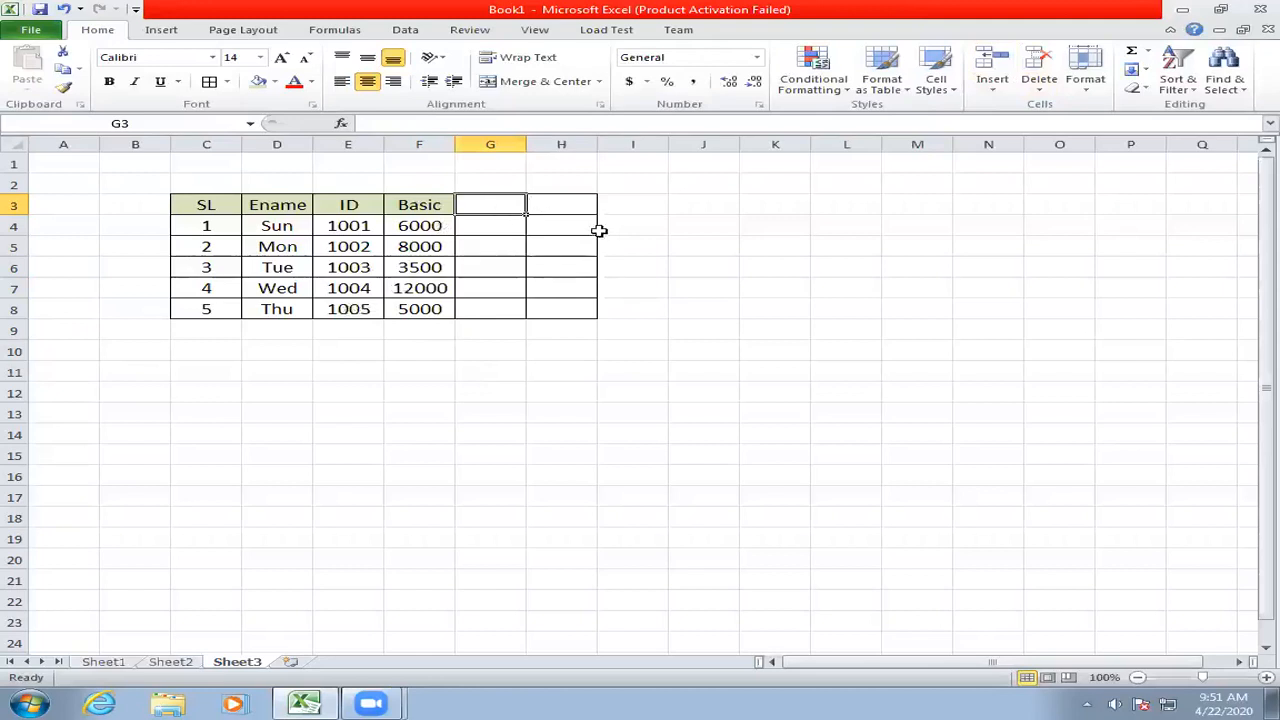
left_click(505, 246)
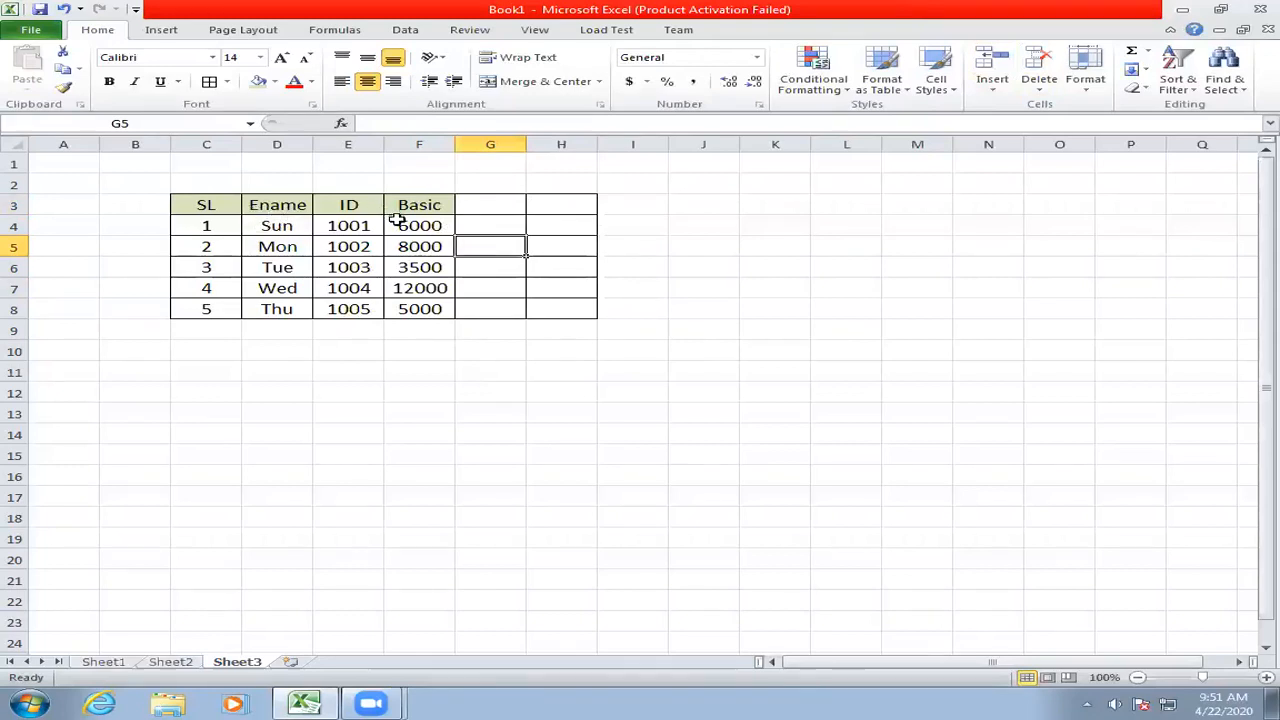
left_click(468, 203)
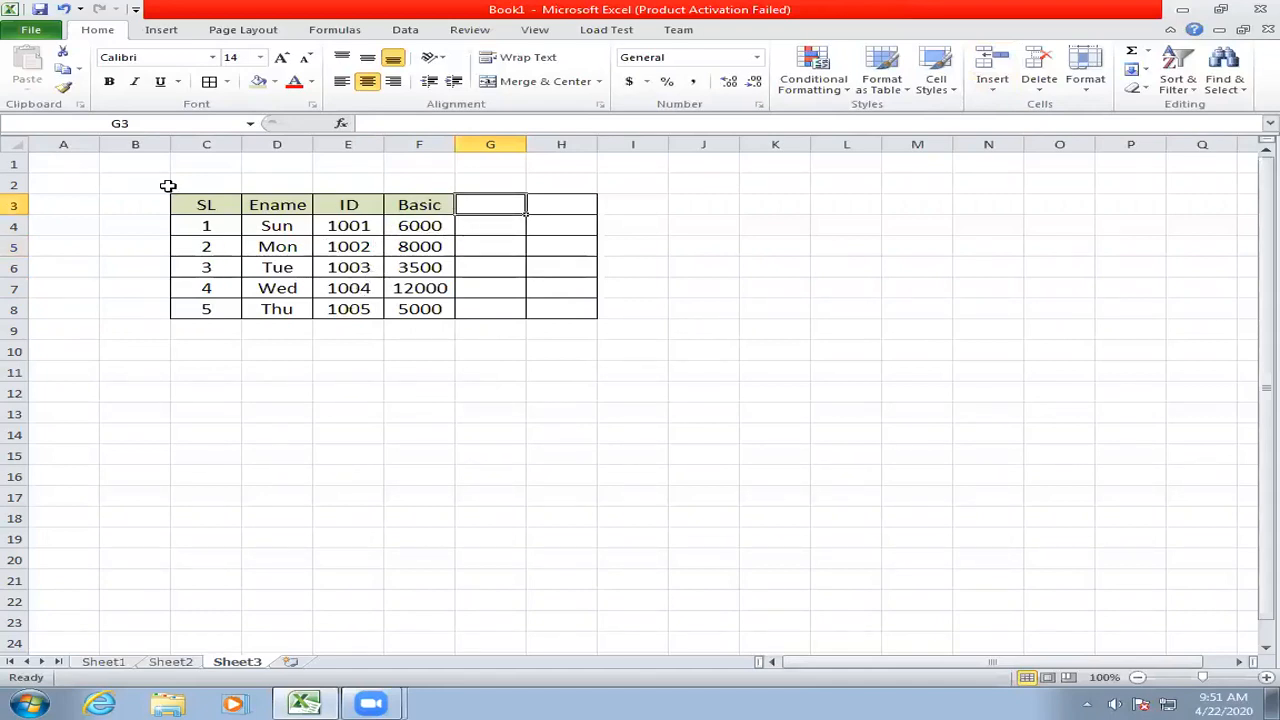
- Enter the title "Salary Sheet" in C2 and merge and center it across C2:M2
left_click(214, 176)
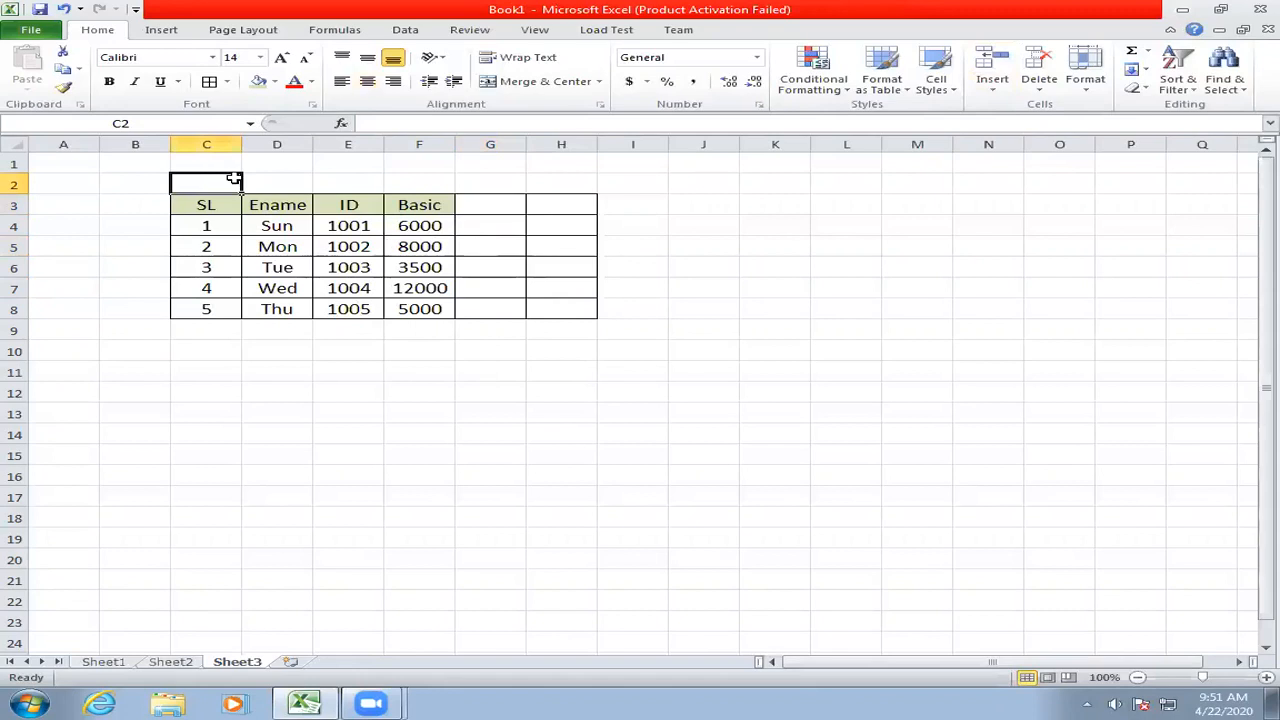
type("Sal")
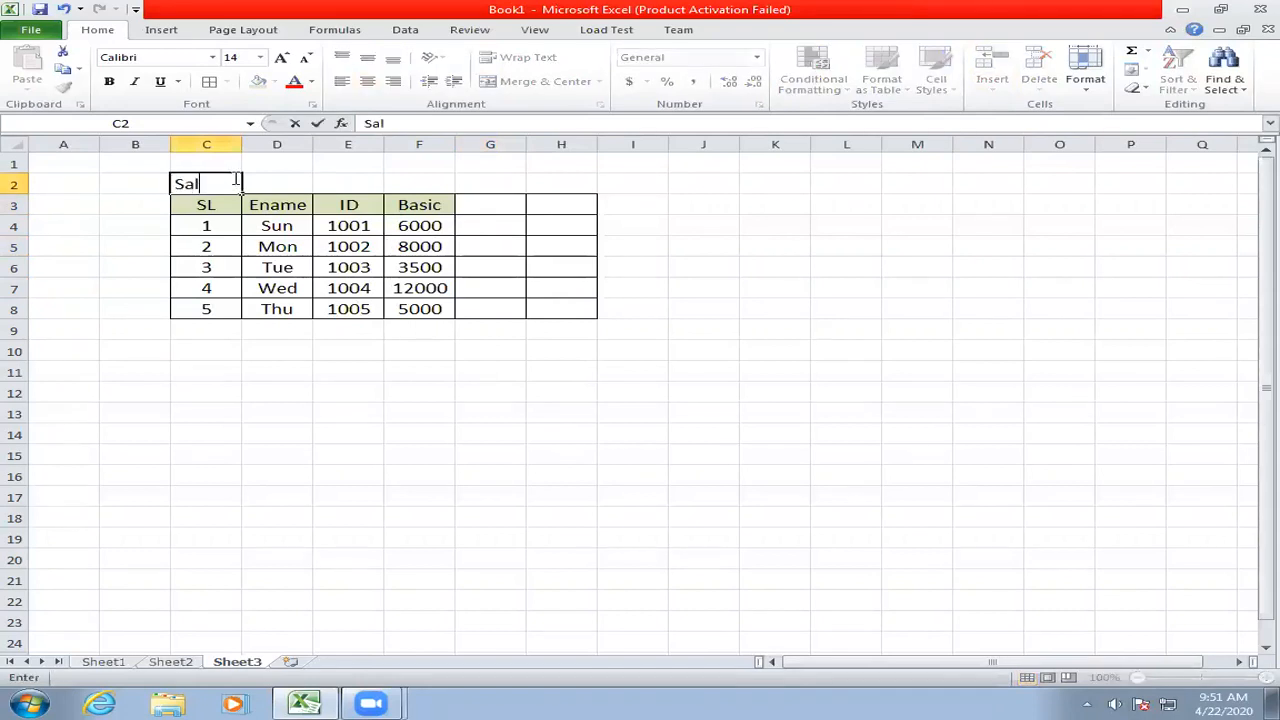
type("ary Sheet")
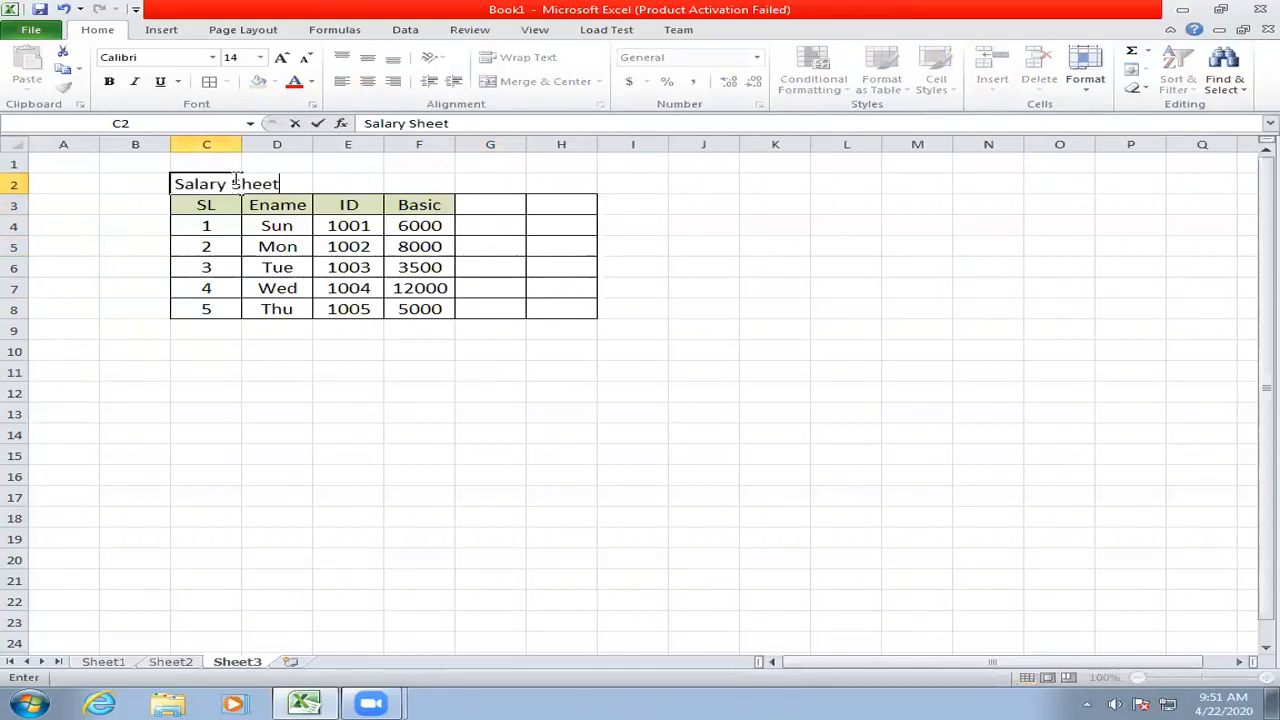
left_click(486, 396)
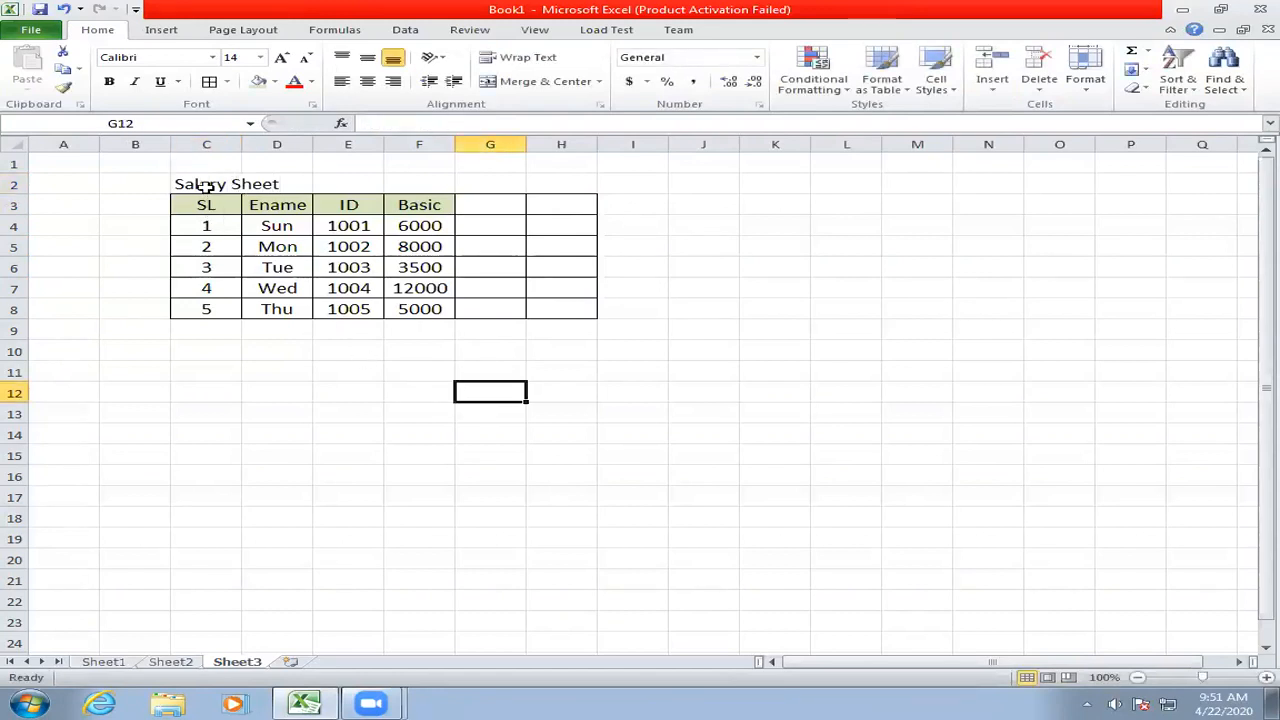
left_click_drag(206, 186, 914, 183)
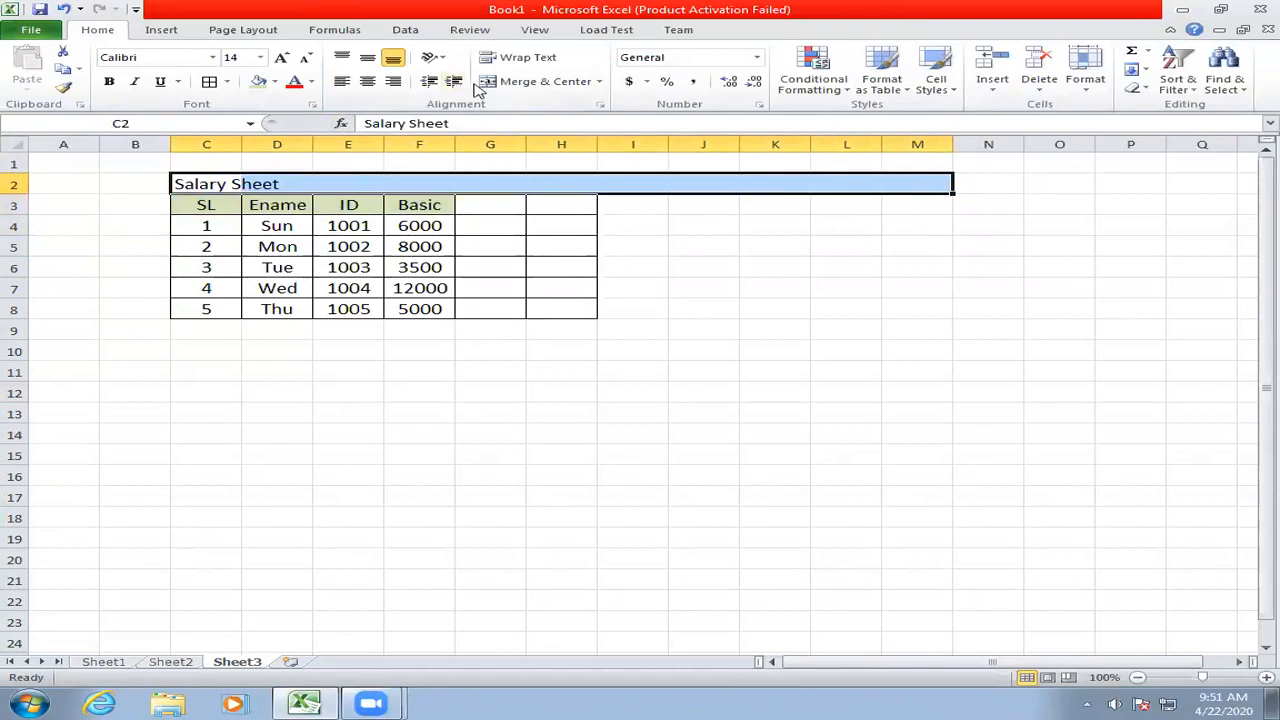
left_click(510, 88)
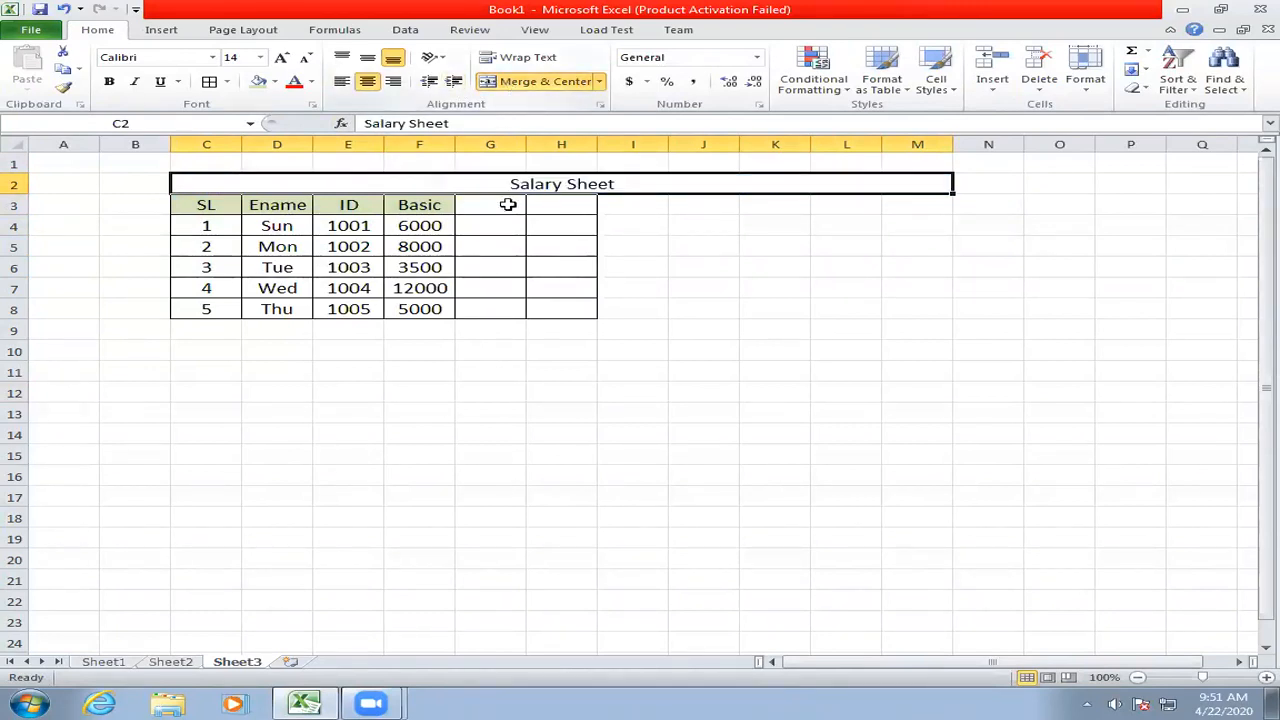
left_click(625, 222)
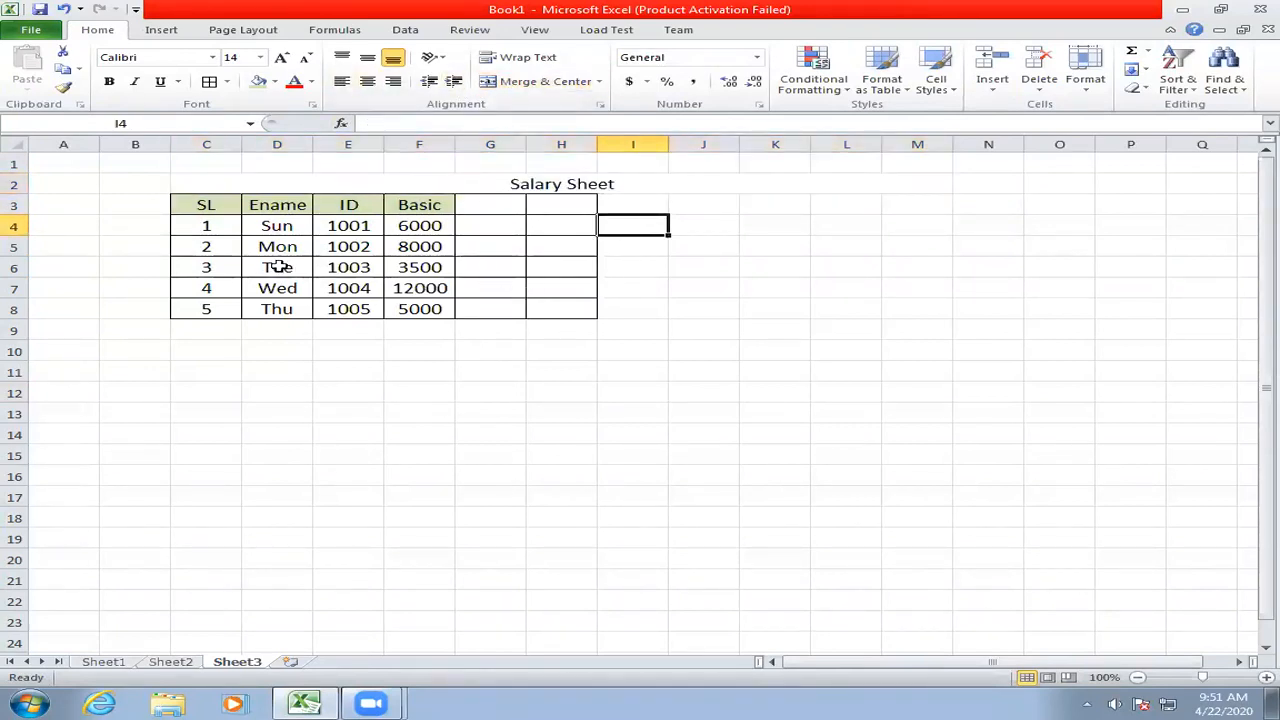
left_click(220, 205)
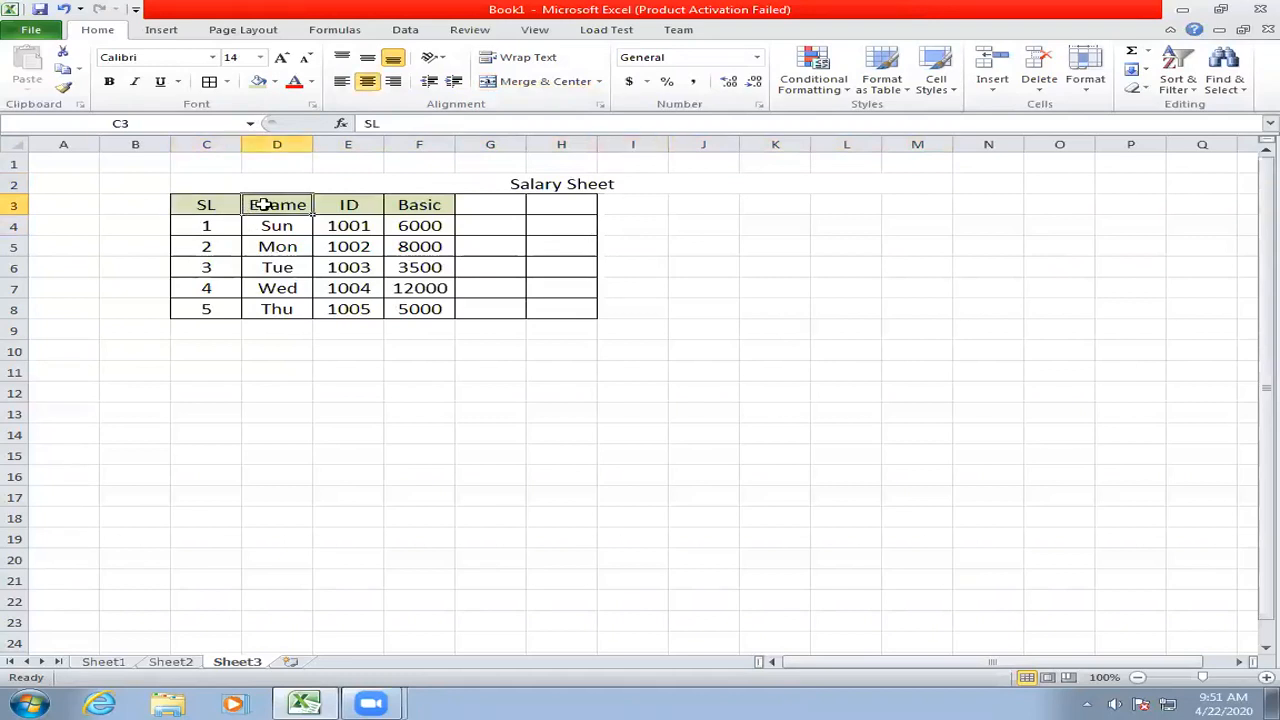
left_click(280, 212)
left_click(346, 205)
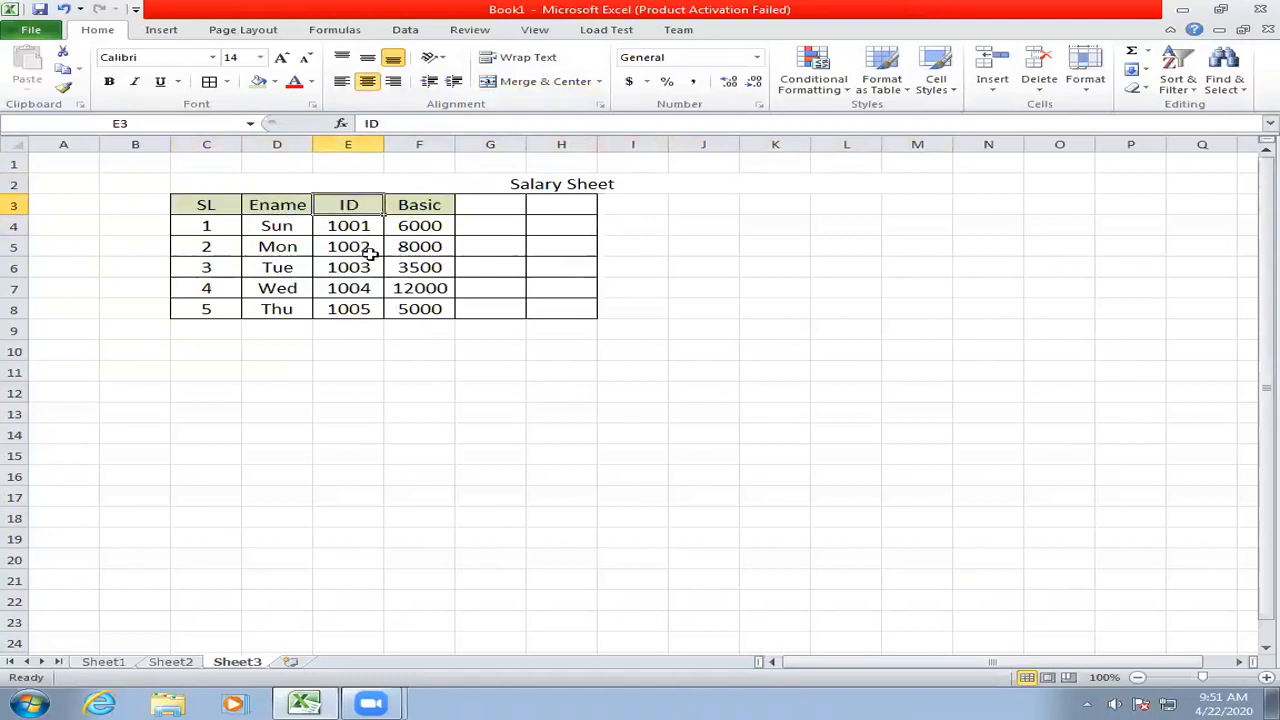
- Fill the ID column from E4 down to E8 as a series starting at 1001
left_click_drag(363, 222, 390, 328)
left_click(363, 222)
left_click(399, 333)
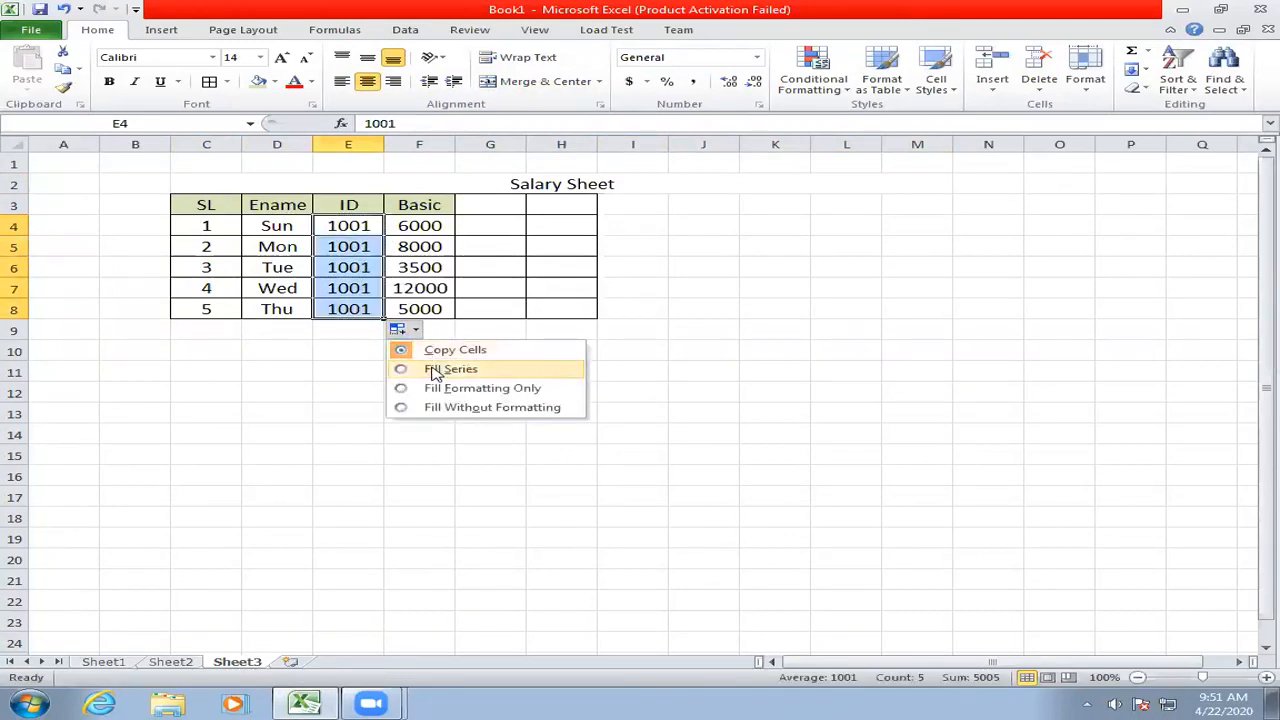
left_click(432, 372)
left_click(446, 228)
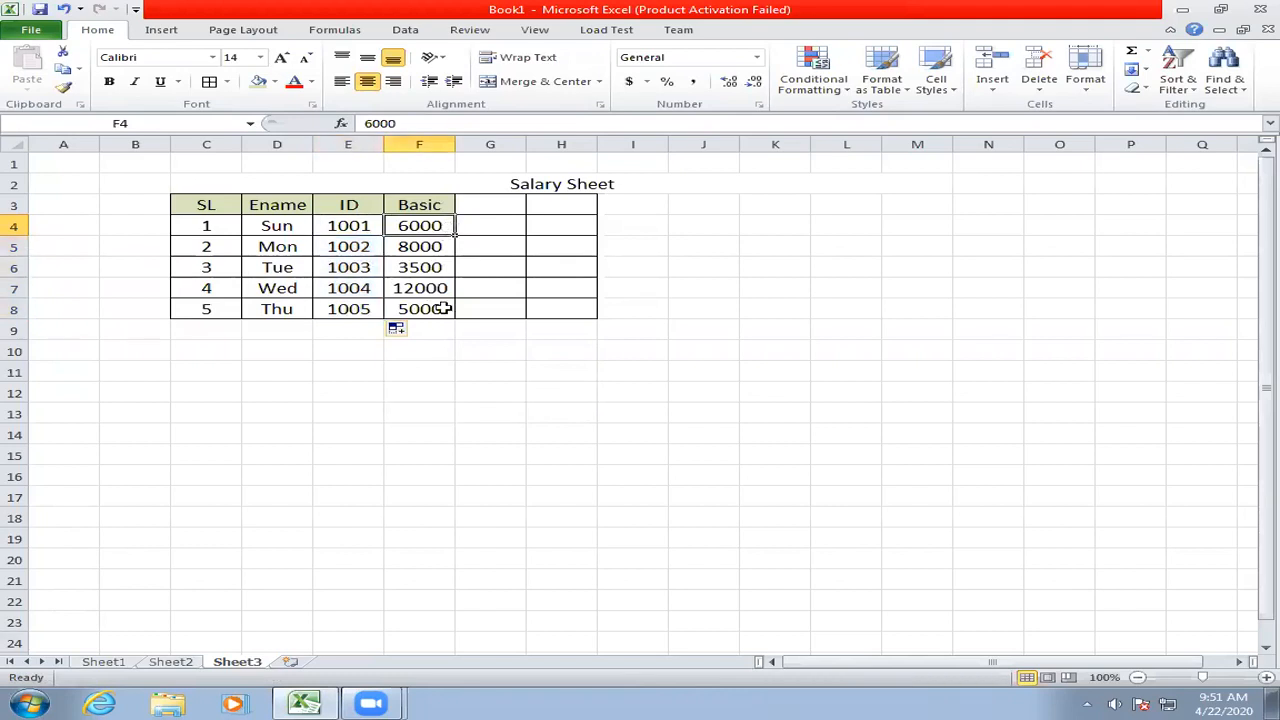
- Add the column header "HRA" in G3, beside Basic
left_click(503, 201)
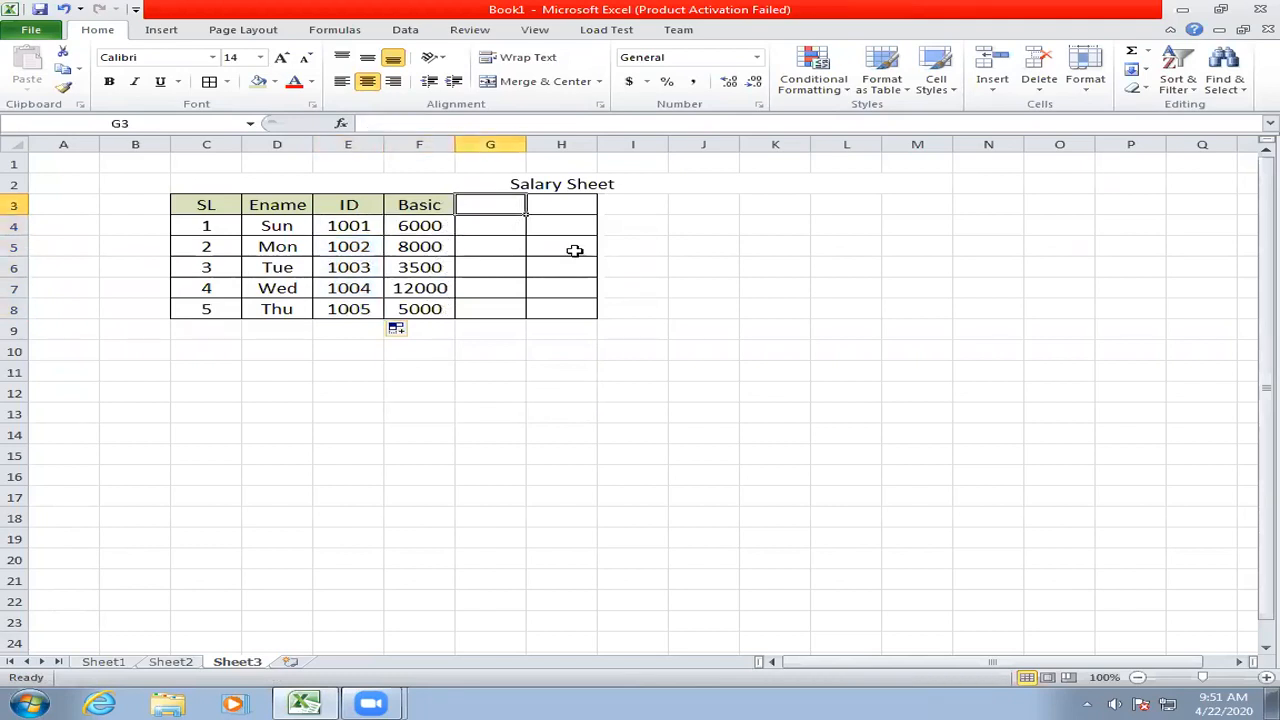
type("HRA")
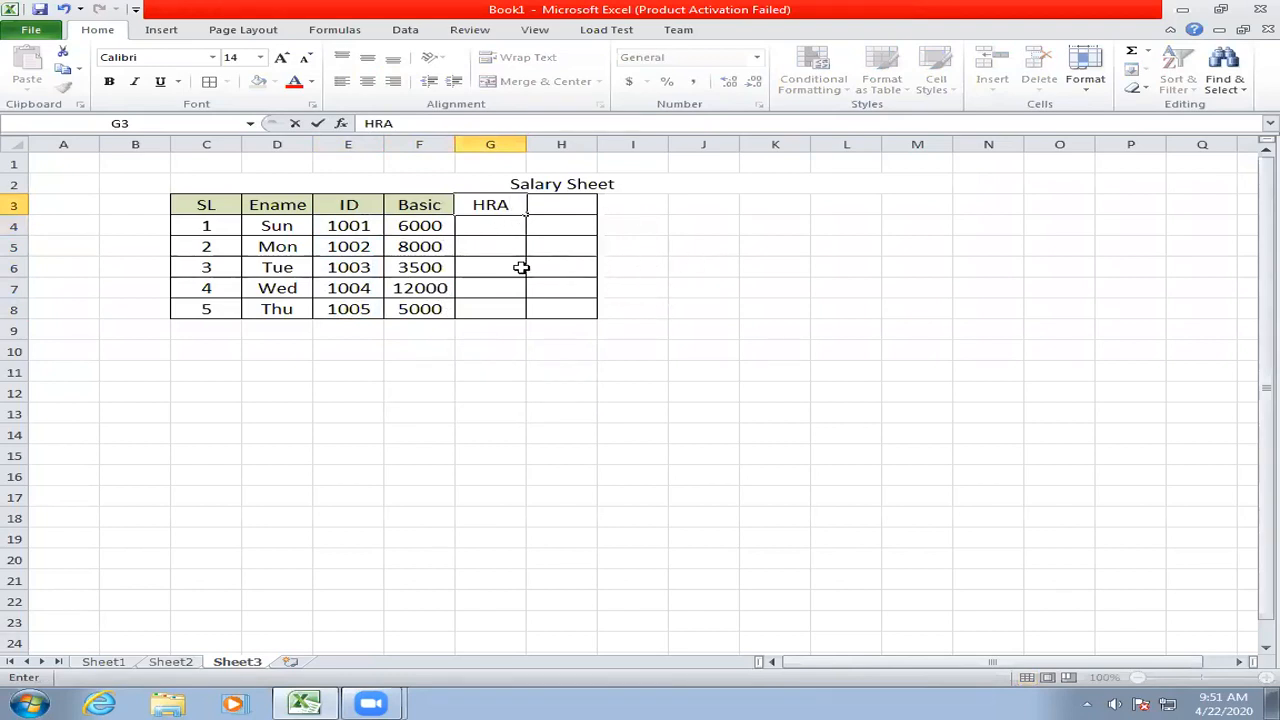
left_click(507, 227)
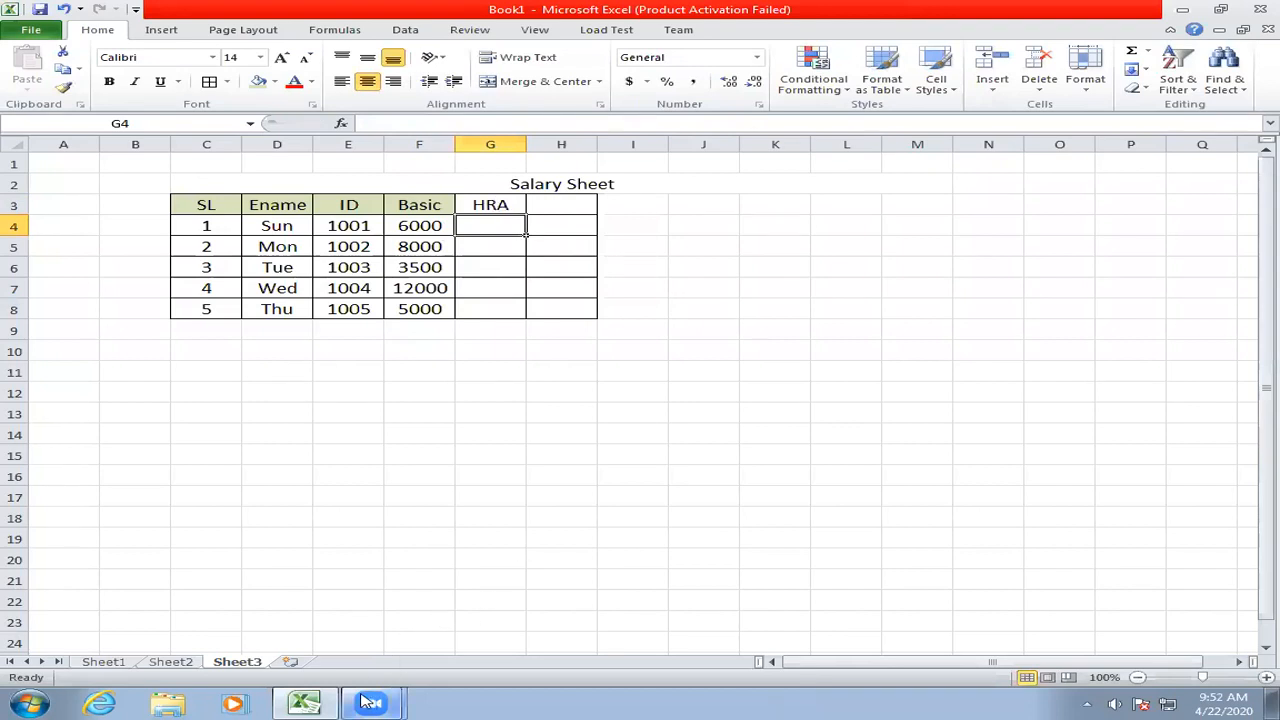
- Insert a comment on the HRA header cell reading "House Rent Allowance", replacing the default author name
left_click(489, 204)
right_click(489, 204)
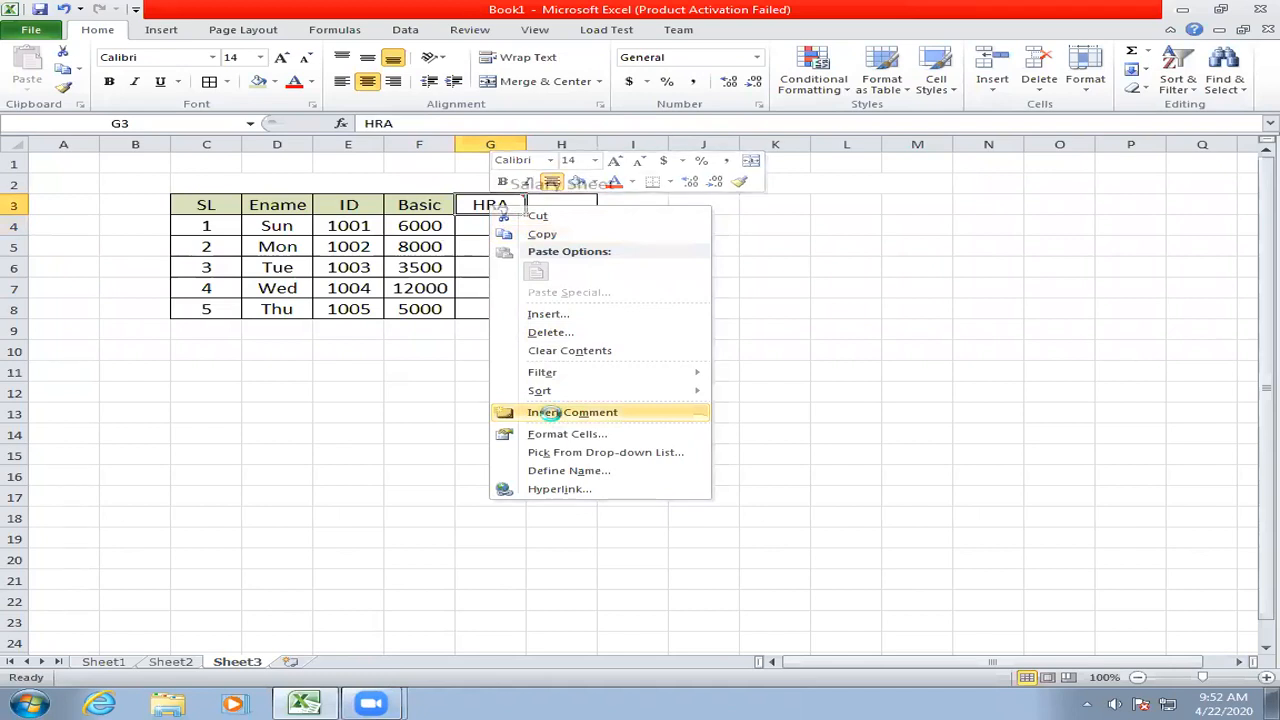
left_click(557, 414)
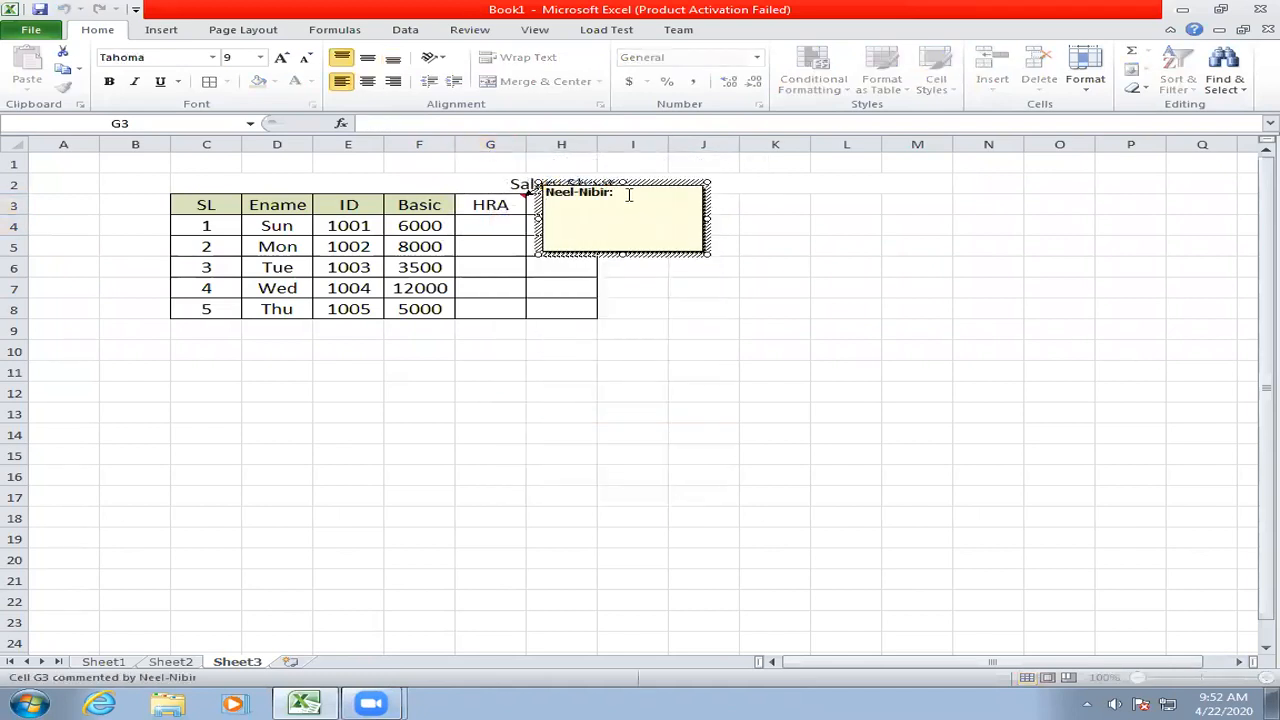
left_click_drag(629, 195, 540, 194)
type("H")
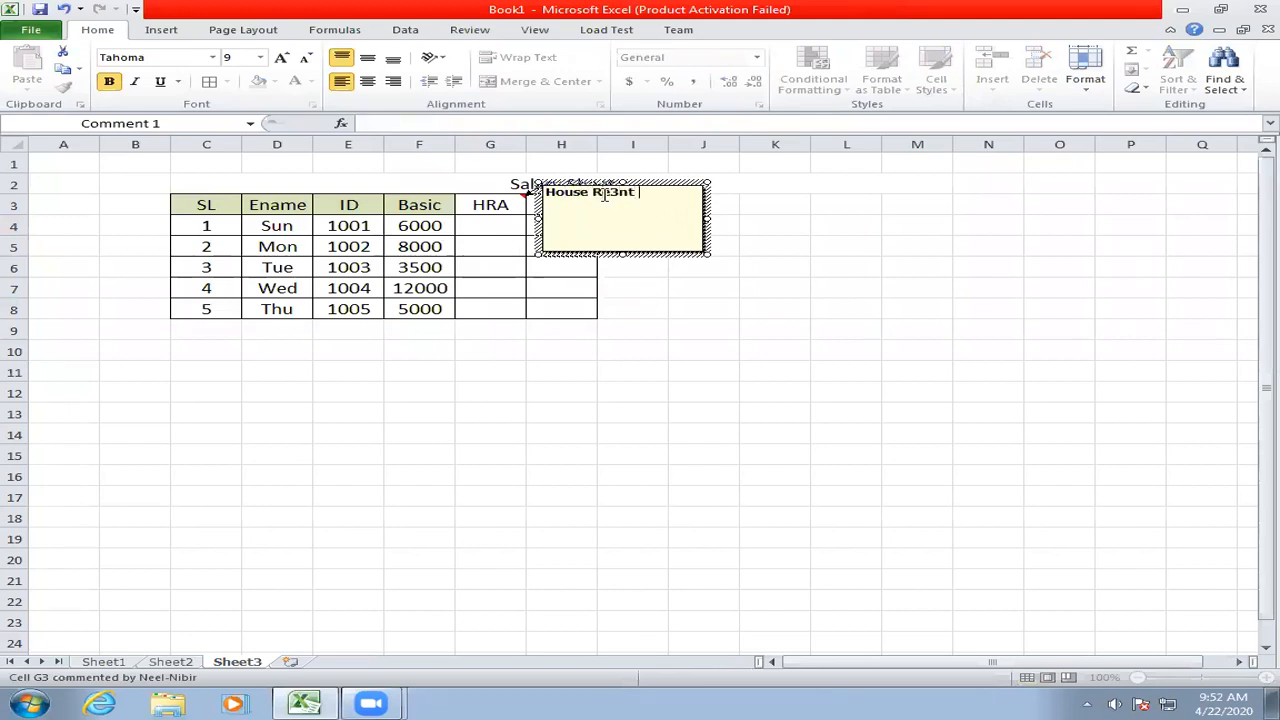
type("ouse Rent Allowa")
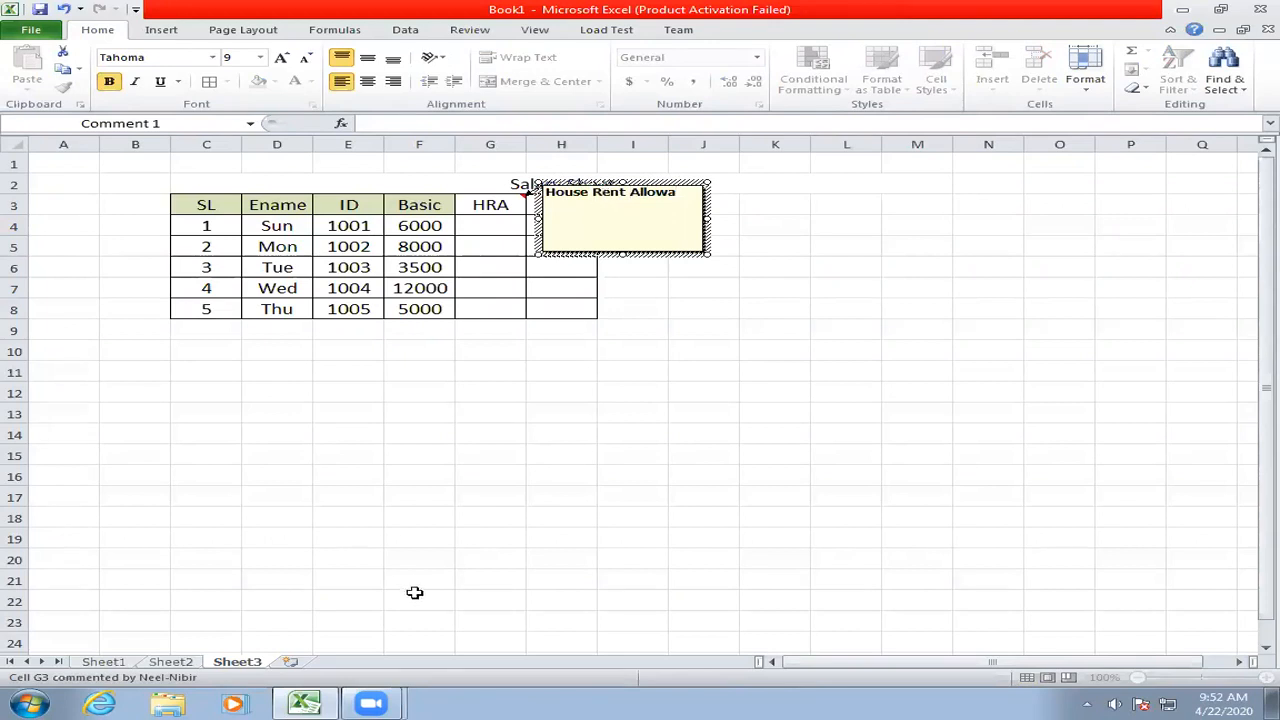
mouse_move(371, 704)
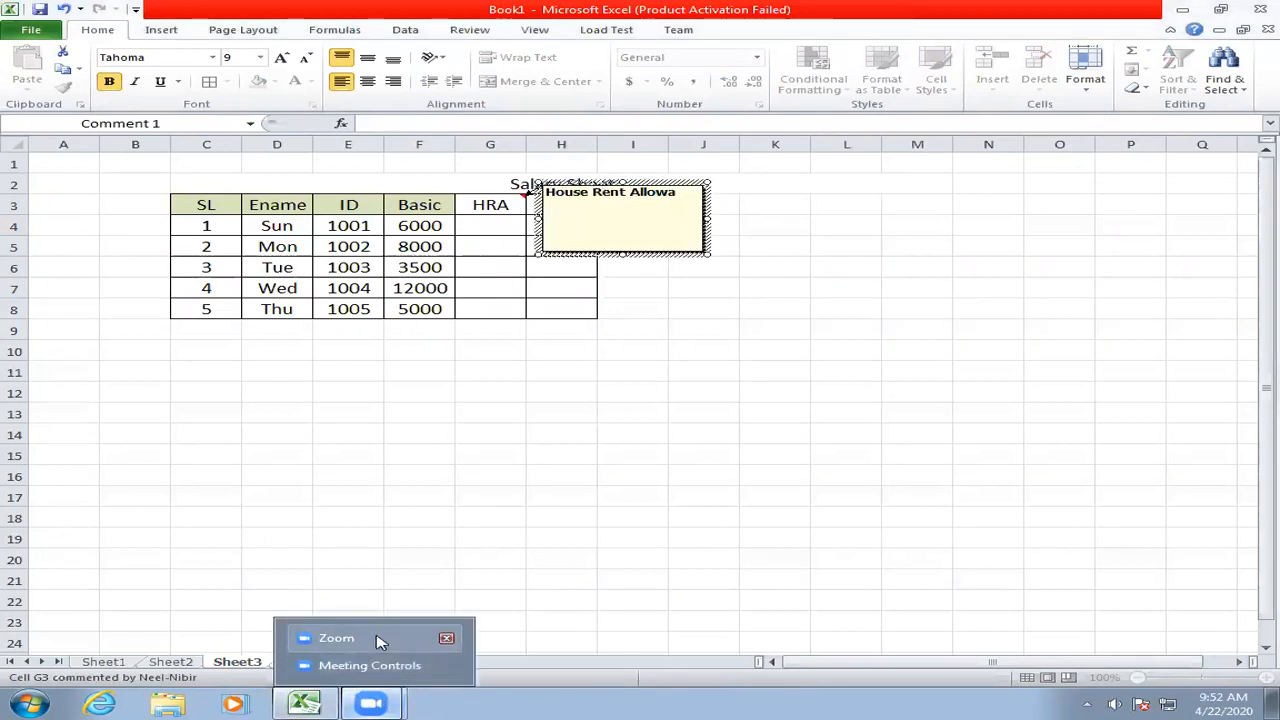
left_click(676, 193)
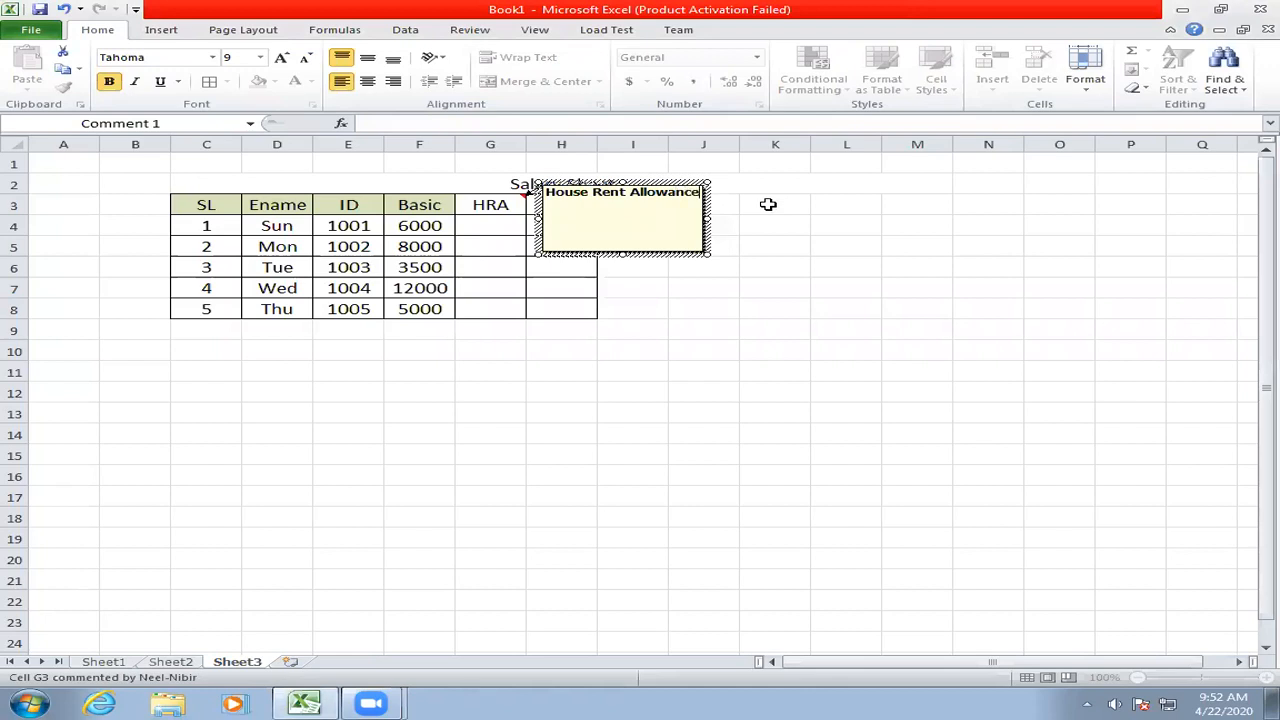
left_click_drag(708, 257, 719, 210)
left_click(590, 251)
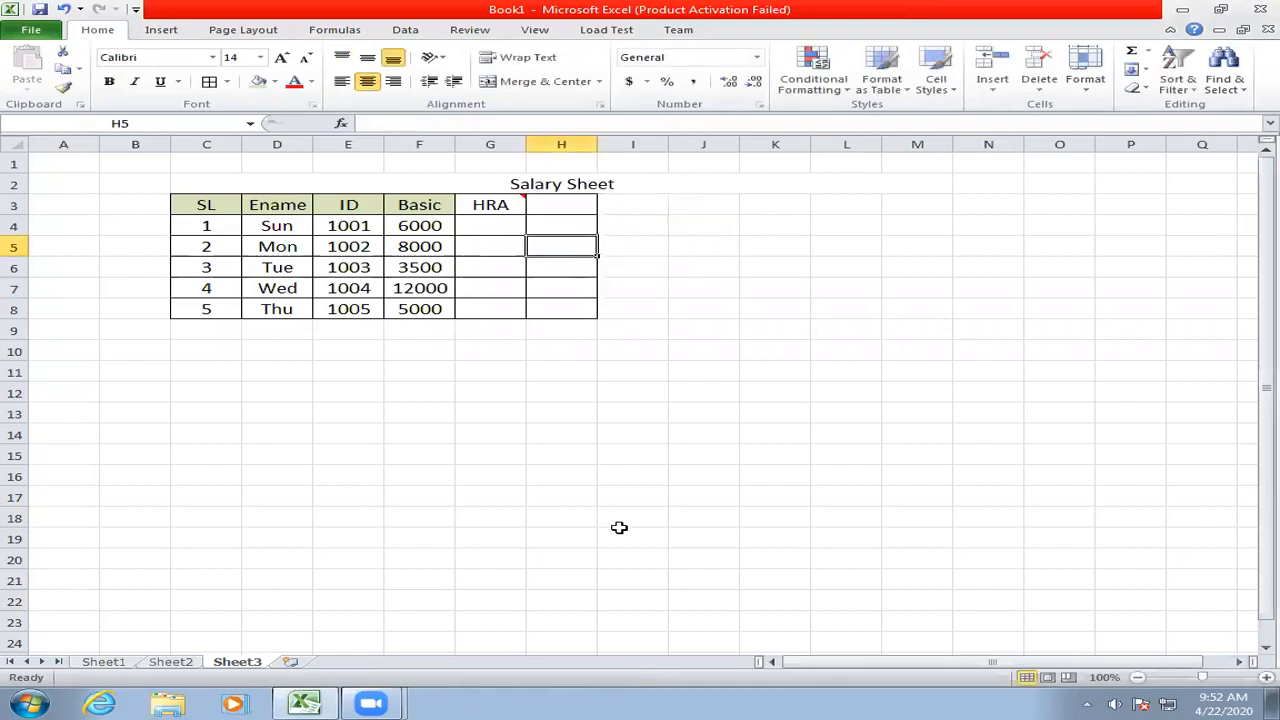
mouse_move(489, 204)
- Enter the note "1. HRA- If basic more than or equal to 7000 then HRA is 1000 else 800" in B10
left_click(166, 353)
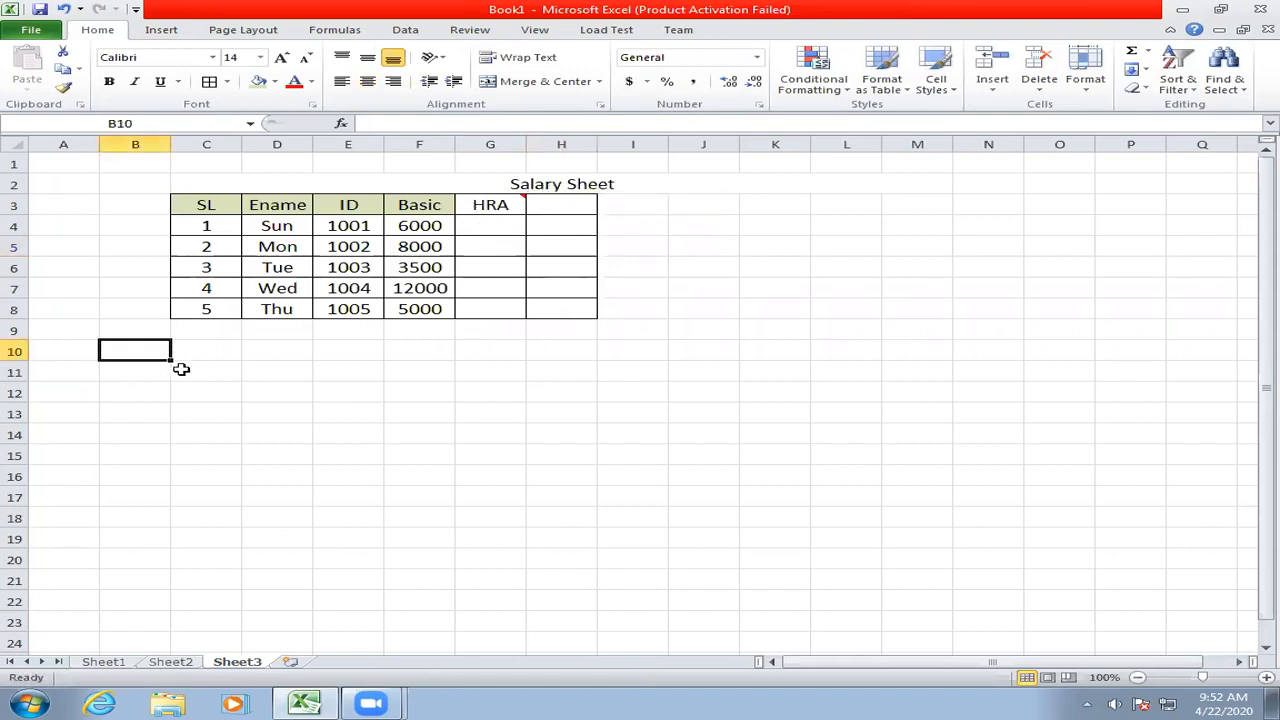
type("1. HRA- If")
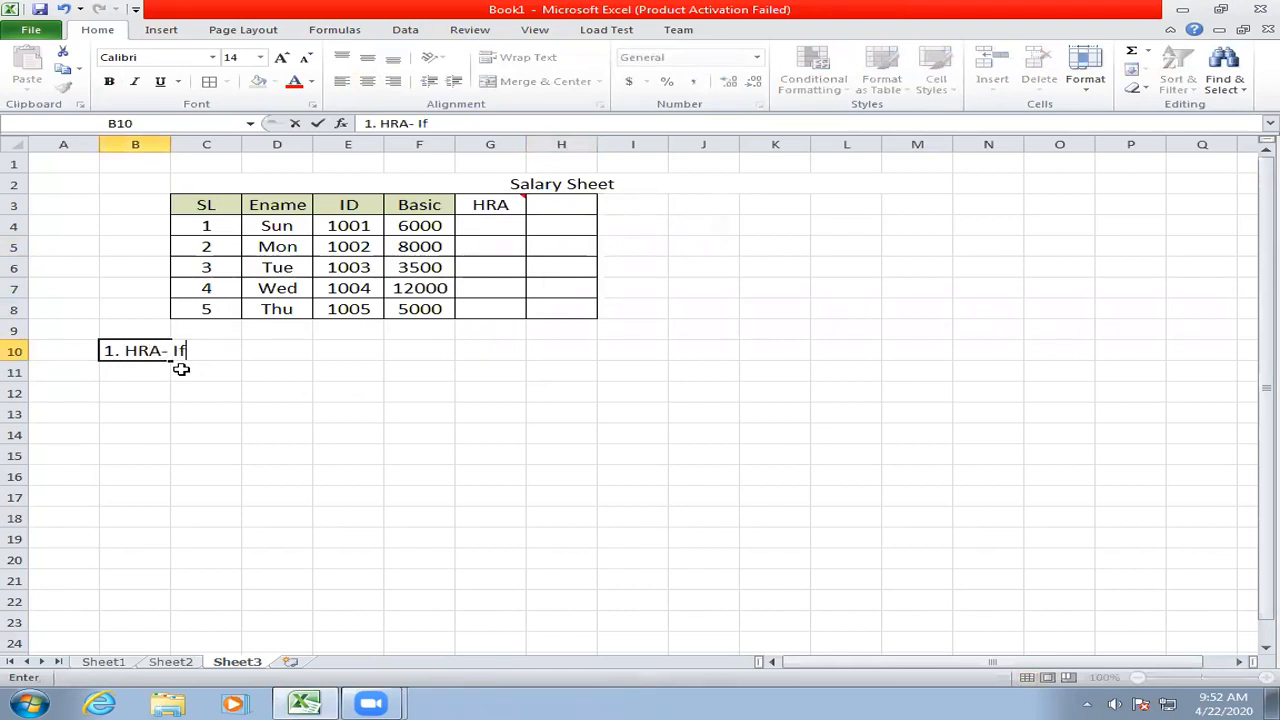
type("base")
key("BackSpace")
type("c more than or")
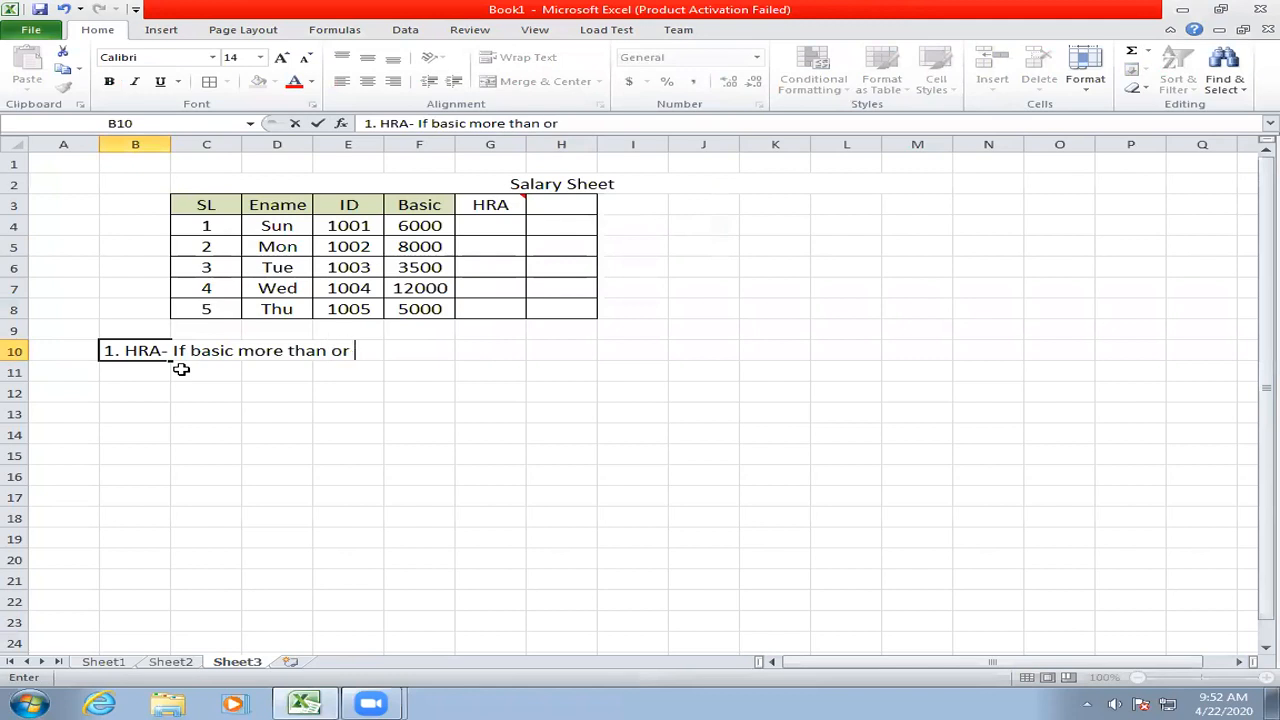
type(" equal to")
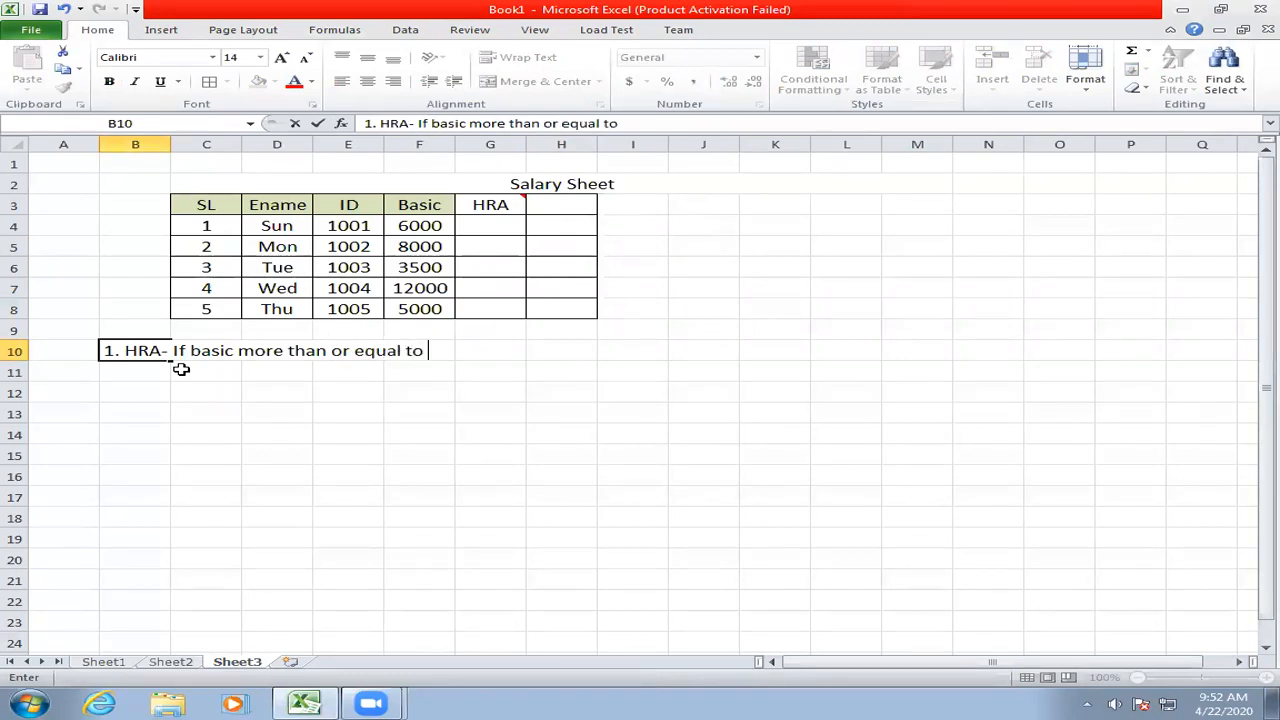
type(" 6")
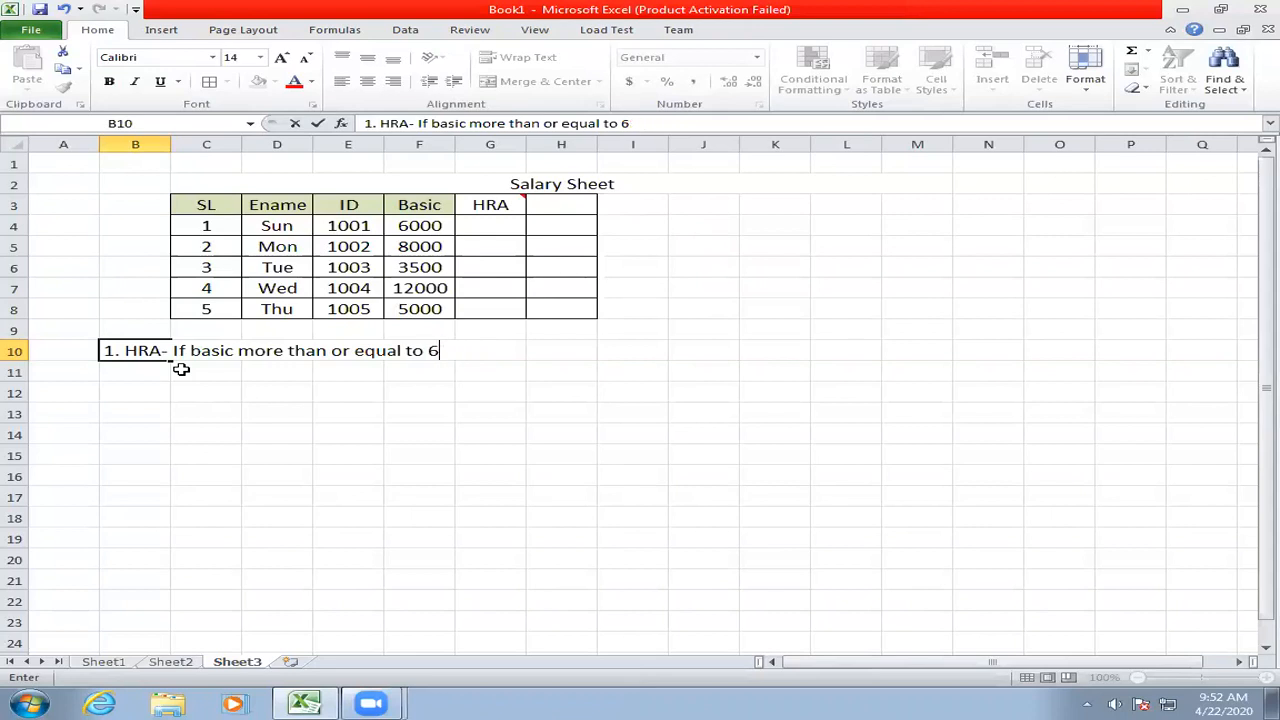
type("0007000 tha")
key("BackSpace")
type("en")
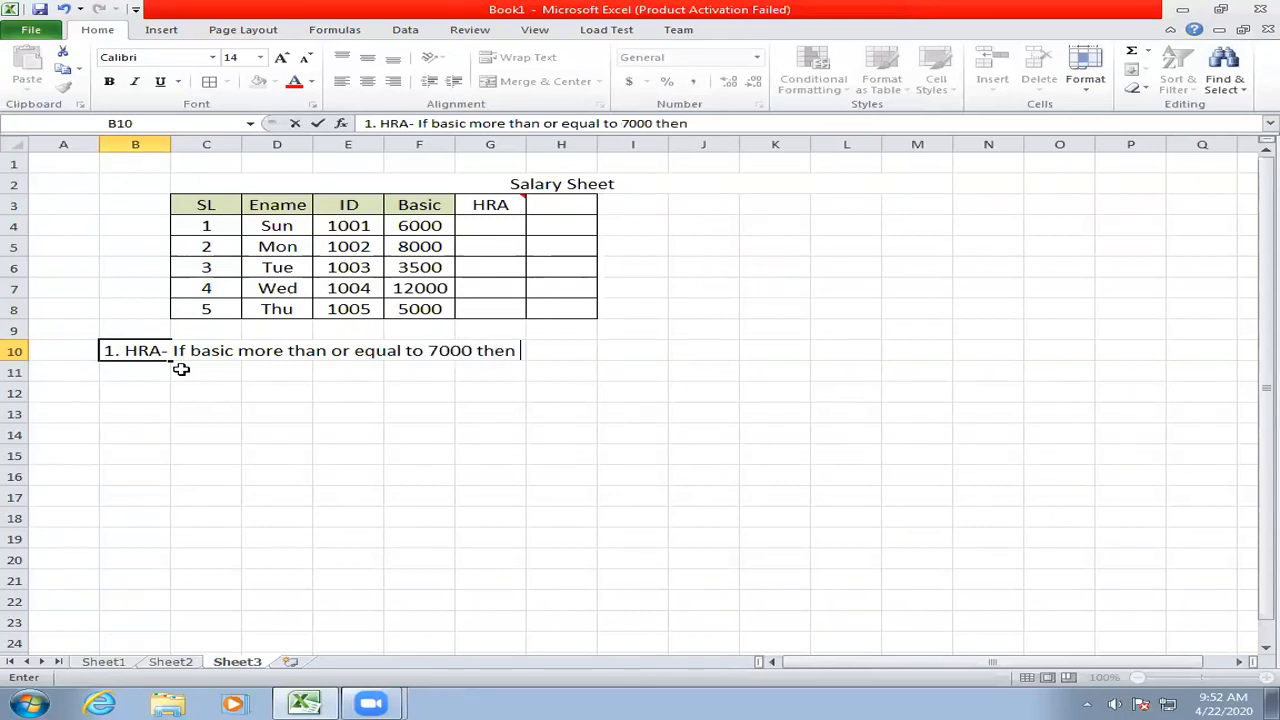
type(" HRA is ")
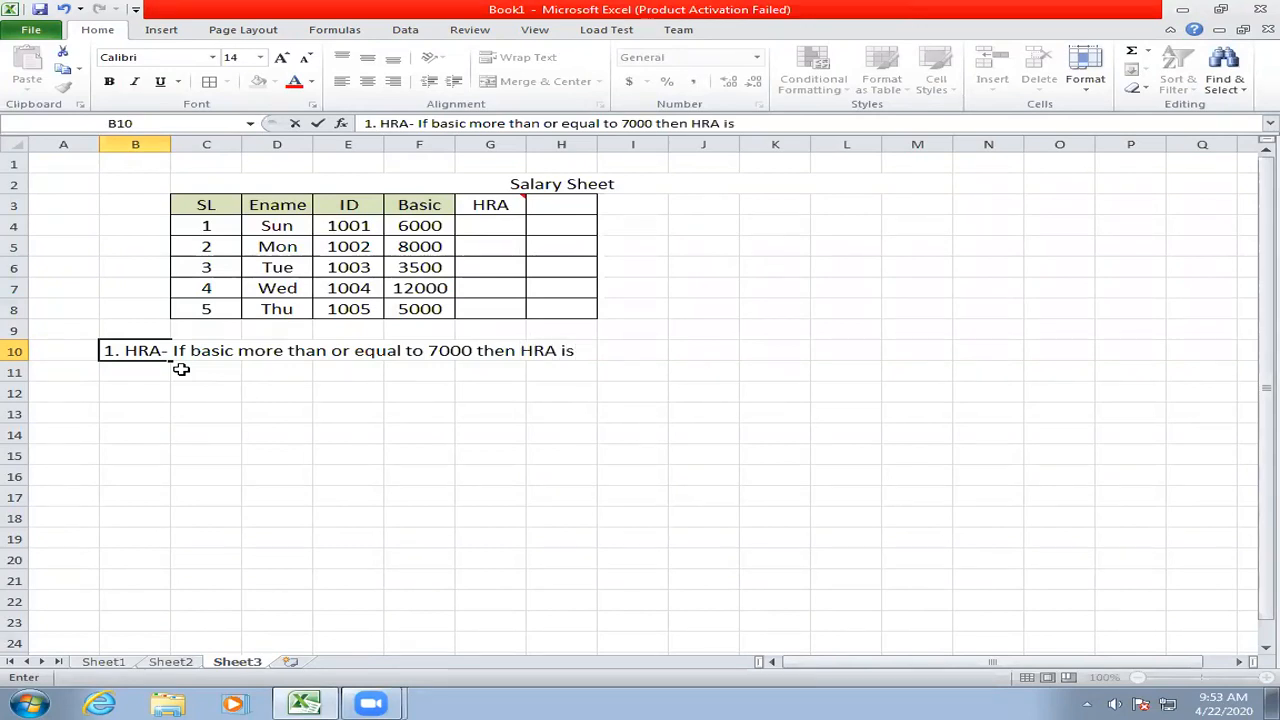
type("1000 ")
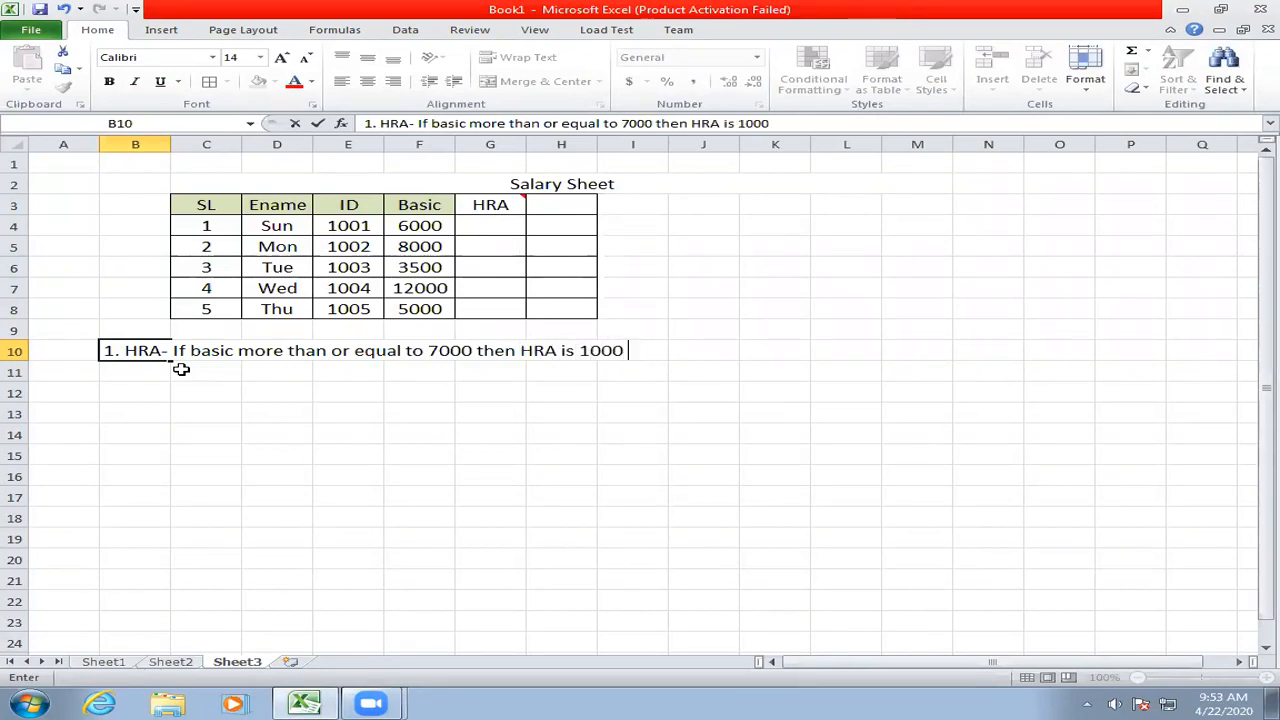
type("else 8")
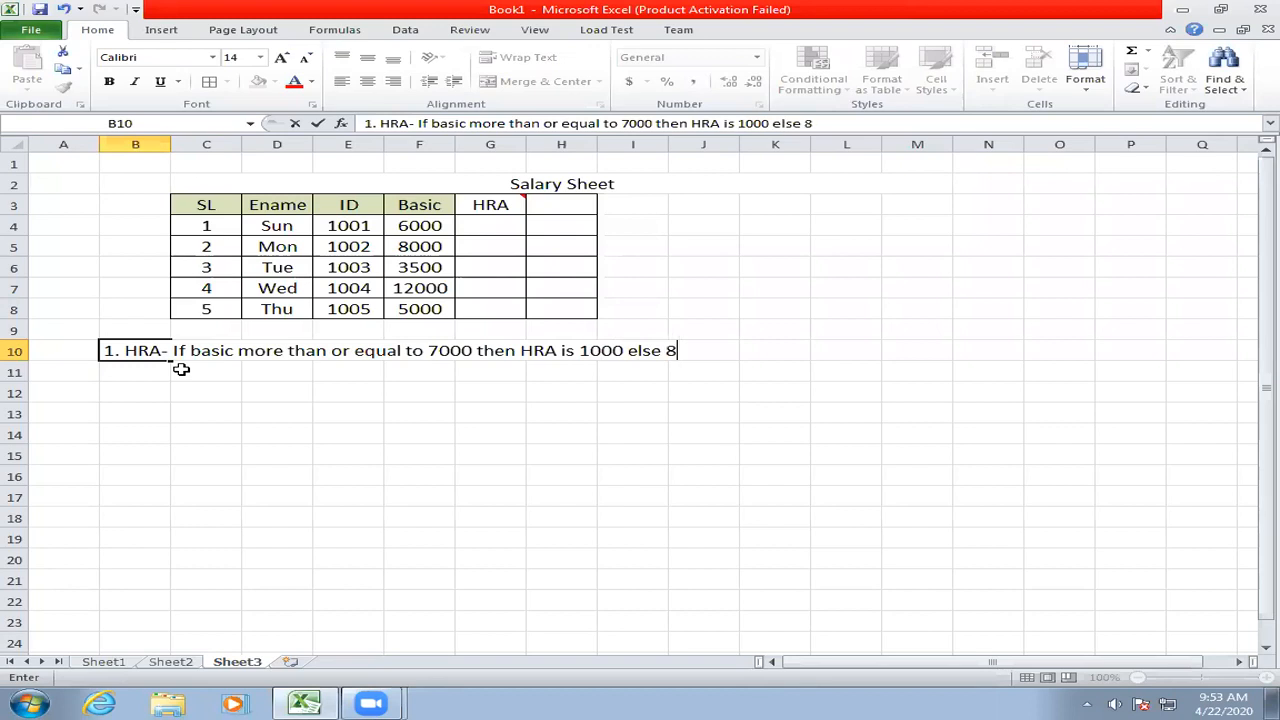
type("00")
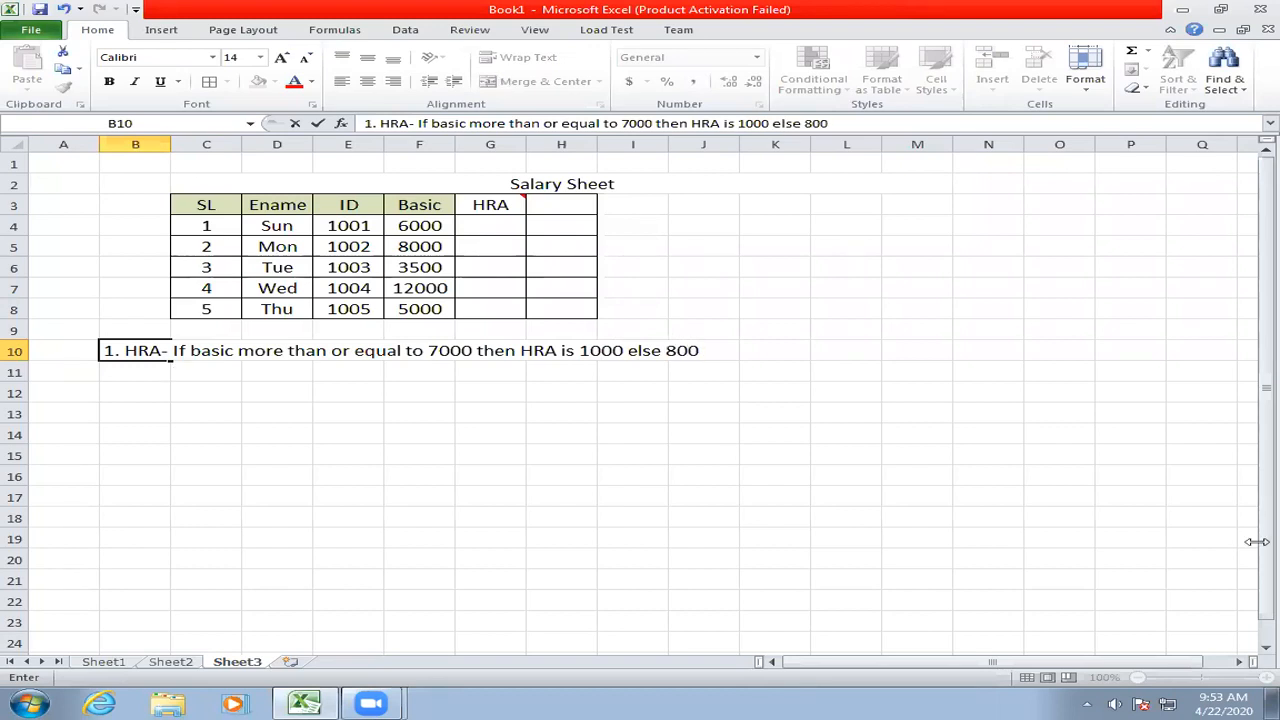
left_click(277, 392)
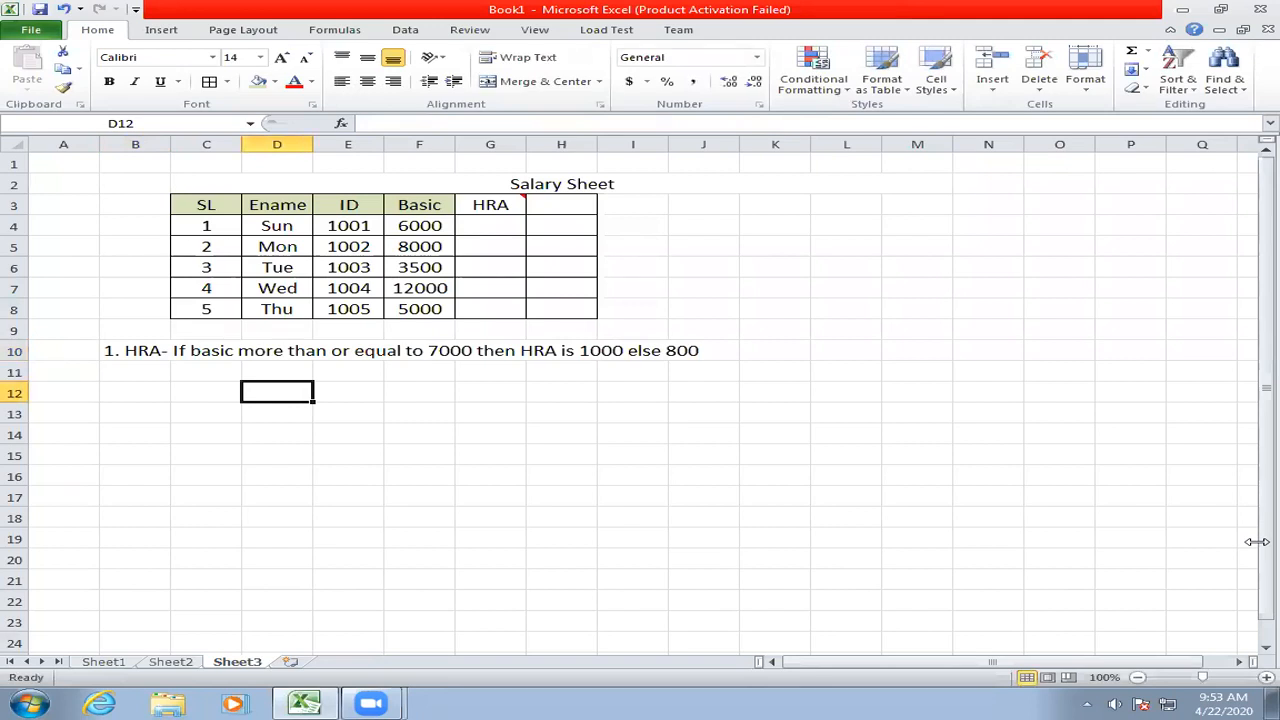
left_click(479, 240)
left_click(481, 227)
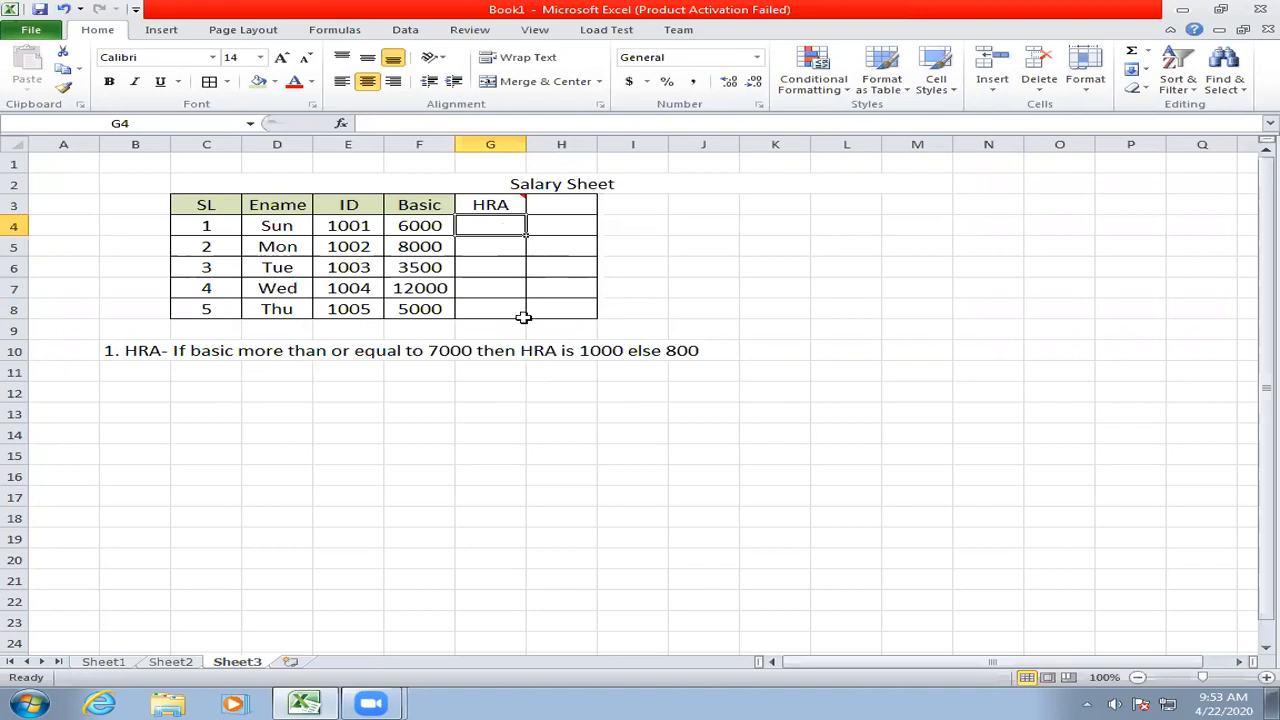
type("=if")
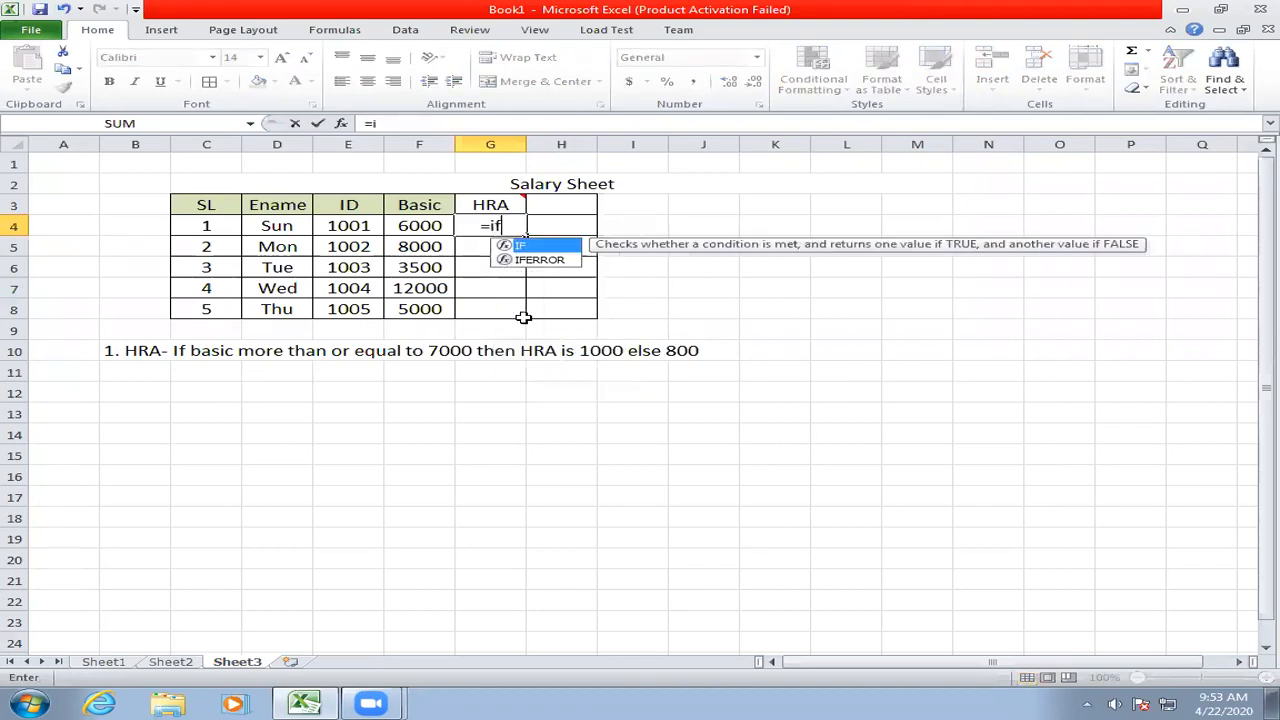
type("(")
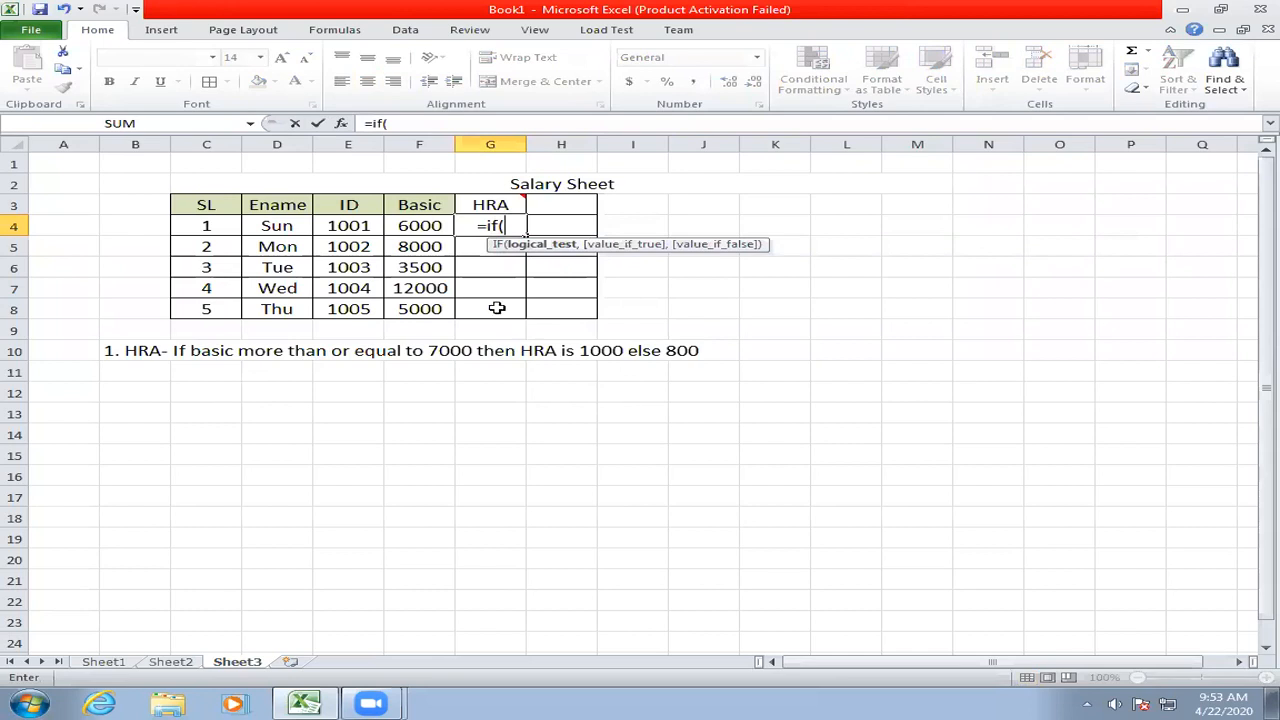
key("BackSpace")
key("BackSpace")
key("BackSpace")
key("BackSpace")
left_click(893, 266)
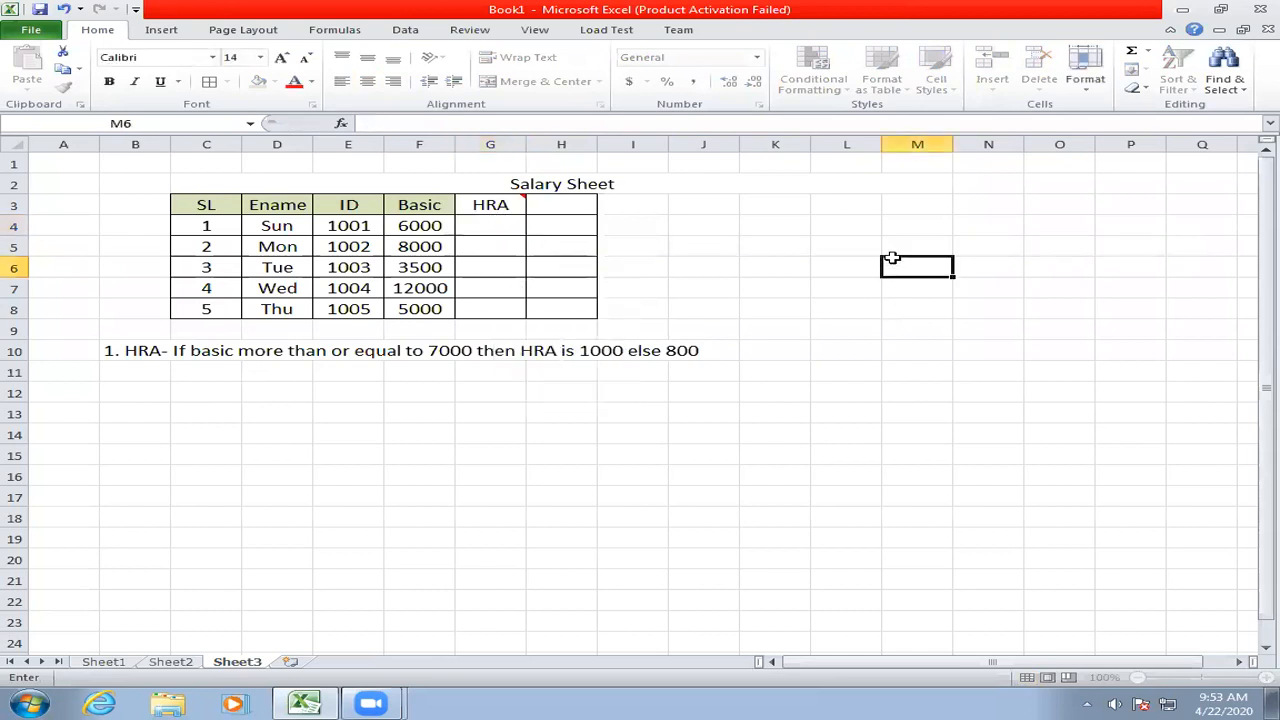
- Search the function list for "if" and insert the IF function into G4, opening its arguments
left_click(497, 225)
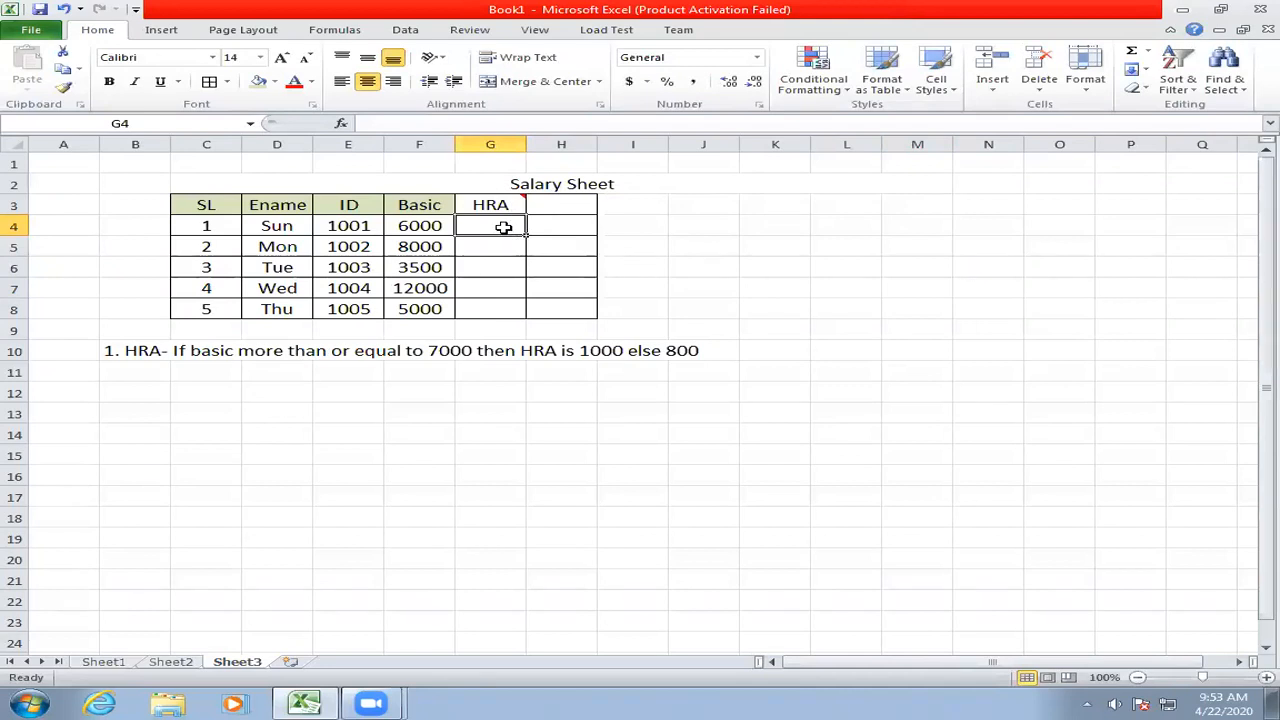
left_click(341, 124)
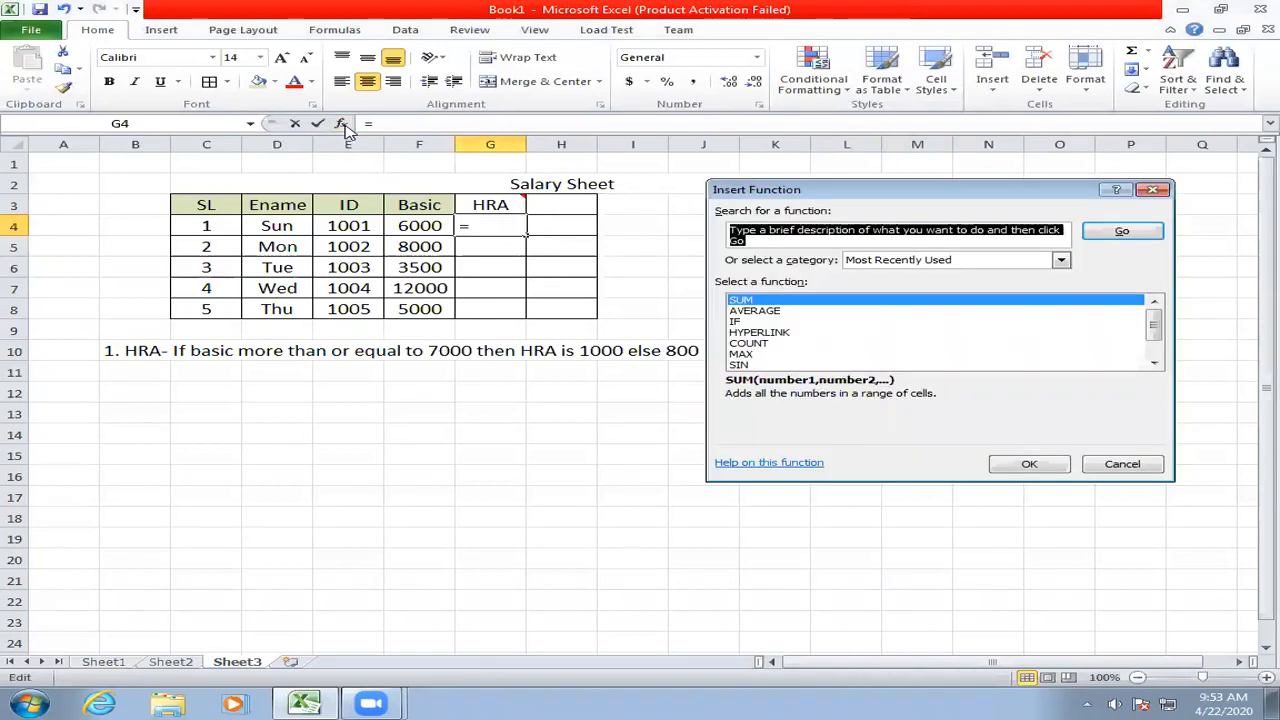
left_click(740, 321)
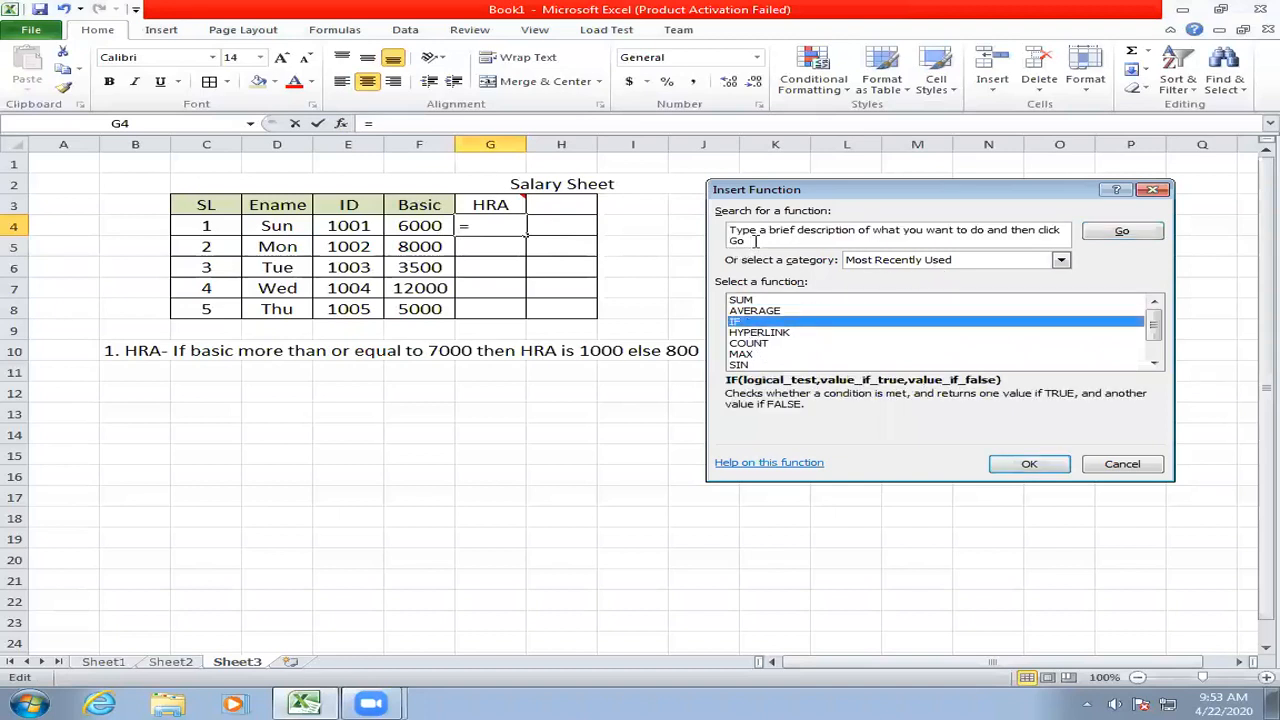
left_click(755, 241)
type("if")
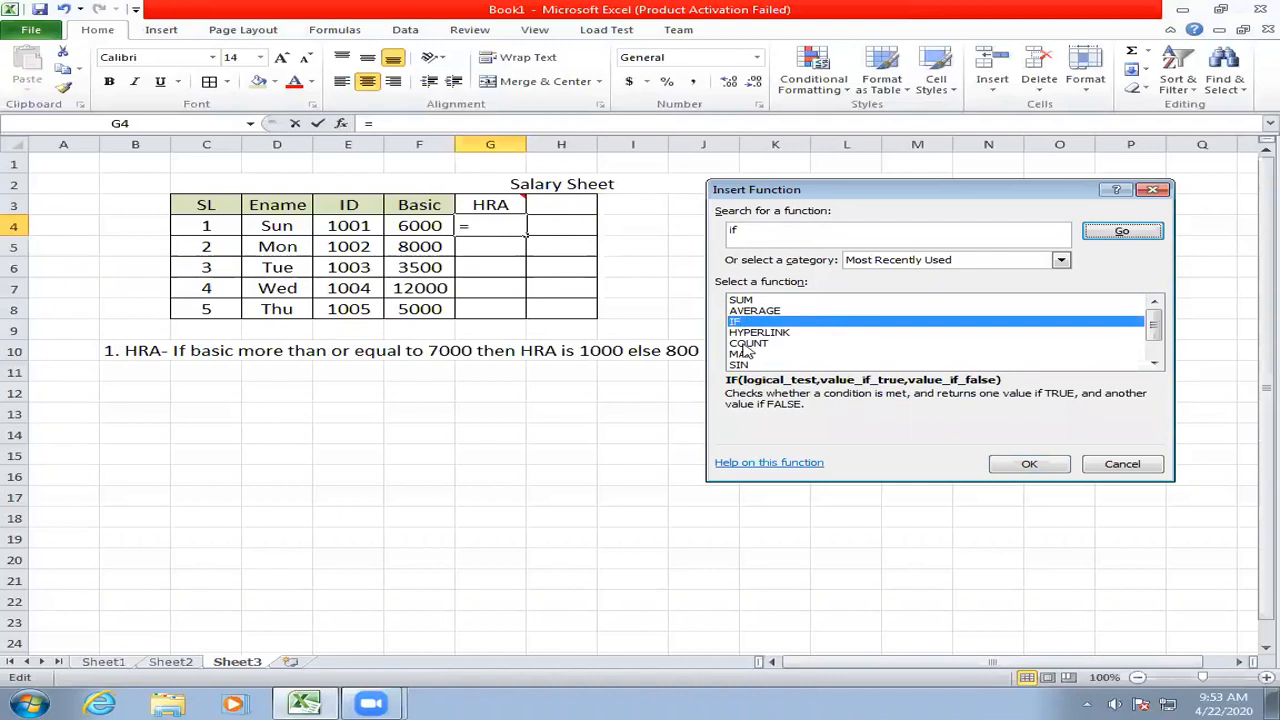
key("Return")
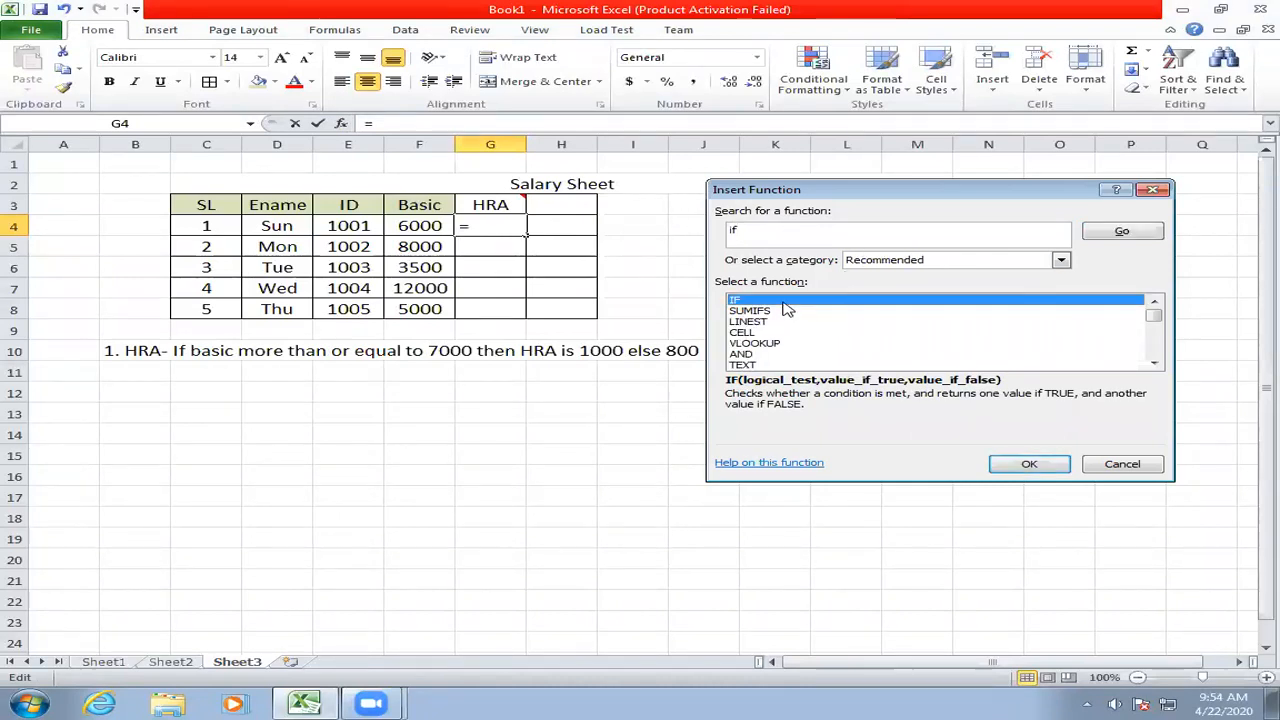
left_click(1017, 467)
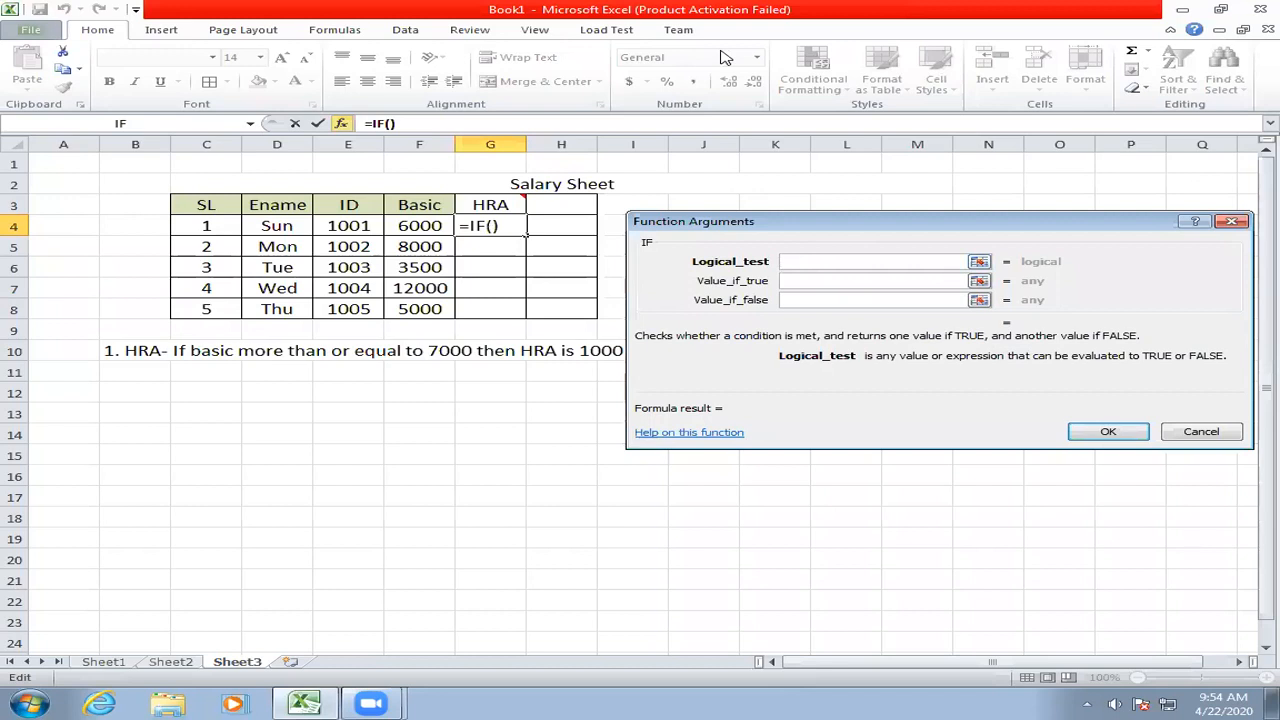
- Move the IF function's arguments dialog below the salary table and the HRA note so both are uncovered
left_click(803, 280)
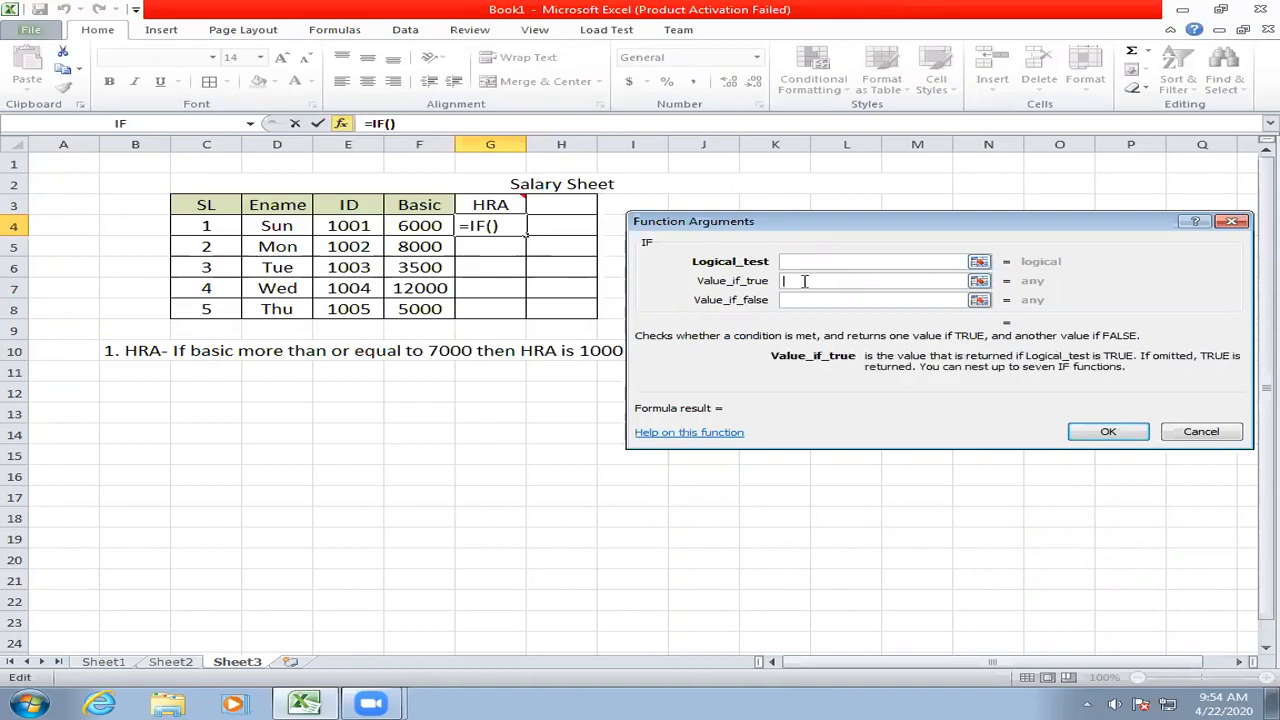
left_click(806, 300)
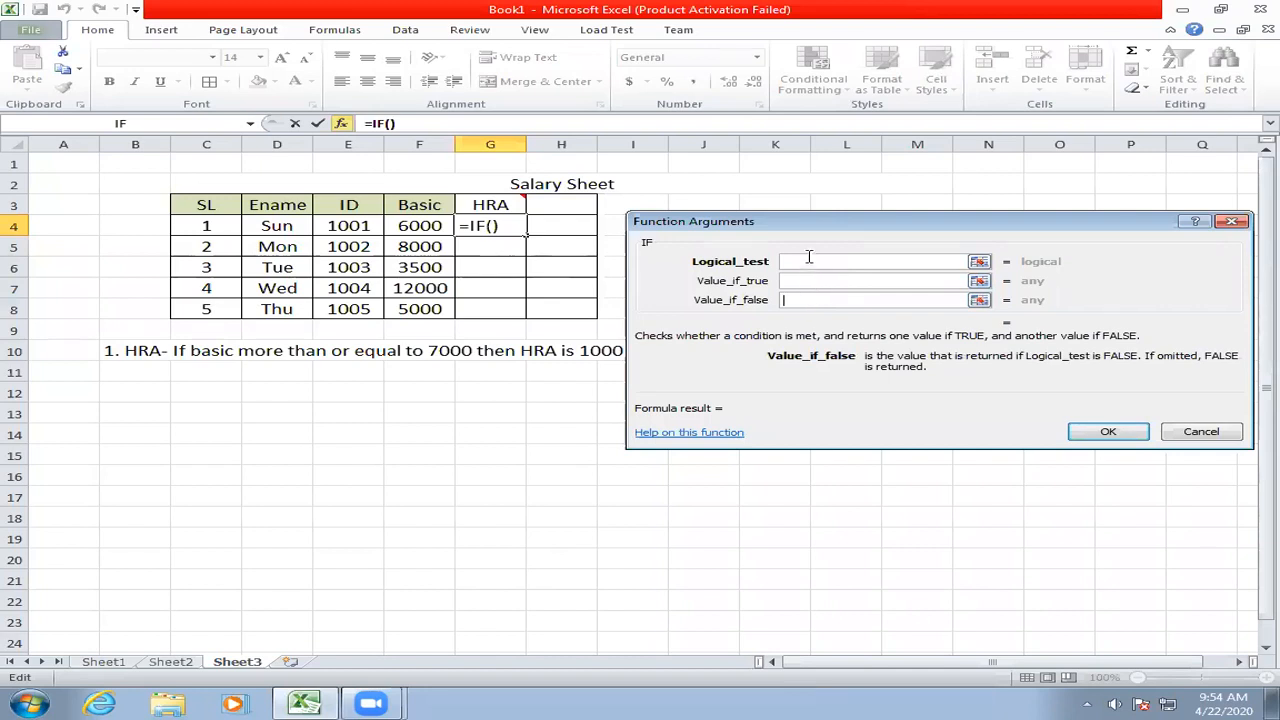
left_click(811, 261)
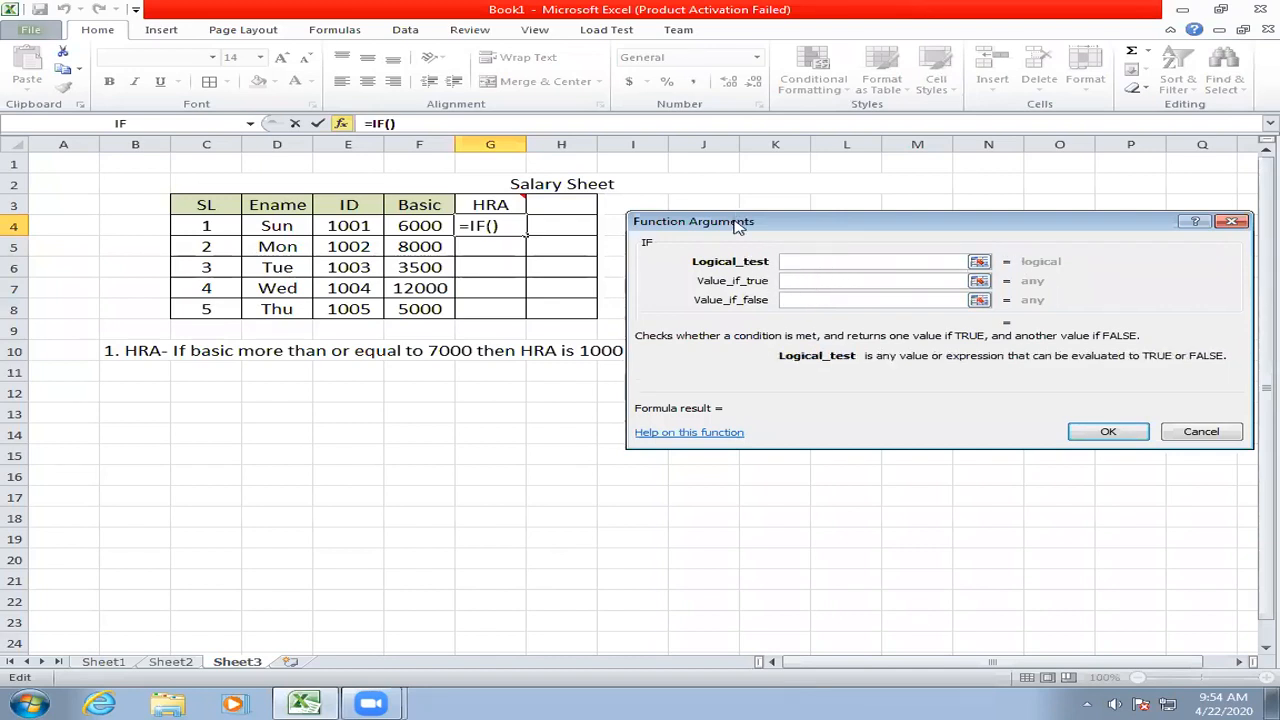
left_click_drag(742, 226, 538, 409)
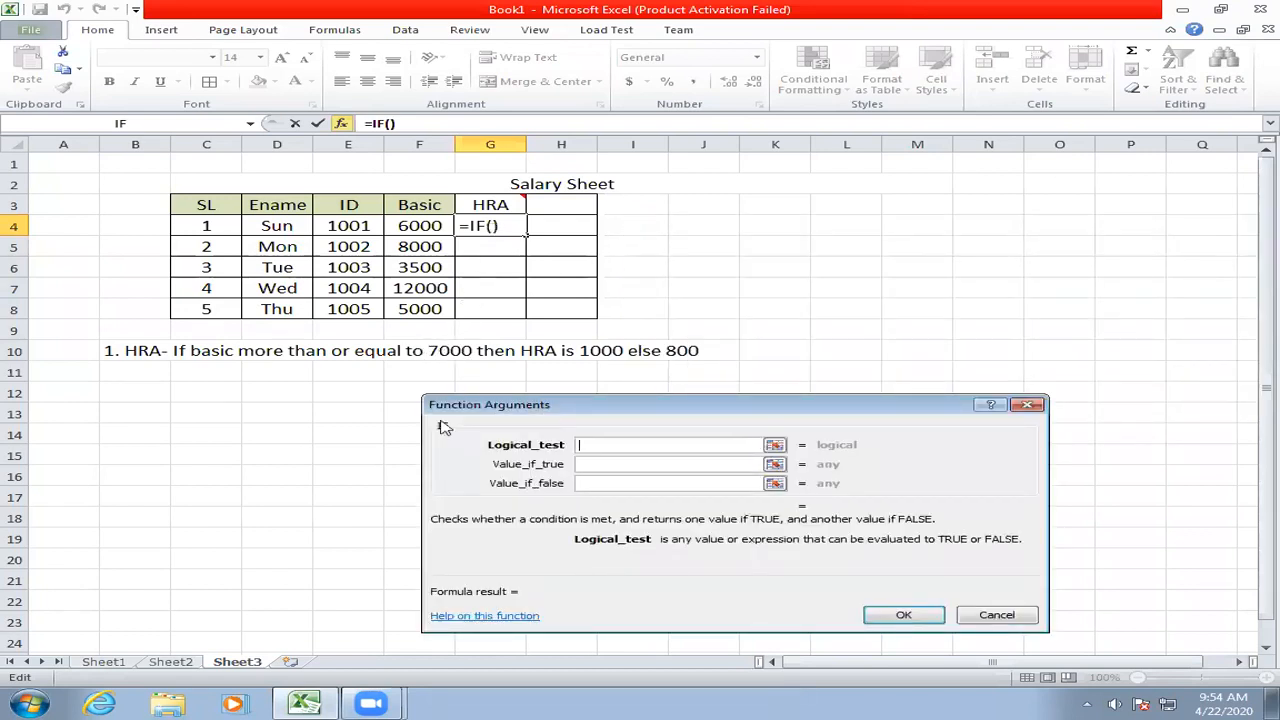
mouse_move(366, 703)
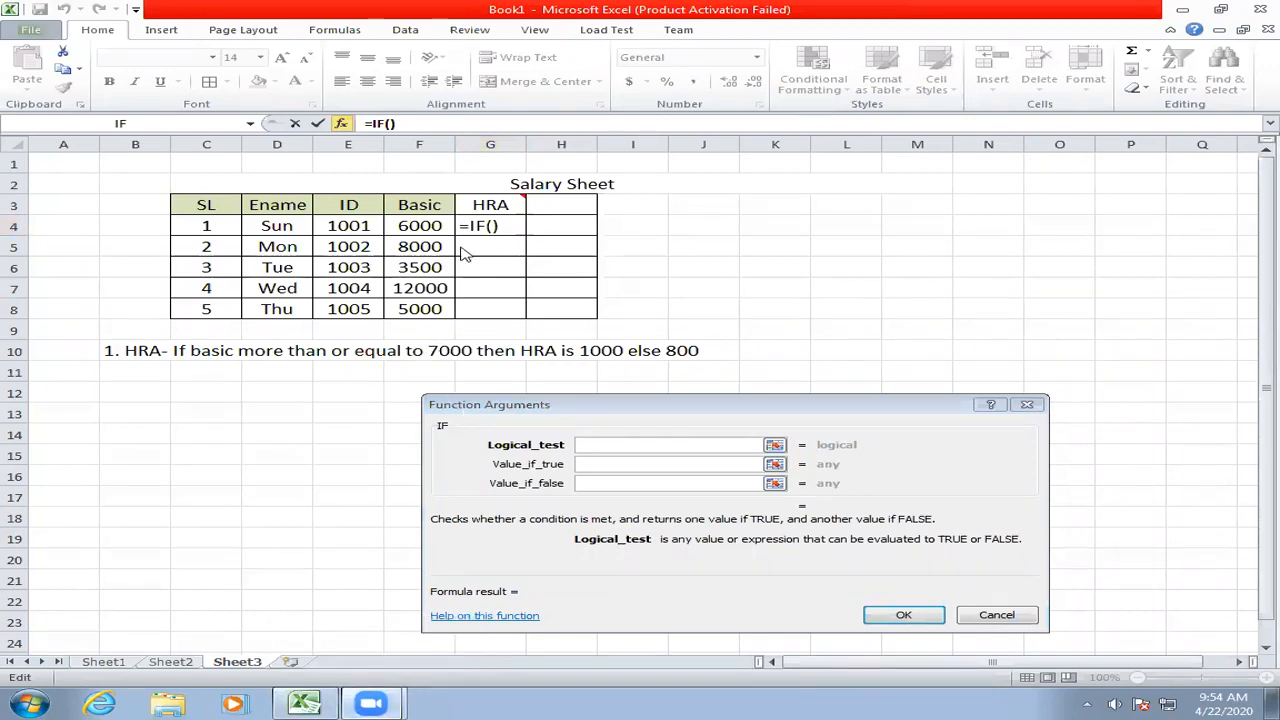
left_click(403, 221)
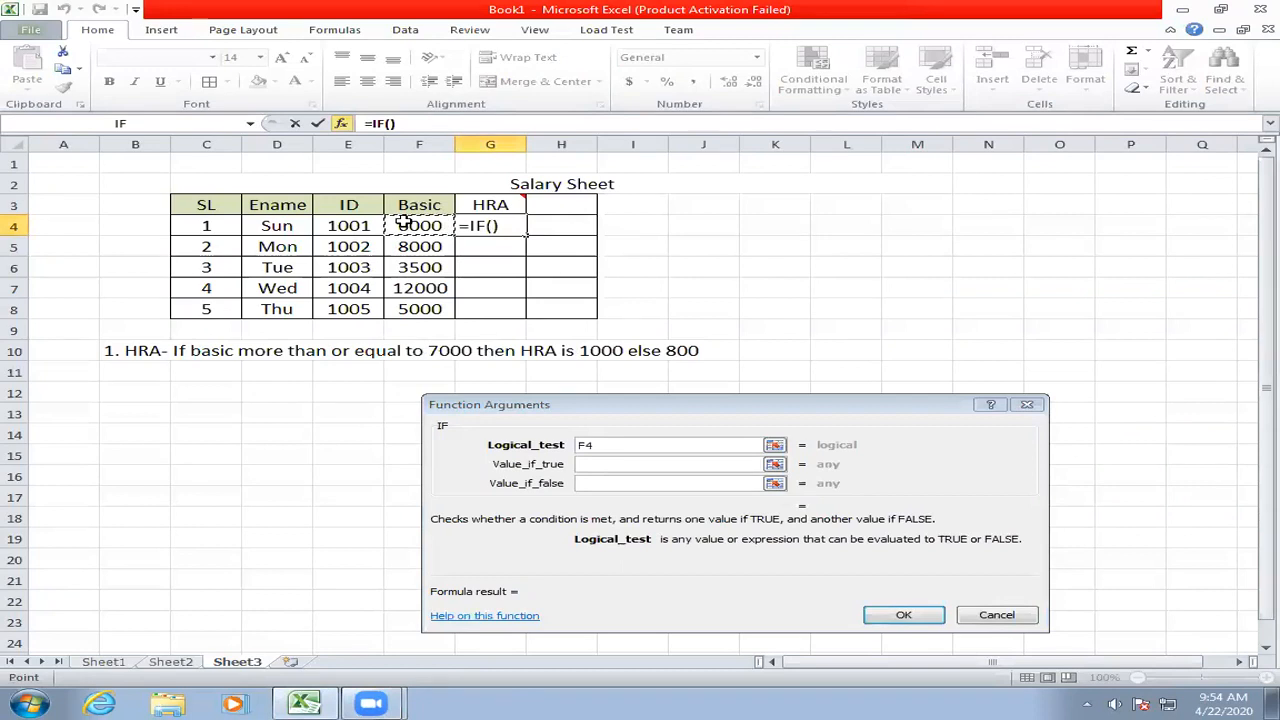
left_click(627, 441)
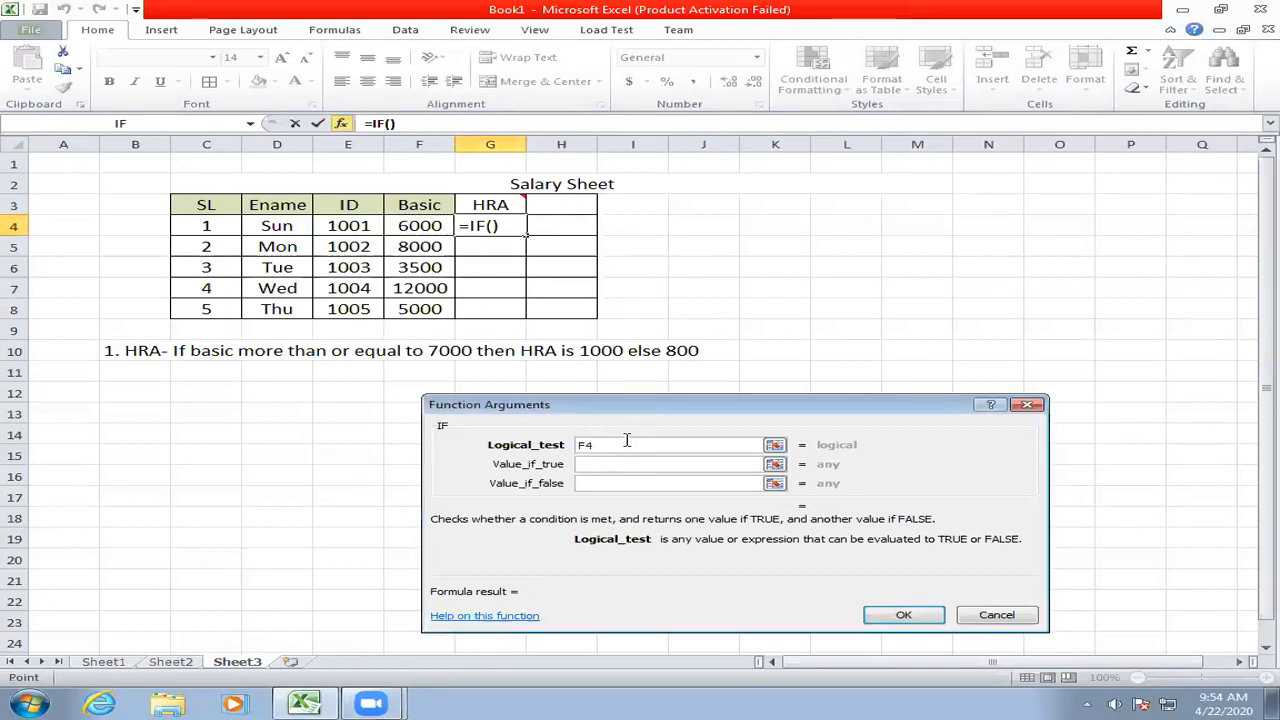
type(">")
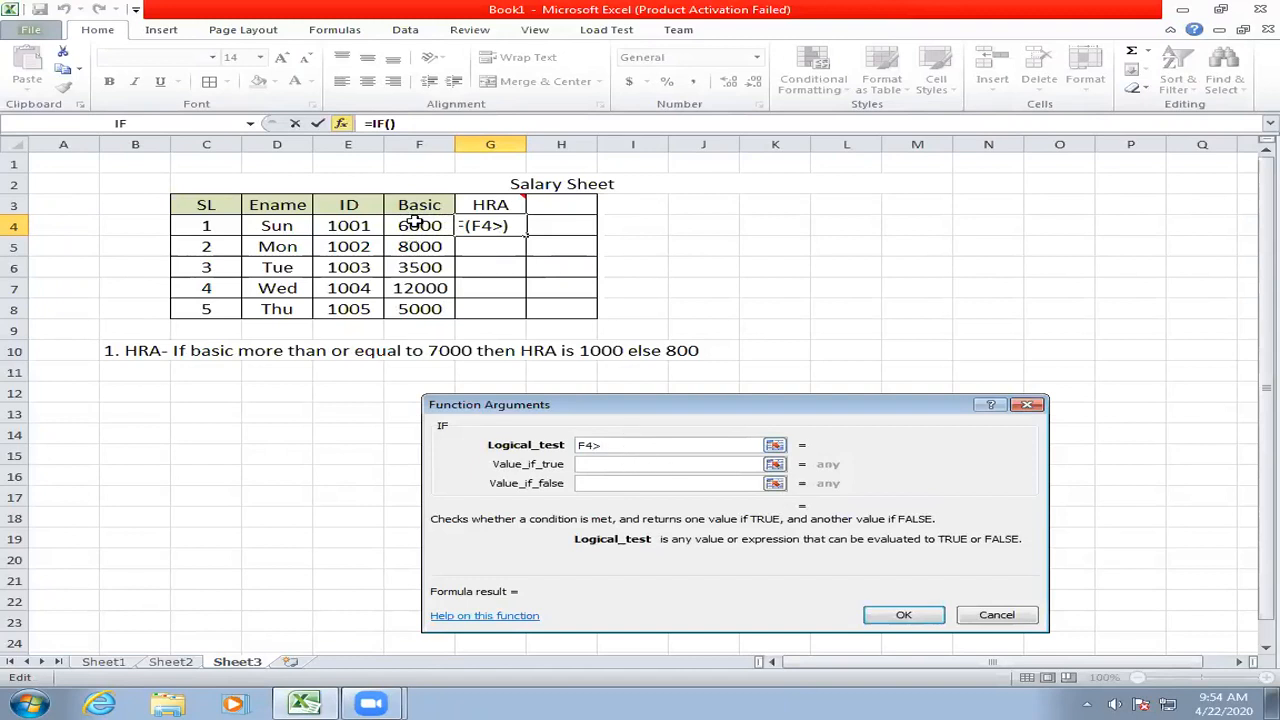
key("BackSpace")
key("BackSpace")
key("BackSpace")
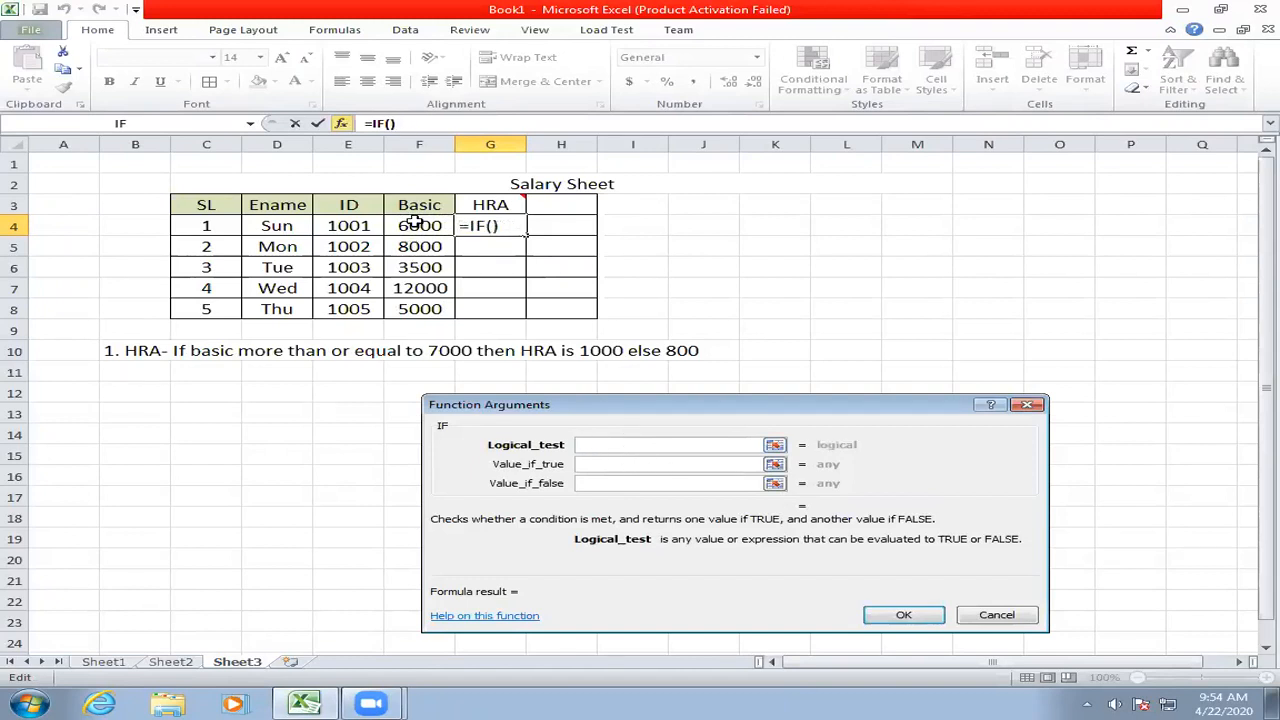
- Set the IF function's logical test to F4>=7000, referencing the first Basic value
left_click(415, 221)
type(">")
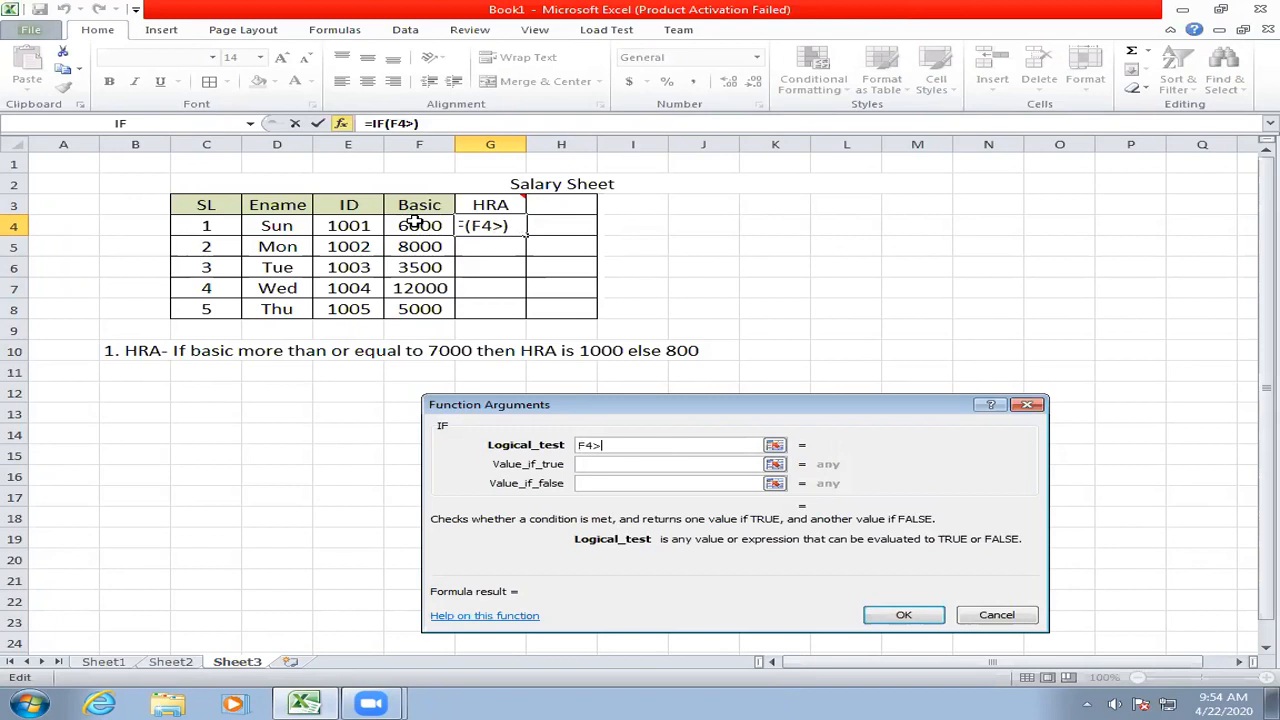
key("BackSpace")
type(">=")
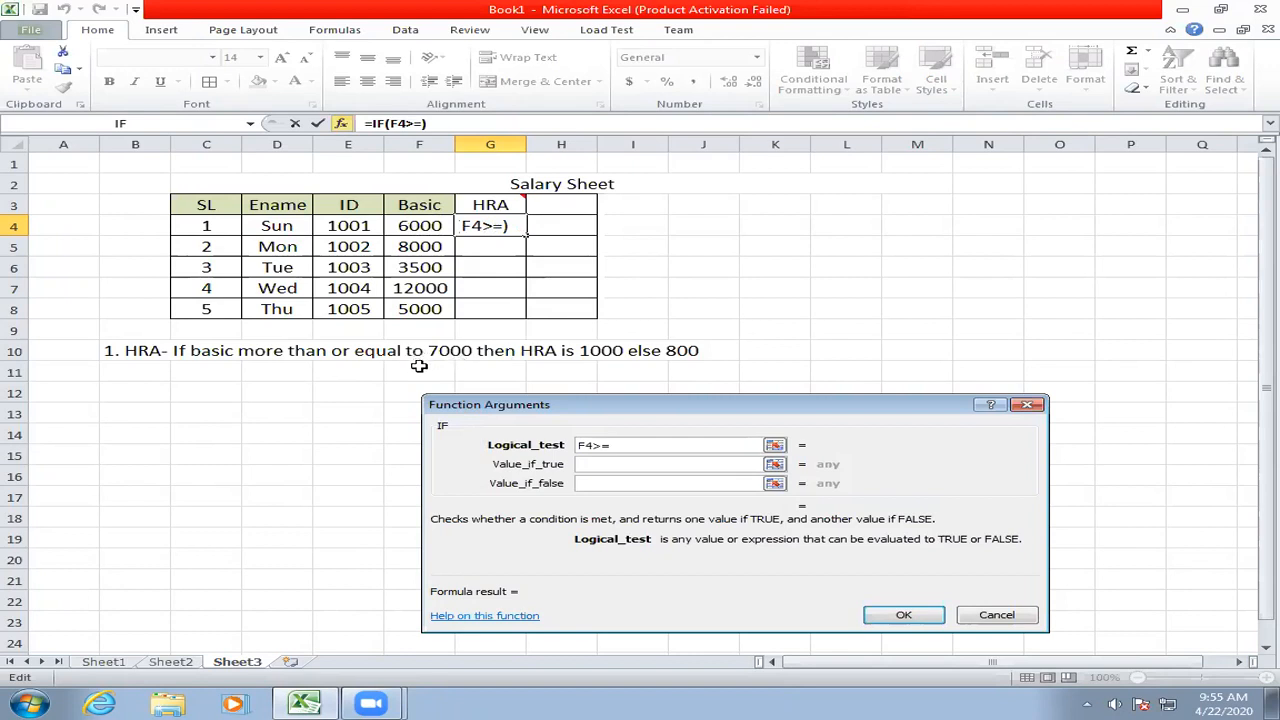
type("7000")
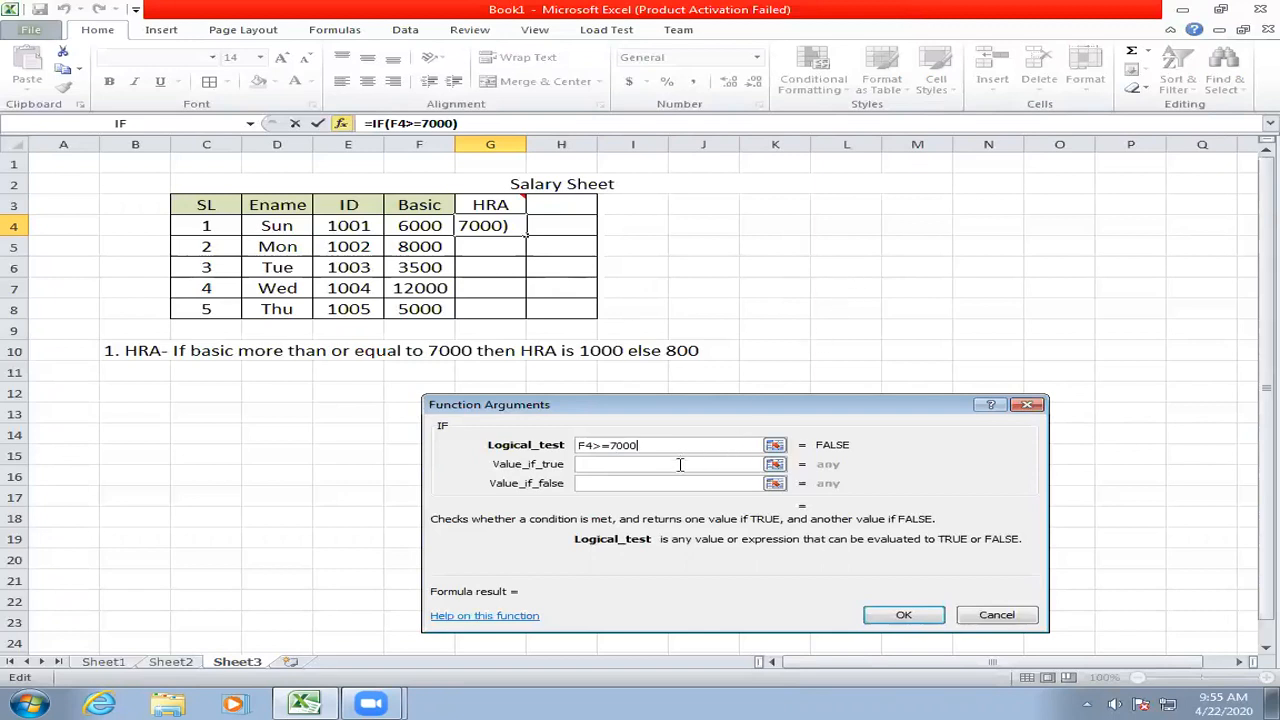
- Set the value if true to 1000 and the value if false to 800, and complete the IF formula in G4
left_click(602, 463)
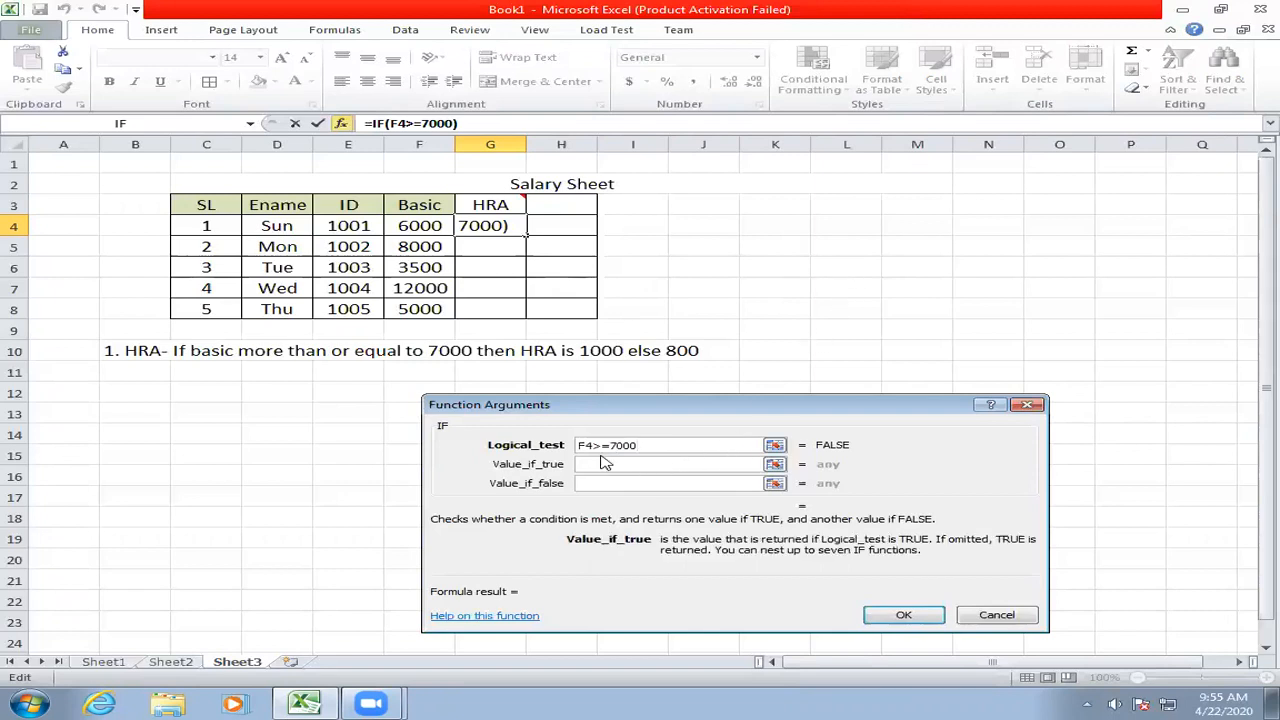
type("1000")
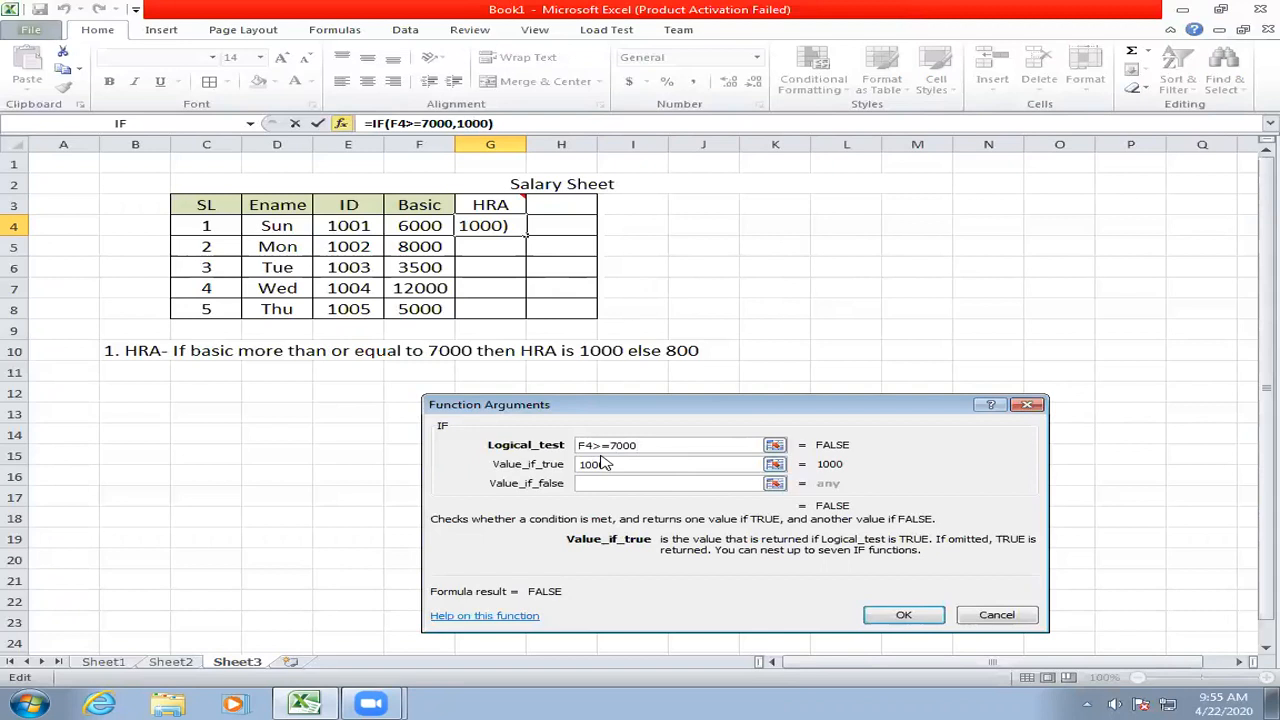
left_click(622, 485)
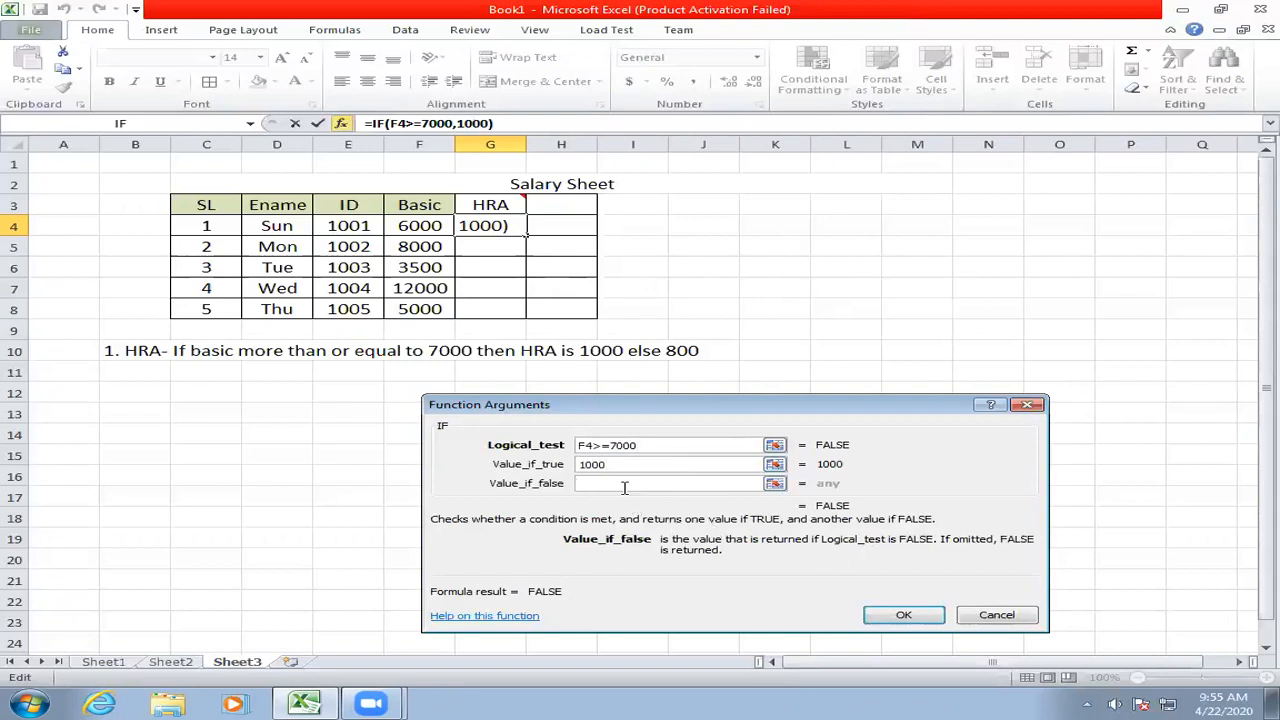
type("800")
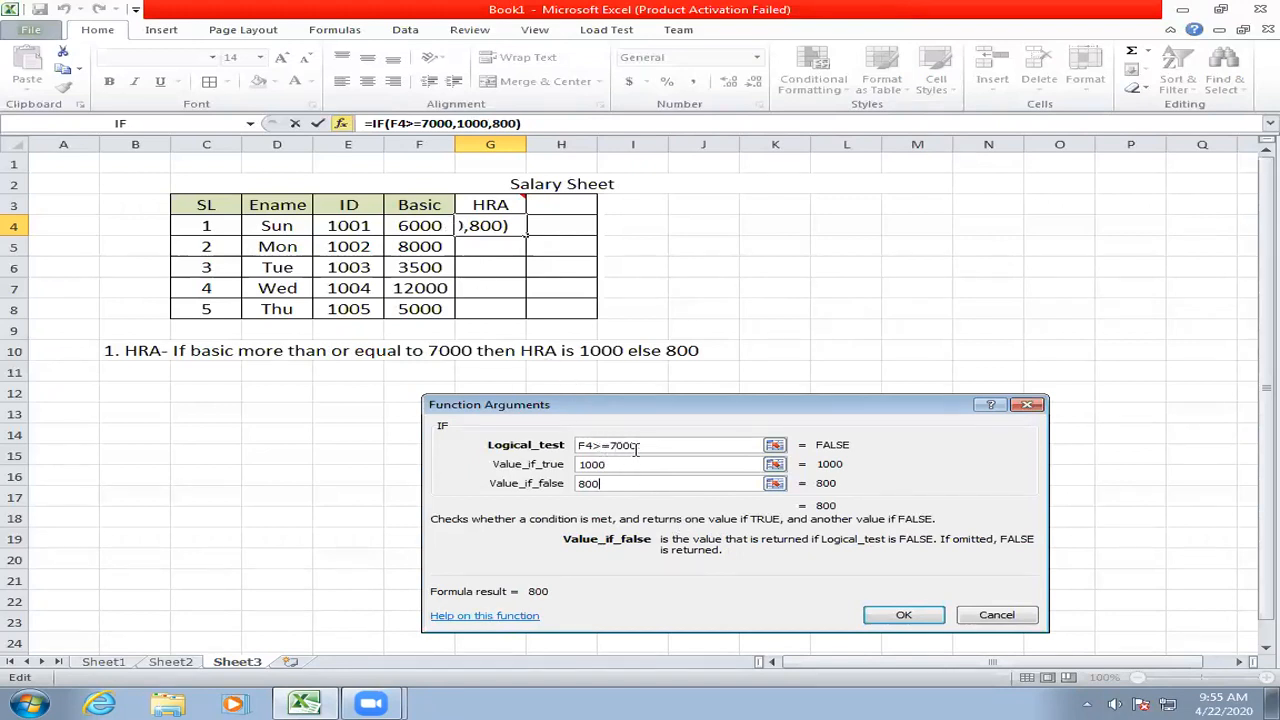
left_click(624, 464)
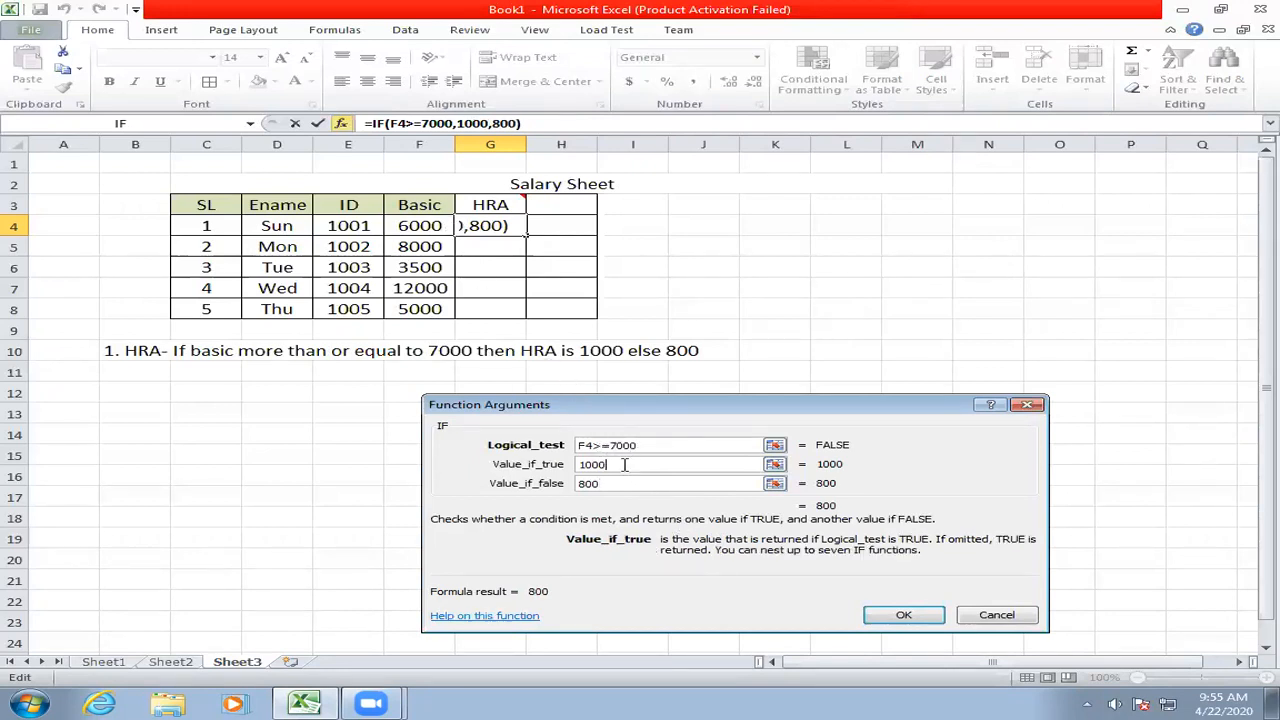
left_click(620, 484)
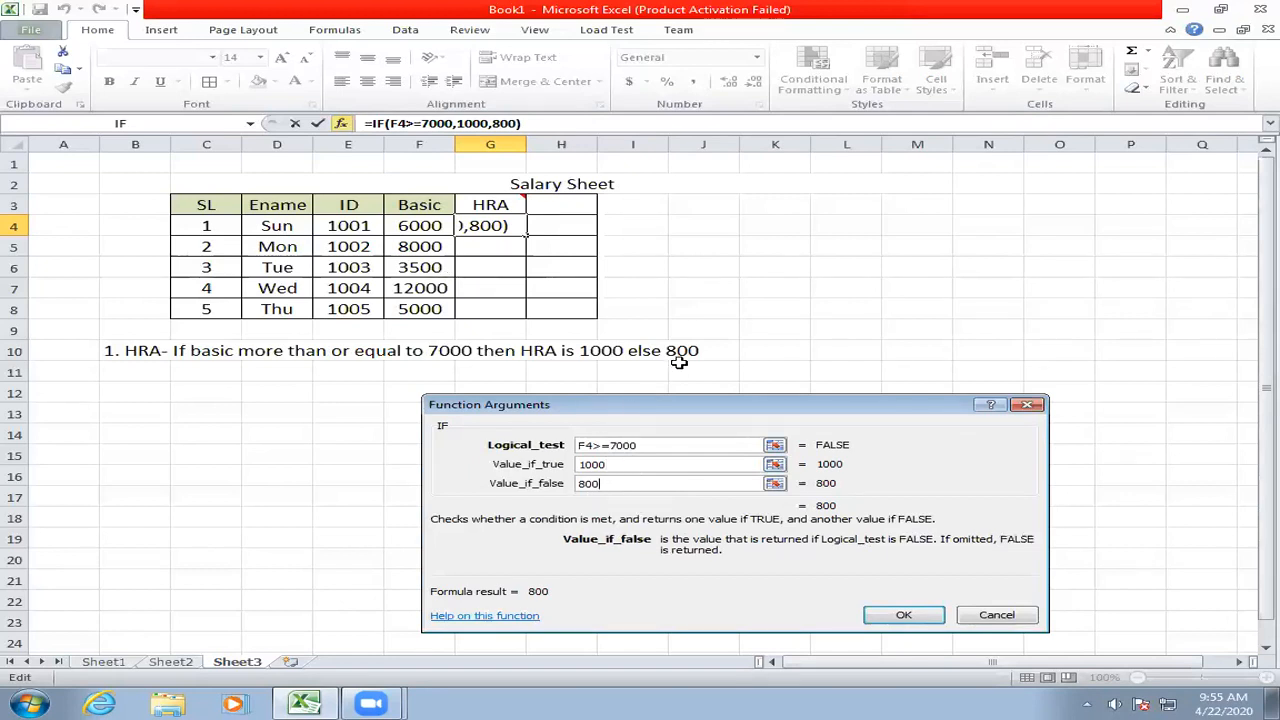
left_click(910, 616)
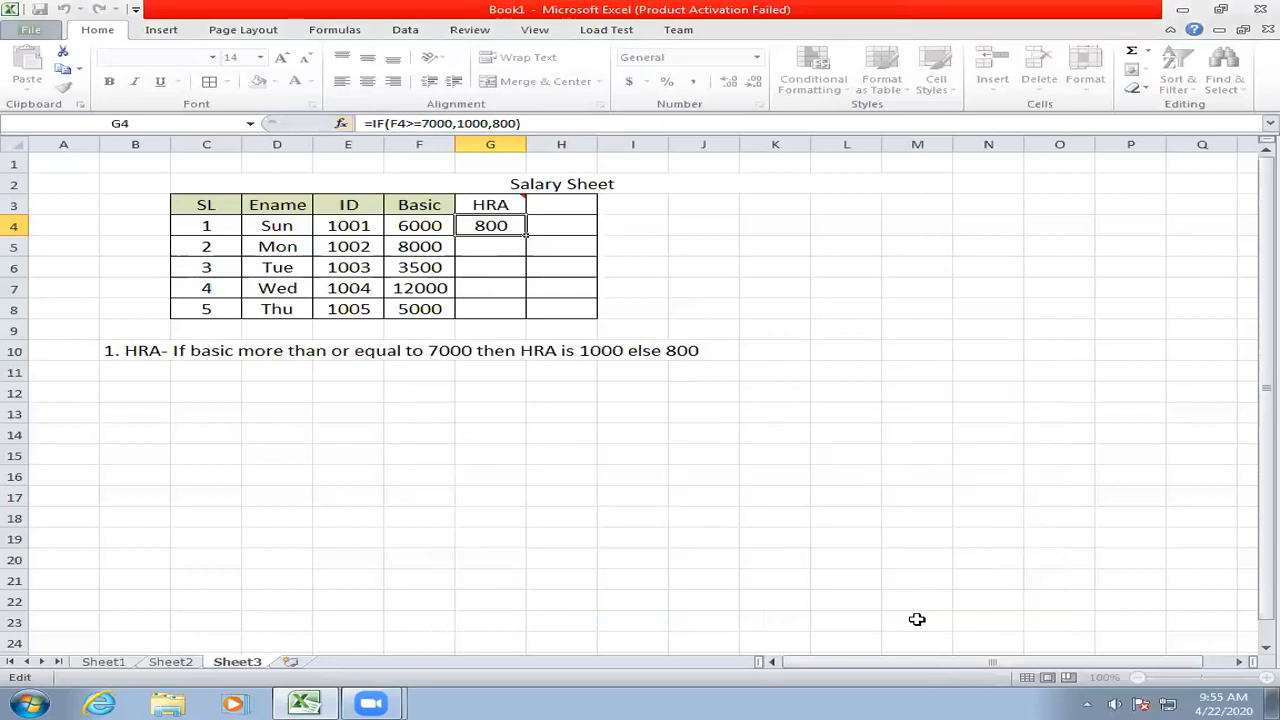
- Fill the HRA formula from G4 down to G8 and check the formula in G4
left_click_drag(527, 236, 527, 309)
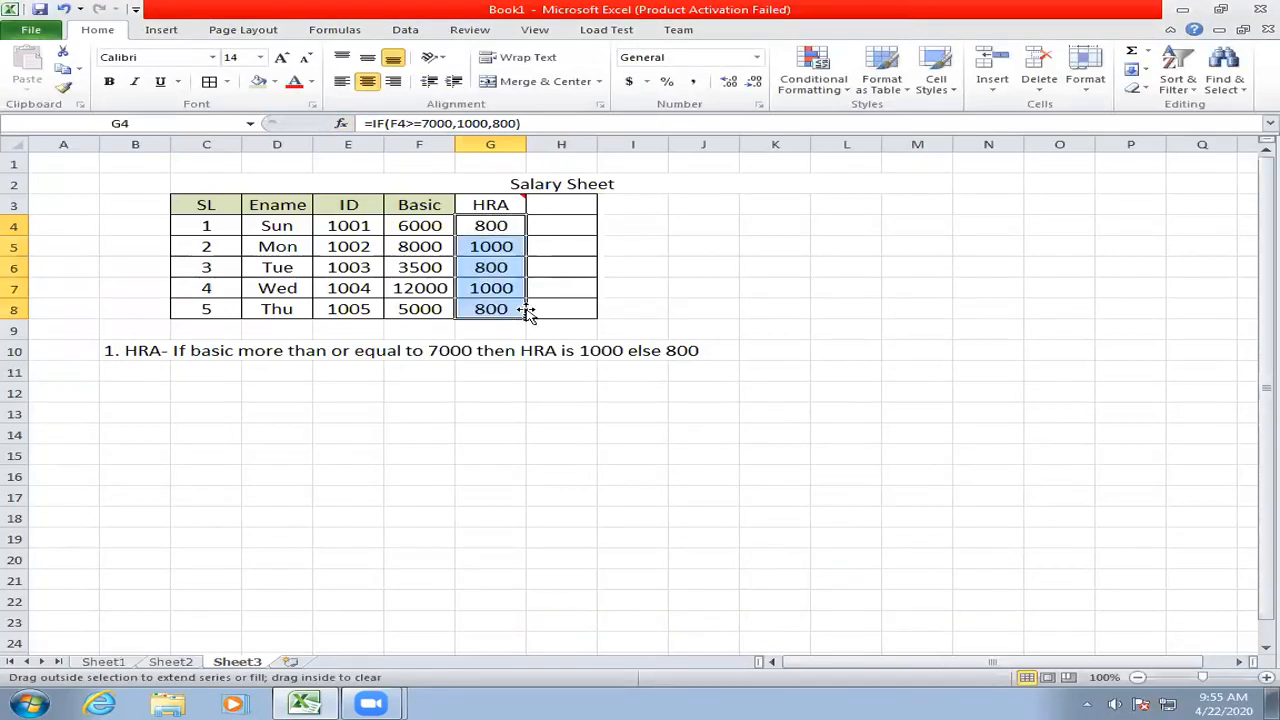
left_click(737, 270)
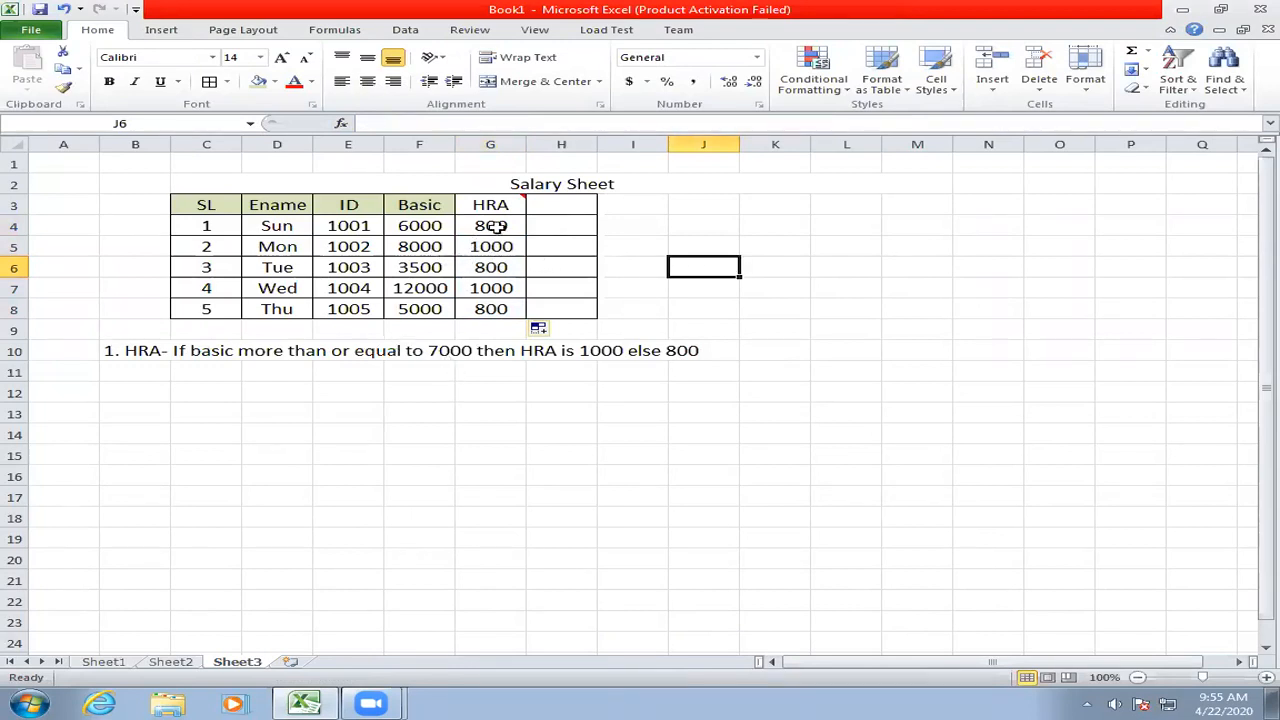
left_click(497, 227)
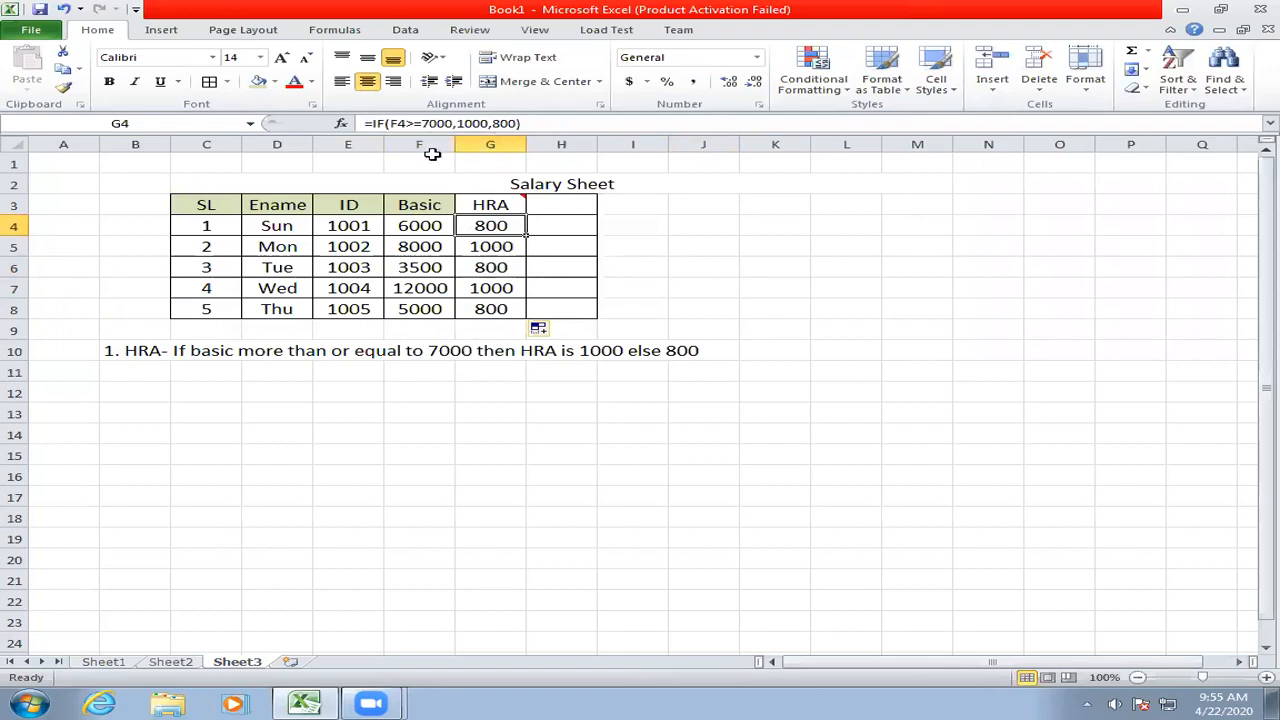
- Add the column header "Bonus" in H3, beside HRA
left_click(546, 205)
type("Bonus")
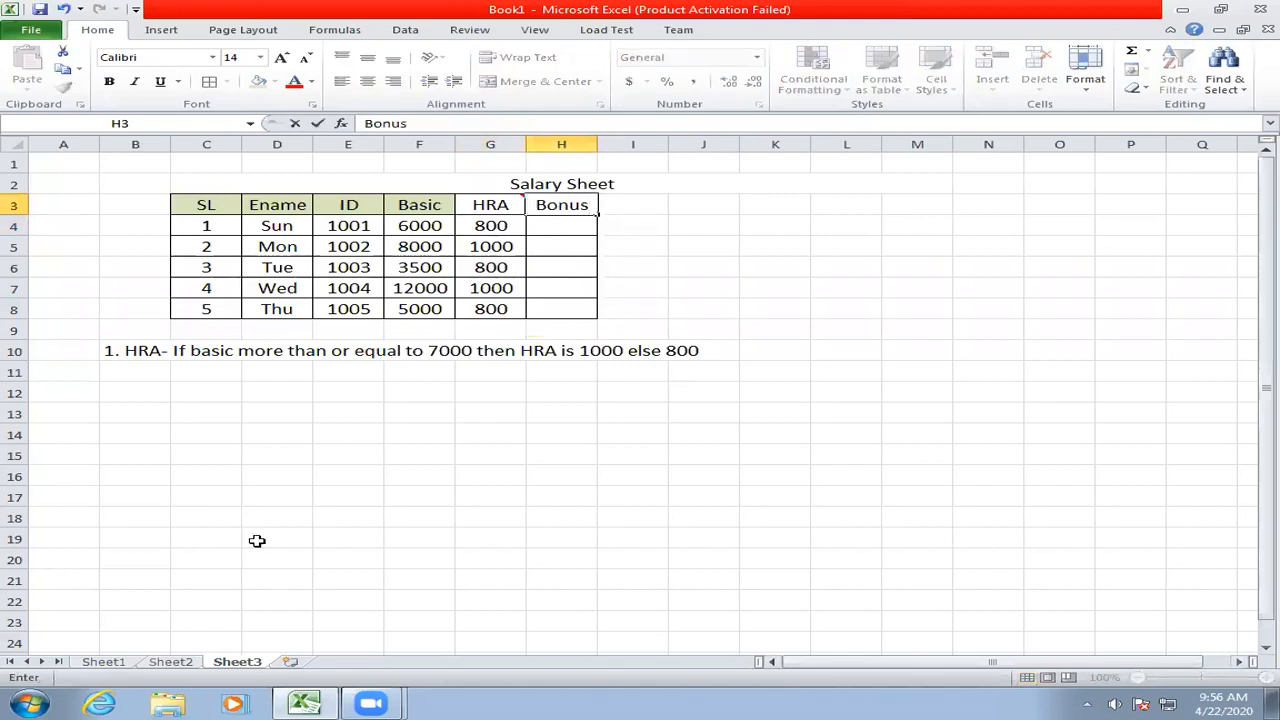
- Fill the HRA rule note from B10 down into B11
left_click(121, 358)
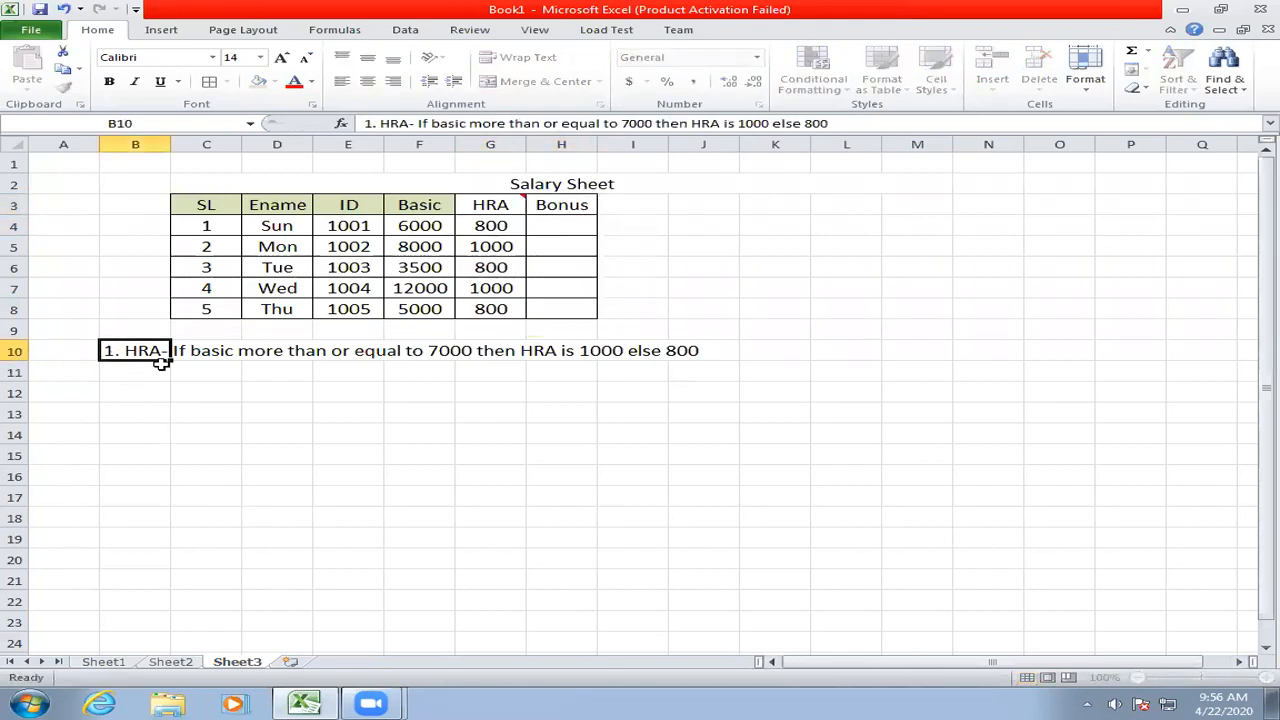
left_click_drag(170, 361, 167, 381)
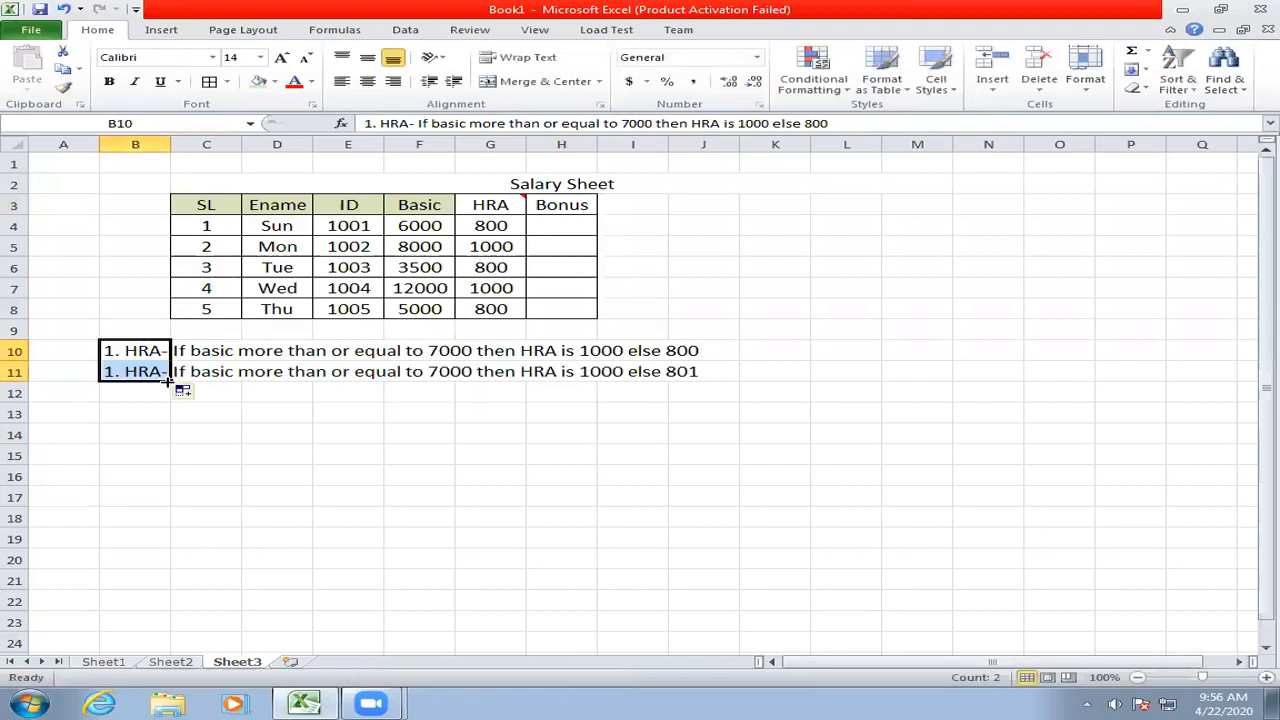
- Change the numbering and label of the copied rule note in B11 to "2.Bonus-"
double_click(114, 371)
key("BackSpace")
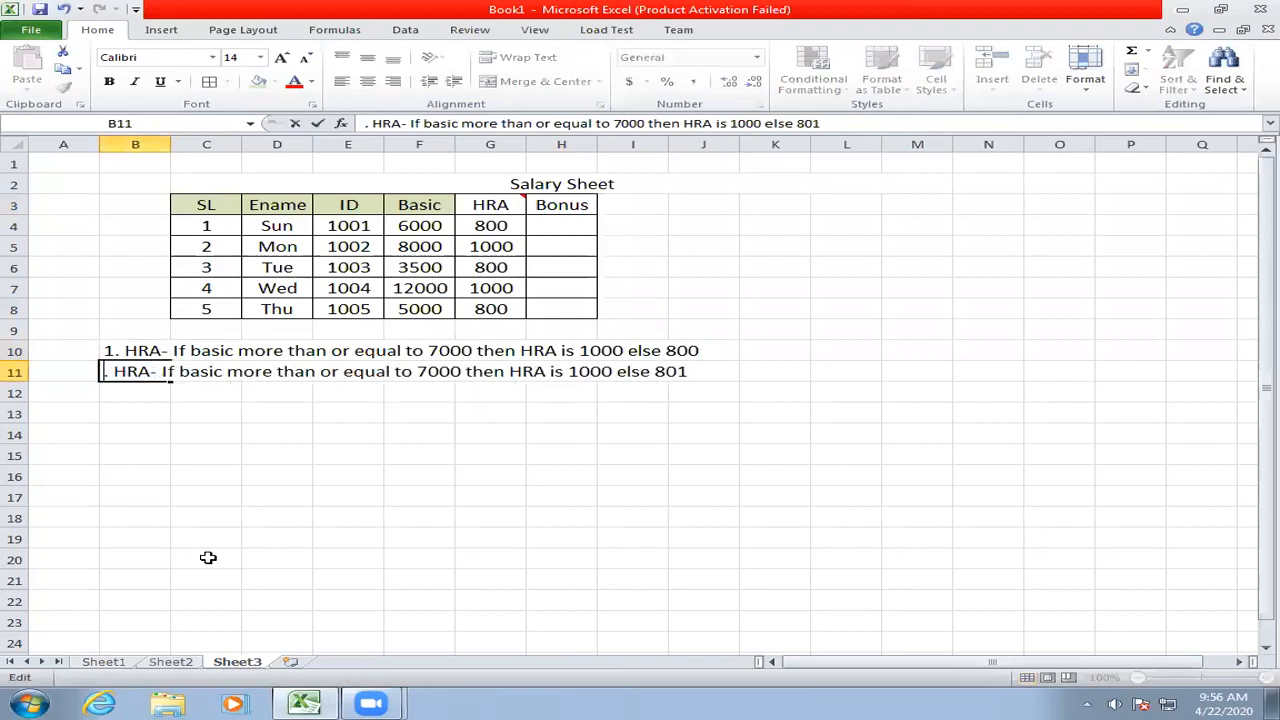
type("2")
key("Delete")
key("Delete")
key("Delete")
key("Delete")
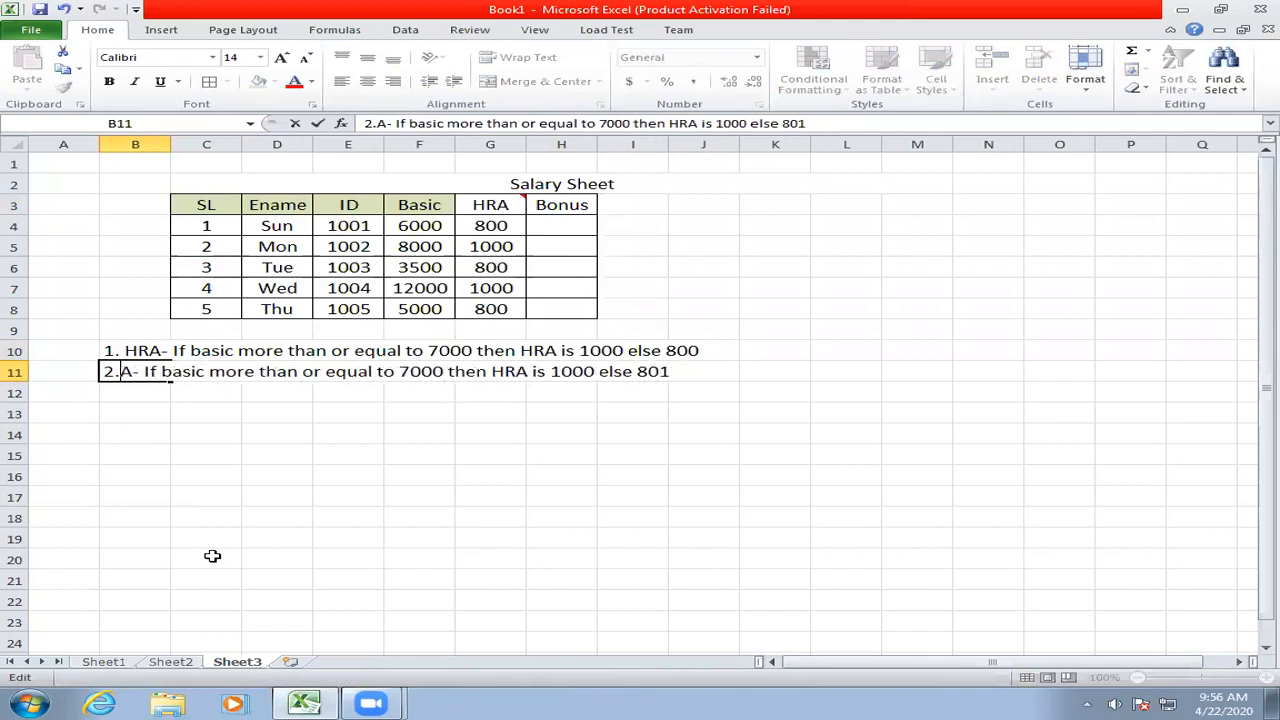
type("Bonus")
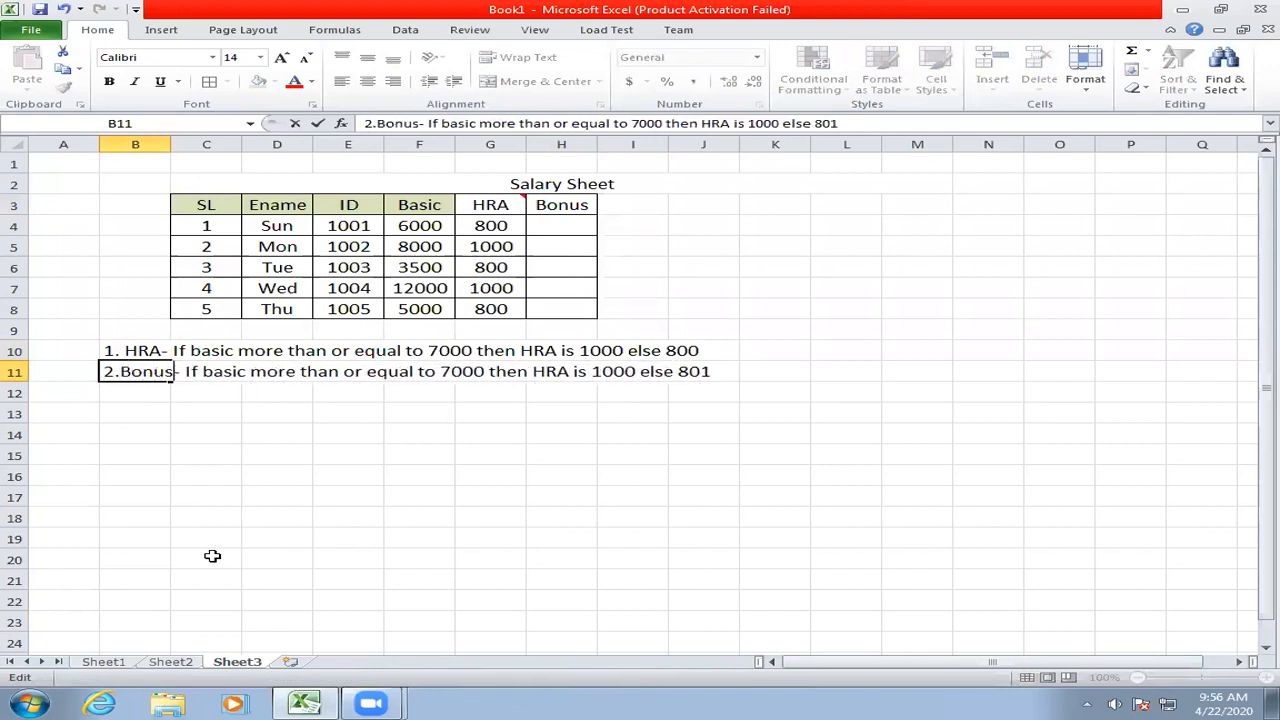
- Rewrite the rest of the B11 rule as "If basic more than or equal to 6000 then Bonus is 50% of Basic else 20% of Basic"
left_click(452, 371)
key("BackSpace")
type("6")
left_click_drag(533, 372, 712, 372)
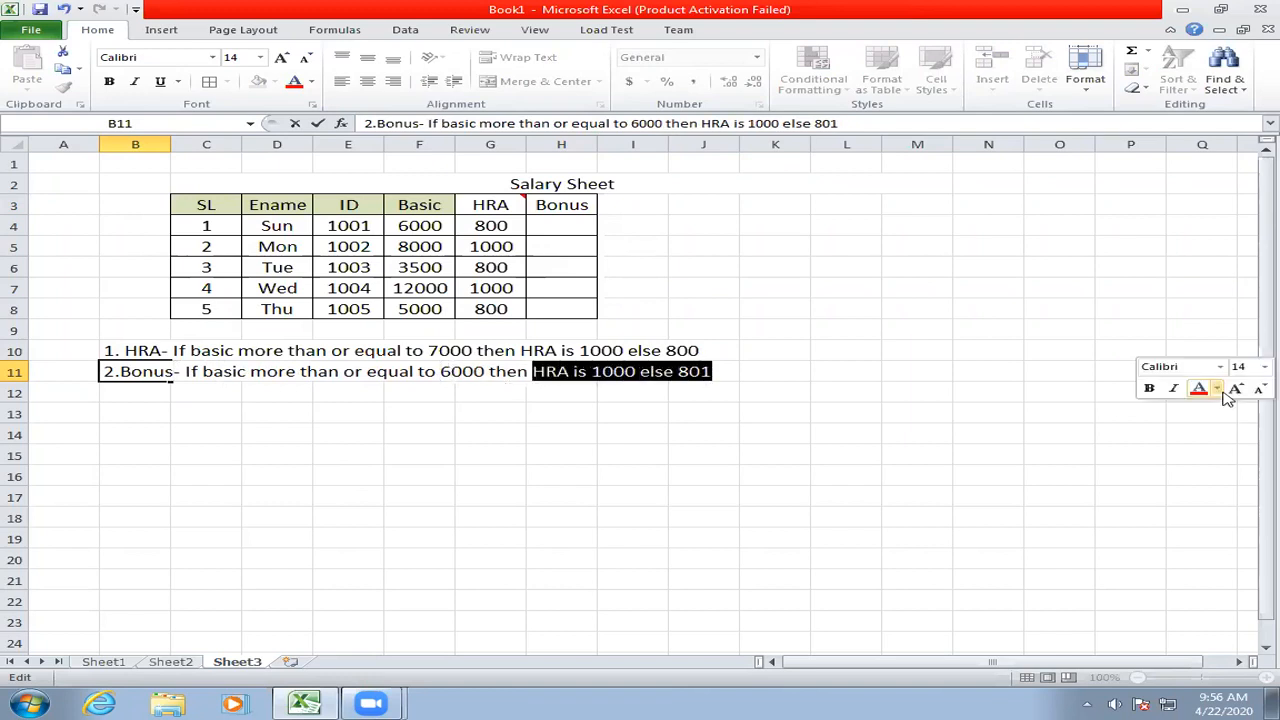
type("Bo")
key("BackSpace")
key("BackSpace")
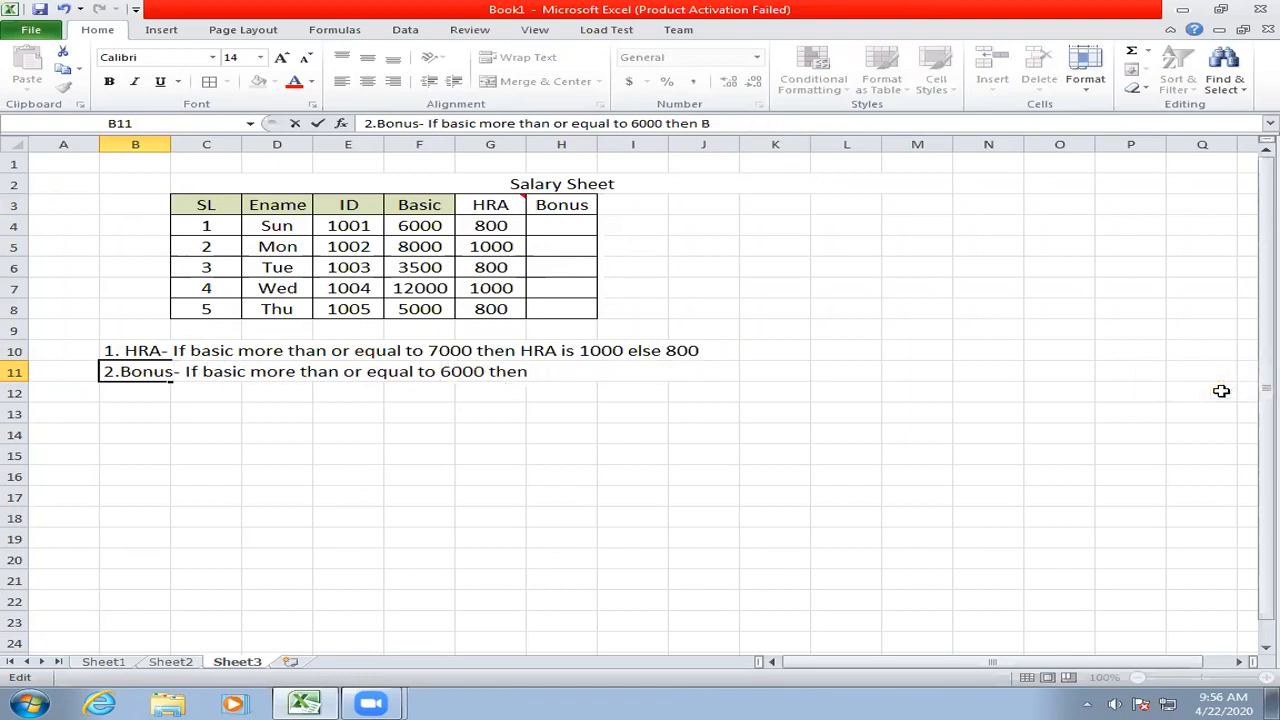
type("Bonus is")
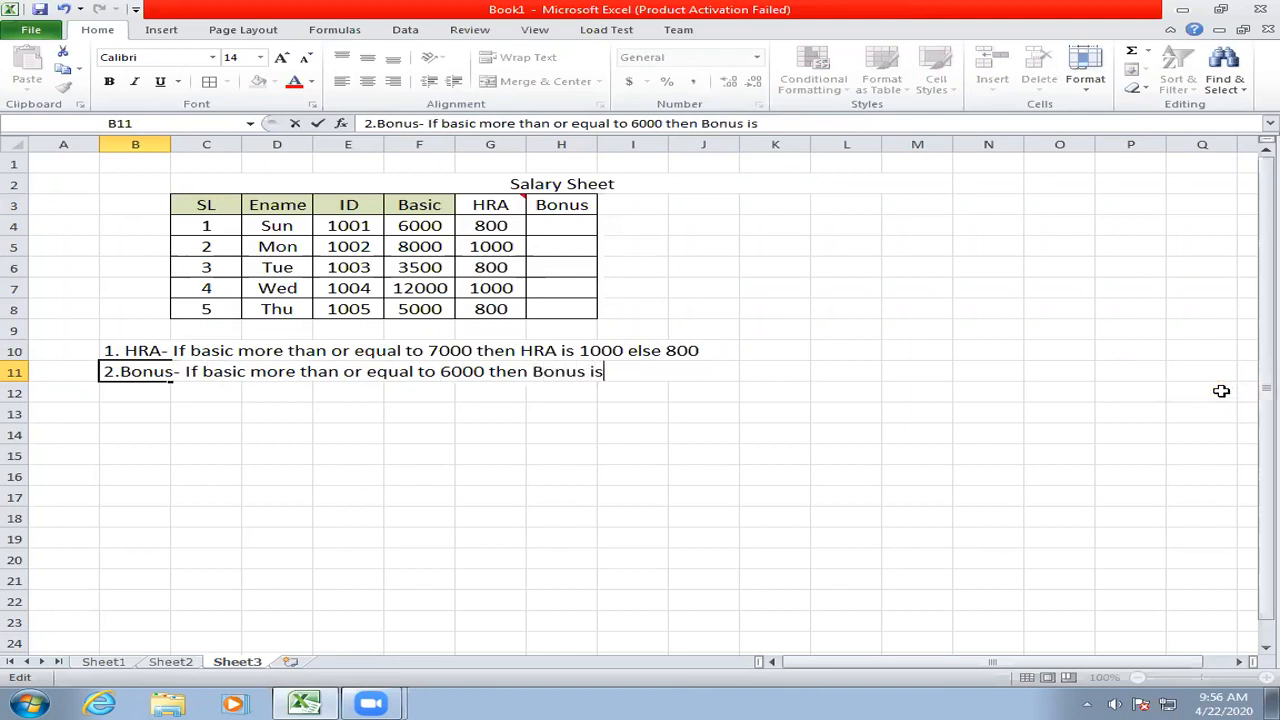
type(" 50% of")
type(" Ba")
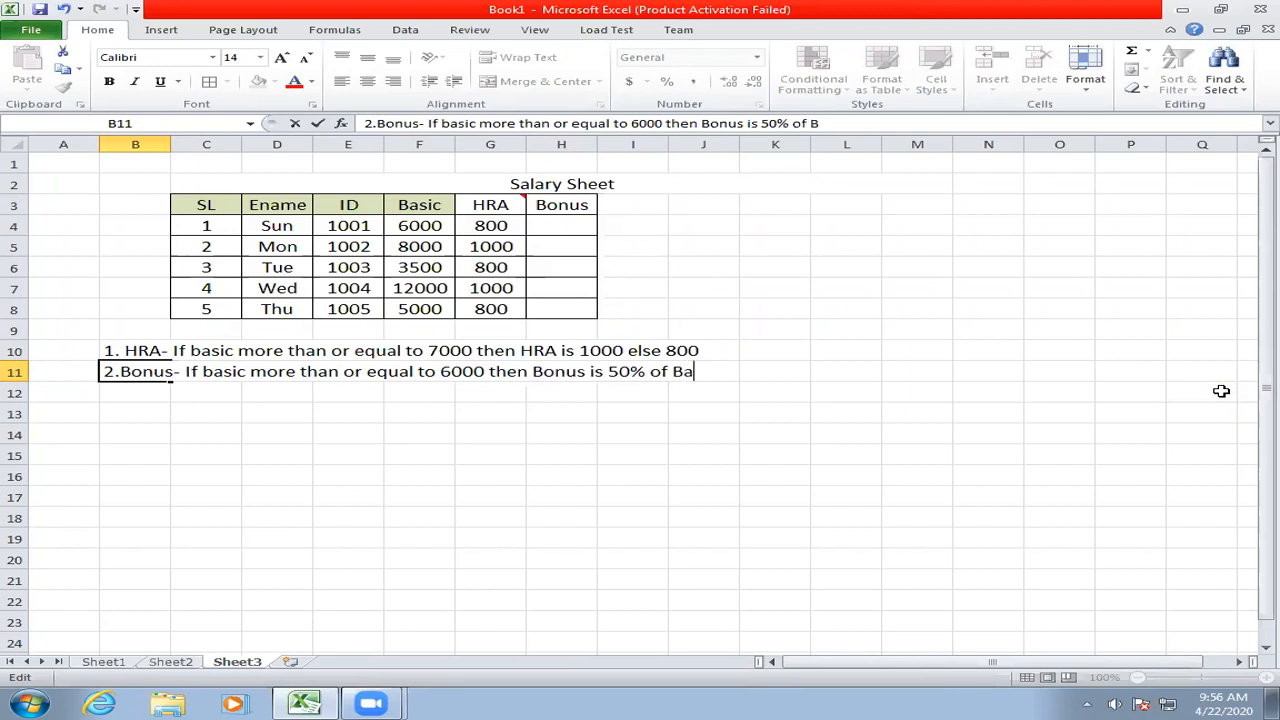
type("sic else ")
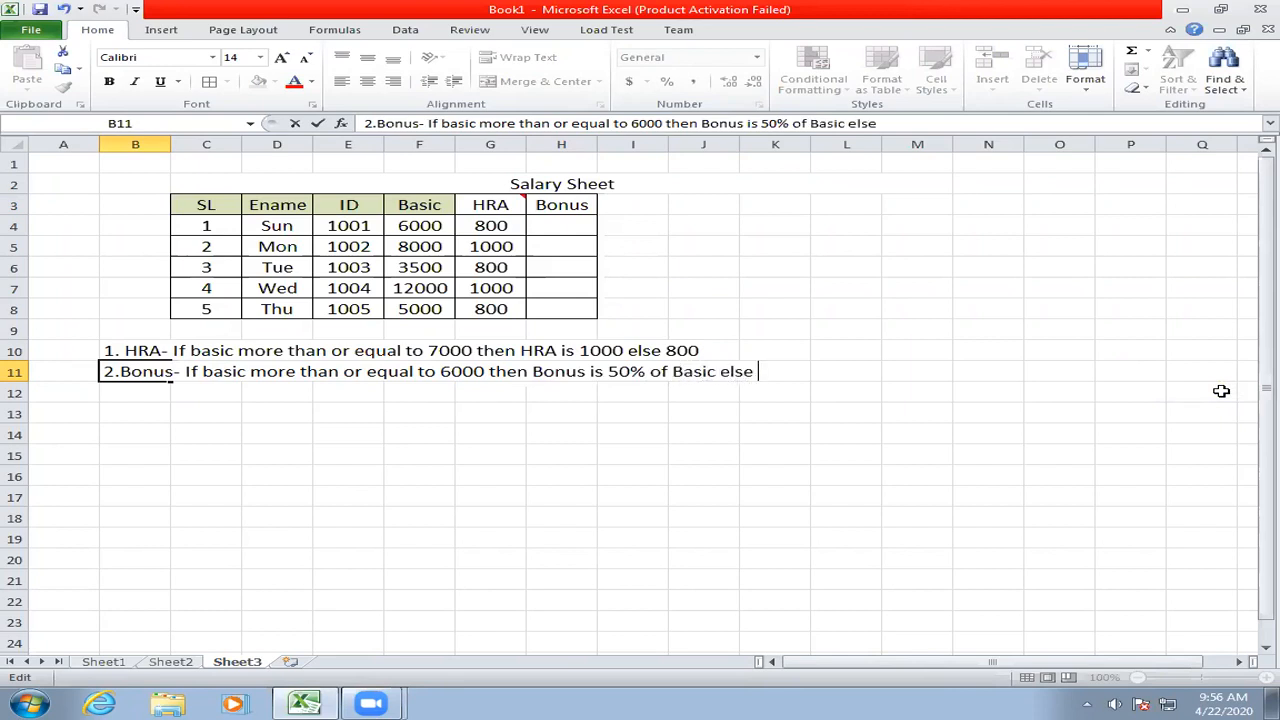
type("20% of Basi")
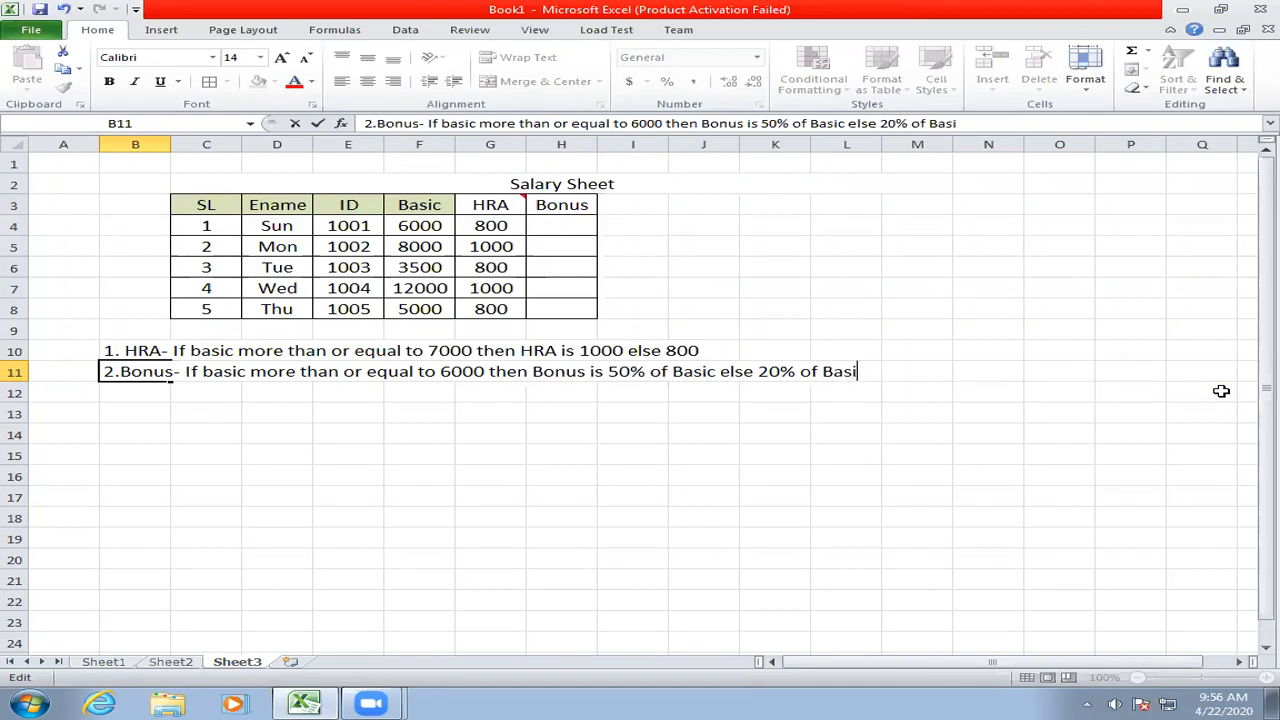
type("c")
left_click(770, 498)
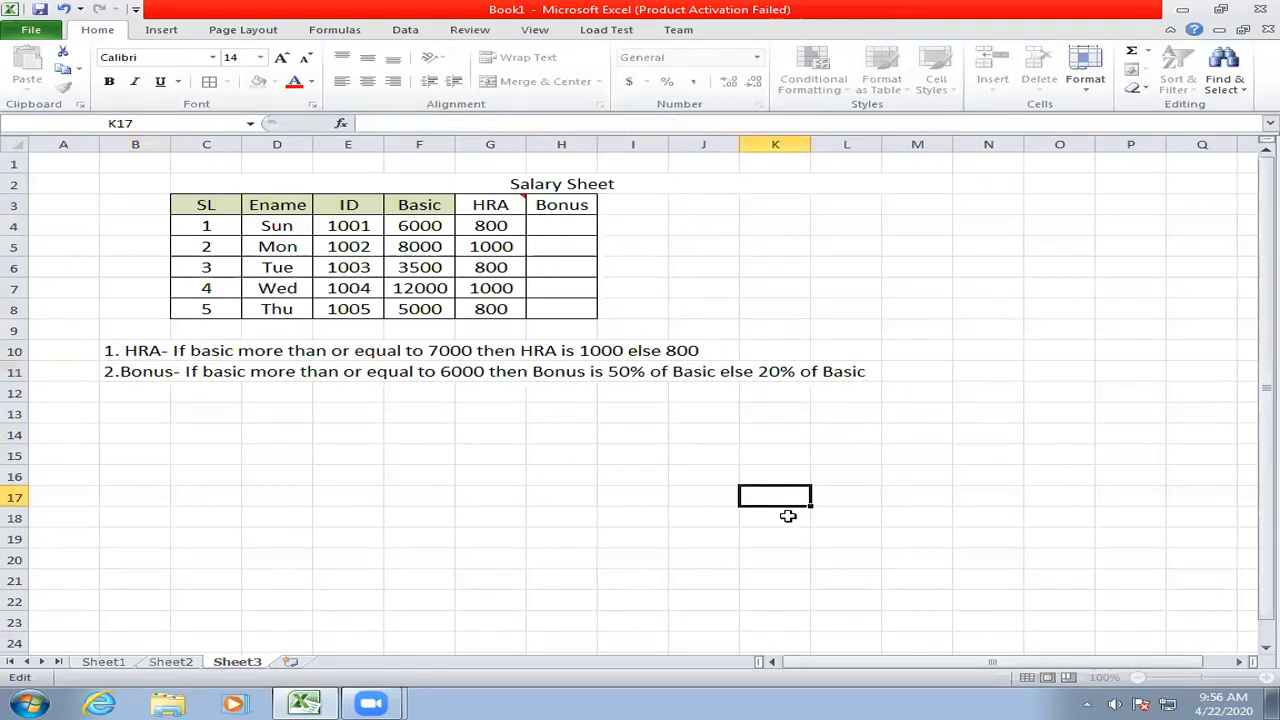
- Enter the labels LT, True and False in cells N4 to N6
left_click(988, 222)
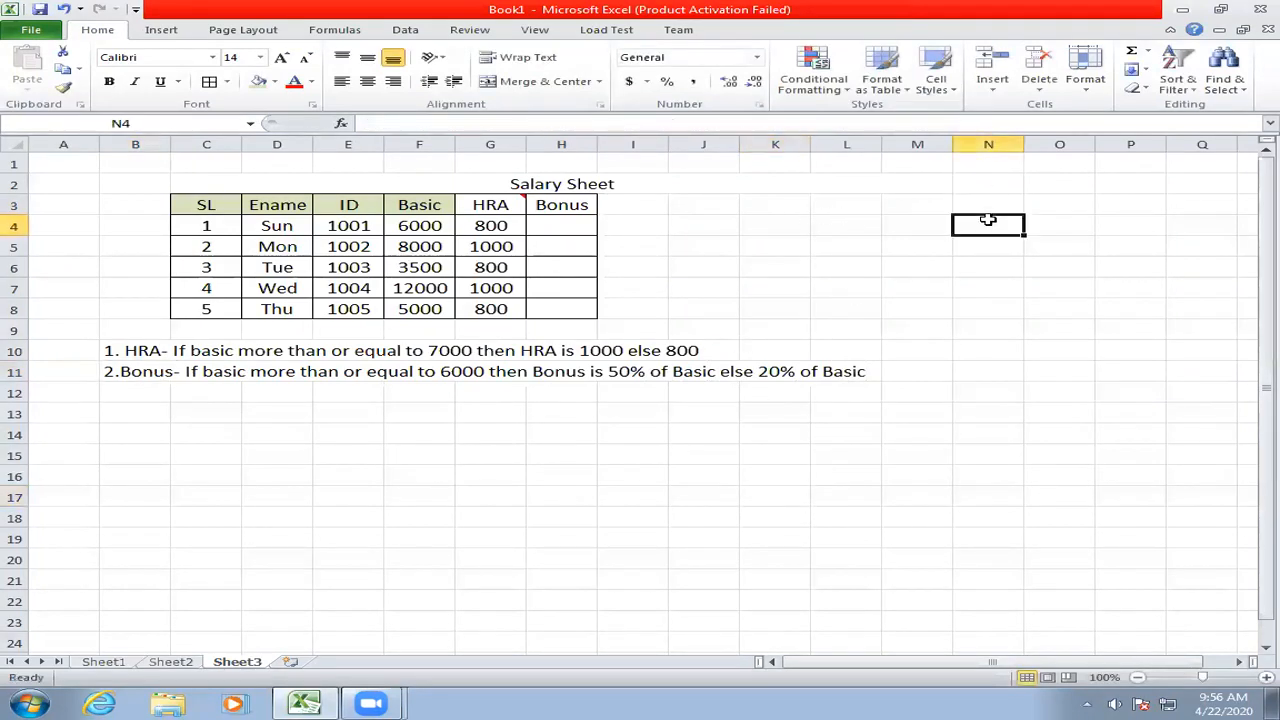
type("LT")
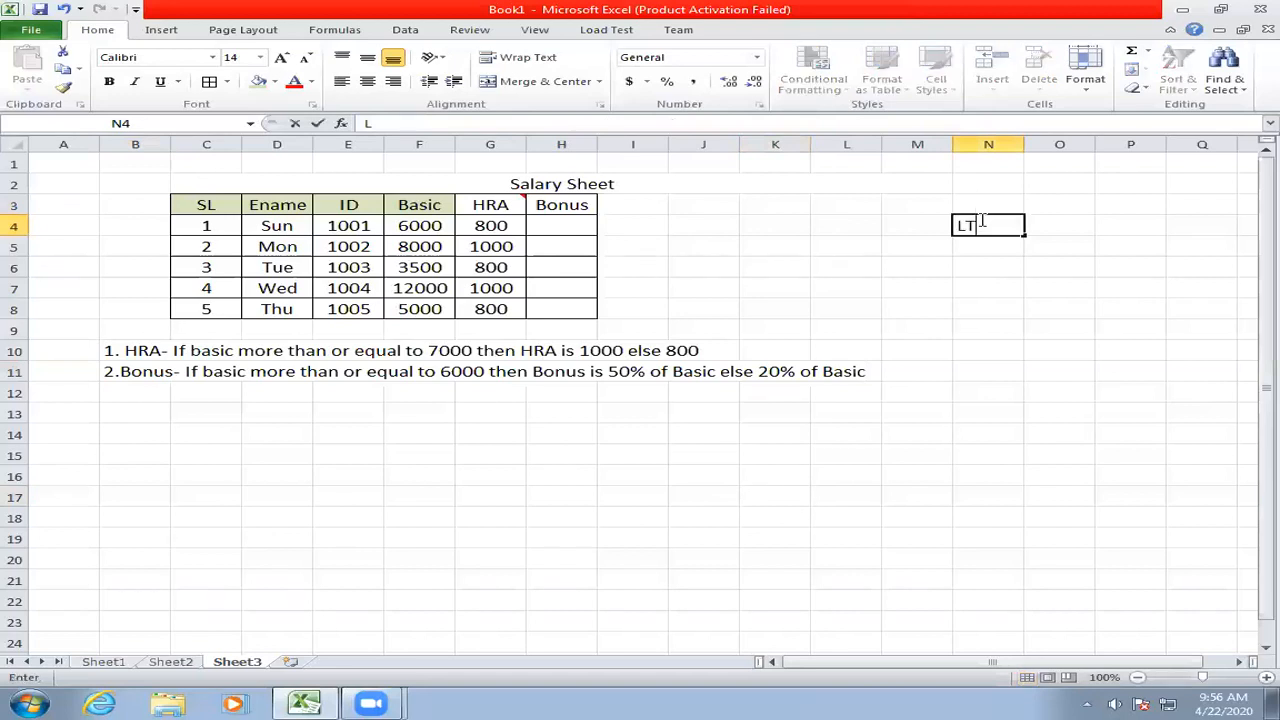
key("Return")
type("Truye")
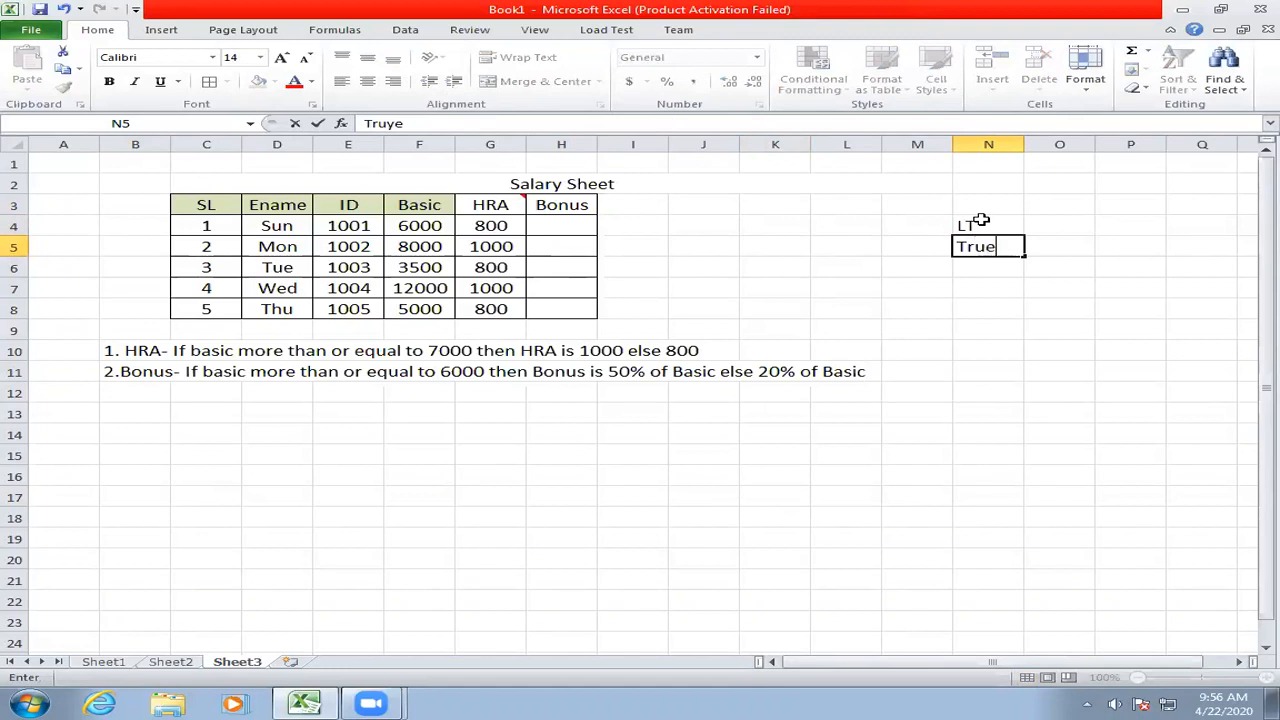
key("Return")
type("Fals")
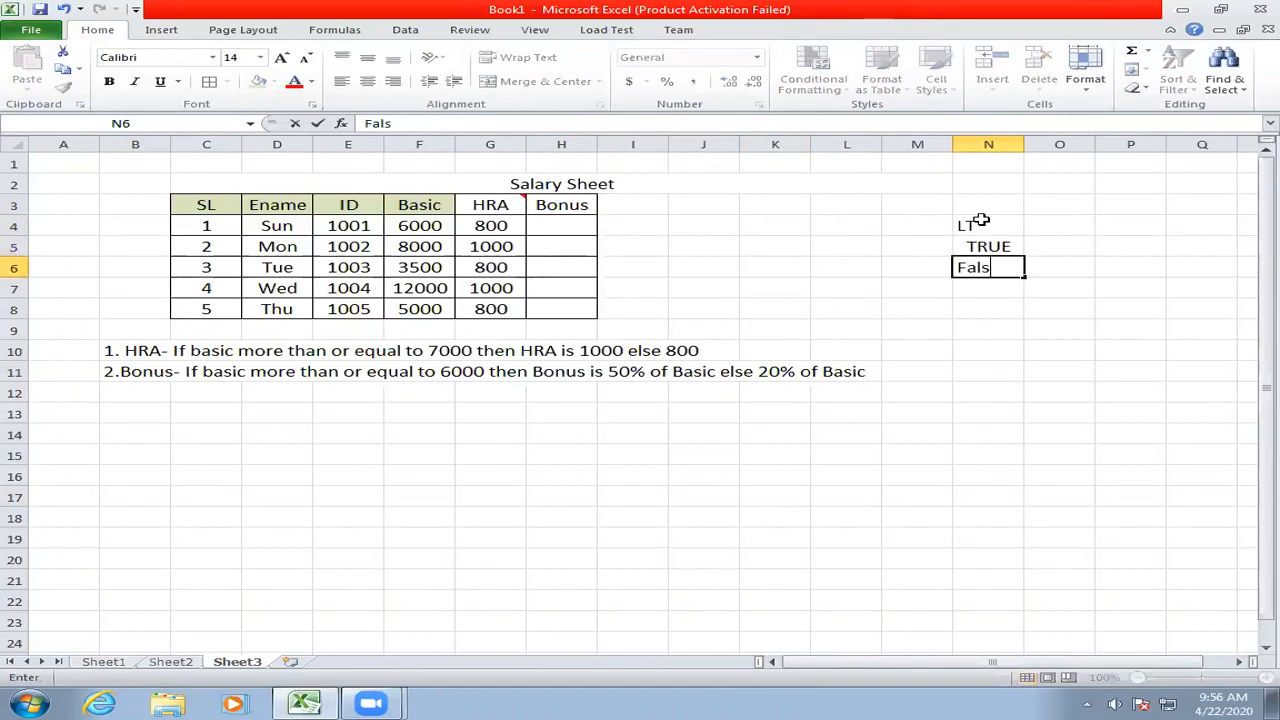
type("e")
key("Up")
key("Up")
- Enter basic>=7000 in O4, 1000 in O5 and 800 in O6 beside the LT, TRUE and FALSE labels
left_click(1068, 230)
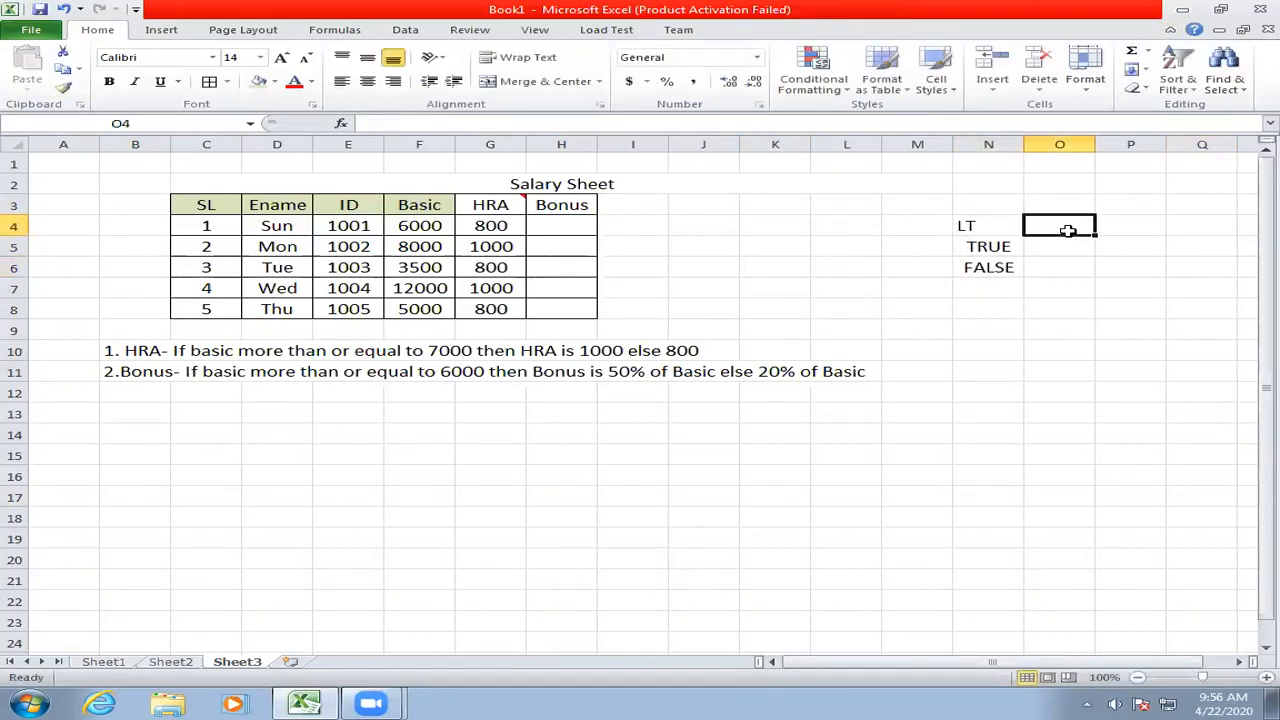
type("basic")
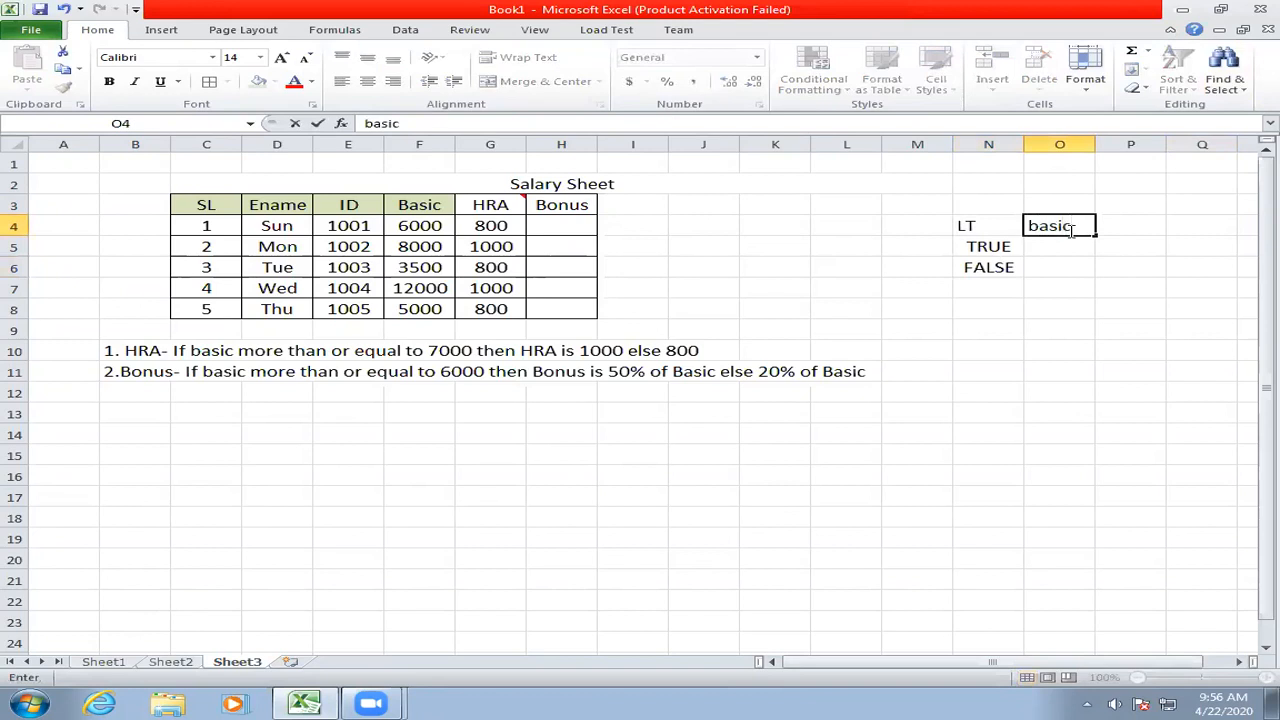
type(">=7000")
left_click(1057, 249)
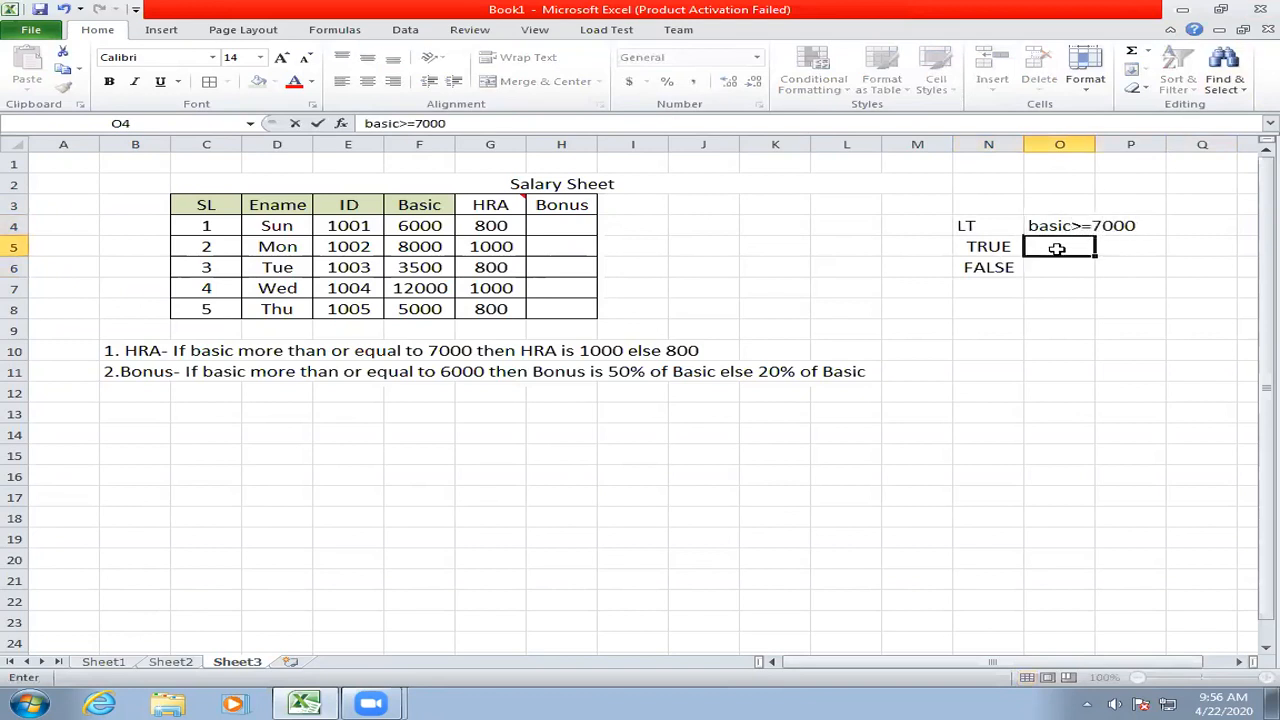
type("1000")
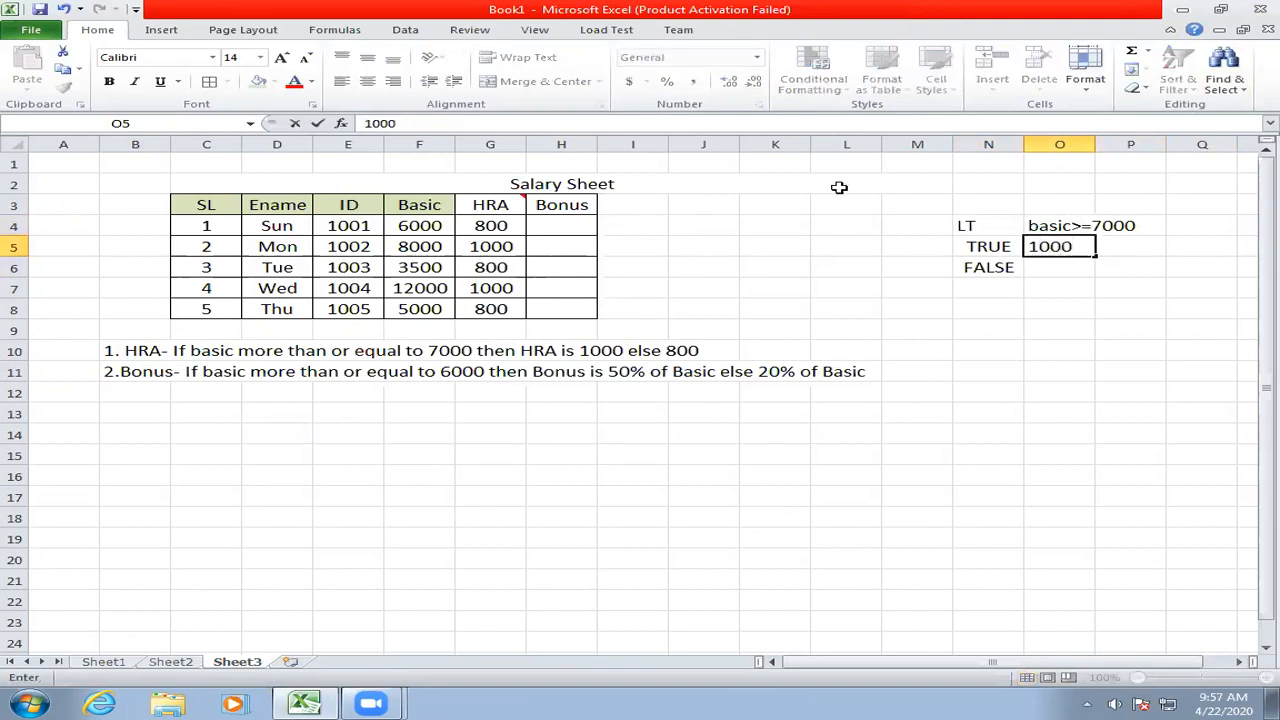
left_click(1042, 275)
type("800")
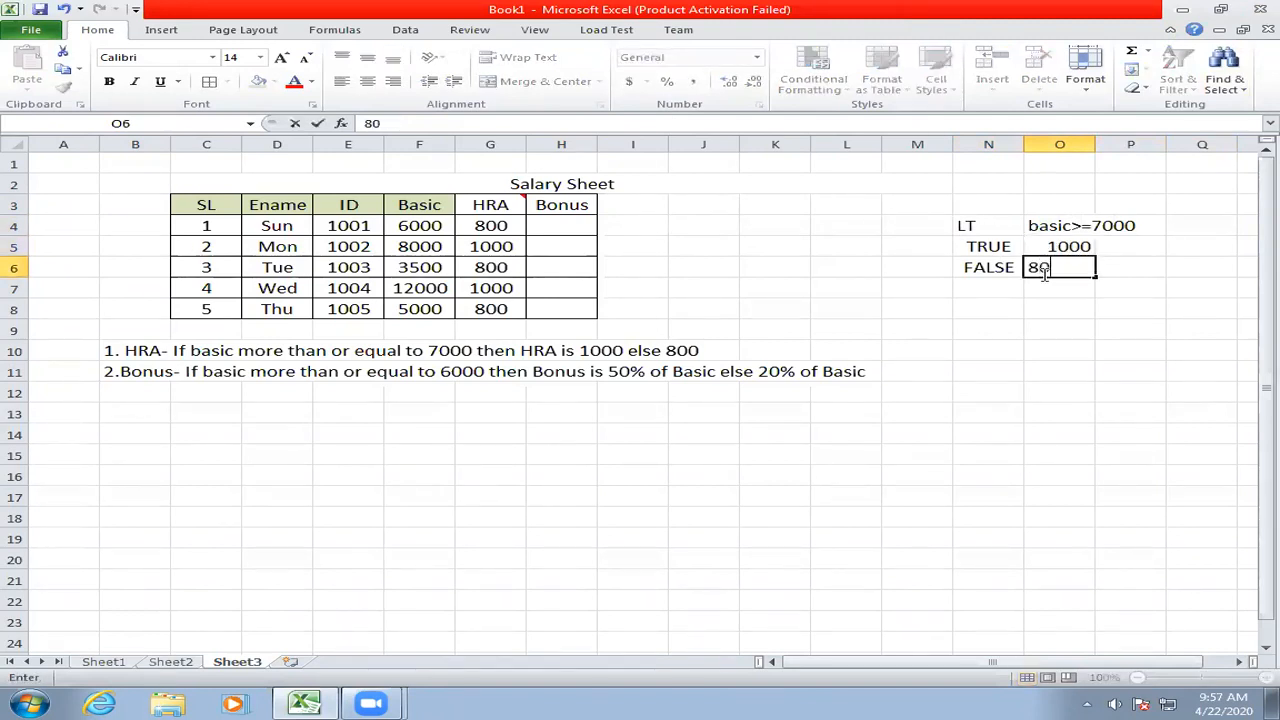
left_click(1100, 308)
- Widen column O to fit its contents and add borders to all cells in N4:O6
left_click_drag(1095, 146, 1147, 146)
left_click_drag(997, 224, 1117, 269)
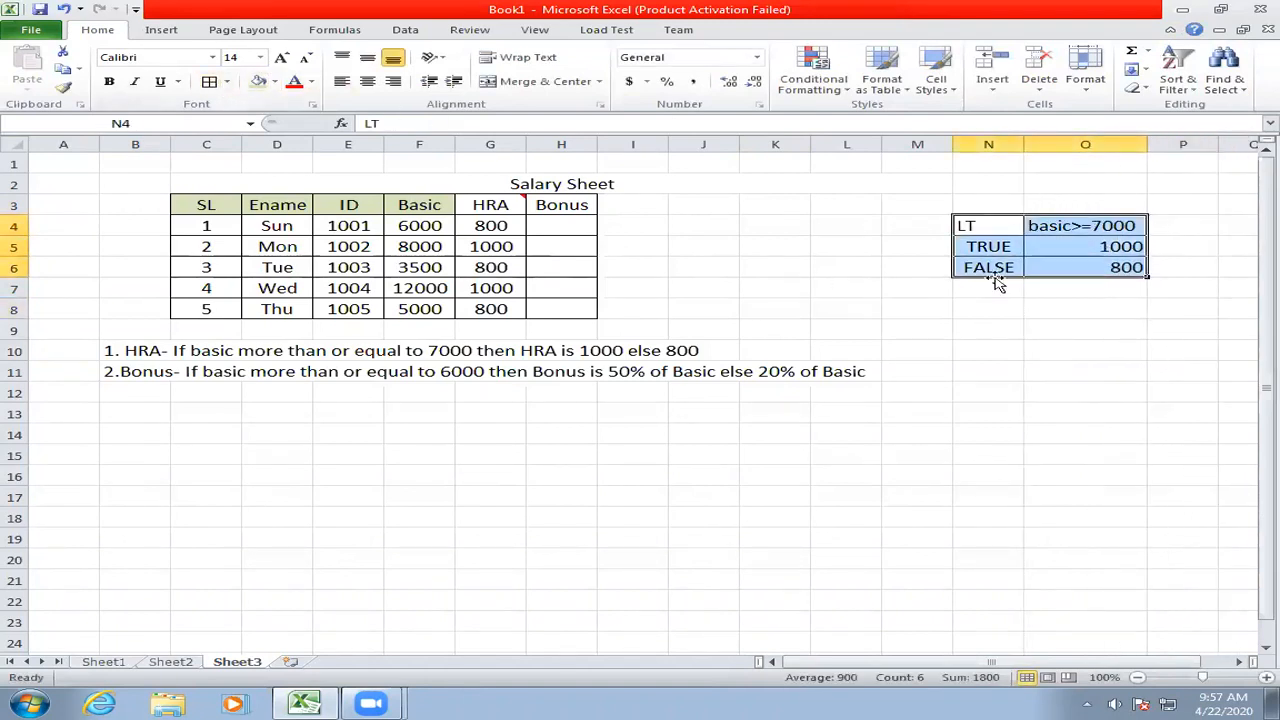
- Enter the heading "Bonus" in O3 above the condition table
left_click(1037, 204)
type("Bonus")
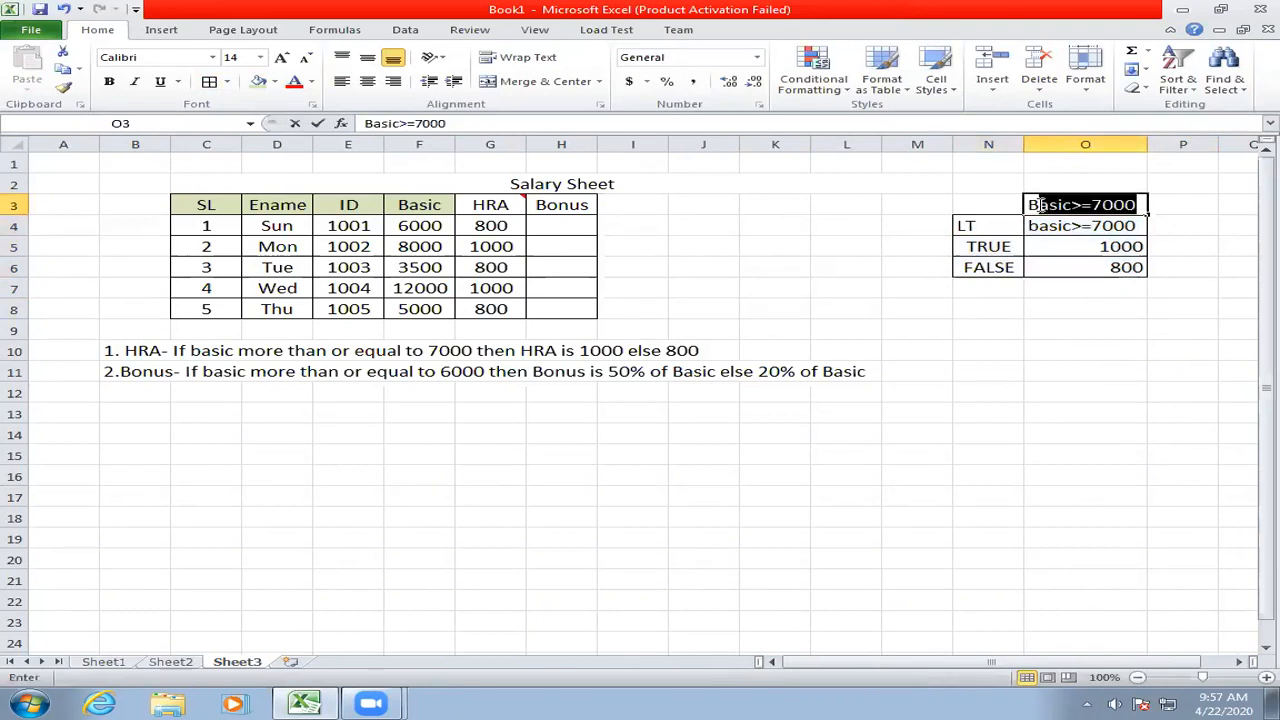
left_click(1079, 284)
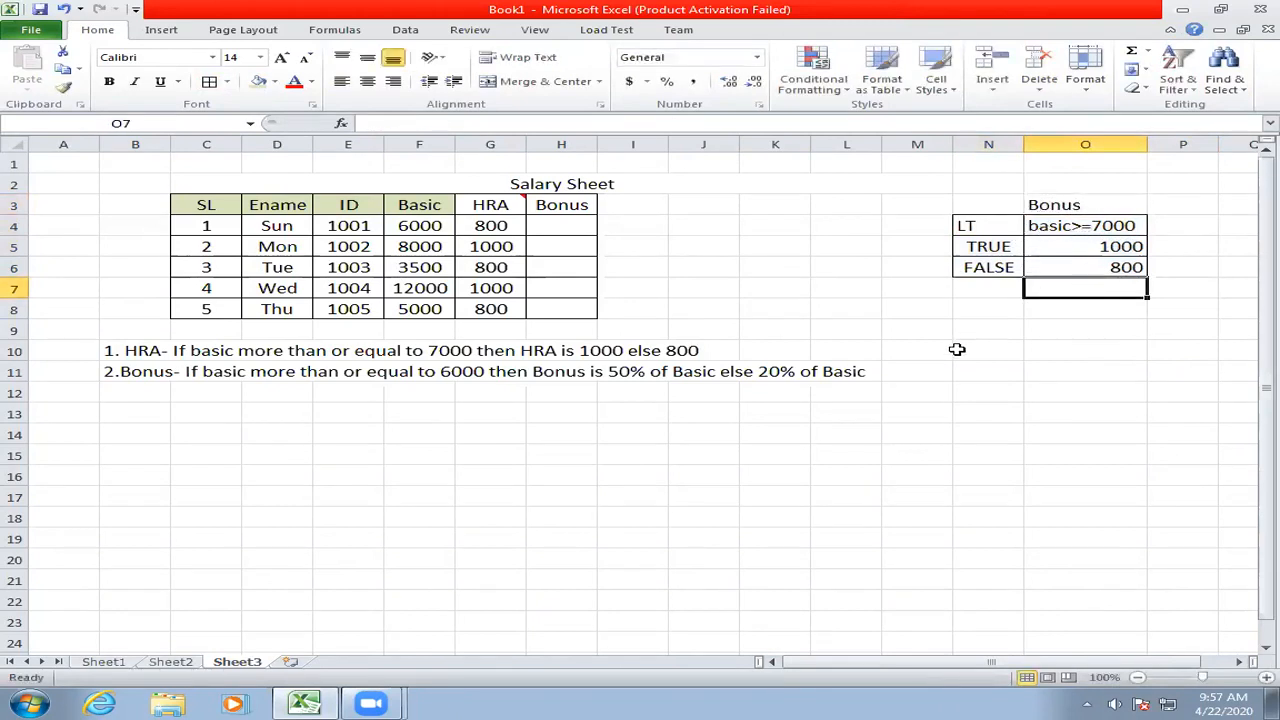
- Change the logical test in O4 to basic>=6000
left_click(1073, 228)
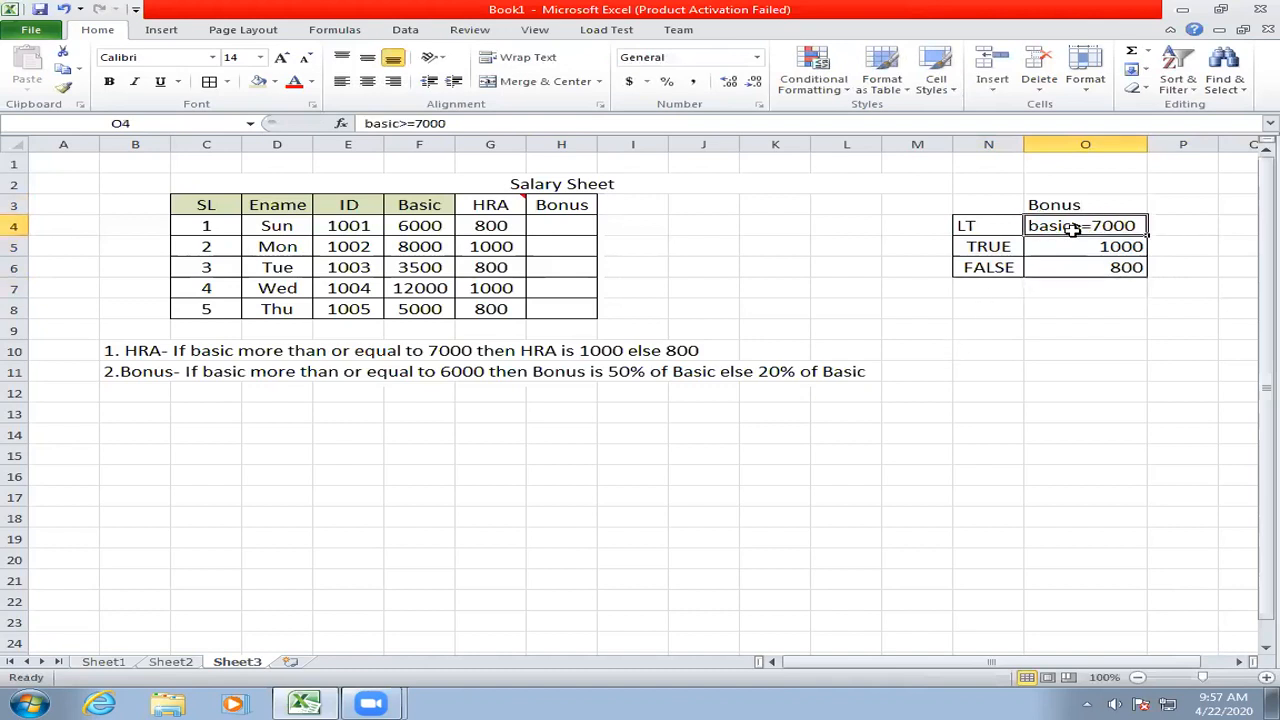
double_click(1073, 228)
left_click(1098, 226)
key("BackSpace")
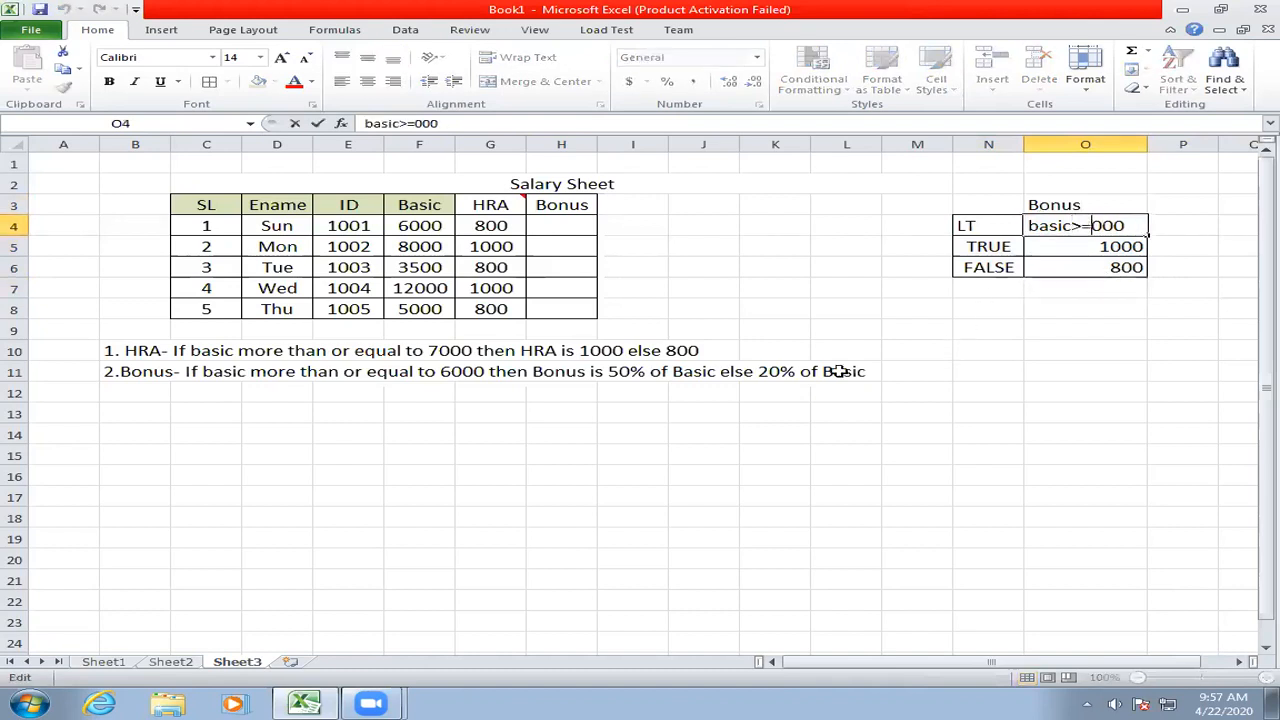
type("6")
left_click(1094, 247)
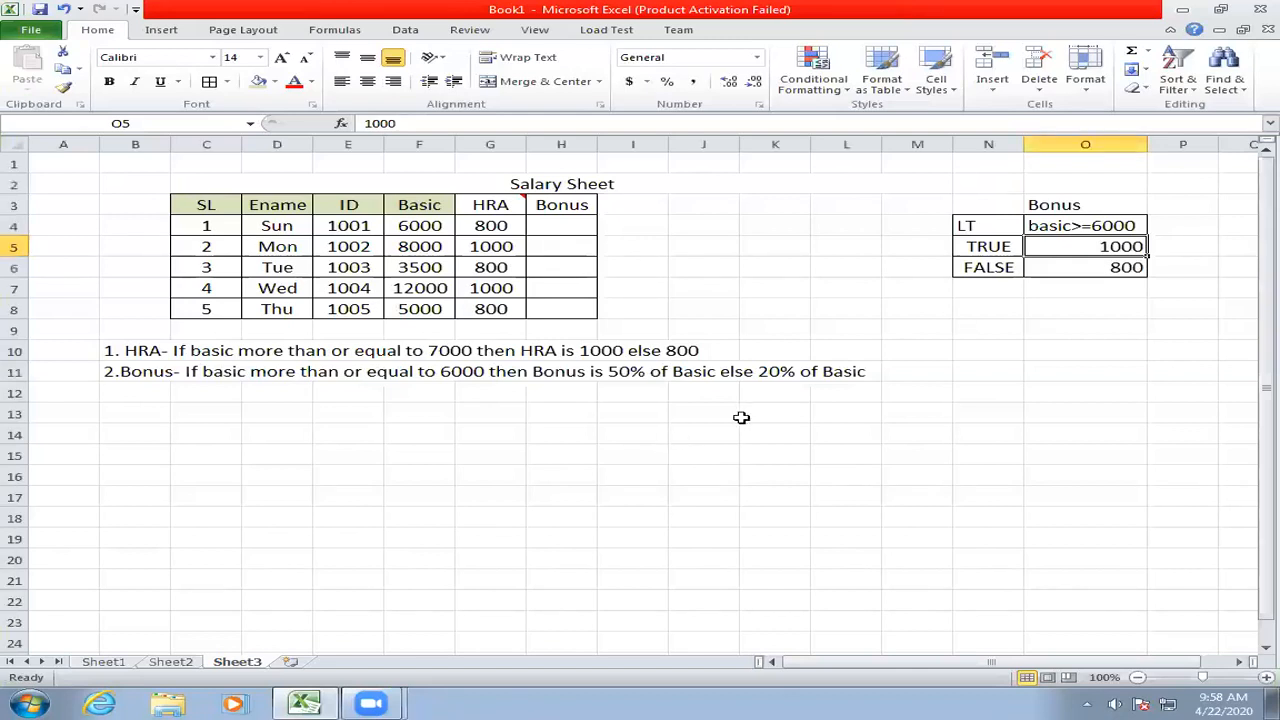
- Replace the TRUE value in O5 with basic*50%
left_click(1095, 232)
left_click(1105, 249)
key("Delete")
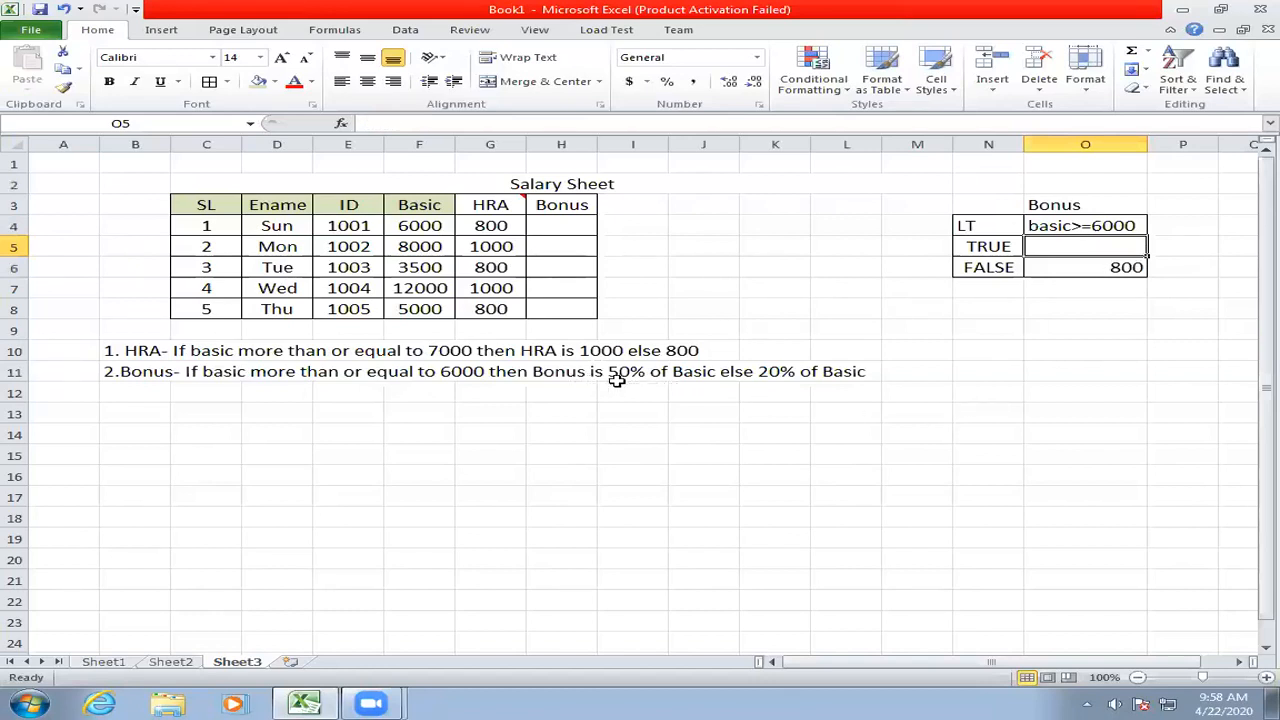
type("5")
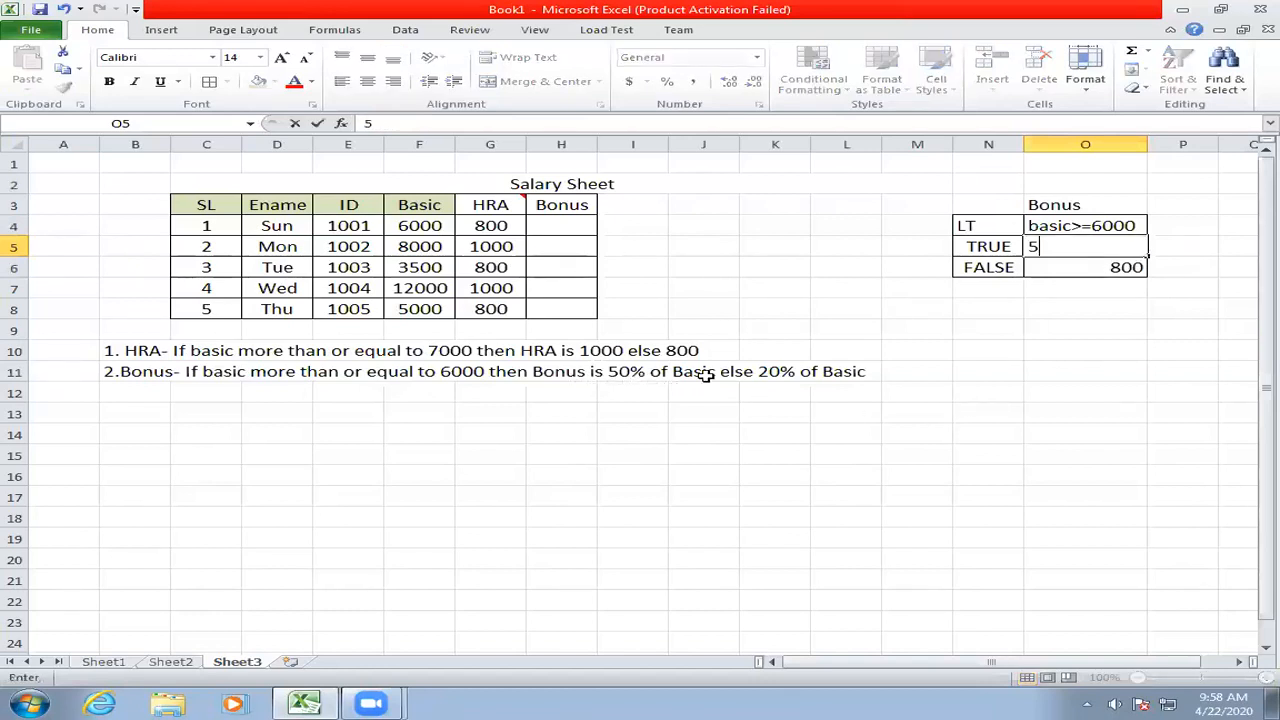
type("0%")
type("basic")
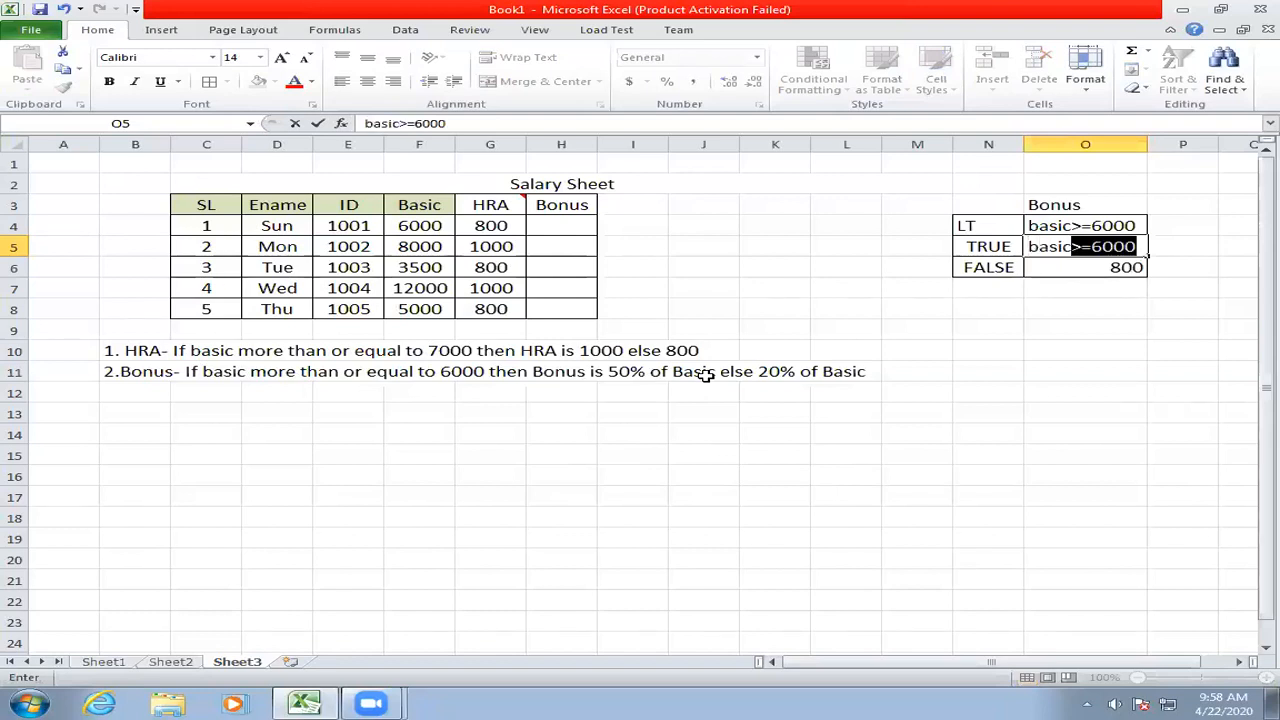
type("*50%")
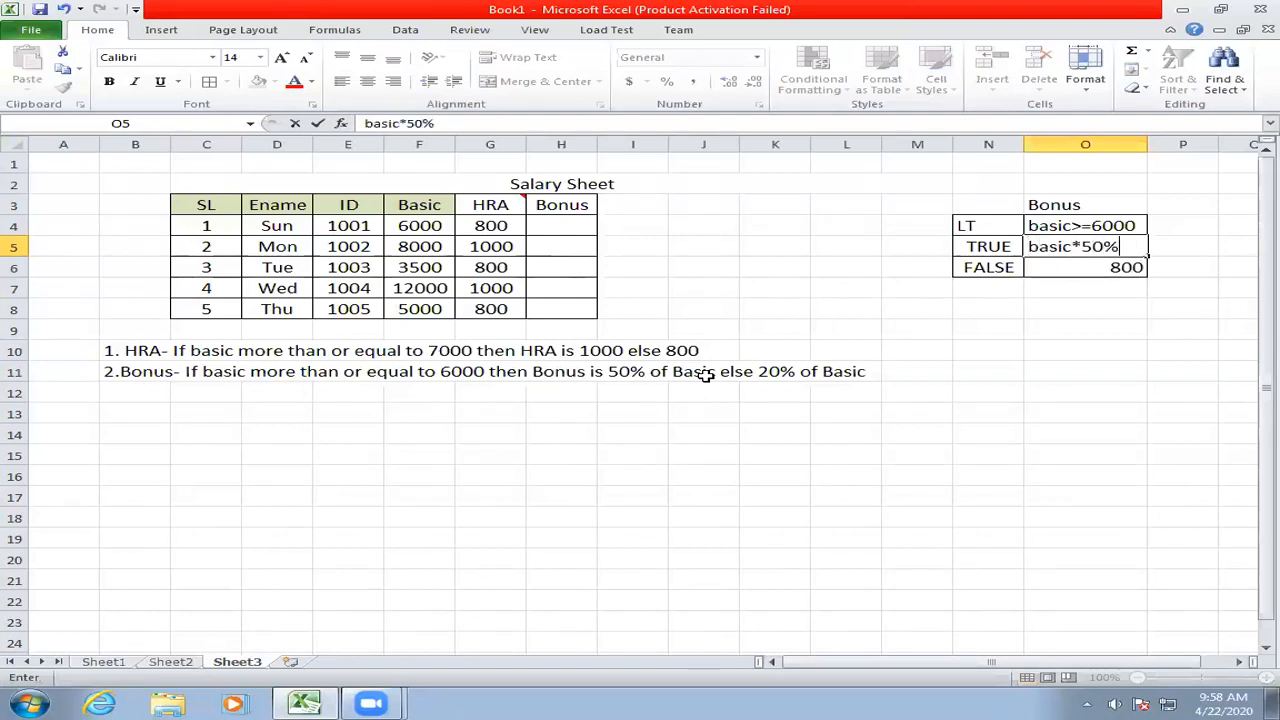
key("Return")
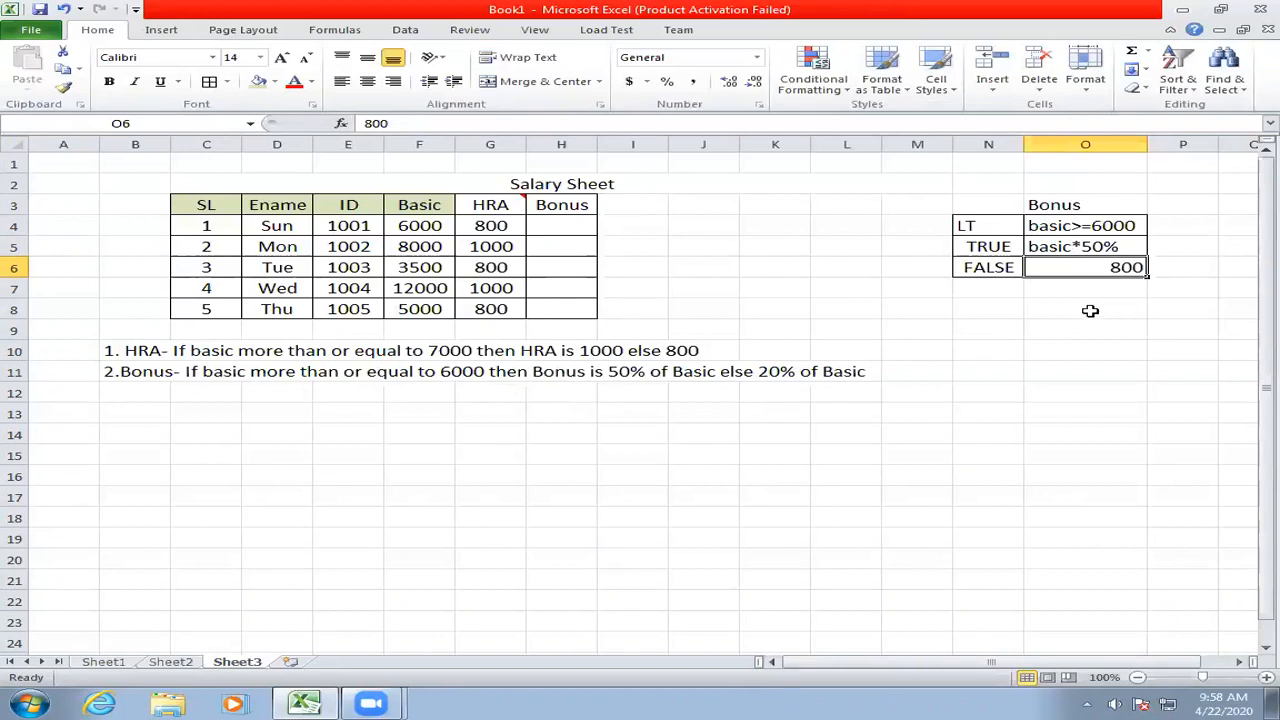
- Replace the FALSE value in O6 with basic*20%
type("bas")
type("i")
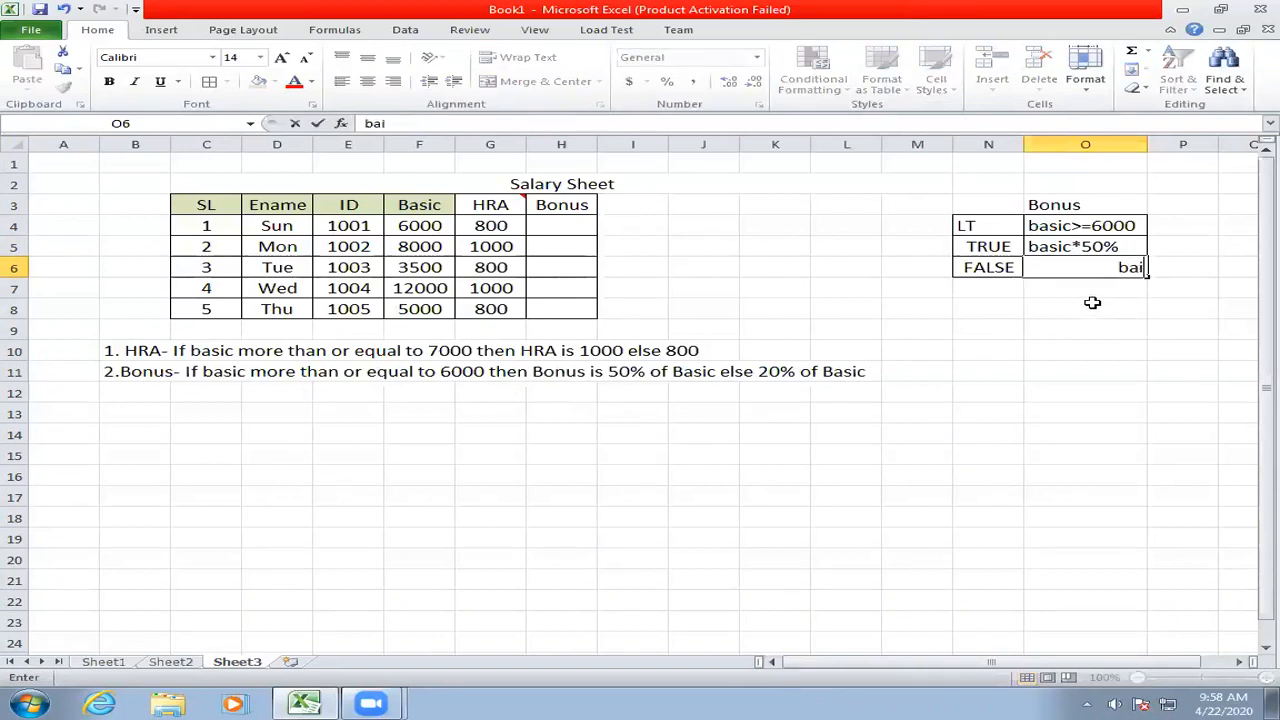
type("c")
key("BackSpace")
key("BackSpace")
type("sic*2")
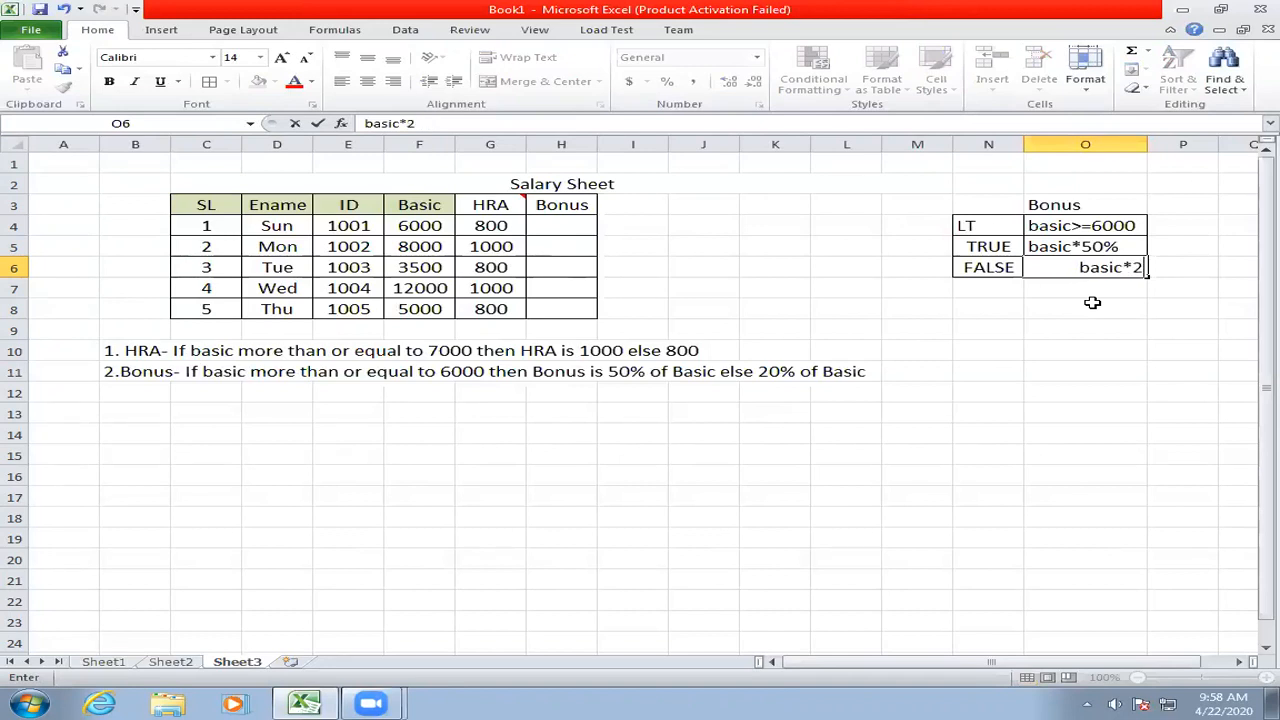
type("0%")
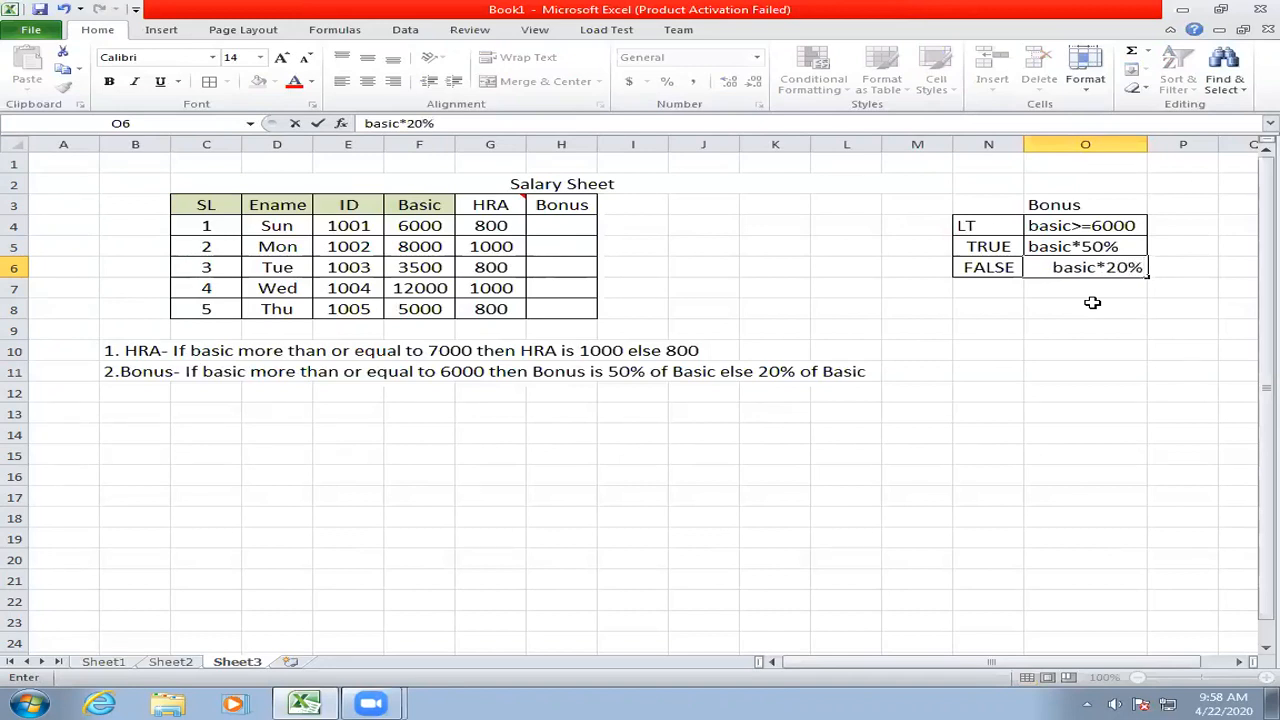
left_click(1092, 302)
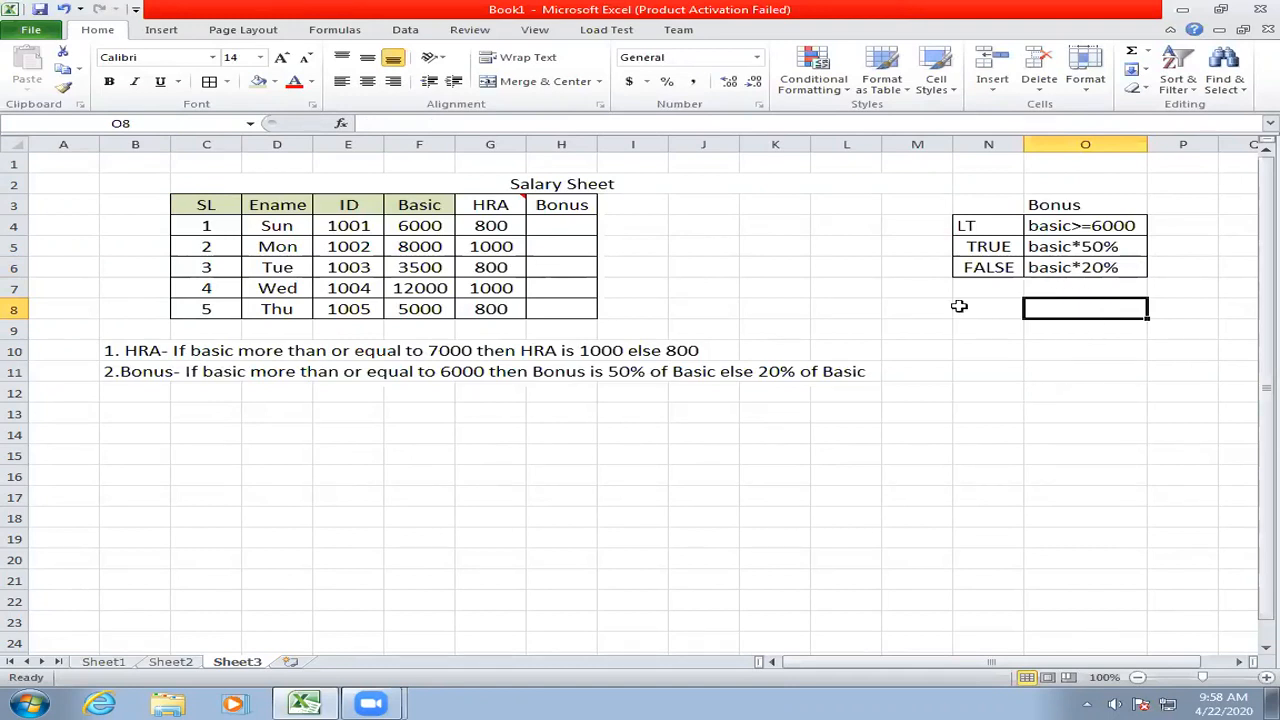
left_click(542, 224)
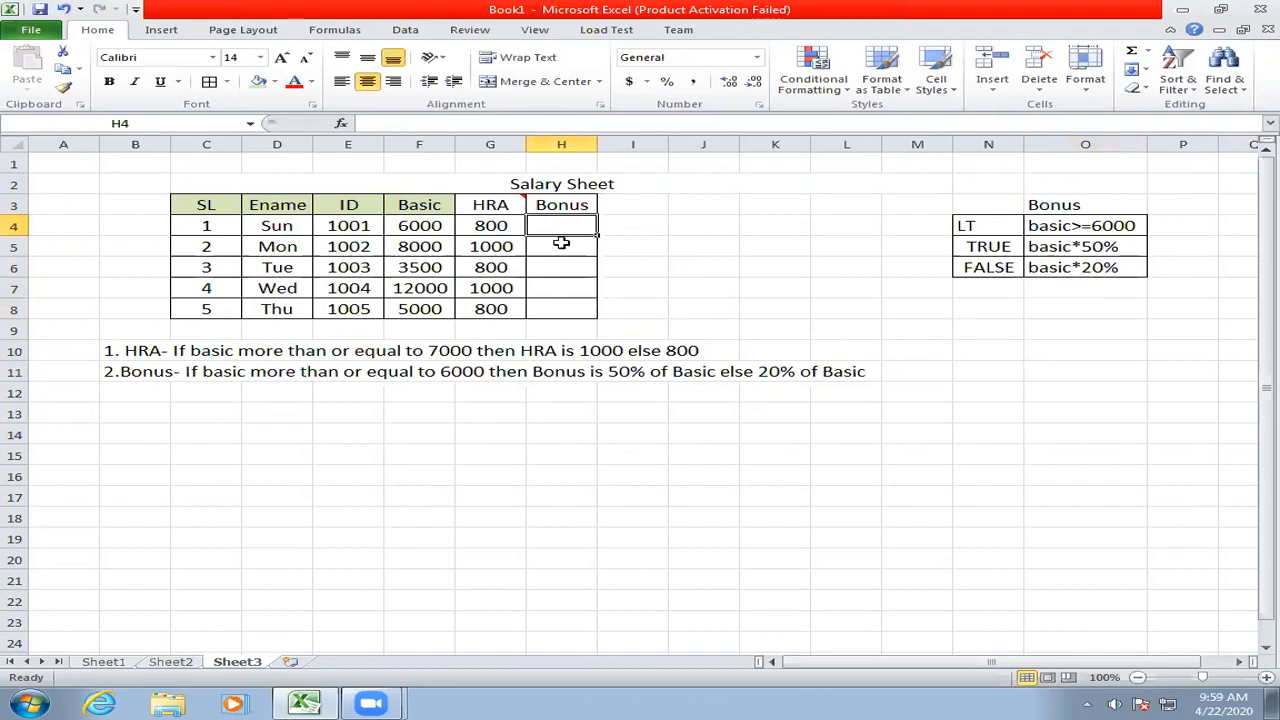
left_click(342, 123)
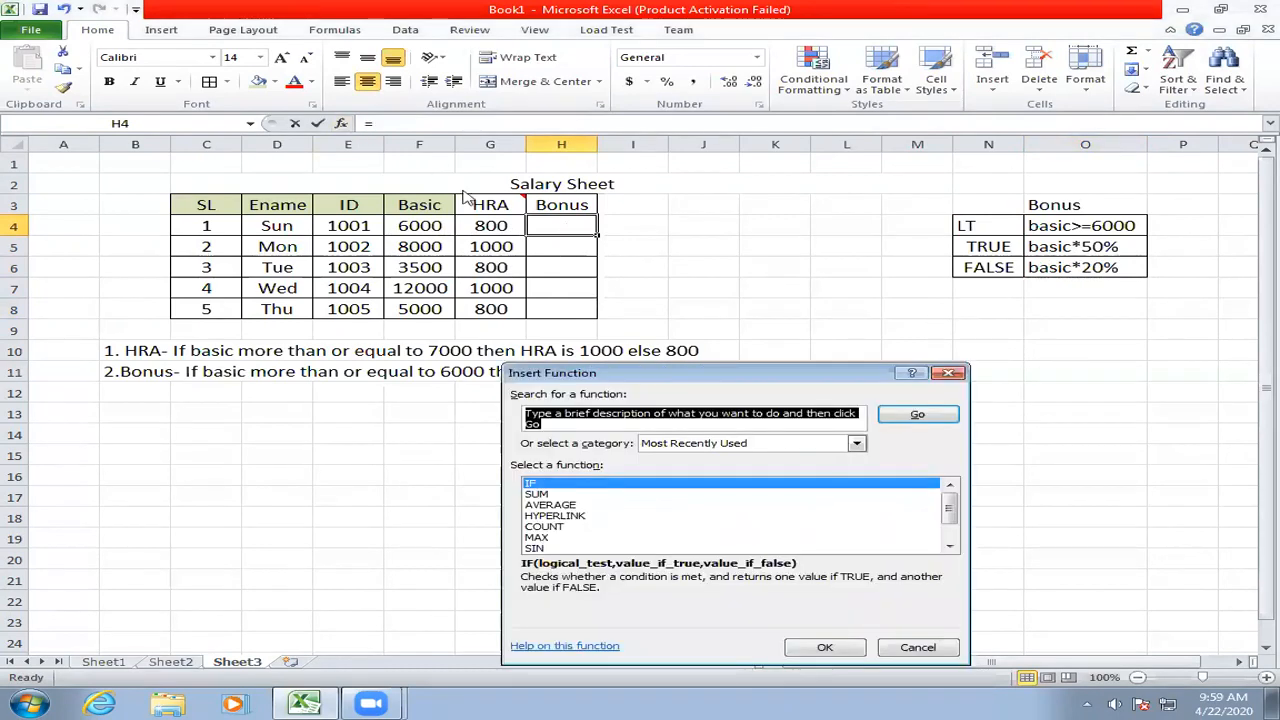
left_click(545, 494)
left_click(826, 647)
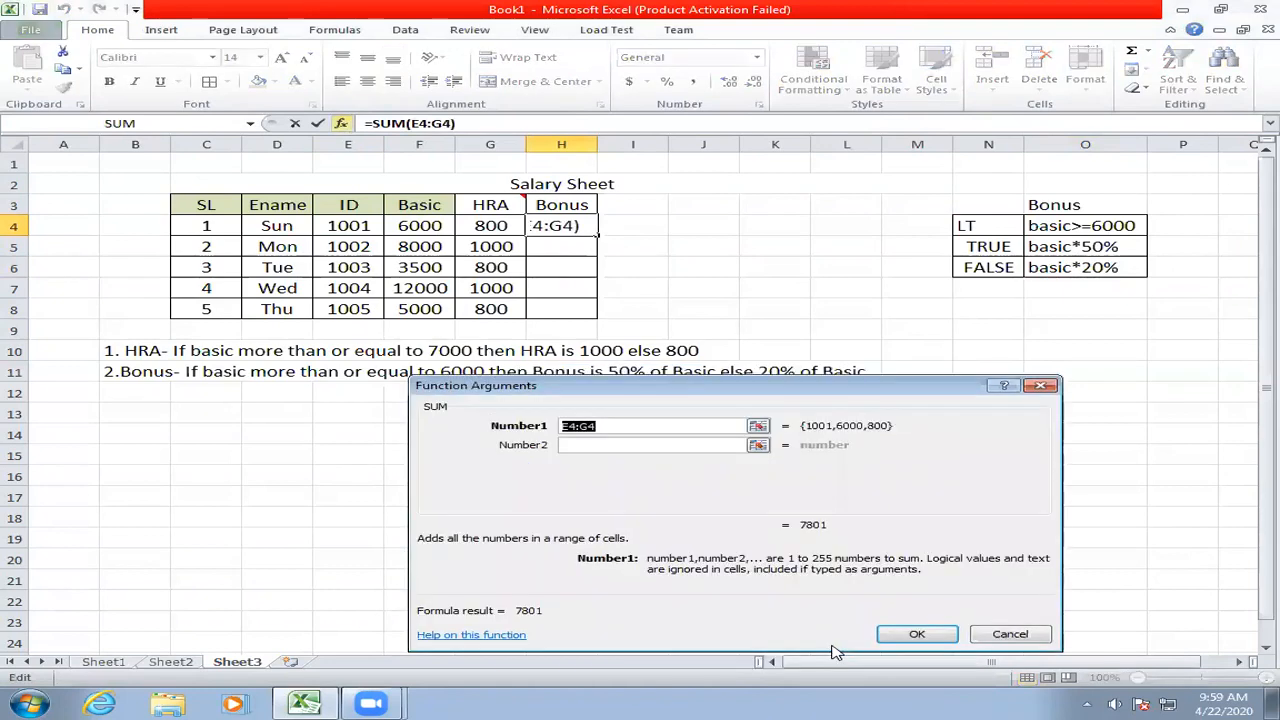
left_click(1010, 634)
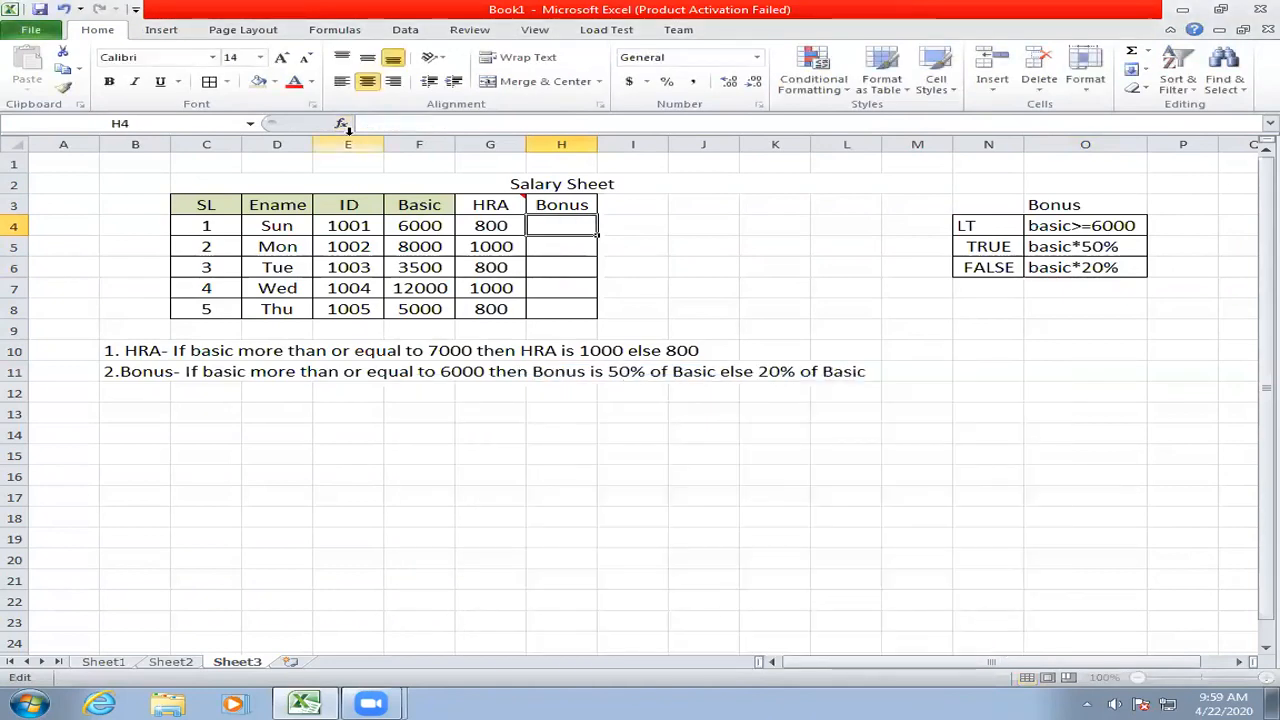
- Start an IF function in H4 with the logical test F4>=6000
left_click(342, 123)
left_click(545, 494)
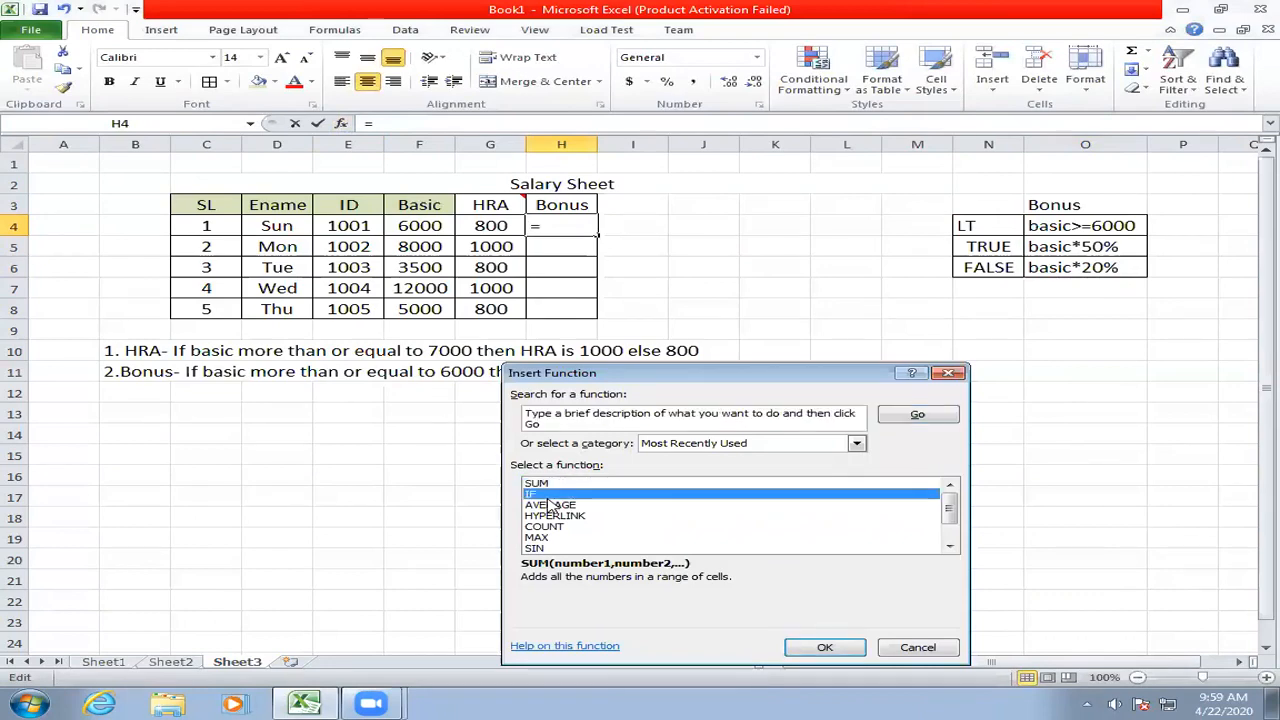
left_click(805, 645)
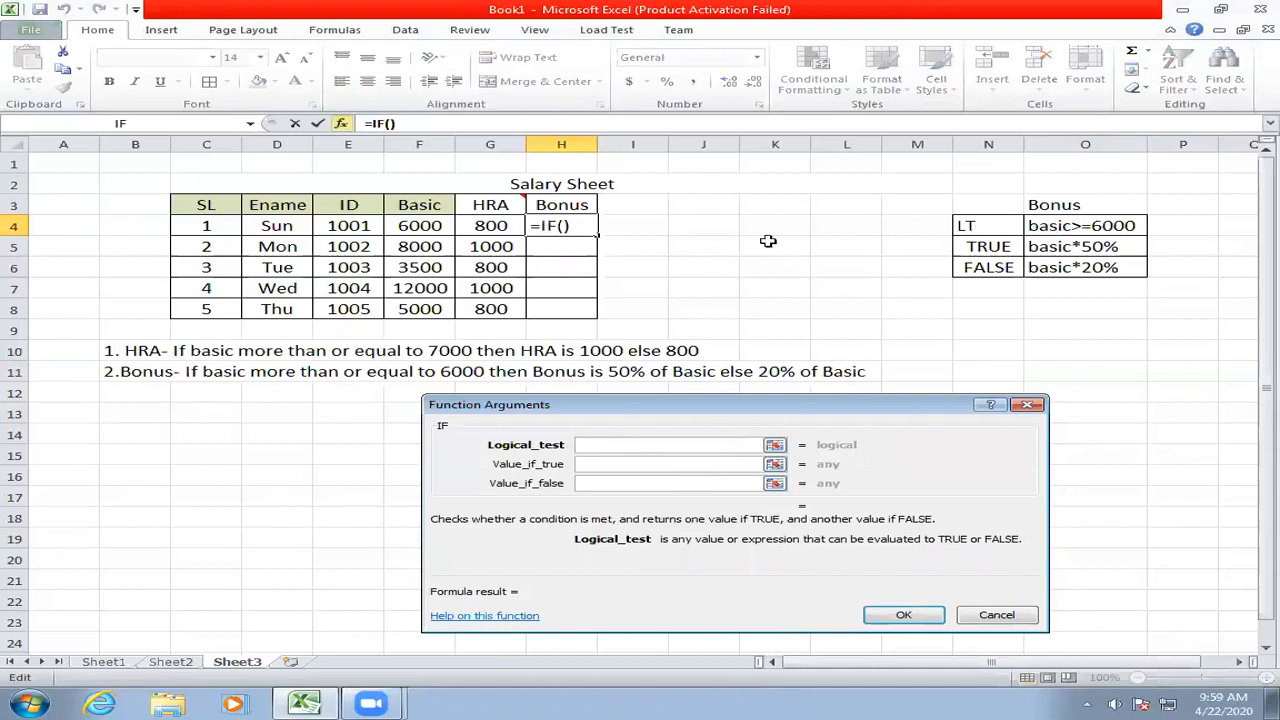
left_click(428, 227)
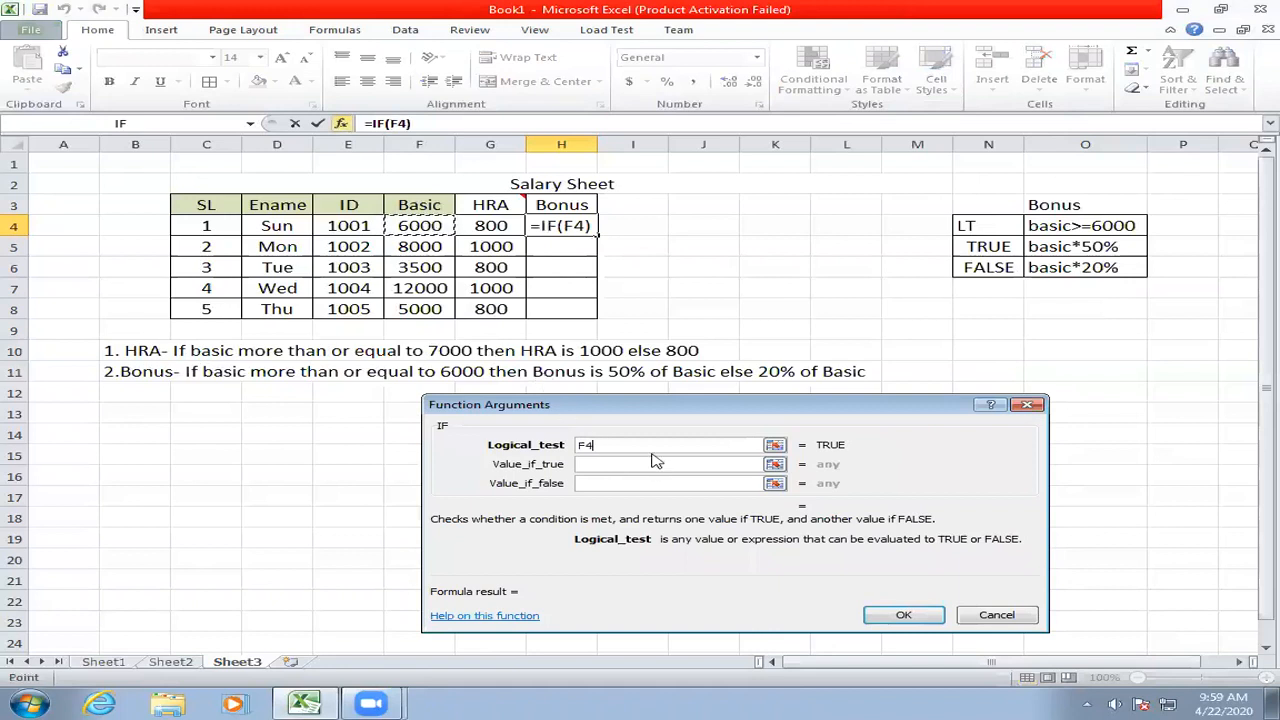
type(">")
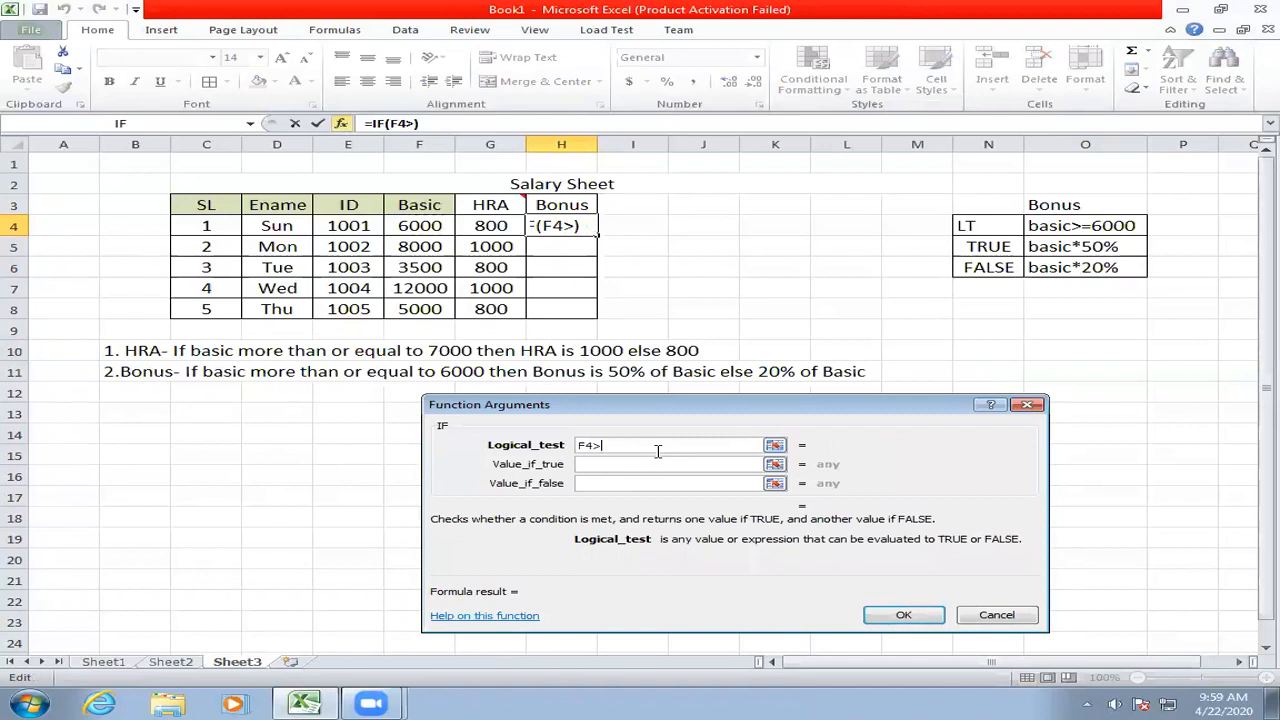
type("=")
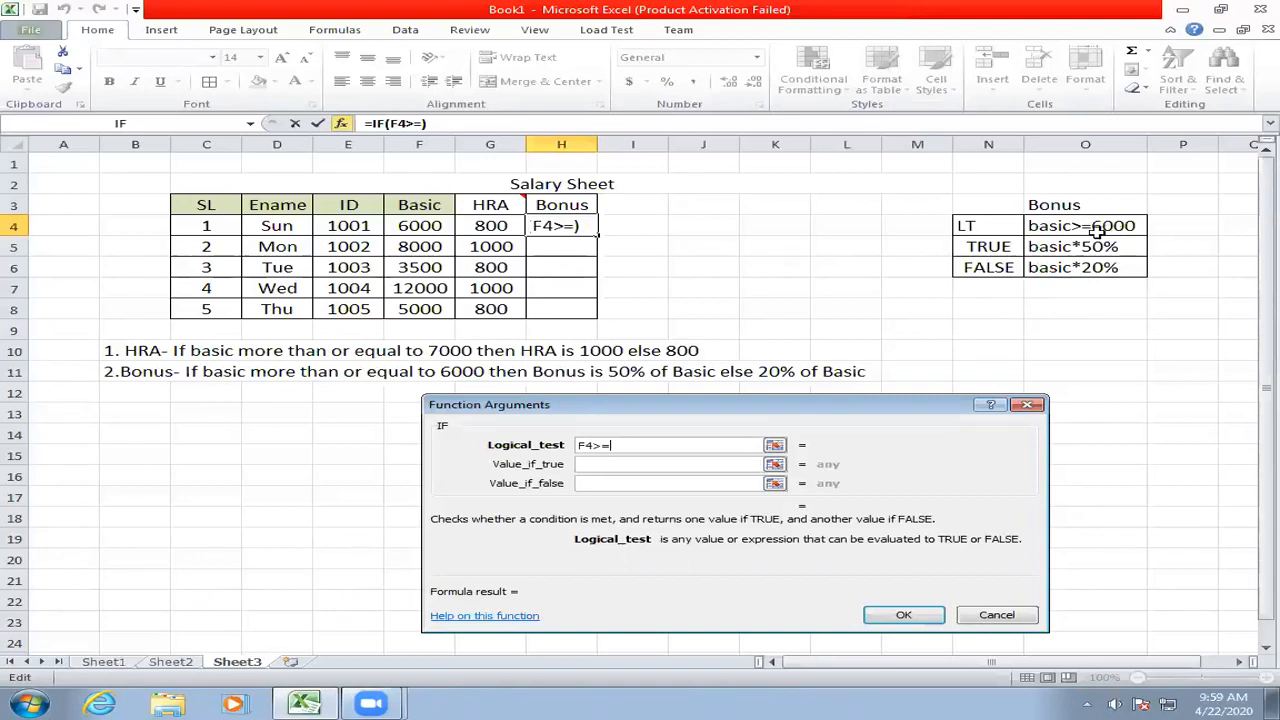
type("6000")
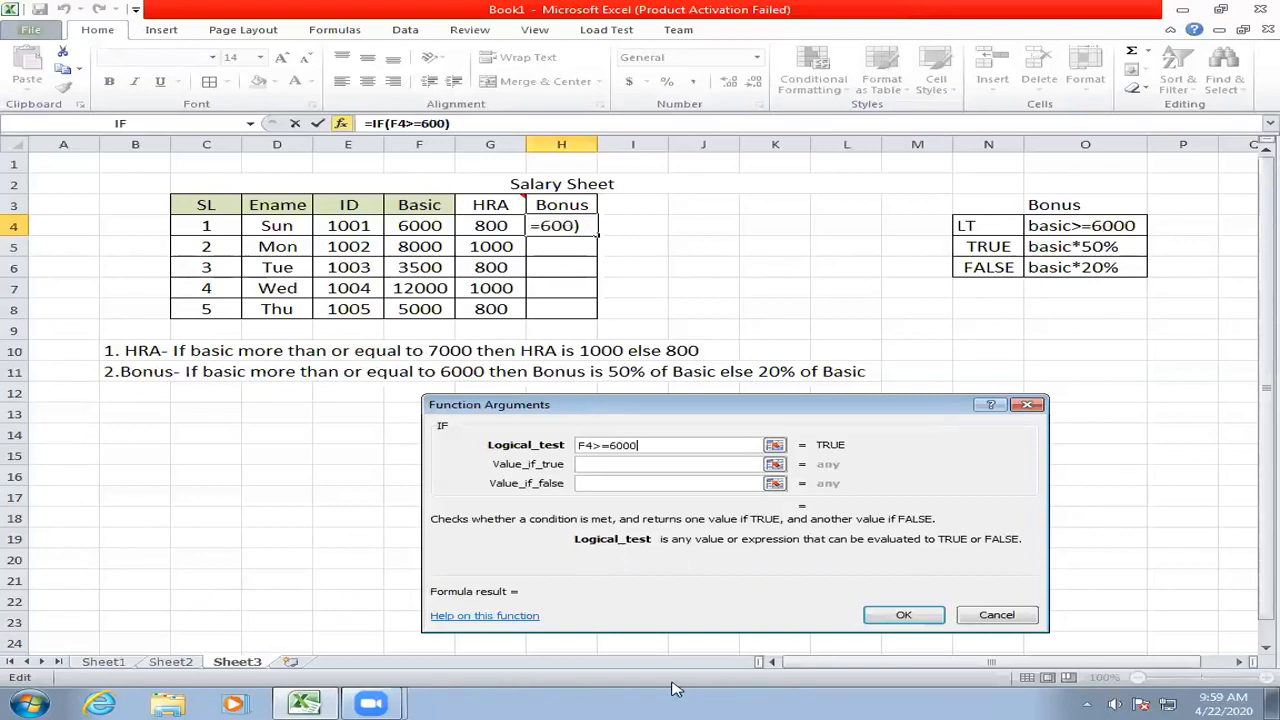
- Set the IF function's value if true to F4*50%
left_click(579, 465)
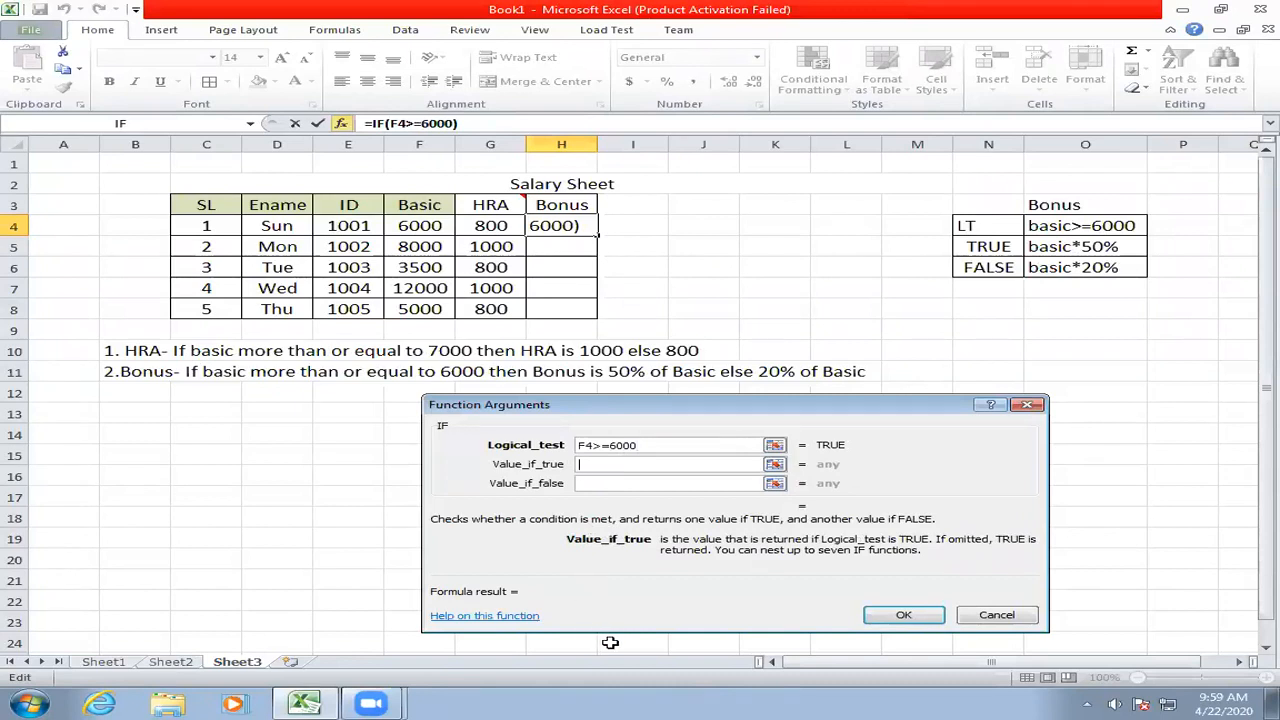
type("1000")
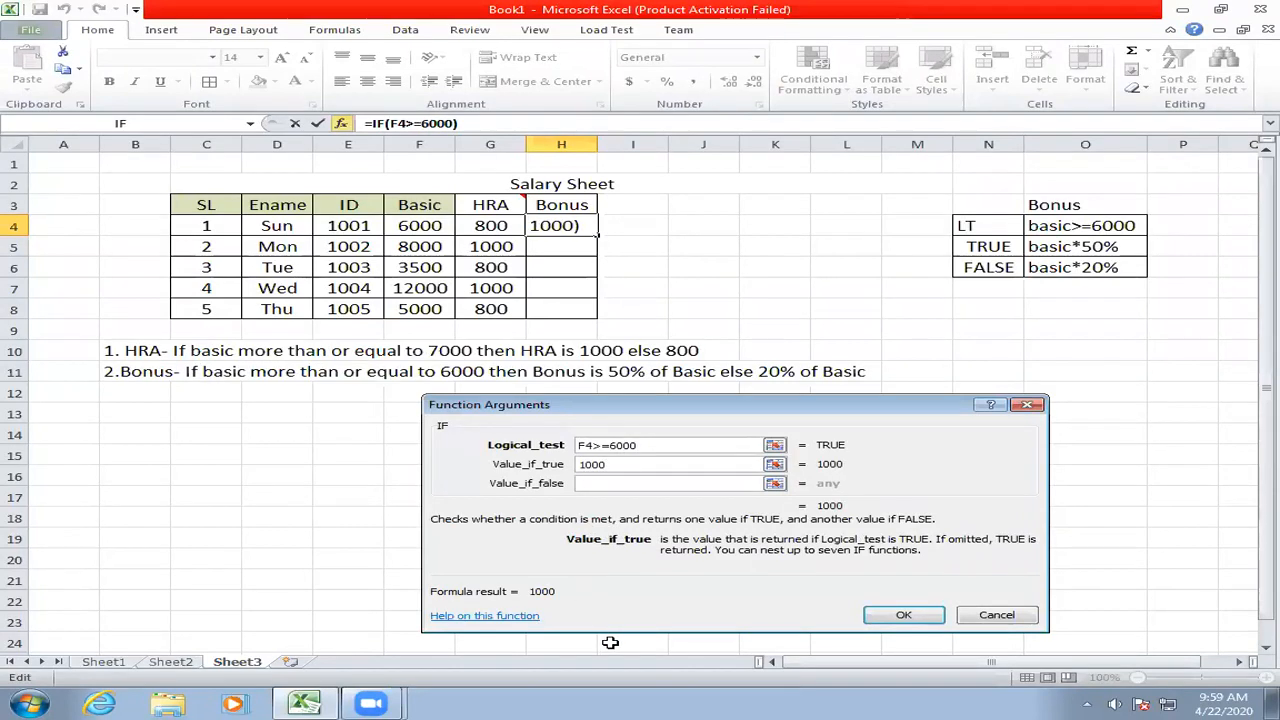
key("BackSpace")
key("BackSpace")
key("BackSpace")
key("BackSpace")
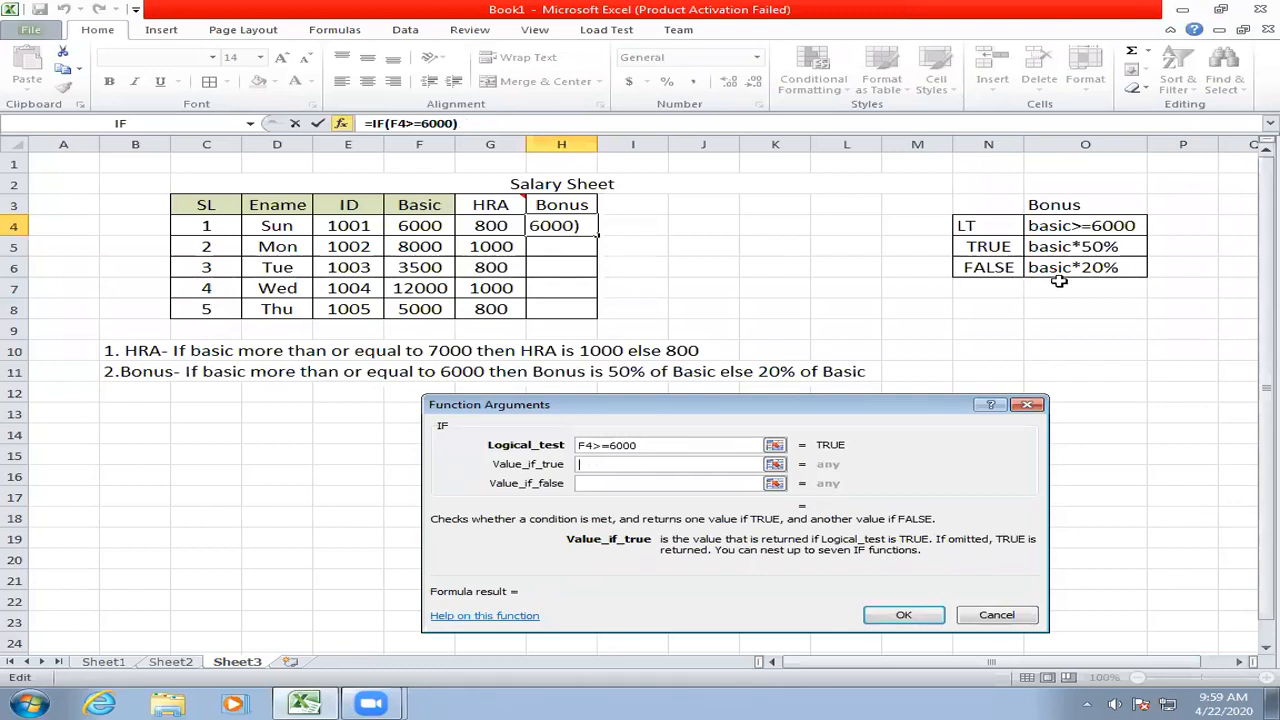
left_click(405, 226)
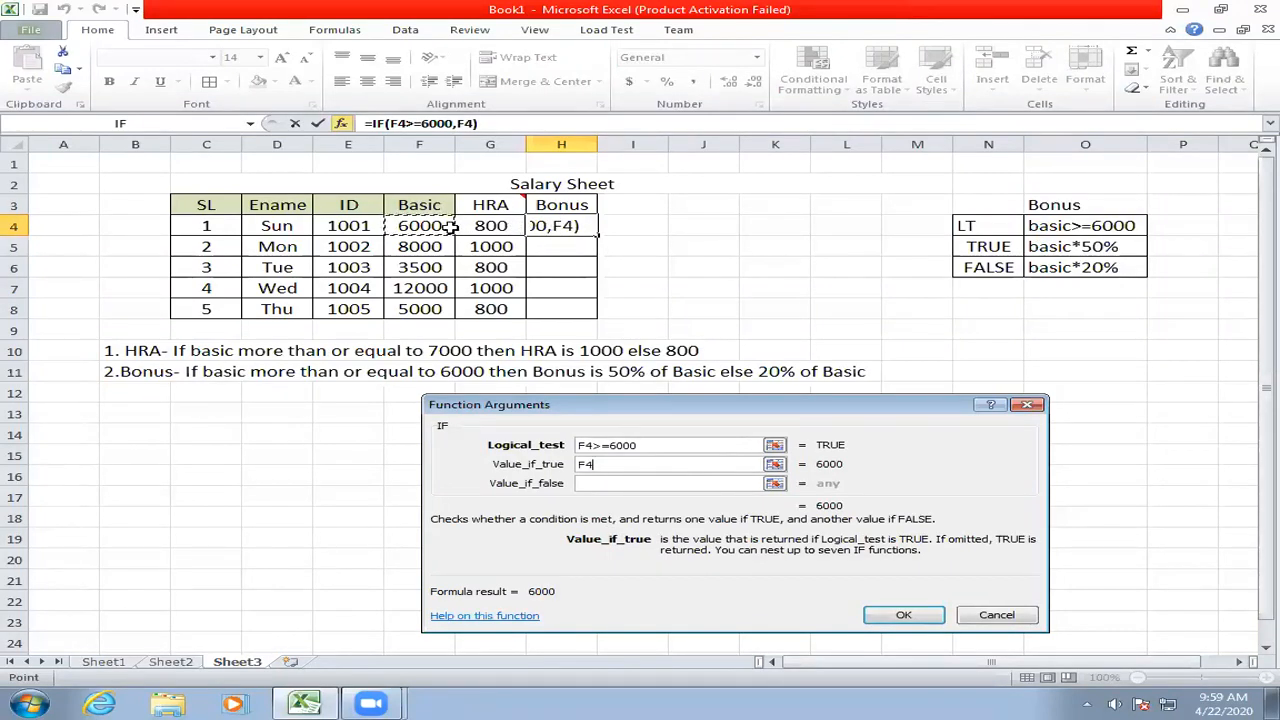
type("*50%")
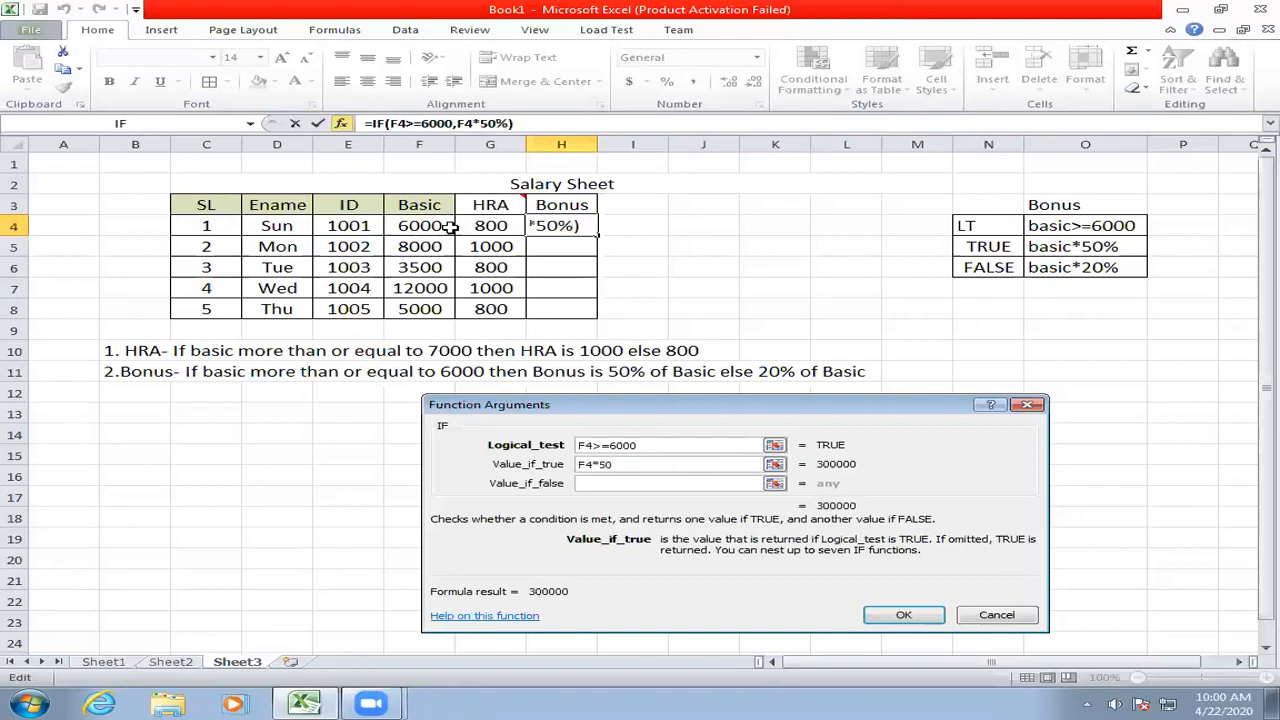
- Set the value if false to F4*20% and complete the Bonus formula in H4
left_click(614, 484)
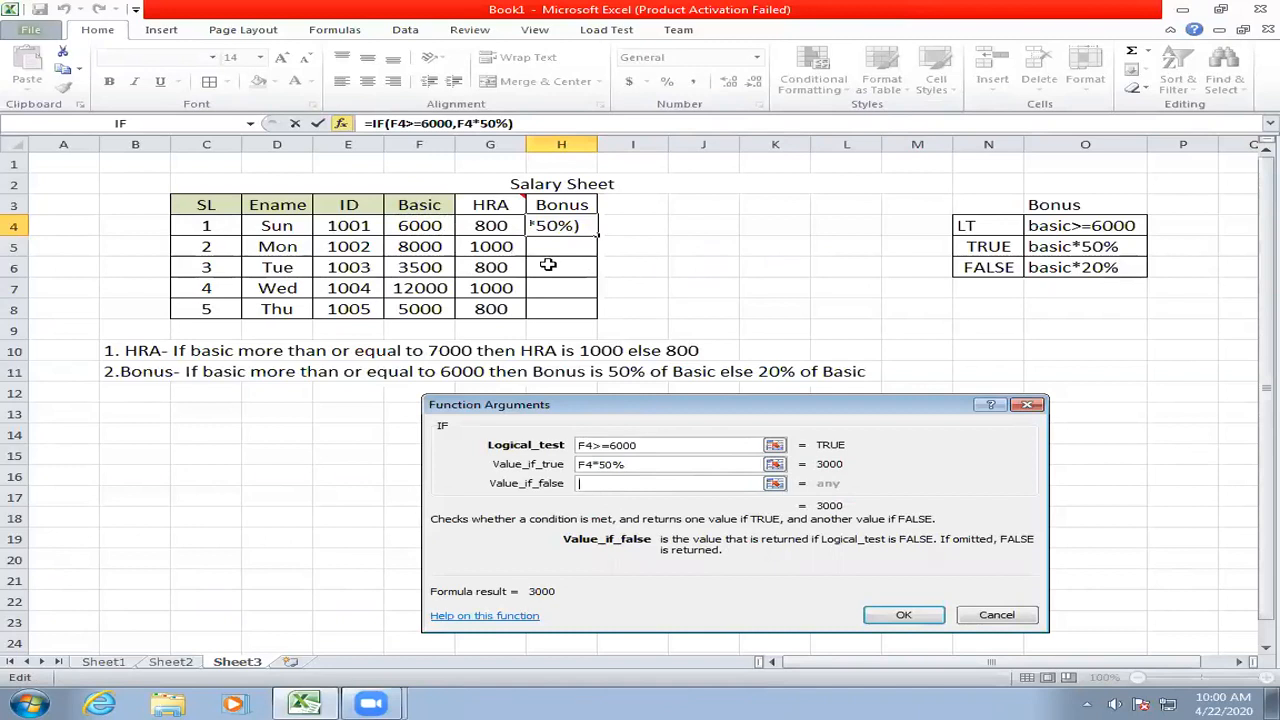
left_click(427, 228)
type("*20%")
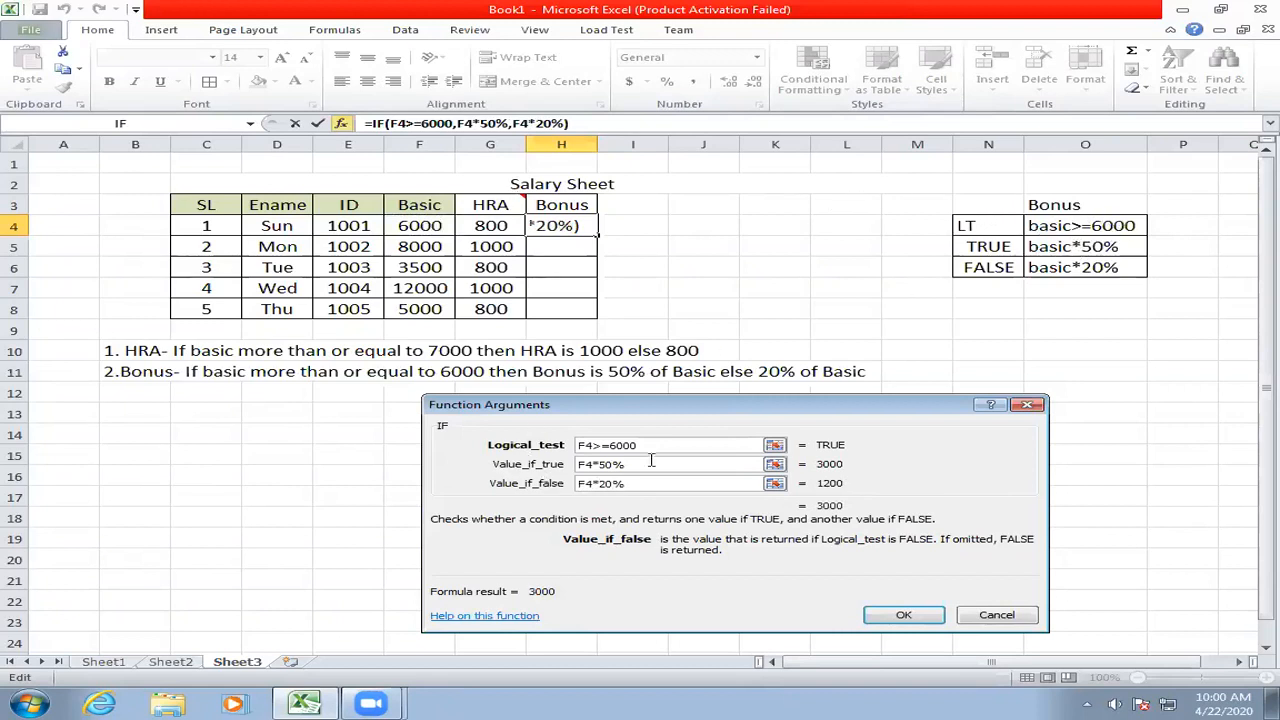
left_click(903, 615)
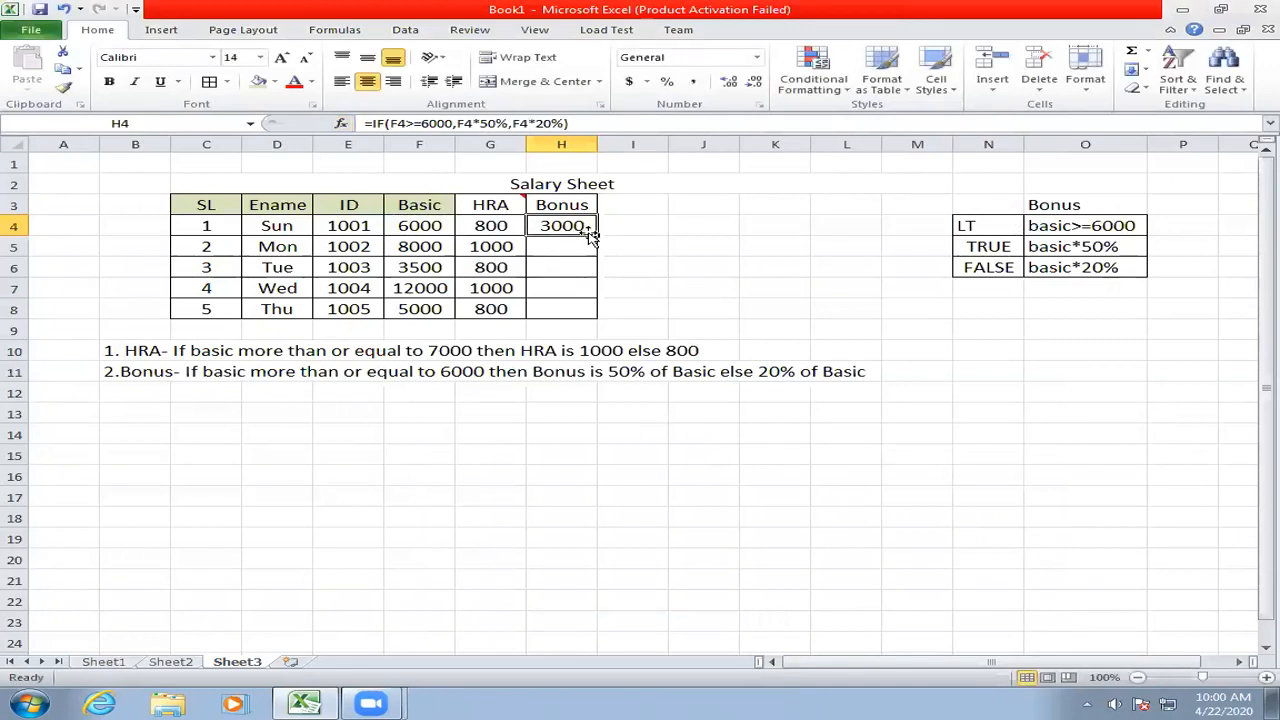
- Fill the Bonus formula from H4 down to H8 and check the results against the Basic values and the condition table
left_click_drag(597, 236, 597, 310)
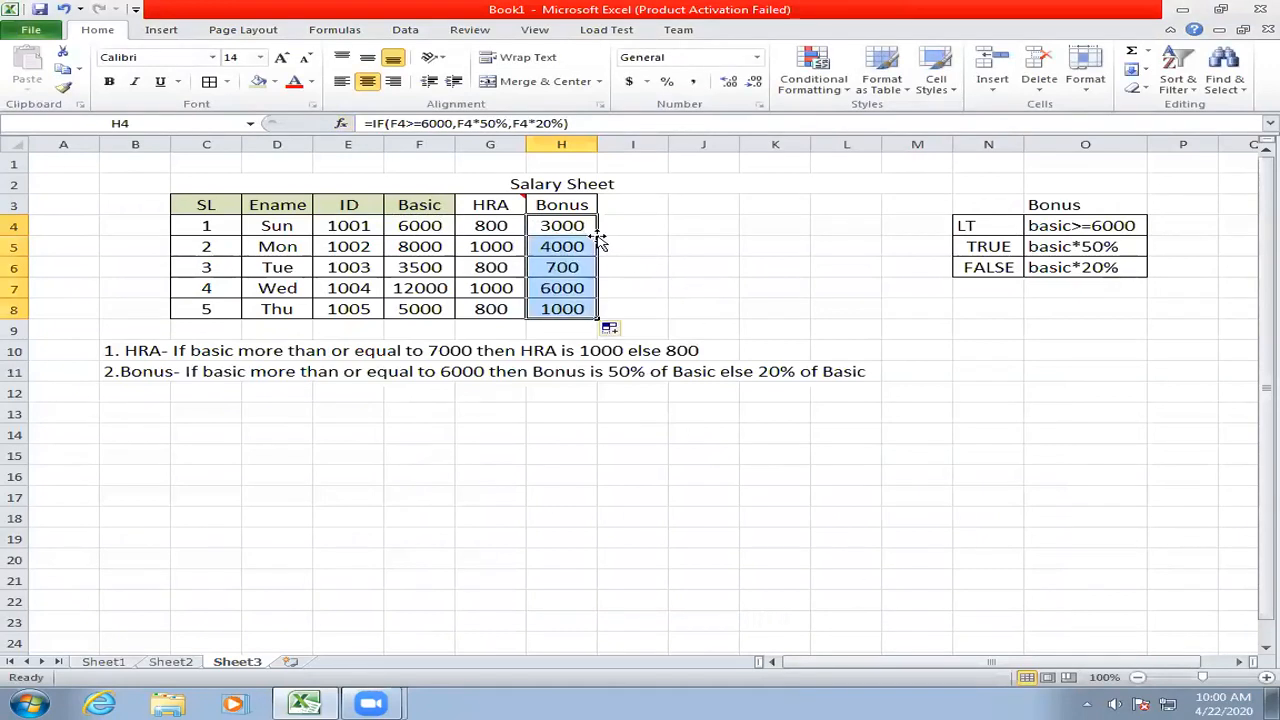
left_click(649, 267)
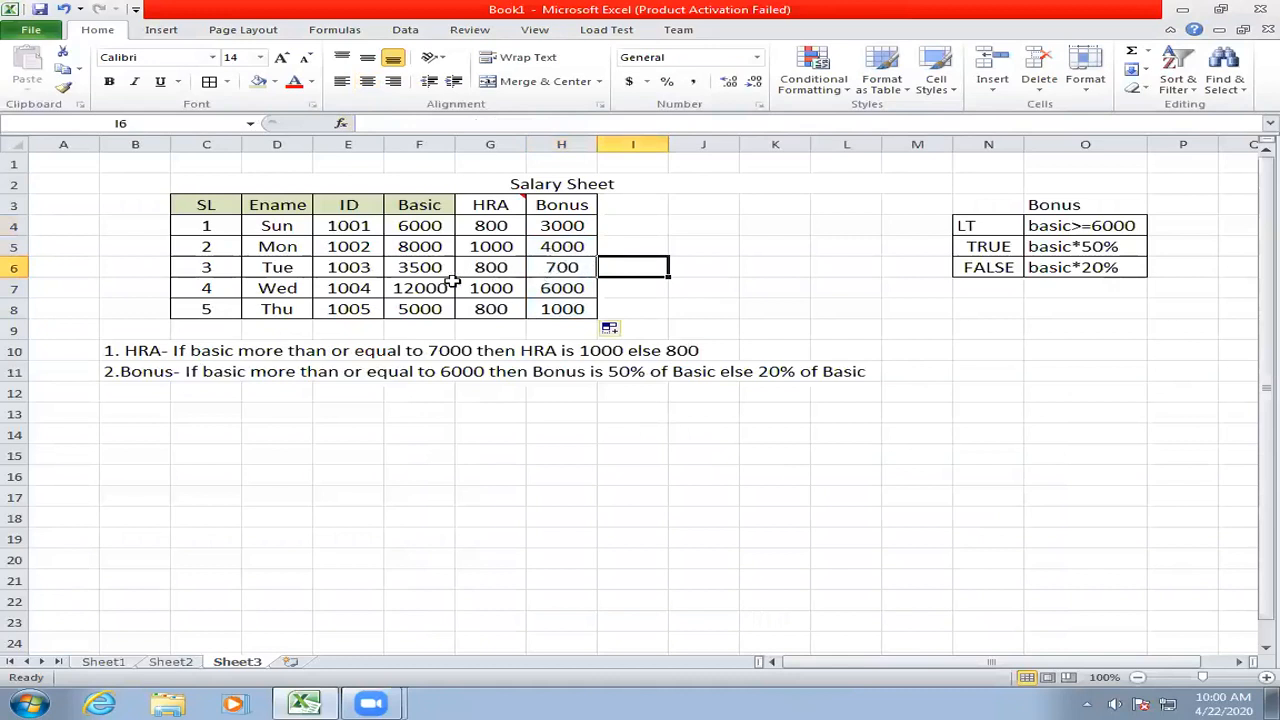
left_click(545, 234)
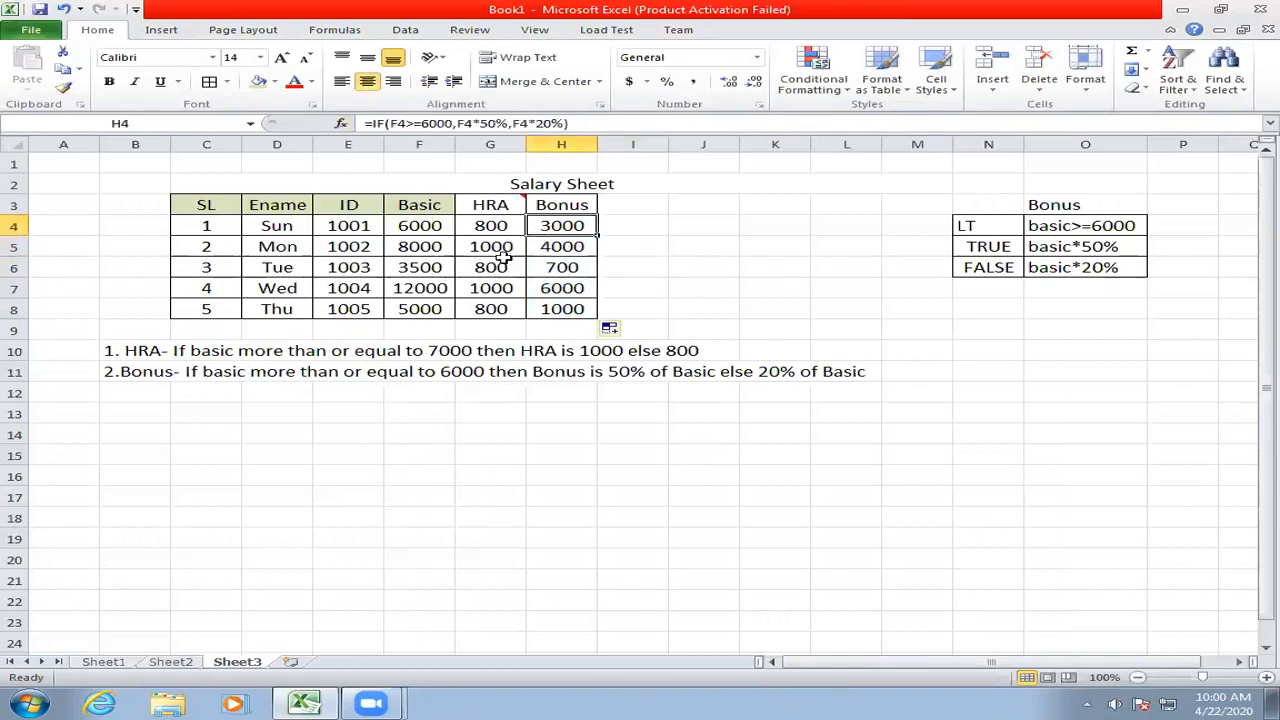
left_click(420, 236)
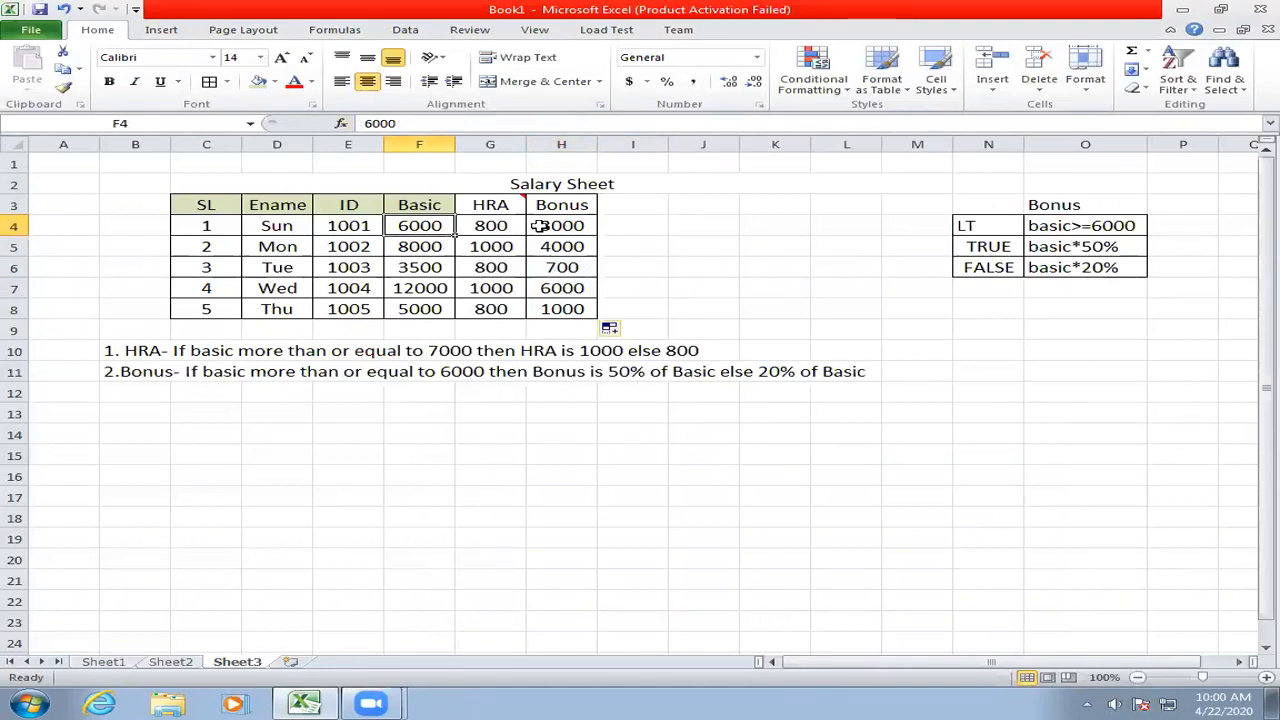
left_click(561, 268)
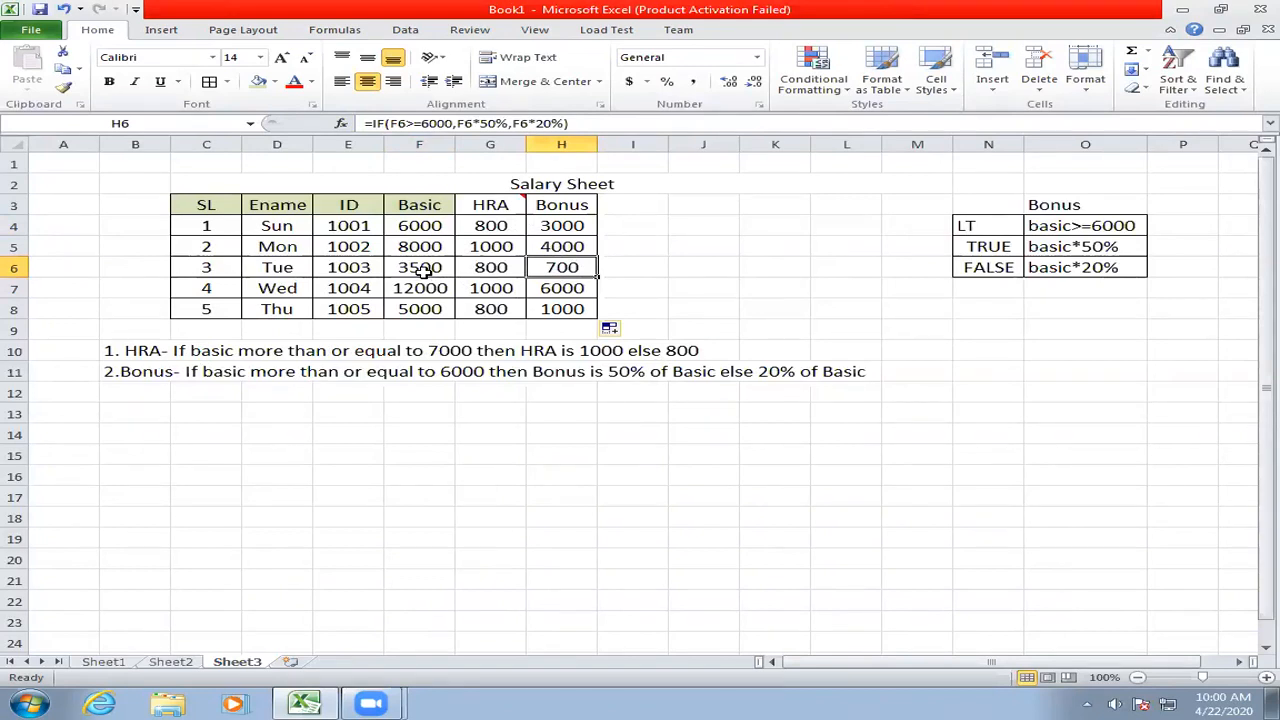
left_click(775, 369)
left_click(1068, 270)
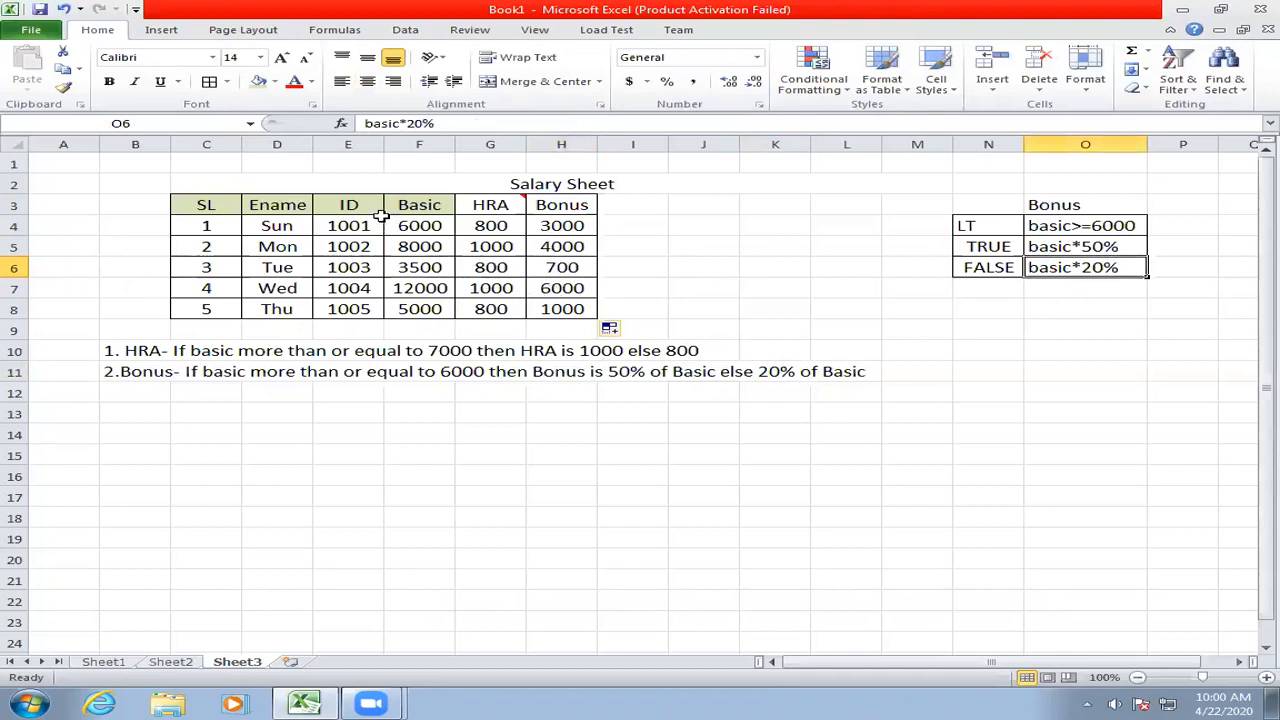
- Copy the formatting of the ID heading onto the HRA and Bonus headings in G3:H3
left_click(348, 204)
left_click(63, 87)
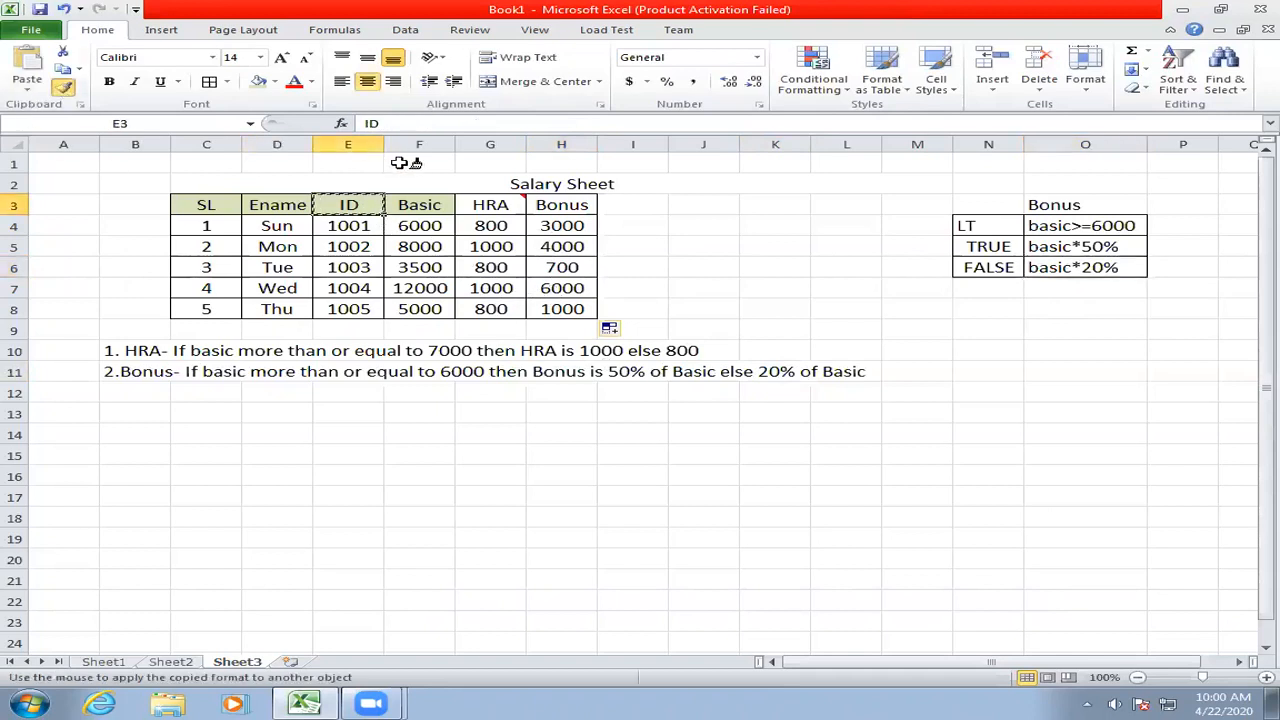
left_click_drag(485, 204, 560, 207)
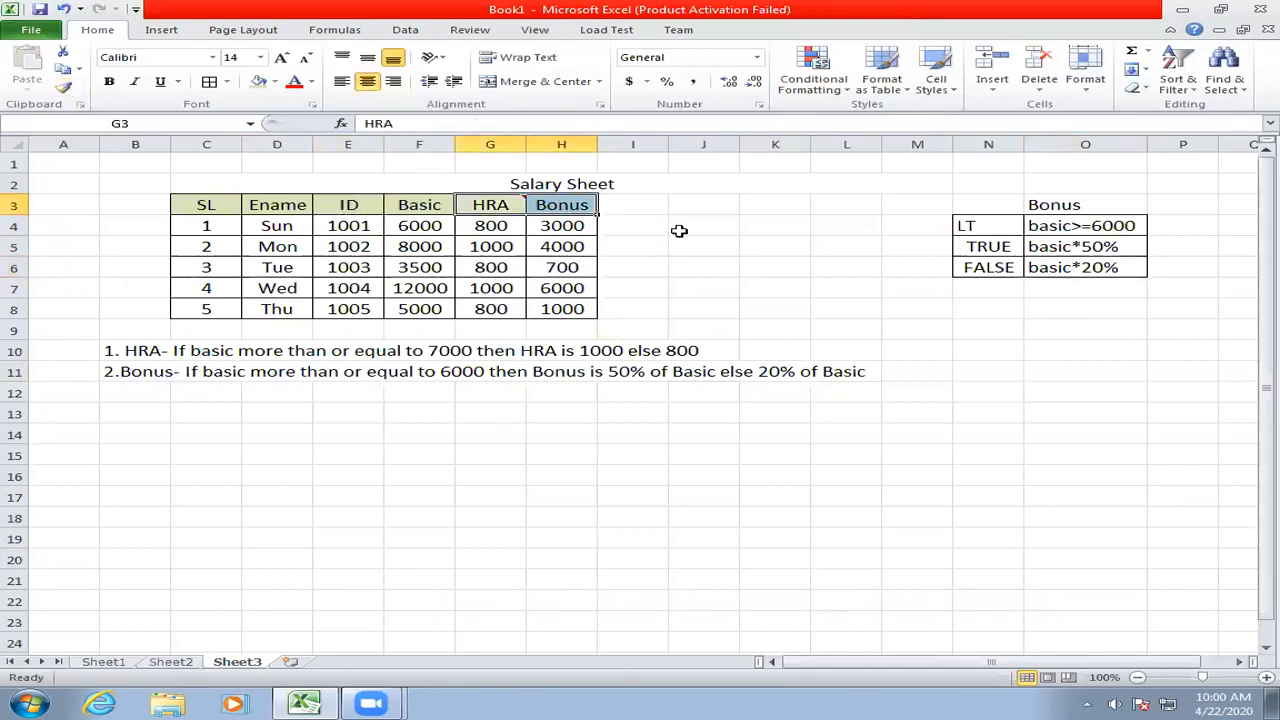
- Enter the heading "Medical" in I3 beside the Bonus column
left_click(650, 207)
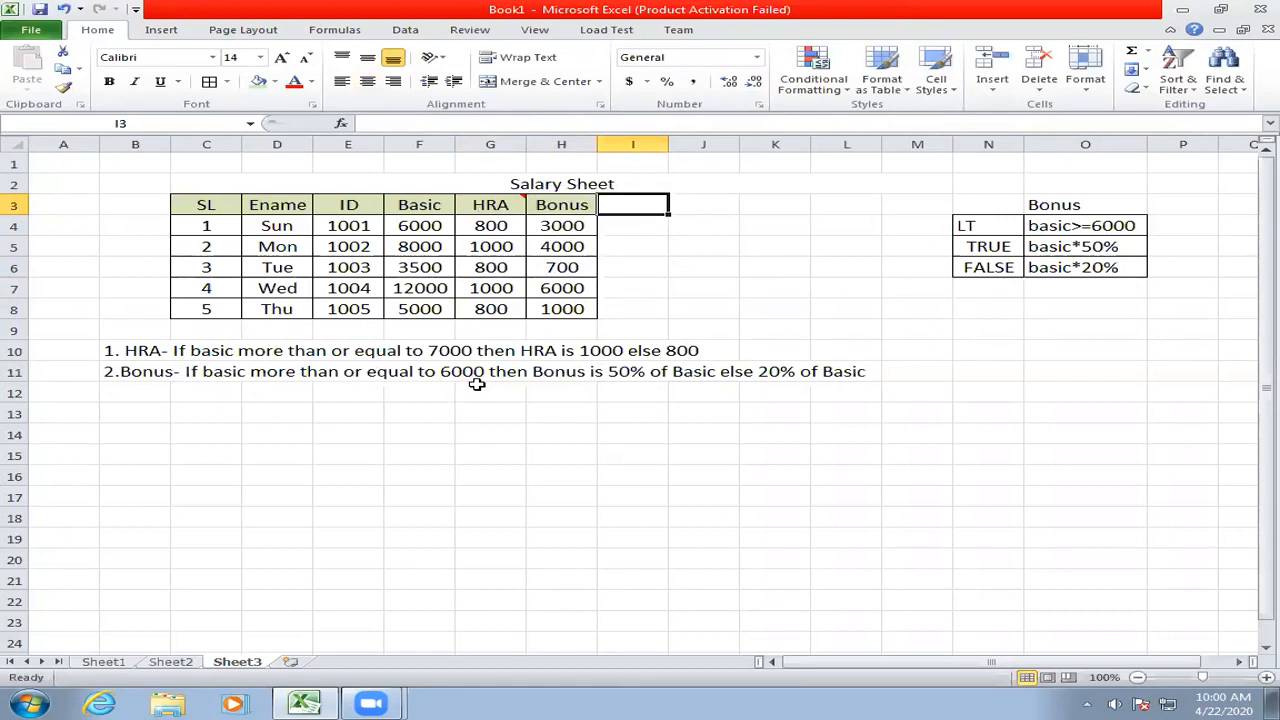
type("Medical")
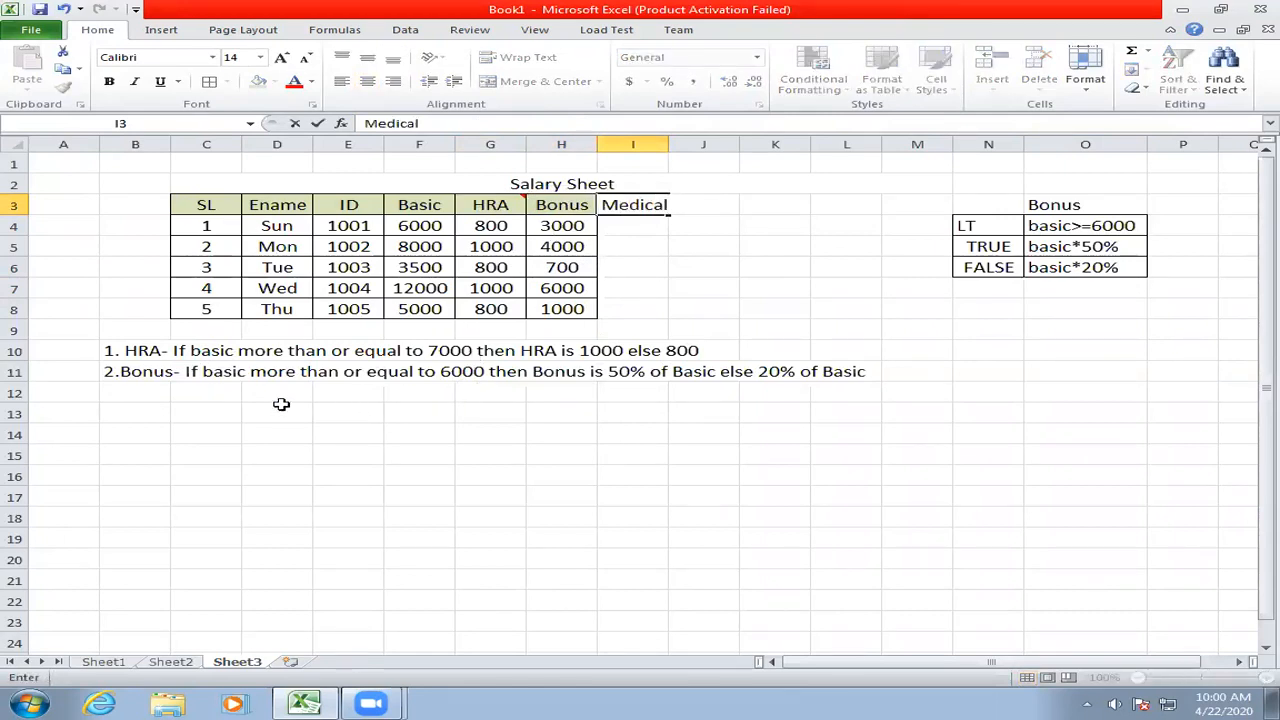
- Copy the Bonus rule from B11 into B12 and change the copy's label to "3.Medical"
left_click(108, 371)
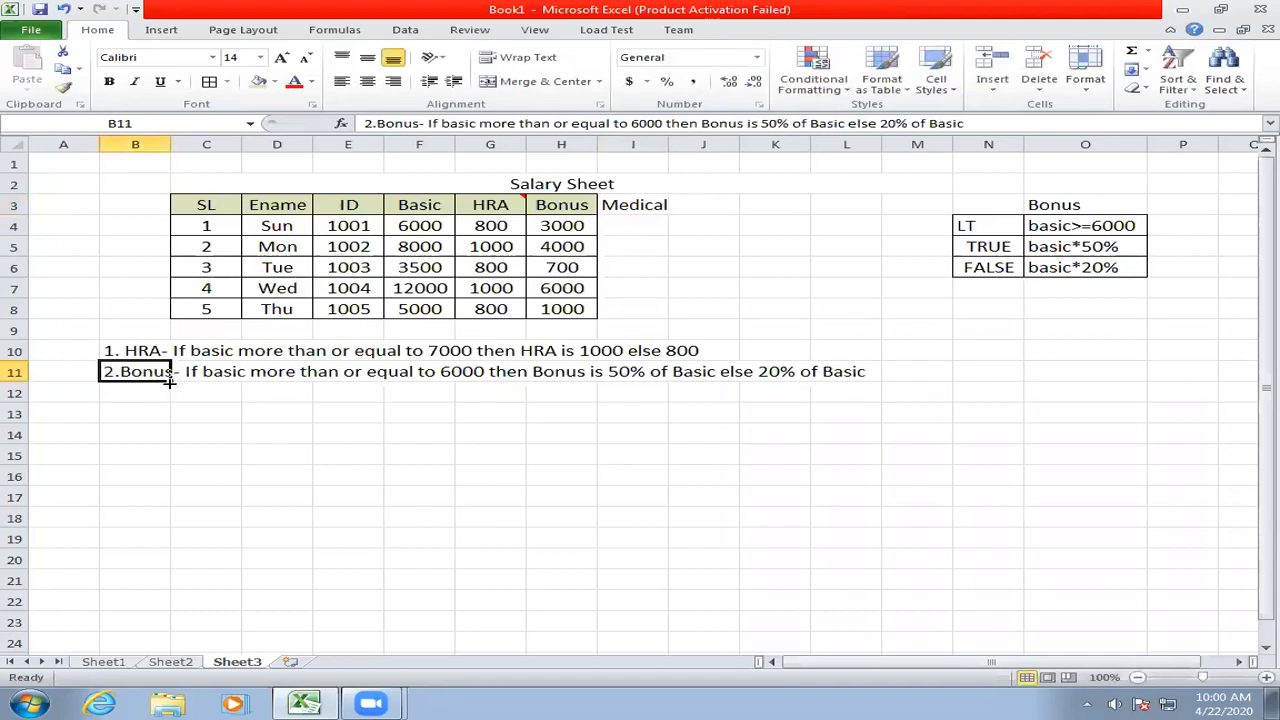
left_click_drag(170, 380, 172, 402)
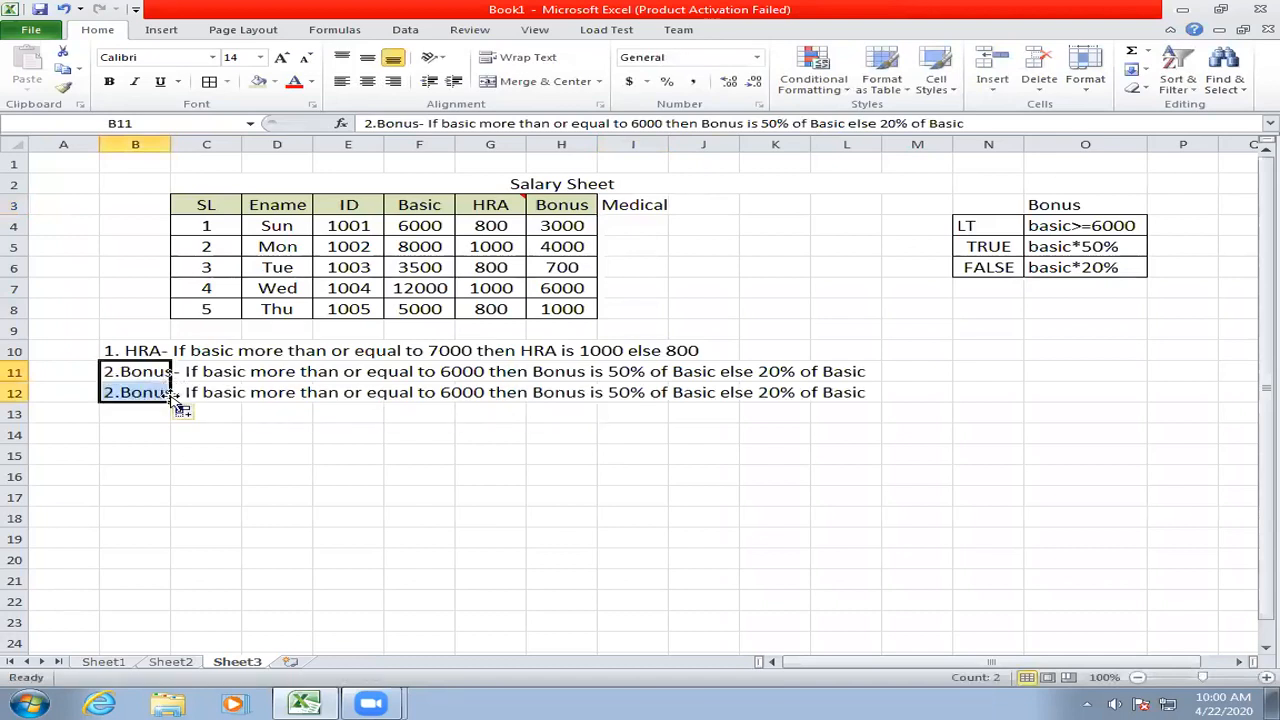
double_click(106, 392)
key("Delete")
type("3")
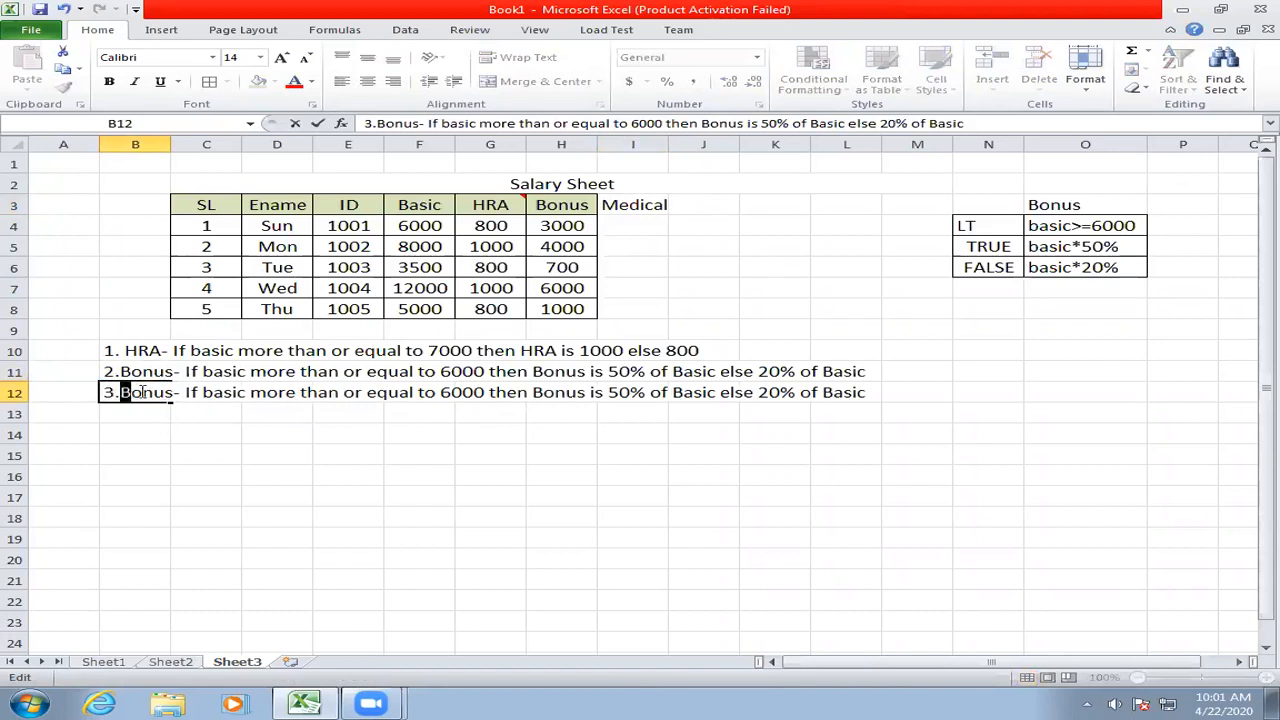
left_click_drag(120, 393, 174, 398)
type("Medical")
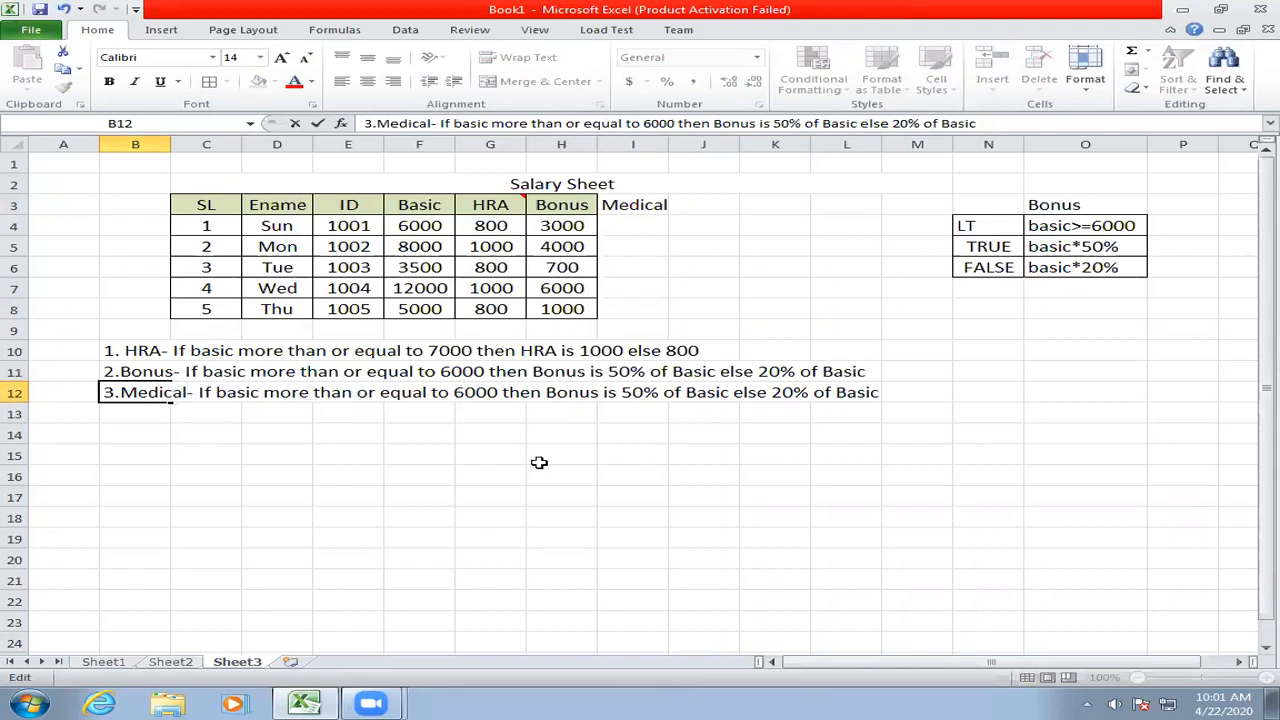
- In the B12 rule, change the Basic threshold to 5000 and replace the word Bonus after "then" with "Medical"
key("Delete")
type("5")
left_click_drag(549, 393, 608, 395)
type("Med")
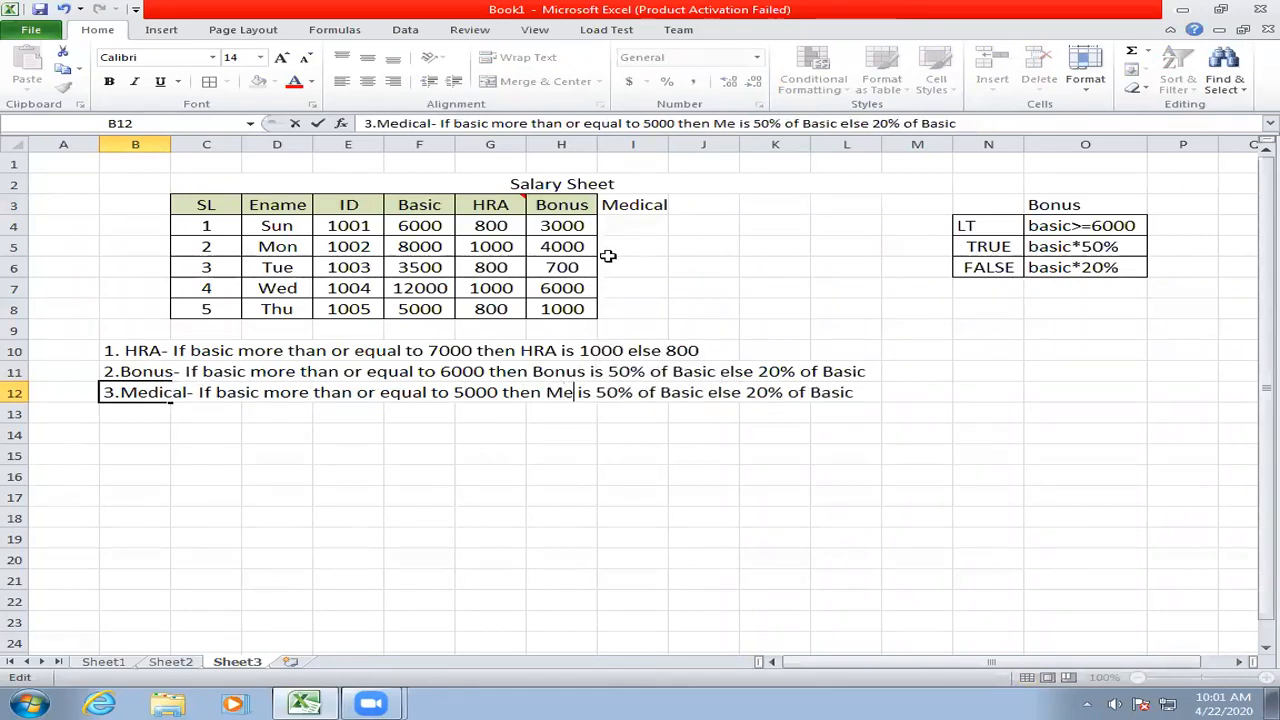
type("ical")
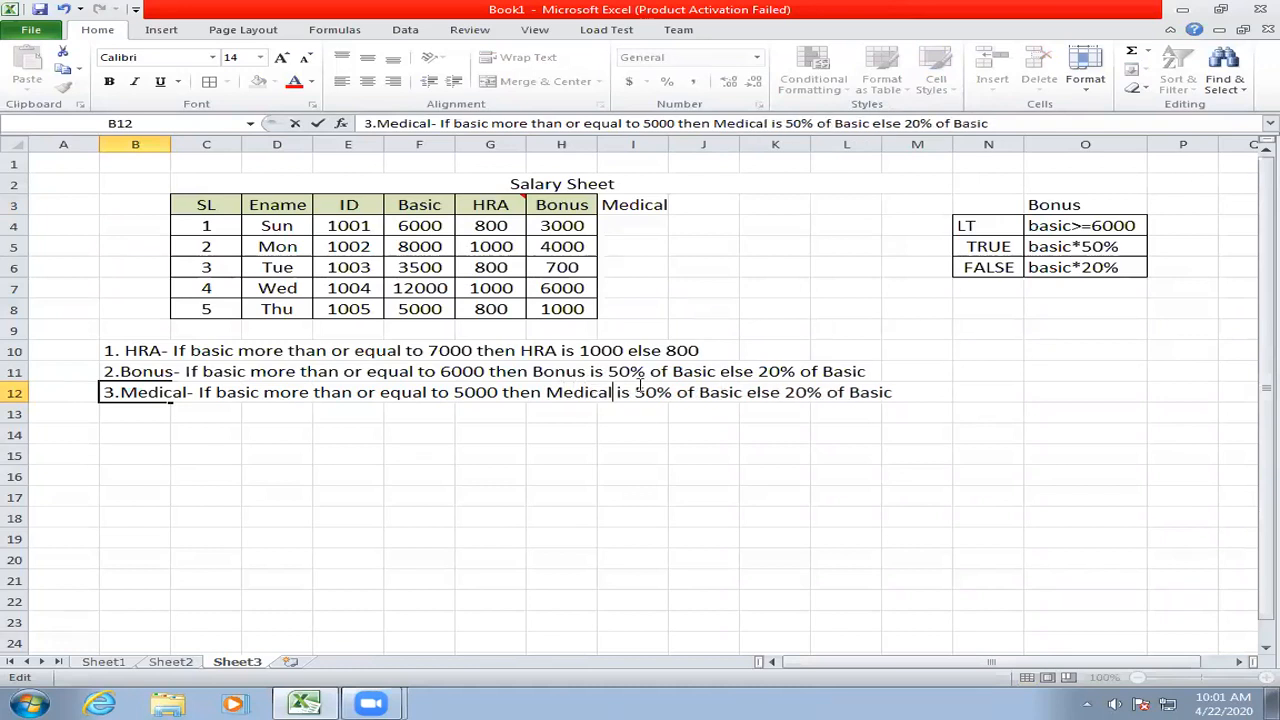
- In the B12 Medical rule, change the percentage to 10% and end the sentence with "else no medical"
left_click(635, 393)
key("Delete")
type("1")
left_click(927, 385, "shift")
key("Delete")
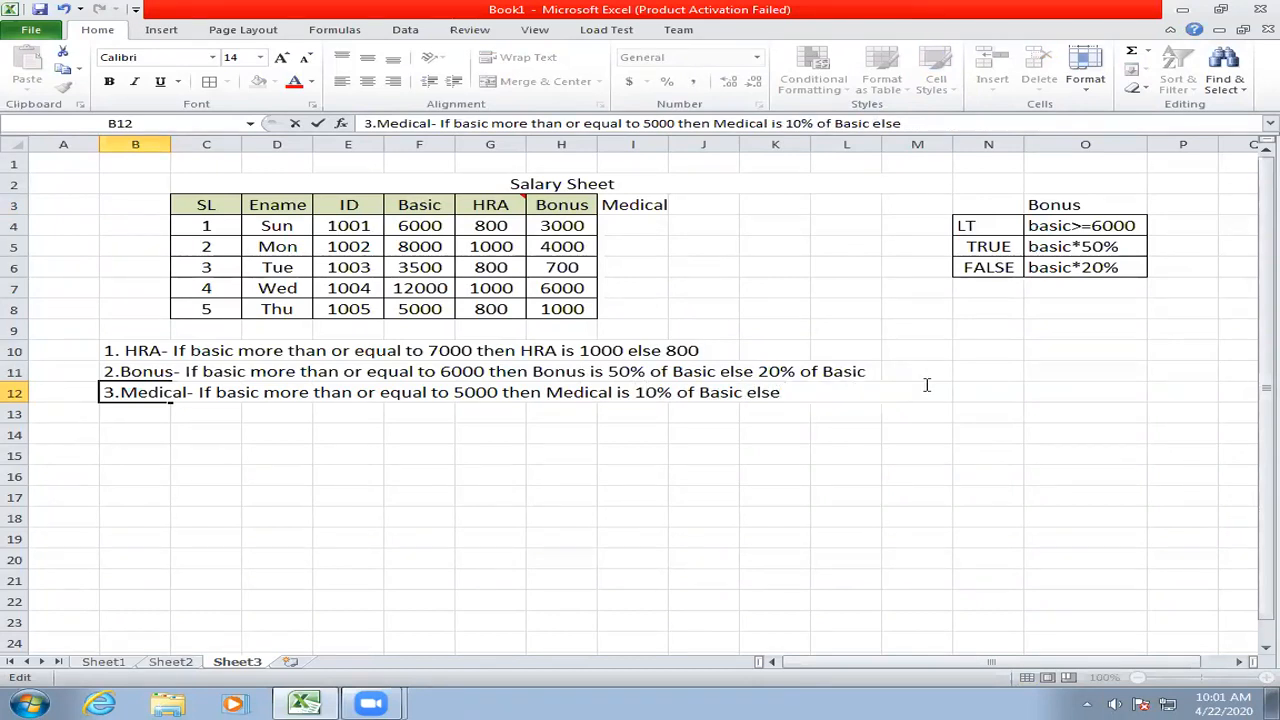
type("no medical")
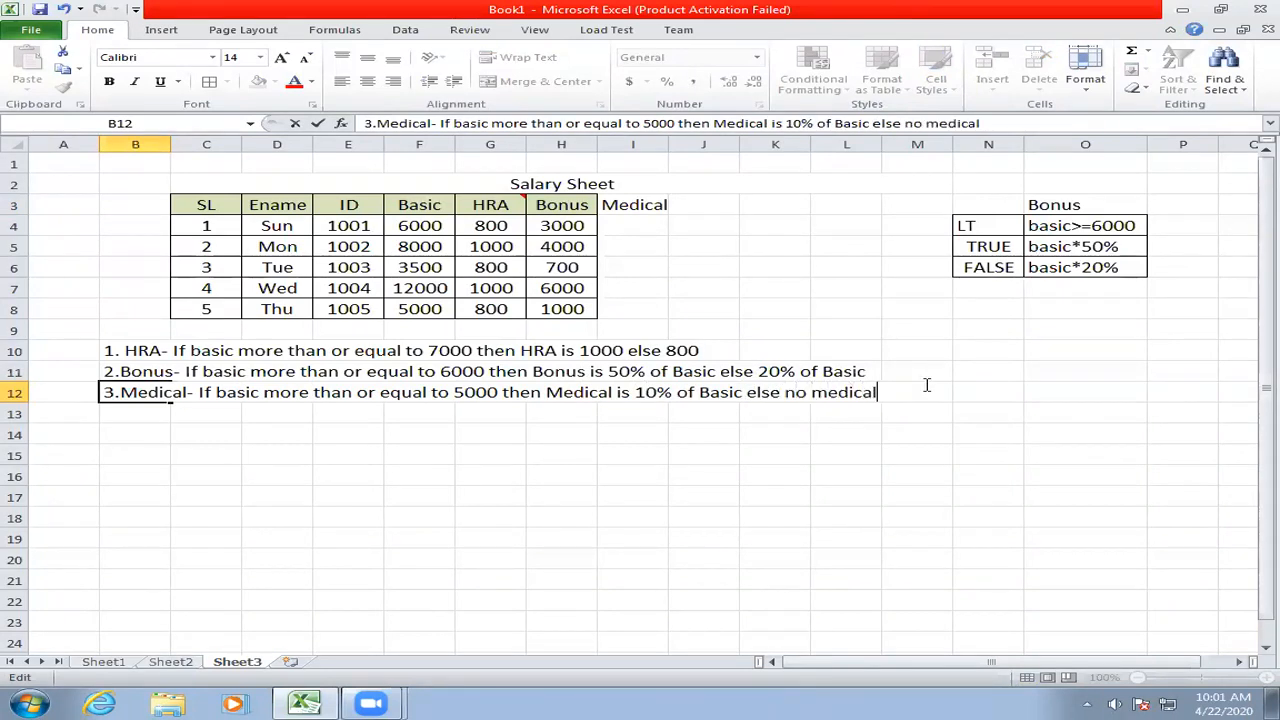
left_click(866, 414)
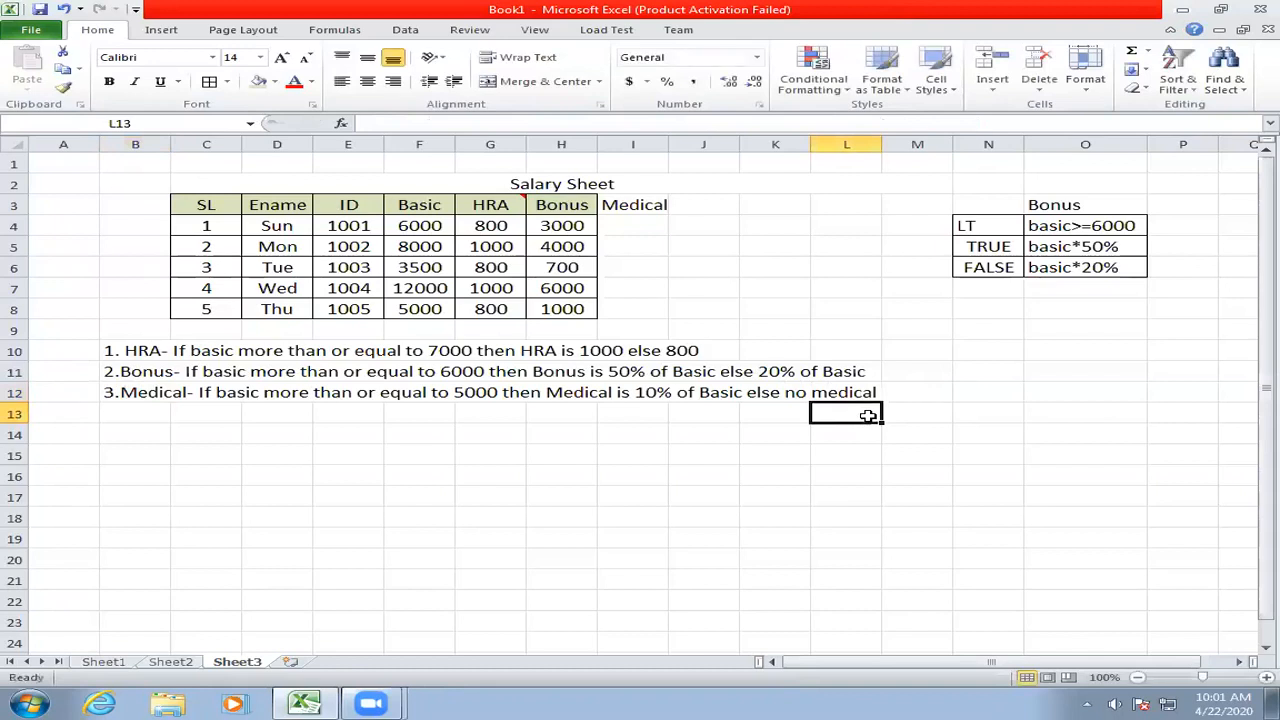
- Retitle the helper table in O3 as "Medical" and change its LT condition in O4 to basic>=5000
left_click(1066, 198)
type("Medical")
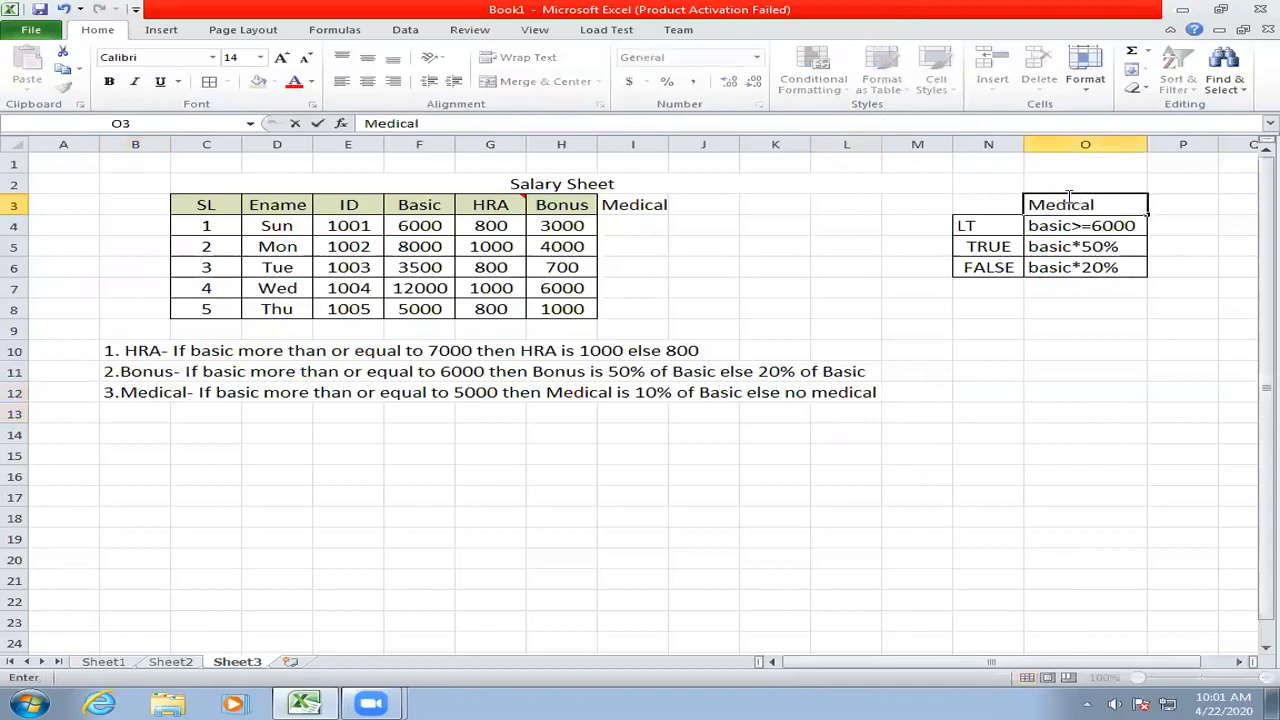
left_click(980, 414)
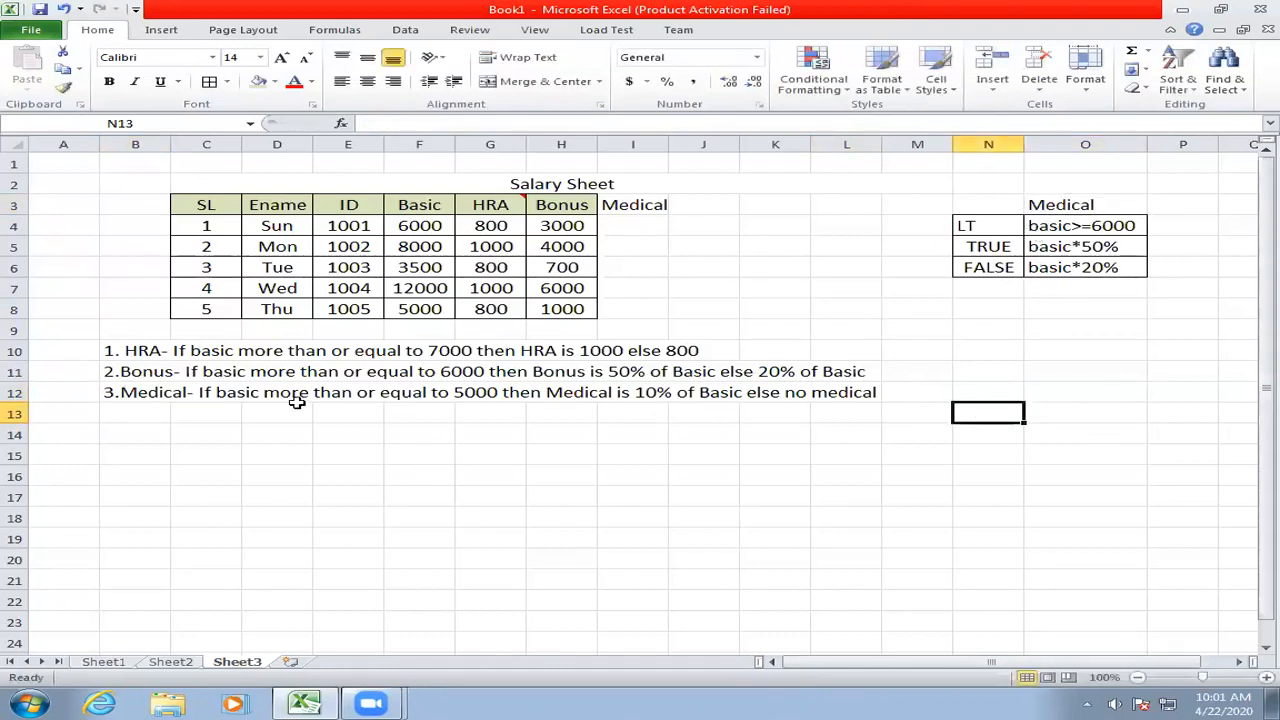
left_click(987, 227)
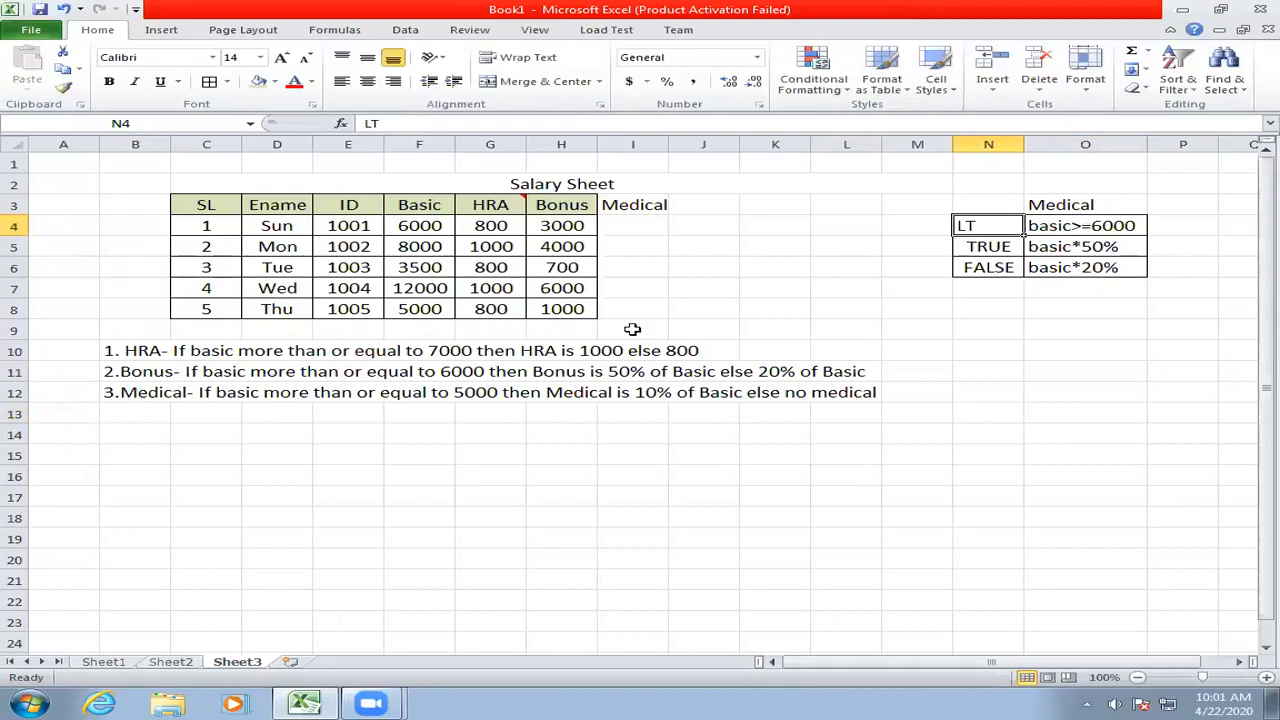
double_click(1086, 225)
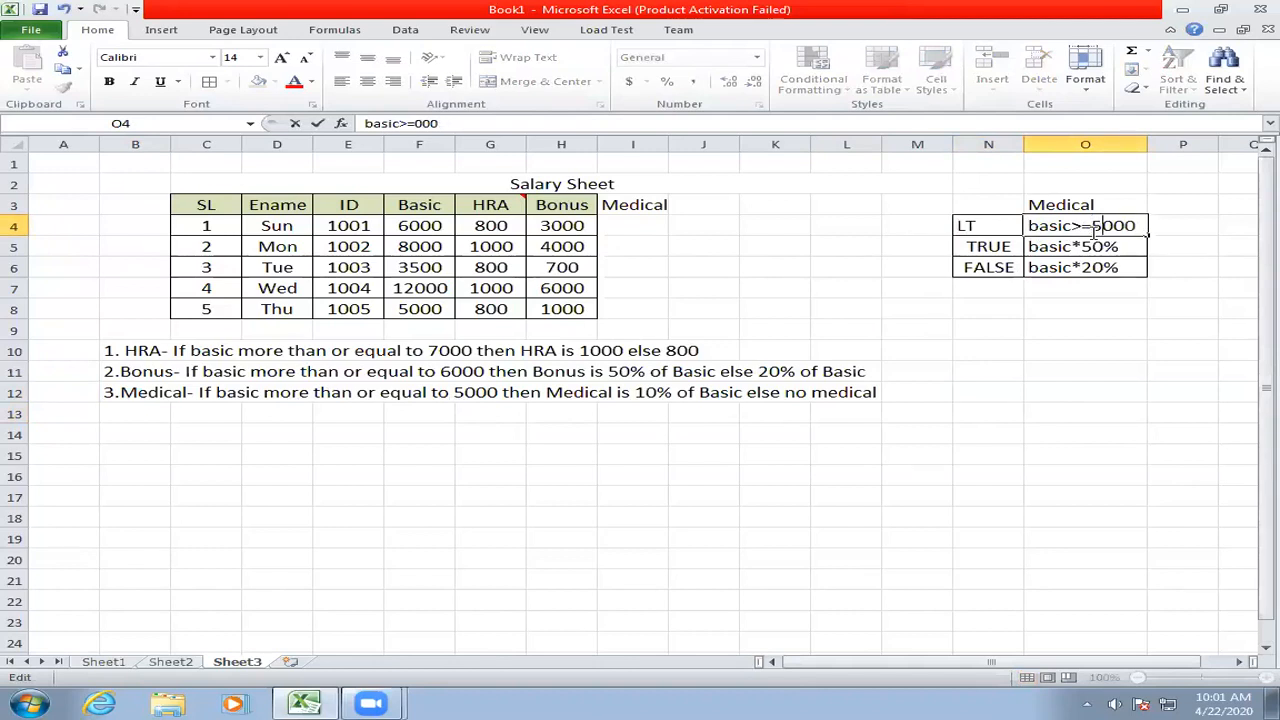
type("5")
left_click(1190, 288)
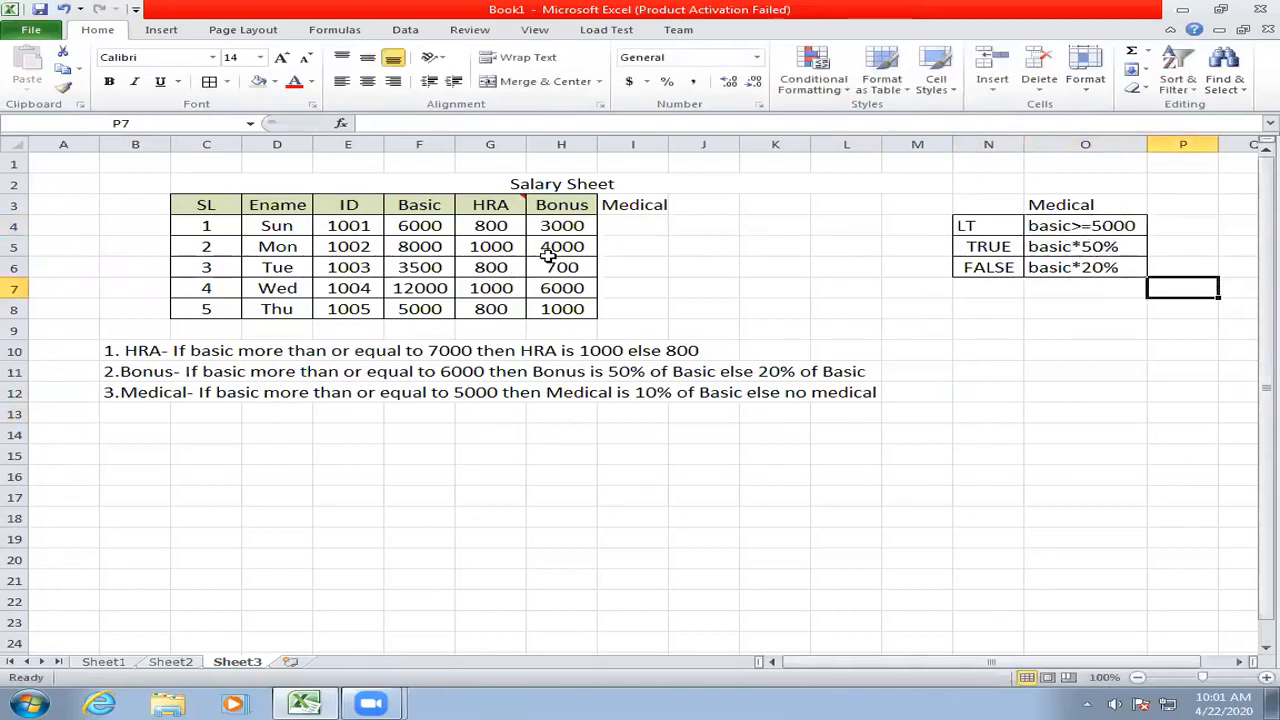
- Change the helper table's TRUE result in O5 to basic*10%
left_click(1073, 250)
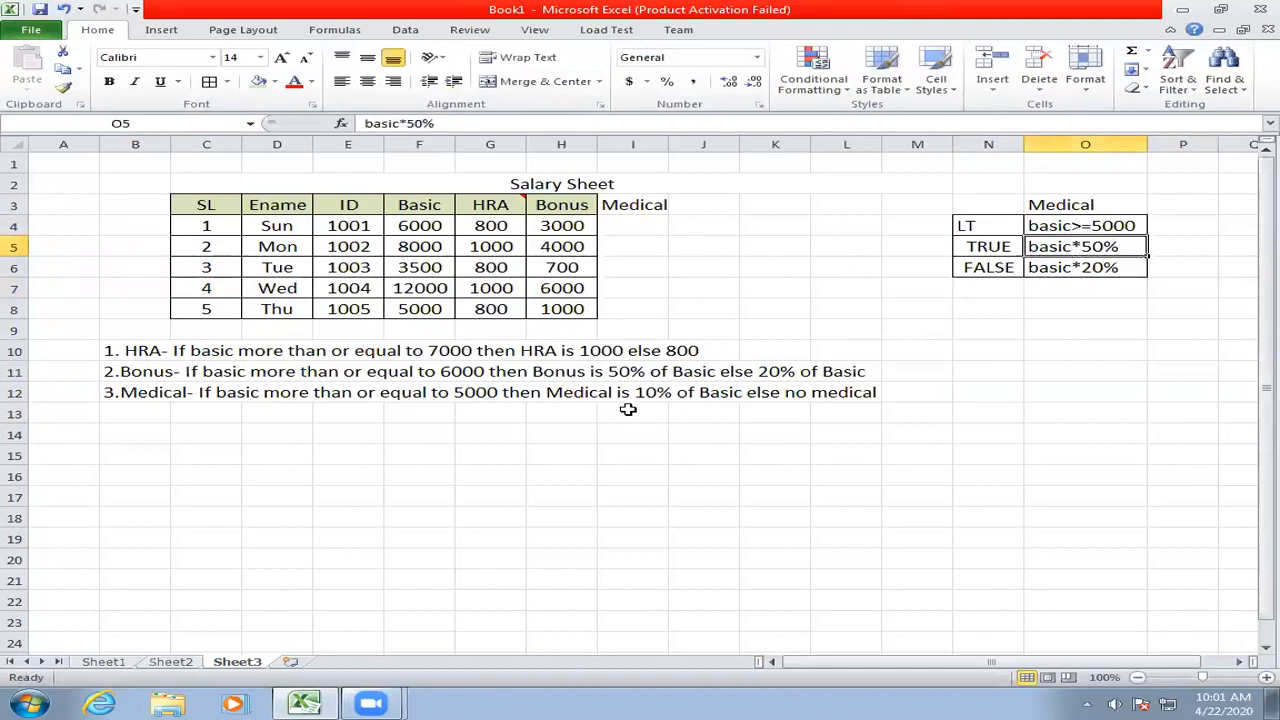
double_click(1095, 249)
key("BackSpace")
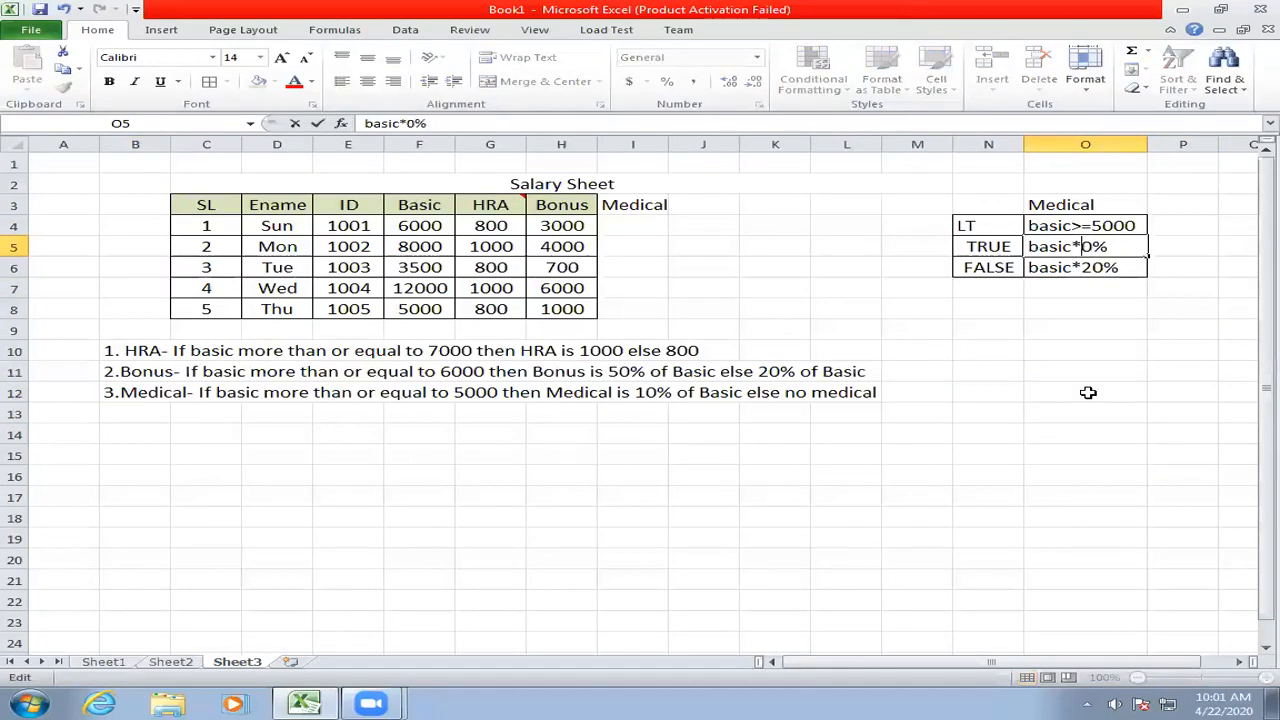
type("1")
left_click(800, 394)
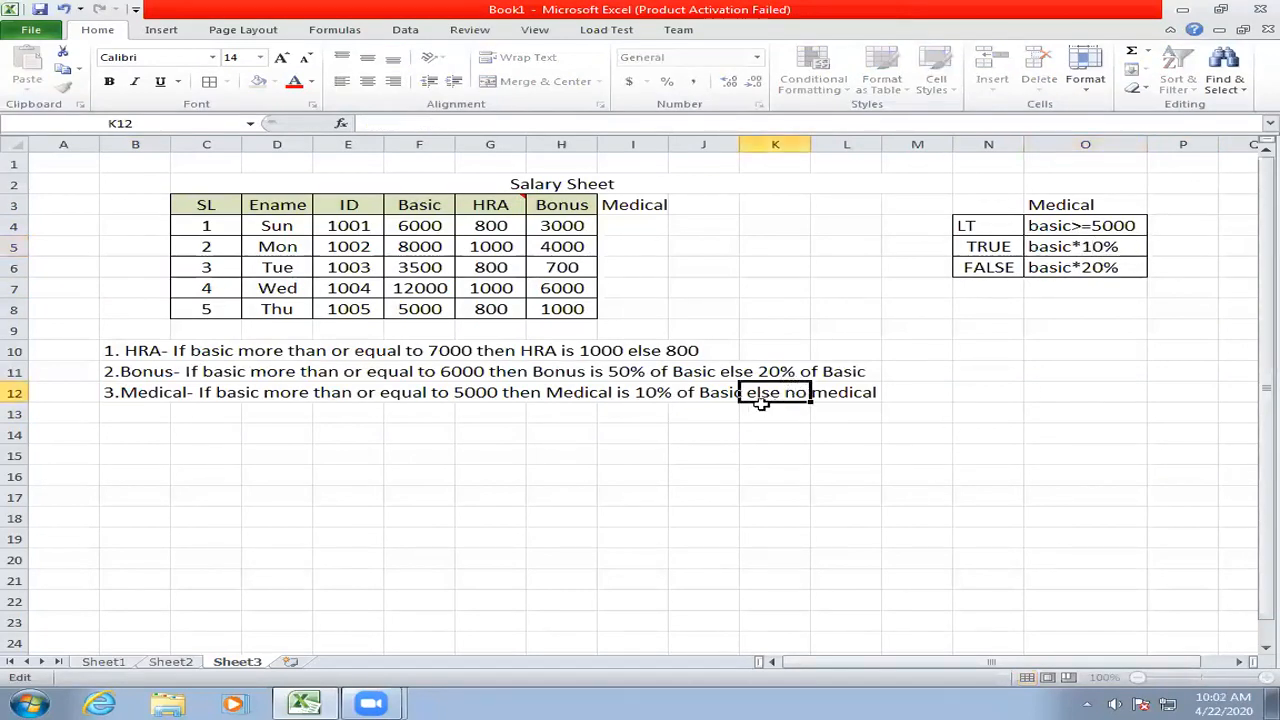
left_click(712, 406)
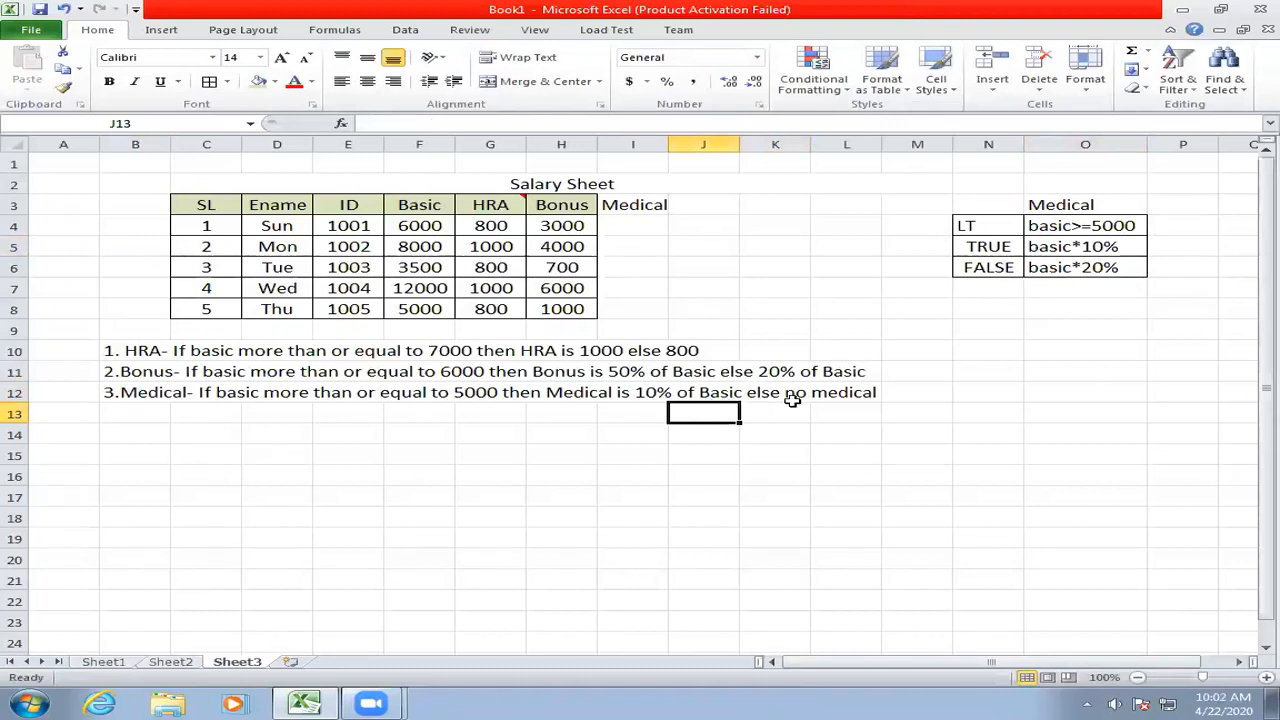
- Replace the helper table's FALSE result in O6 with 0
left_click(1108, 268)
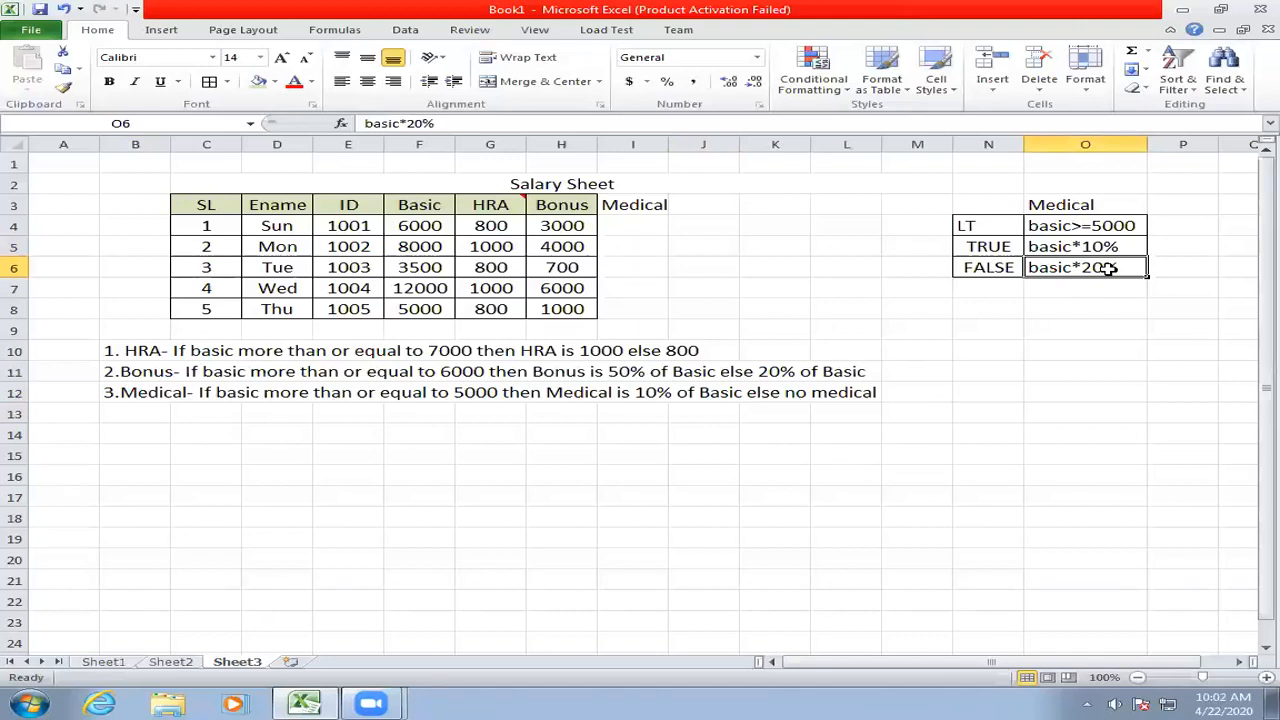
type("0")
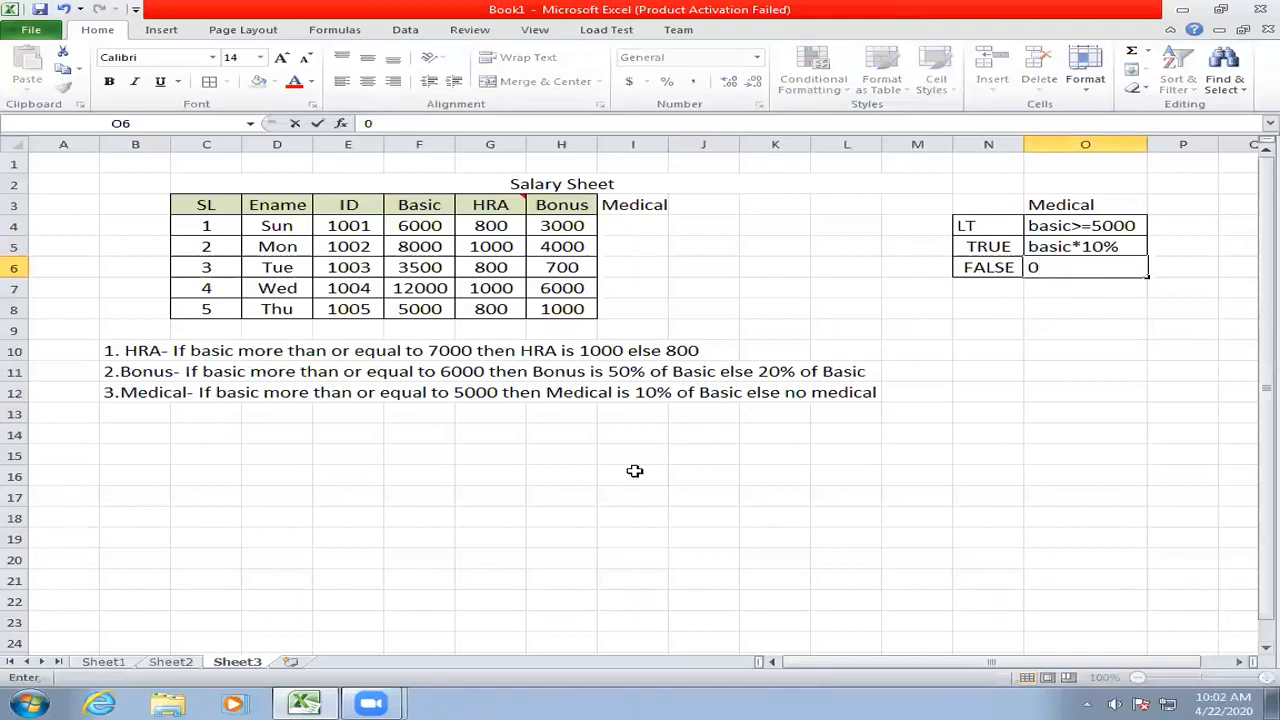
left_click(610, 327)
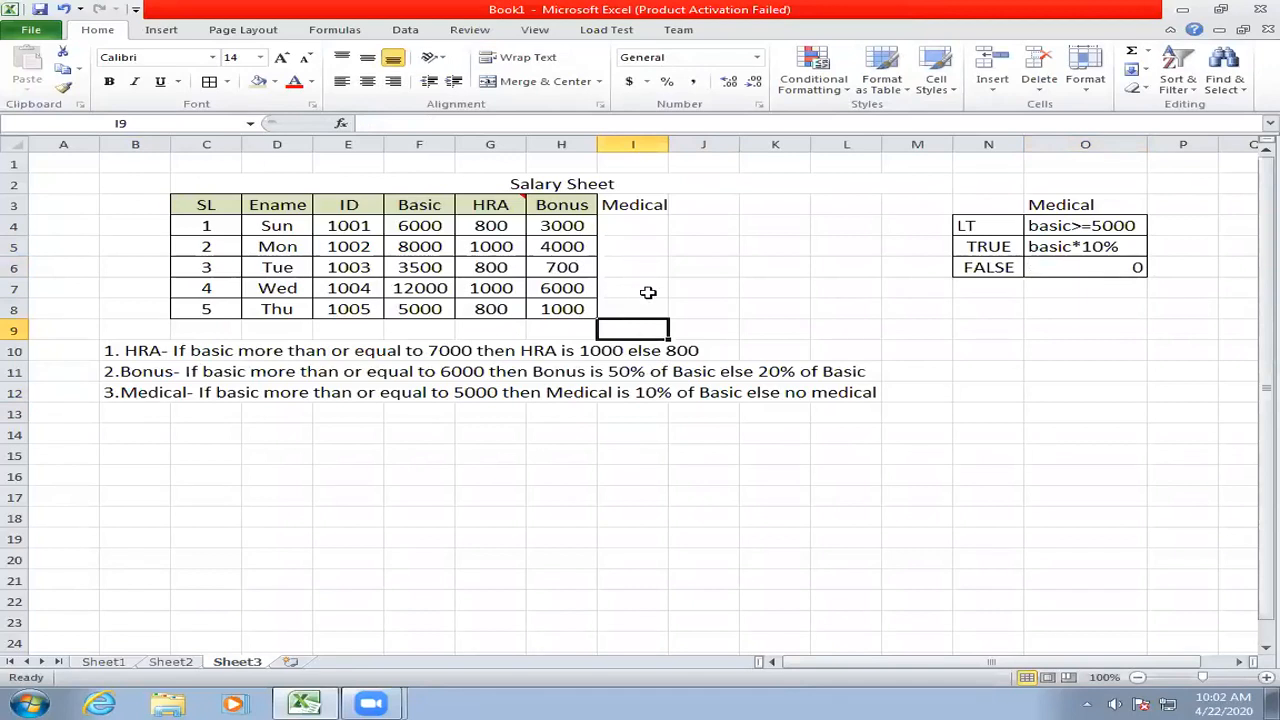
left_click(1108, 262)
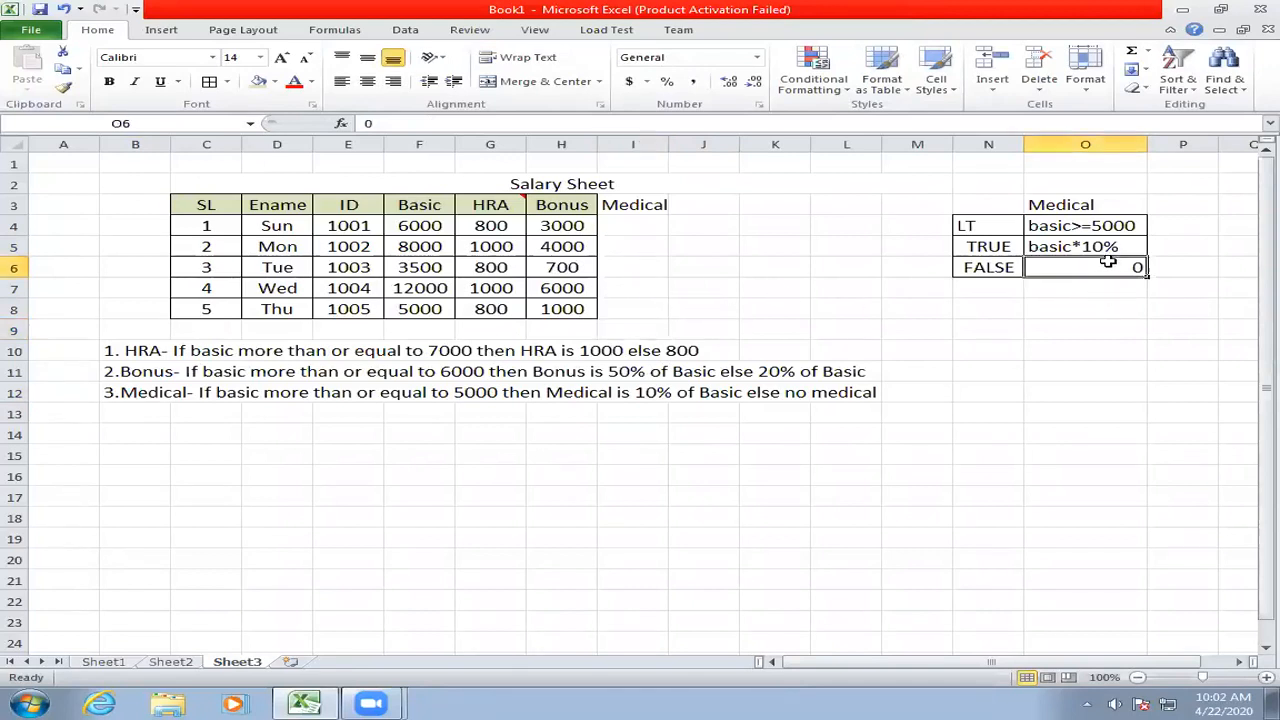
left_click(1082, 347)
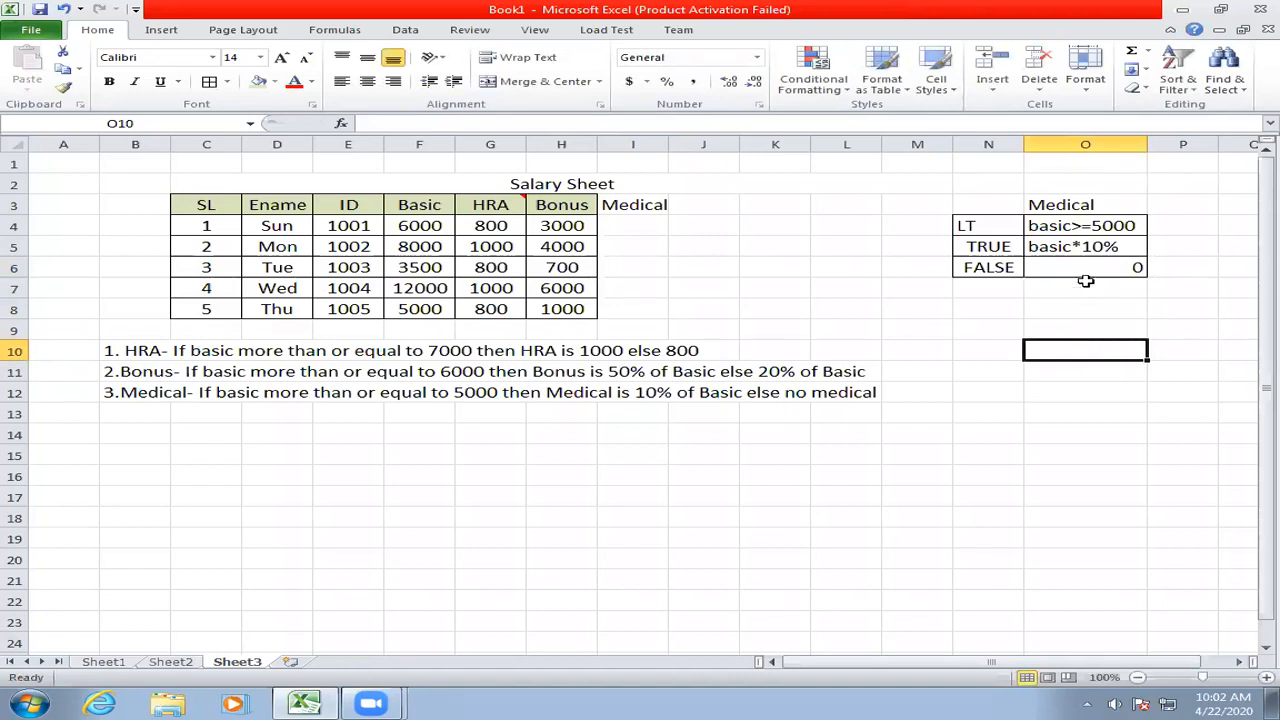
- Insert an IF function in I4 under Medical with the logical test F4>=5000
left_click(650, 228)
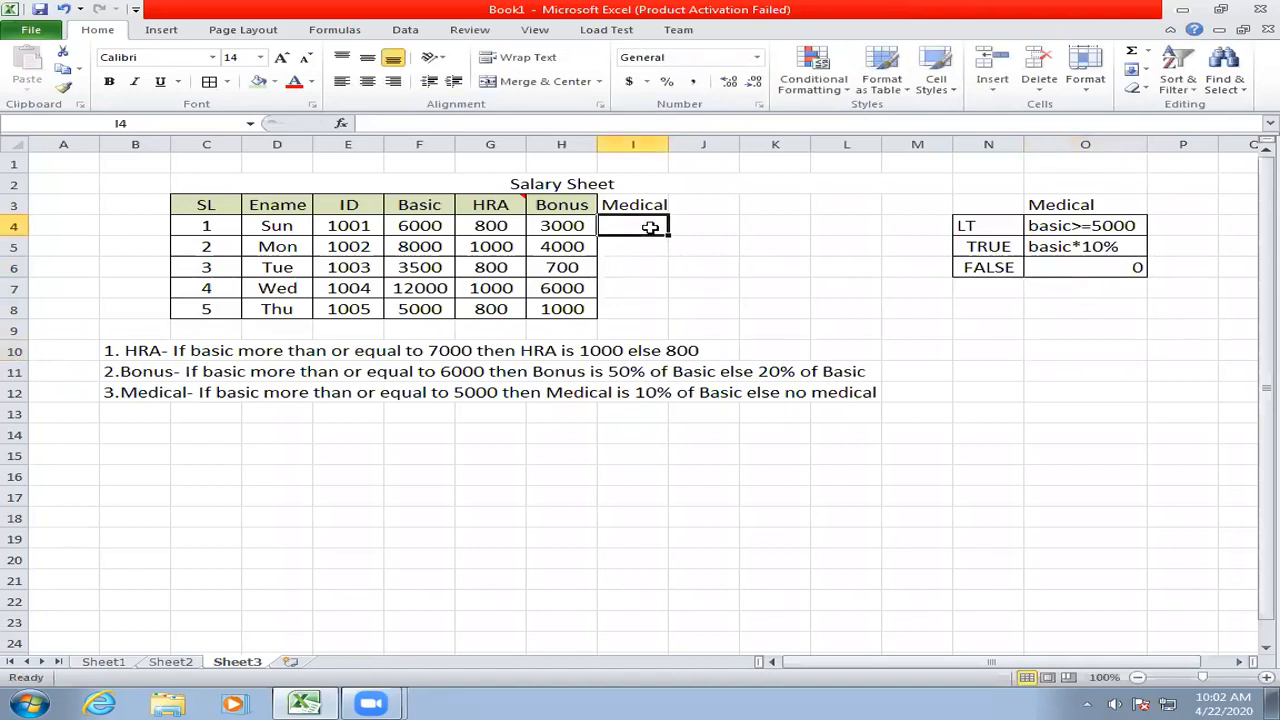
left_click(341, 124)
left_click(574, 484)
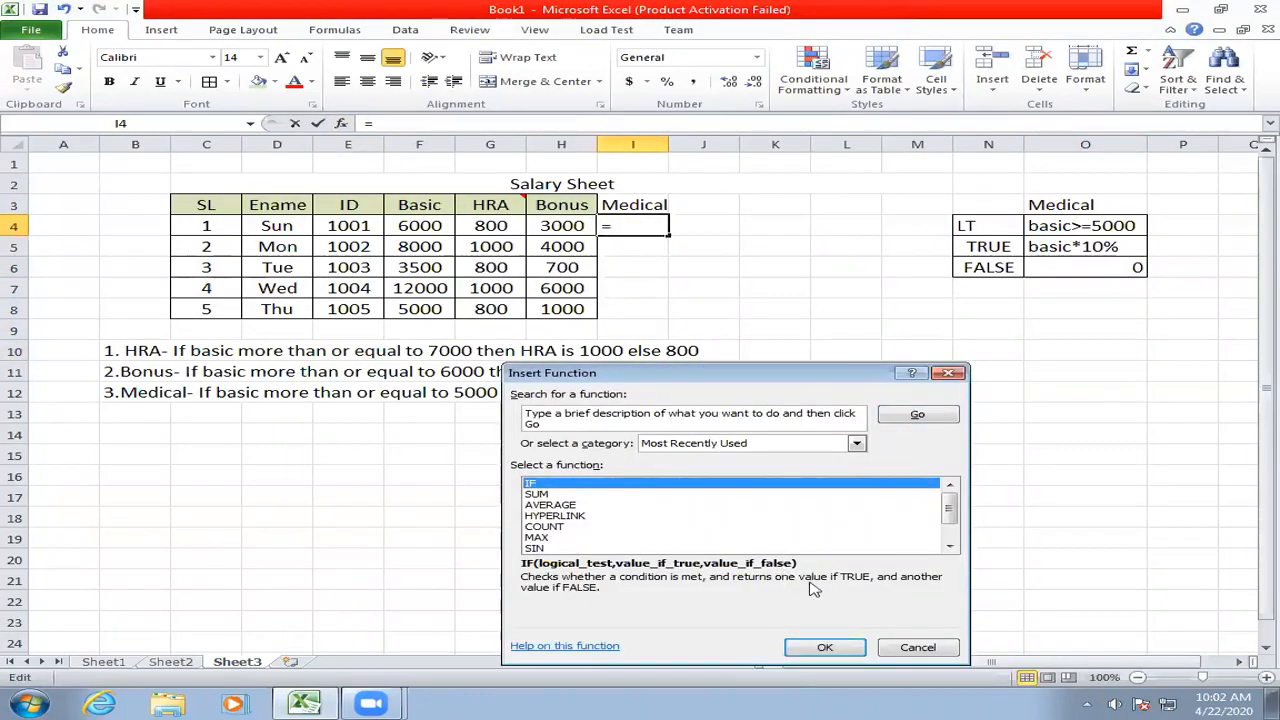
left_click(825, 647)
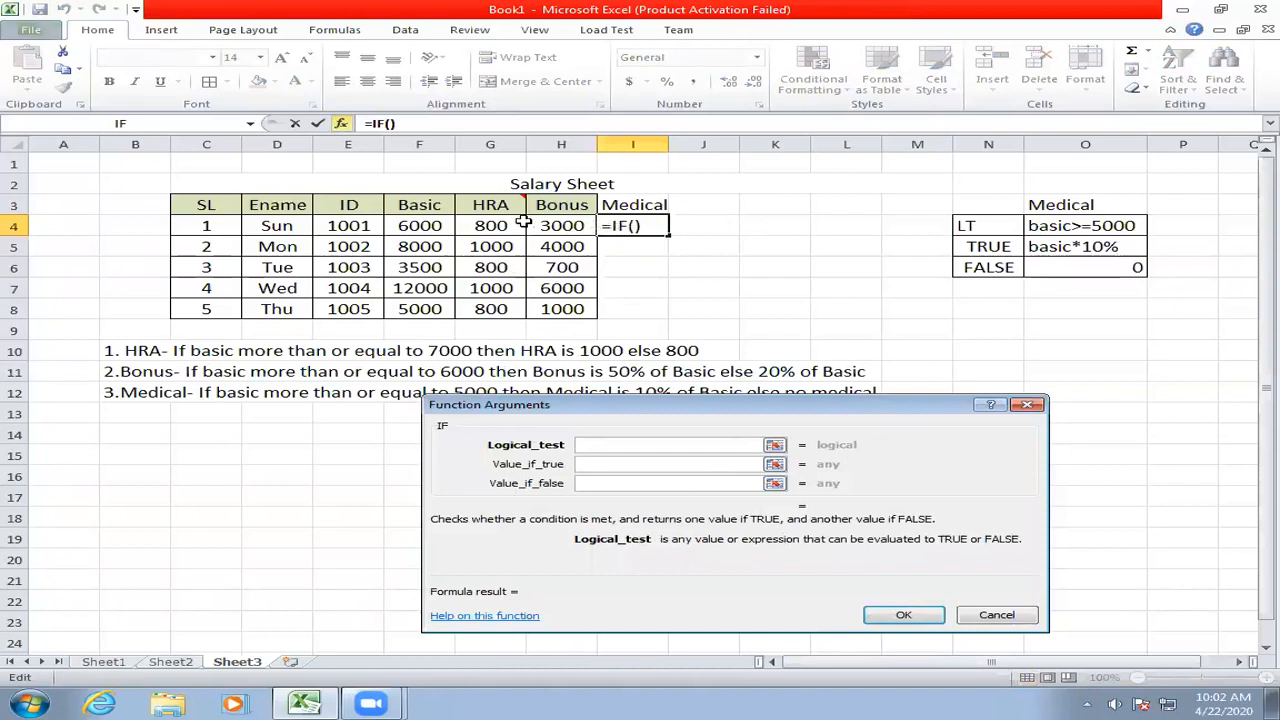
left_click(426, 226)
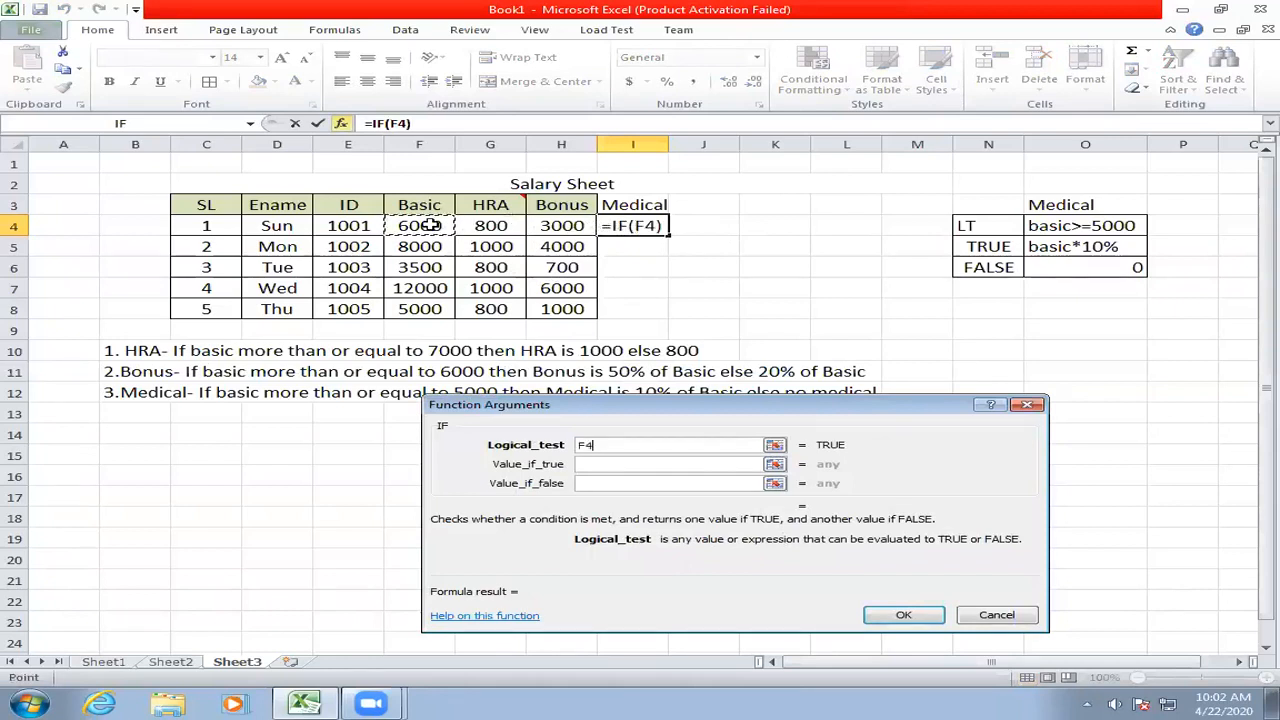
type(">")
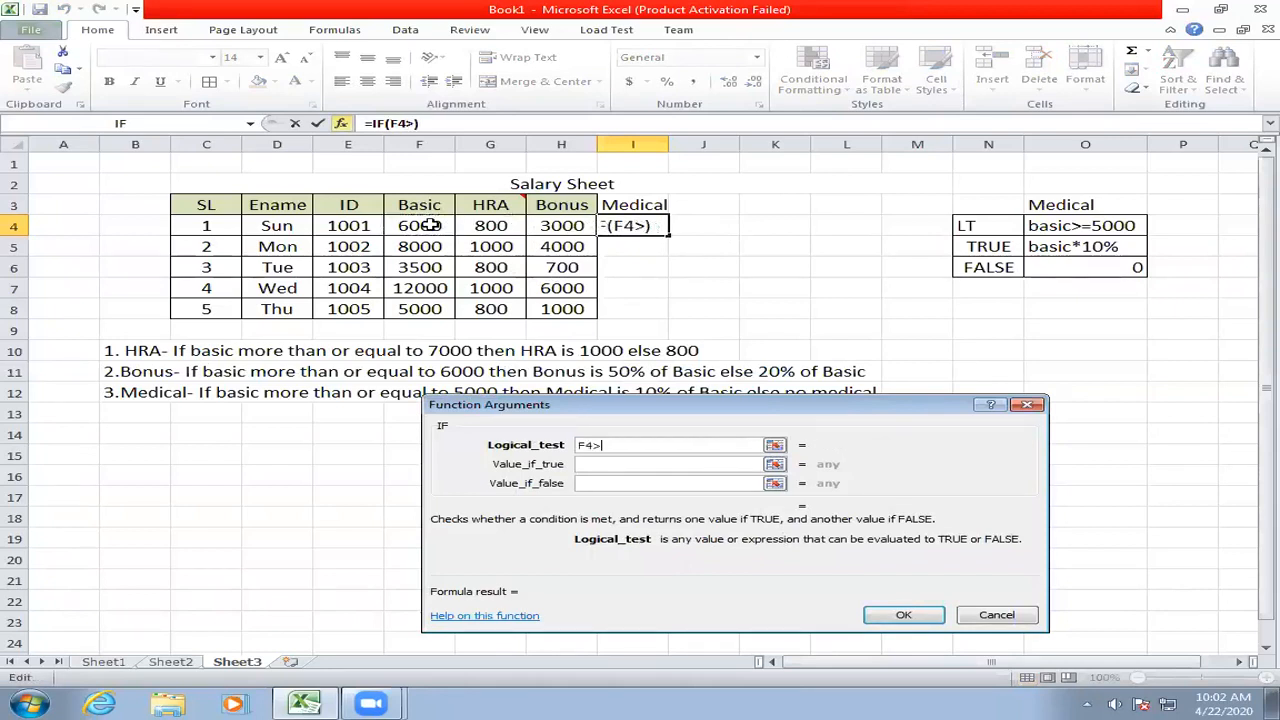
type("=")
type("5000")
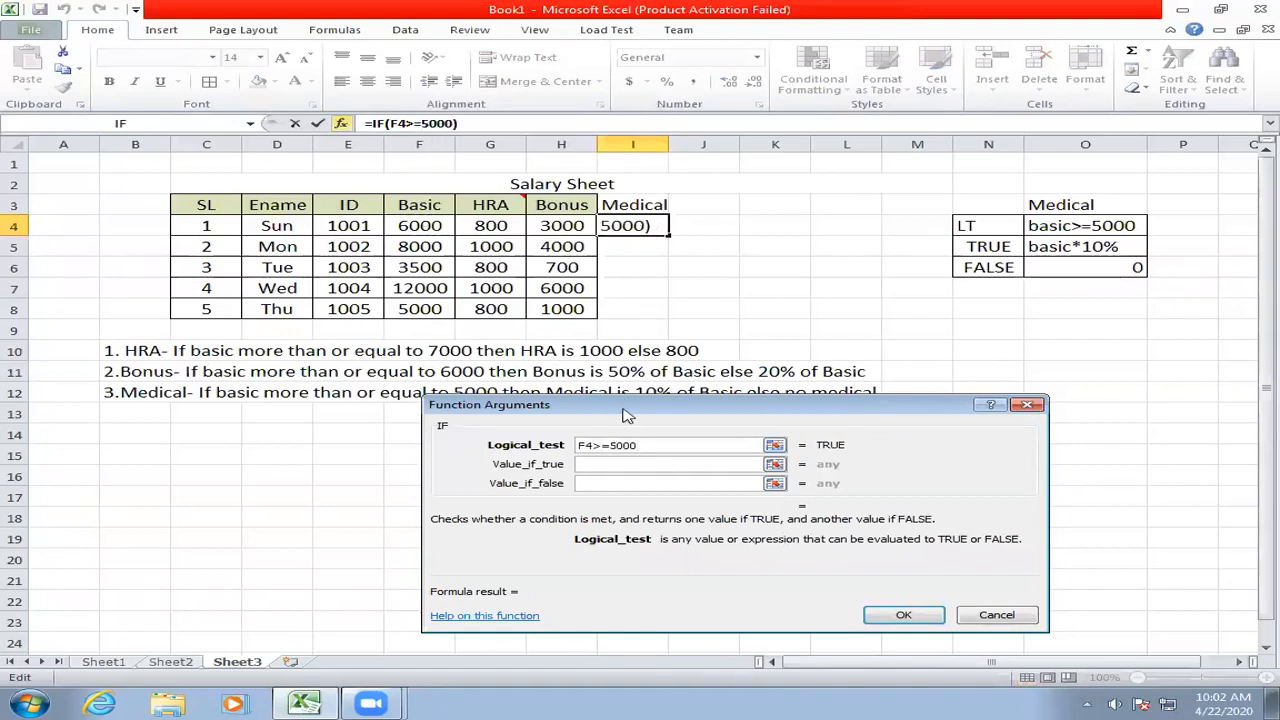
left_click_drag(628, 418, 635, 435)
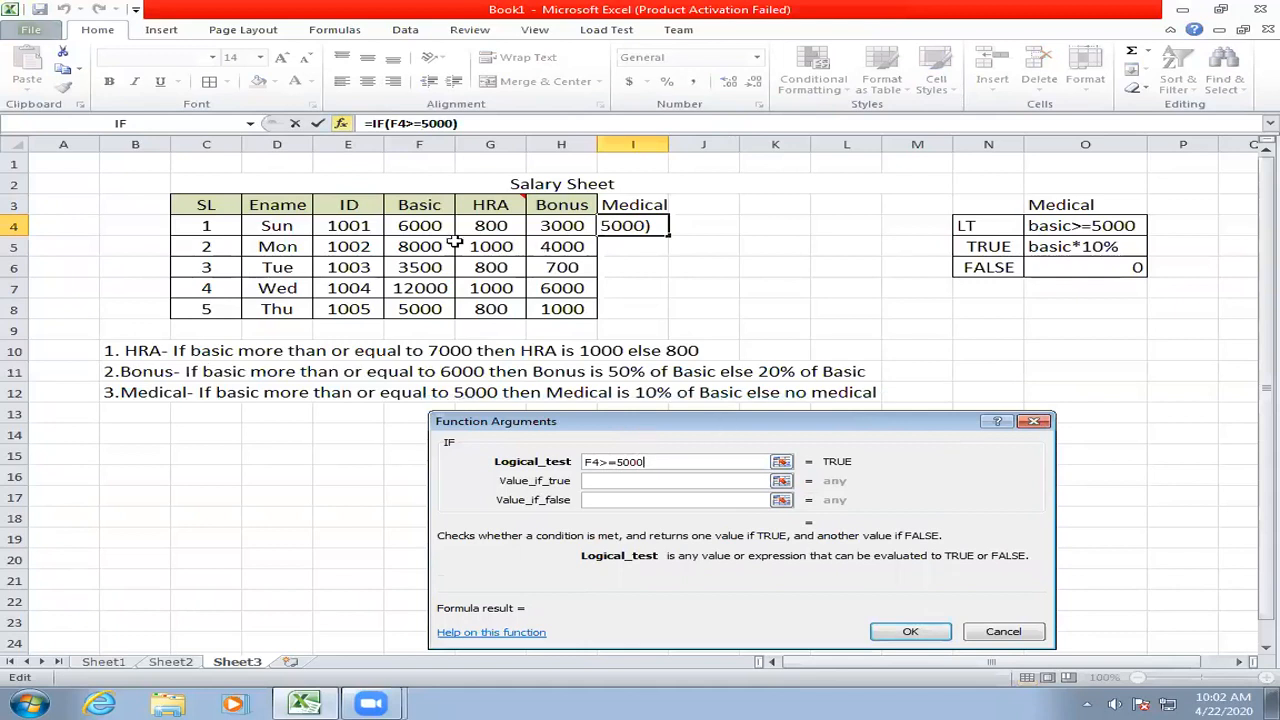
- Set the IF function's value if true to F4*10%
left_click(628, 482)
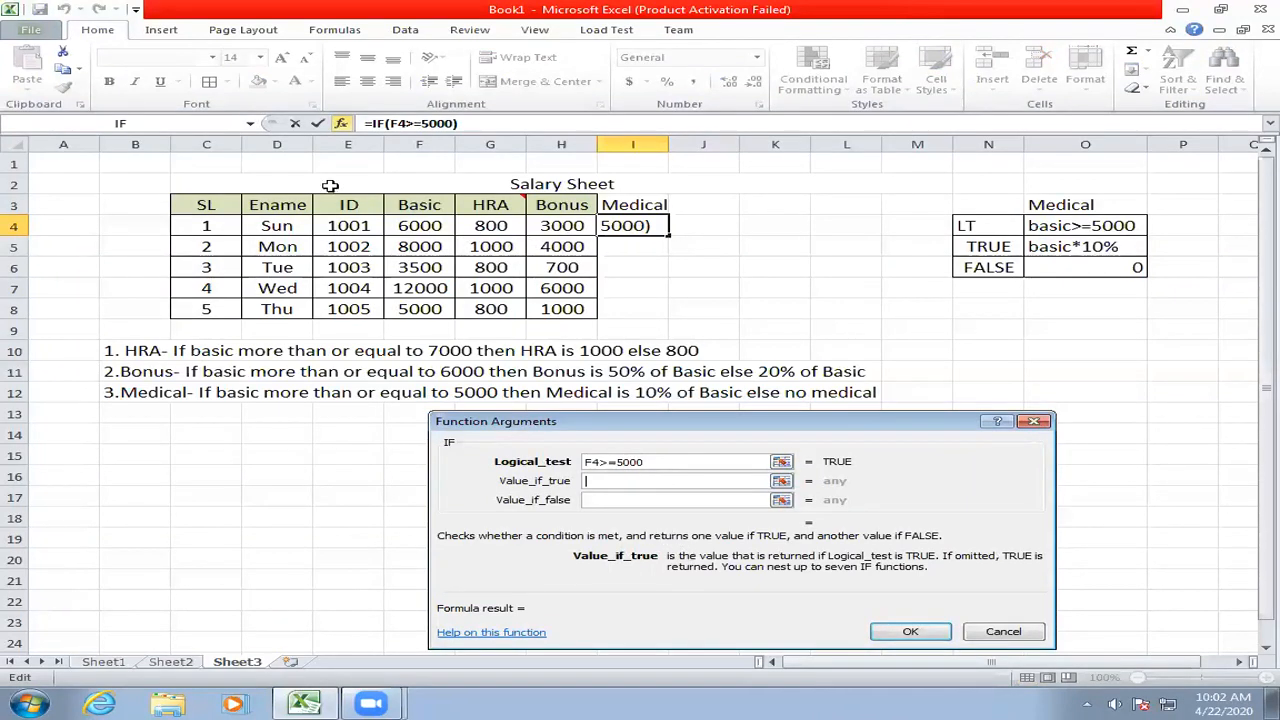
left_click(418, 226)
type("*")
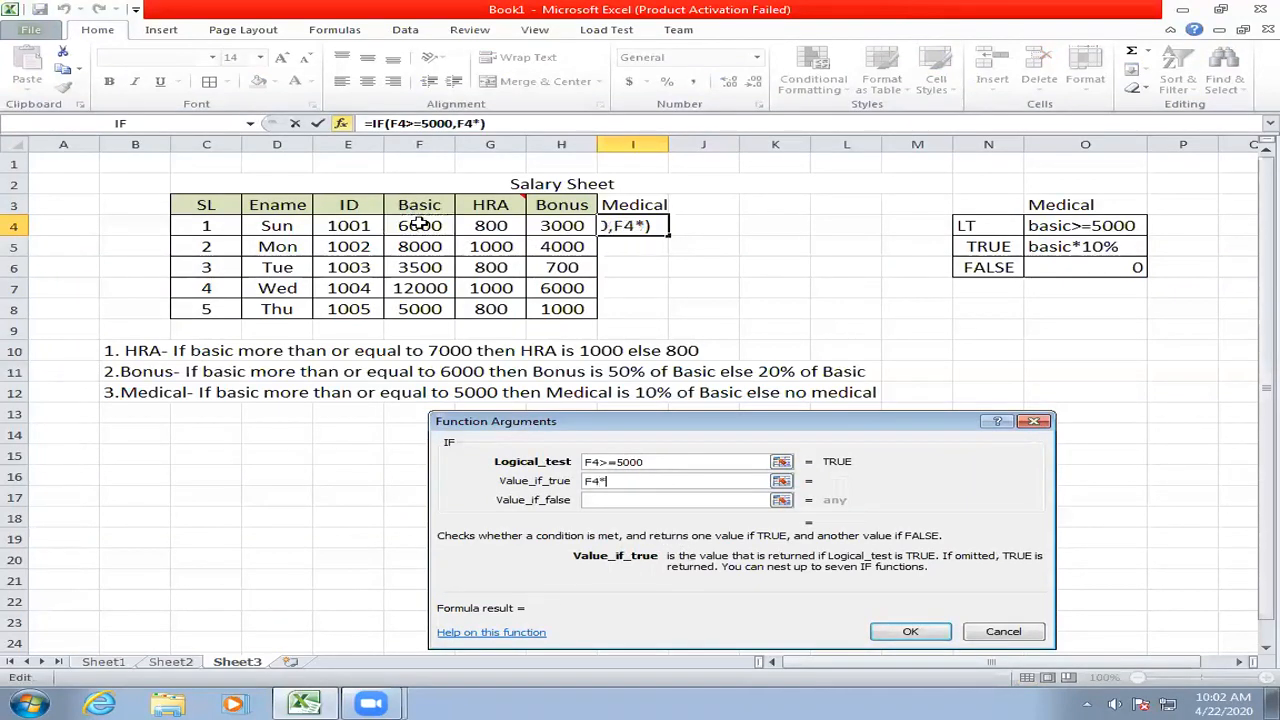
type("10%")
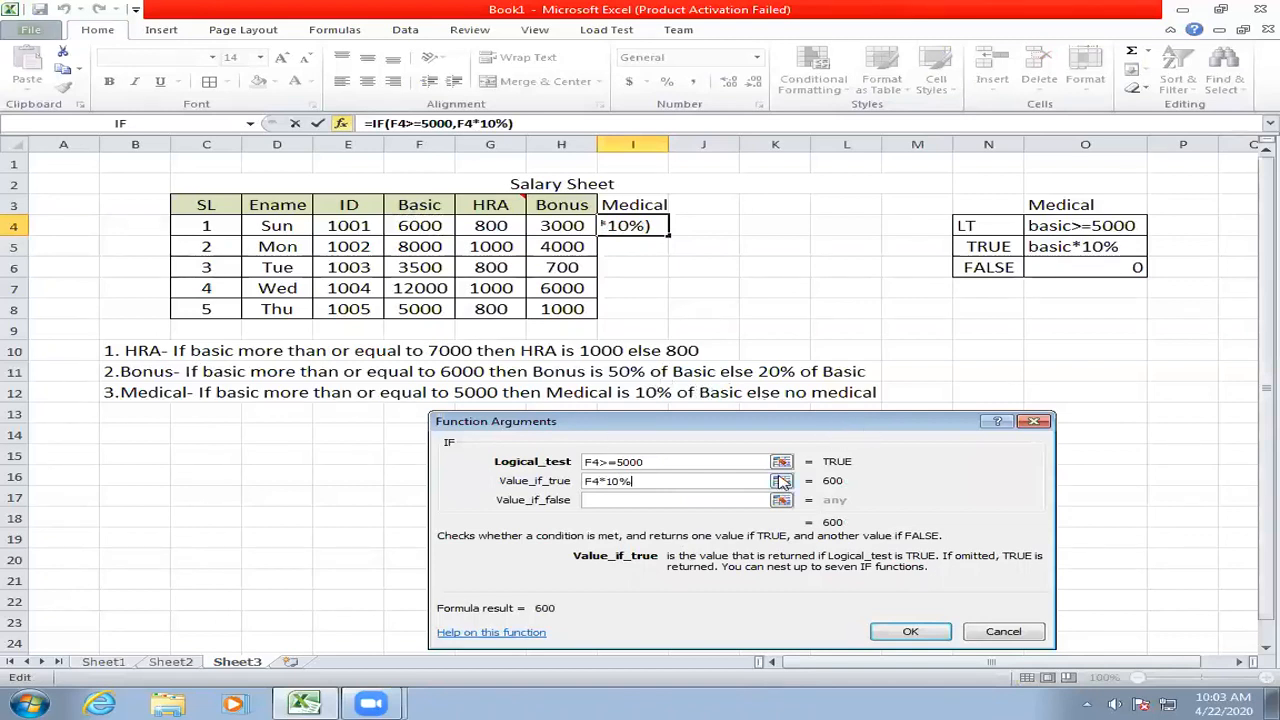
- Set the IF function's value if false to 0 and enter the formula in I4
left_click(664, 501)
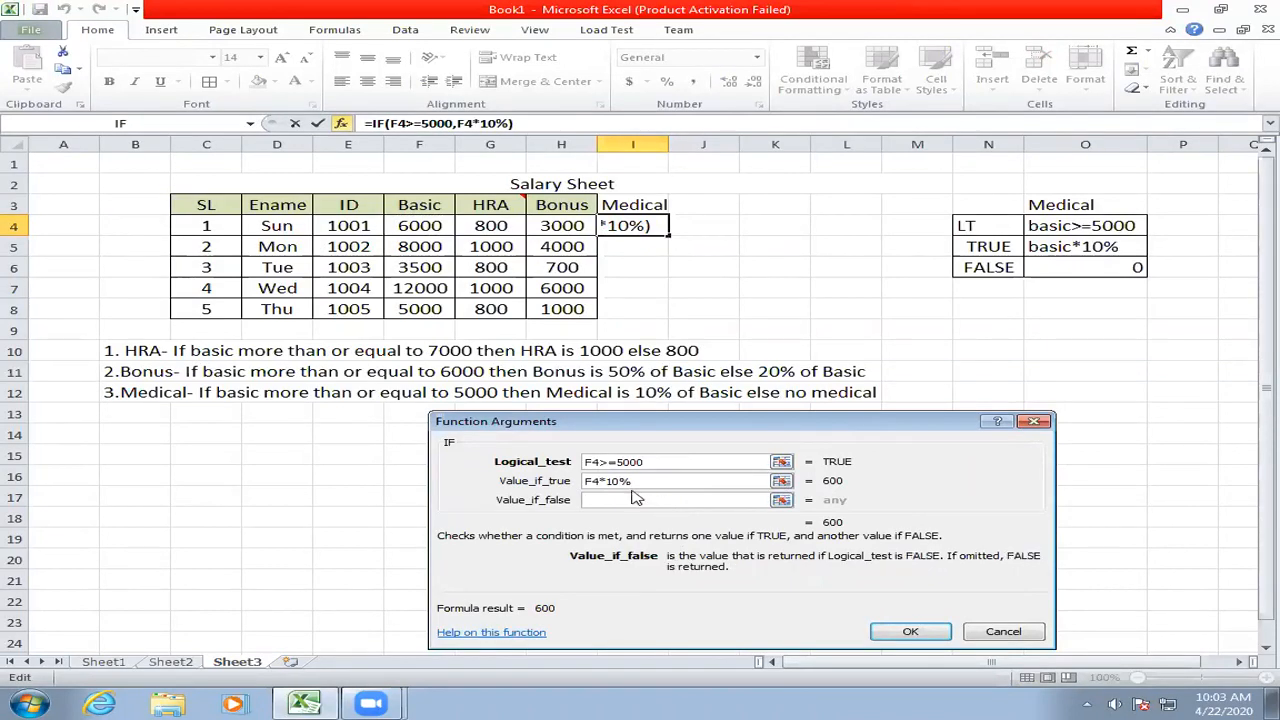
type("no")
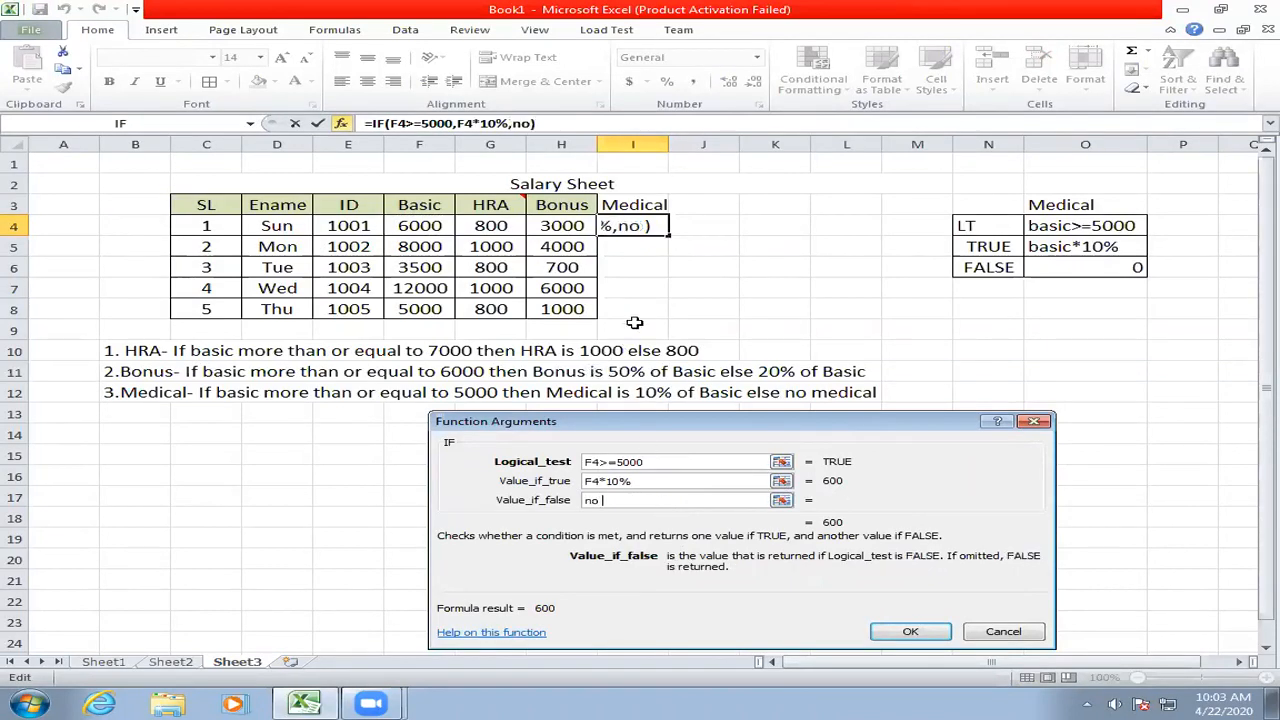
key("BackSpace")
key("BackSpace")
key("BackSpace")
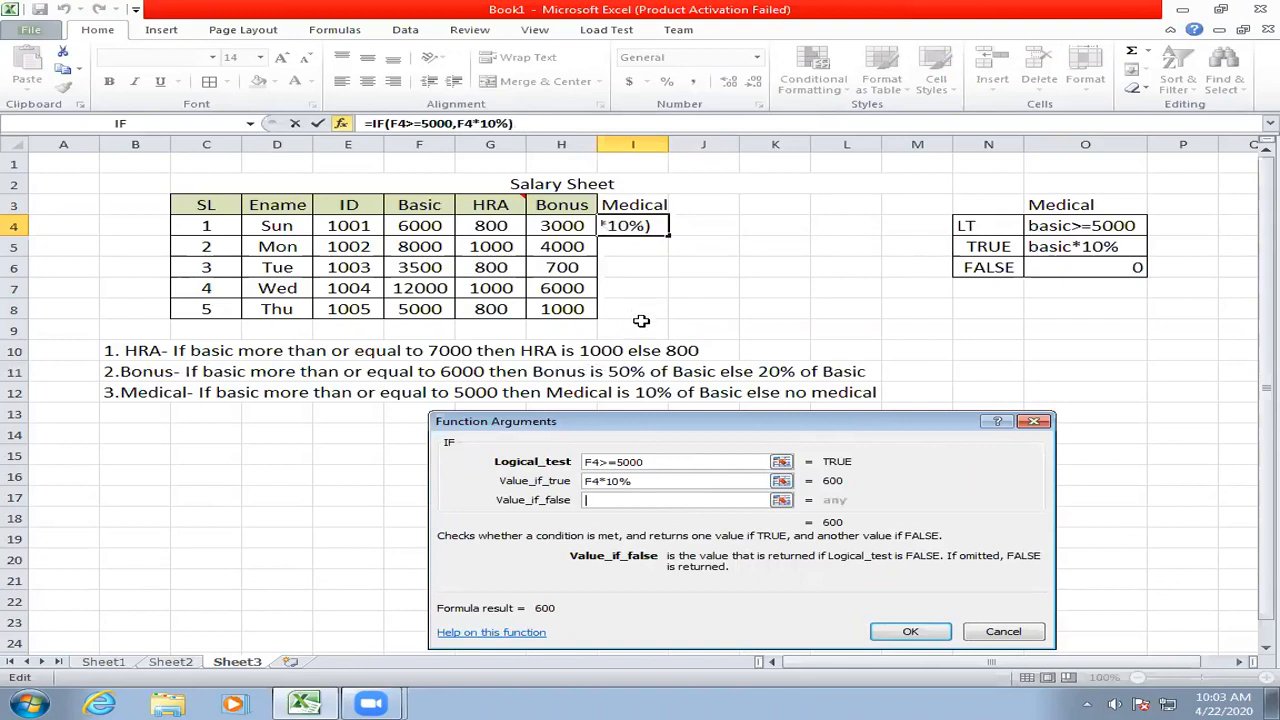
type("0")
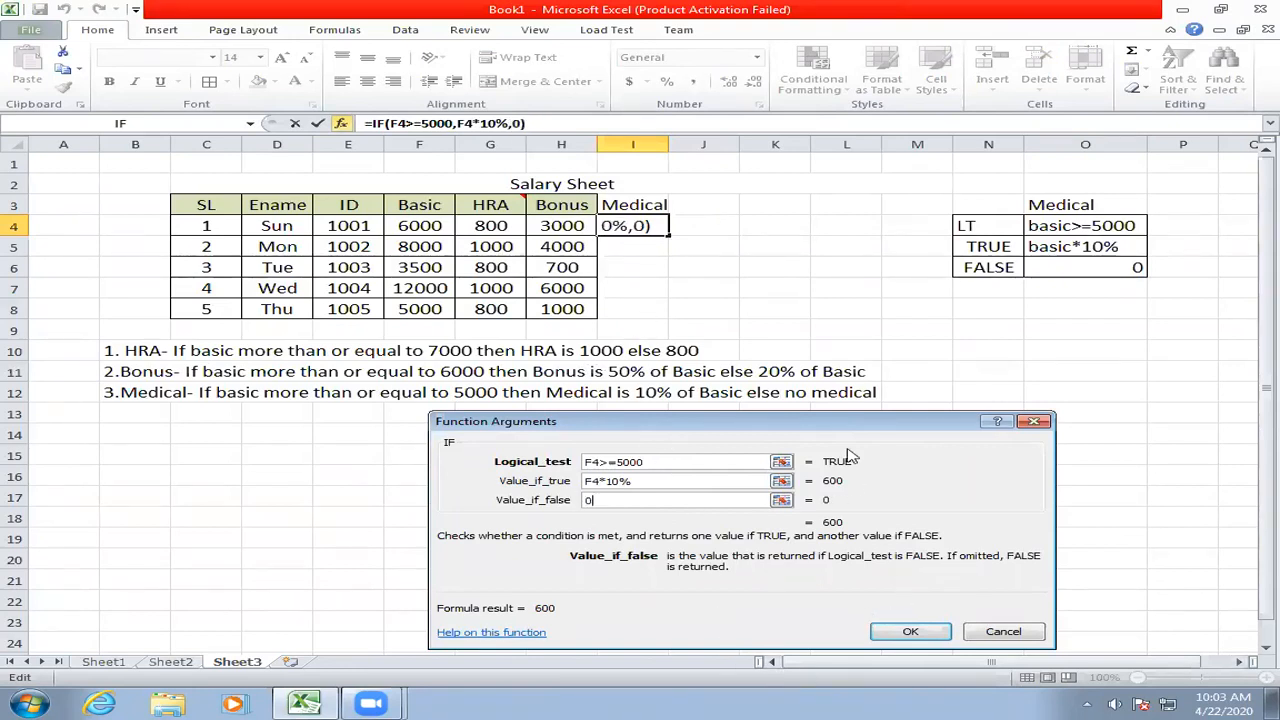
left_click(910, 631)
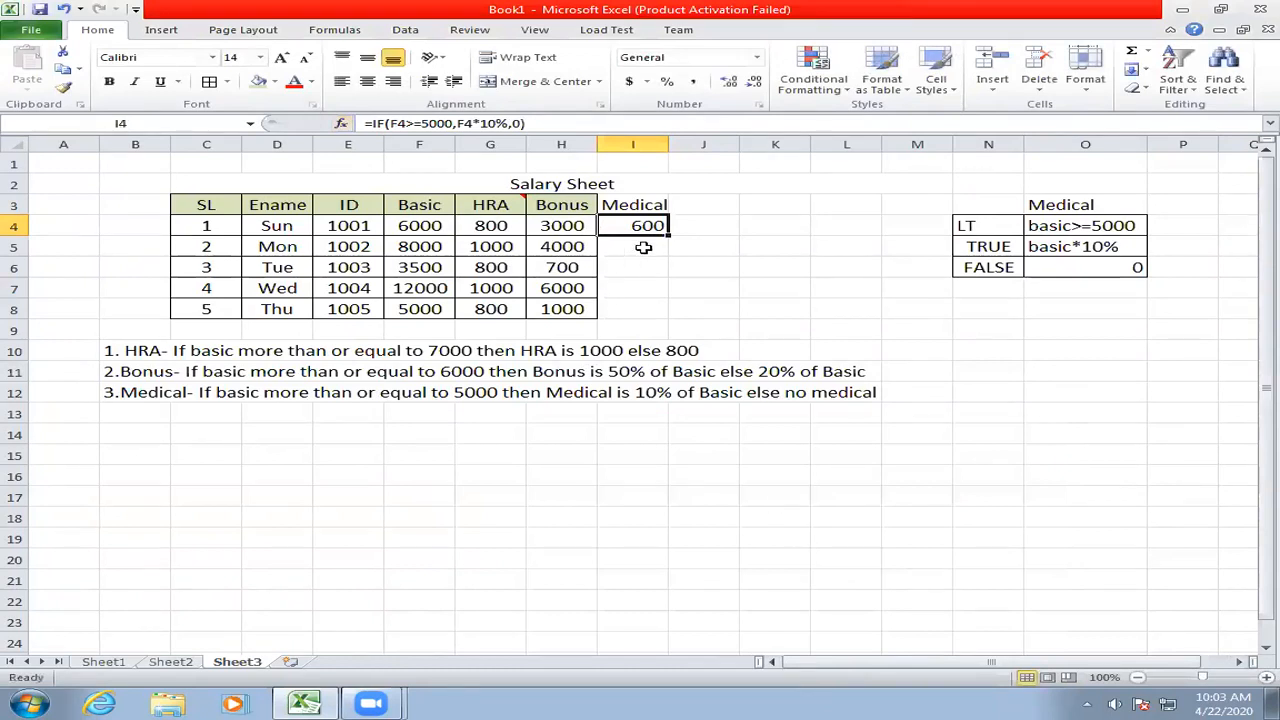
- Fill the Medical formula from I4 down to I8, and select the ID cell E5
left_click_drag(668, 231, 668, 312)
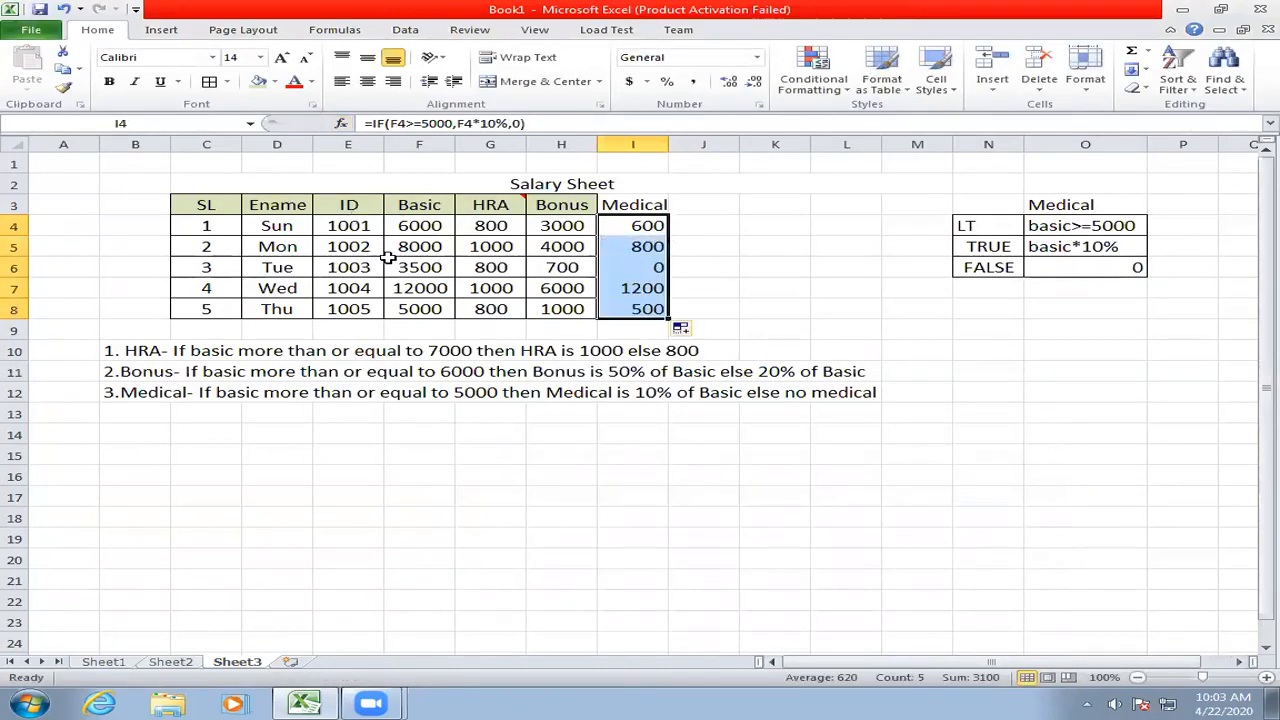
left_click(322, 232)
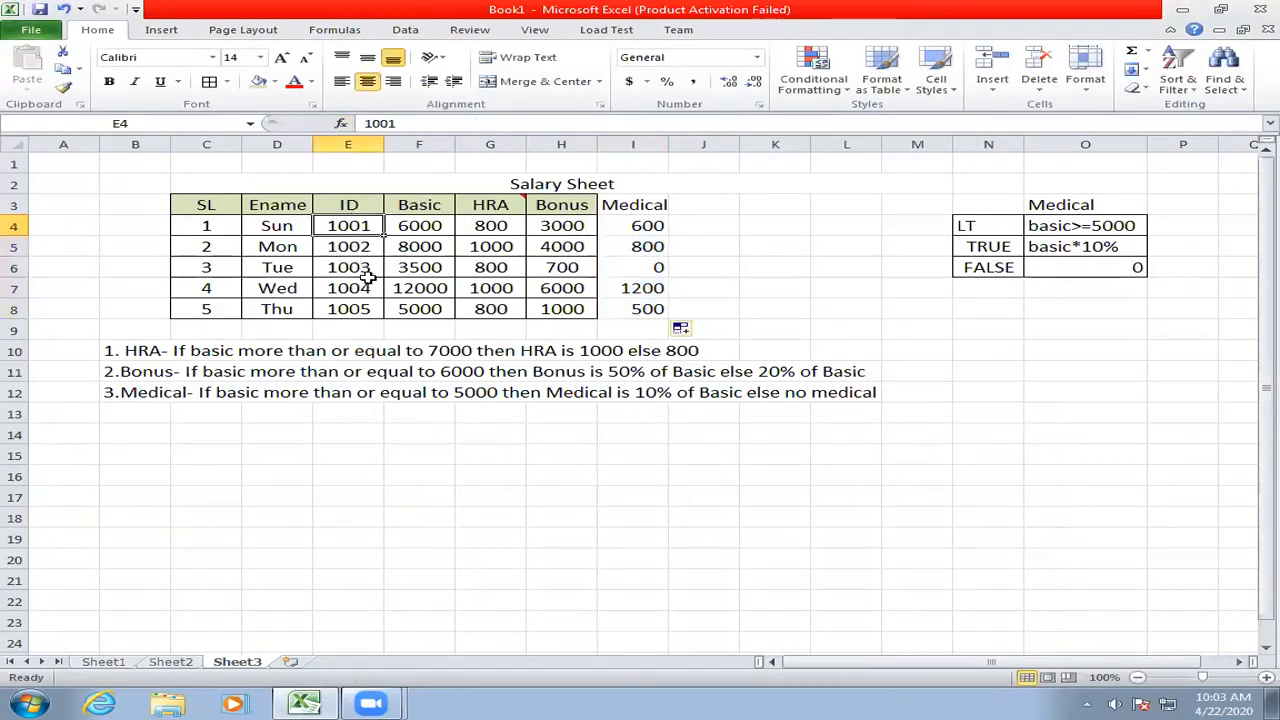
left_click(352, 247)
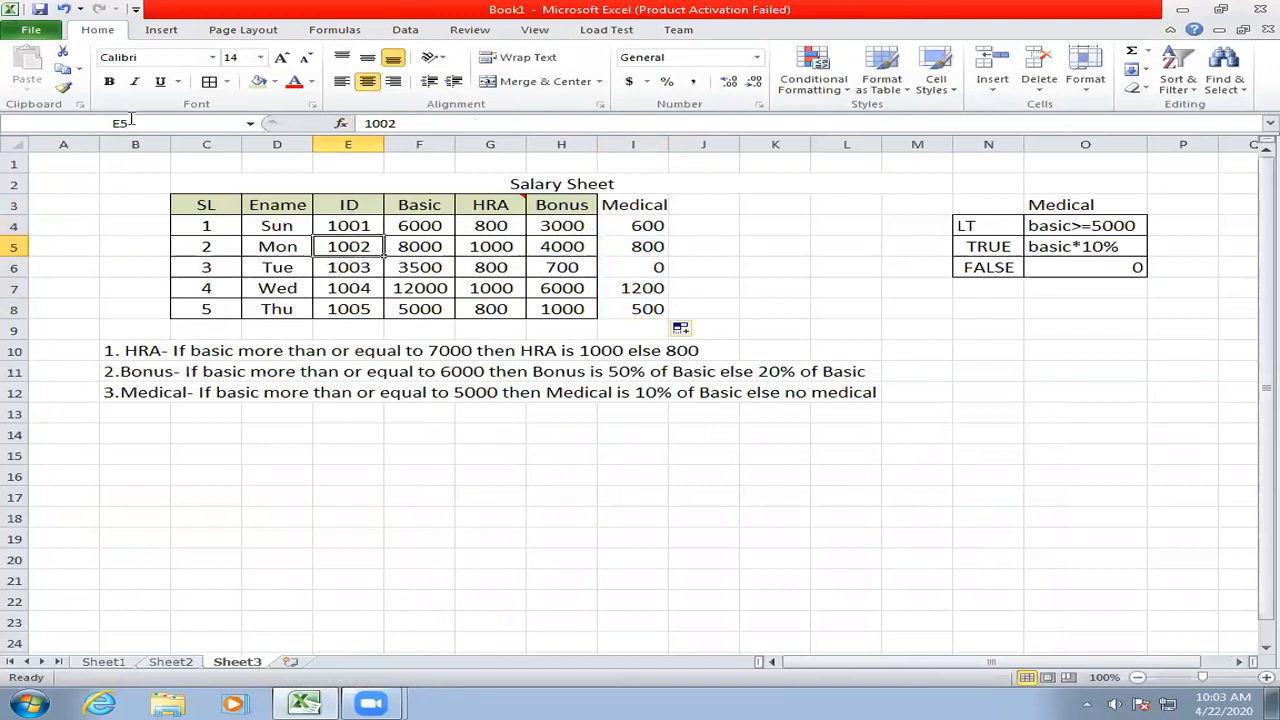
- Copy the formatting of ID cell E5 to I3:I8, and the Bonus header's formatting to the Medical header I3
left_click(62, 88)
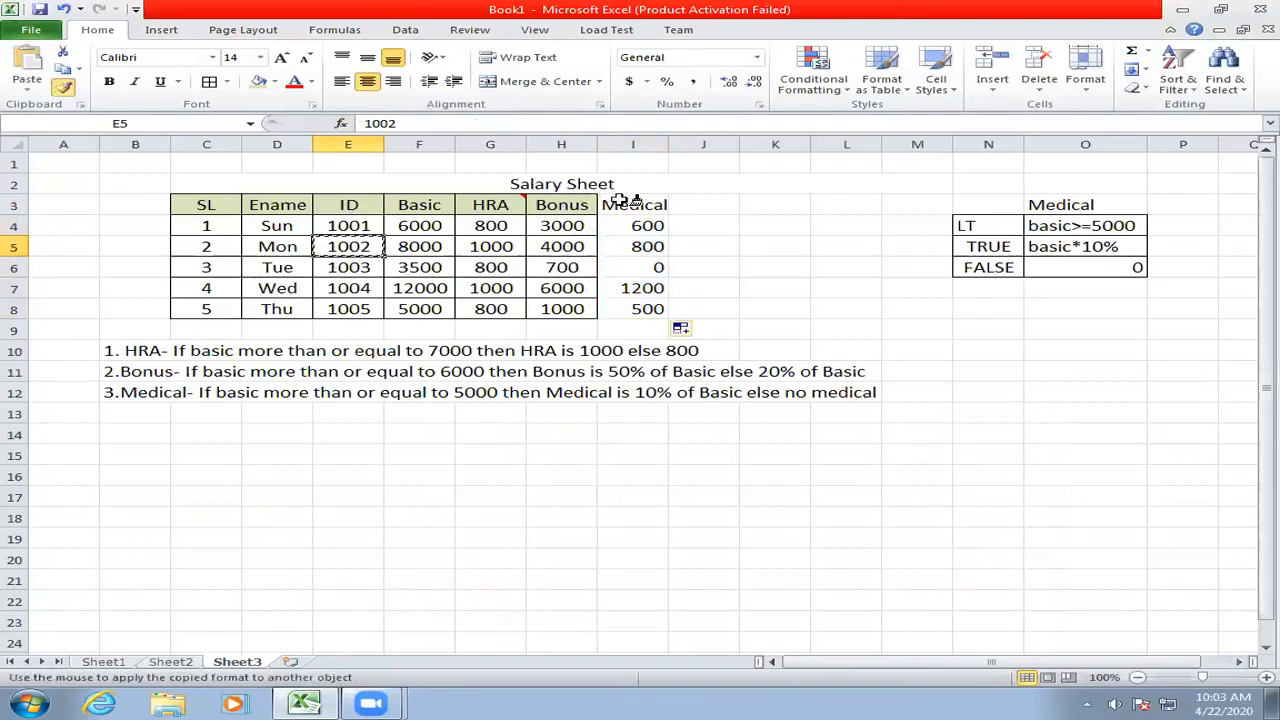
left_click_drag(620, 204, 637, 308)
left_click(654, 245)
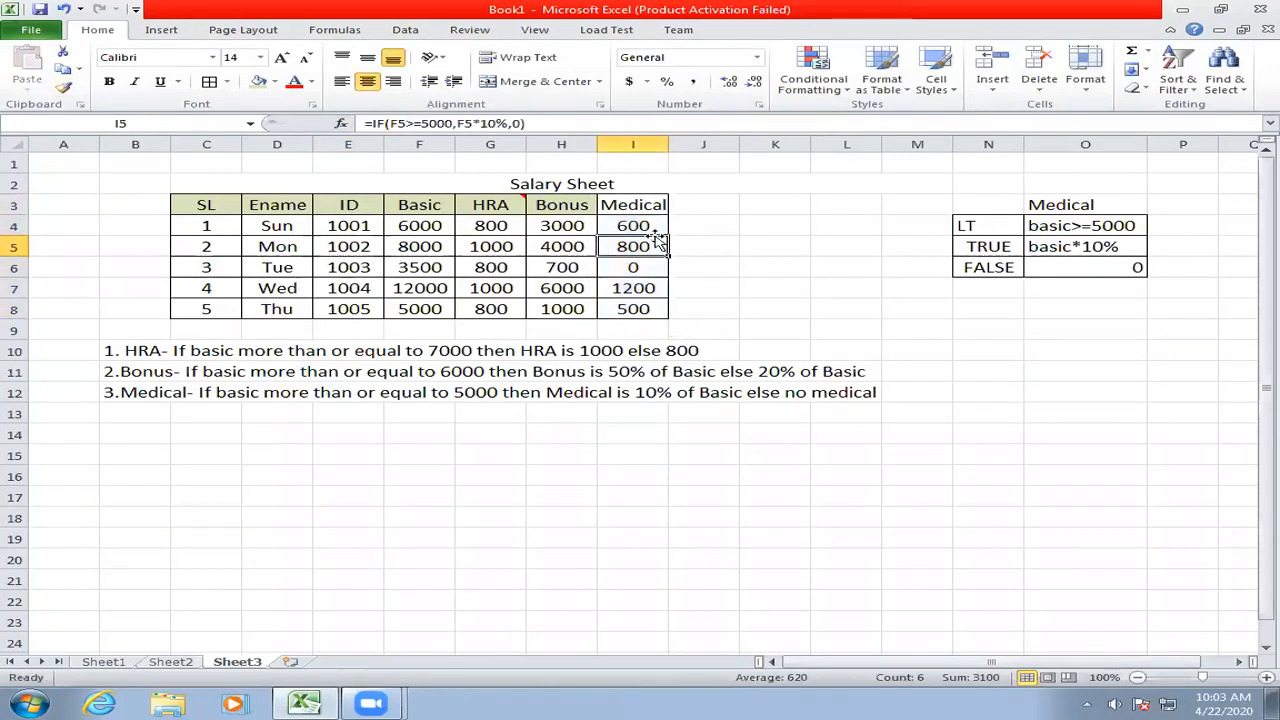
left_click(557, 207)
left_click(62, 88)
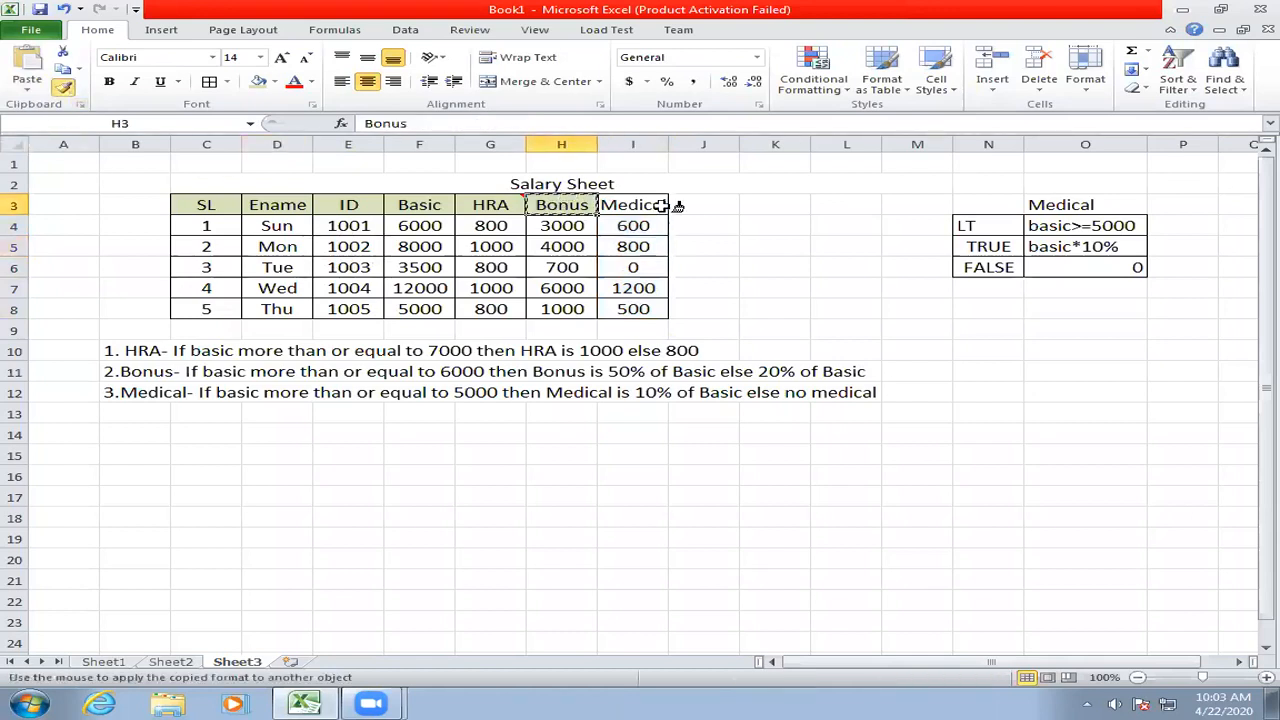
left_click(651, 204)
- Enter the column header WH in J3, next to Medical
left_click(703, 208)
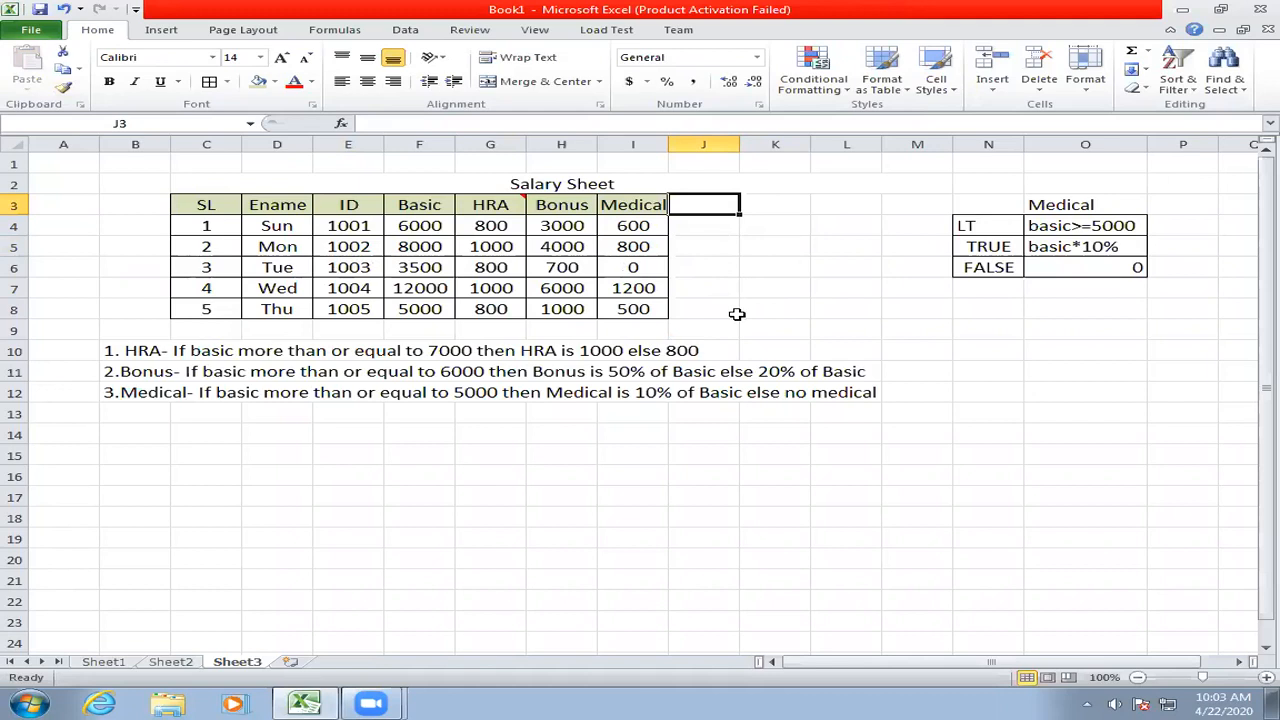
type("WH")
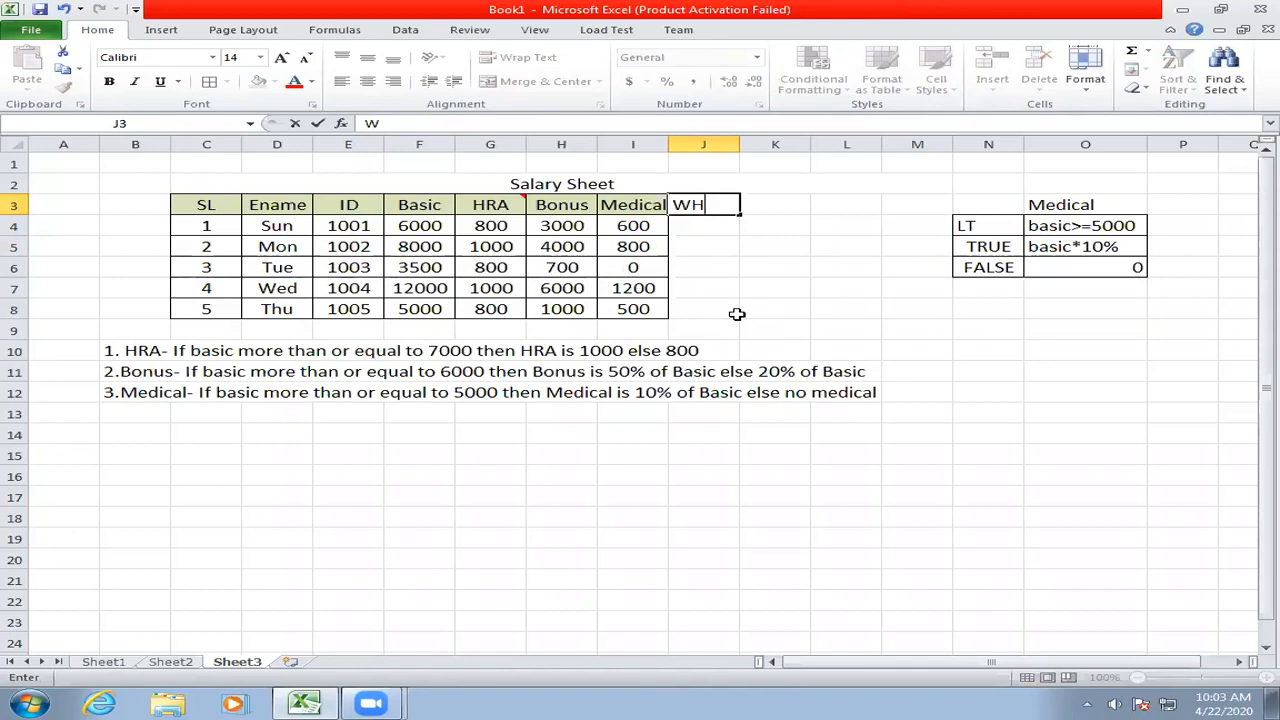
left_click(719, 270)
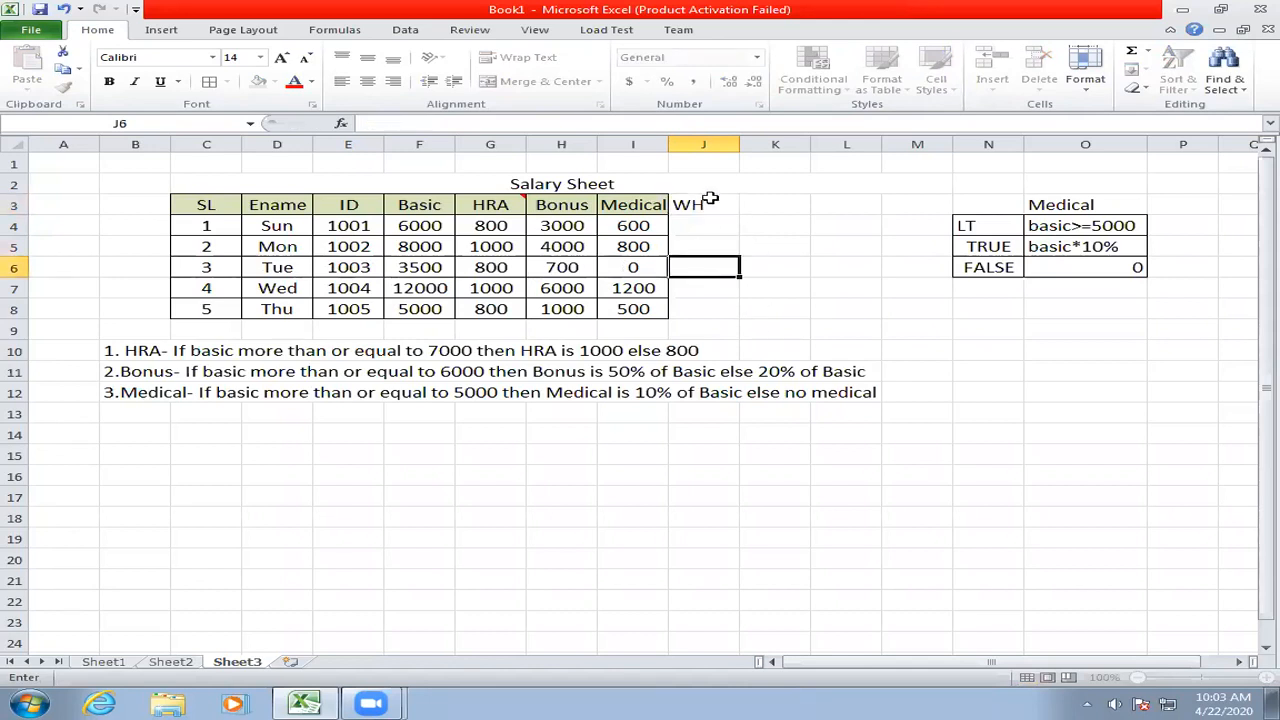
- Add a comment reading "Working Hour" to the WH header J3, replacing the author name, and shrink its box to fit the text
right_click(705, 203)
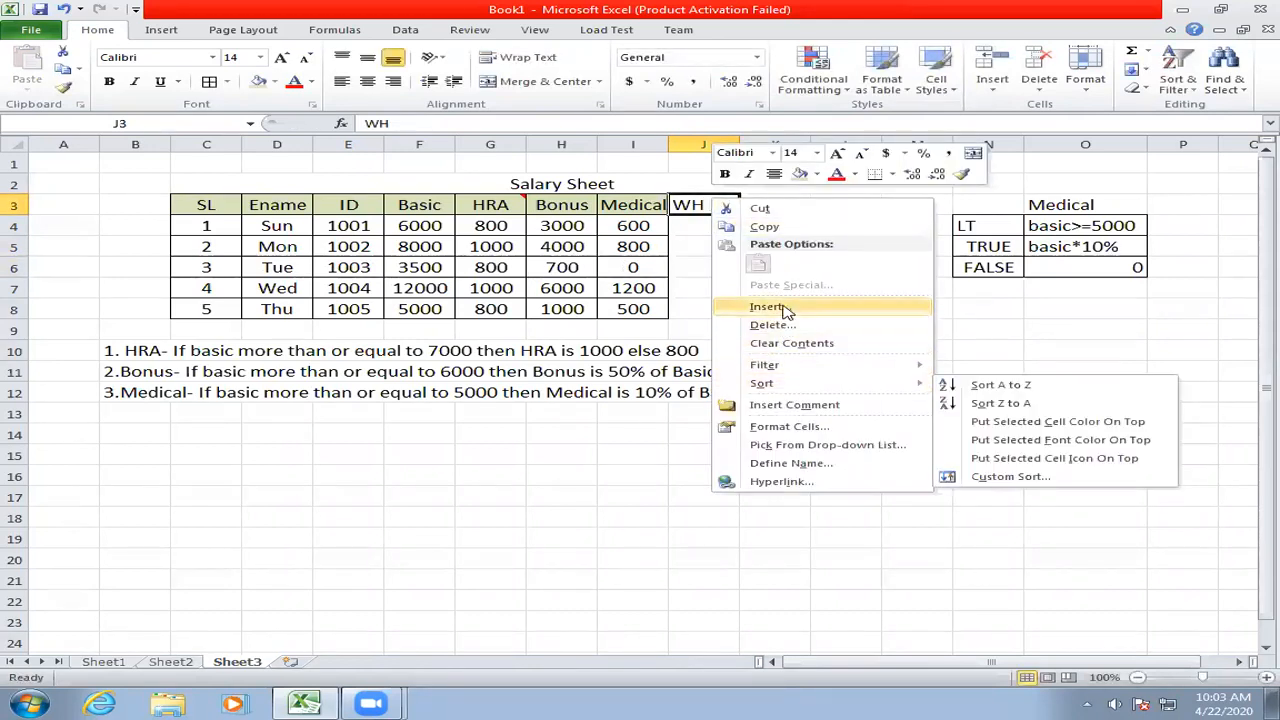
left_click(808, 404)
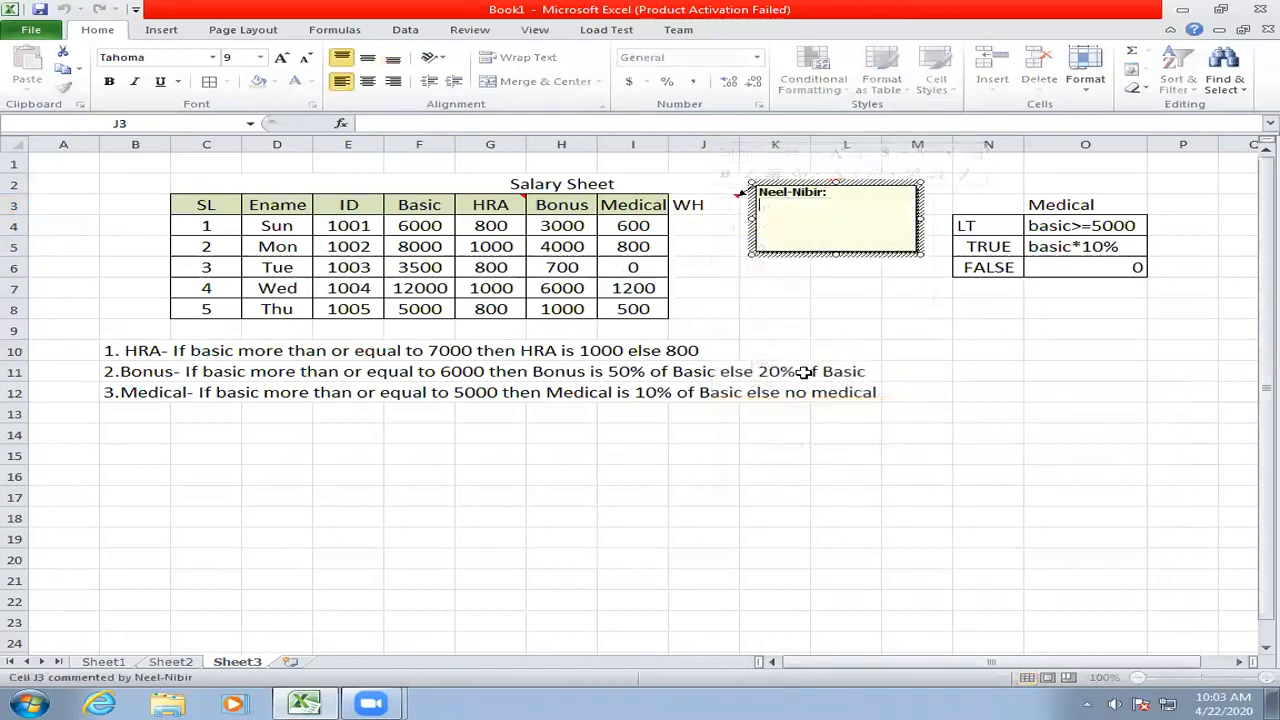
left_click_drag(838, 195, 745, 190)
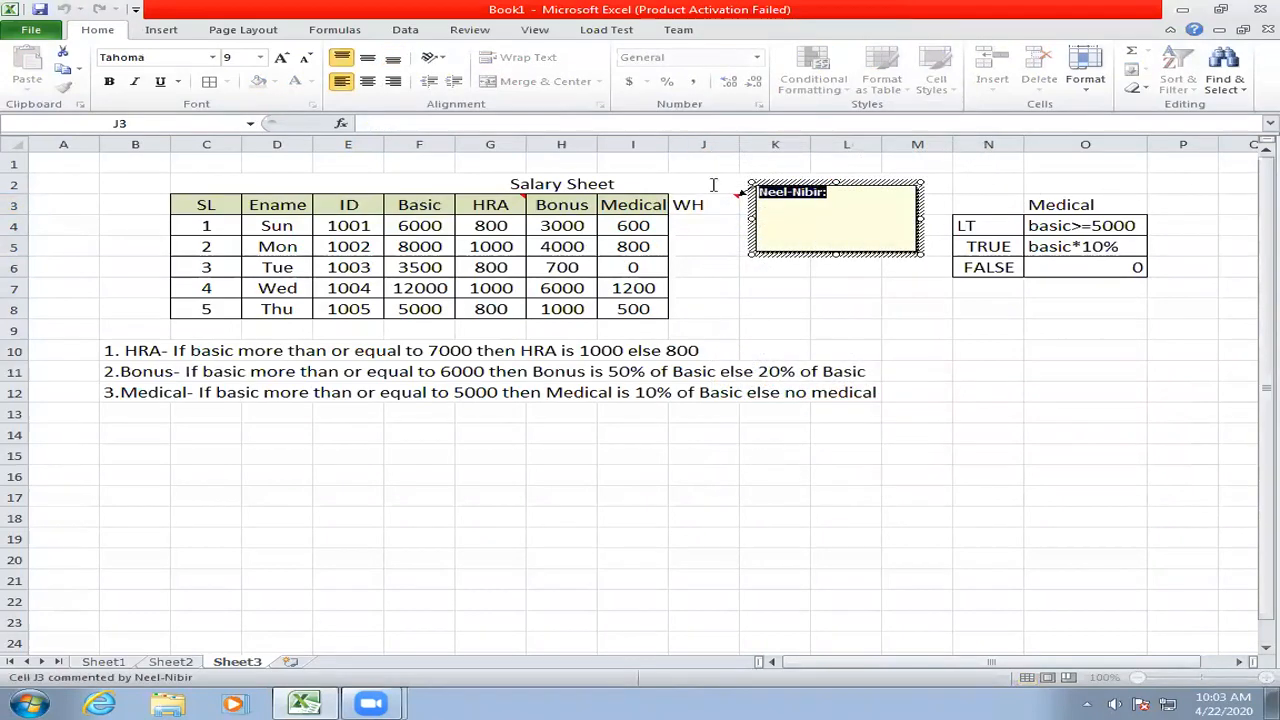
type("w")
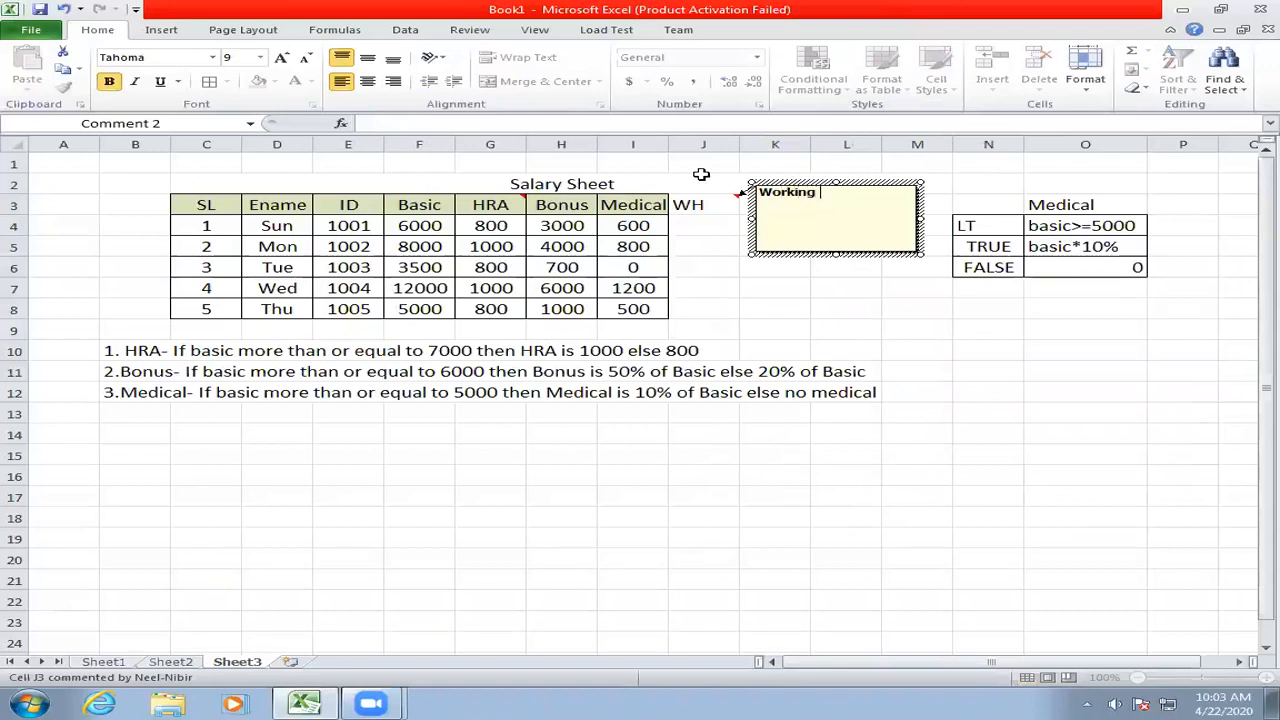
left_click(925, 255)
left_click_drag(881, 204, 880, 205)
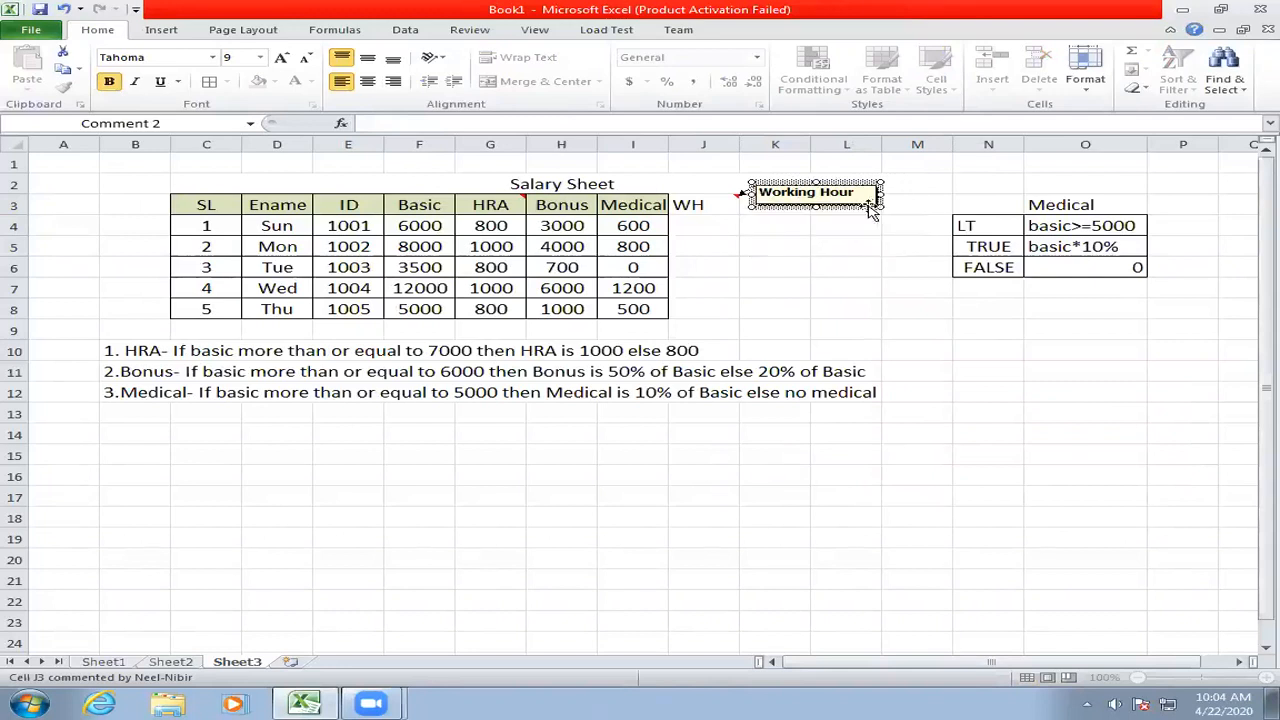
left_click(714, 229)
mouse_move(708, 208)
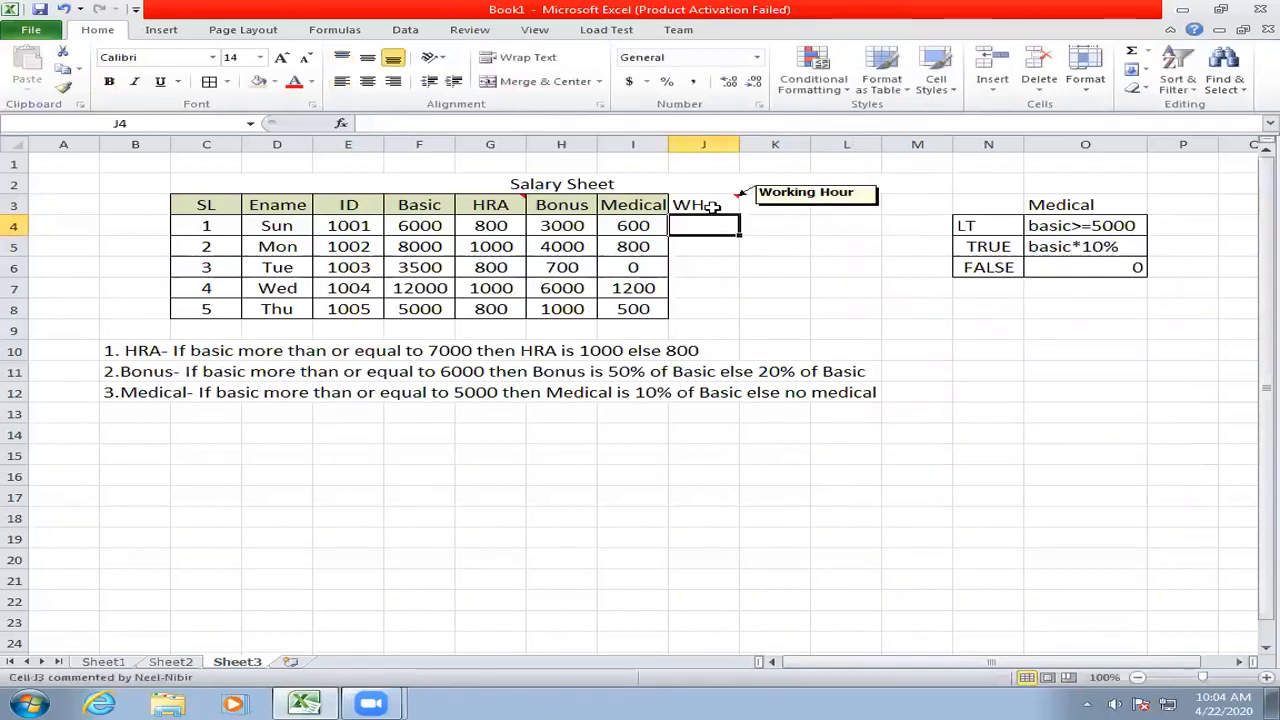
- Enter the working hours 12, 5, 8, 10 and 13 in J4:J8 under WH
type("12")
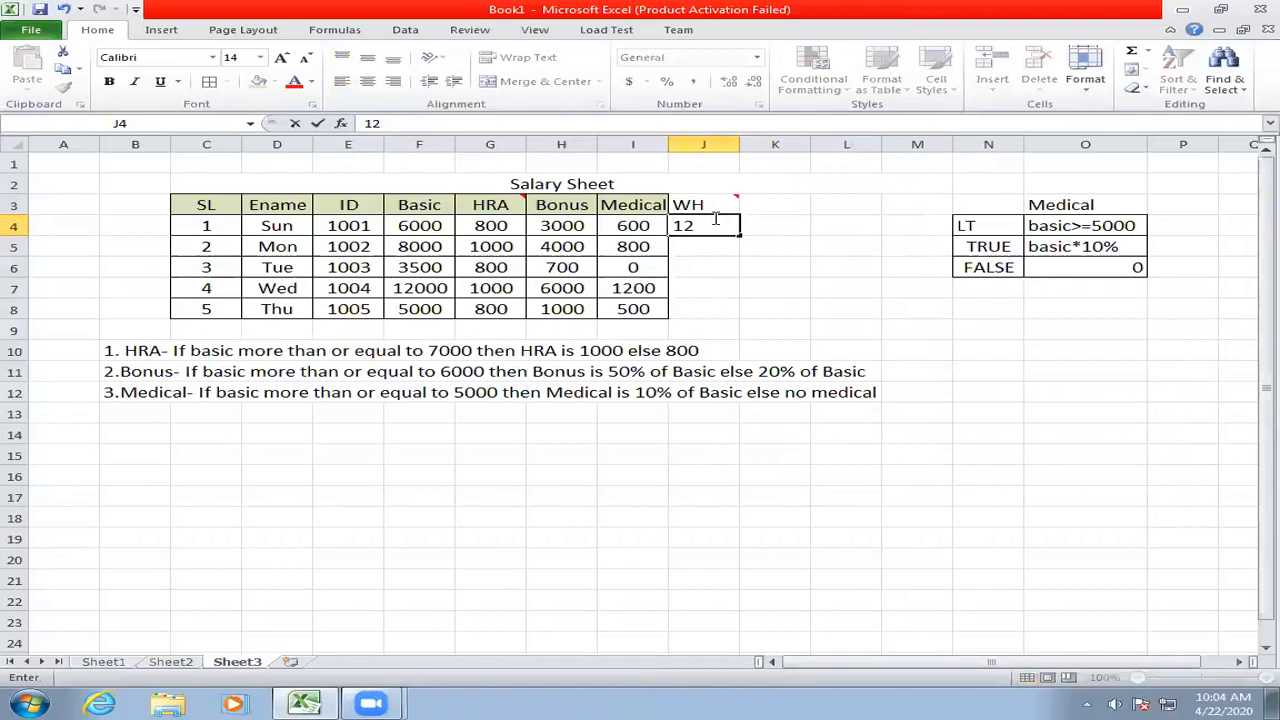
key("Return")
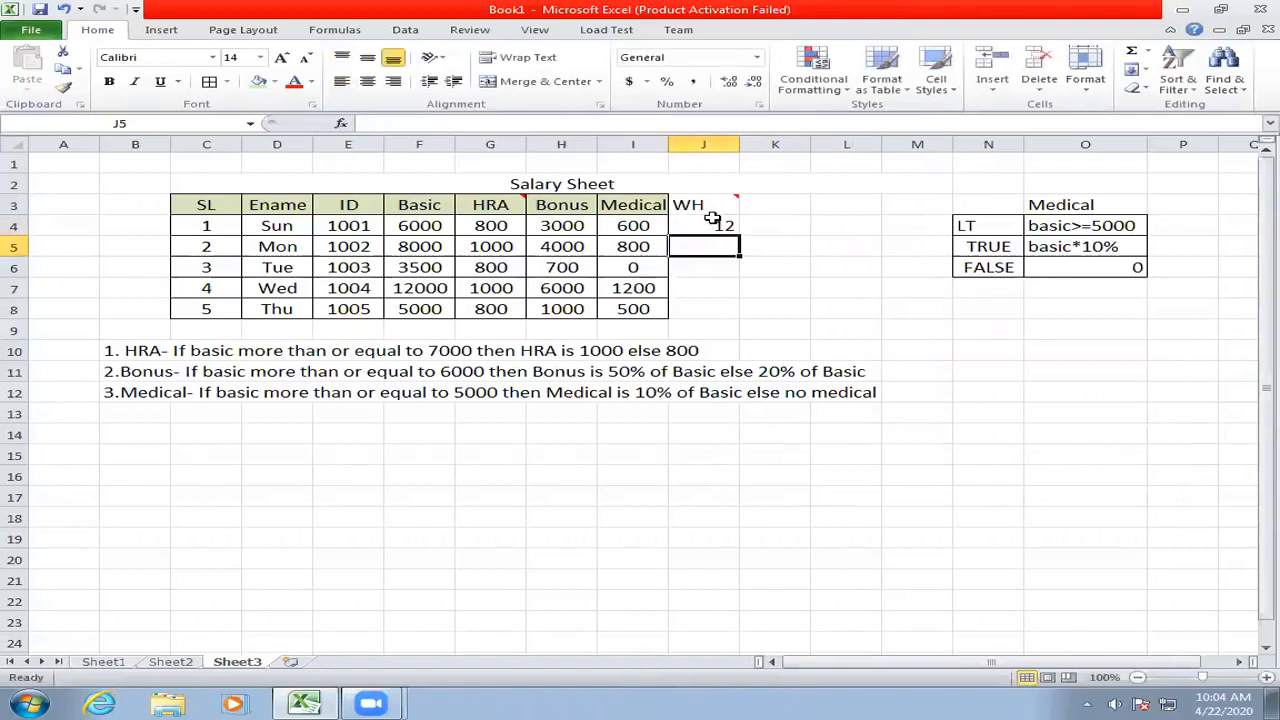
type("5")
key("Return")
type("8")
key("Return")
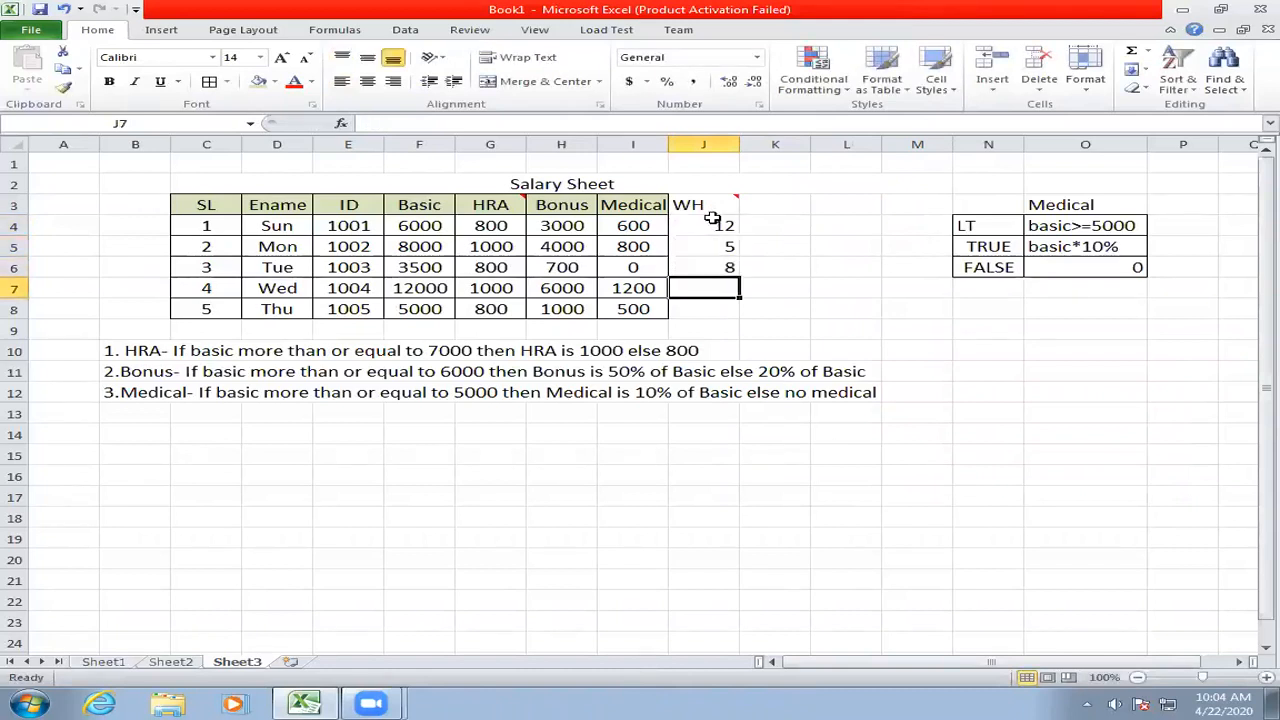
type("10")
key("Return")
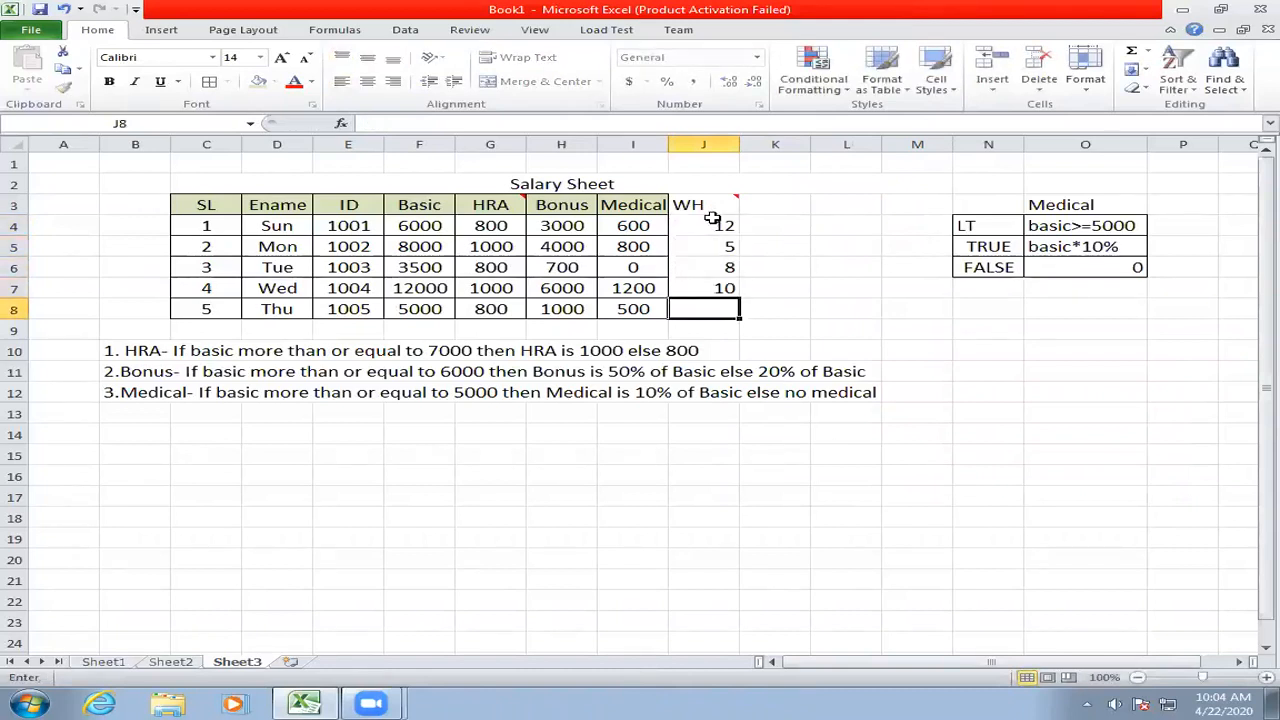
type("13")
left_click(758, 264)
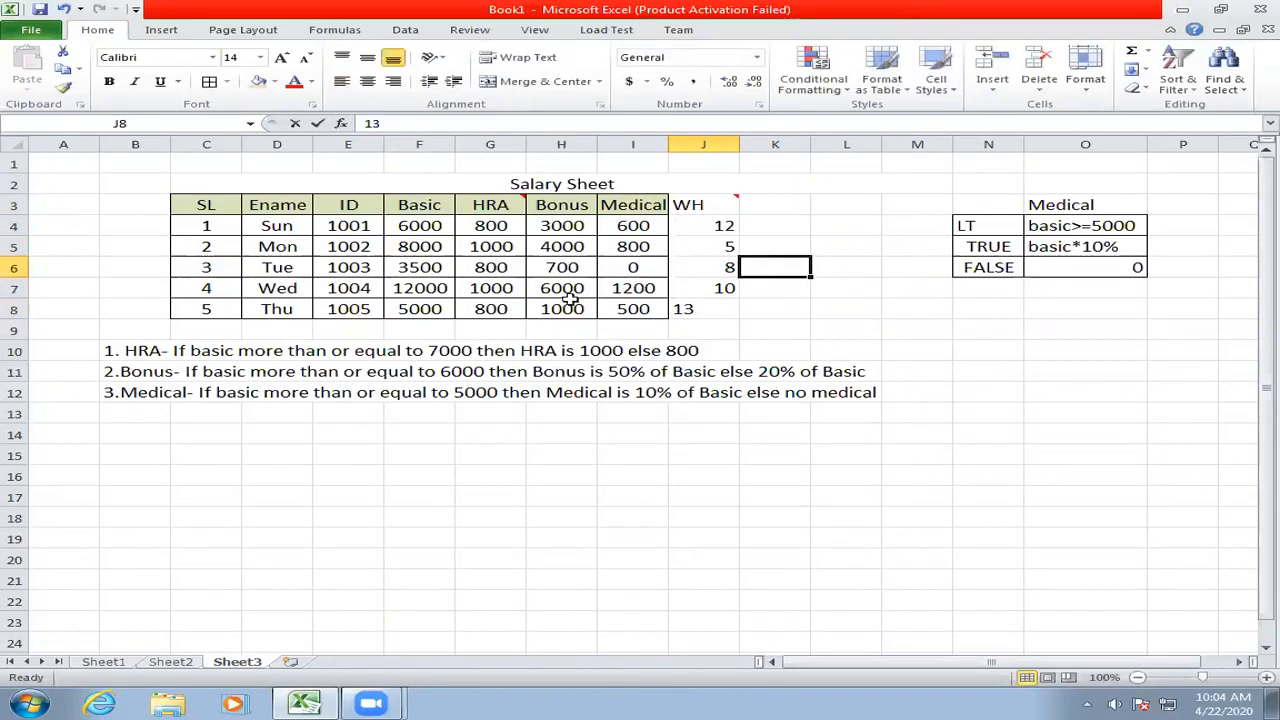
- Copy the formatting of SL cell C5 to J3:J8, and the Medical header's formatting to the WH header J3
left_click(206, 246)
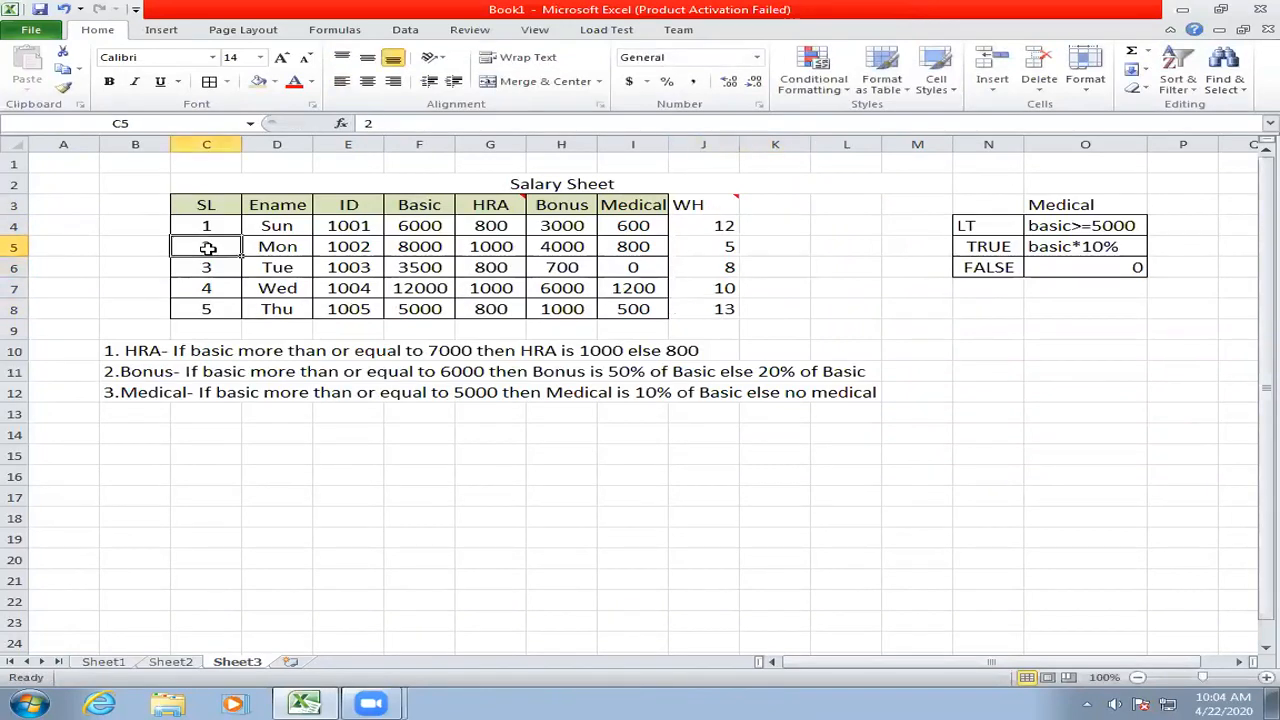
left_click(62, 86)
left_click_drag(735, 210, 728, 316)
left_click(790, 266)
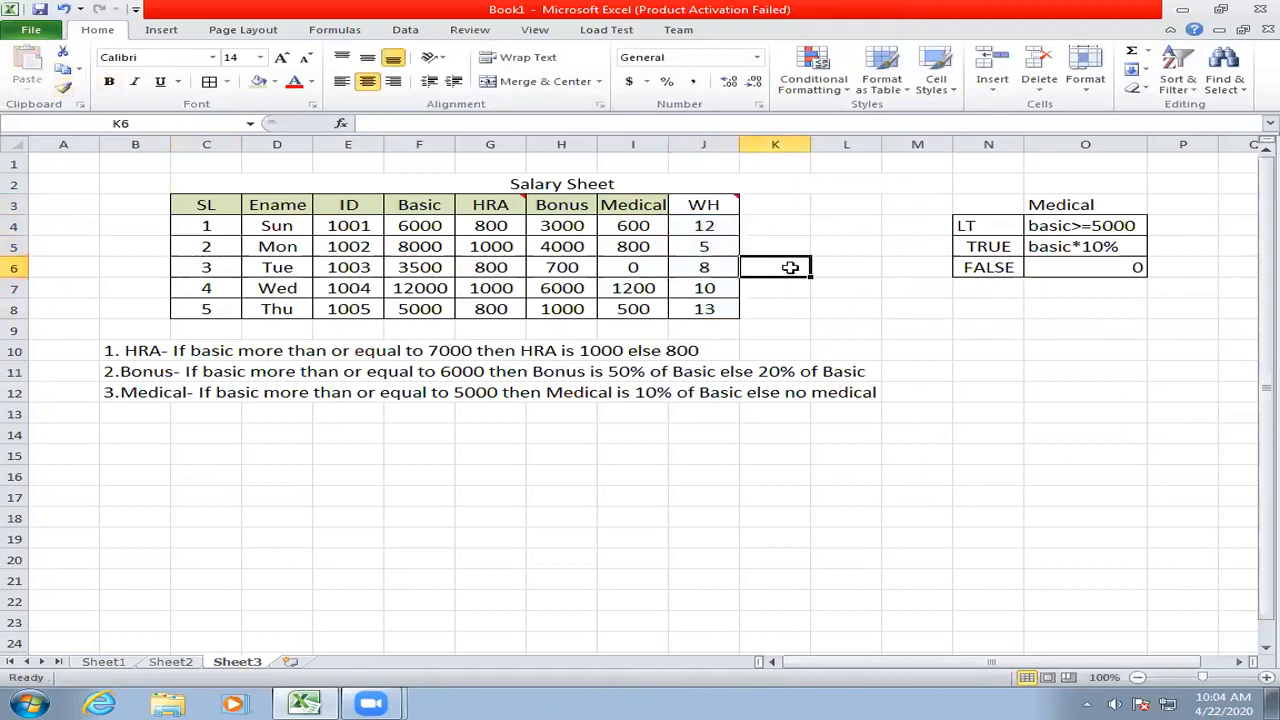
left_click(648, 207)
left_click(62, 86)
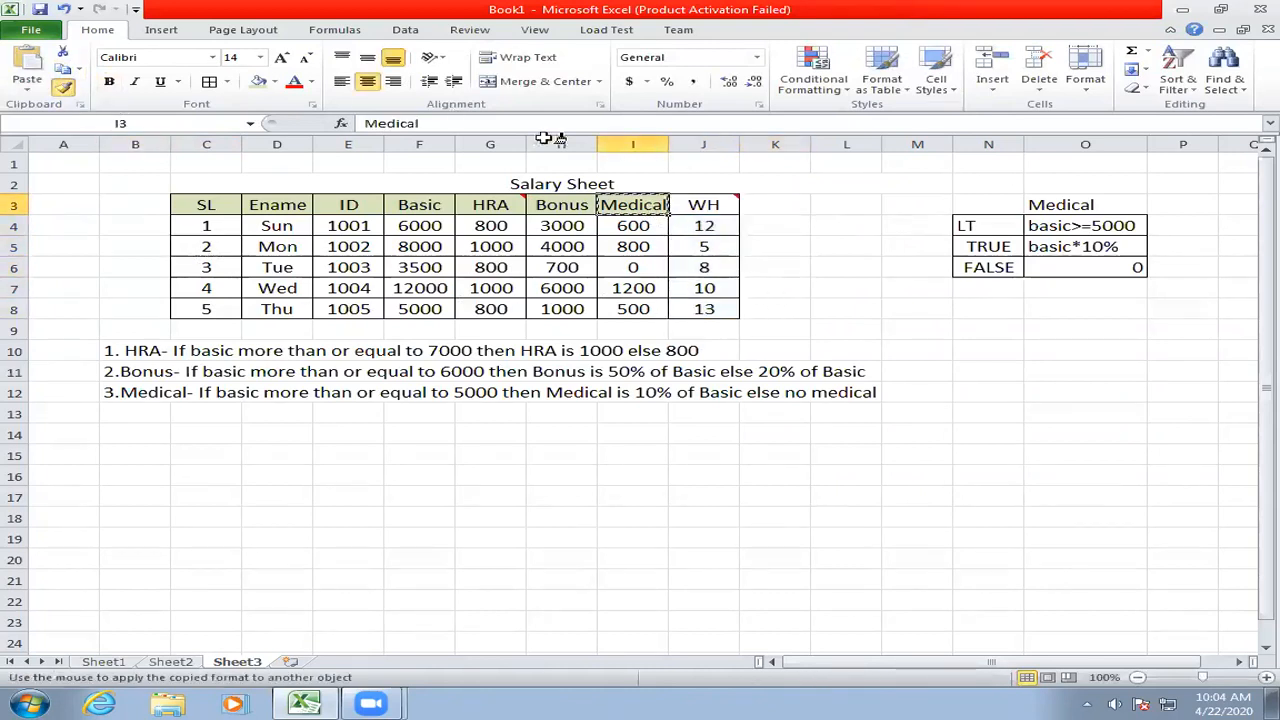
left_click(715, 205)
- Enter the column header OT in K3, next to WH
left_click(806, 206)
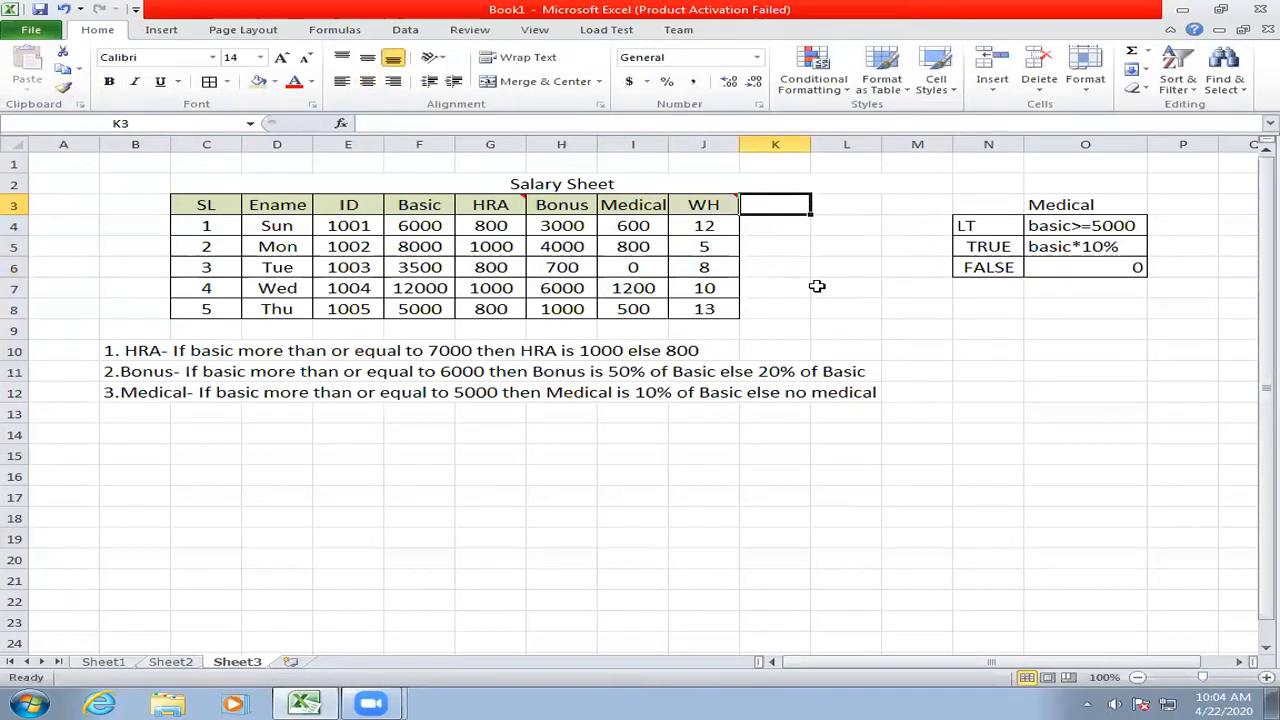
type("OT")
left_click(817, 286)
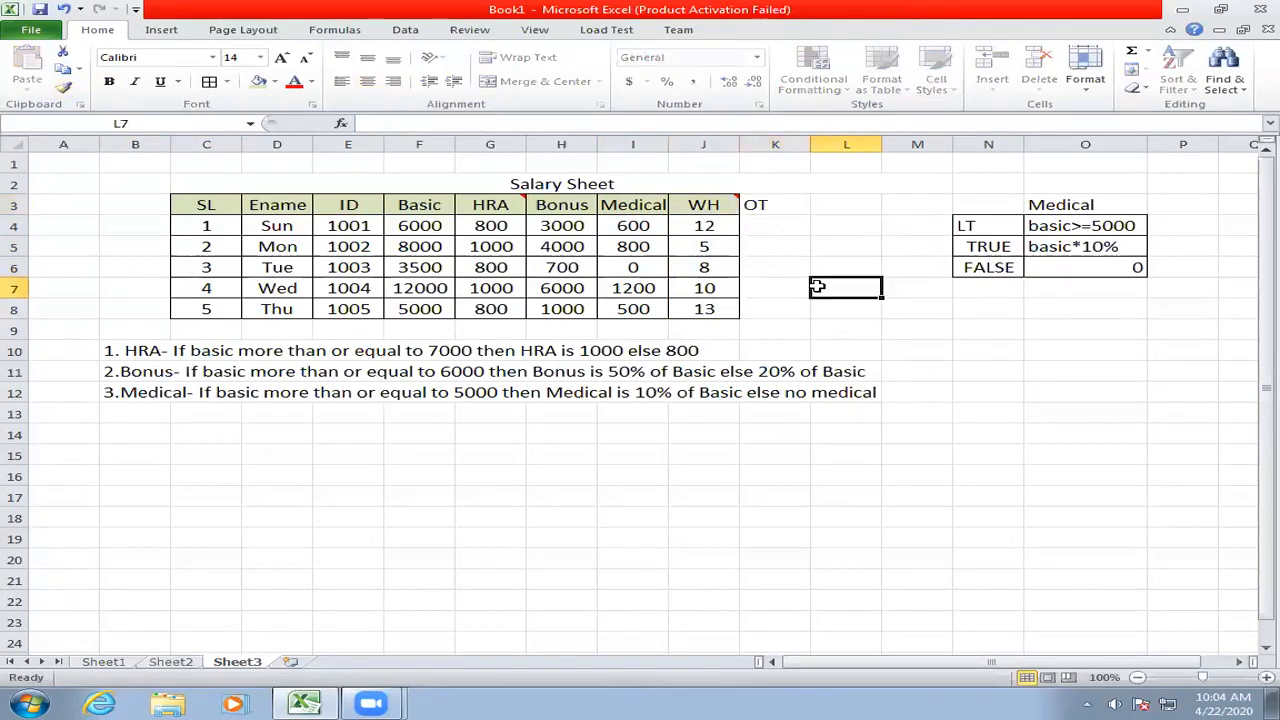
- Add a comment reading "Over Time" to the OT header K3, replacing the author name, and shrink its box
right_click(757, 210)
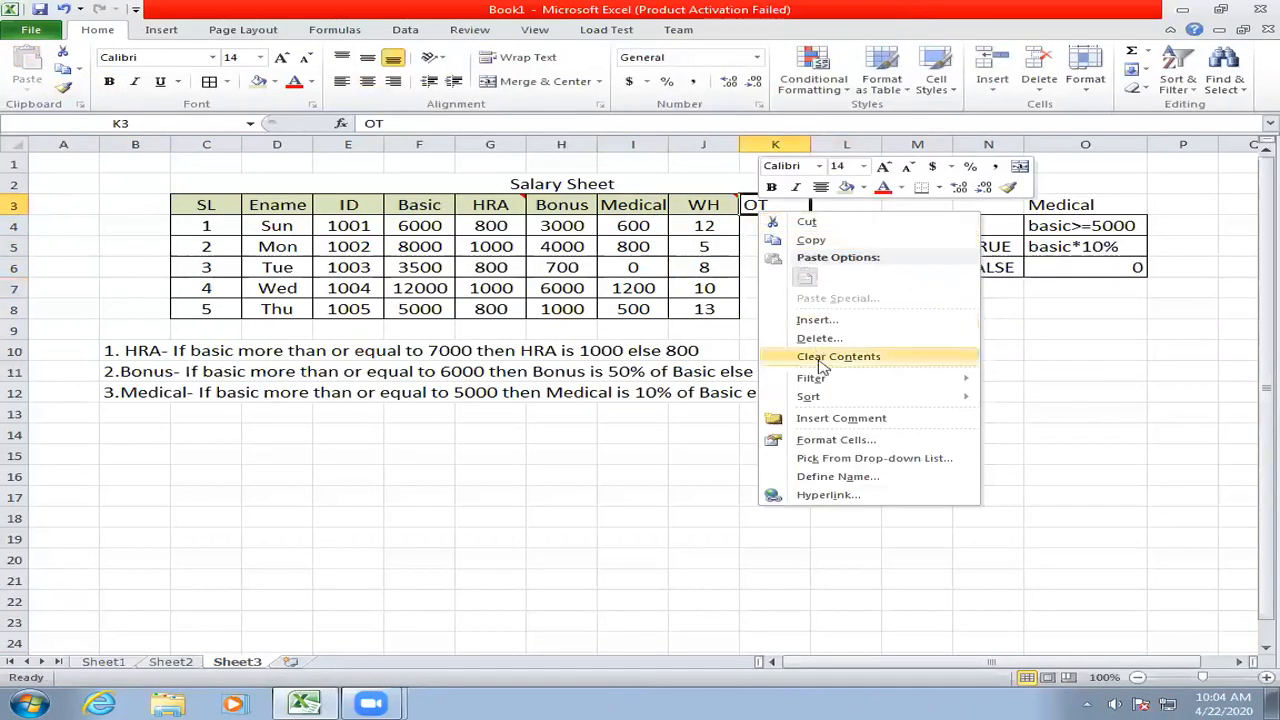
mouse_move(832, 378)
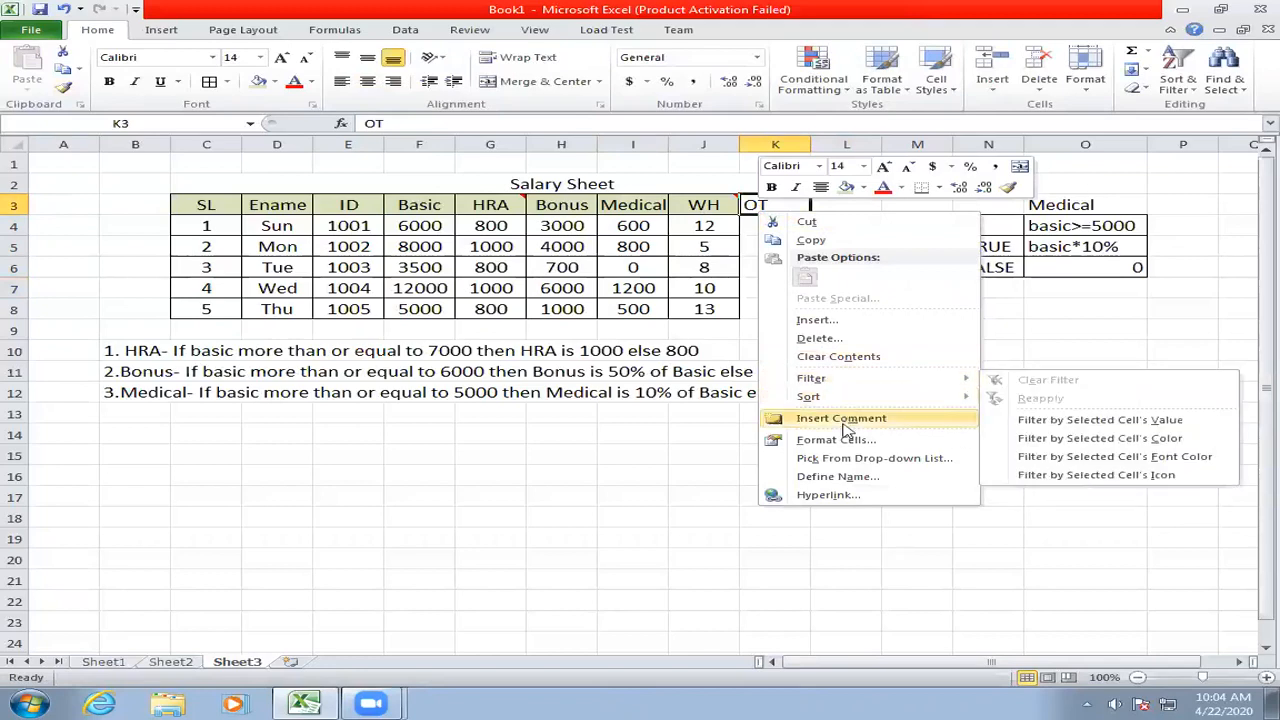
left_click(843, 418)
left_click_drag(908, 195, 786, 191)
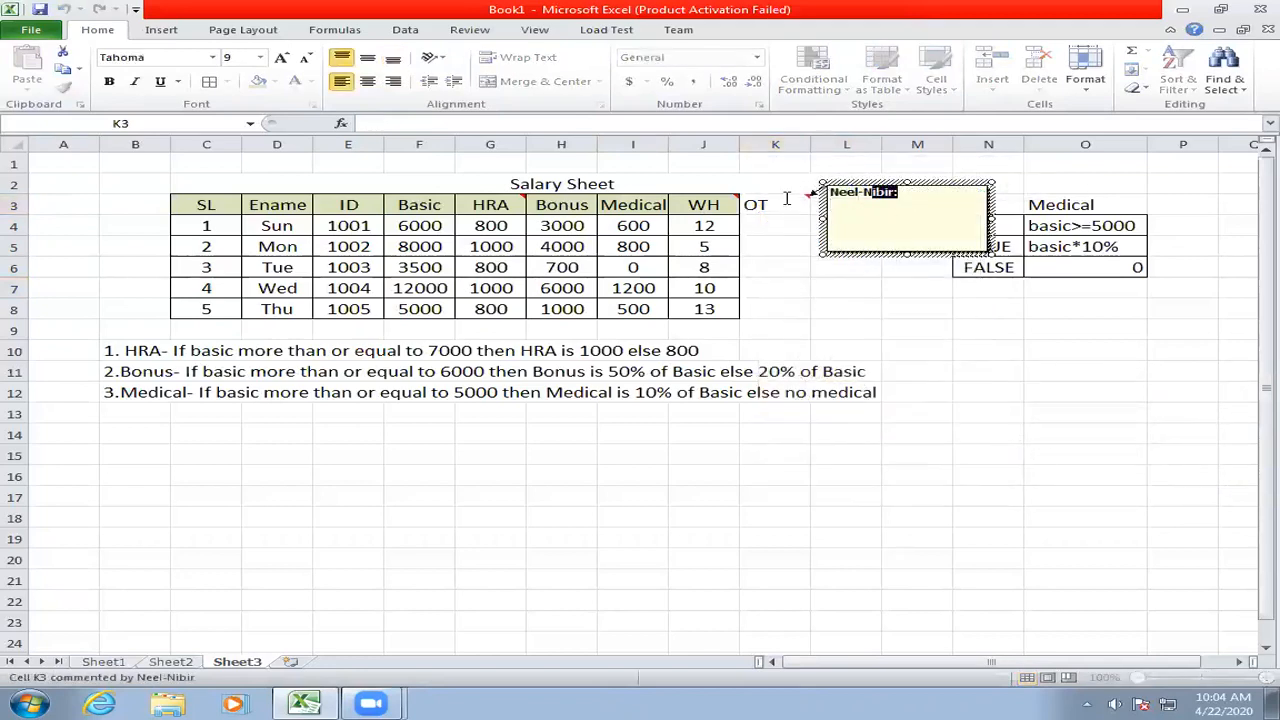
type("o")
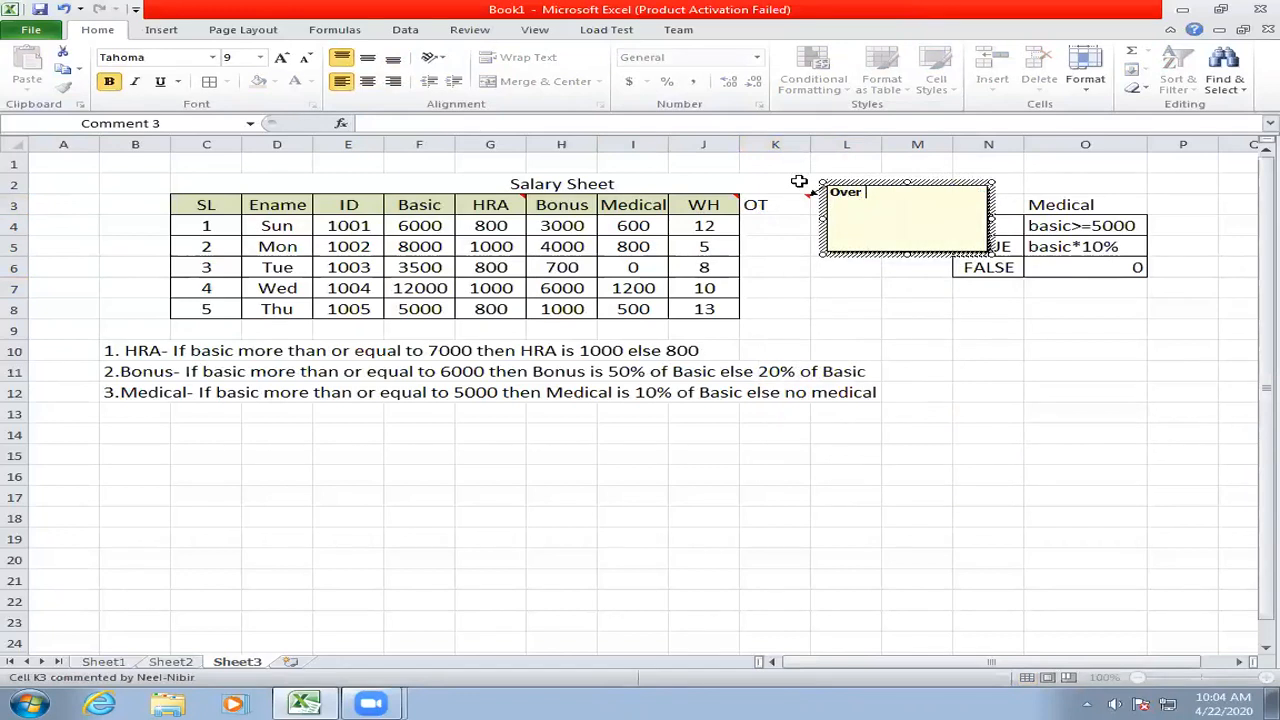
left_click(990, 253)
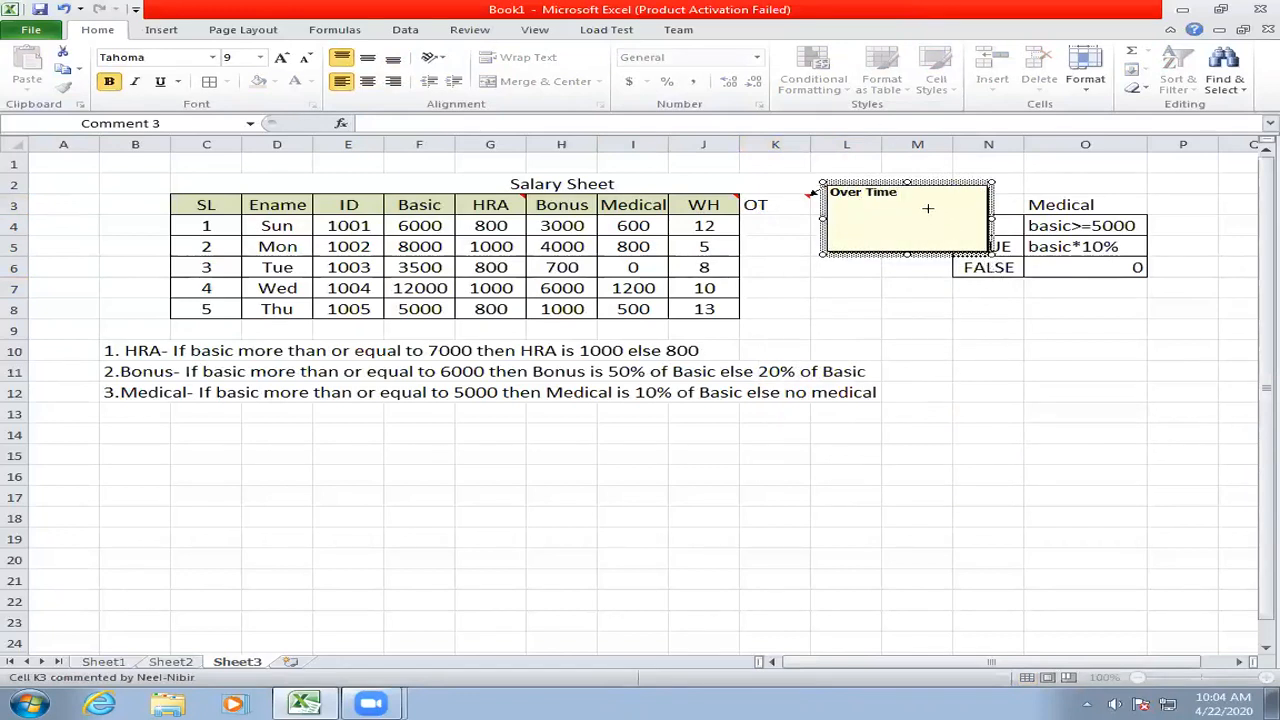
left_click_drag(928, 209, 928, 207)
left_click(840, 263)
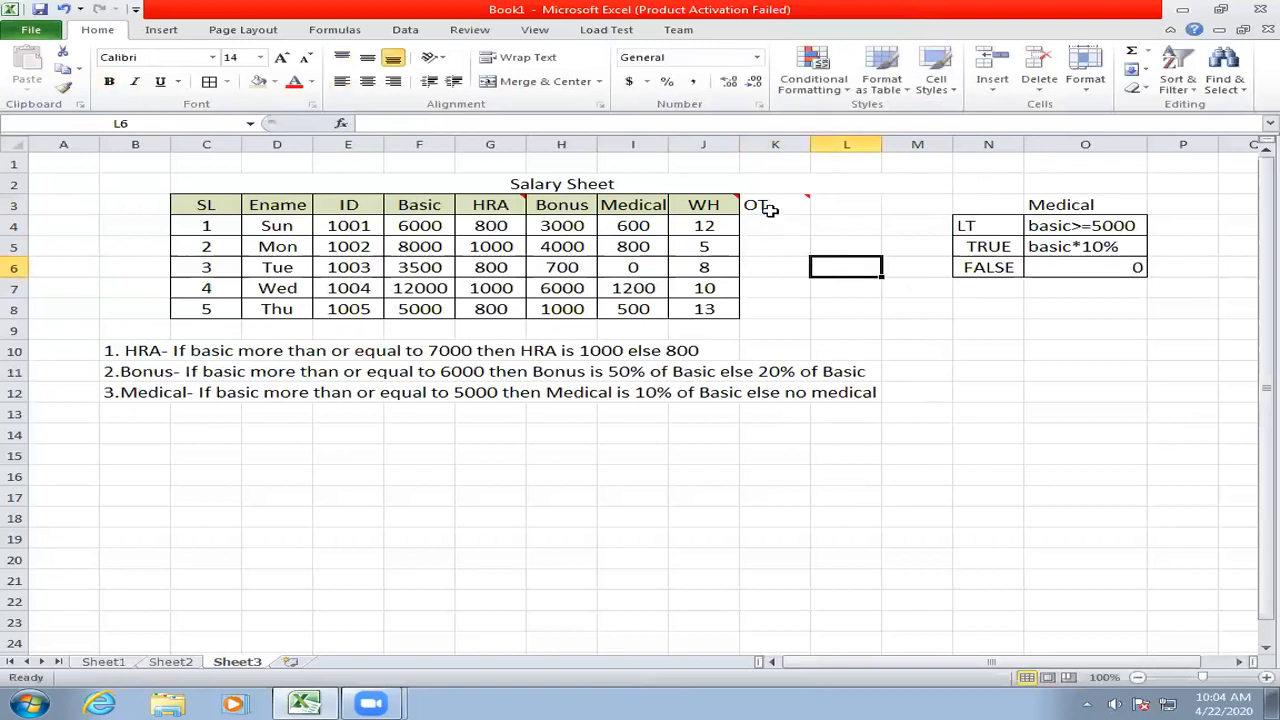
mouse_move(766, 205)
- Enter rule 4 in B13: "4. OT- If WH is more than 8 than OT is 20 Tk per hour for extra hour else no OT."
left_click(110, 415)
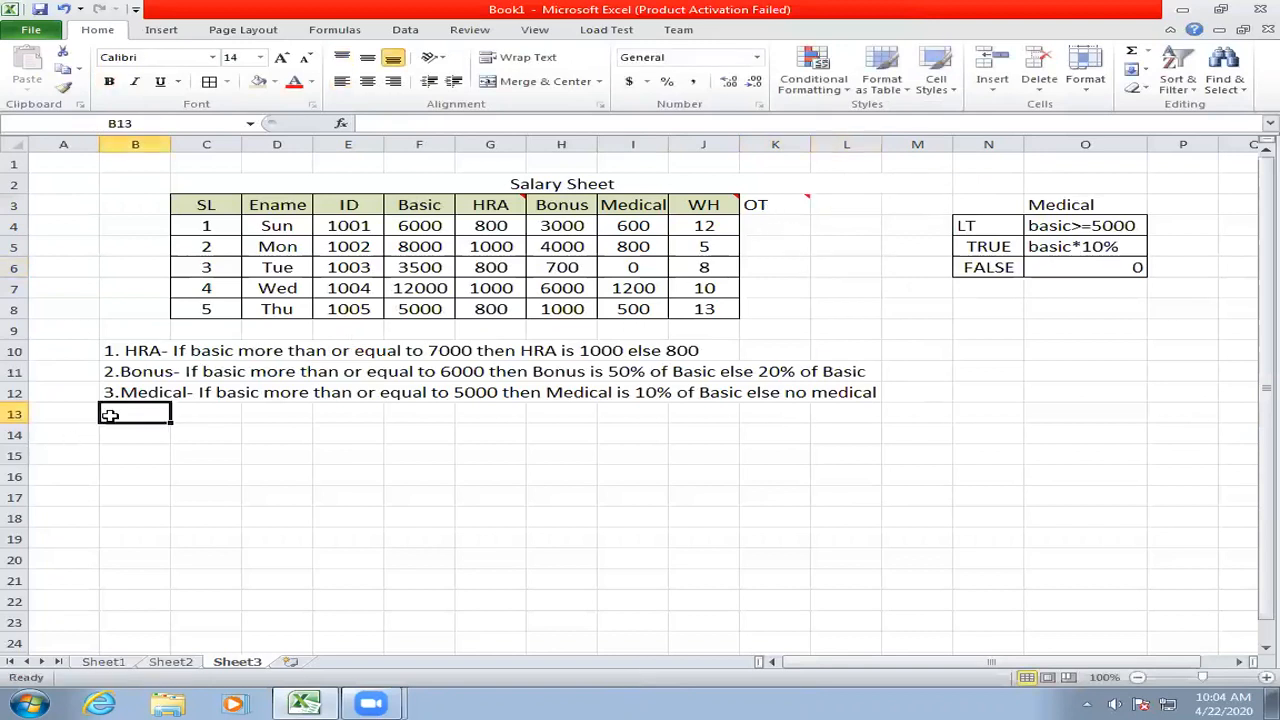
type("4. OT-")
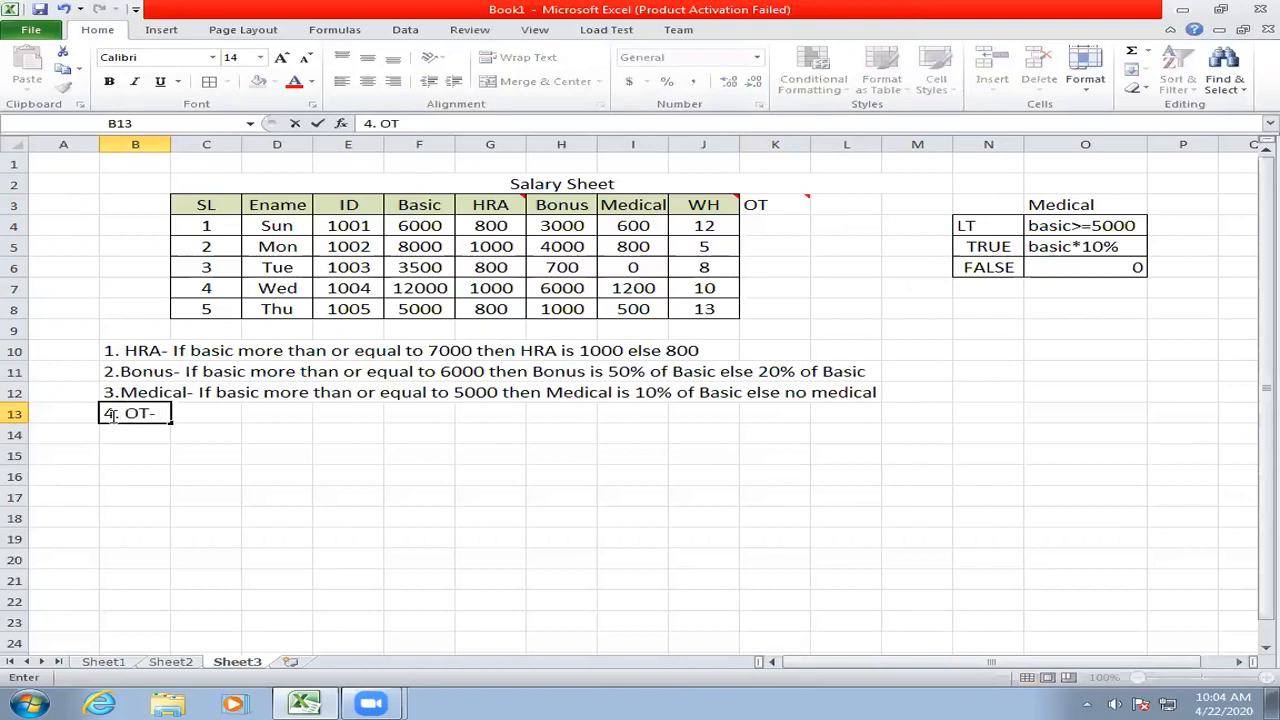
type(" If WH")
type("re t")
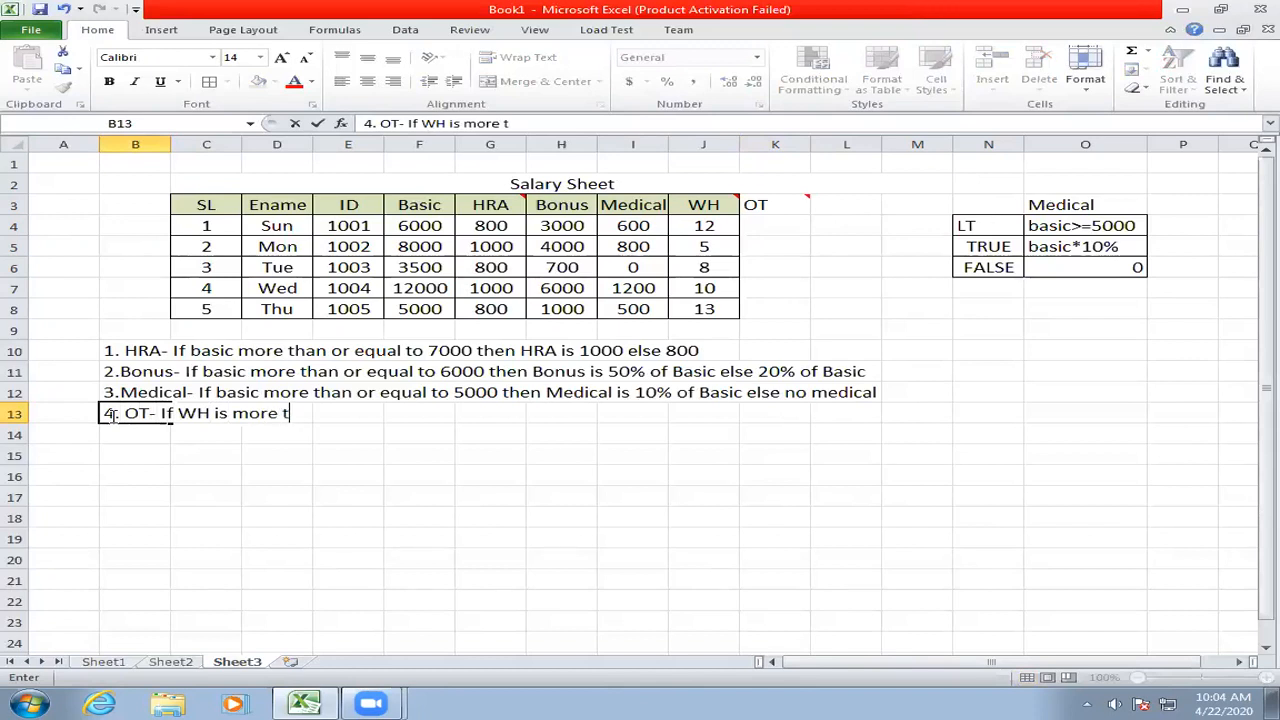
type("han 8 than O")
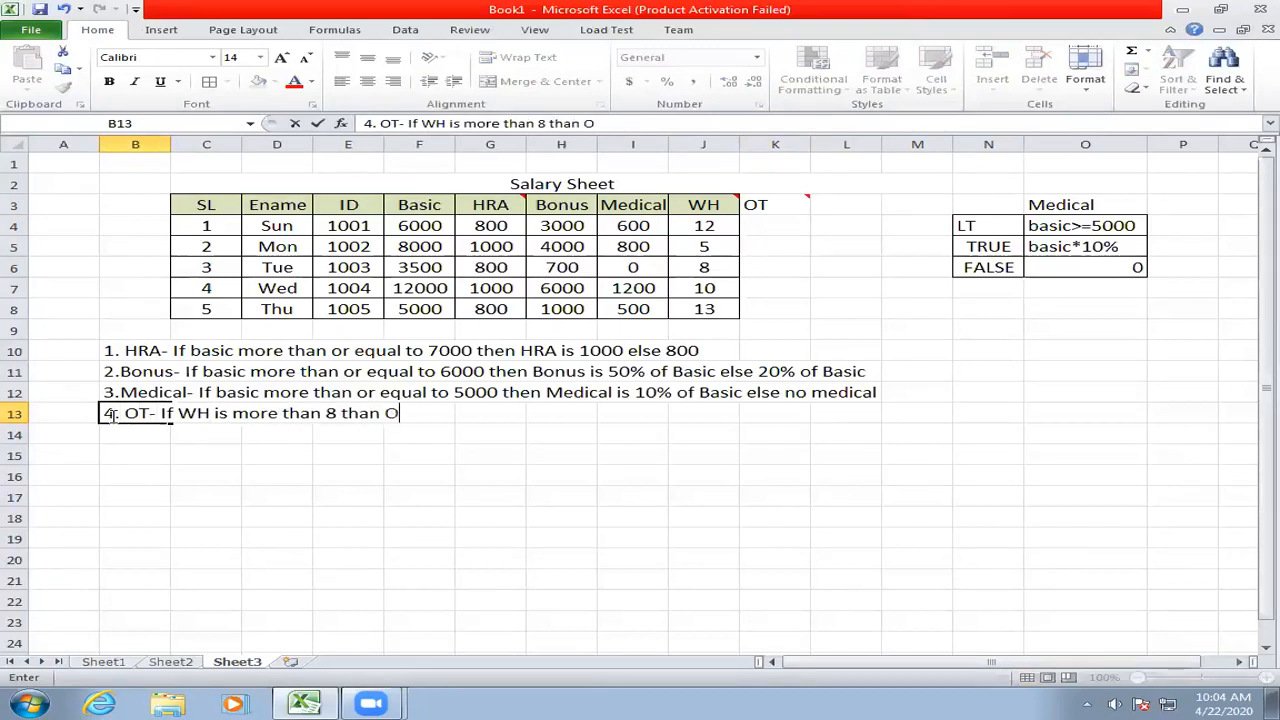
type("T is 20 Tk ")
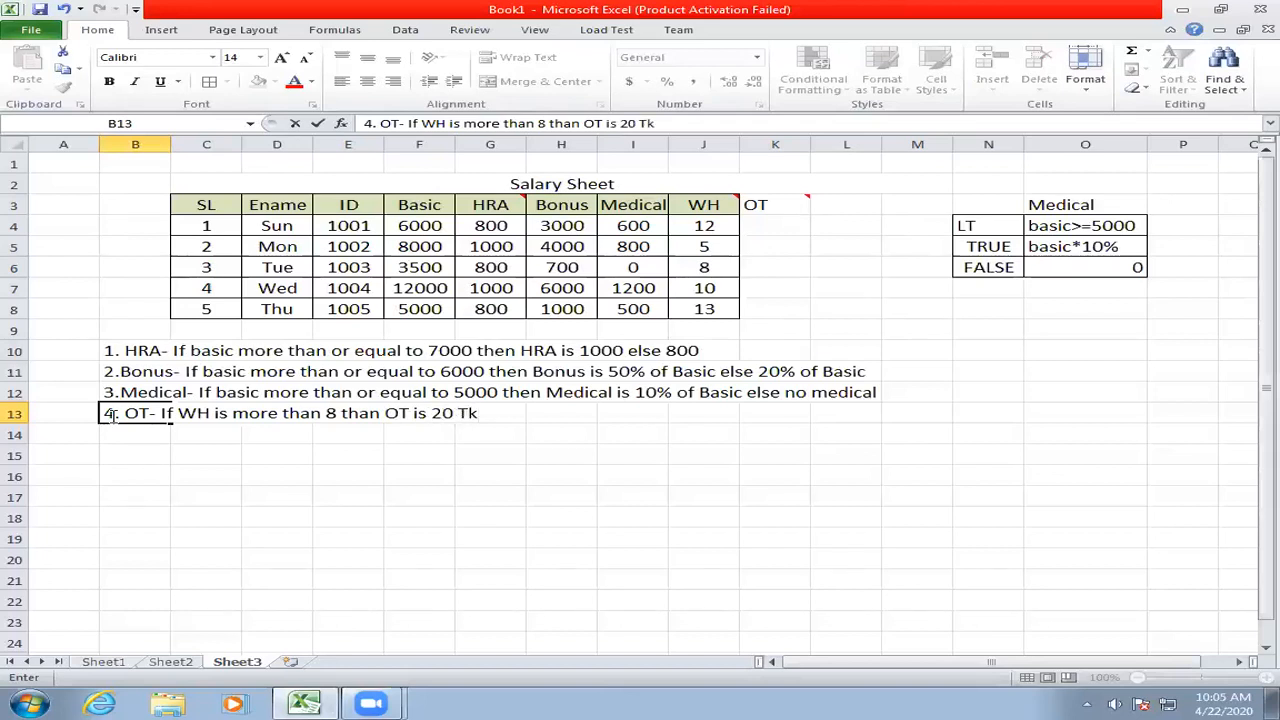
type("per hour")
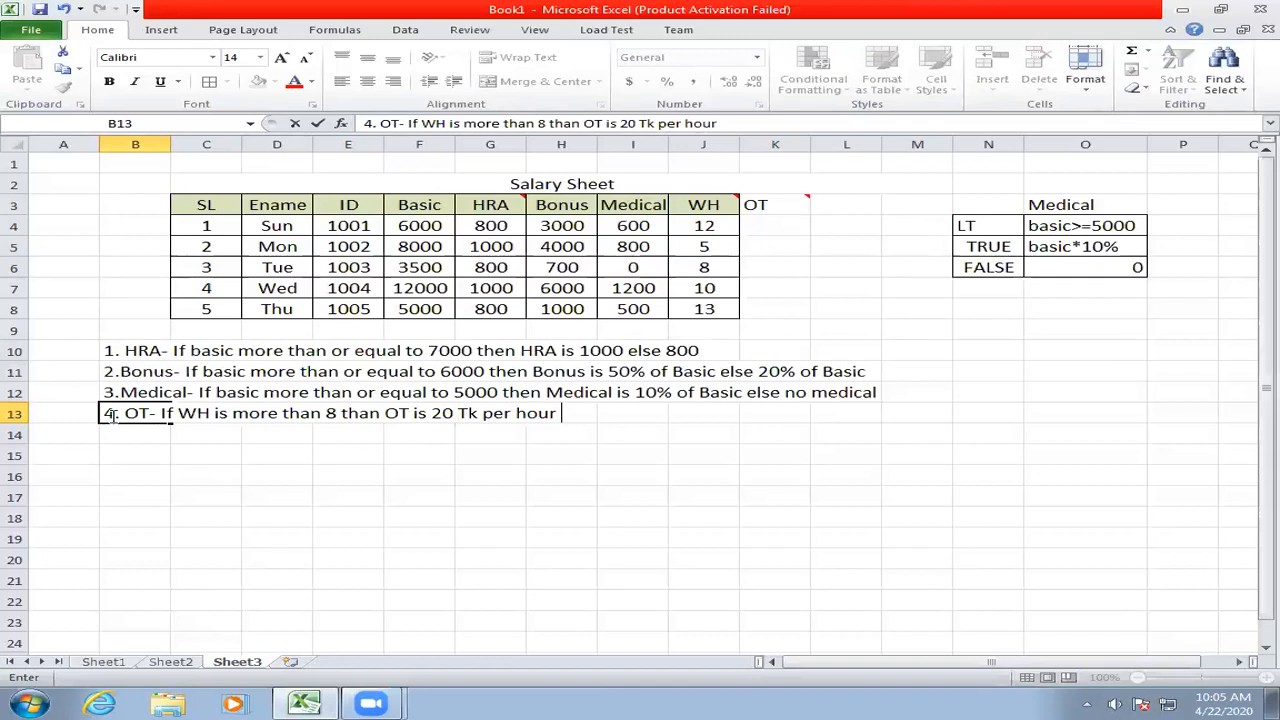
type(" for extrea")
key("BackSpace")
key("BackSpace")
type("a")
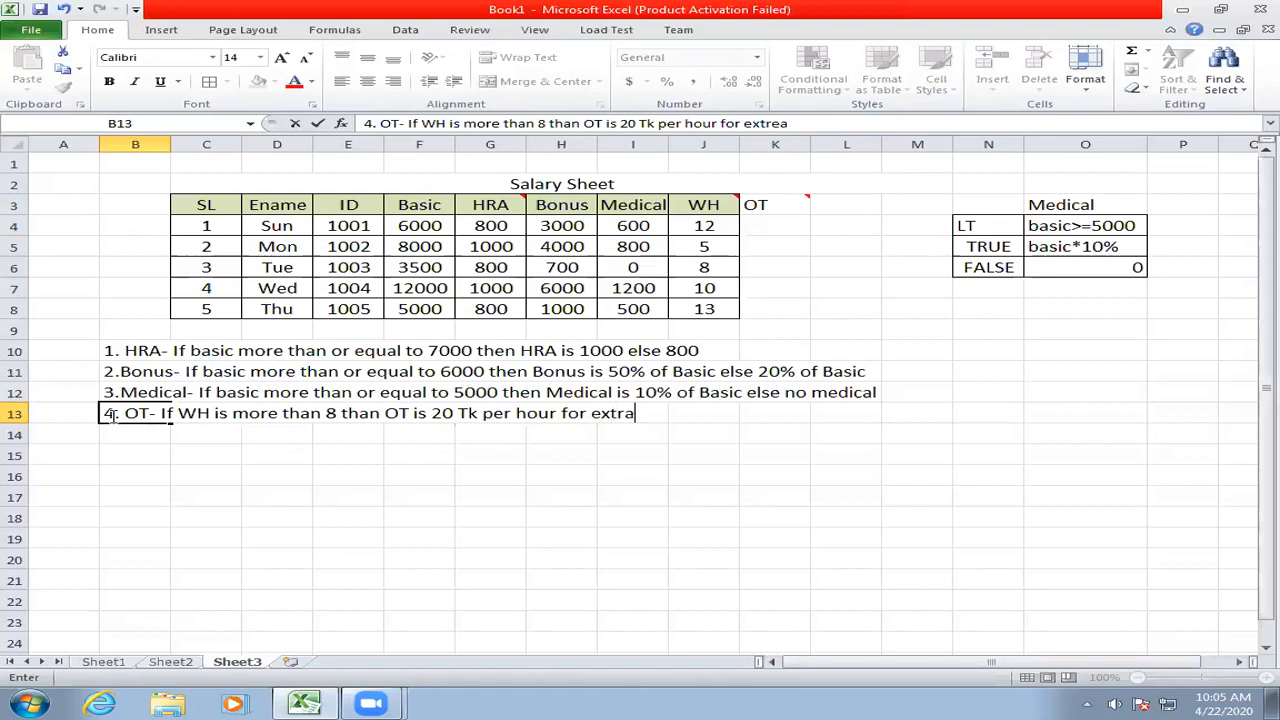
type(" hour else")
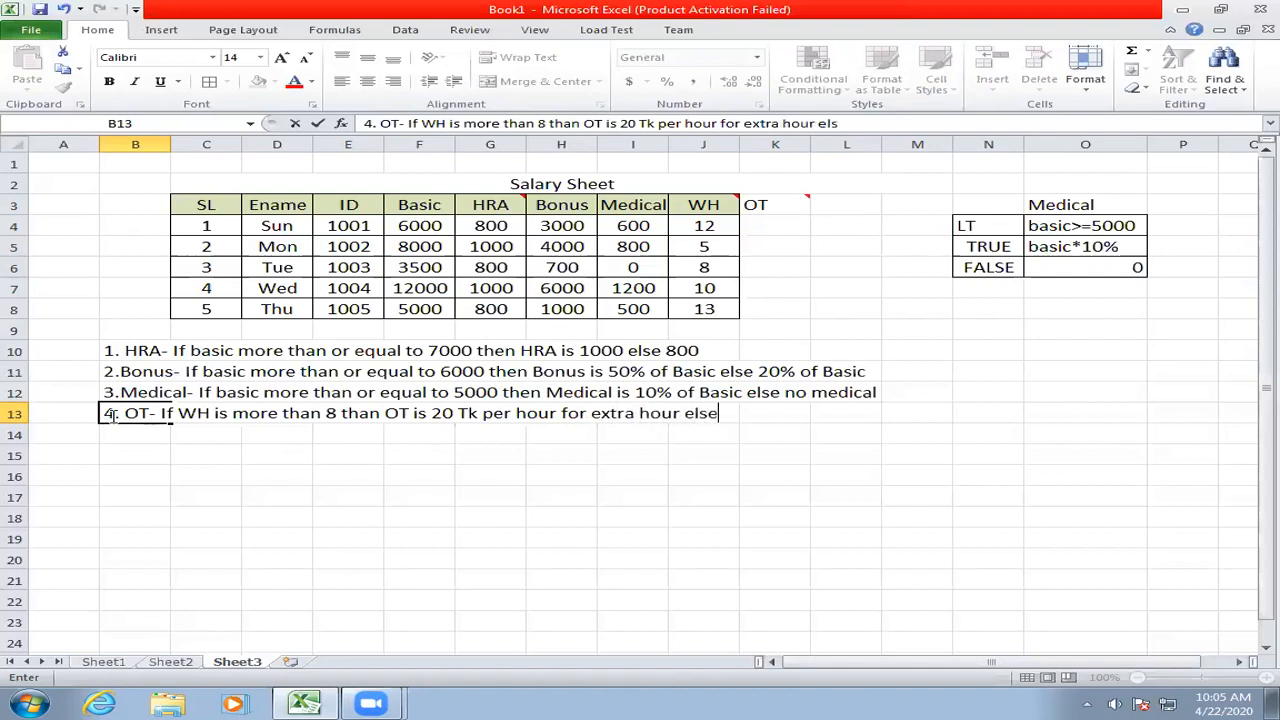
type(" no OT.")
left_click(720, 232)
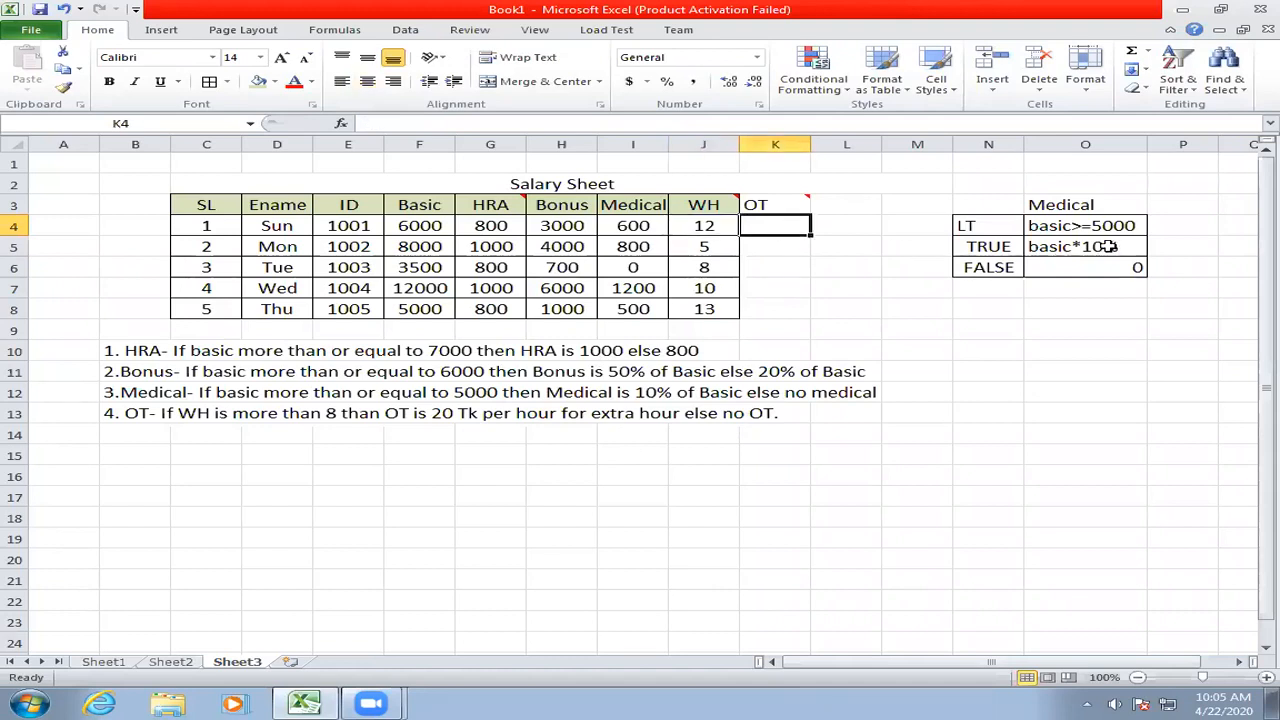
- Clear the Medical entries in O4:O6 of the IF helper table and change its heading in O3 to OT
left_click_drag(1108, 228, 1110, 257)
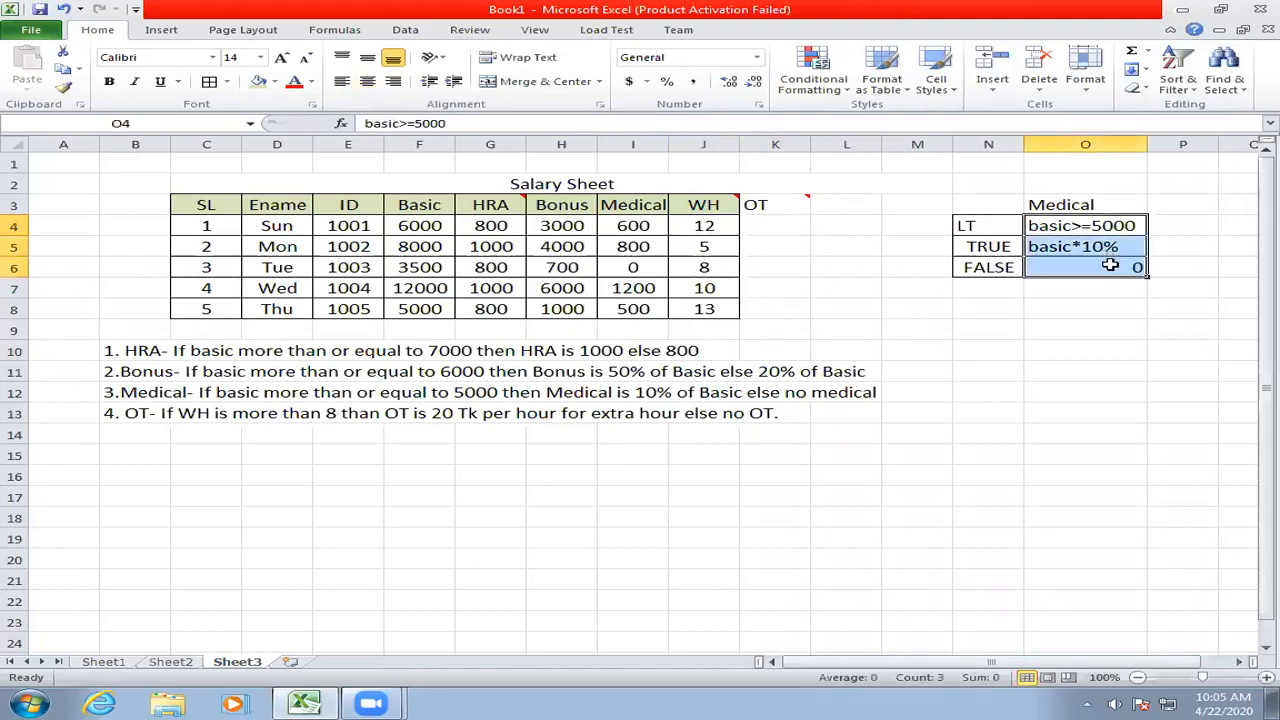
key("Delete")
left_click(1068, 205)
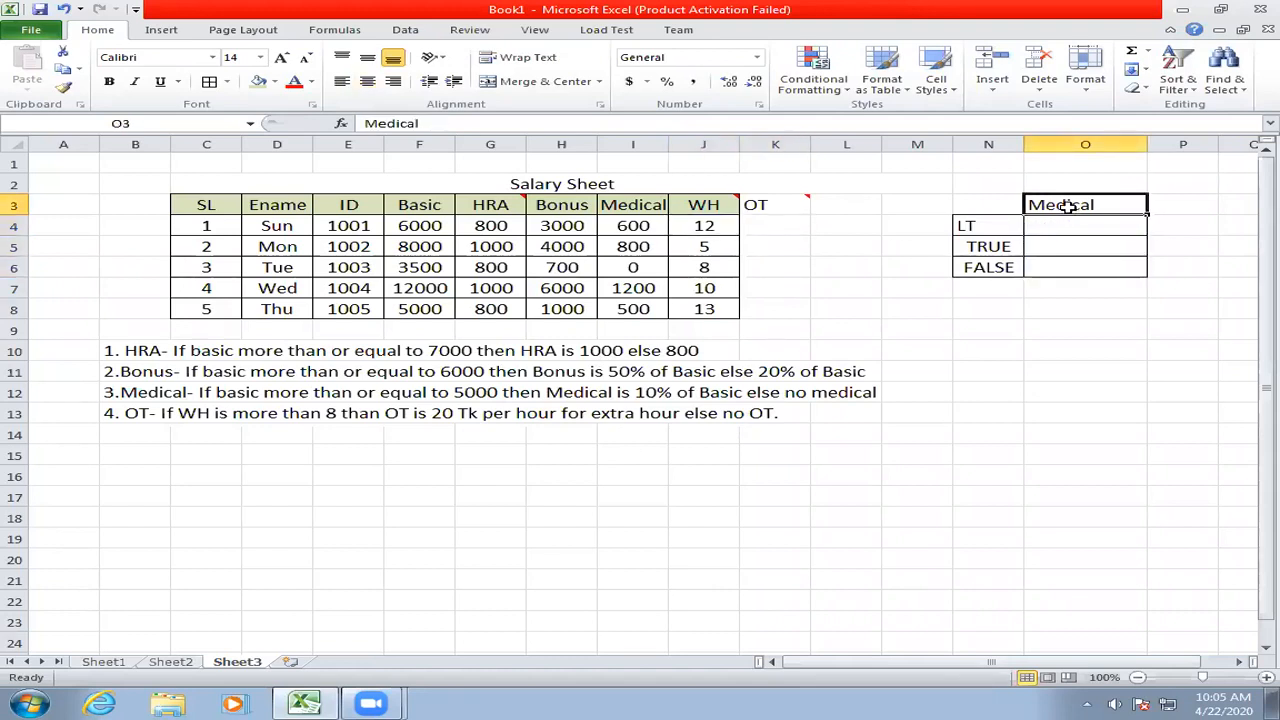
type("OT")
- Enter WH>8 as the OT logical test in O4, beside LT
left_click(1058, 232)
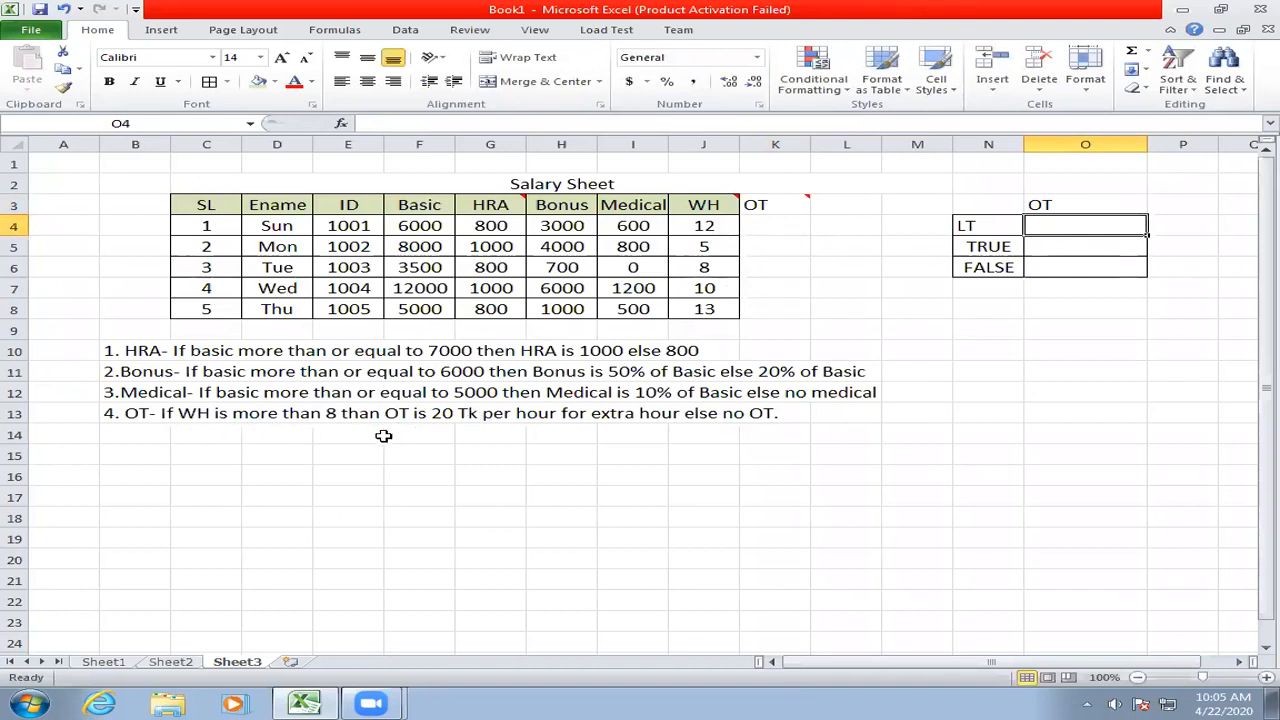
type("WH")
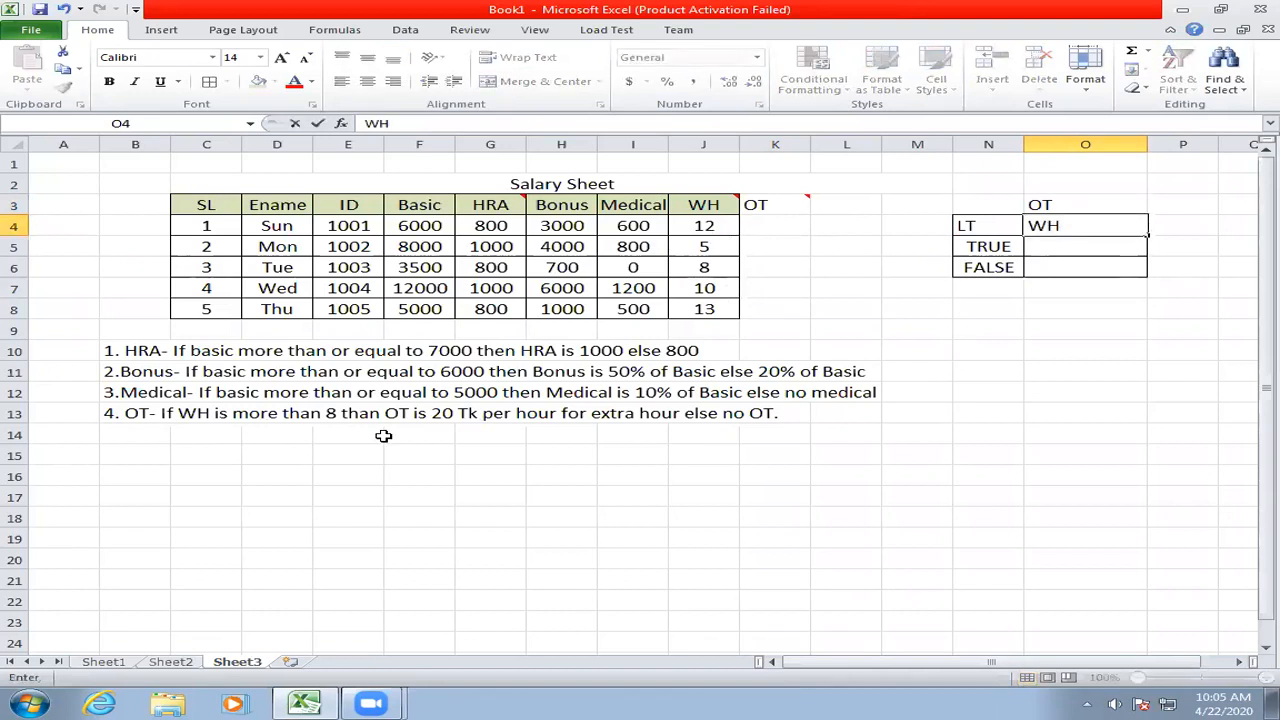
type(">8")
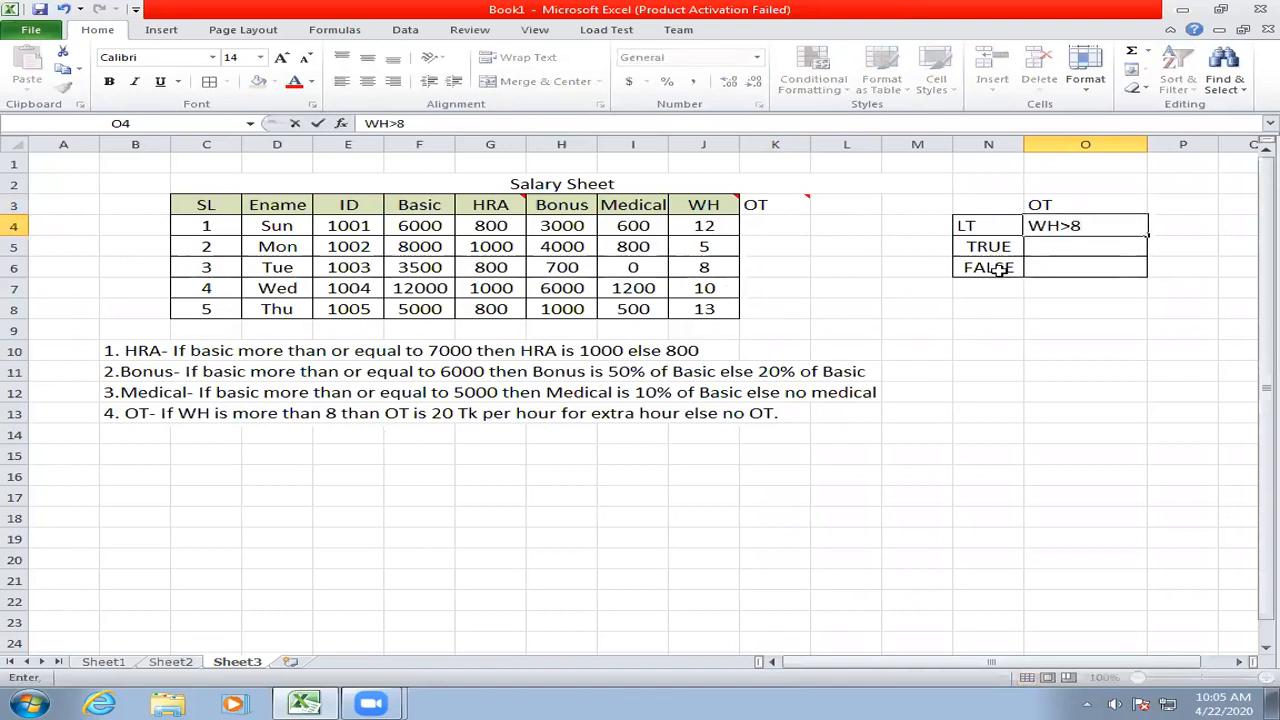
key("Left")
type("=")
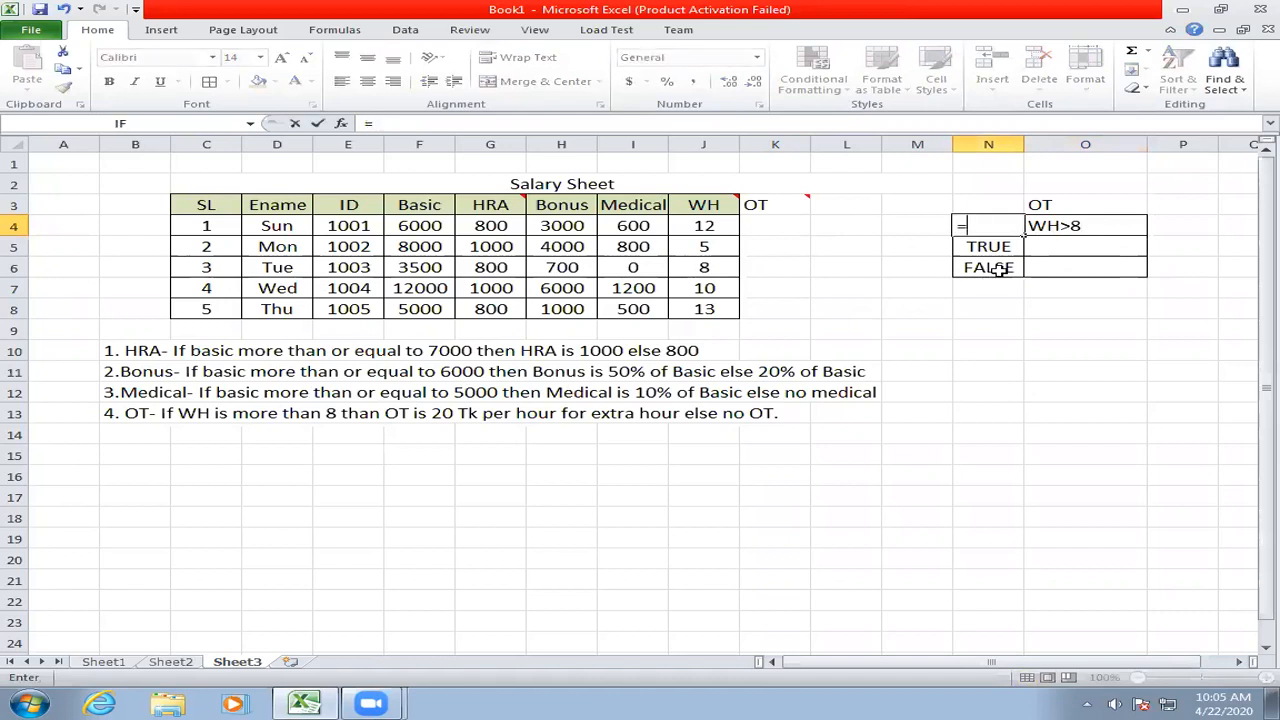
key("Escape")
double_click(1072, 227)
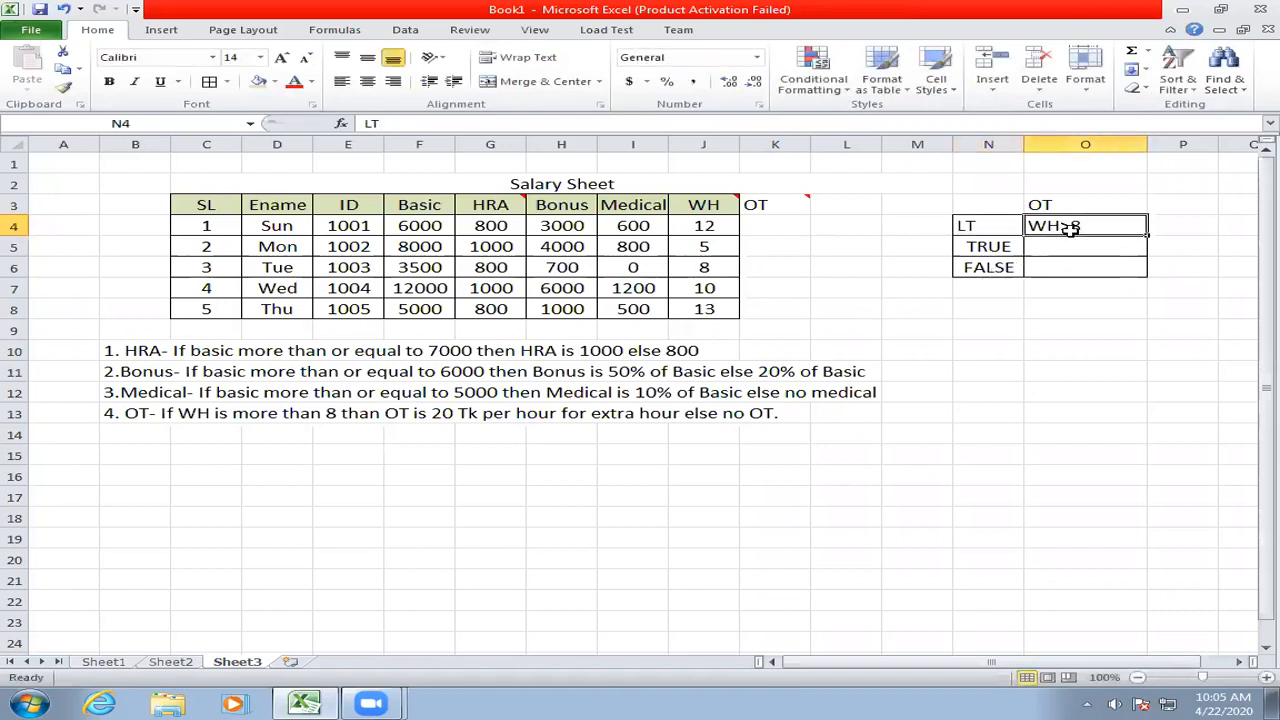
type("=")
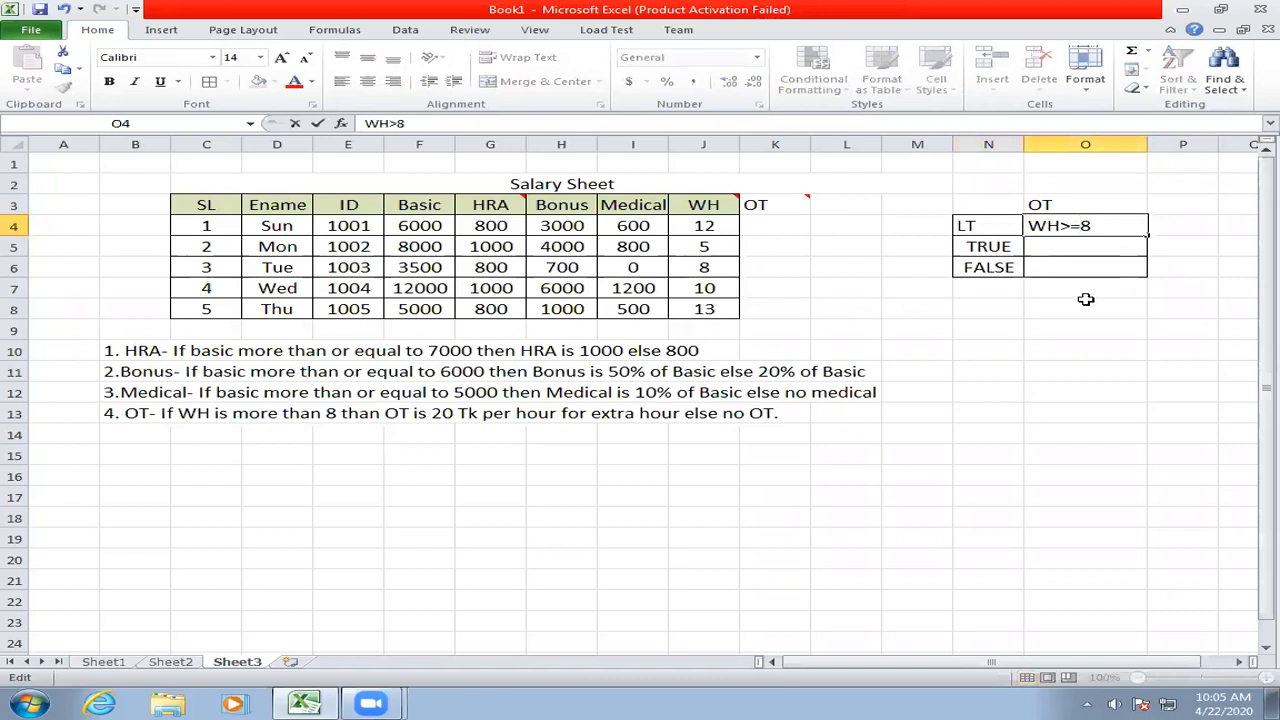
key("BackSpace")
- Enter wh in O5 as the beginning of the OT expression for the TRUE case
left_click(1086, 246)
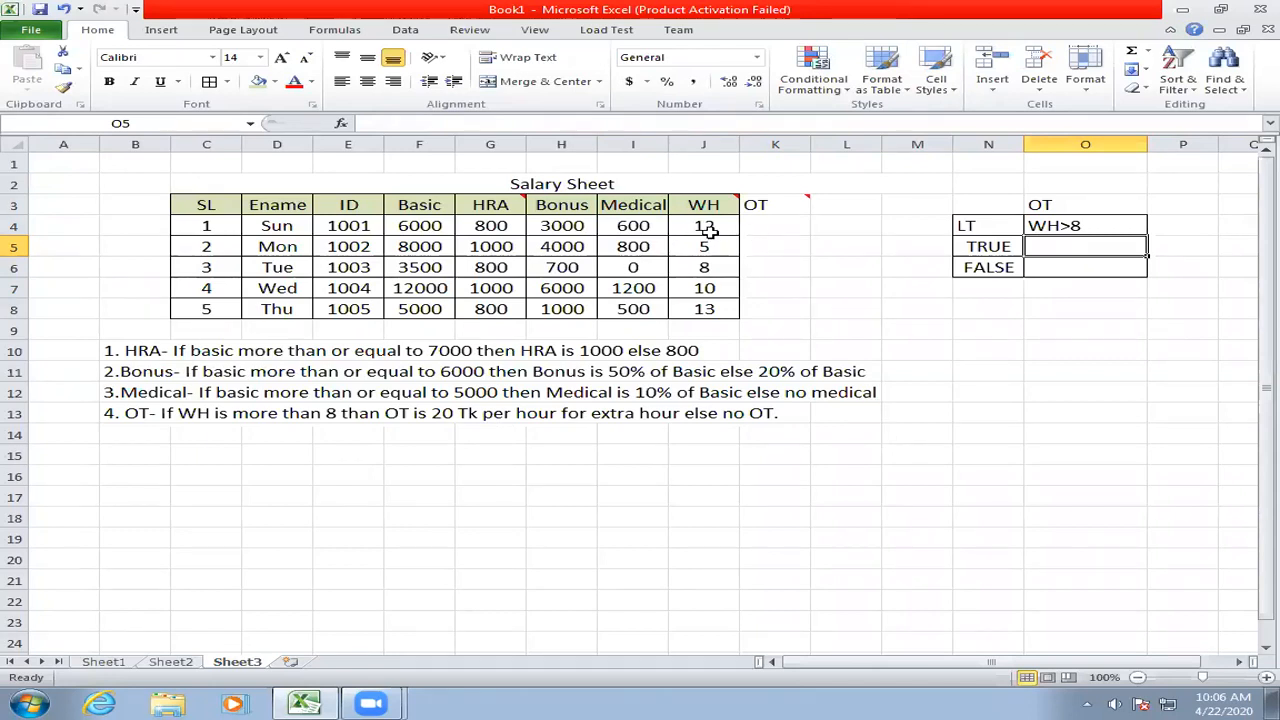
type("wh")
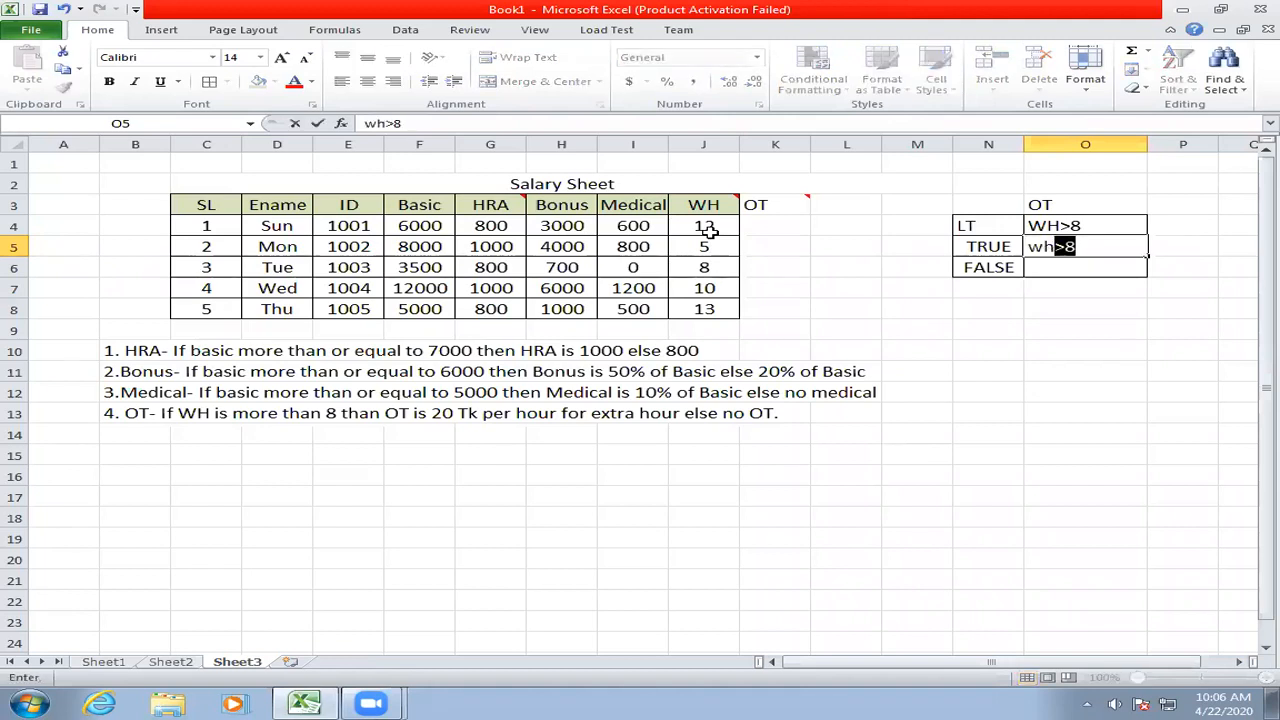
type("*20")
key("BackSpace")
key("BackSpace")
key("BackSpace")
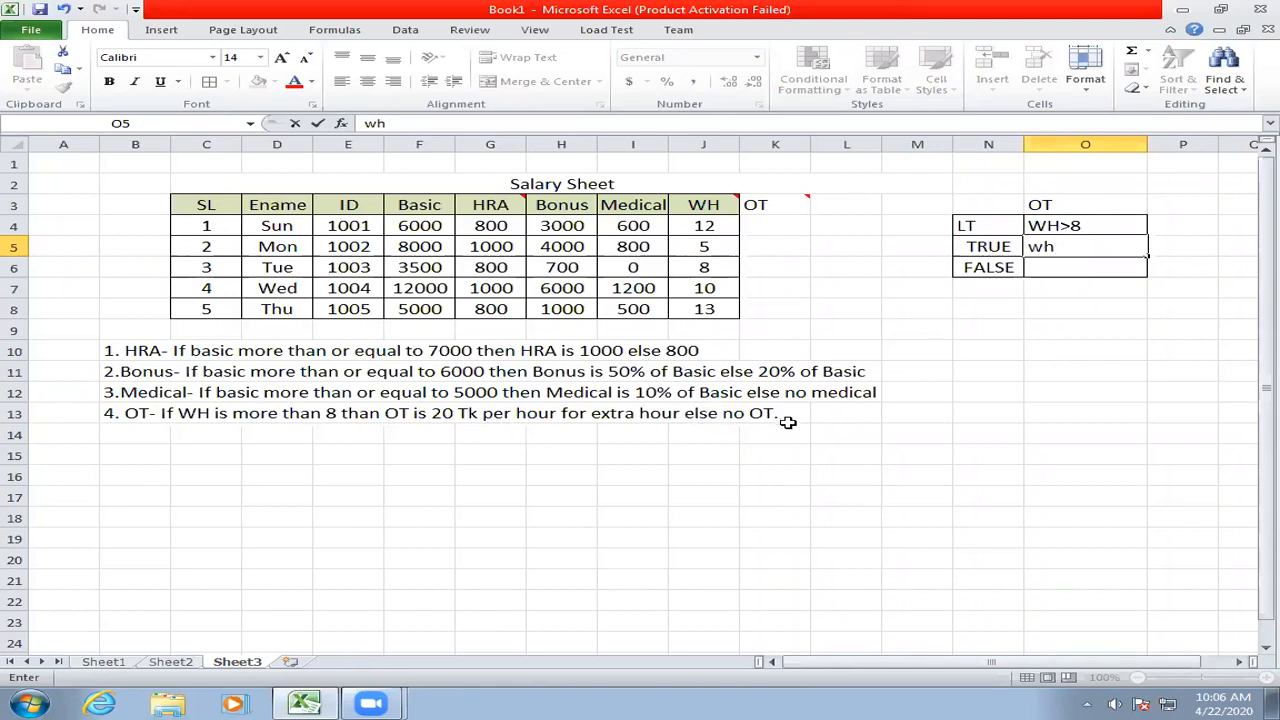
left_click(731, 233)
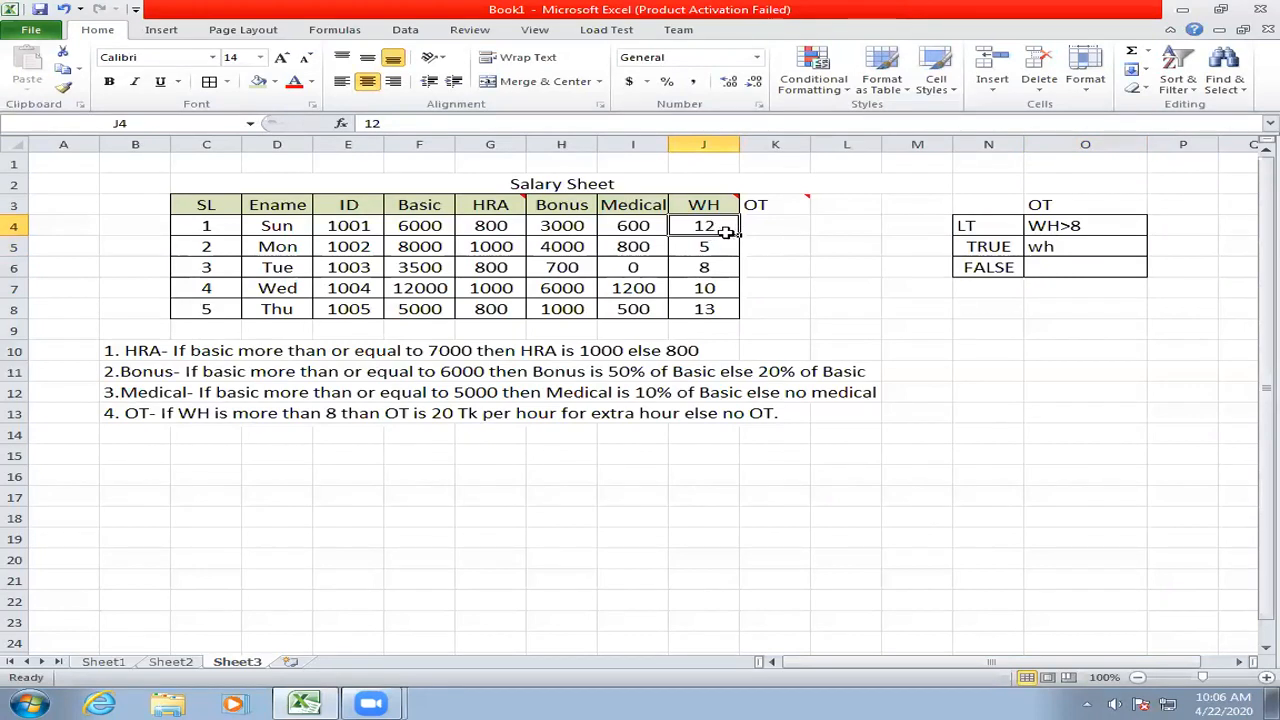
- Check the first working-hours value in J4 and reopen the TRUE expression in O5 for editing
left_click(1045, 247)
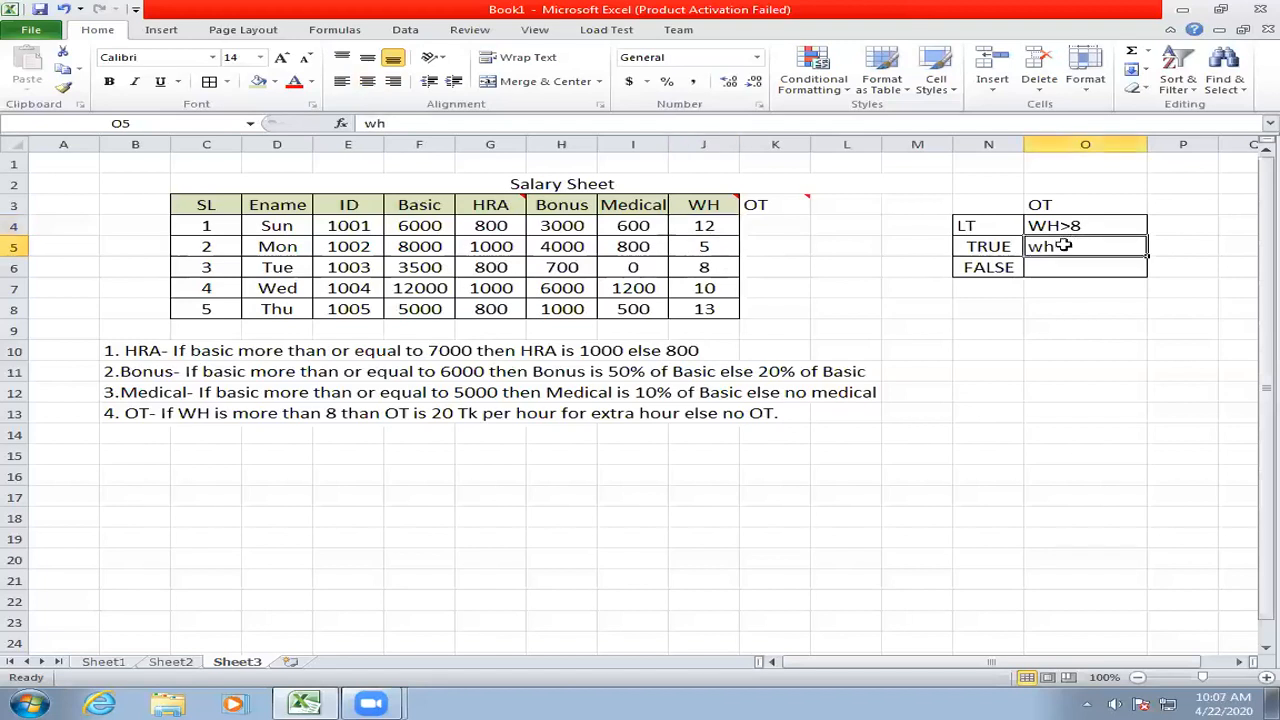
left_click(734, 229)
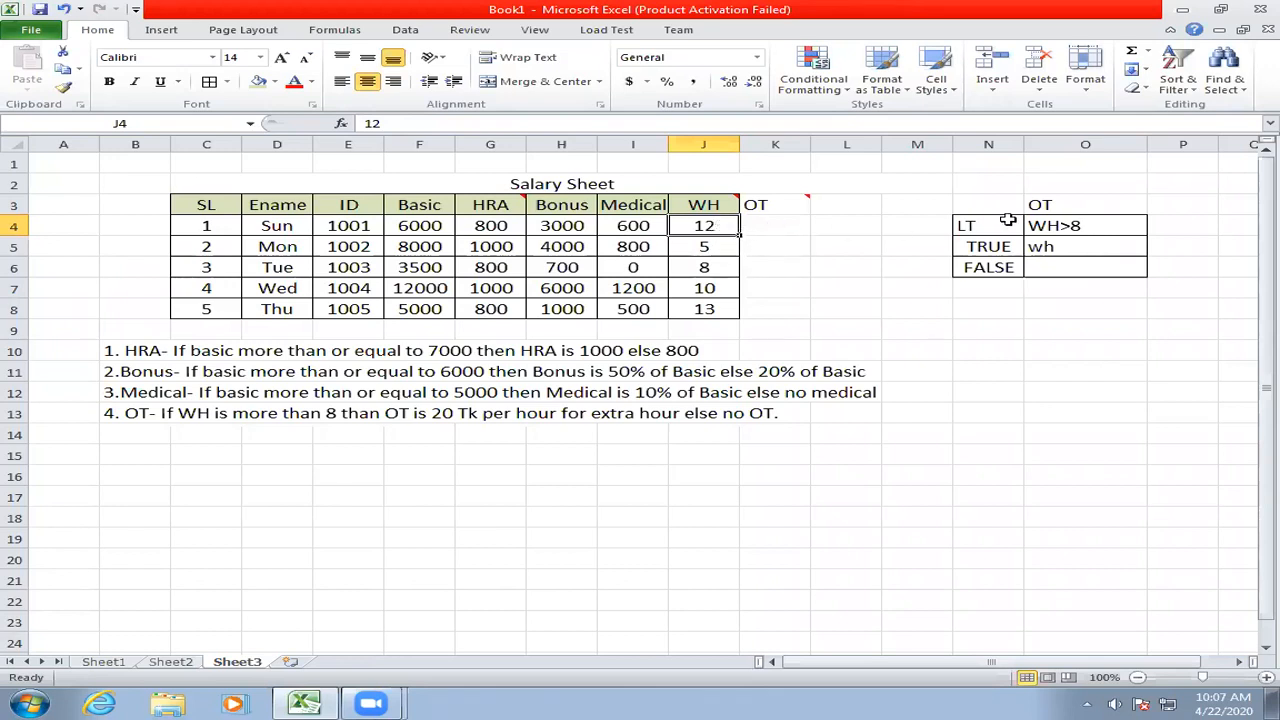
left_click(1061, 247)
double_click(1061, 247)
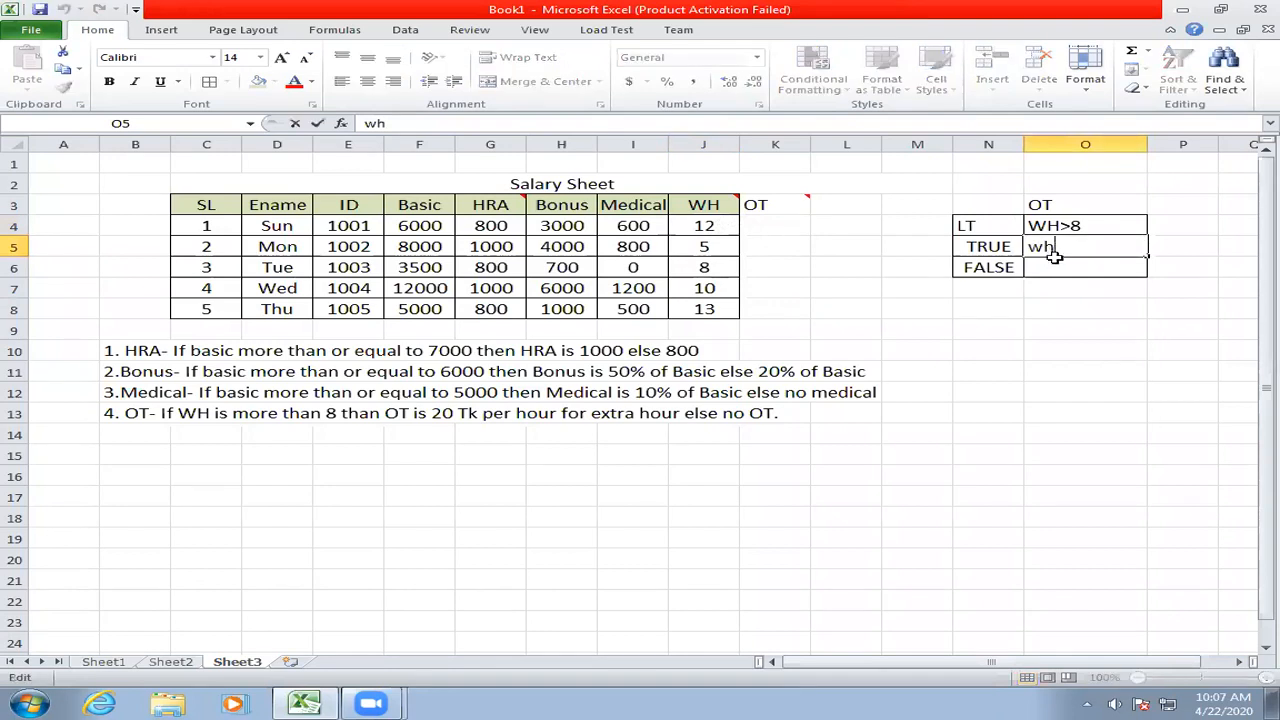
- Complete the TRUE outcome in cell O5 of the OT logic table as wh-8*20
type("-8")
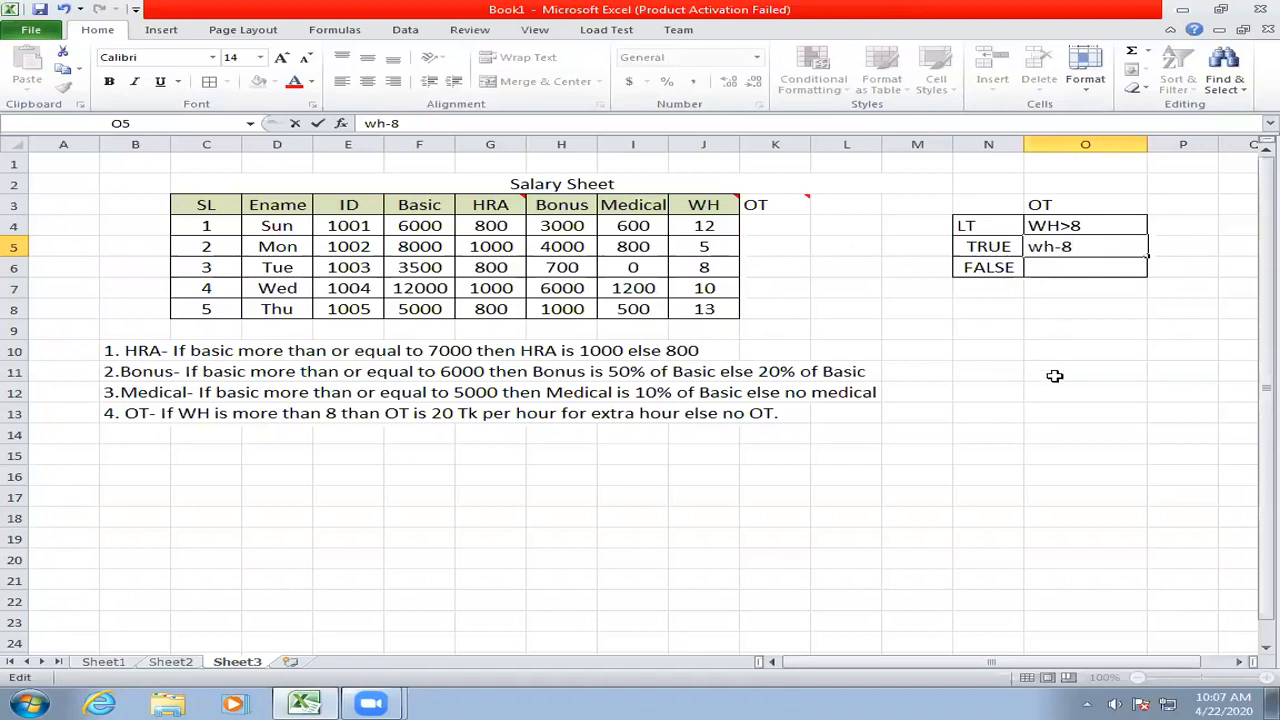
type("20")
left_click(1092, 334)
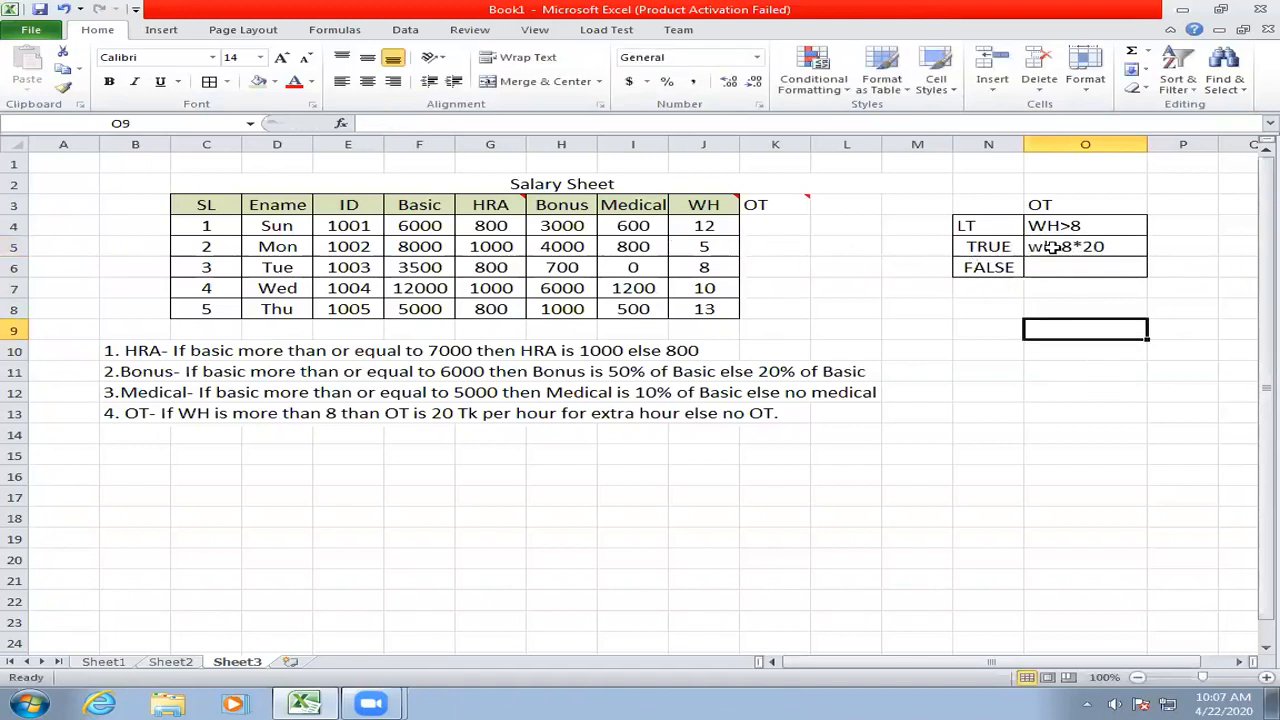
- Enclose wh-8 in parentheses in cell O5 so the expression reads (wh-8)*20
left_click(1098, 247)
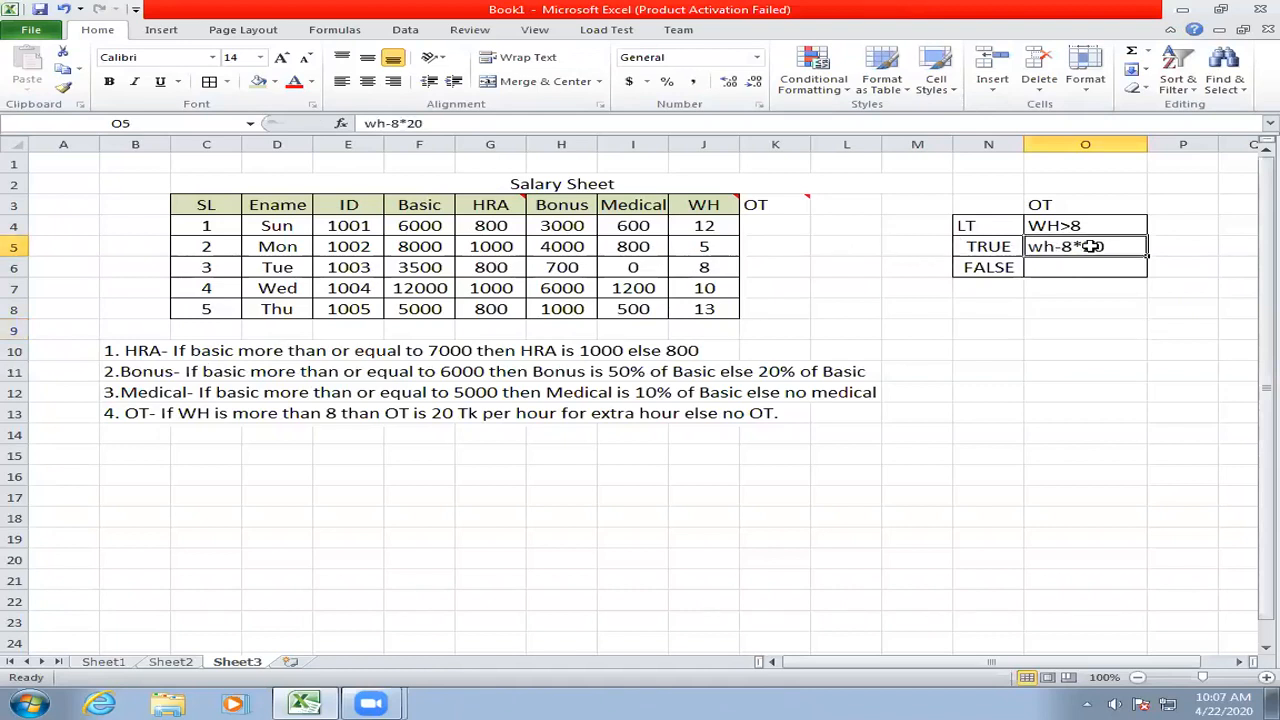
double_click(1094, 246)
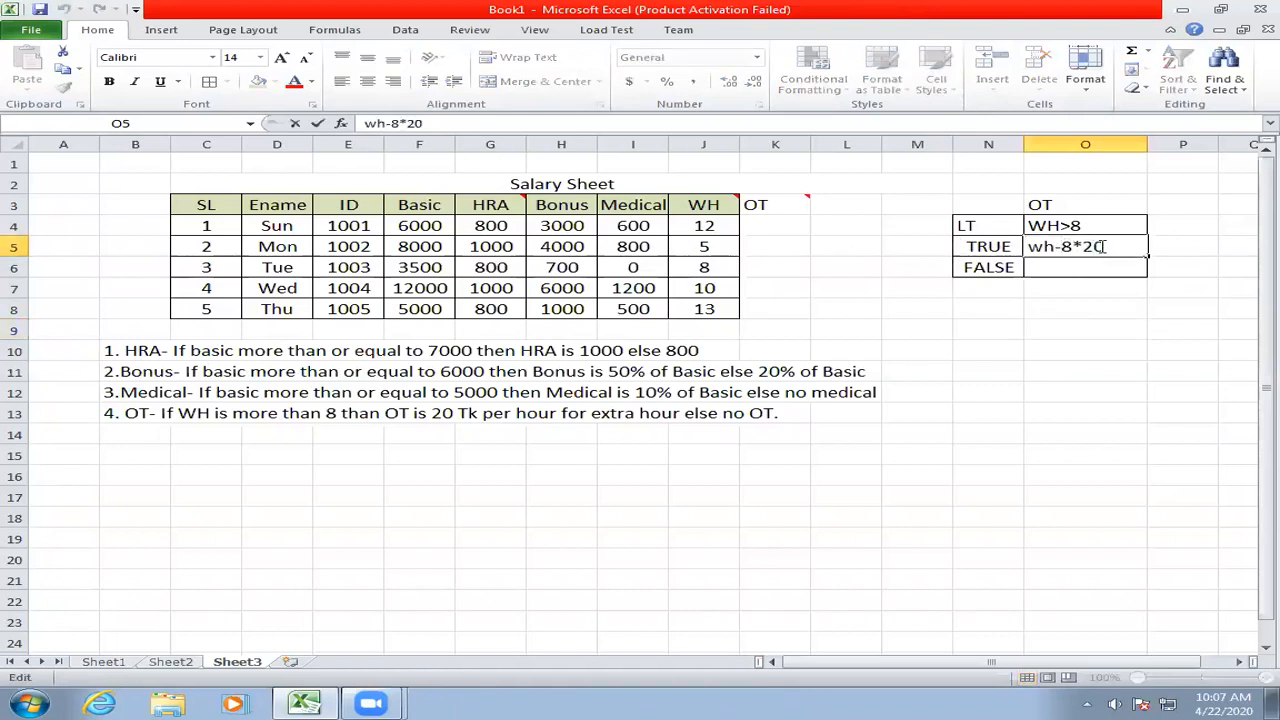
left_click(1073, 246)
type(")")
left_click(1026, 246)
type("(")
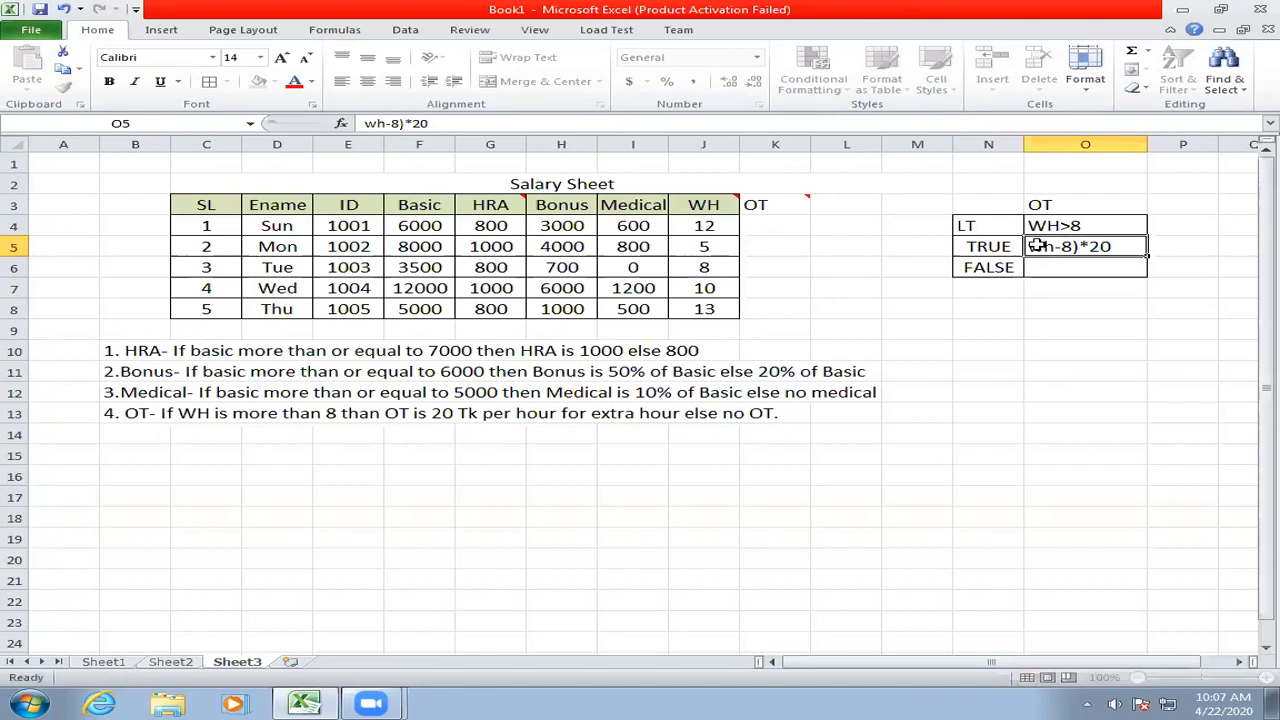
double_click(1033, 246)
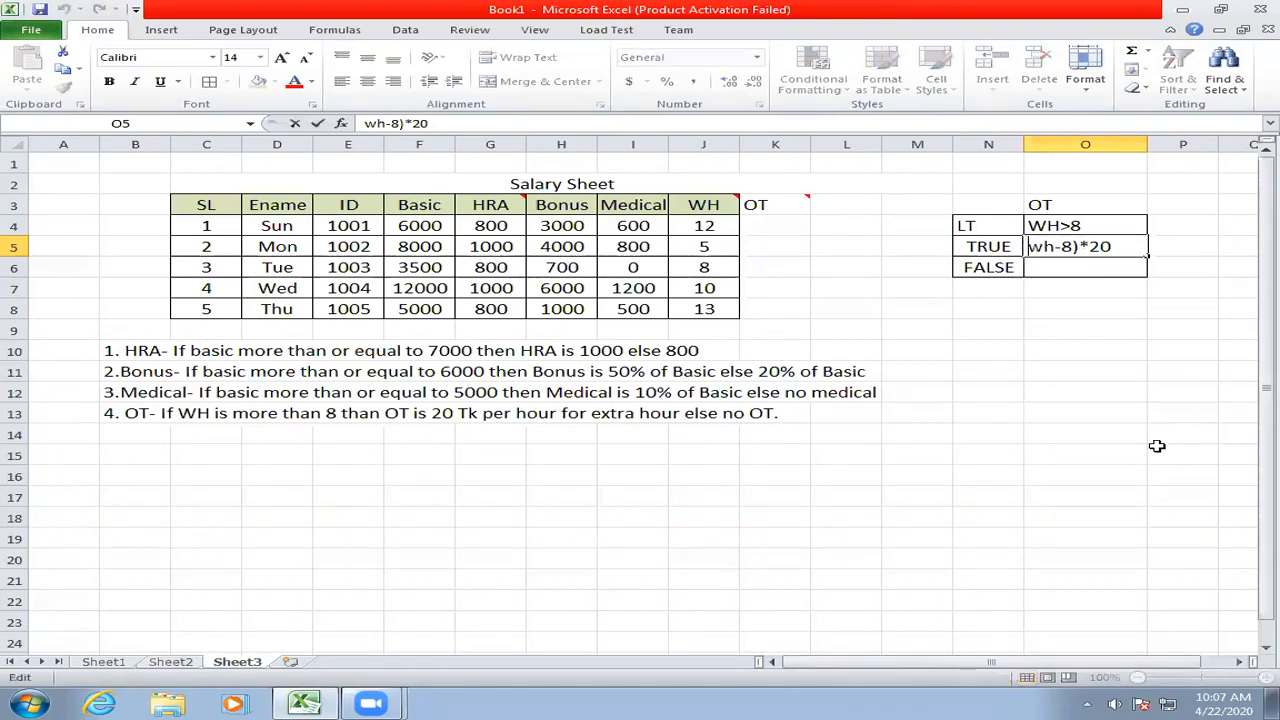
type("(")
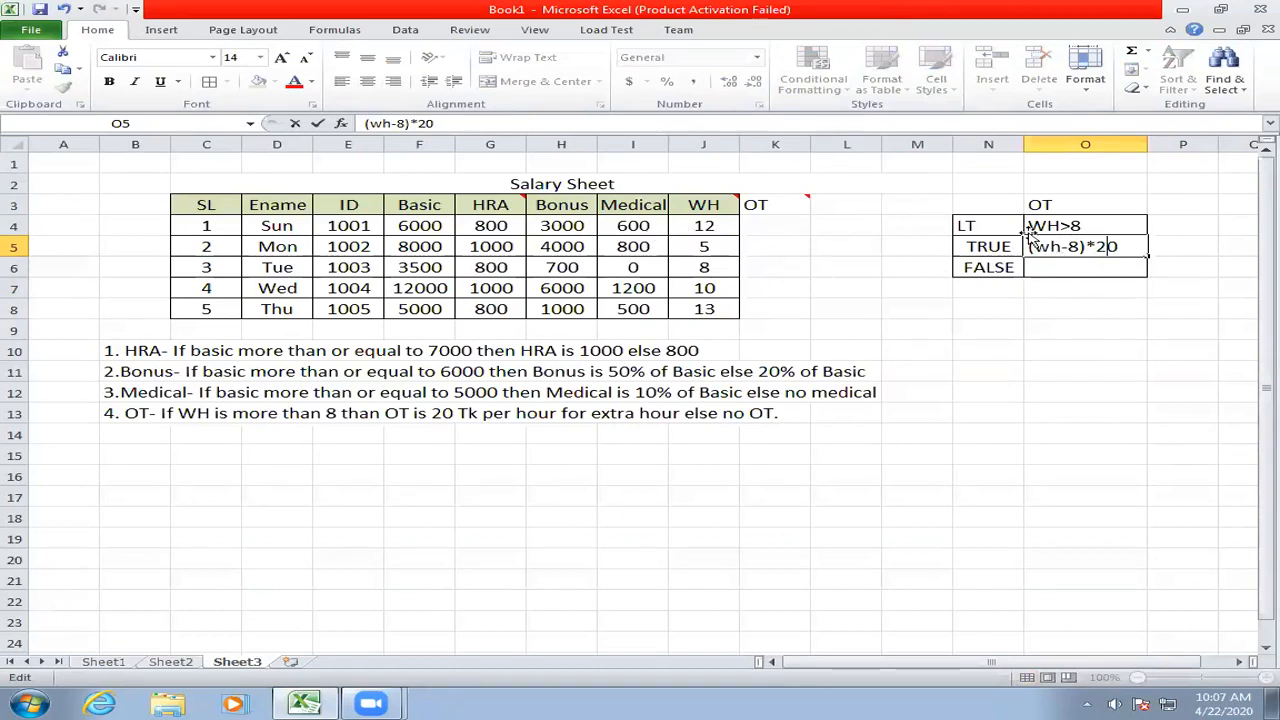
- Enter 0 as the FALSE outcome in cell O6 of the OT logic table
left_click(1072, 267)
type("0")
left_click(1076, 332)
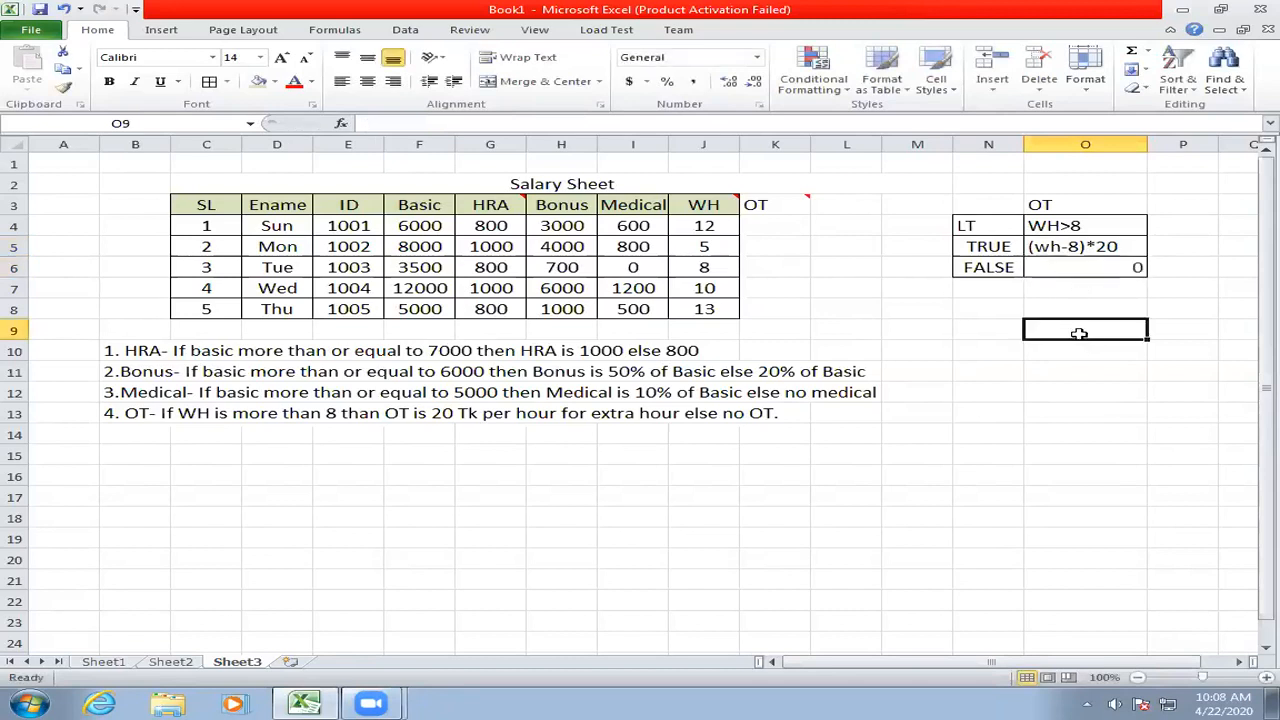
left_click(1077, 256)
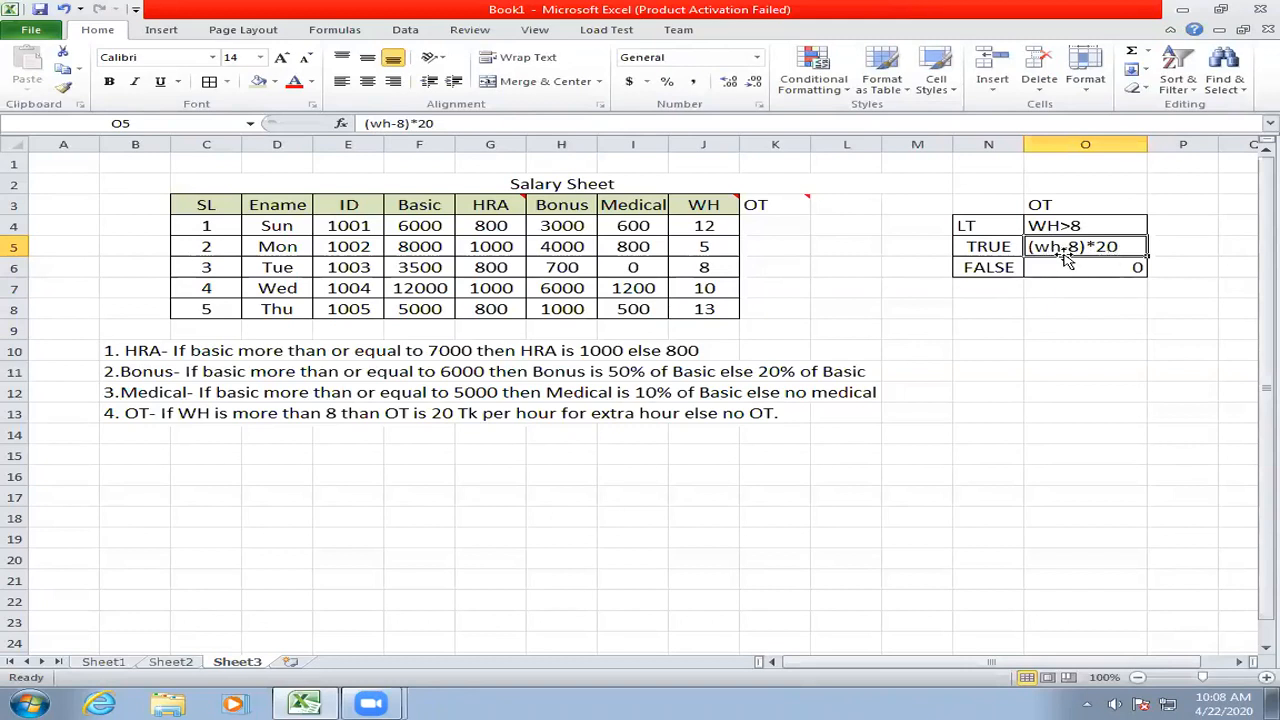
left_click(1095, 283)
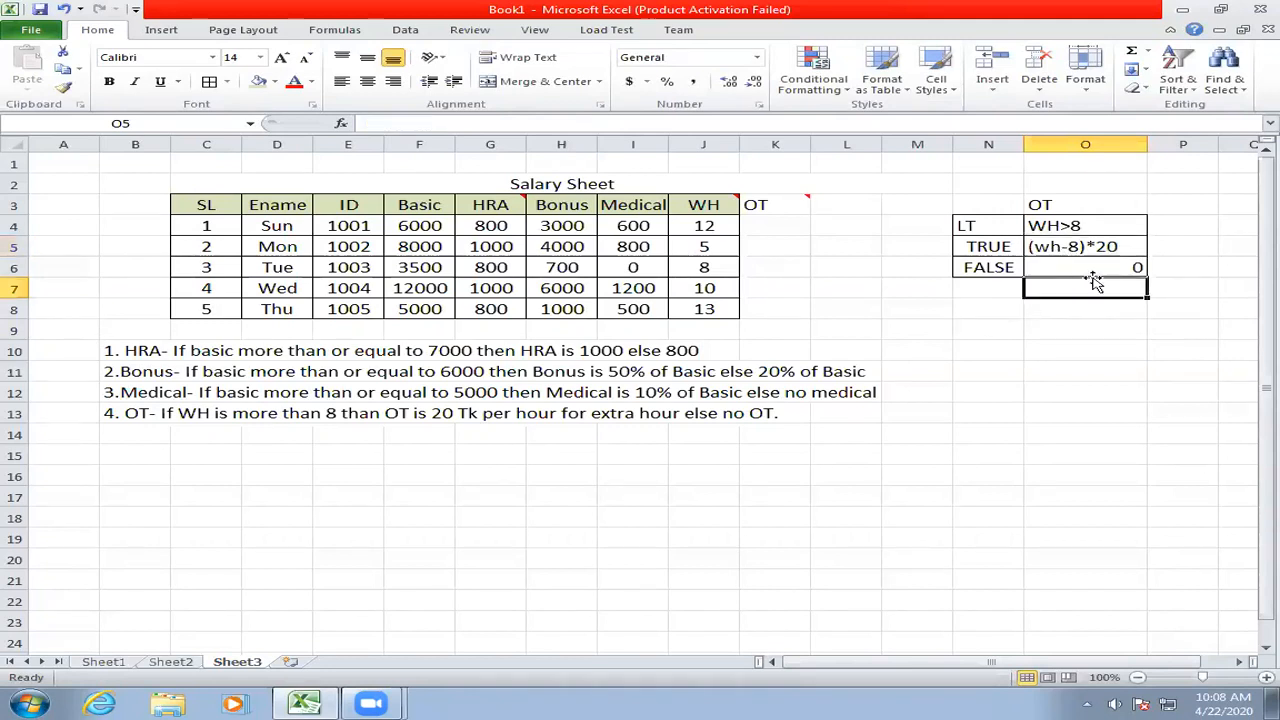
left_click(1064, 250)
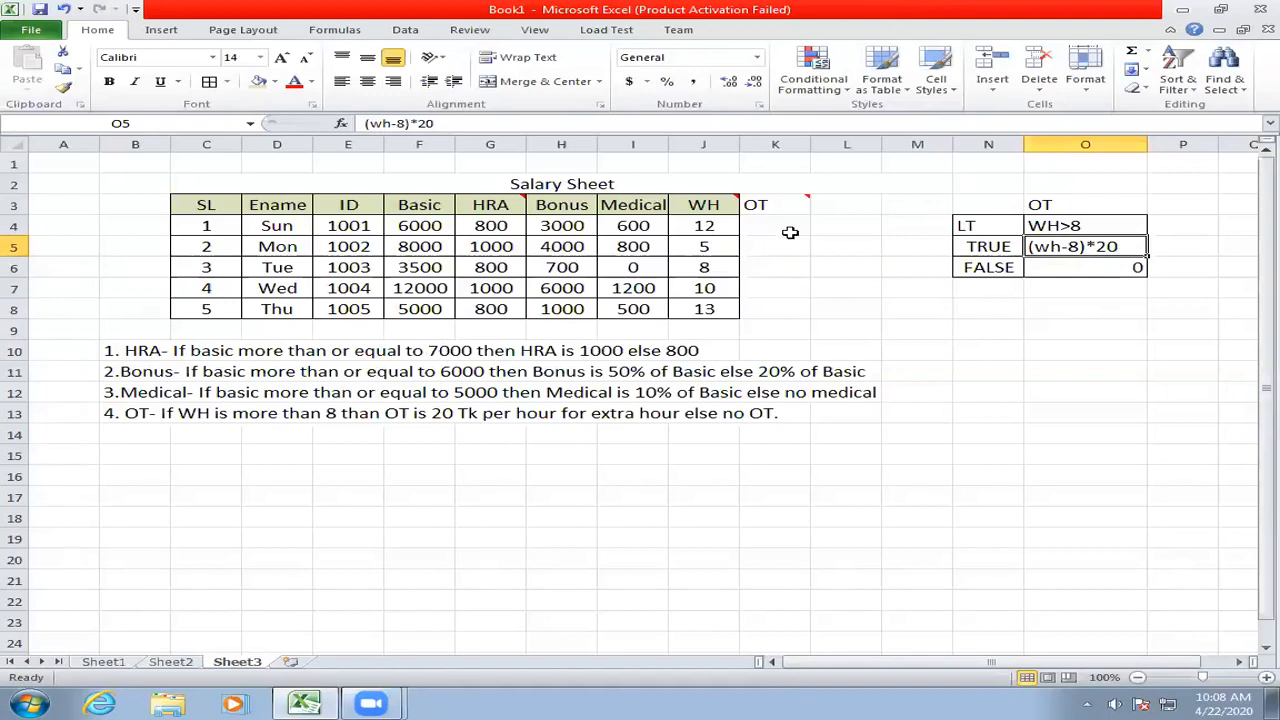
- Insert an IF function in cell K4 under OT with the logical test J4>8
left_click(785, 228)
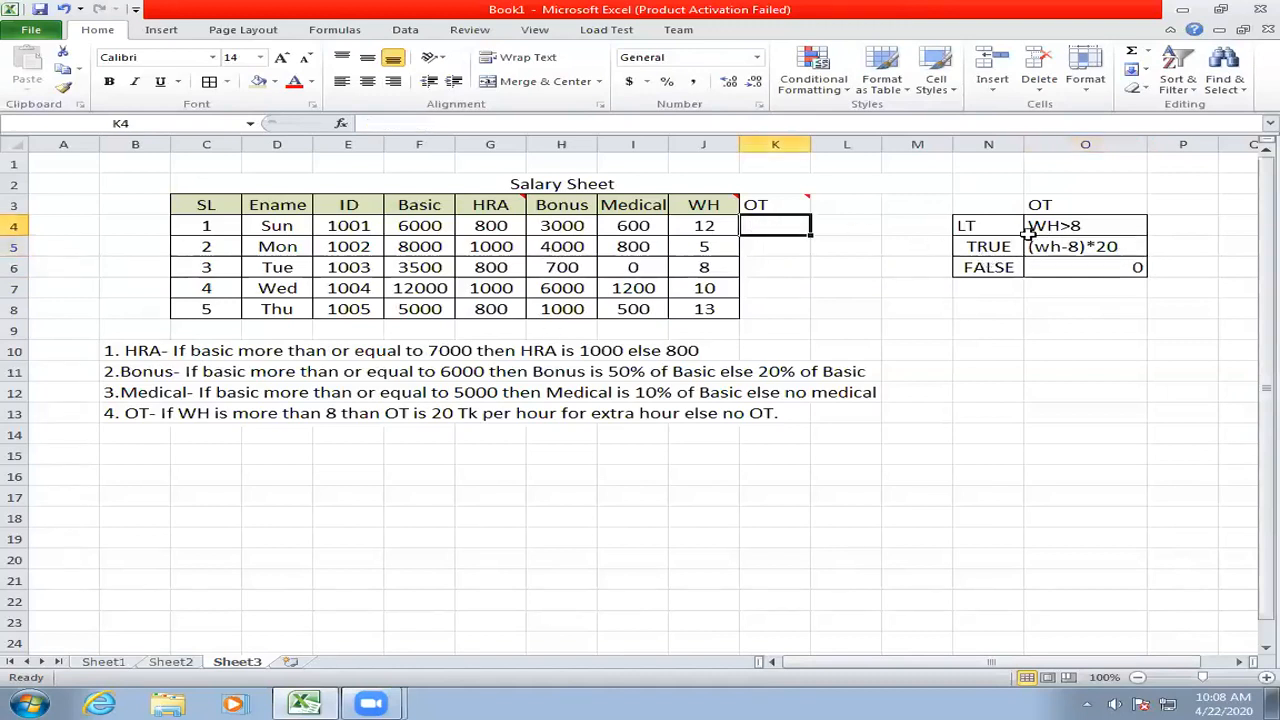
left_click(342, 123)
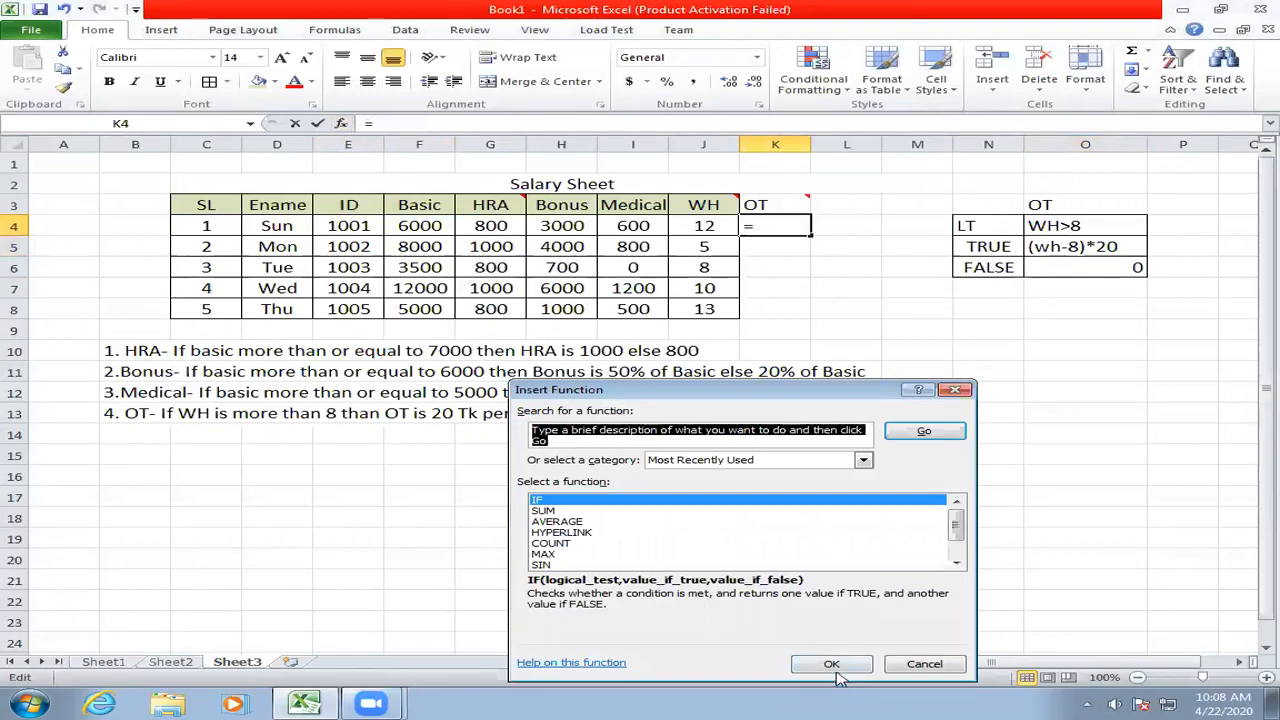
left_click(835, 666)
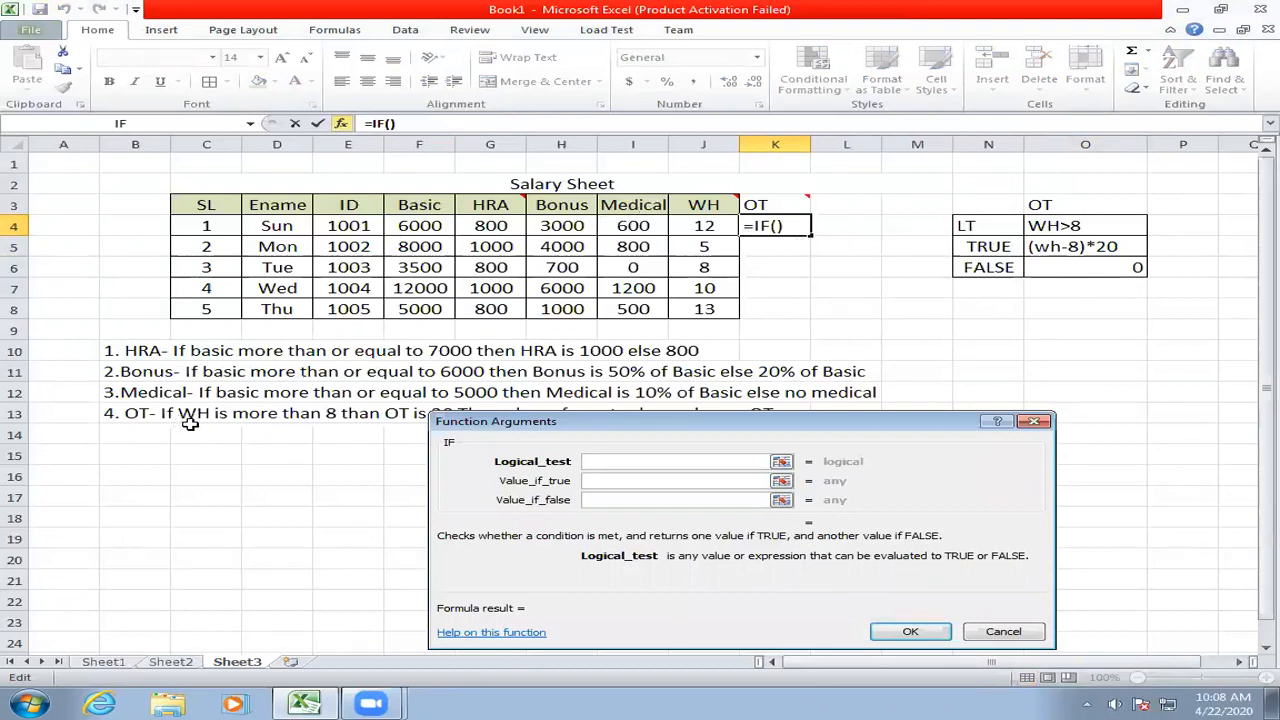
left_click(706, 226)
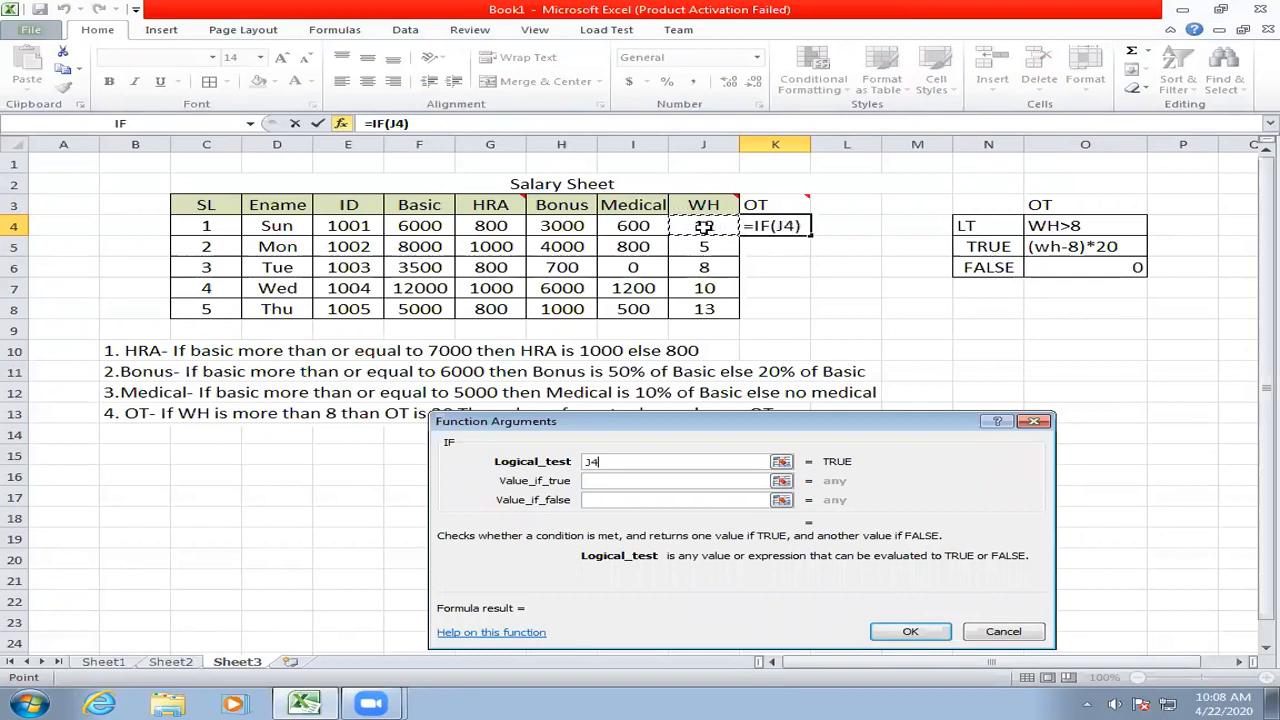
left_click(621, 462)
type(">")
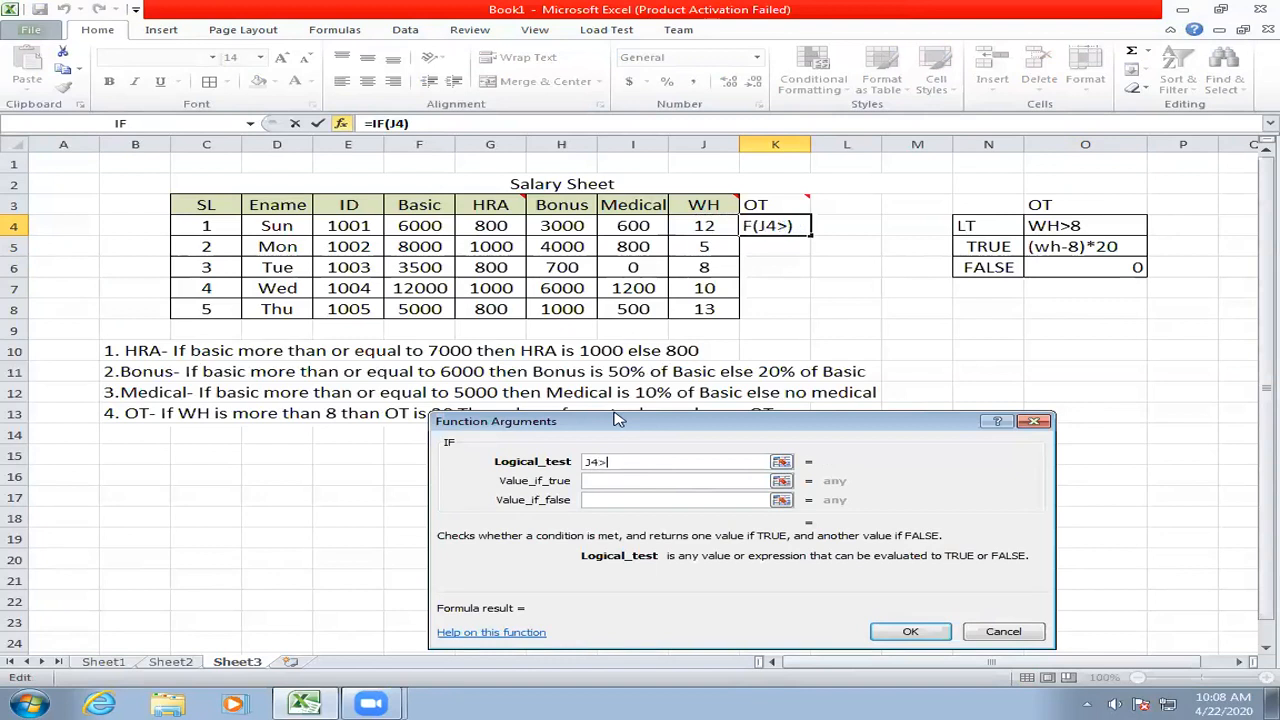
type("8")
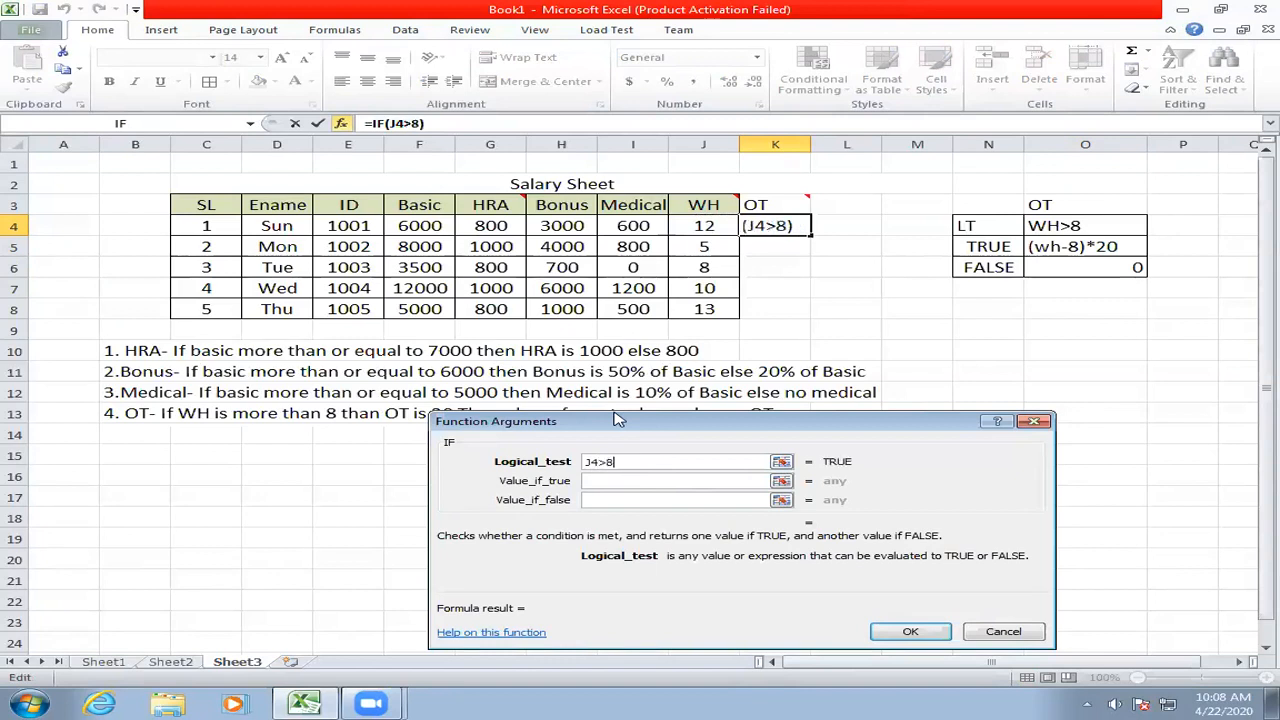
- Set the IF function's value if true to (J4-8)*20
left_click(627, 483)
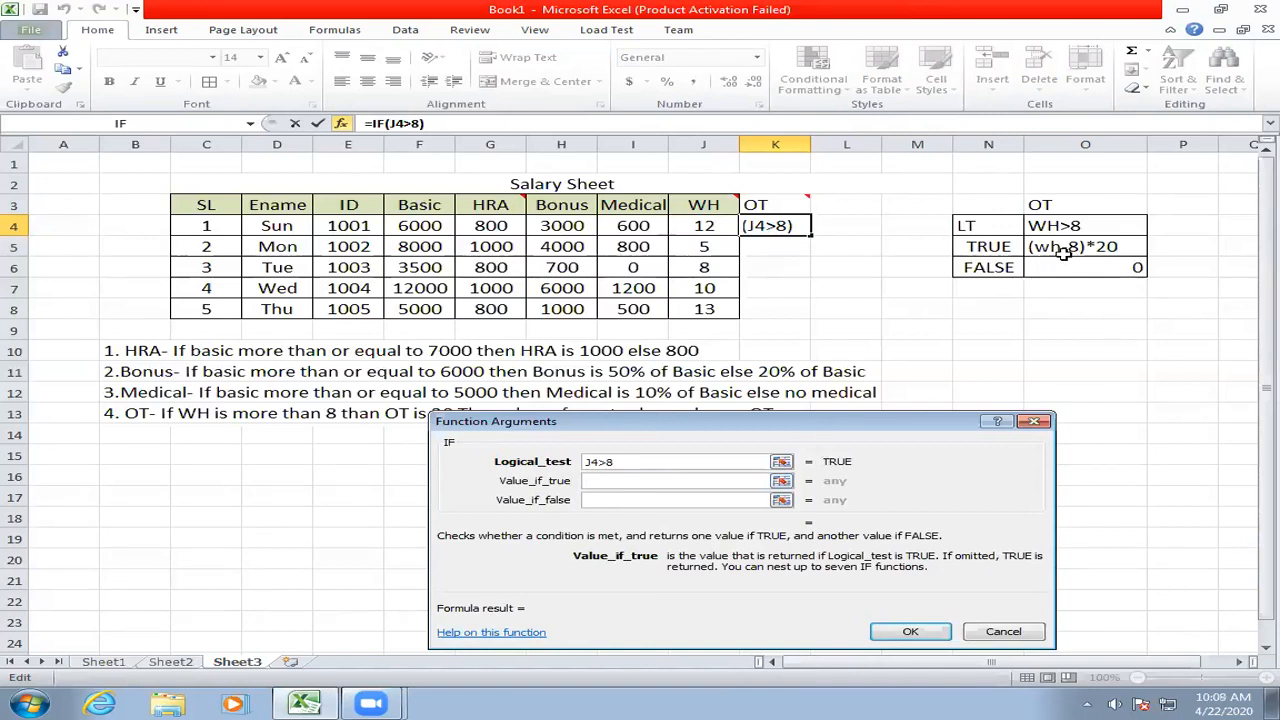
type("(")
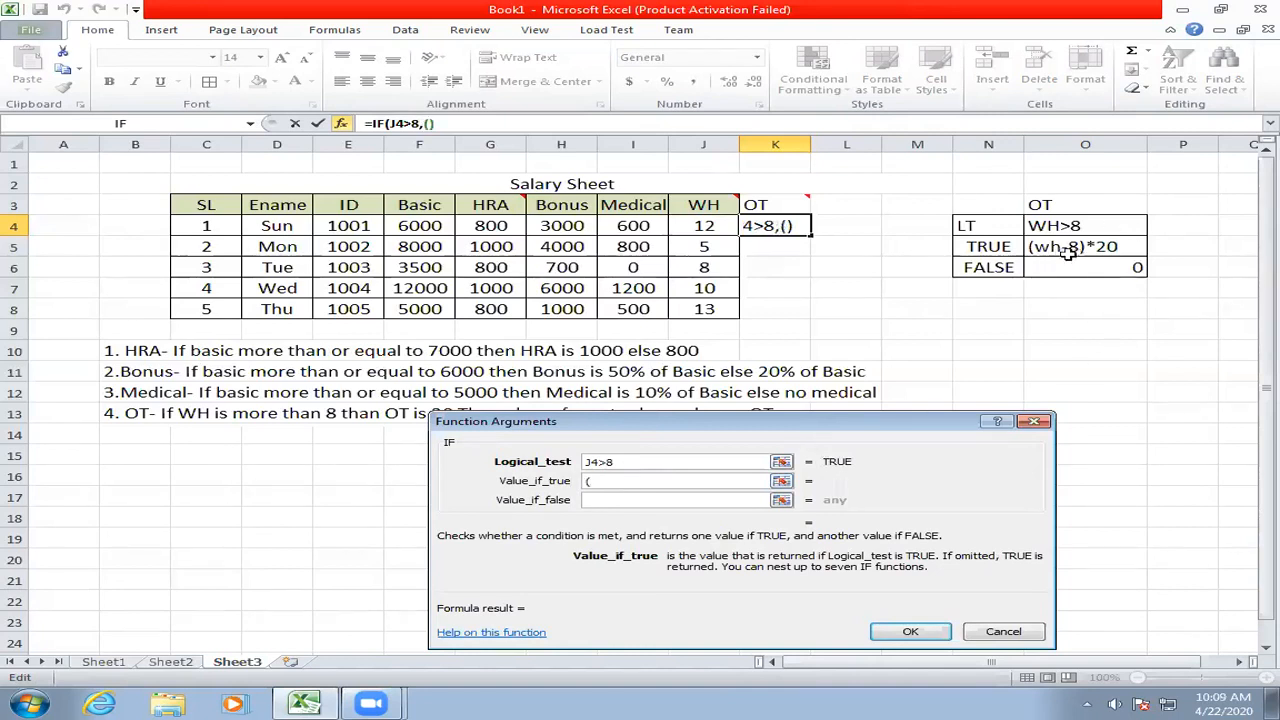
left_click(704, 226)
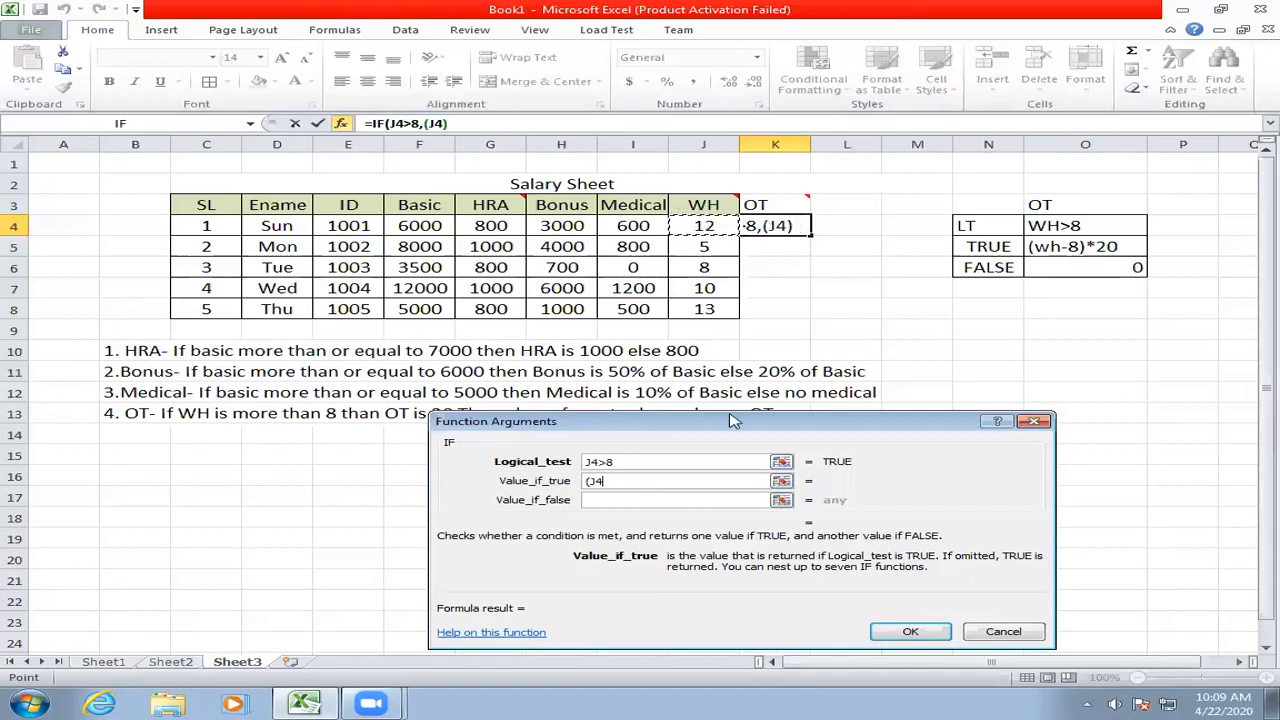
type("-8)")
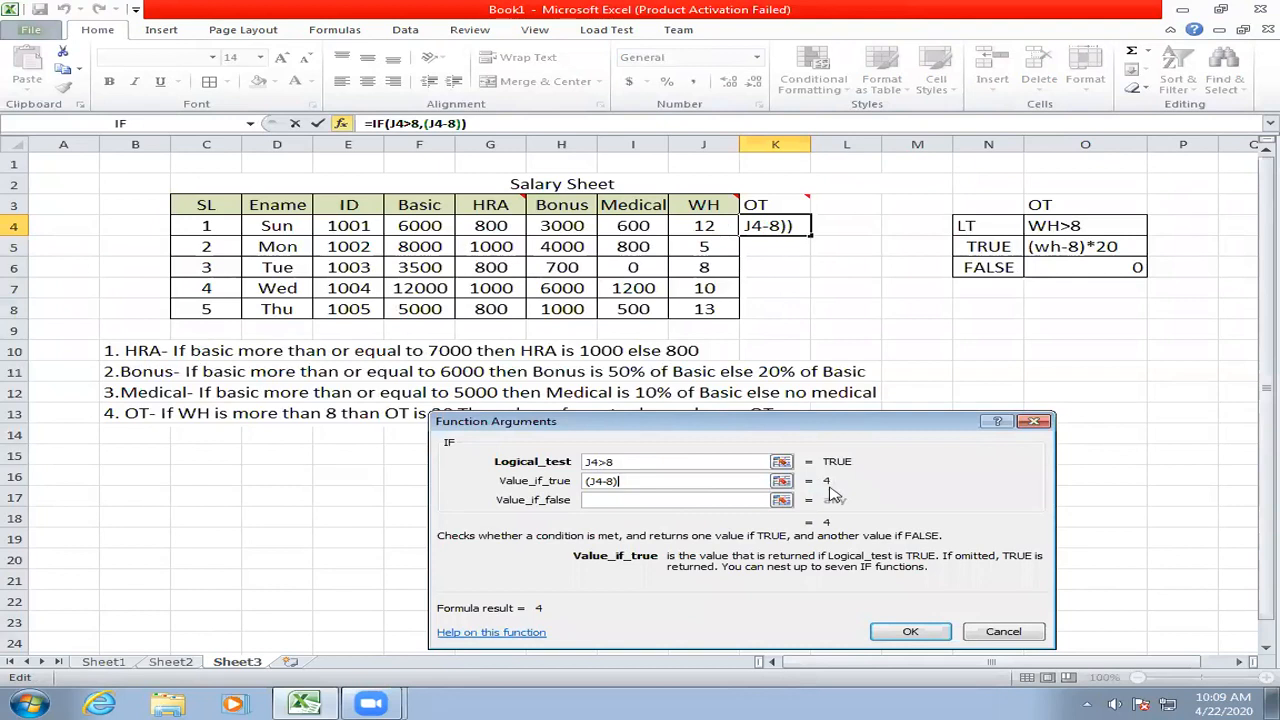
type("*20")
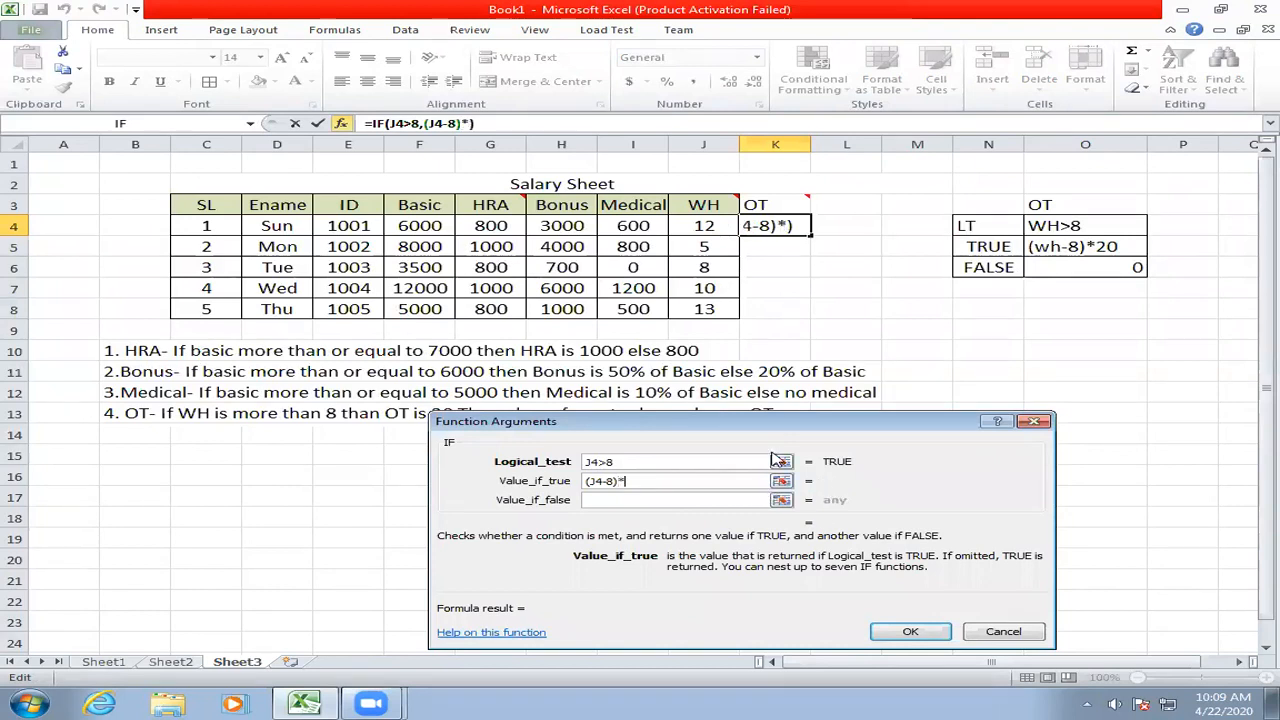
- Set the IF function's value if false to 0 and fill the finished formula from K4 down to K8
left_click(689, 502)
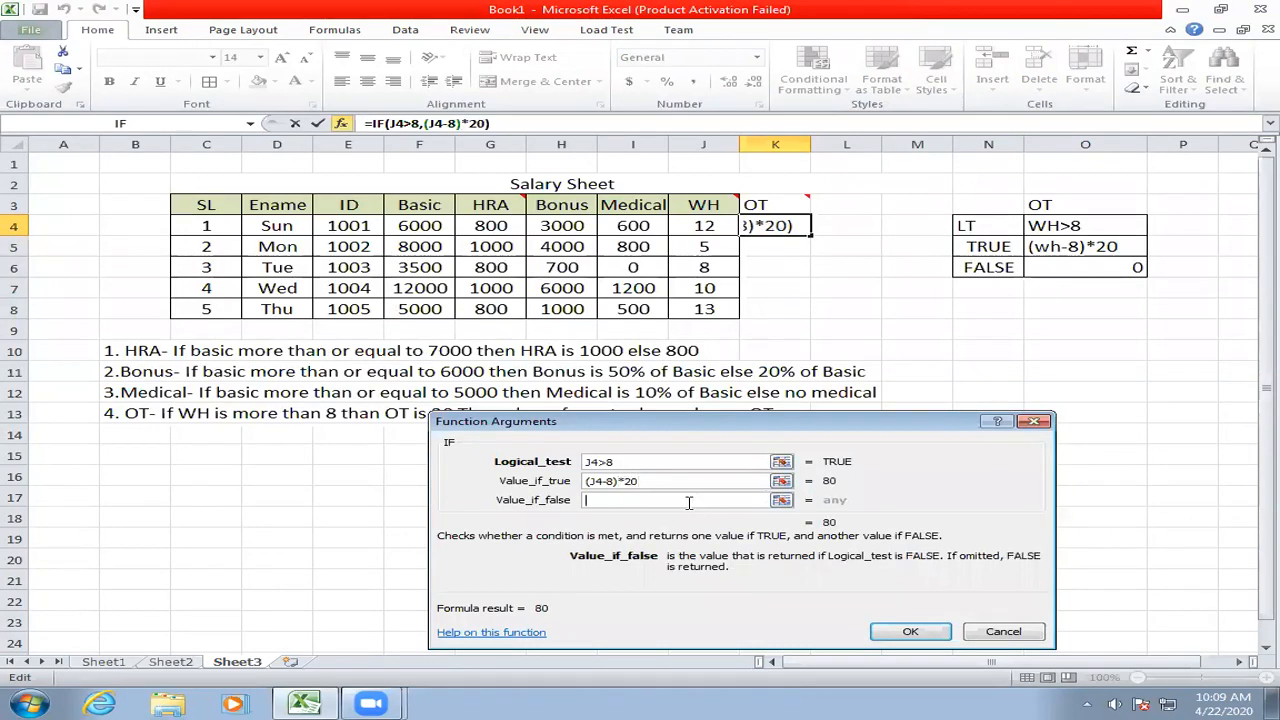
type("0")
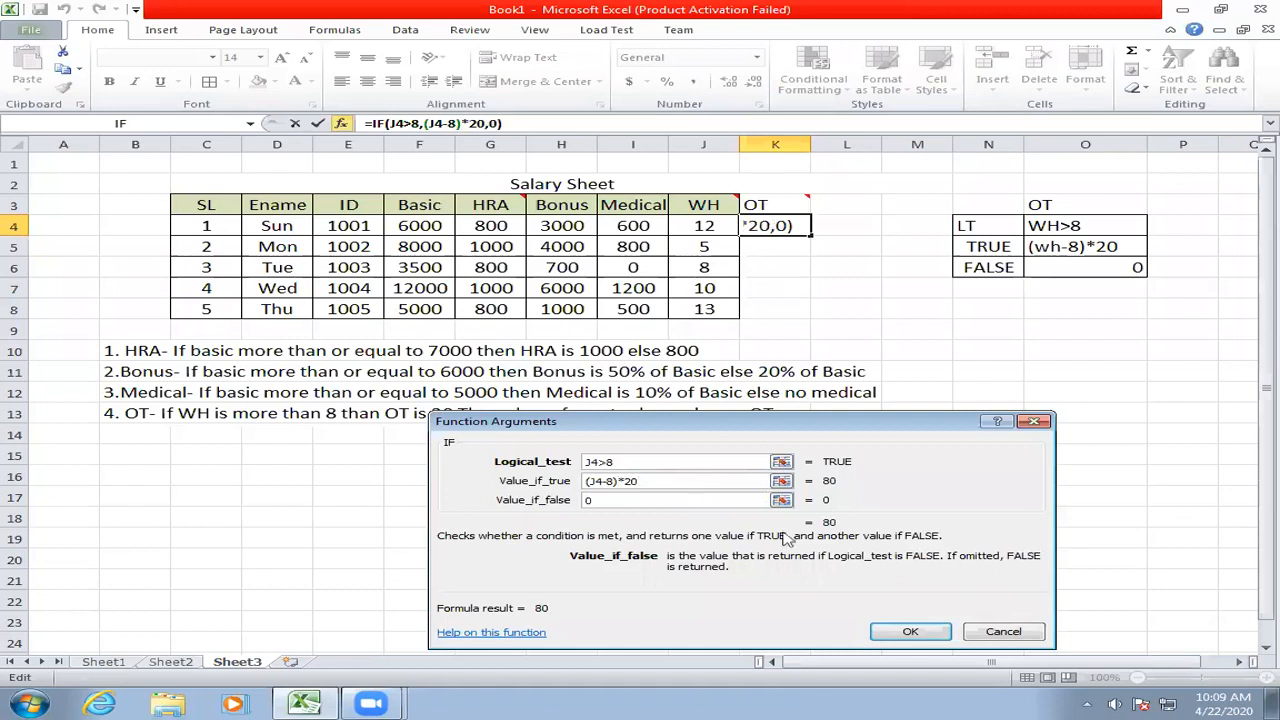
left_click(903, 633)
left_click_drag(814, 236, 816, 318)
left_click(882, 293)
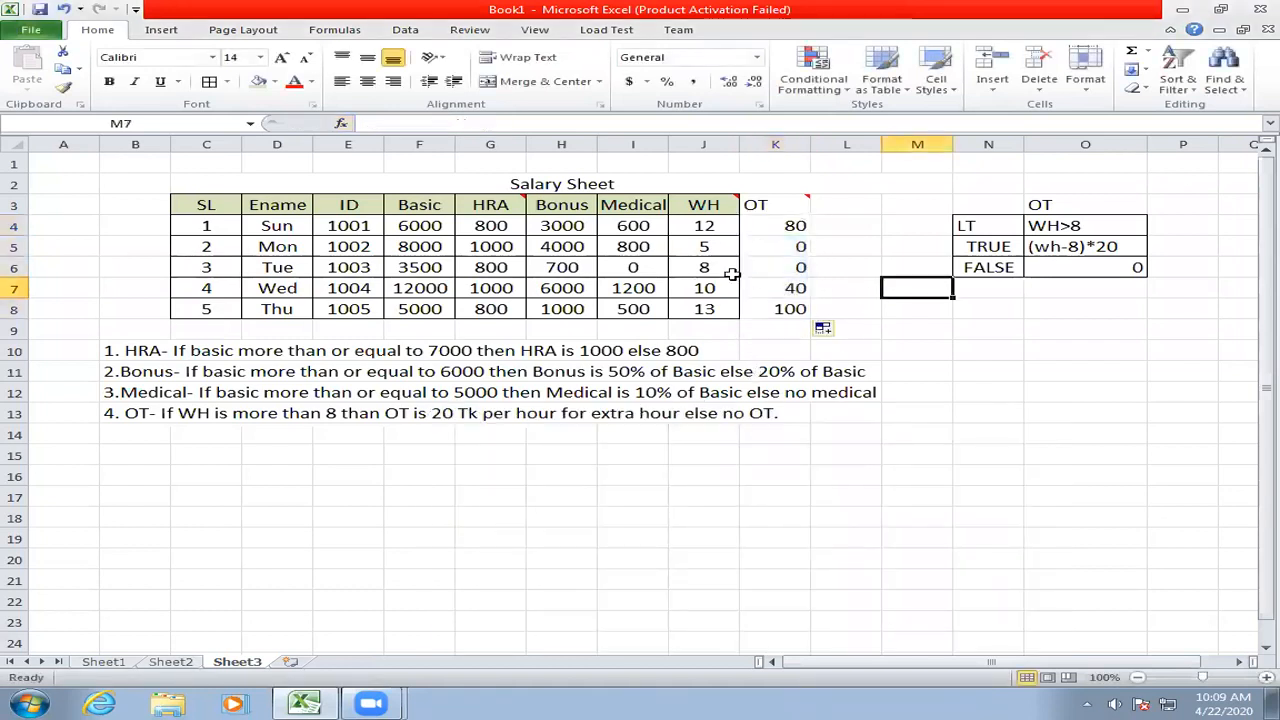
- Check the OT results for rows 5 and 6 against their WH values and the conditions in the OT logic table
left_click(787, 241)
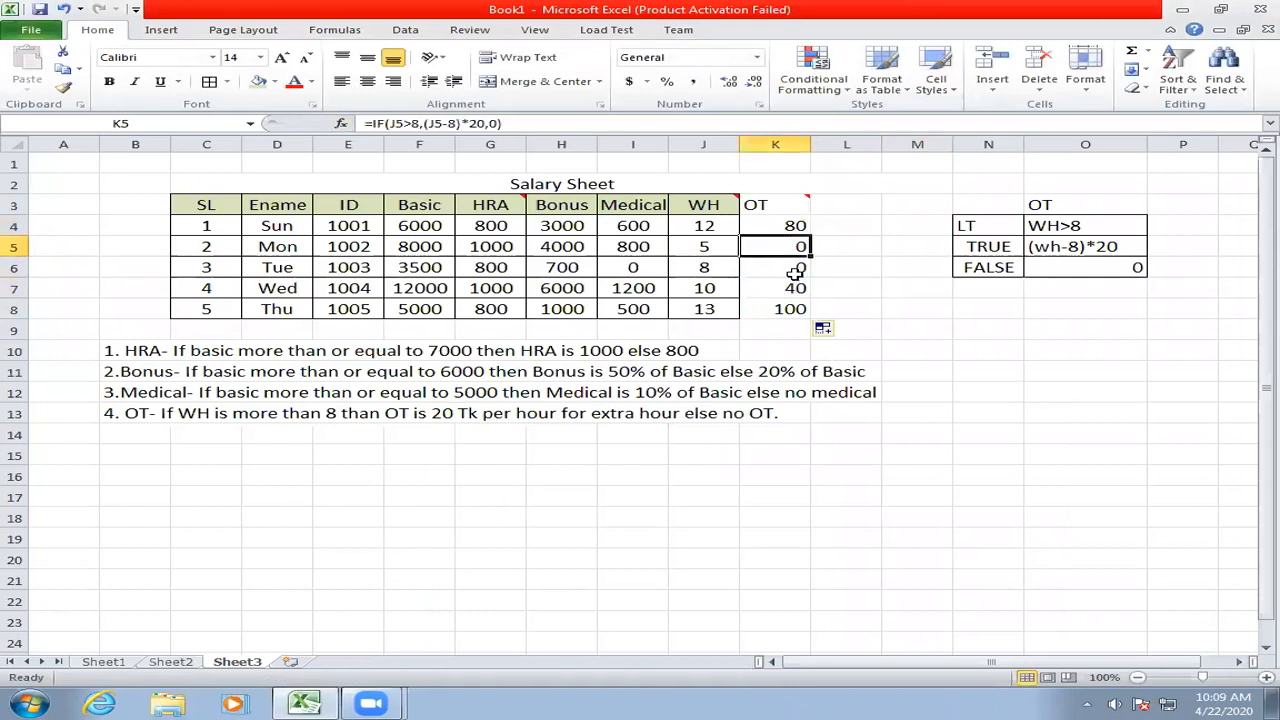
left_click(815, 262)
left_click(804, 266)
left_click(798, 253)
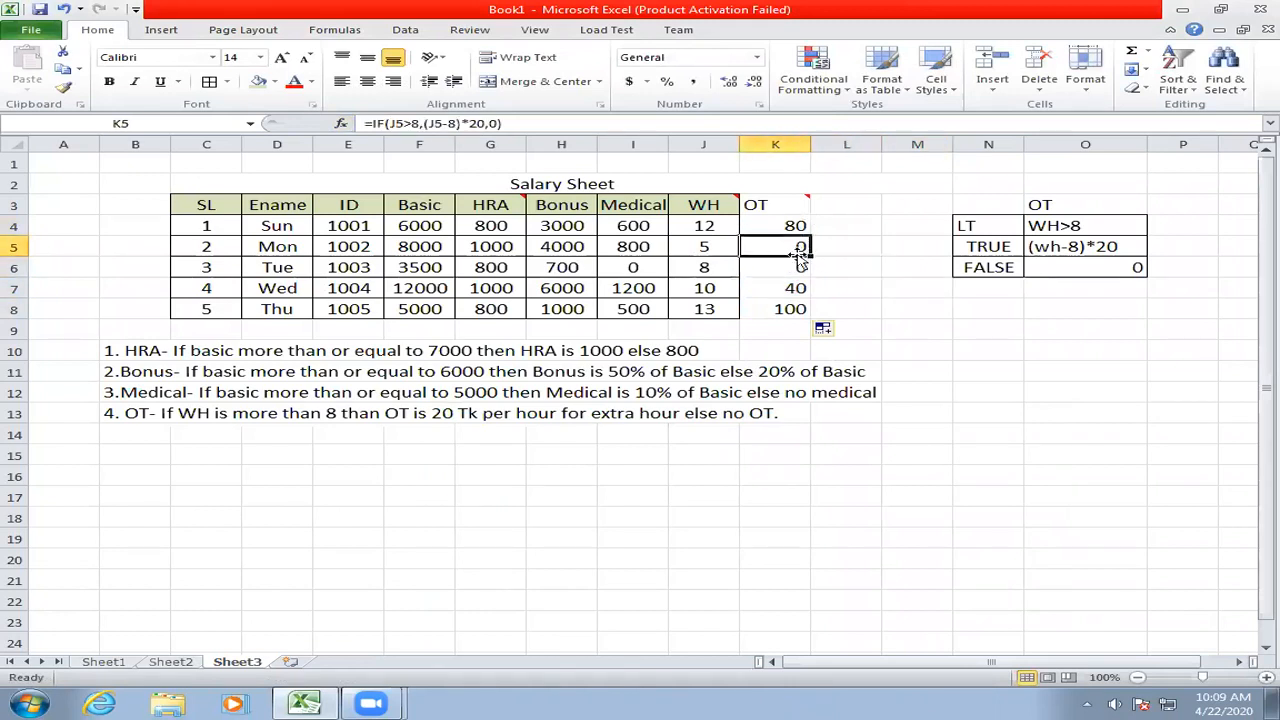
left_click(704, 249)
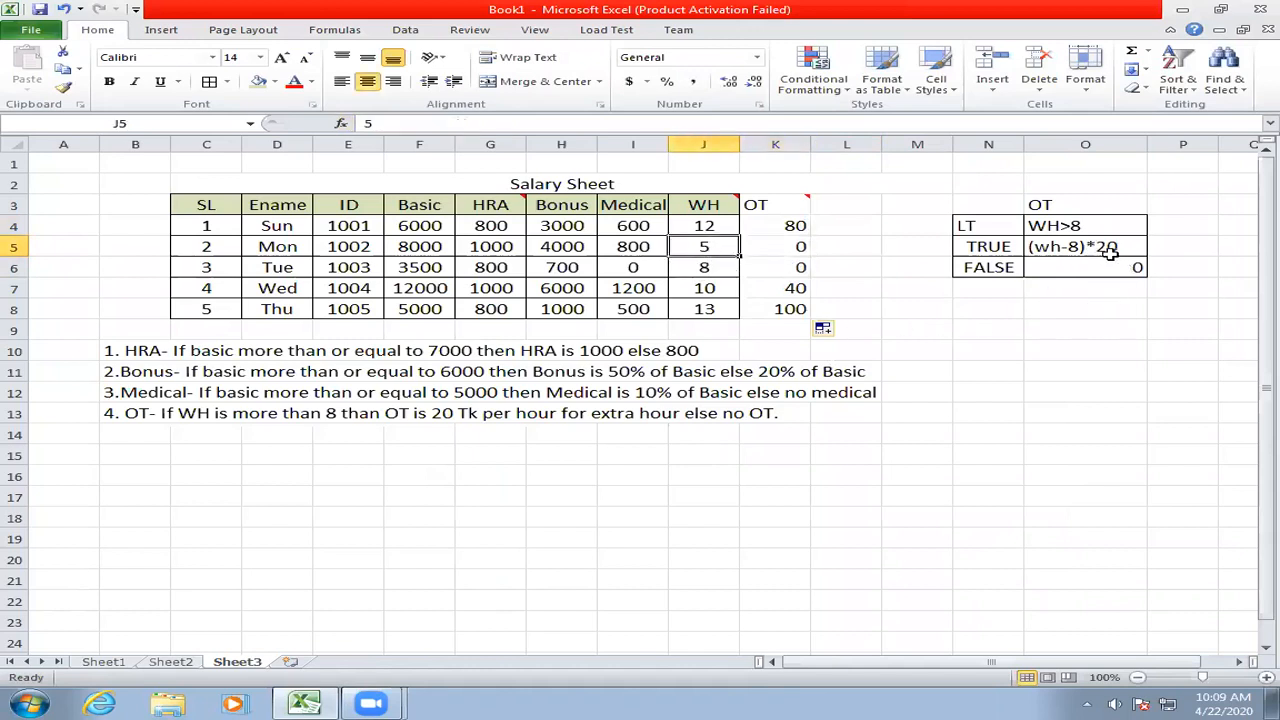
left_click(1061, 225)
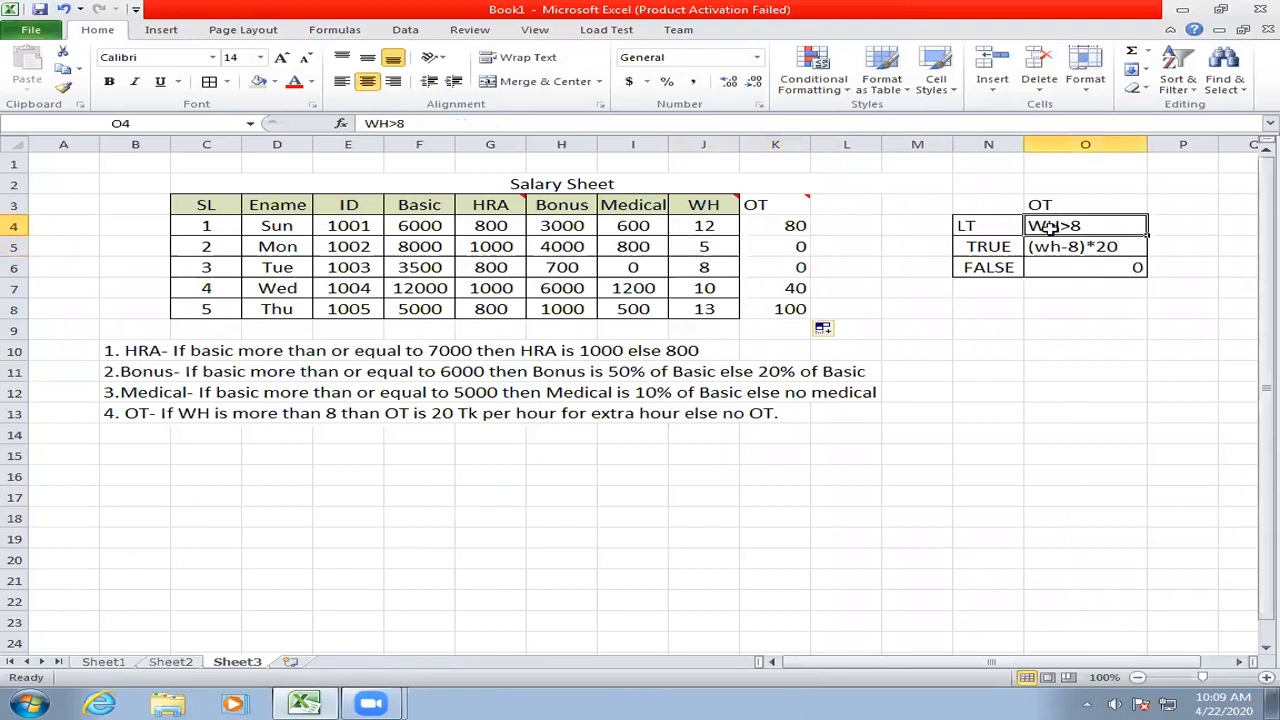
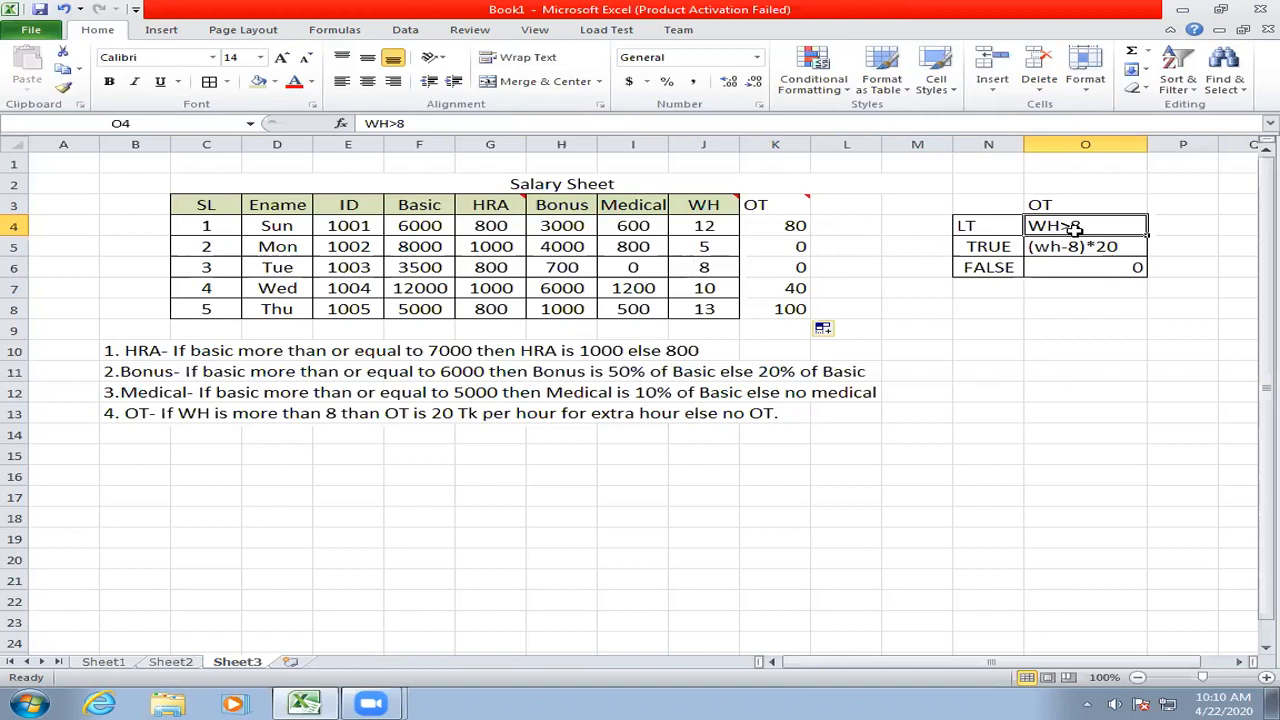
left_click(1038, 245)
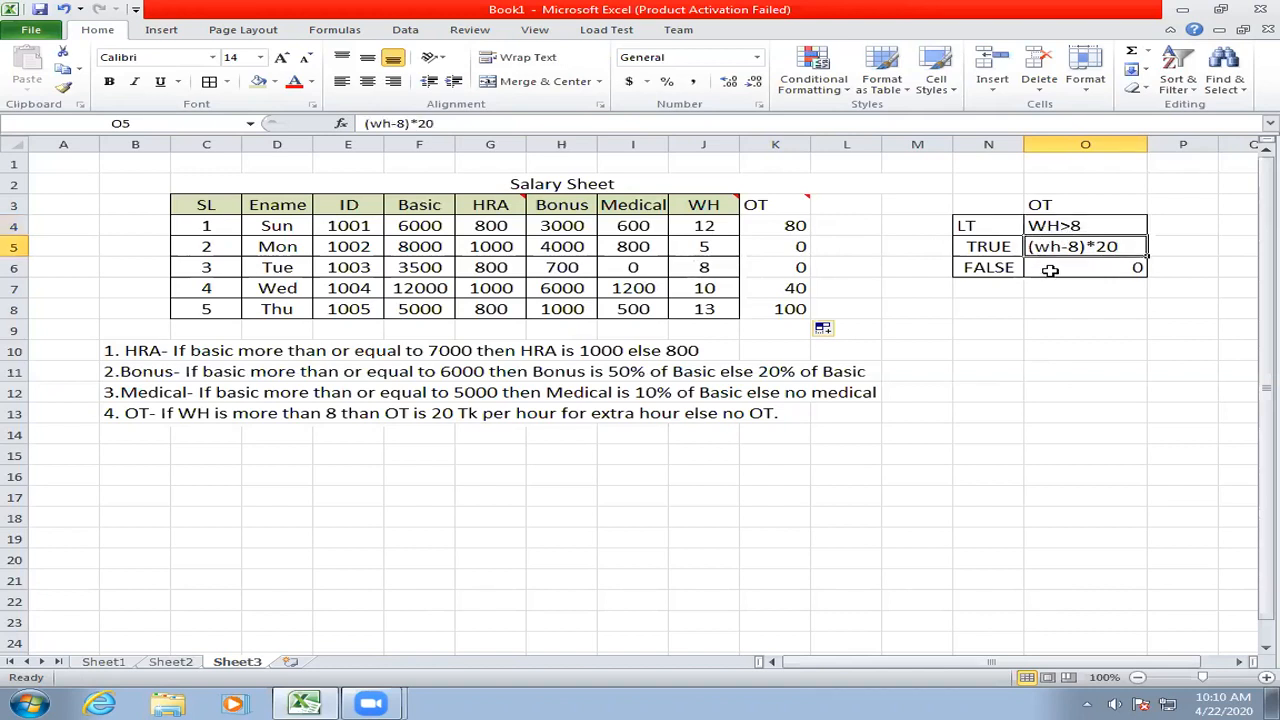
left_click(1050, 270)
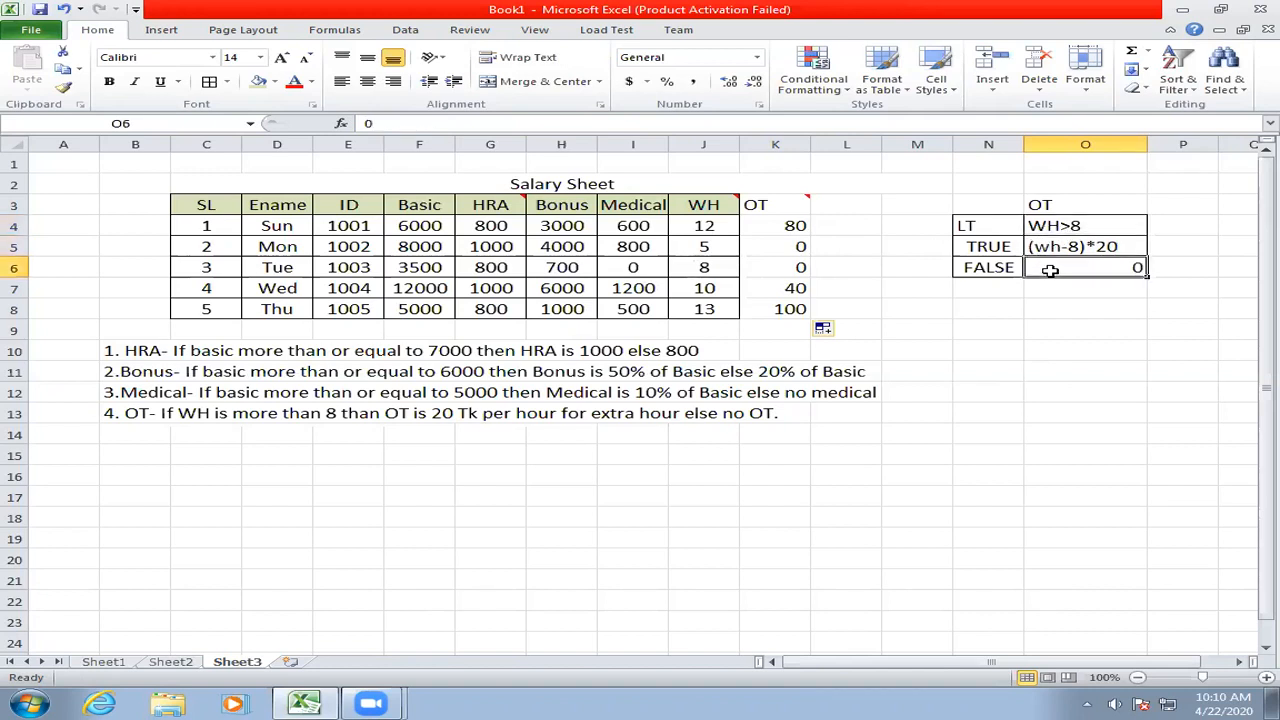
left_click(795, 248)
- Copy the cell formatting of Basic cell F5 onto the OT column, cells K3 to K8
left_click(437, 255)
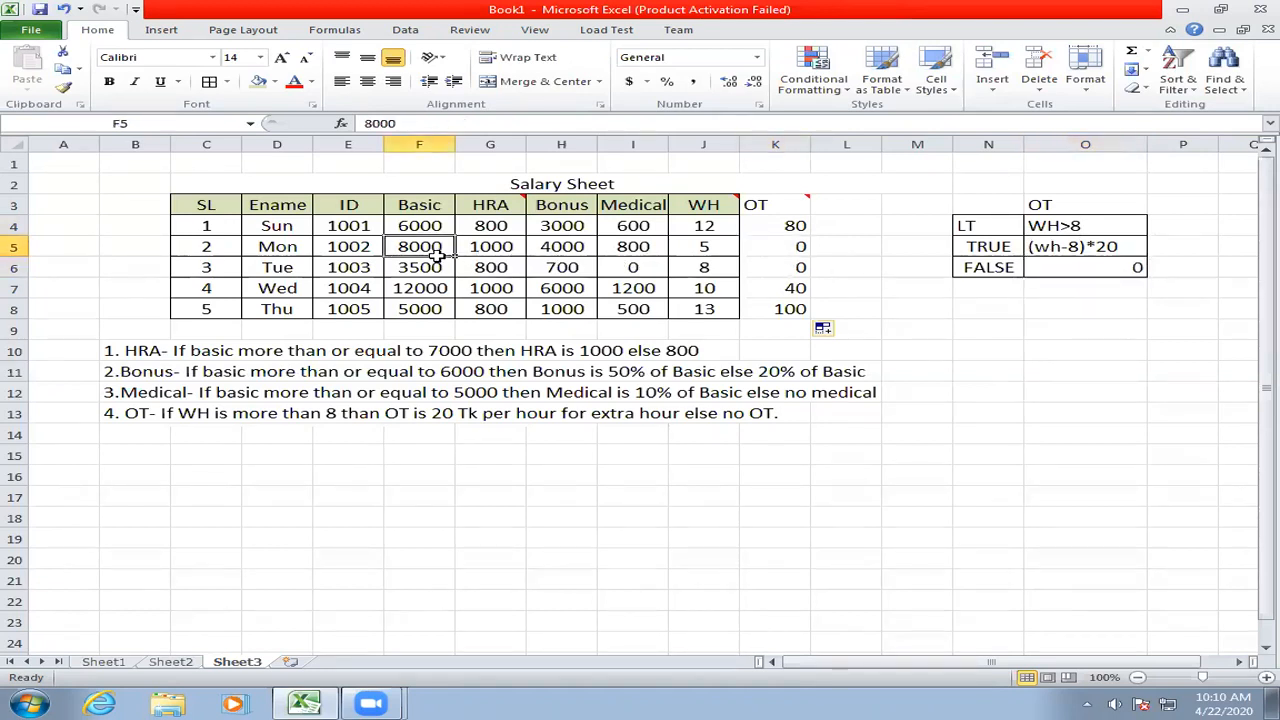
left_click(64, 88)
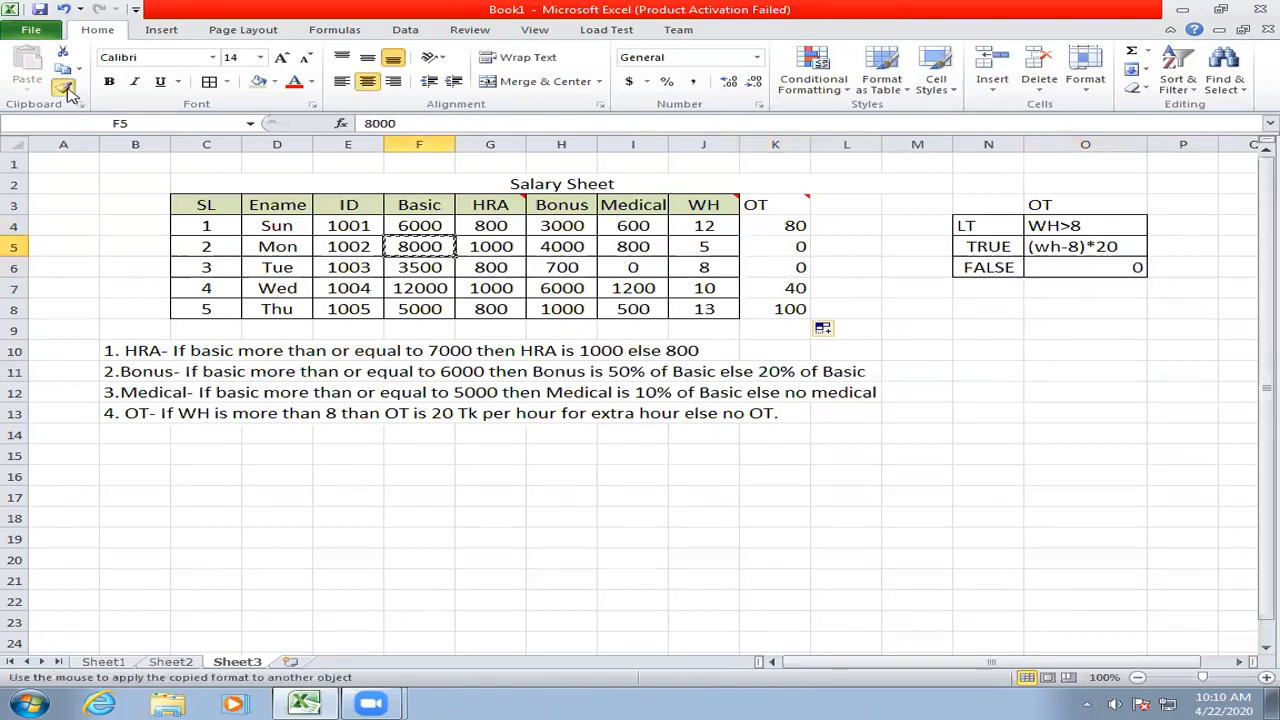
left_click_drag(762, 204, 776, 309)
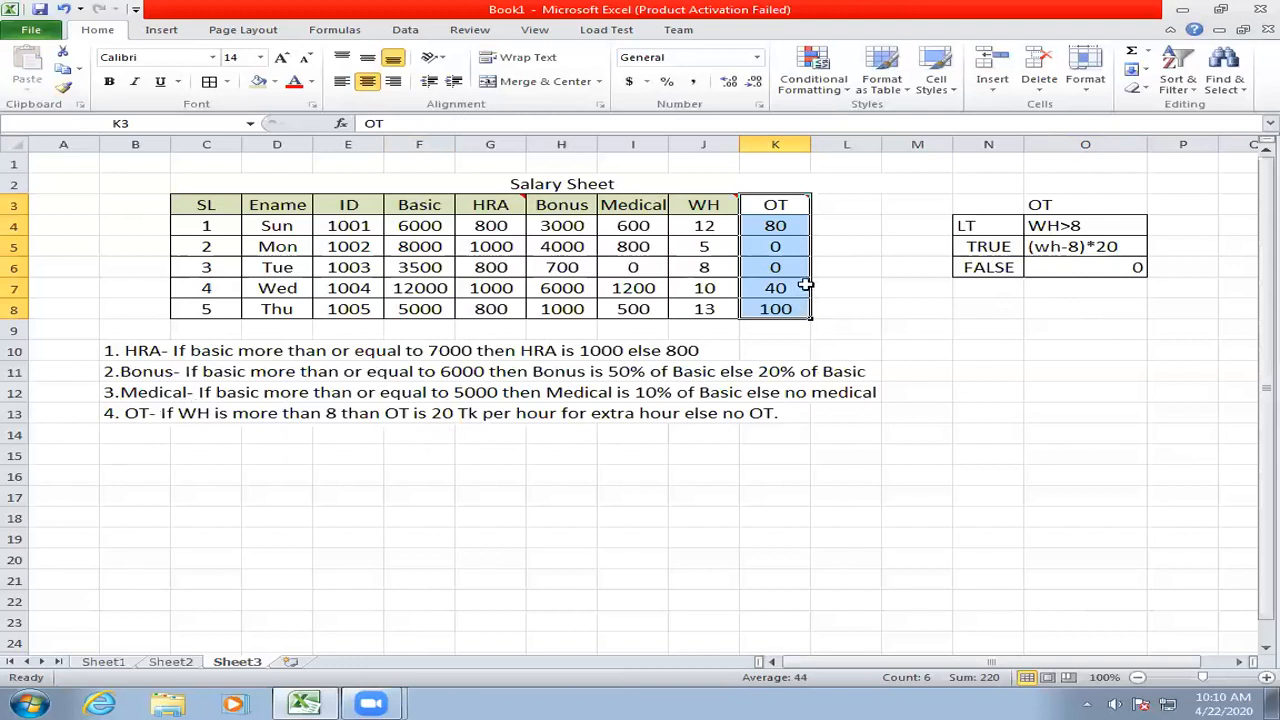
- Review the employees' OT, WH and Basic values in the salary table
left_click(798, 229)
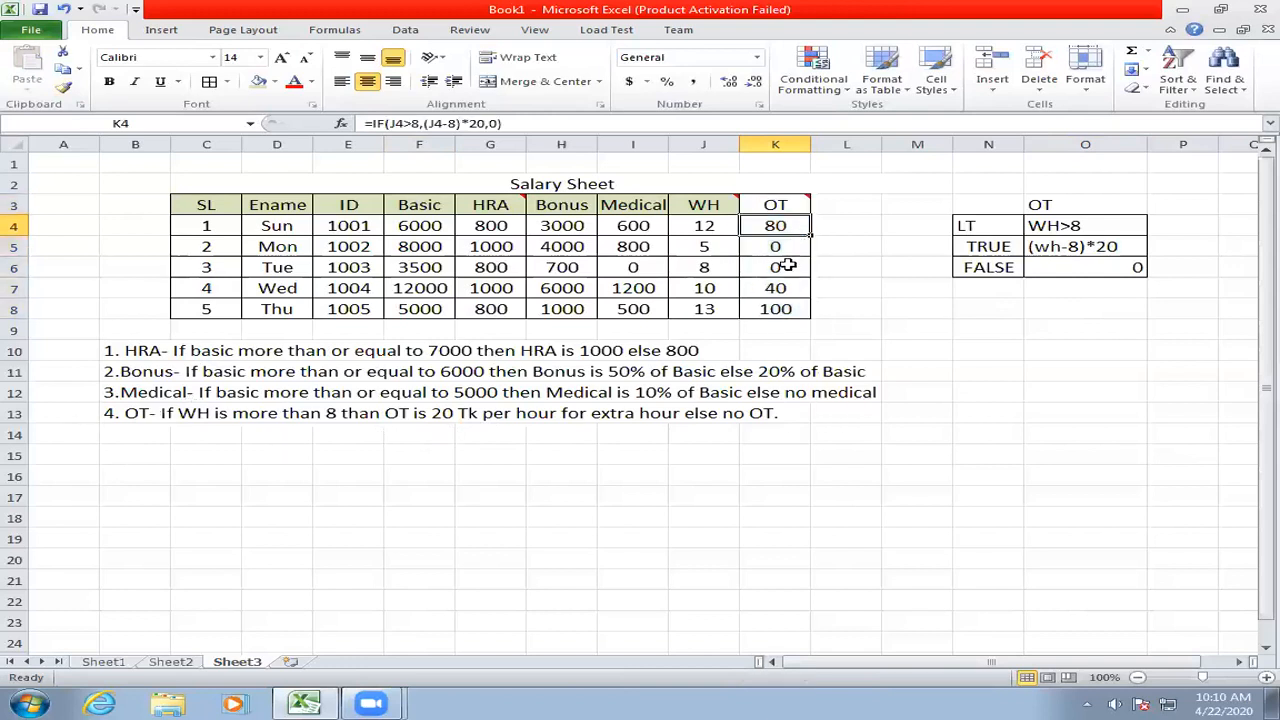
left_click(698, 246)
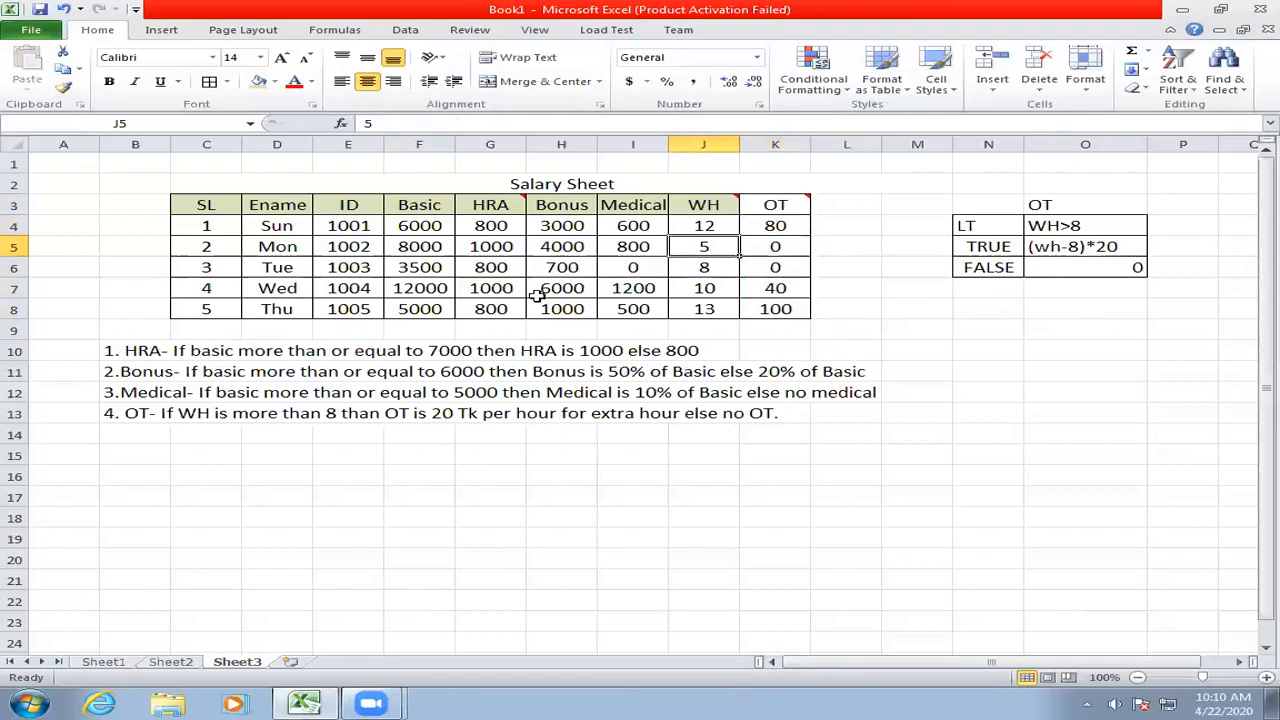
left_click(428, 268)
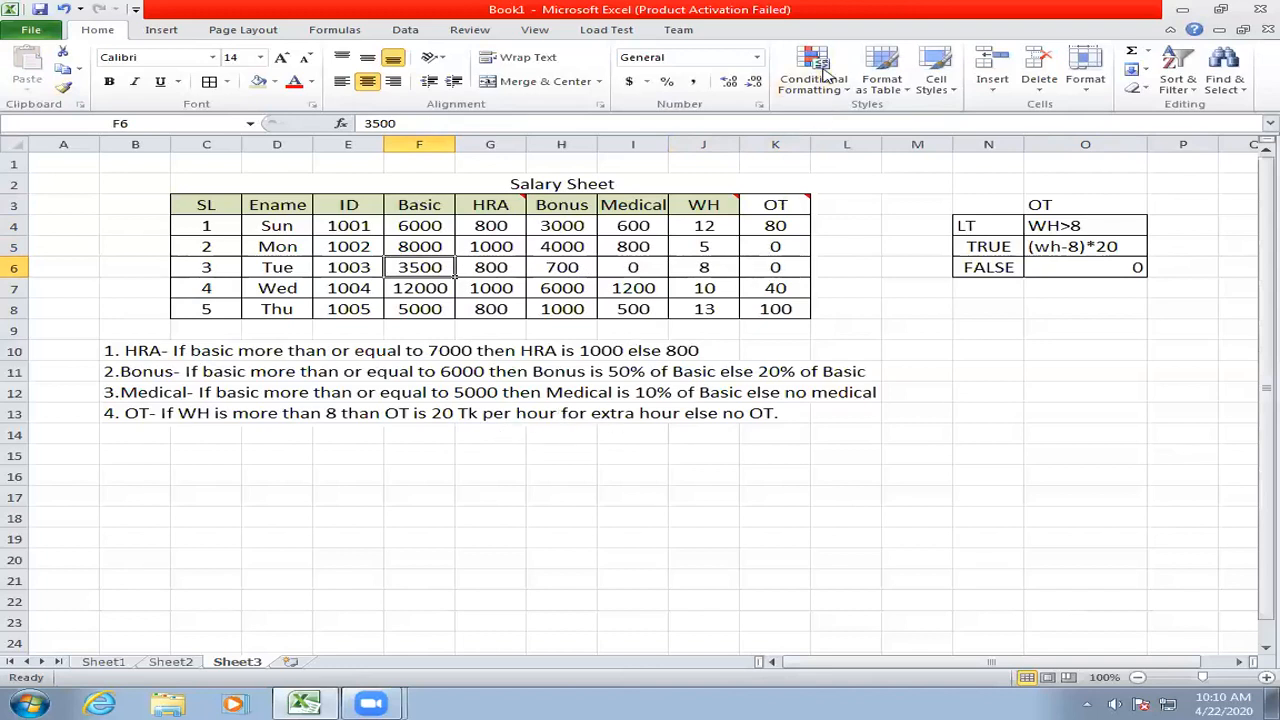
left_click(425, 226)
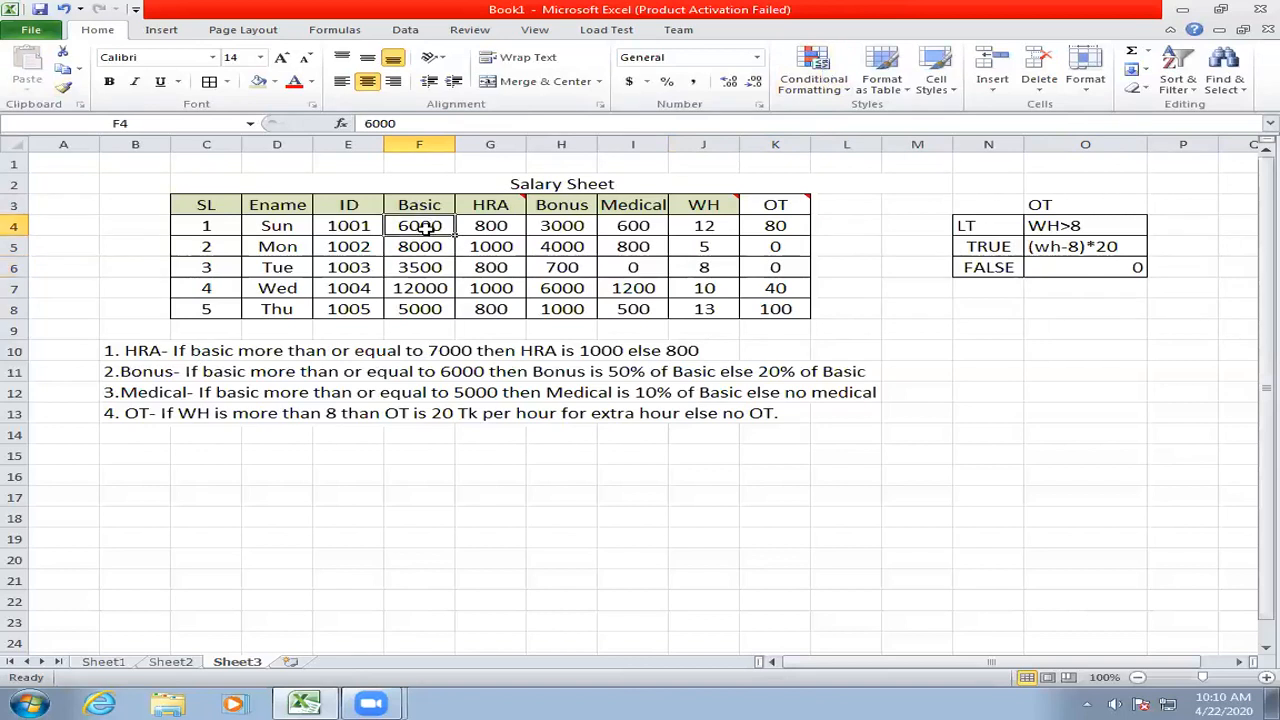
left_click(421, 245)
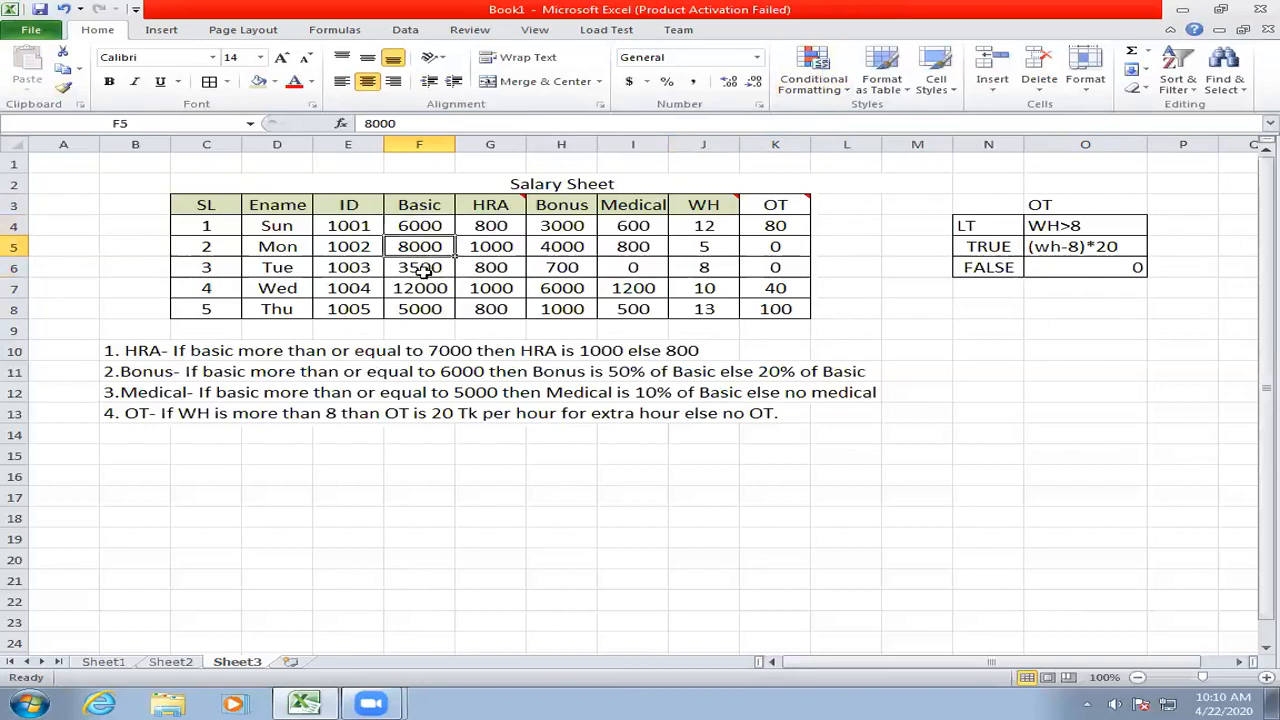
left_click(425, 288)
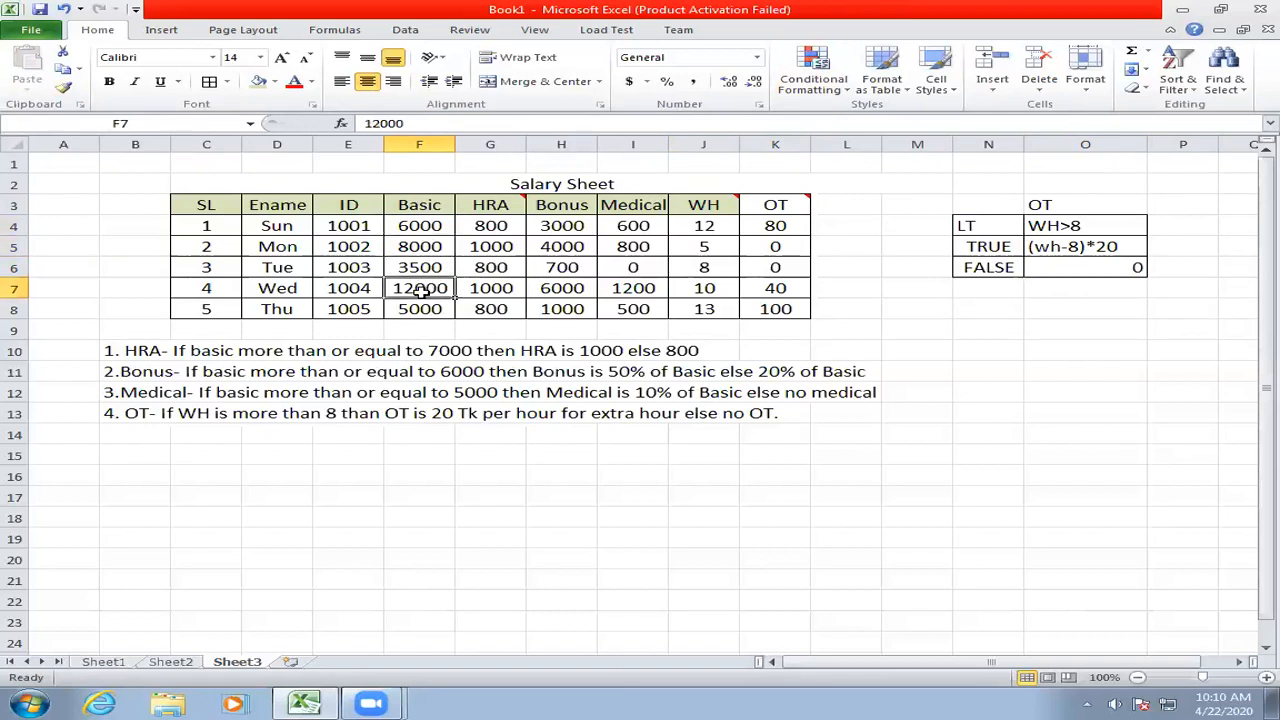
left_click(422, 268)
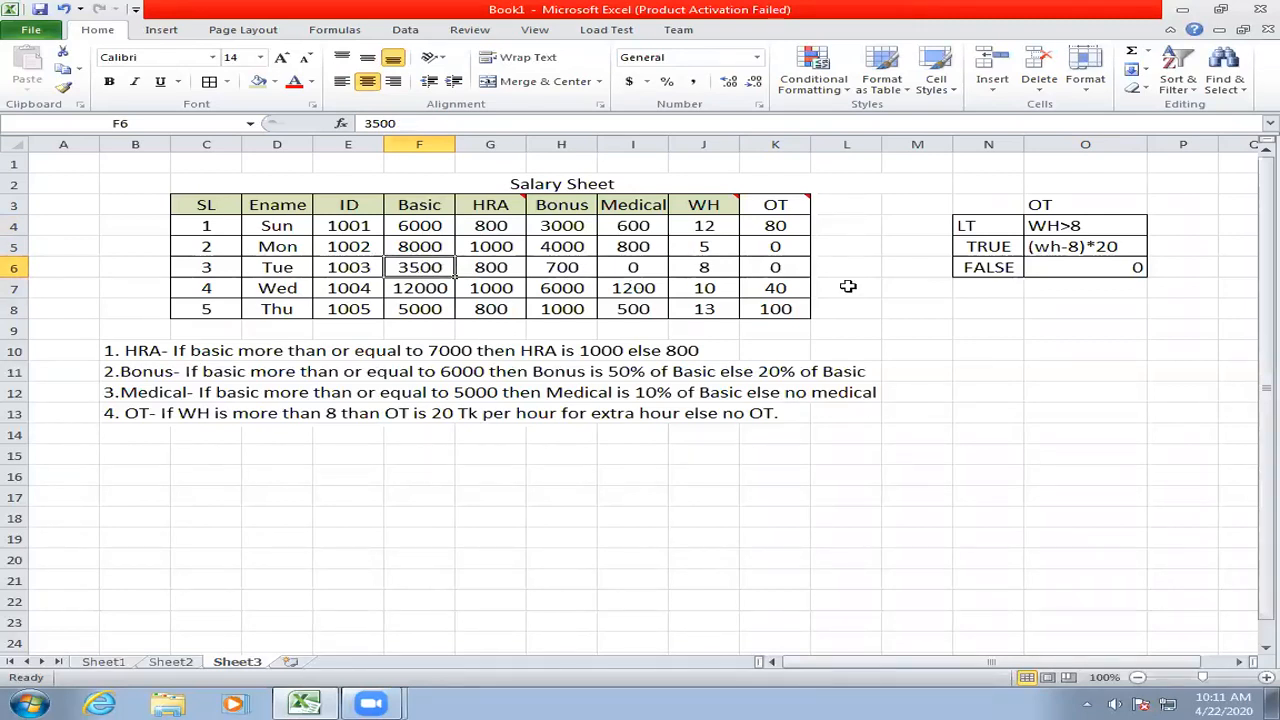
- Clear the OT formulas from cells K4 to K8
left_click_drag(804, 229, 810, 308)
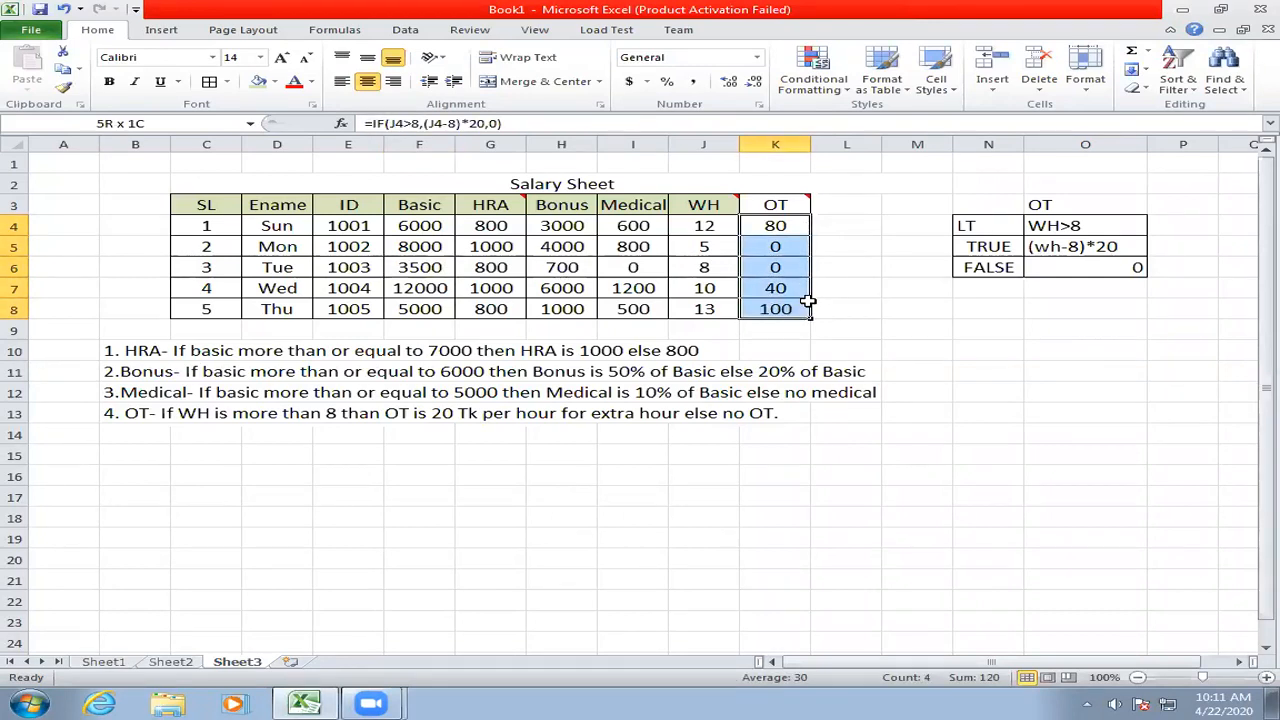
key("Delete")
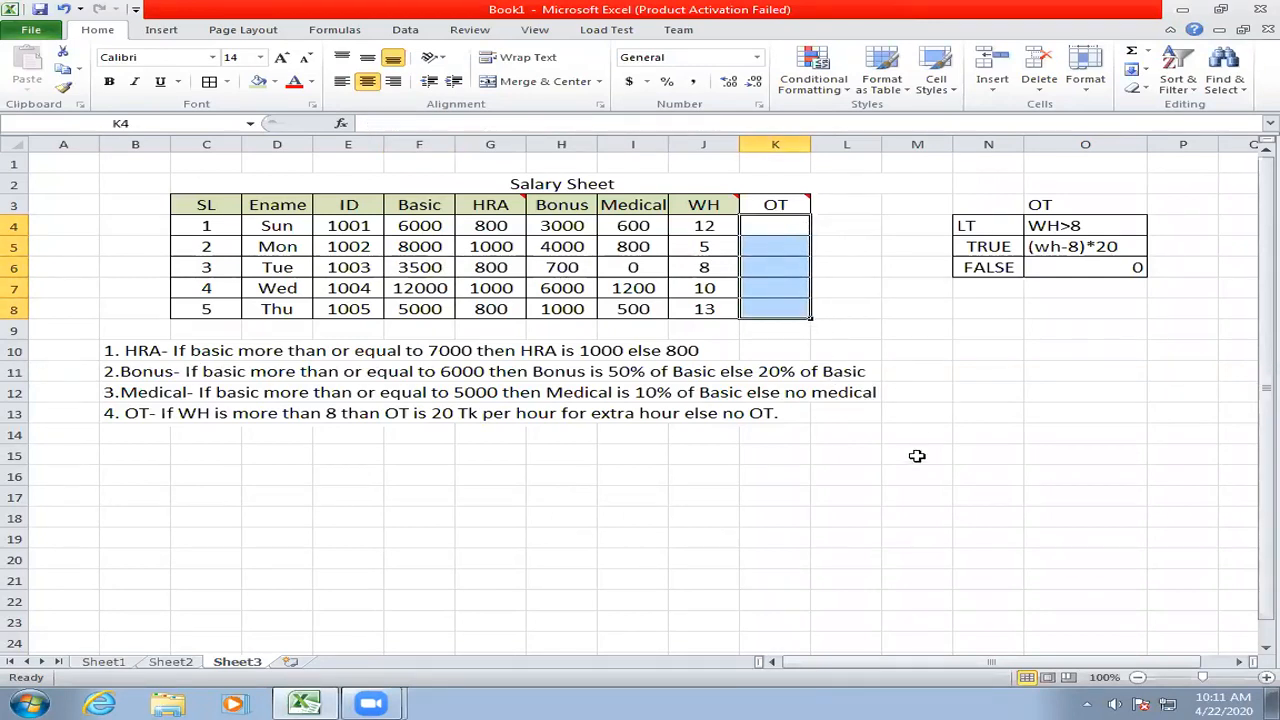
left_click(914, 452)
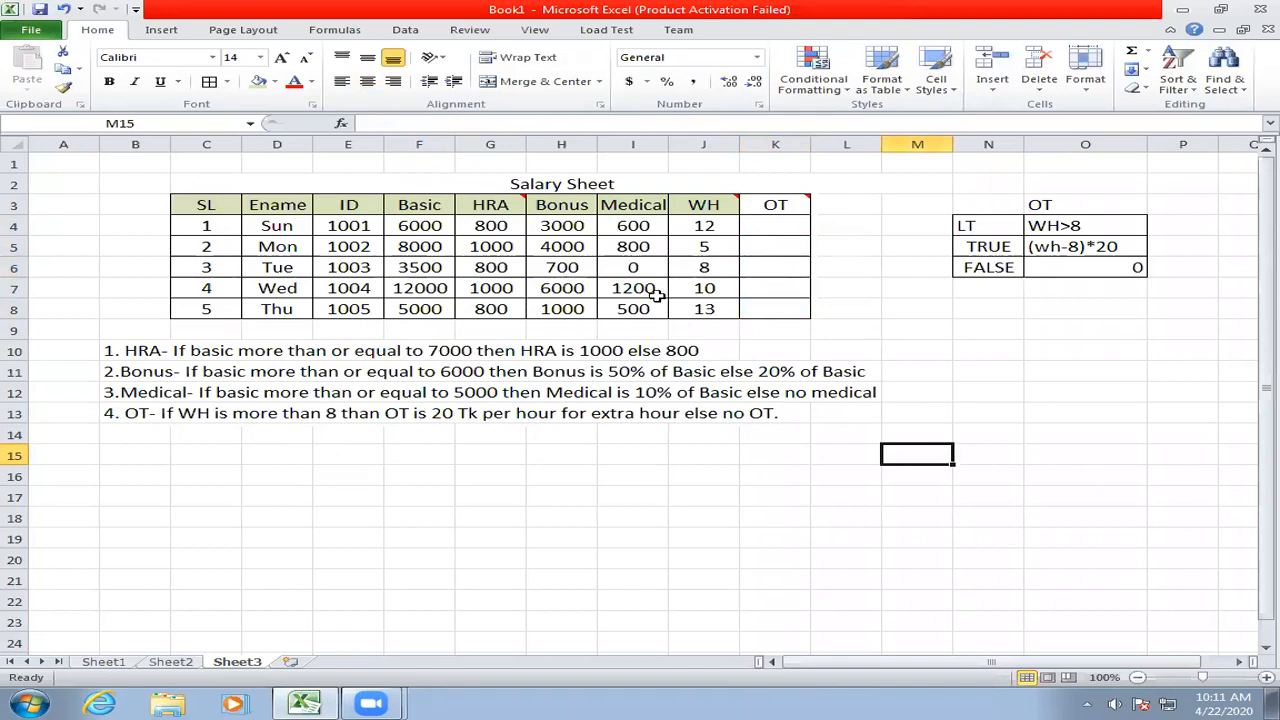
- Reword the OT rule in B13, replacing "20 Tk" with "double of hourly rate of basic"
left_click(430, 287)
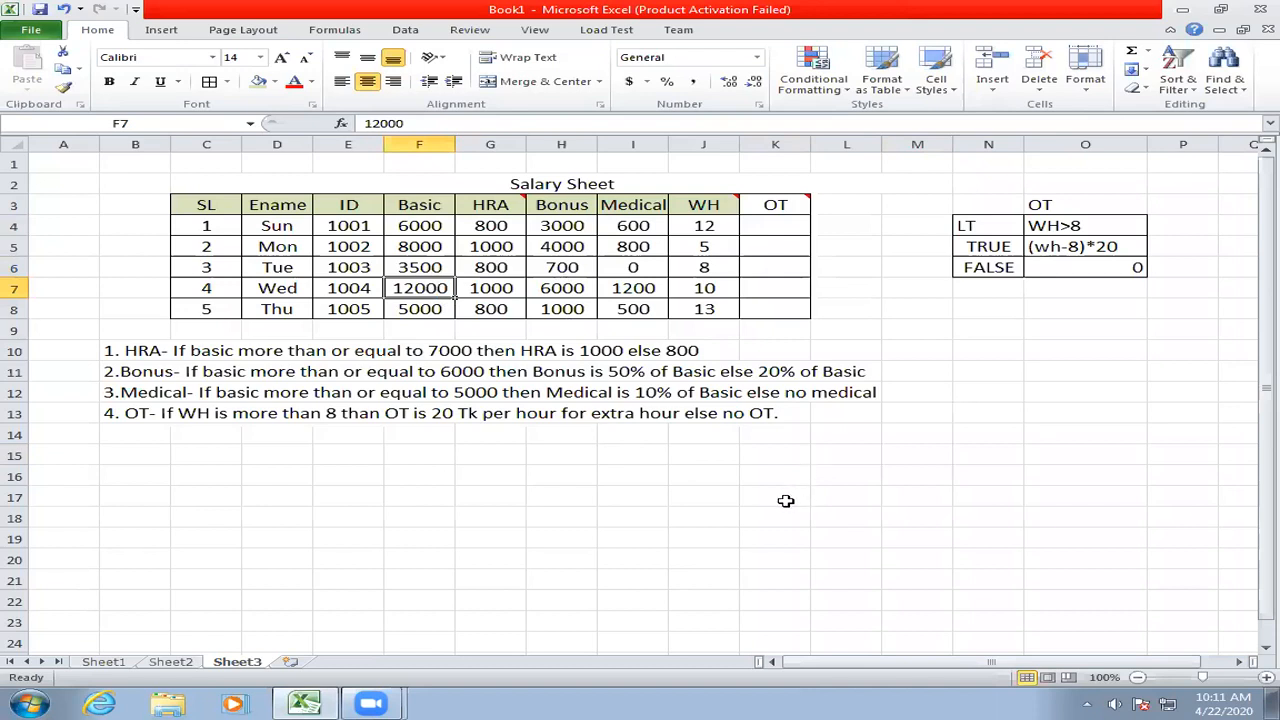
left_click(1089, 228)
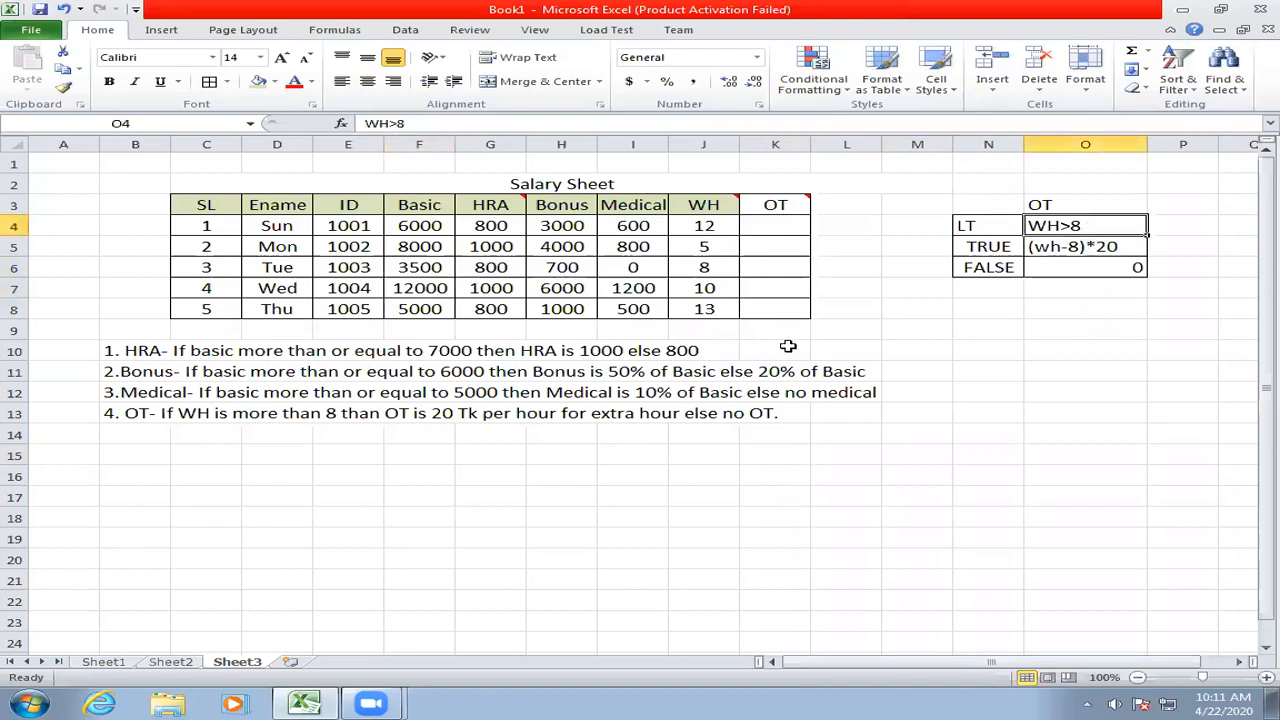
double_click(140, 414)
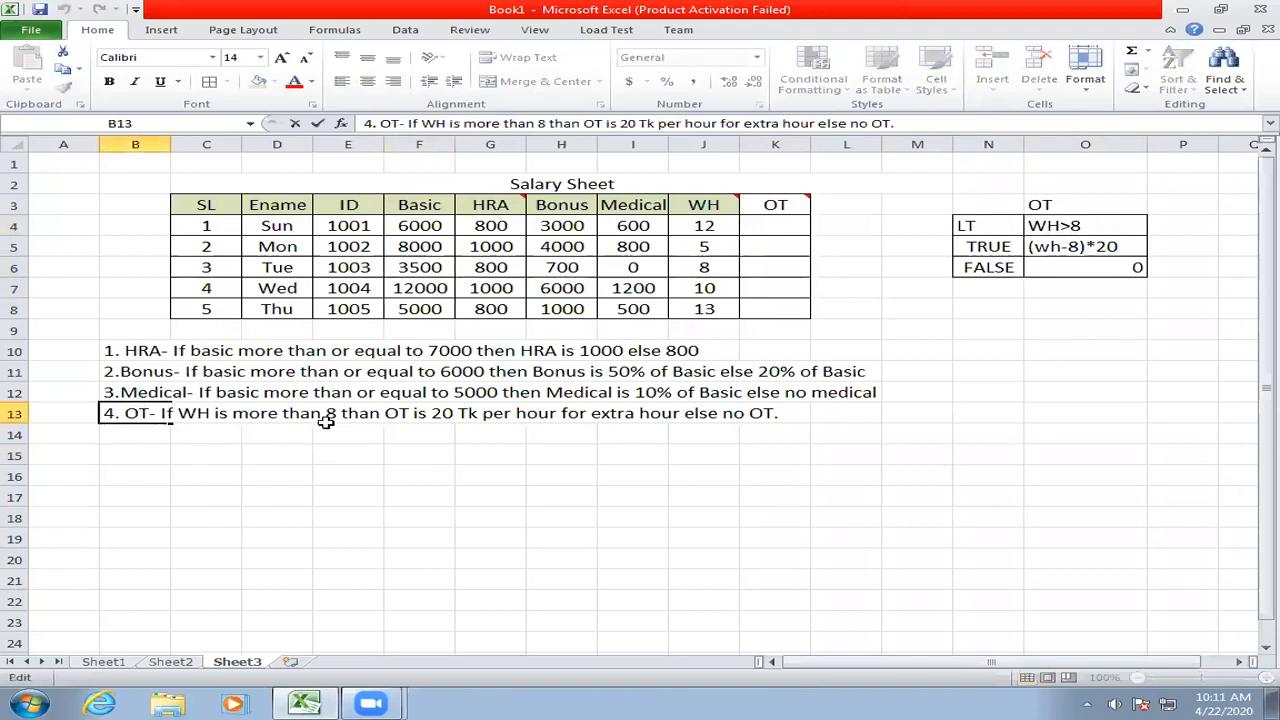
left_click_drag(432, 410, 480, 412)
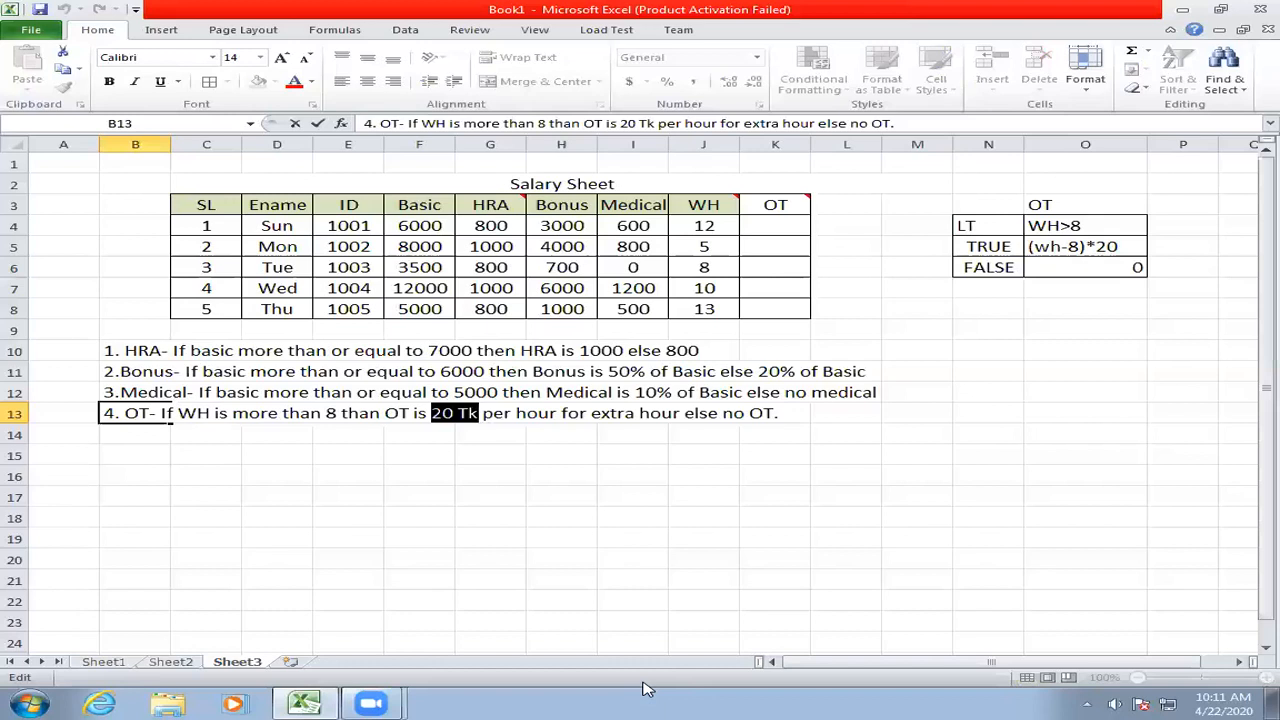
type("double of h")
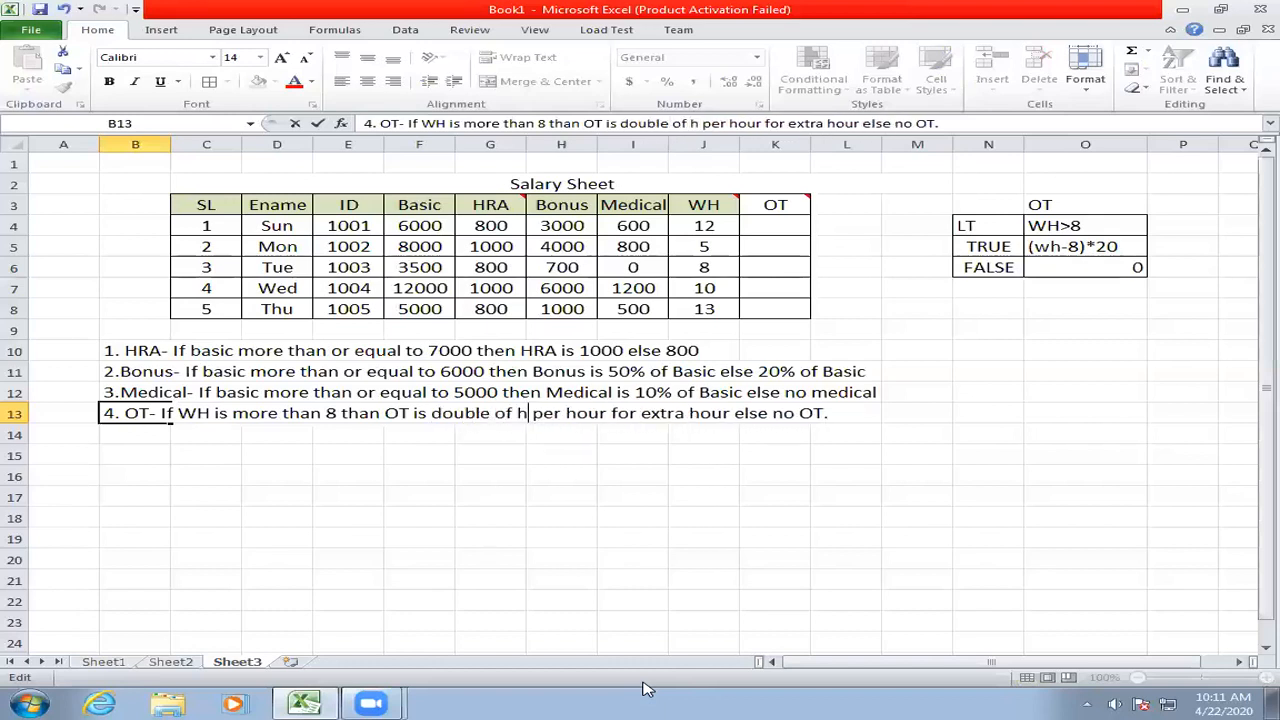
type("ourly rate")
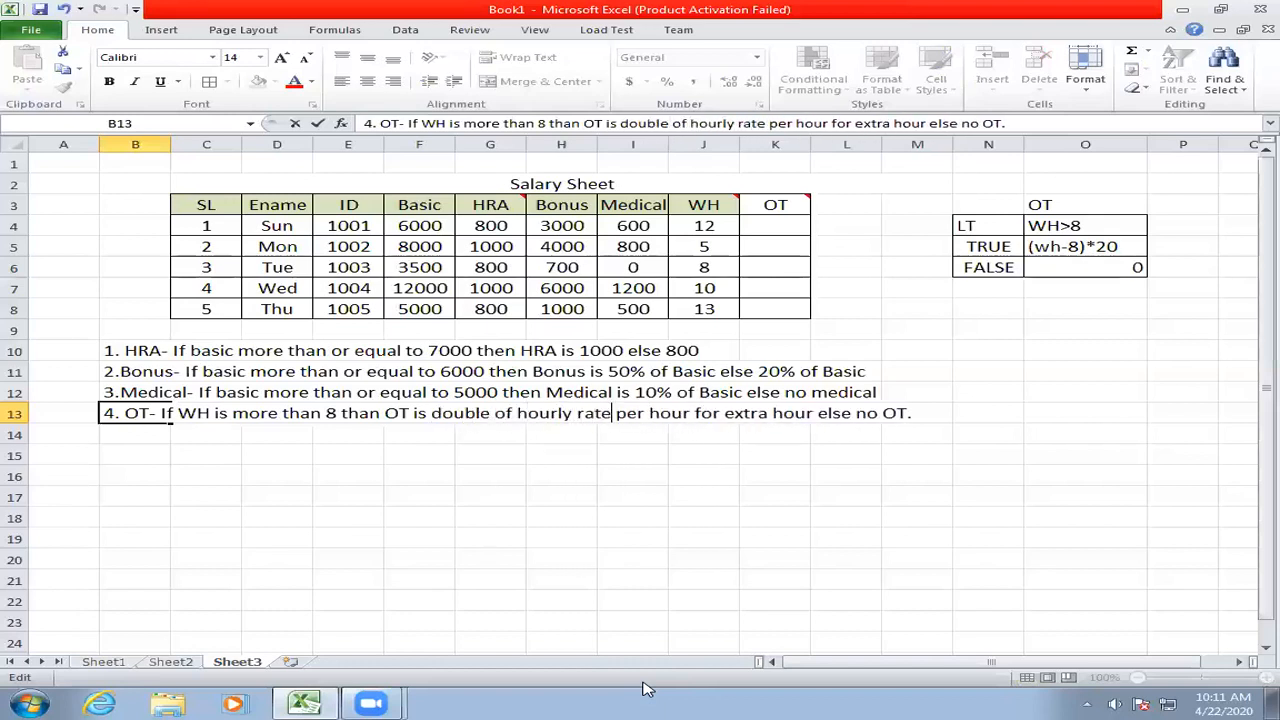
type(" of basic")
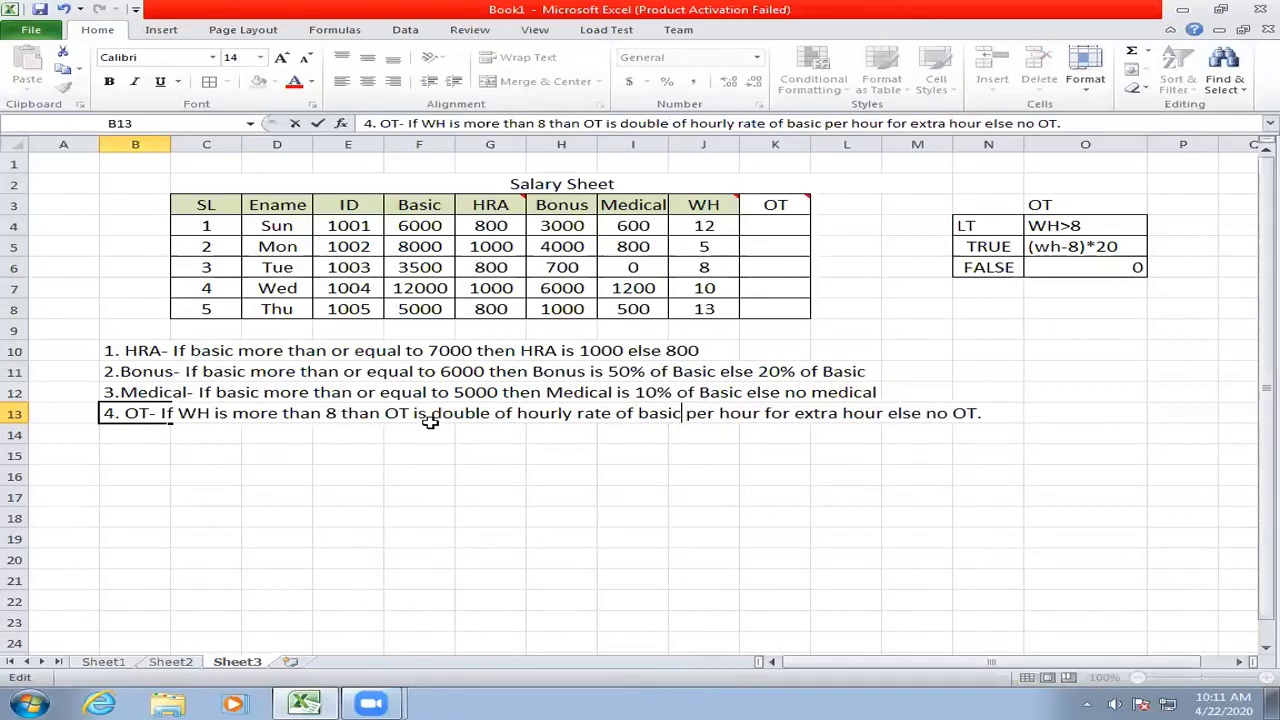
left_click_drag(431, 414, 681, 418)
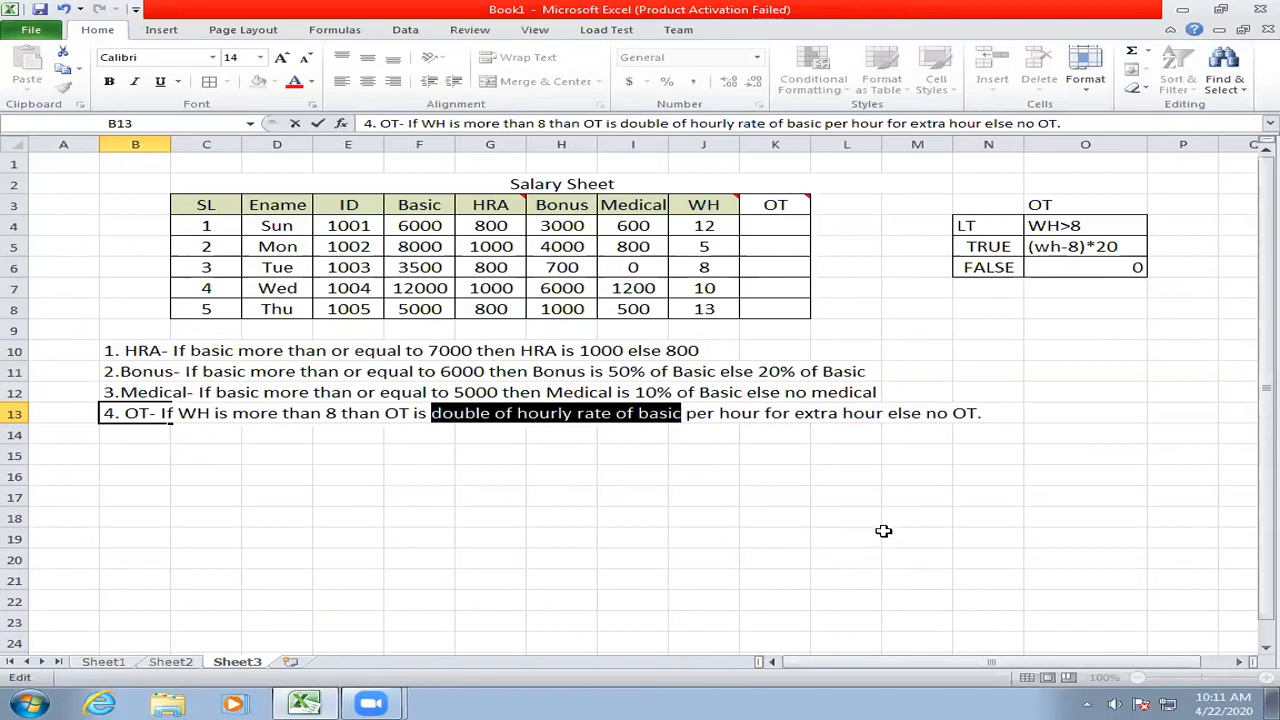
left_click(768, 228)
- Replace the multiplier 20 in the OT logic table's TRUE expression, cell O5, with the beginning of the hourly rate, "(basic"
left_click(1070, 225)
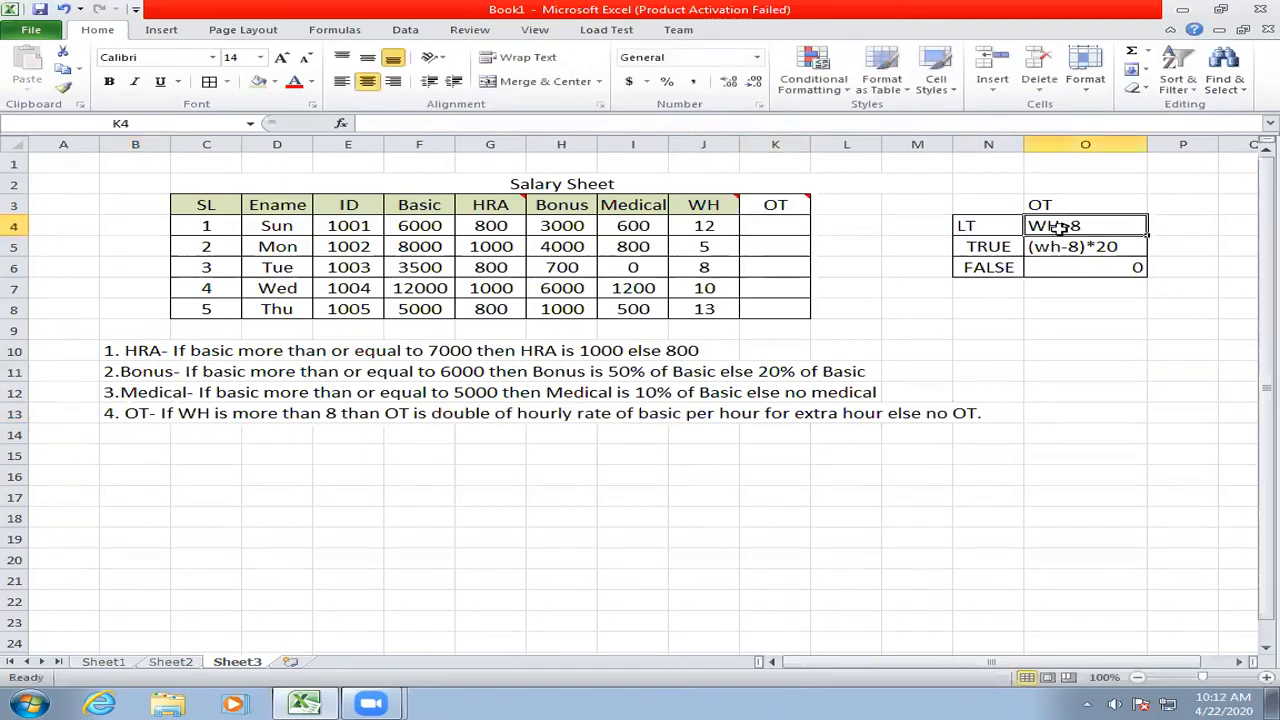
double_click(150, 412)
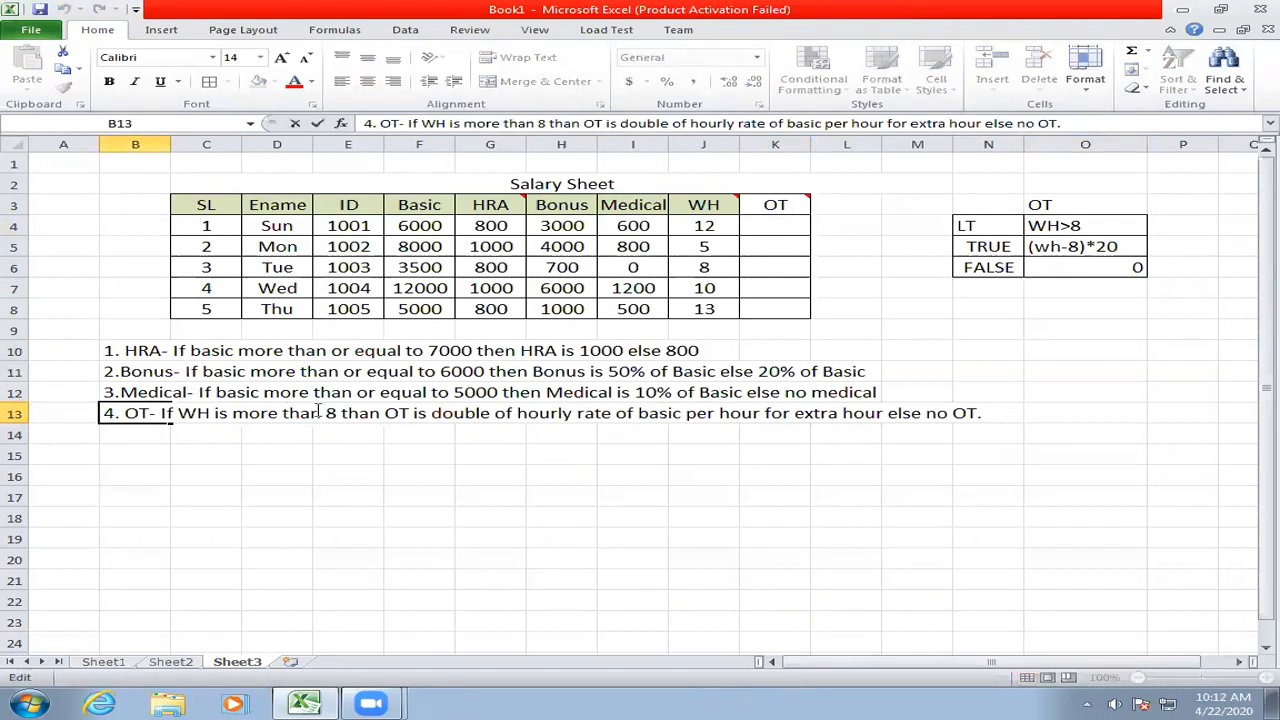
left_click(1074, 247)
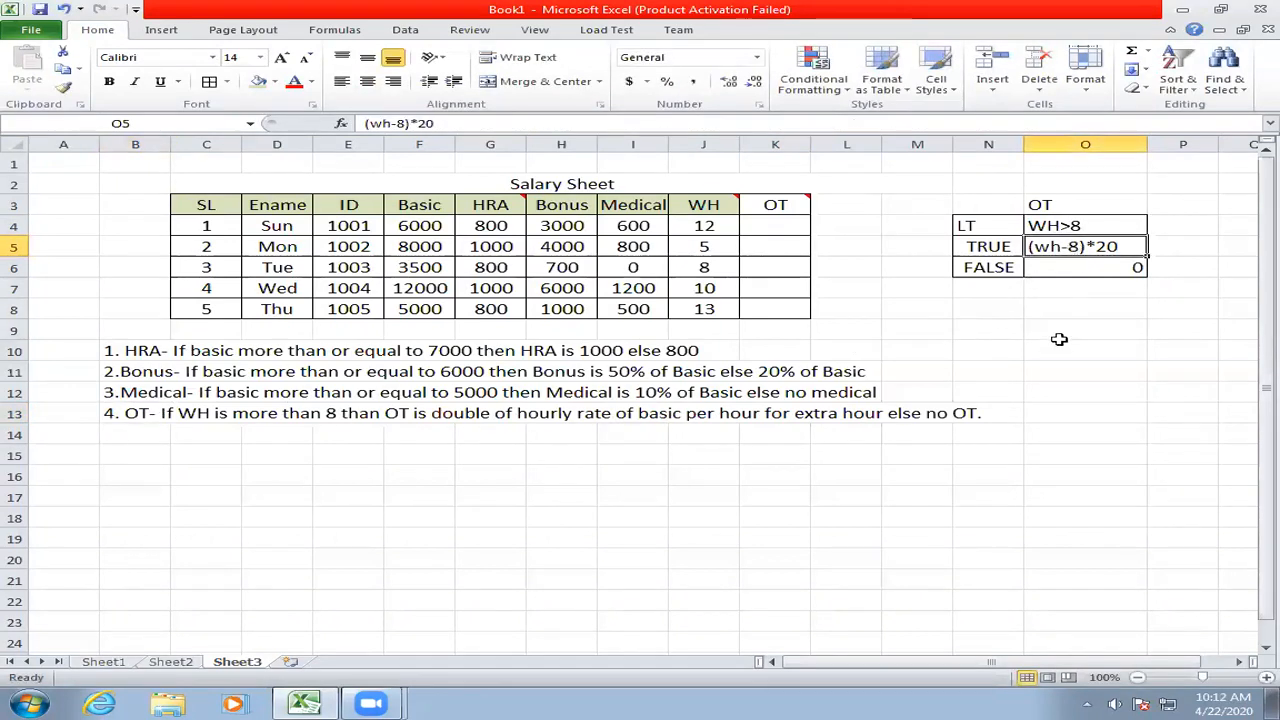
double_click(1080, 247)
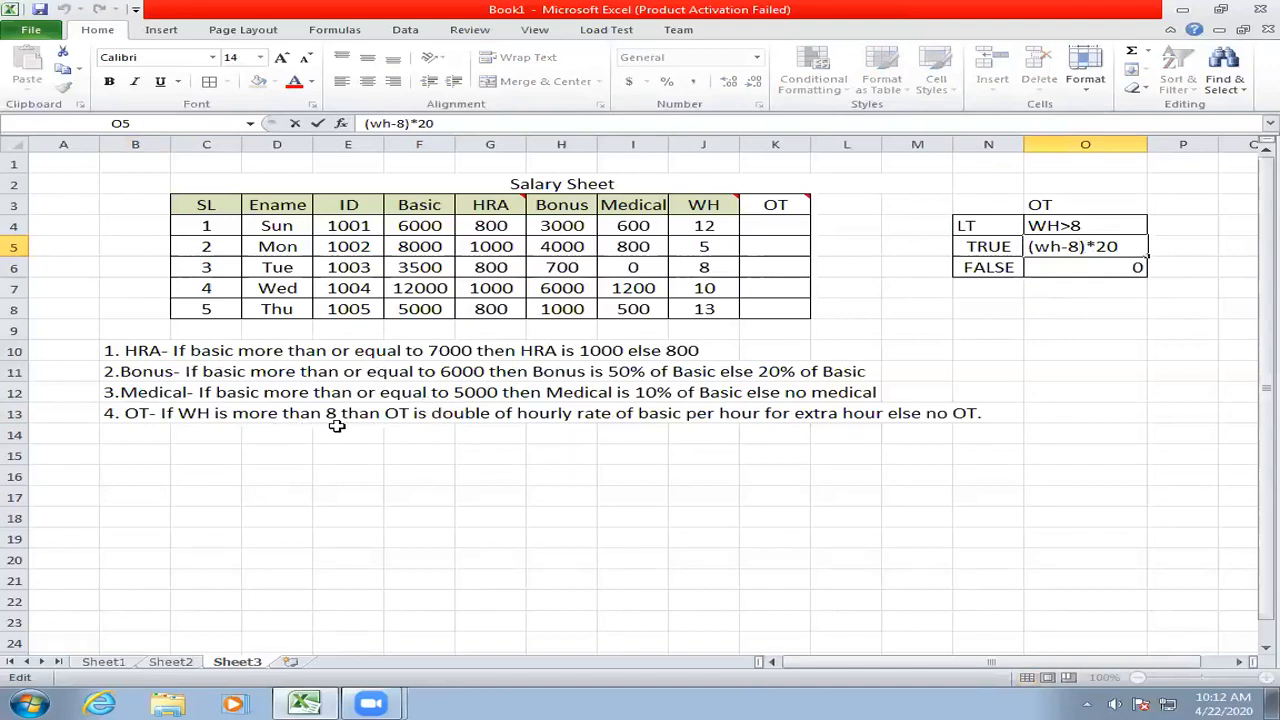
left_click_drag(1030, 248, 1087, 246)
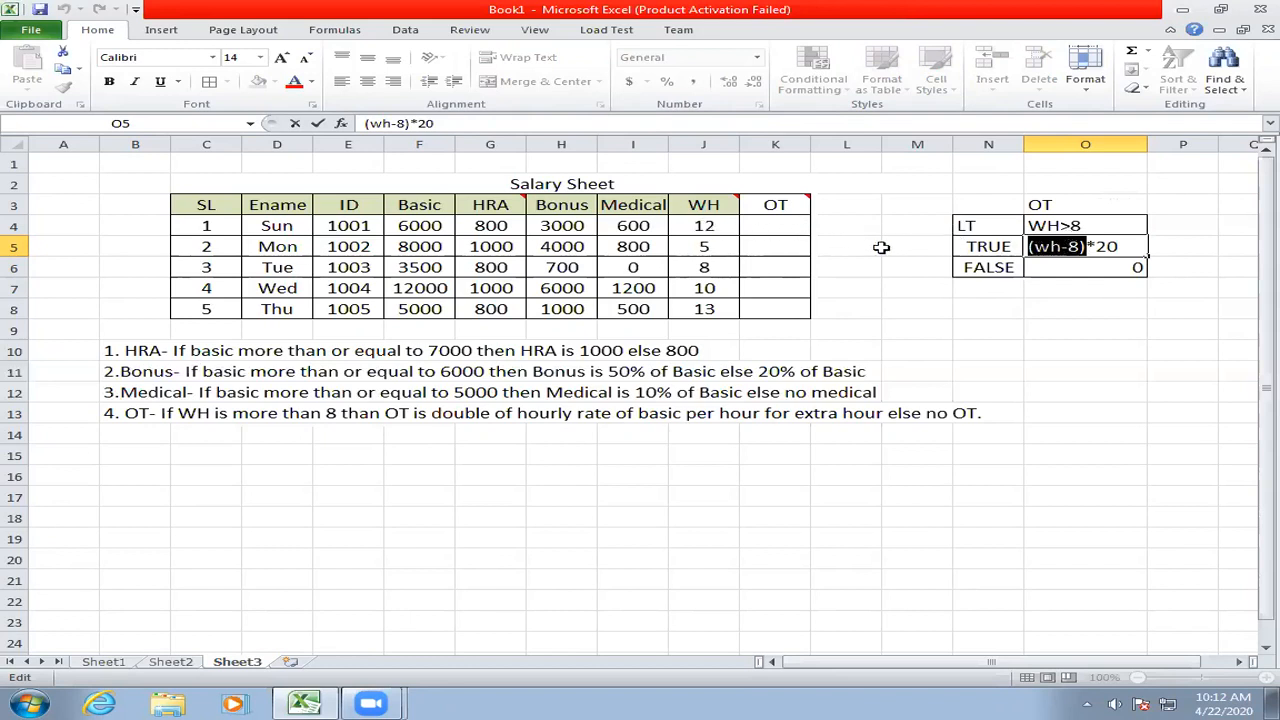
double_click(1106, 246)
key("BackSpace")
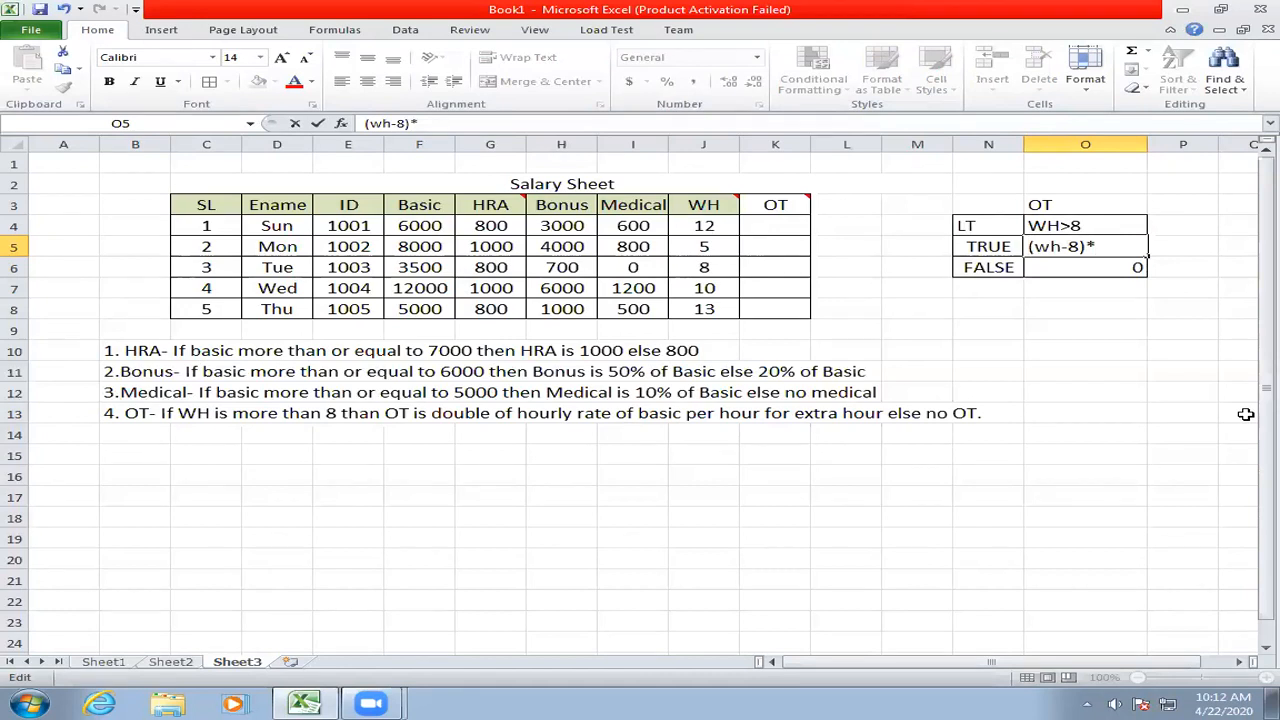
type("(")
type("basic")
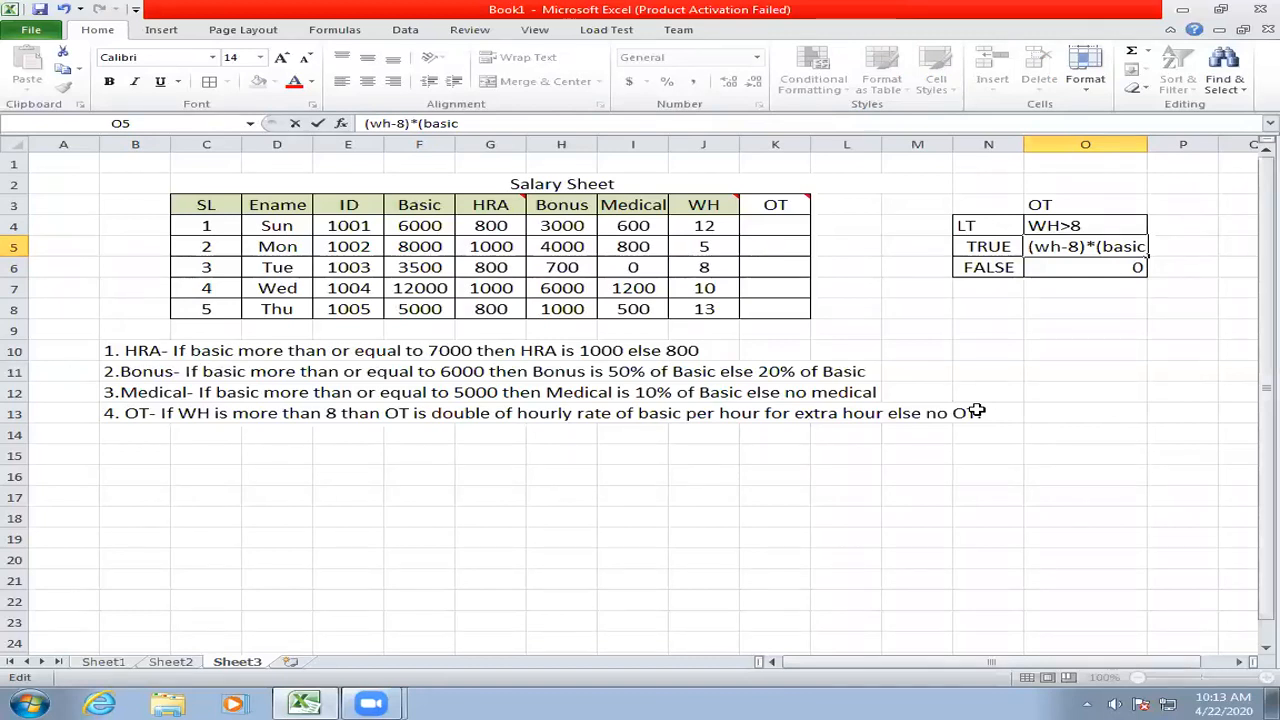
- Write the sample hourly rate calculation 3000/30/8 as text in cell O11
left_click(1043, 370)
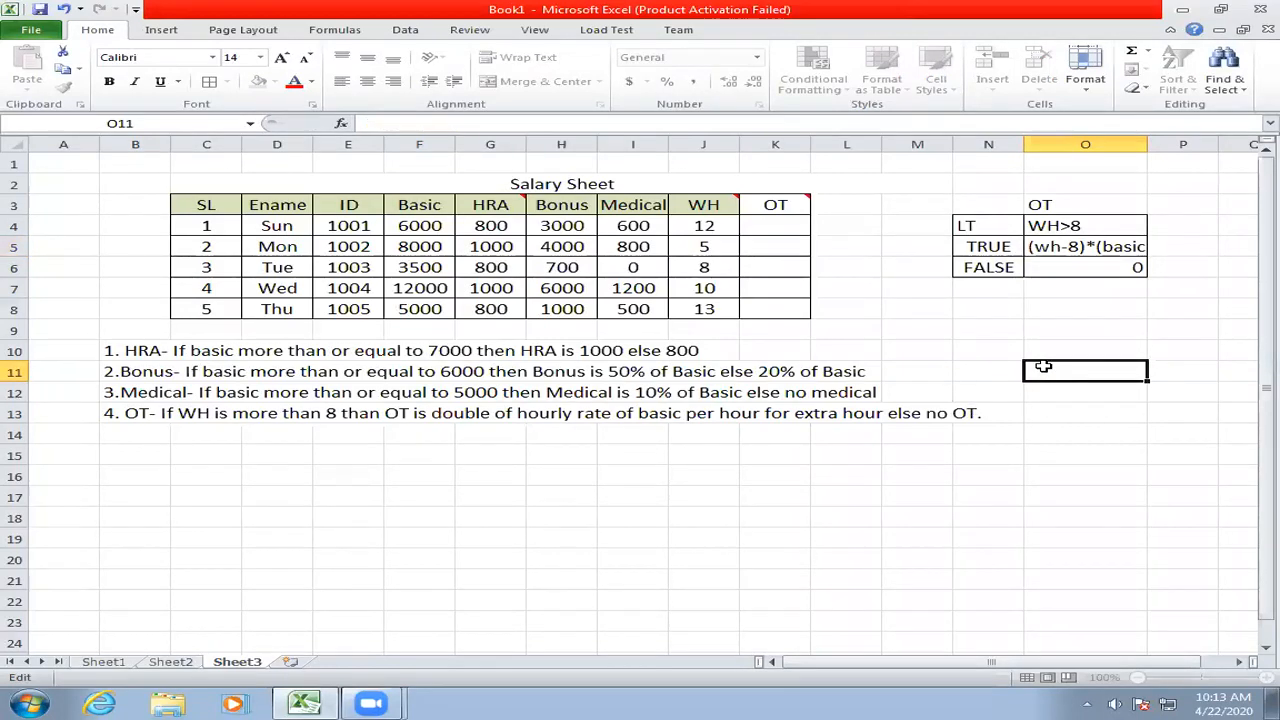
type("3000")
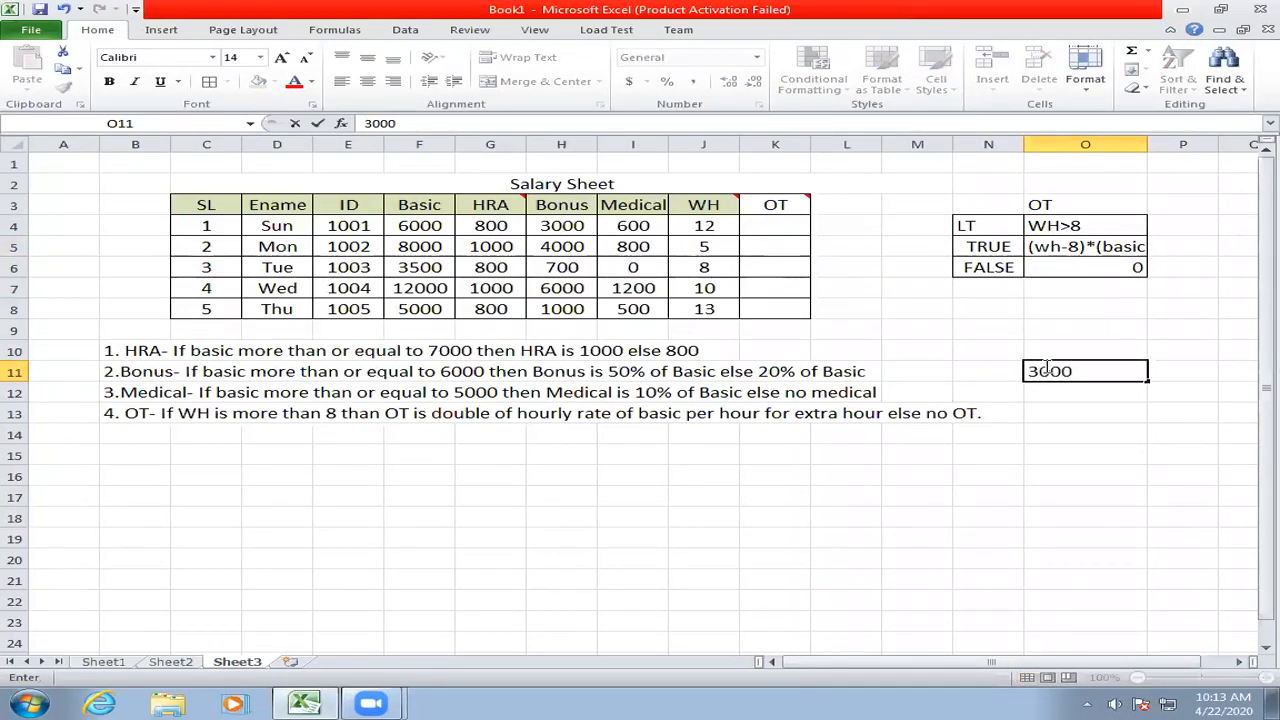
type("/30/")
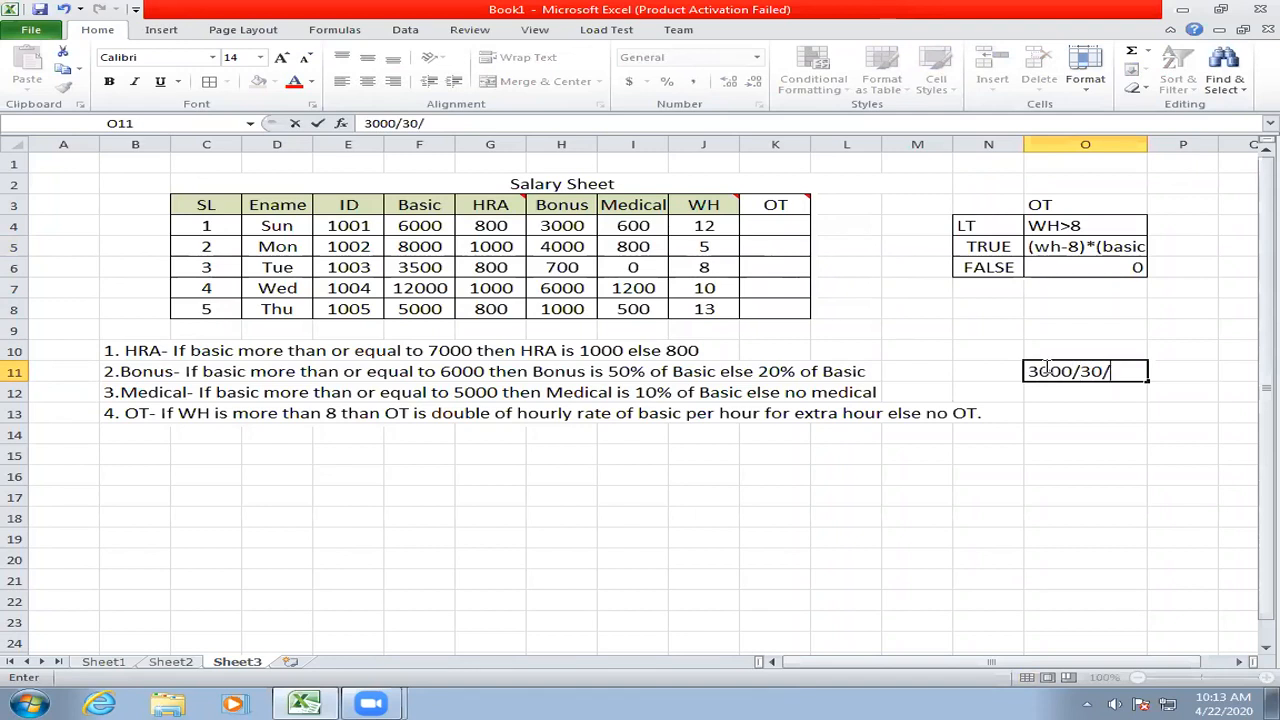
type("8")
left_click(1186, 371)
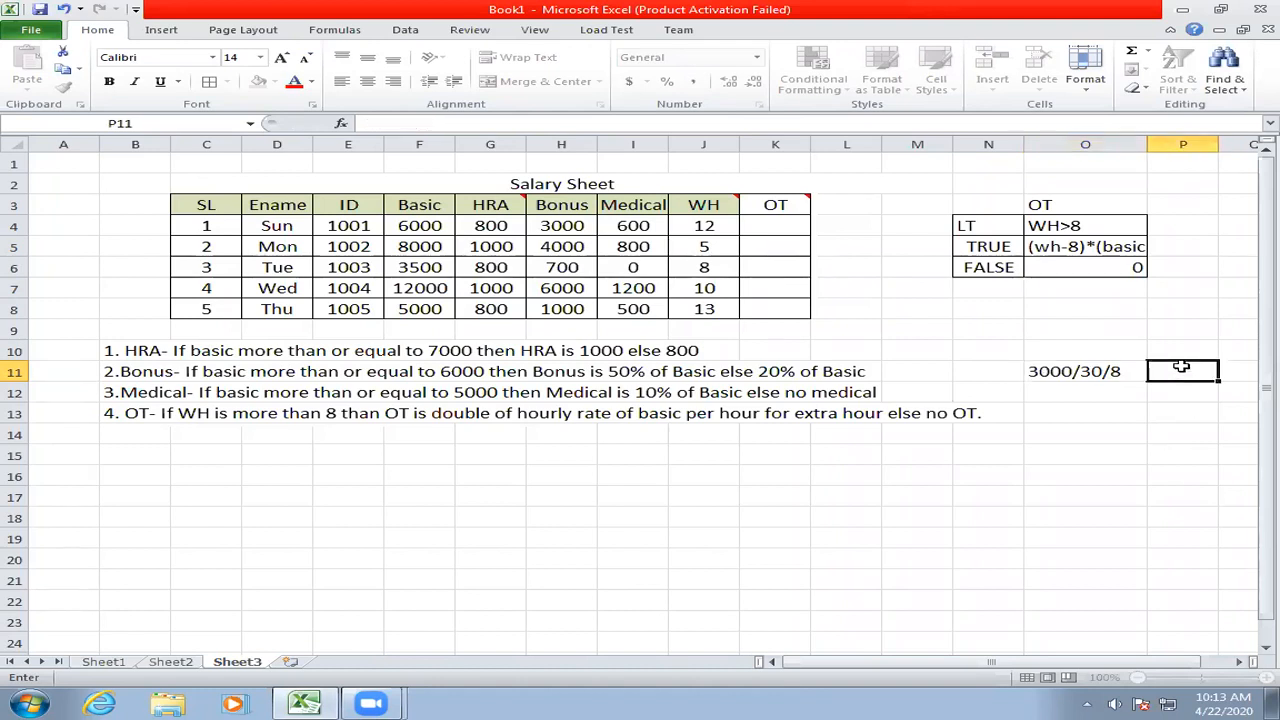
- Complete the TRUE expression in O5 as (wh-8)*(basic/26/8)*2 and widen column O to fit it
double_click(1140, 246)
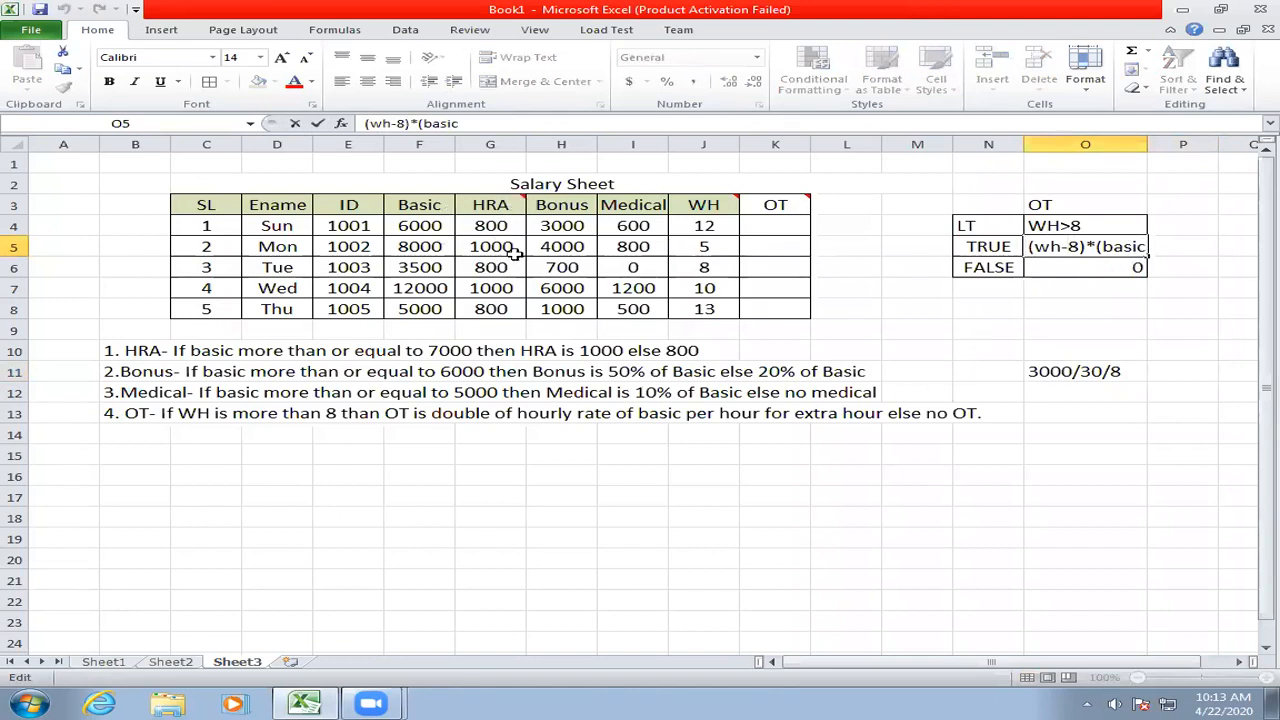
type("/26")
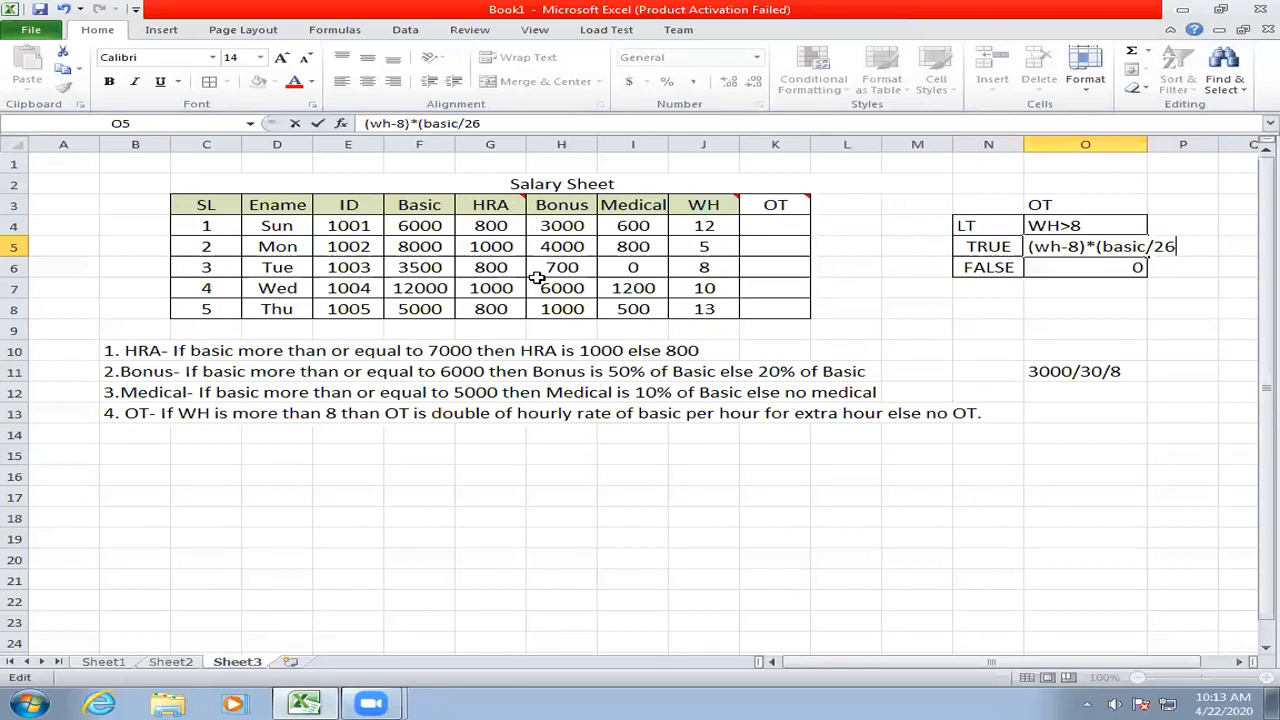
type("/8")
type(")")
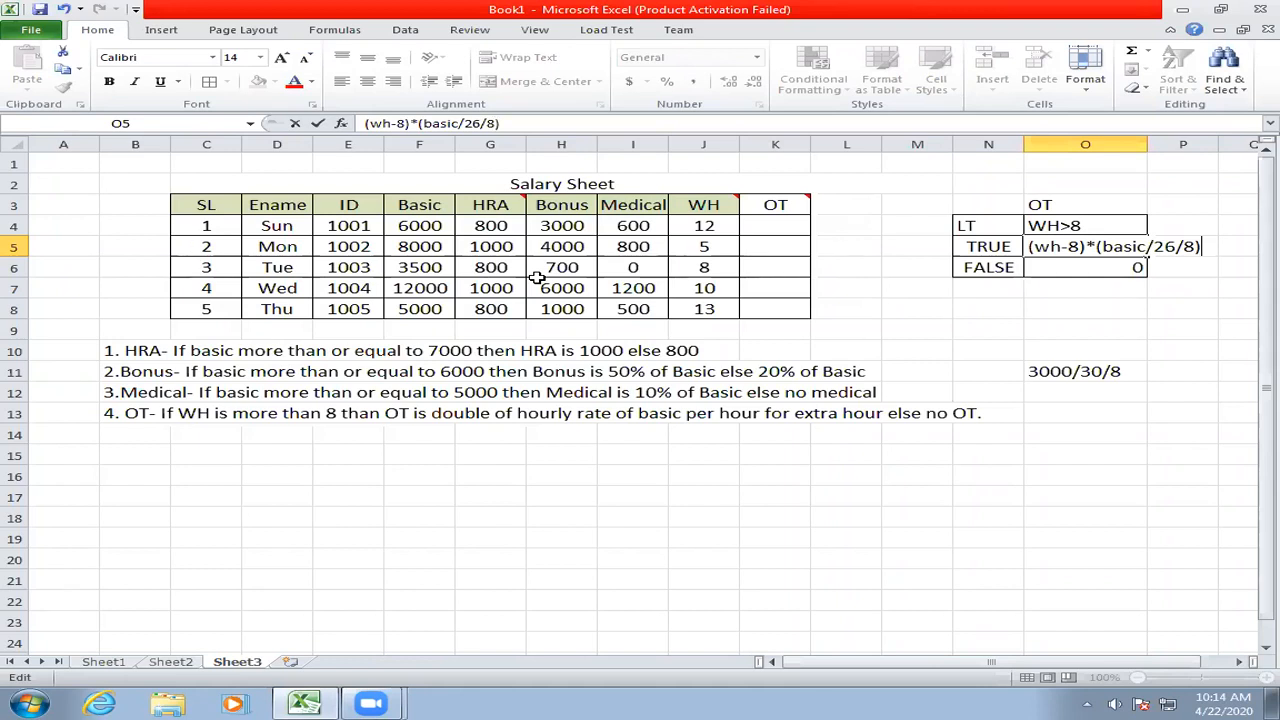
type("*2")
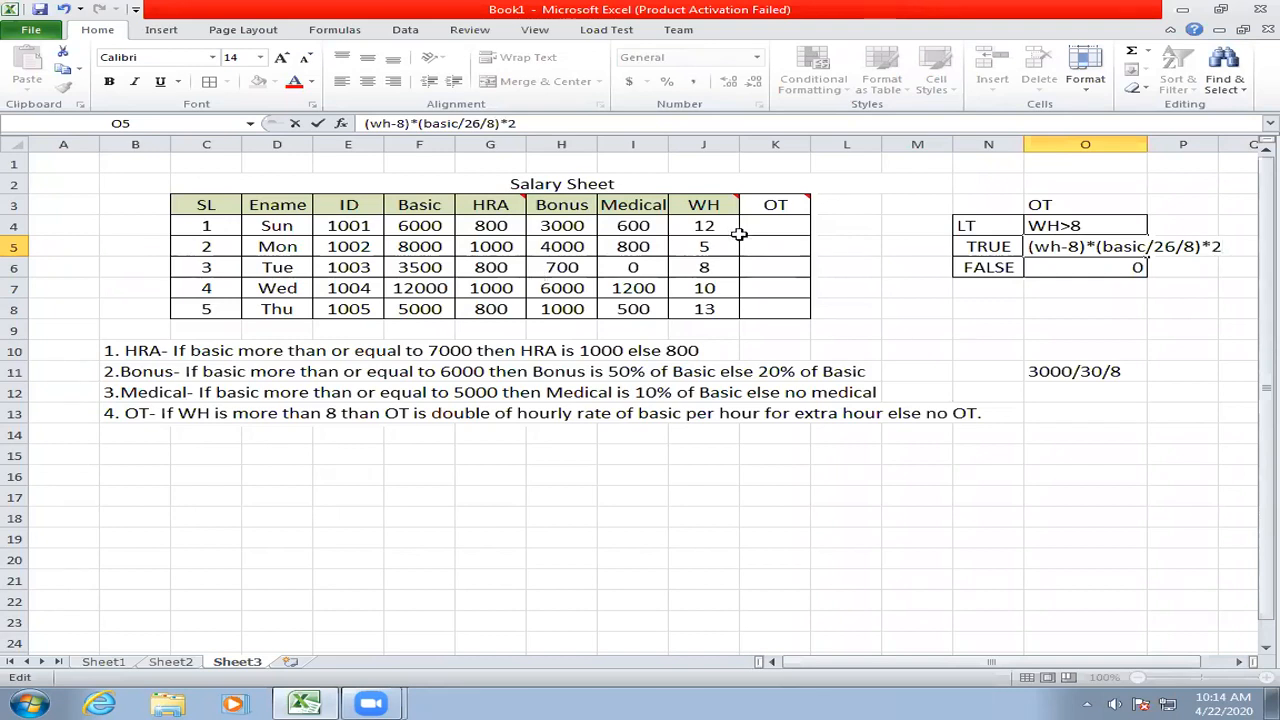
left_click(1122, 309)
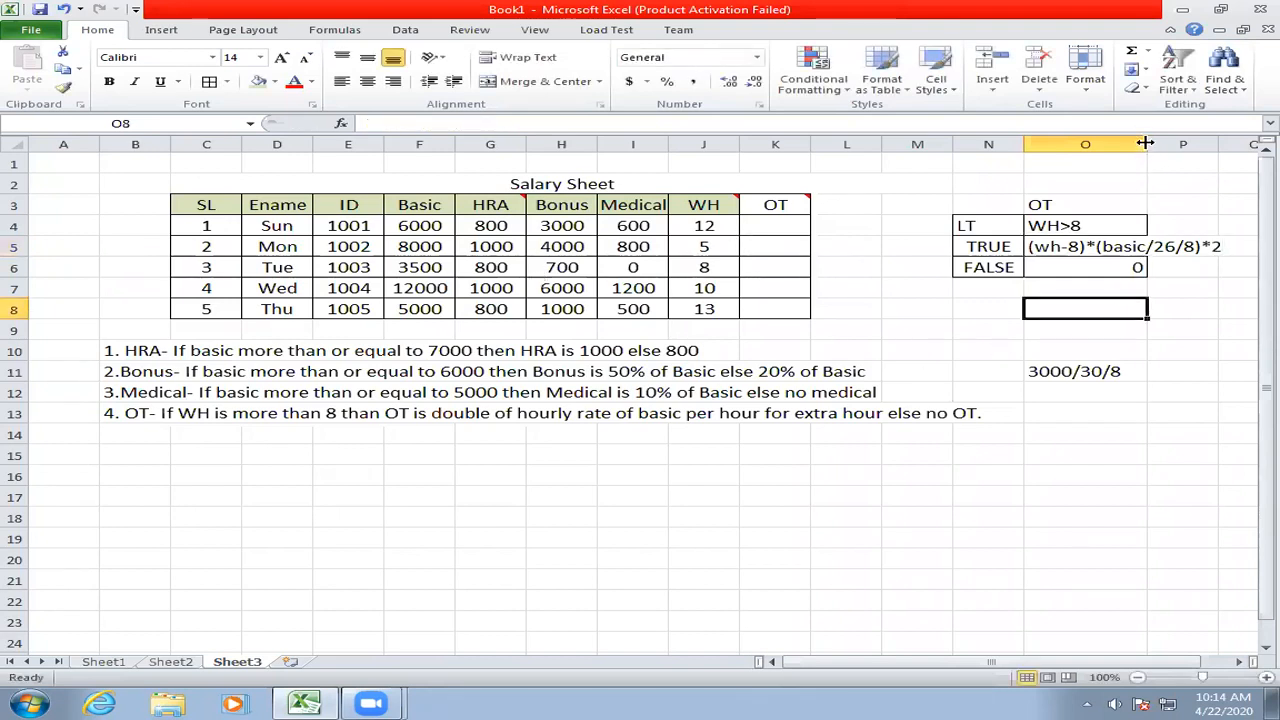
left_click_drag(1146, 144, 1229, 146)
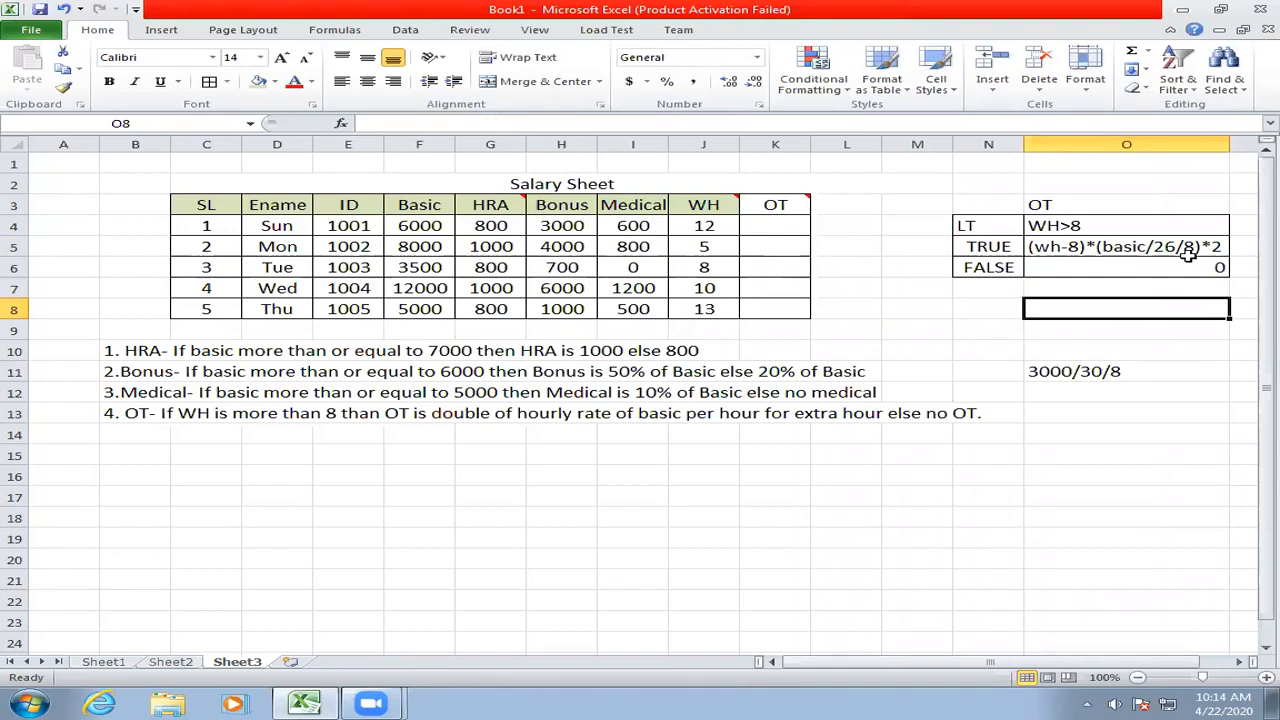
- Write the monthly working hours calculation 26*8 as text in cell O10
left_click(1157, 346)
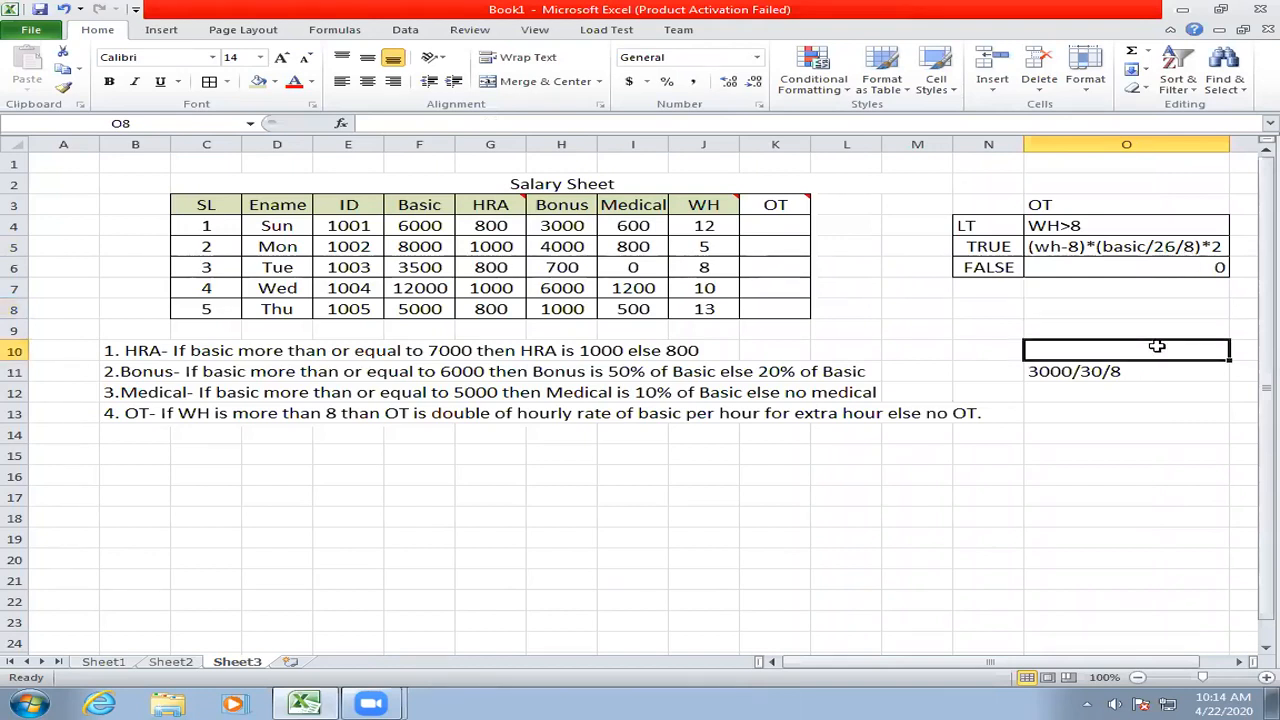
type("26")
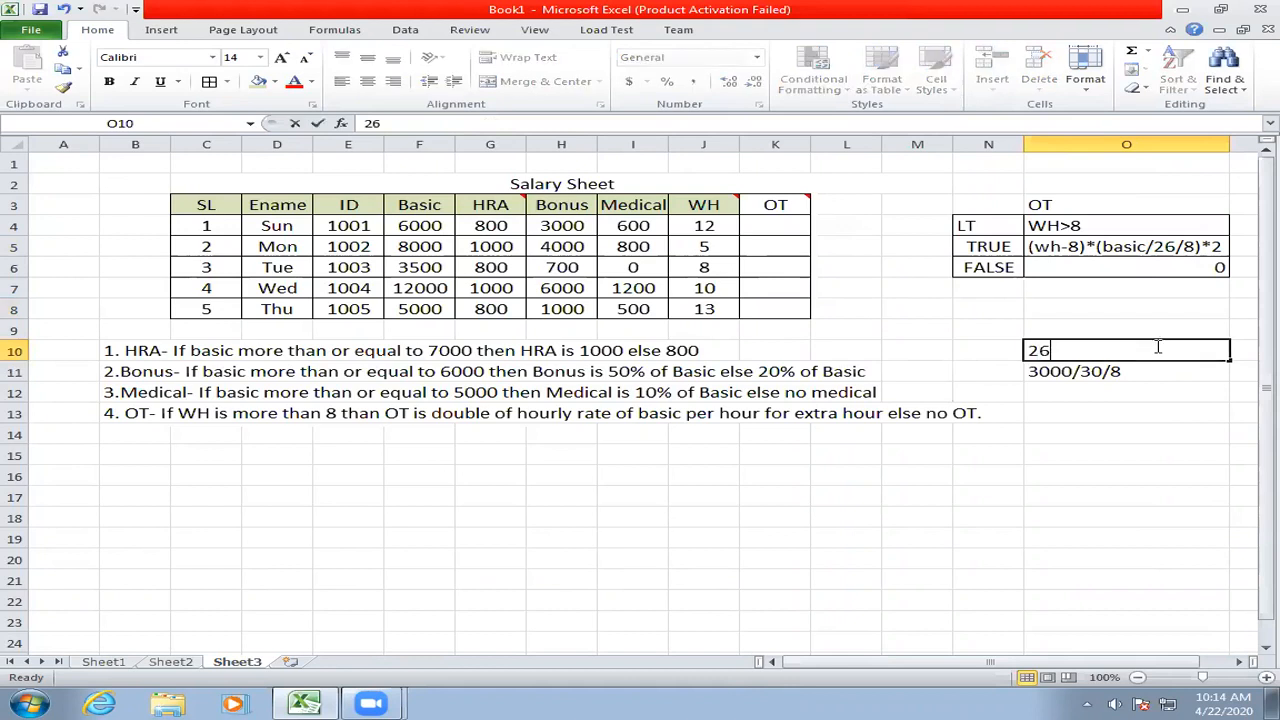
type("*8")
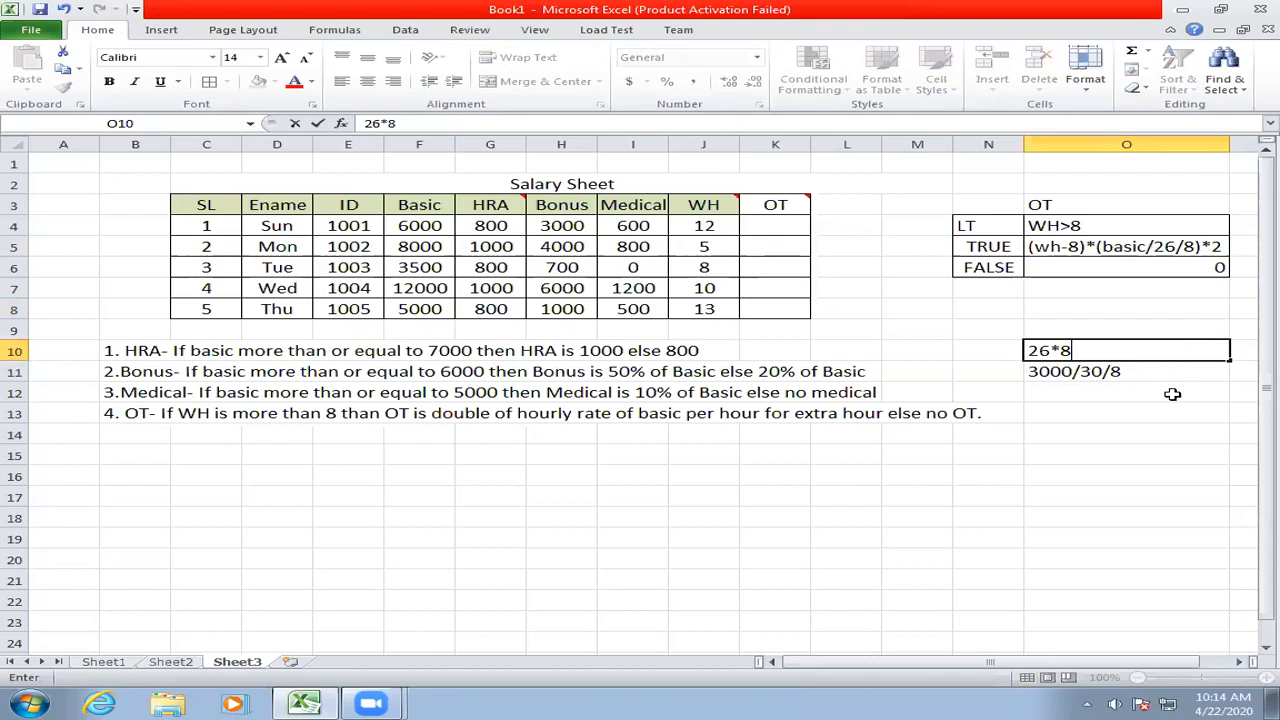
left_click(1173, 255)
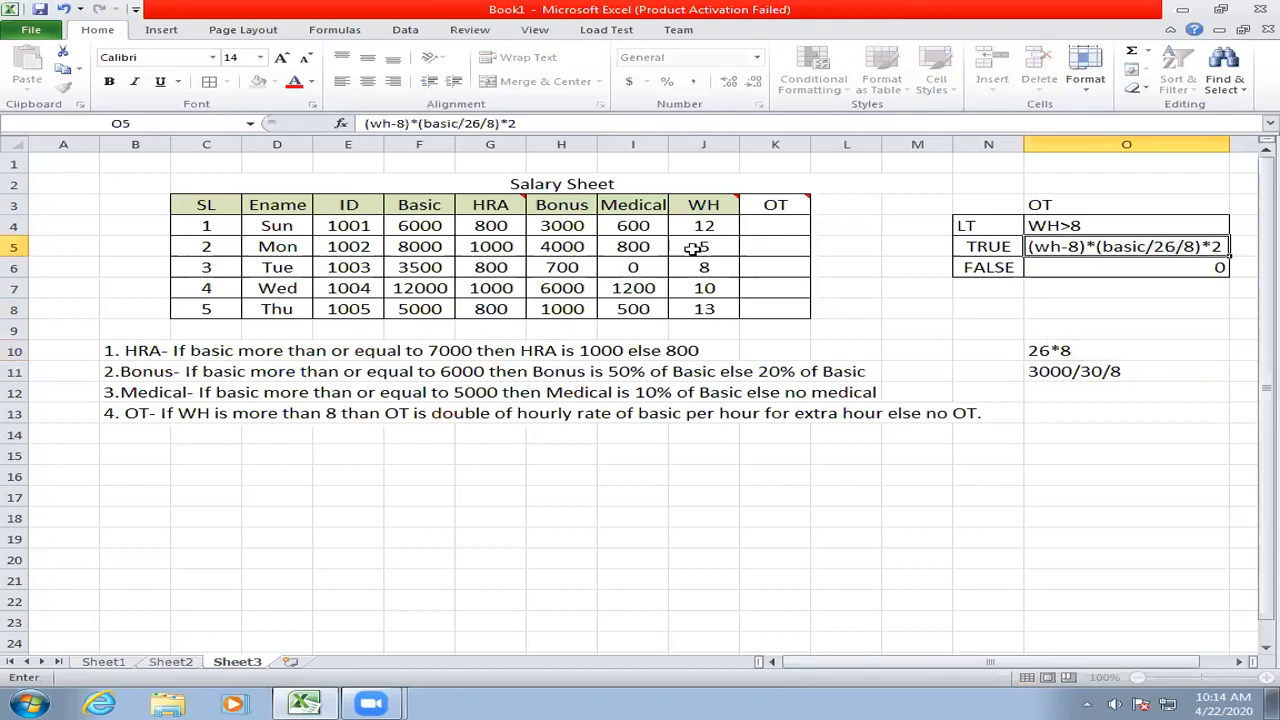
- Insert an IF function in the first OT cell, K4, with the logical test J4>8
left_click(773, 229)
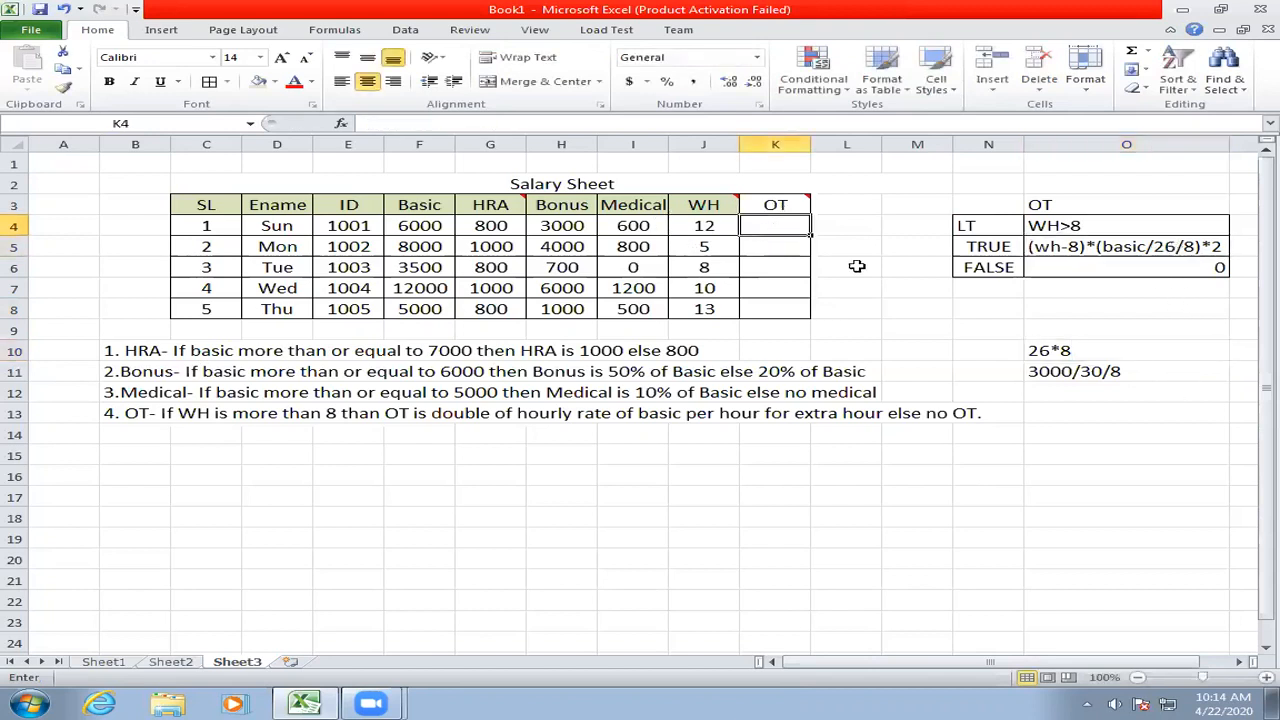
left_click(1124, 270)
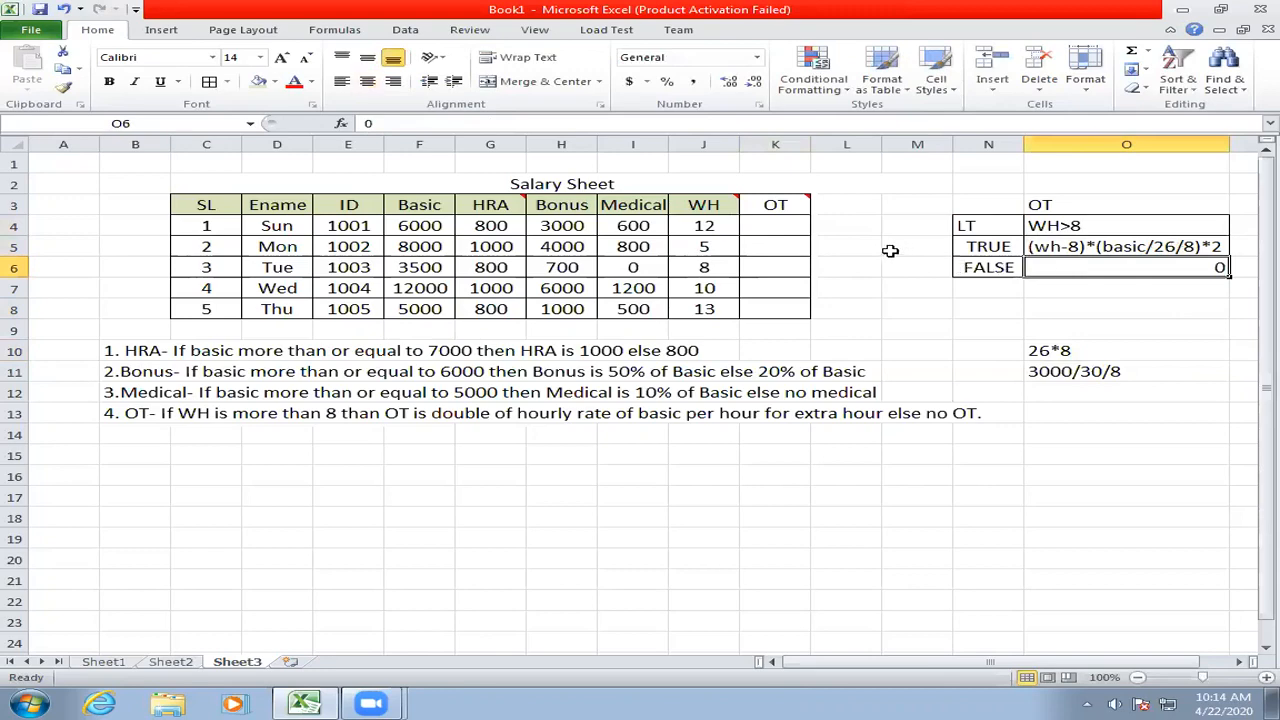
left_click(756, 229)
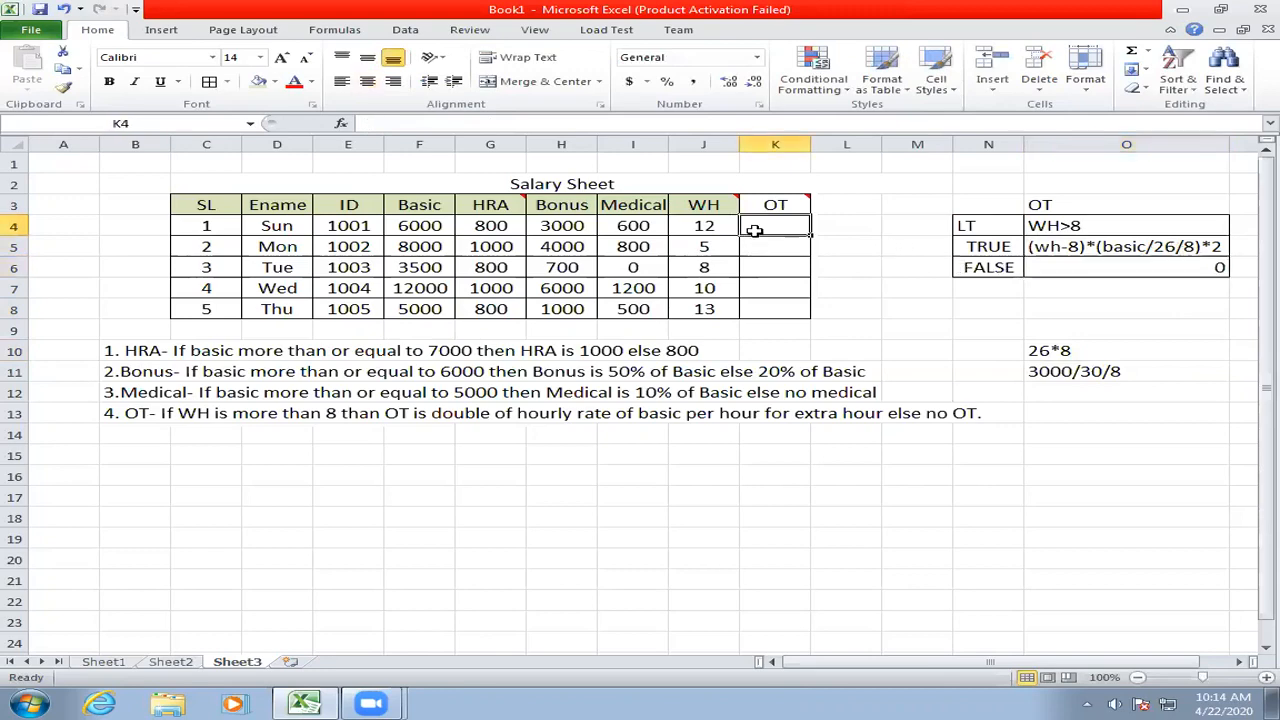
left_click(342, 123)
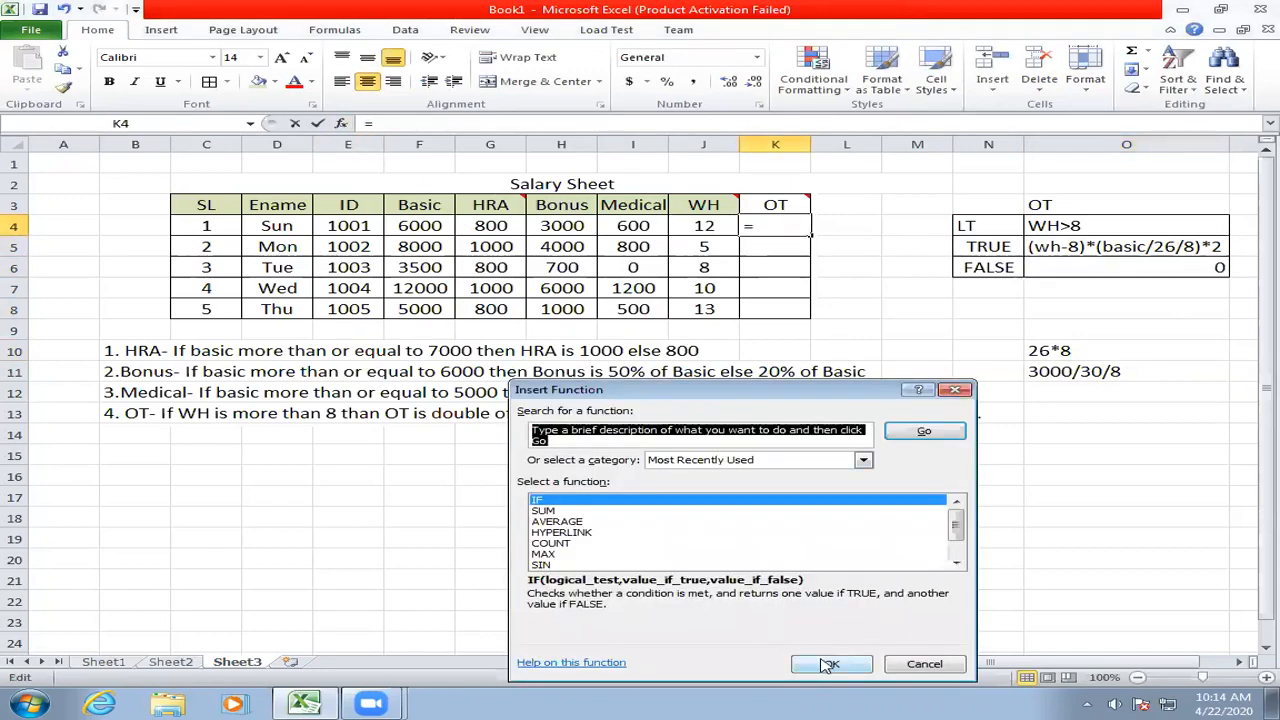
left_click(831, 664)
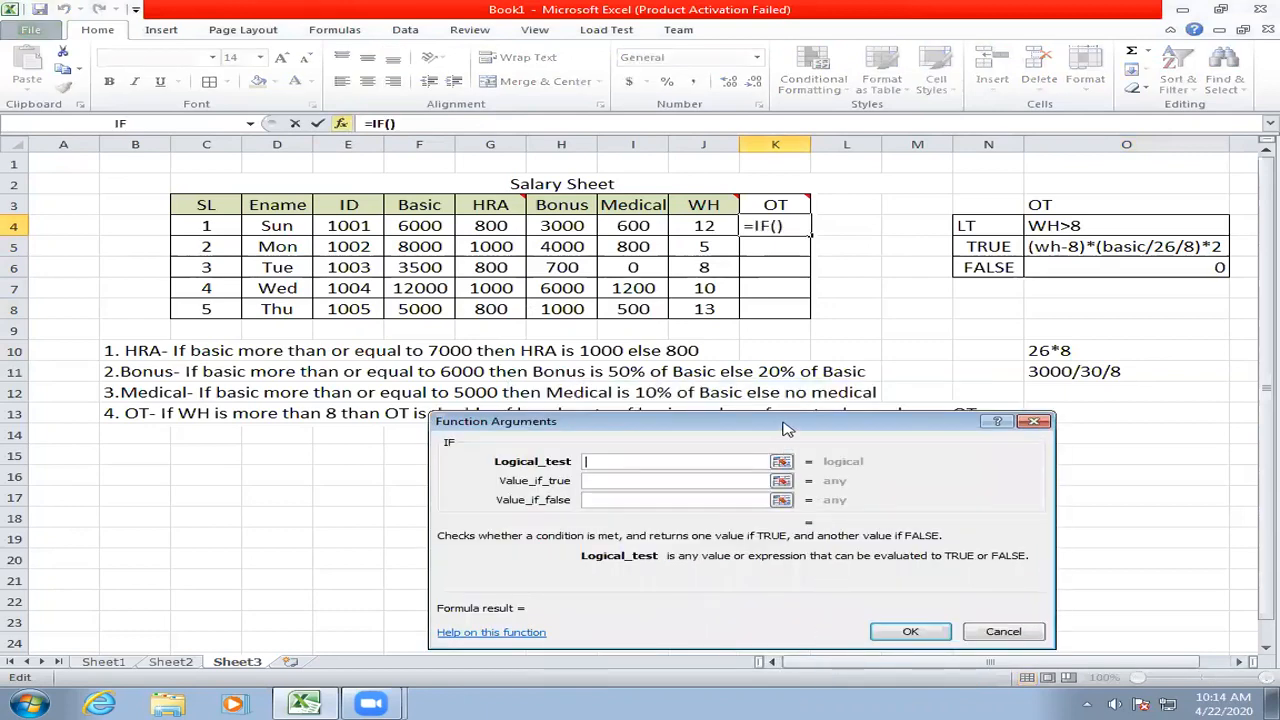
left_click_drag(785, 428, 1043, 371)
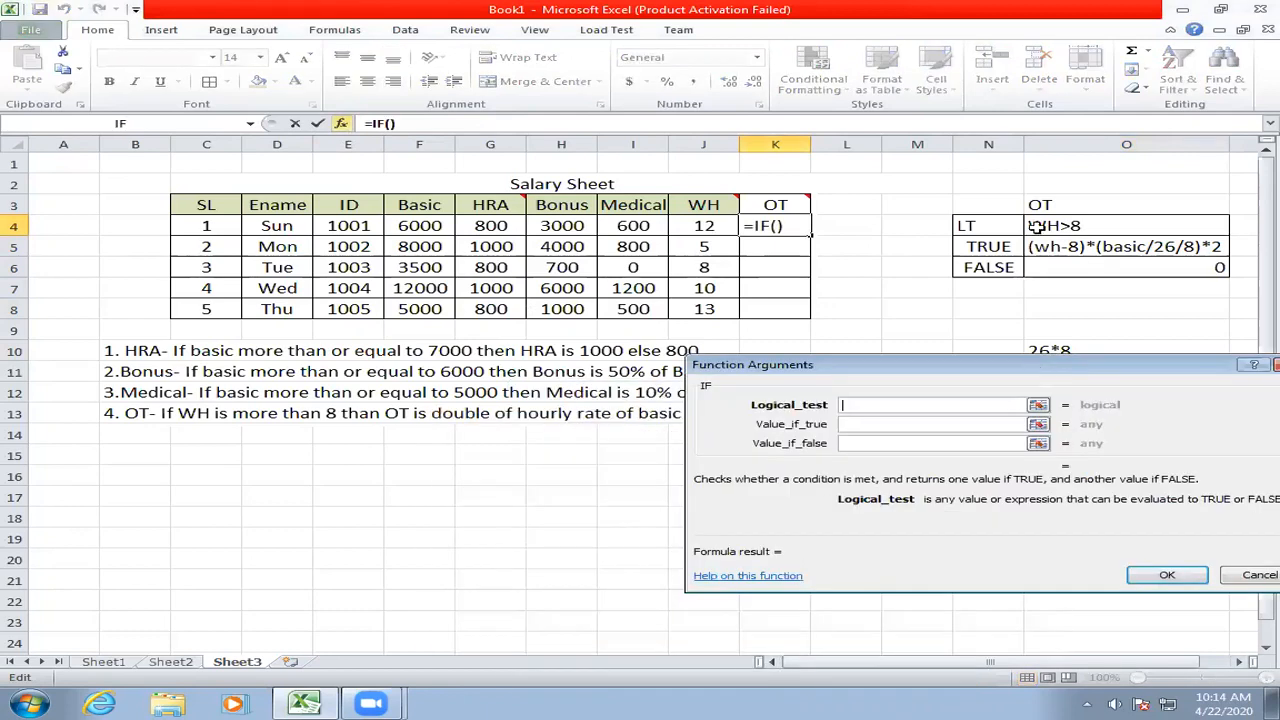
left_click(725, 226)
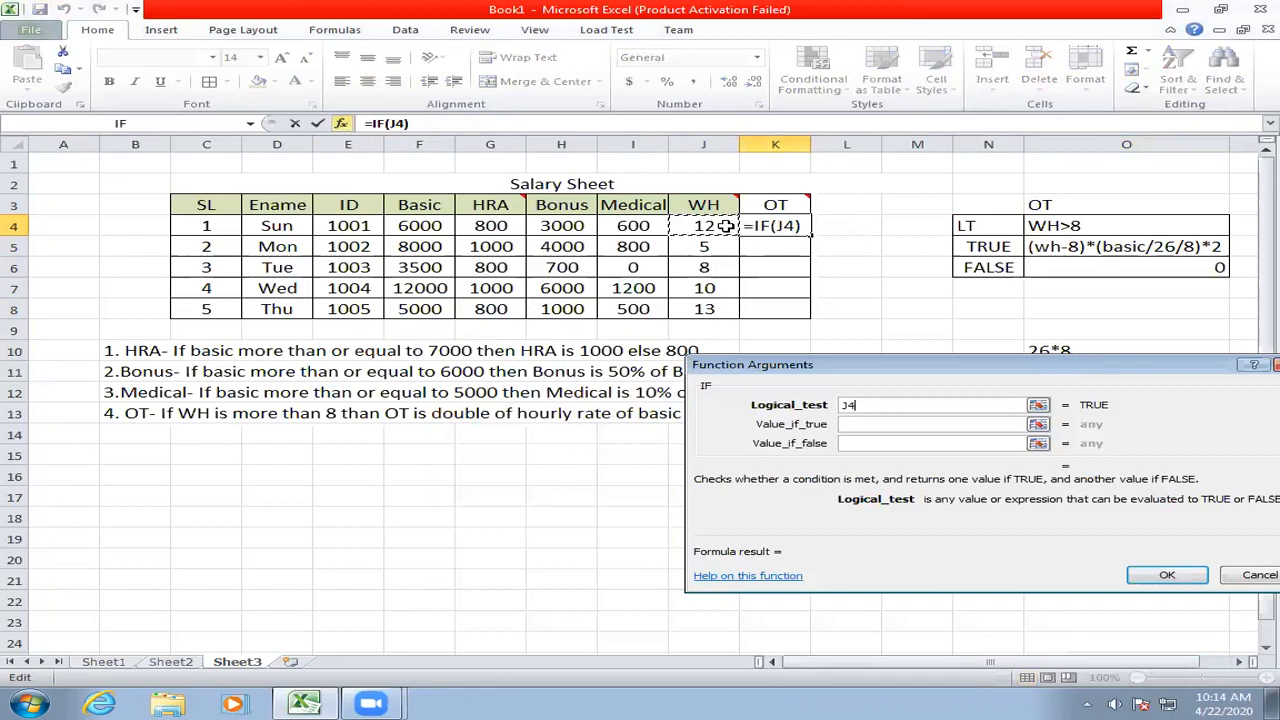
type(">8")
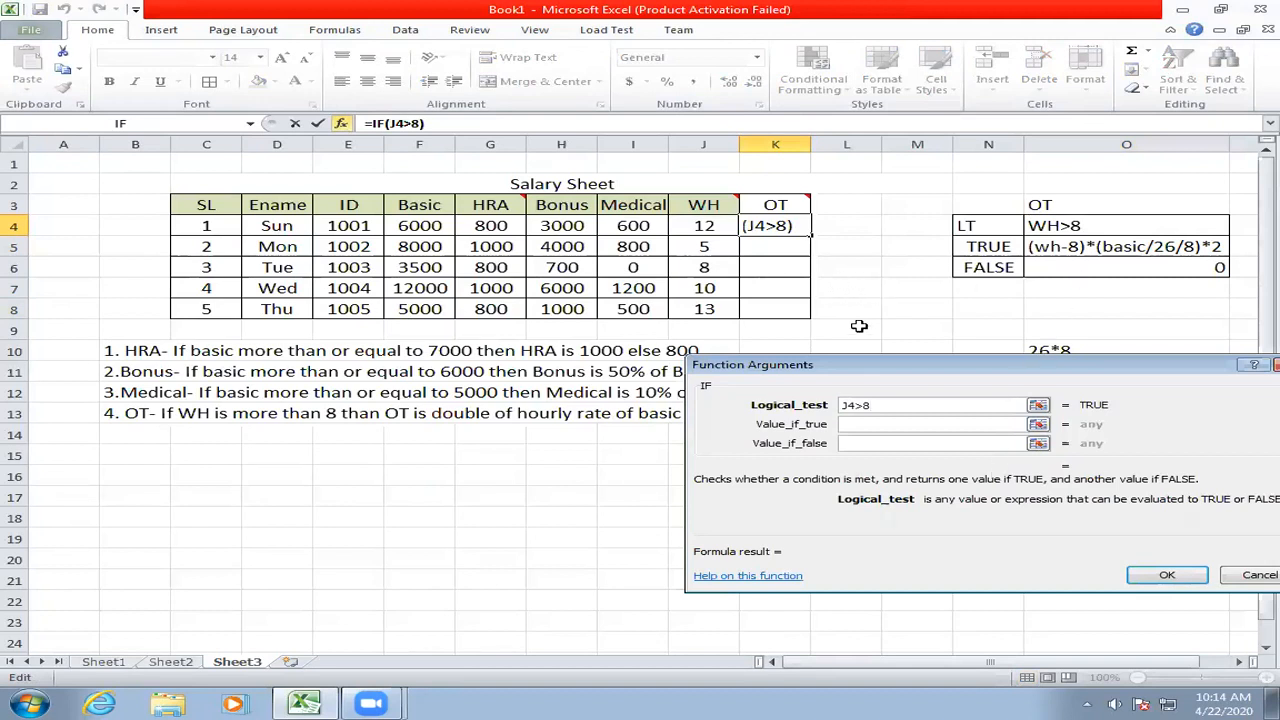
- Begin the IF function's value if true with the extra hours multiplied, (J4-8)*
left_click(859, 424)
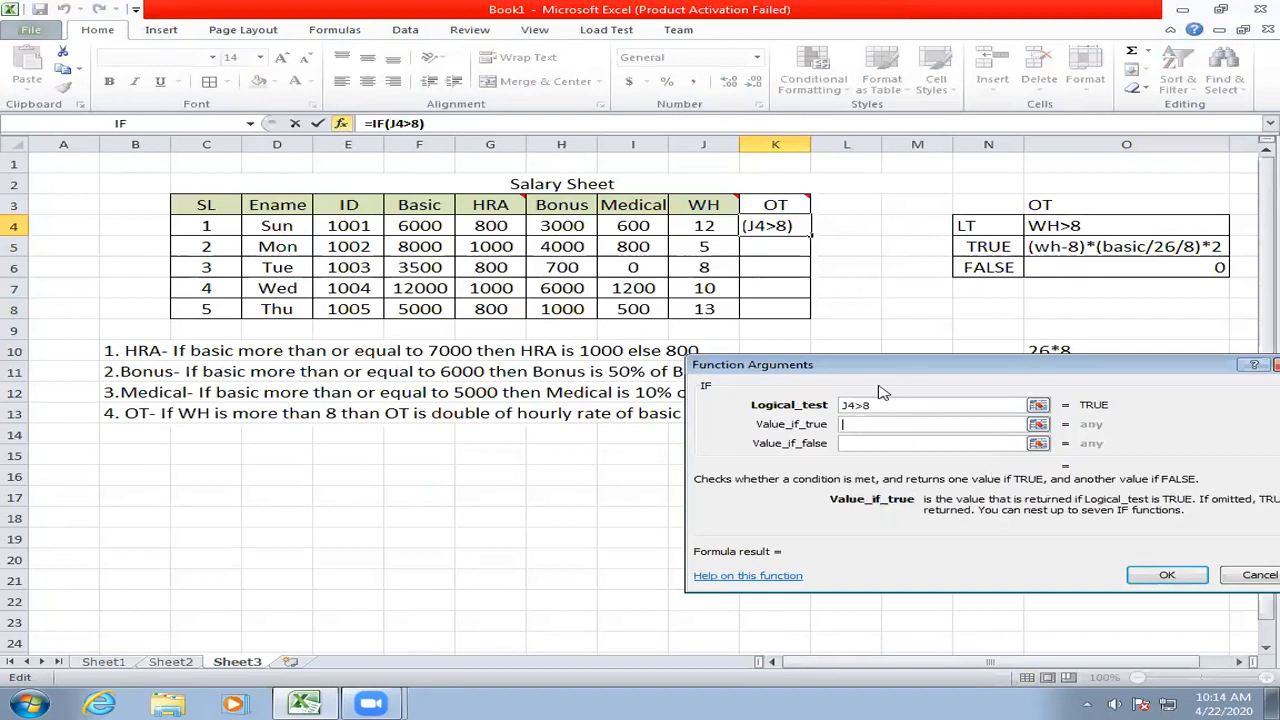
type("(")
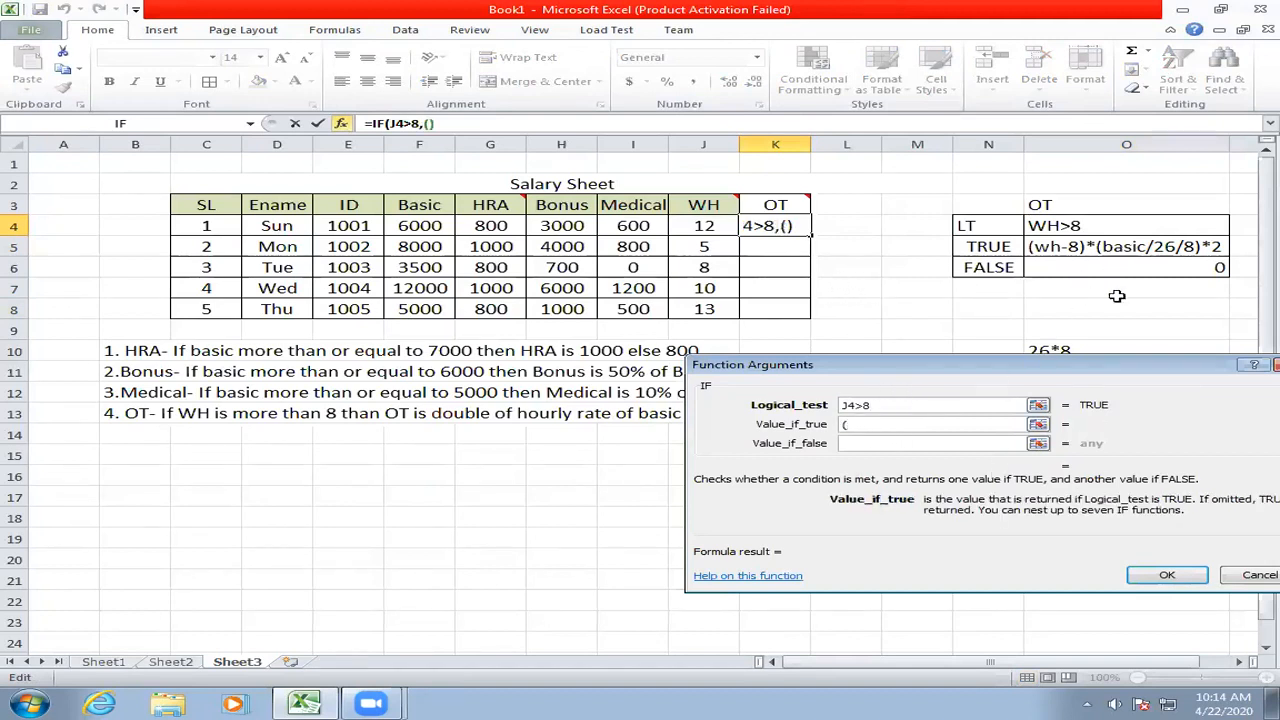
left_click(705, 228)
type("-8)*")
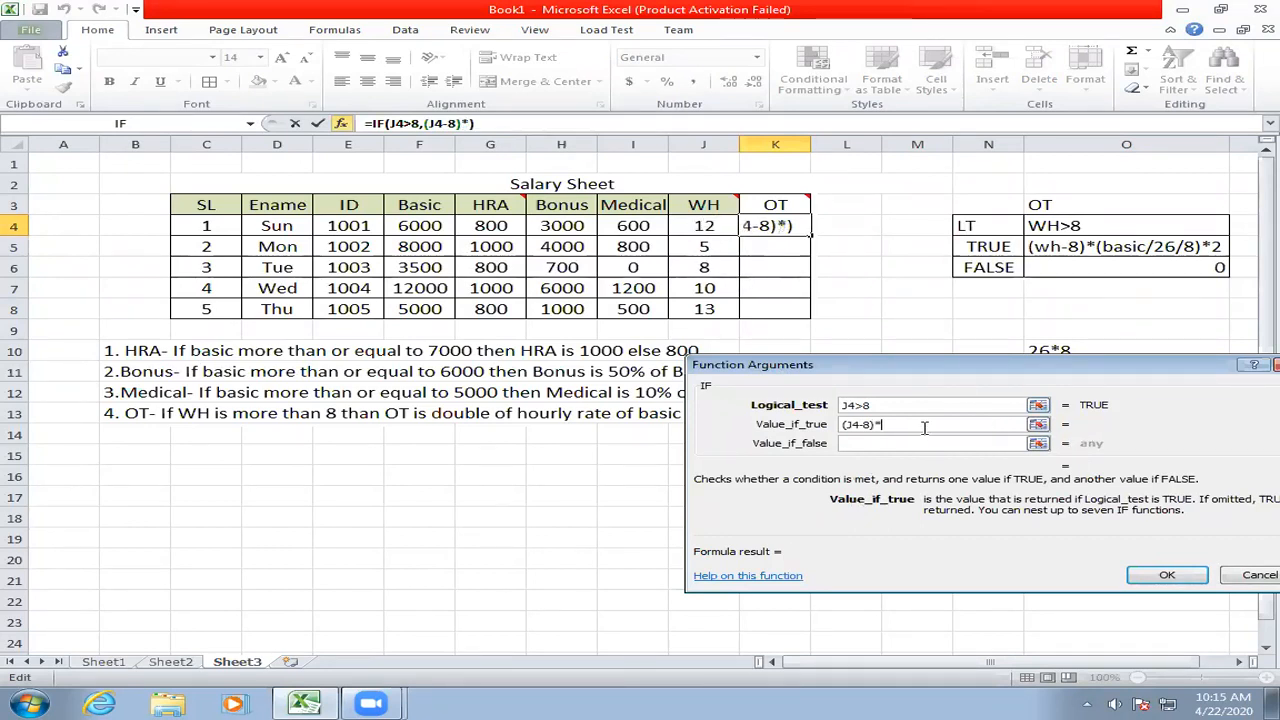
- Try the fixed rate 20 as the multiplier in the value if true and remove it again
type("(")
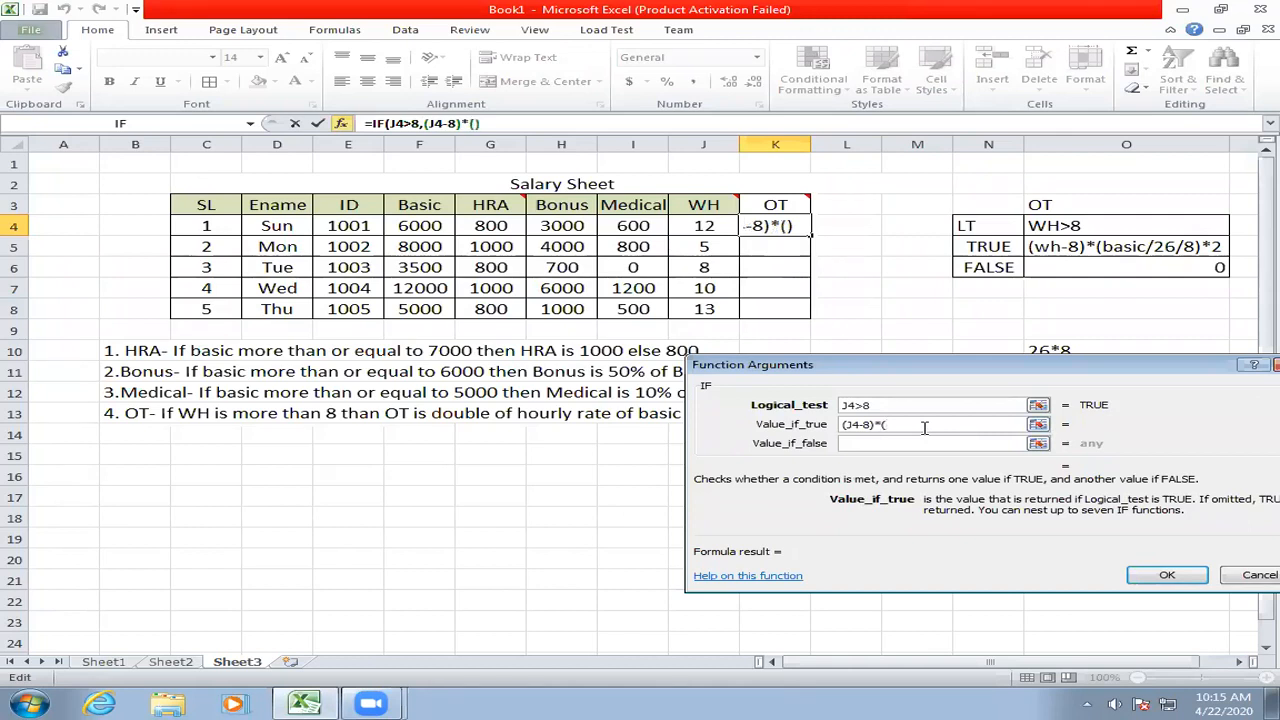
key("BackSpace")
type("20")
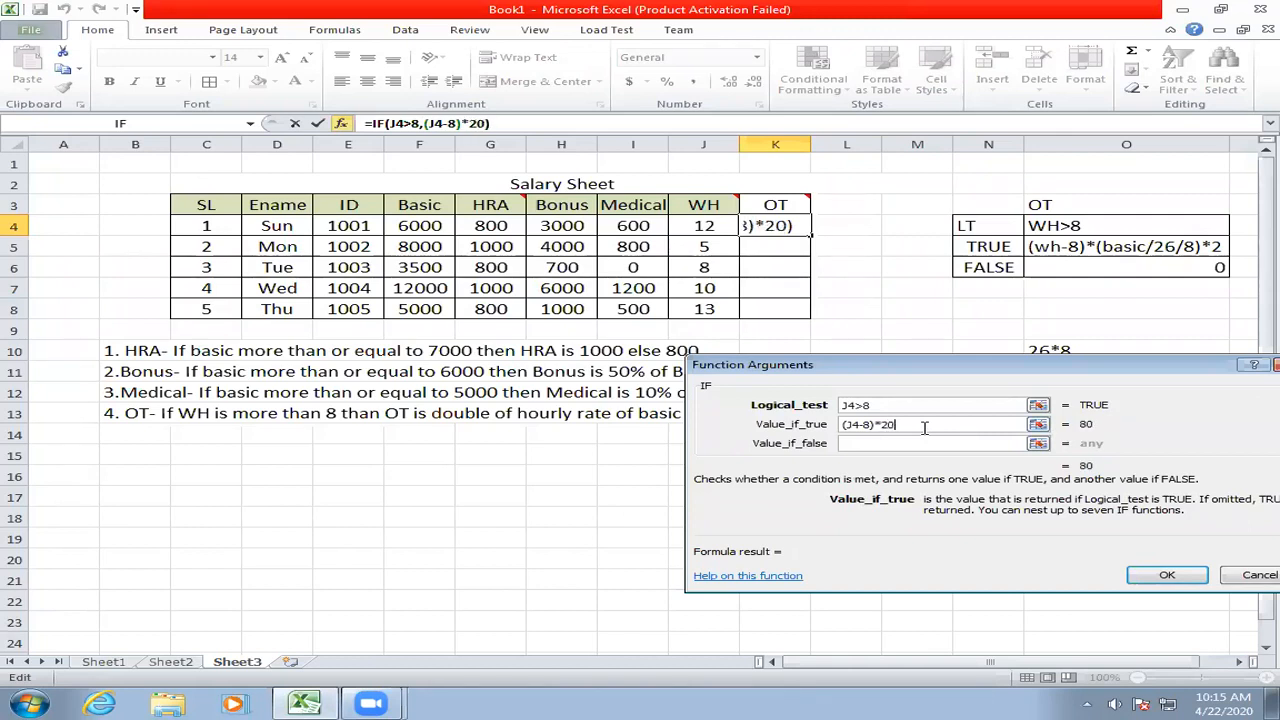
key("BackSpace")
key("BackSpace")
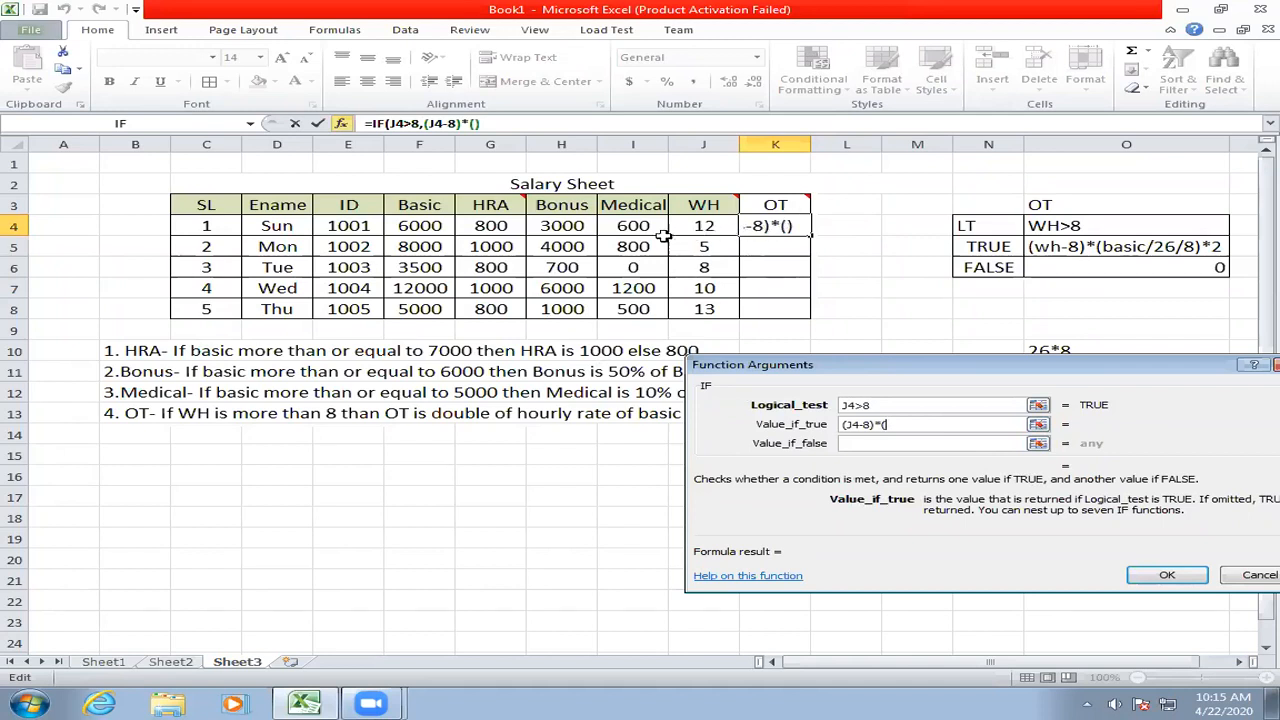
- Complete the value if true with double the hourly rate of Basic, making it (J4-8)*(F4/26/8)*2
left_click(426, 226)
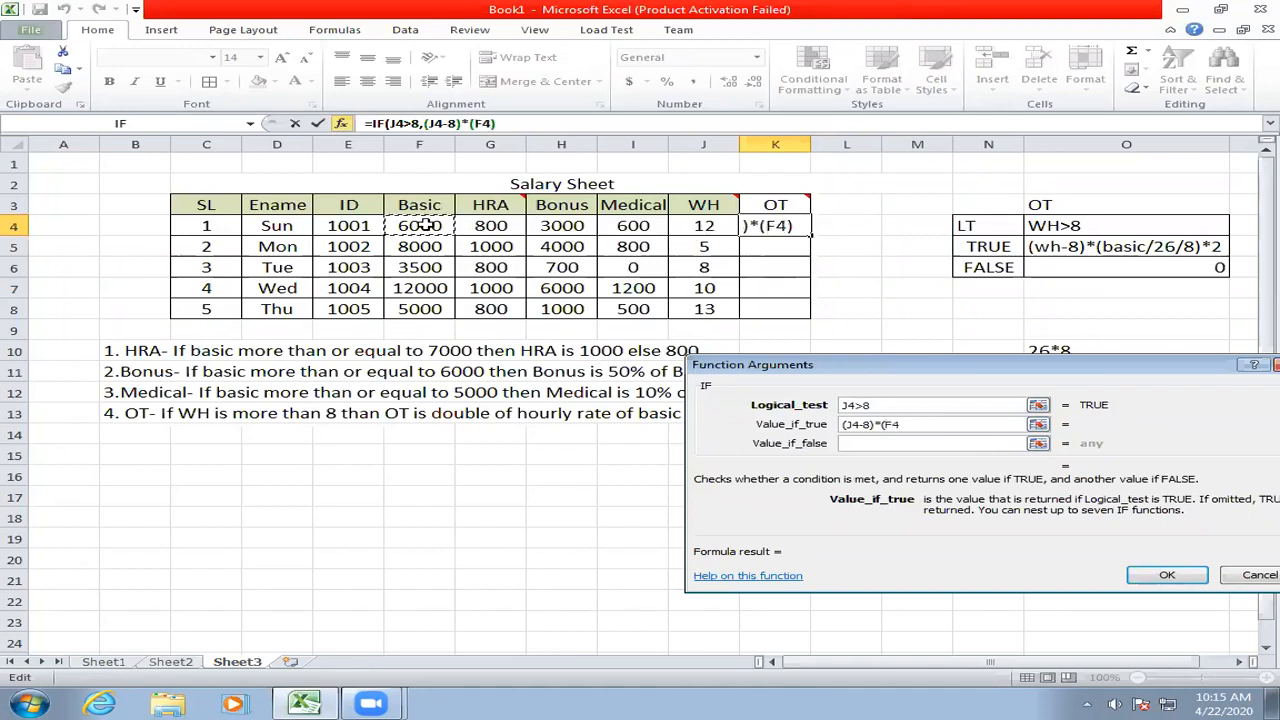
type("/26")
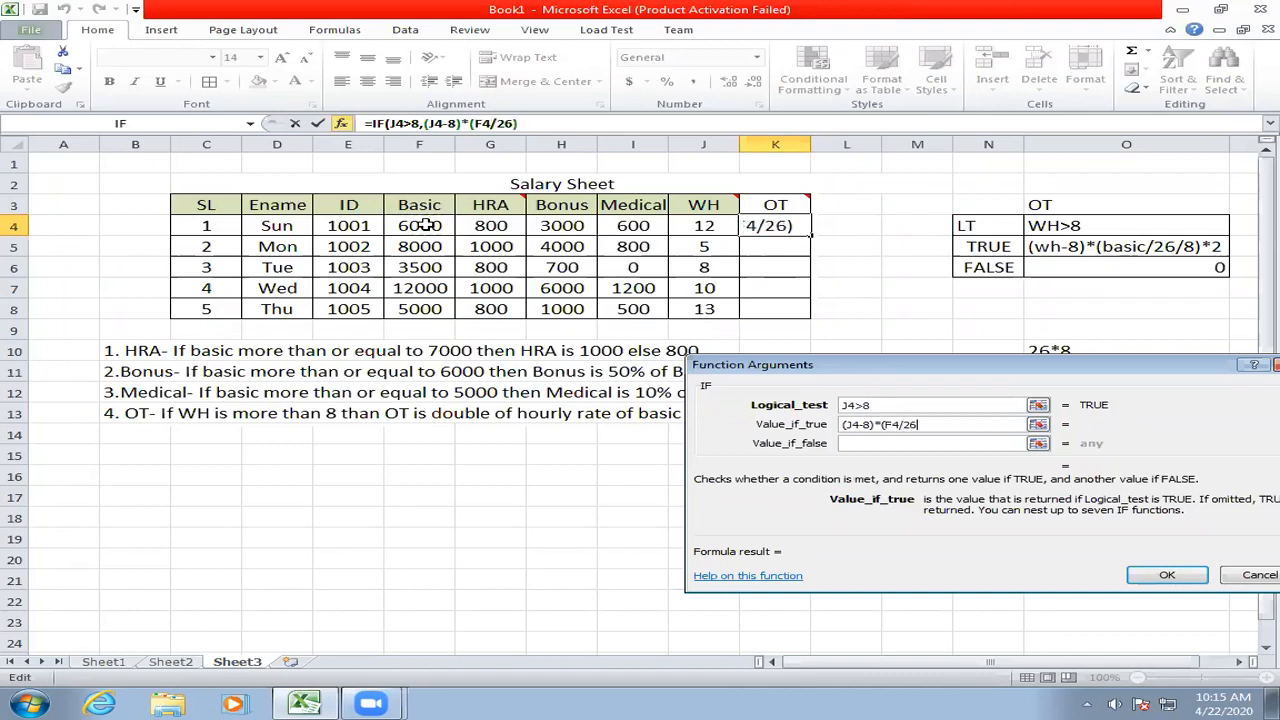
type("/8")
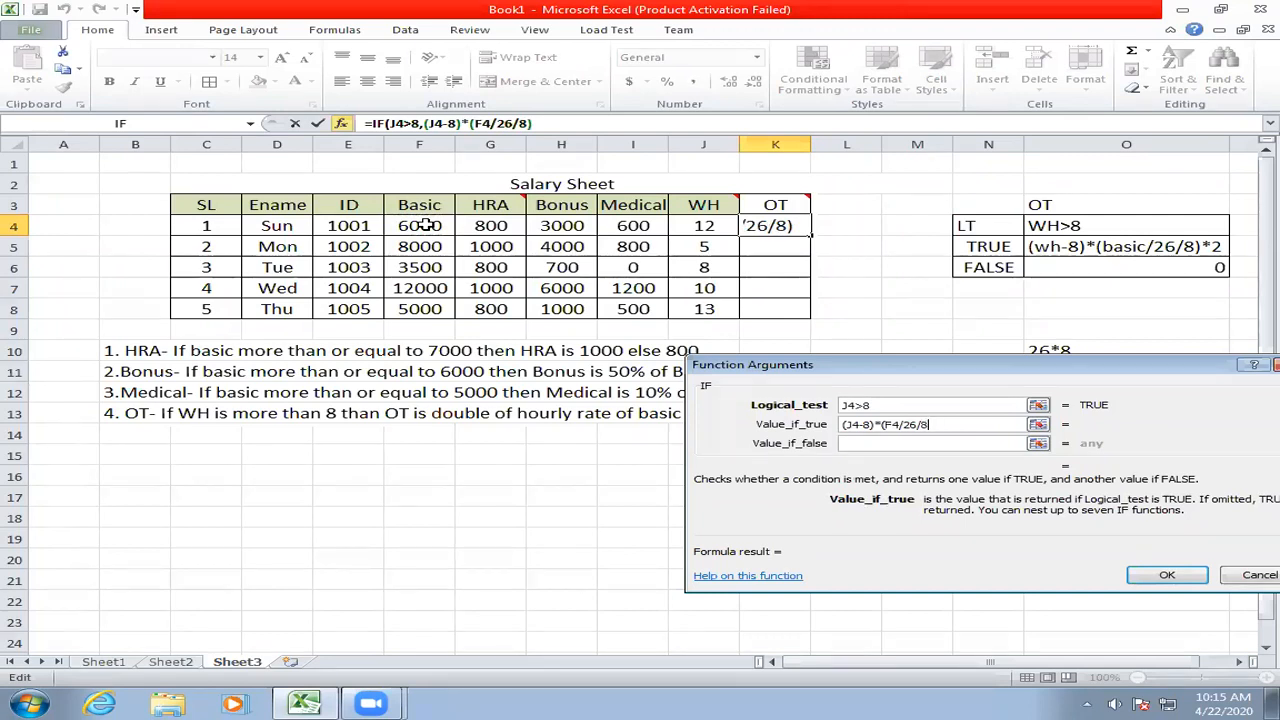
type(")")
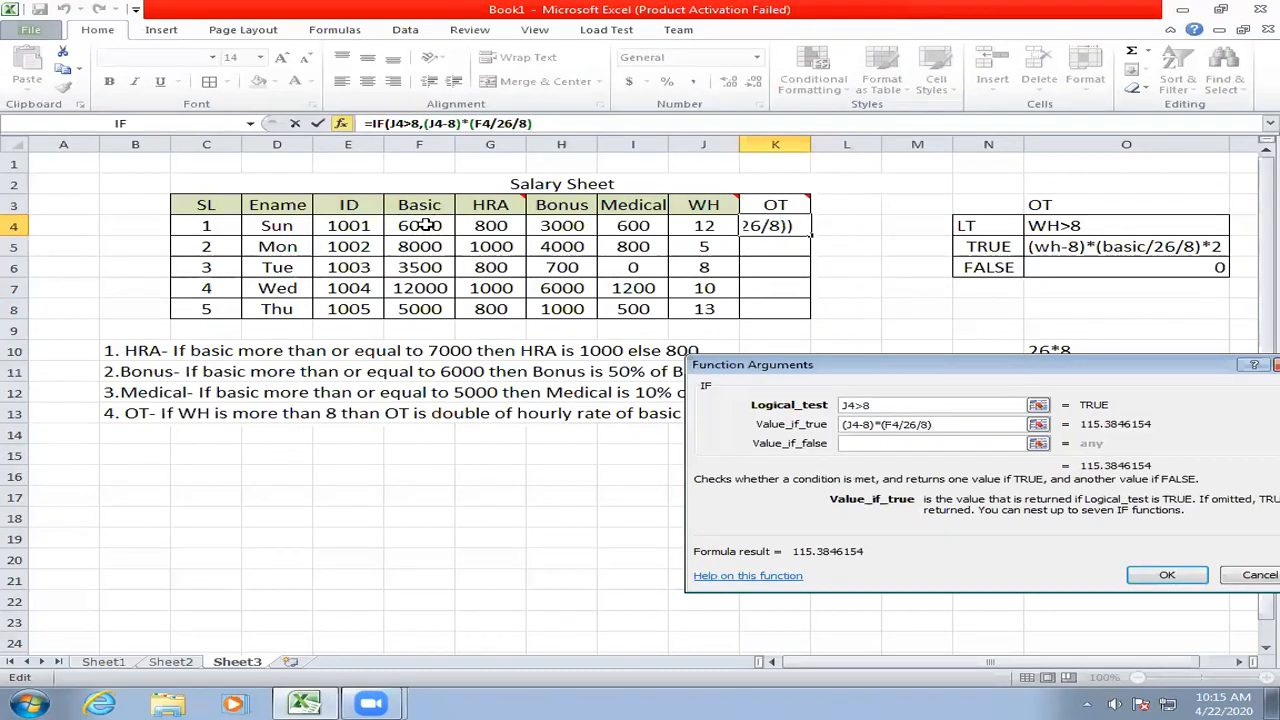
type("*2")
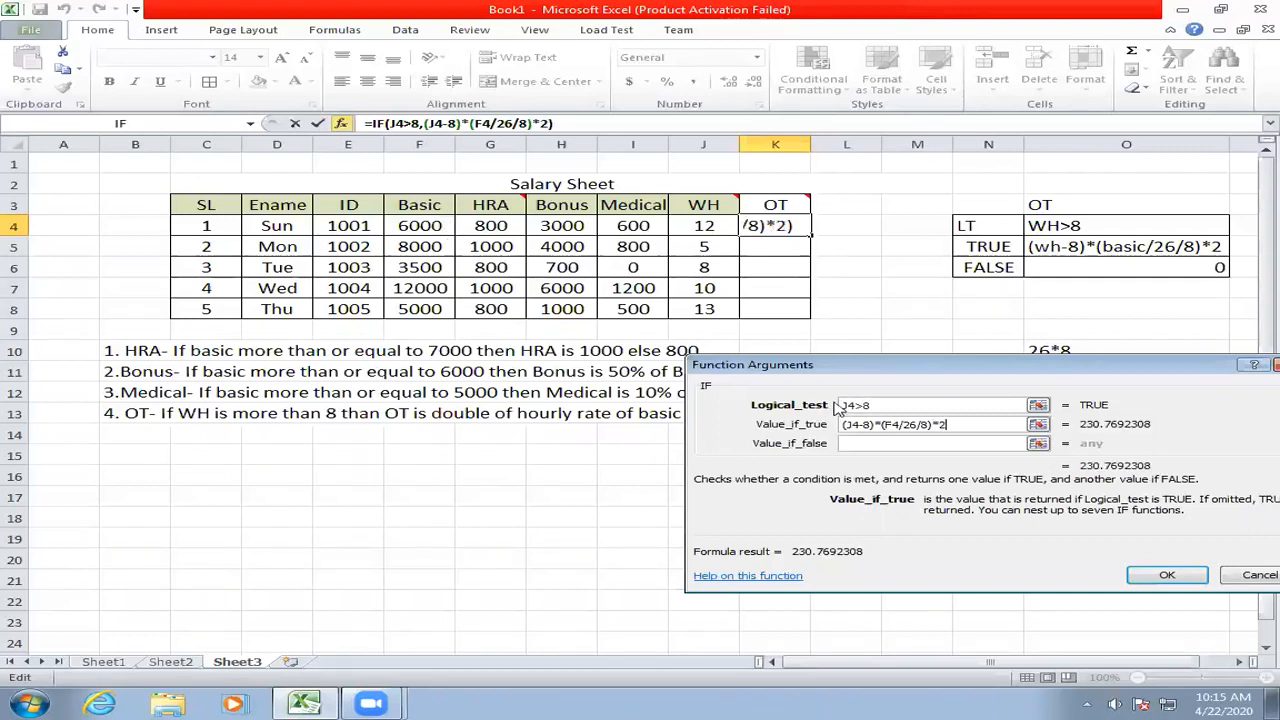
- Set the value if false to 0 and enter the finished IF formula in K4
left_click(866, 443)
type("0")
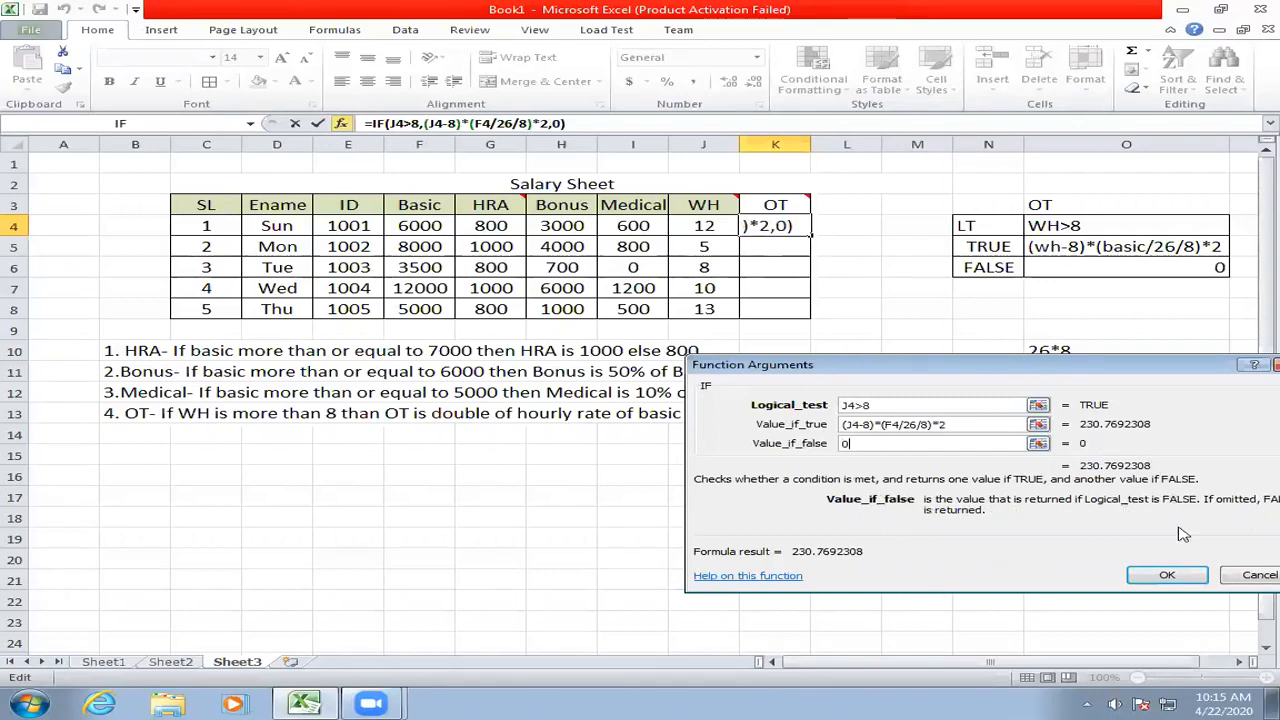
left_click(1167, 575)
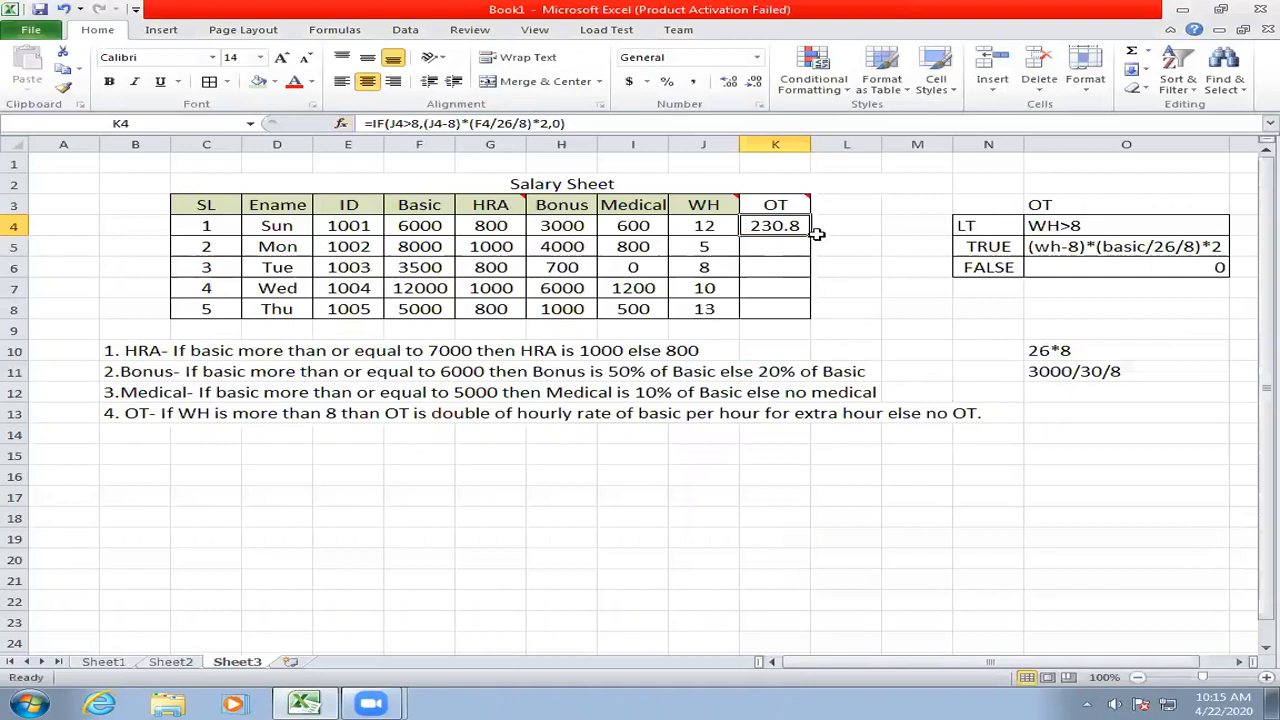
- Fill the OT formula from K4 down to K8 and check the copied formula in K5
left_click_drag(809, 235, 807, 326)
left_click(781, 248)
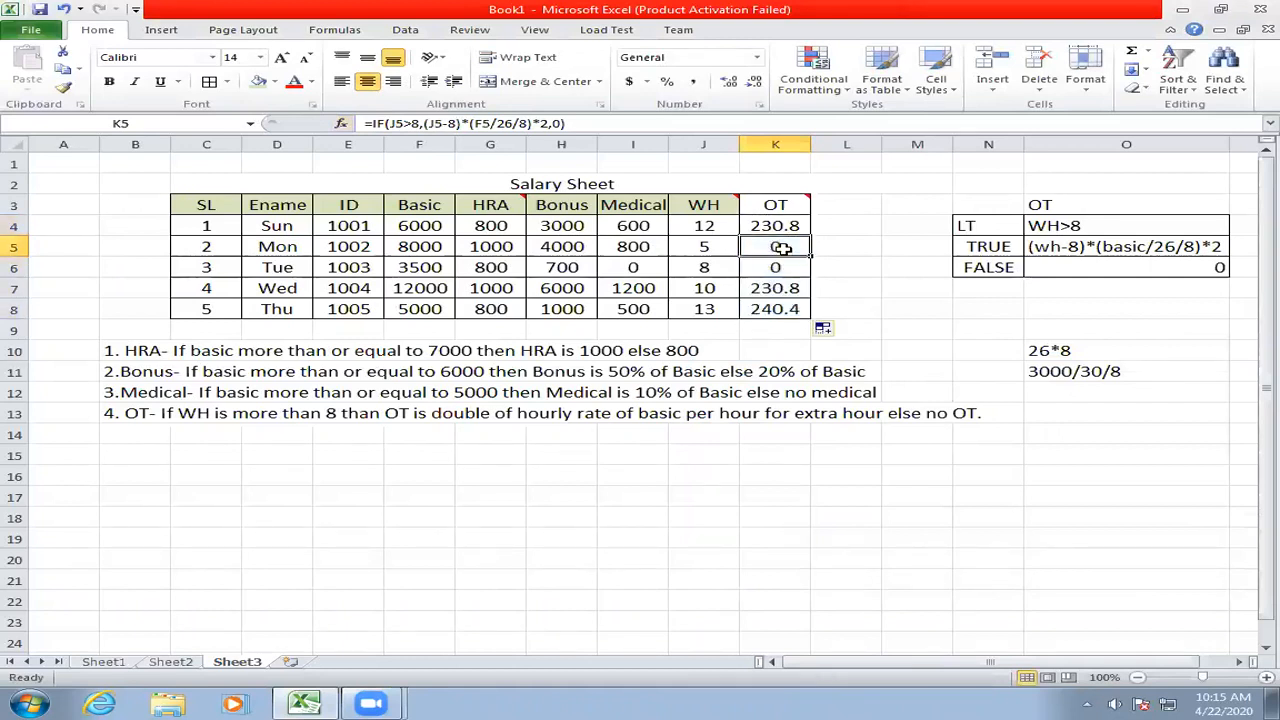
left_click(1051, 232)
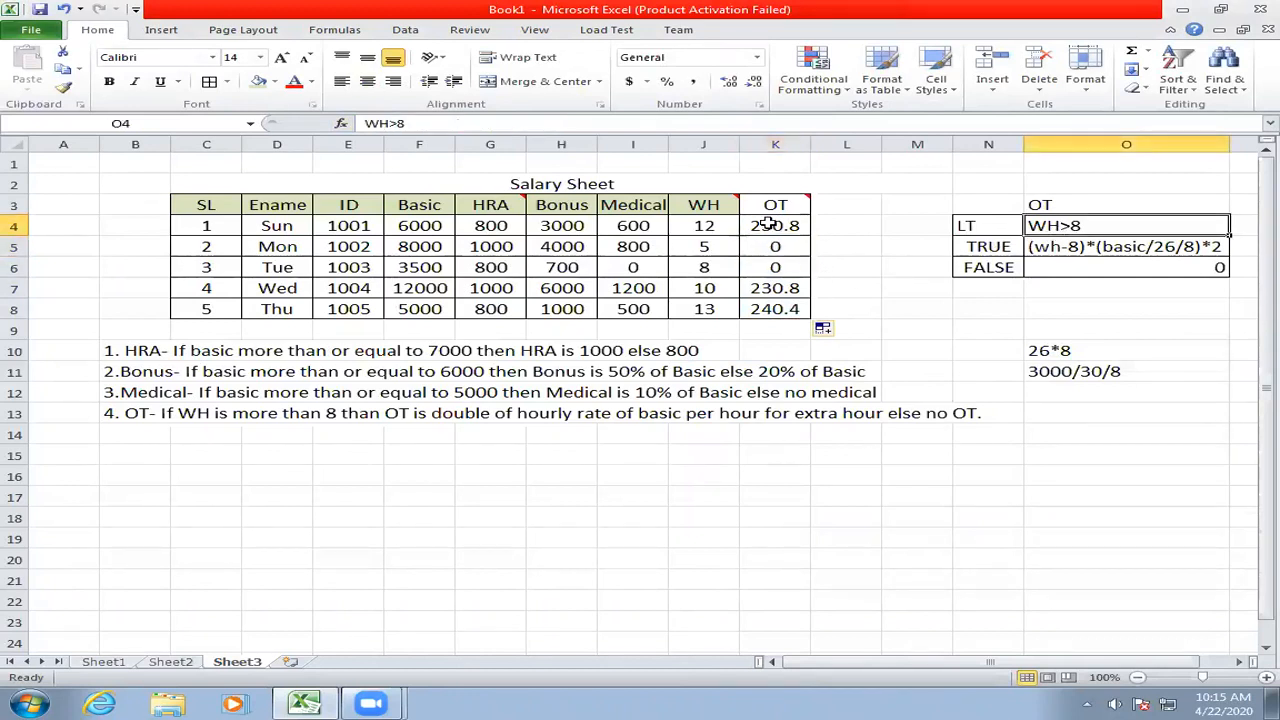
- Format the OT values in K4:K8 to show no decimal places
left_click_drag(768, 225, 793, 247)
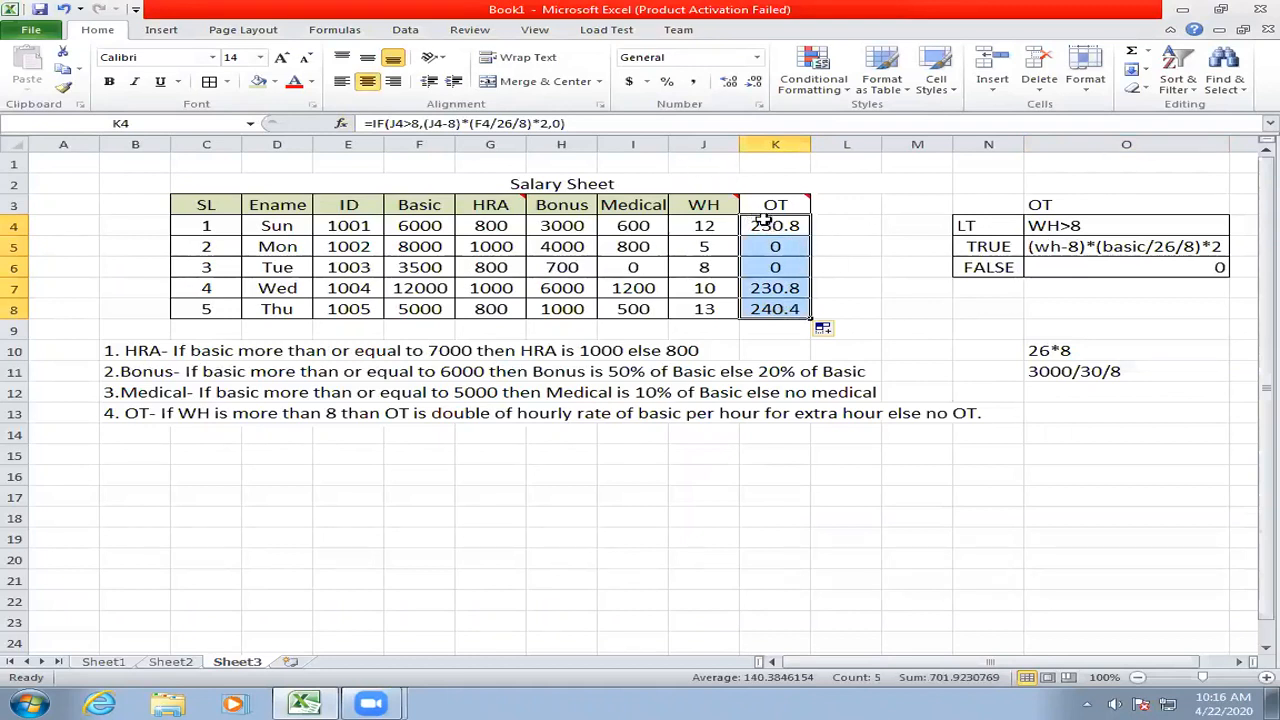
left_click_drag(762, 220, 775, 306)
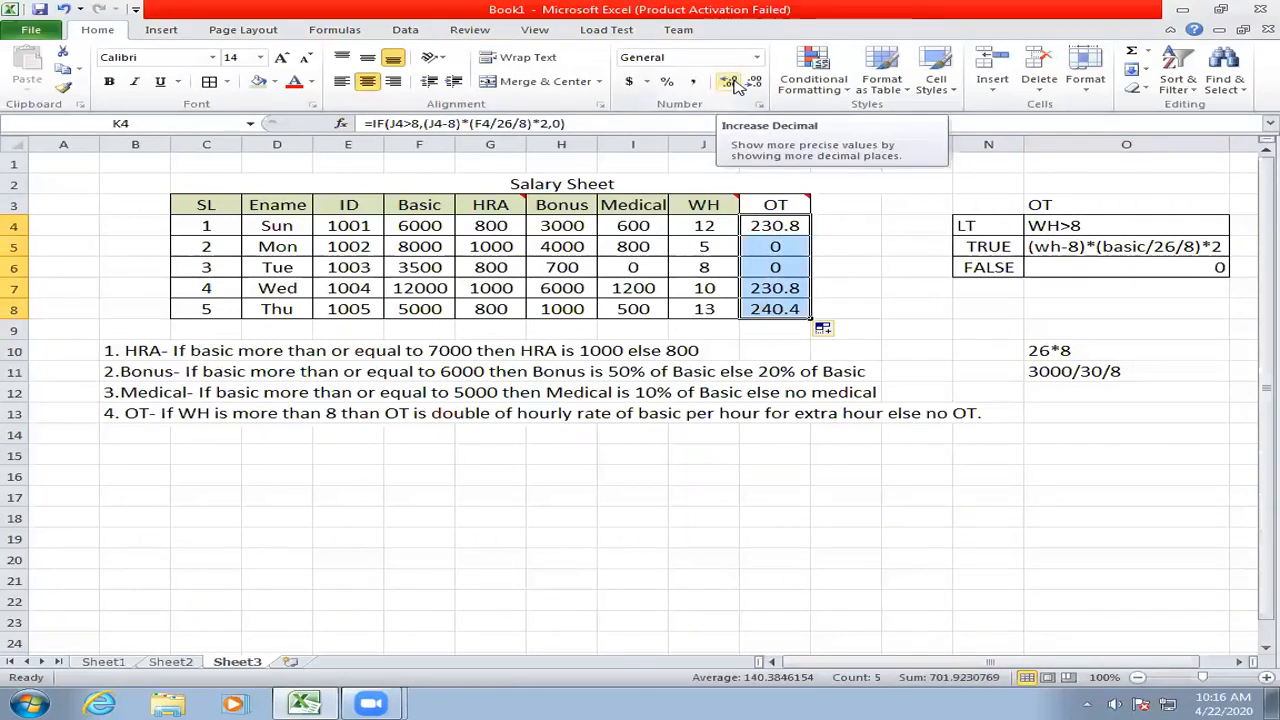
left_click(754, 82)
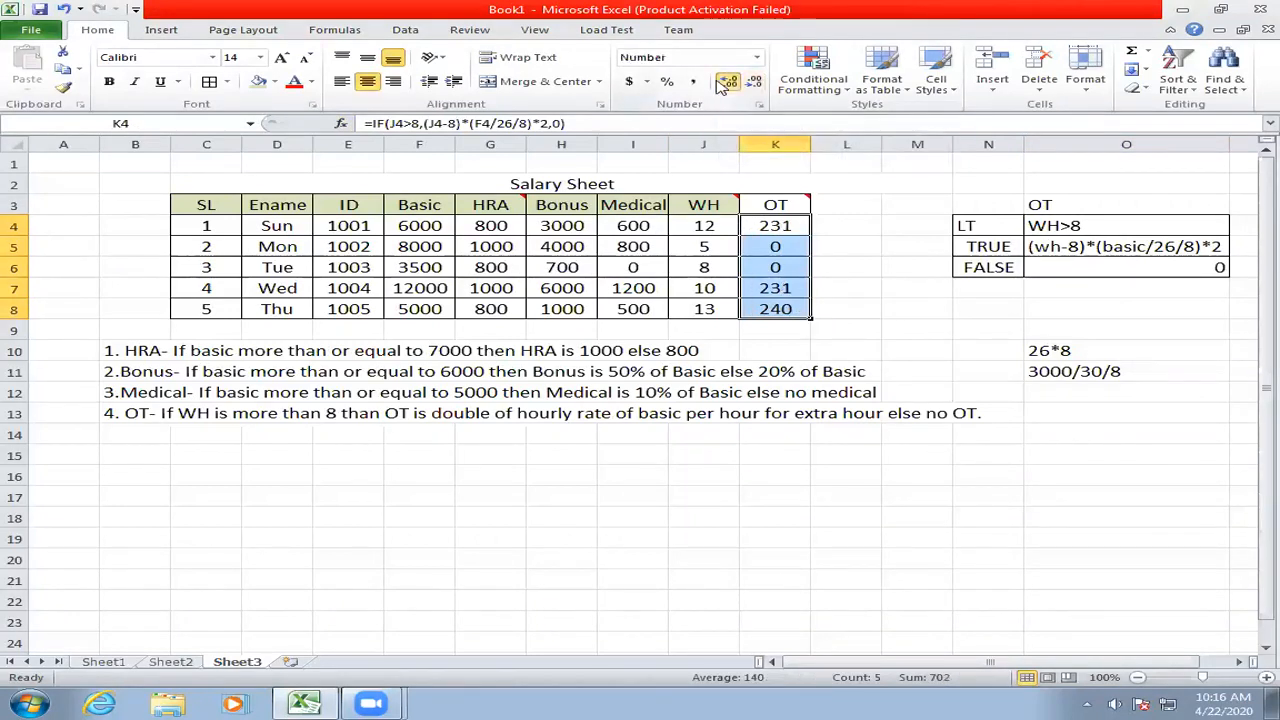
- Try showing the OT values in K4:K8 with one and two decimal places and return them to whole numbers
left_click(722, 82)
left_click(721, 83)
left_click(748, 83)
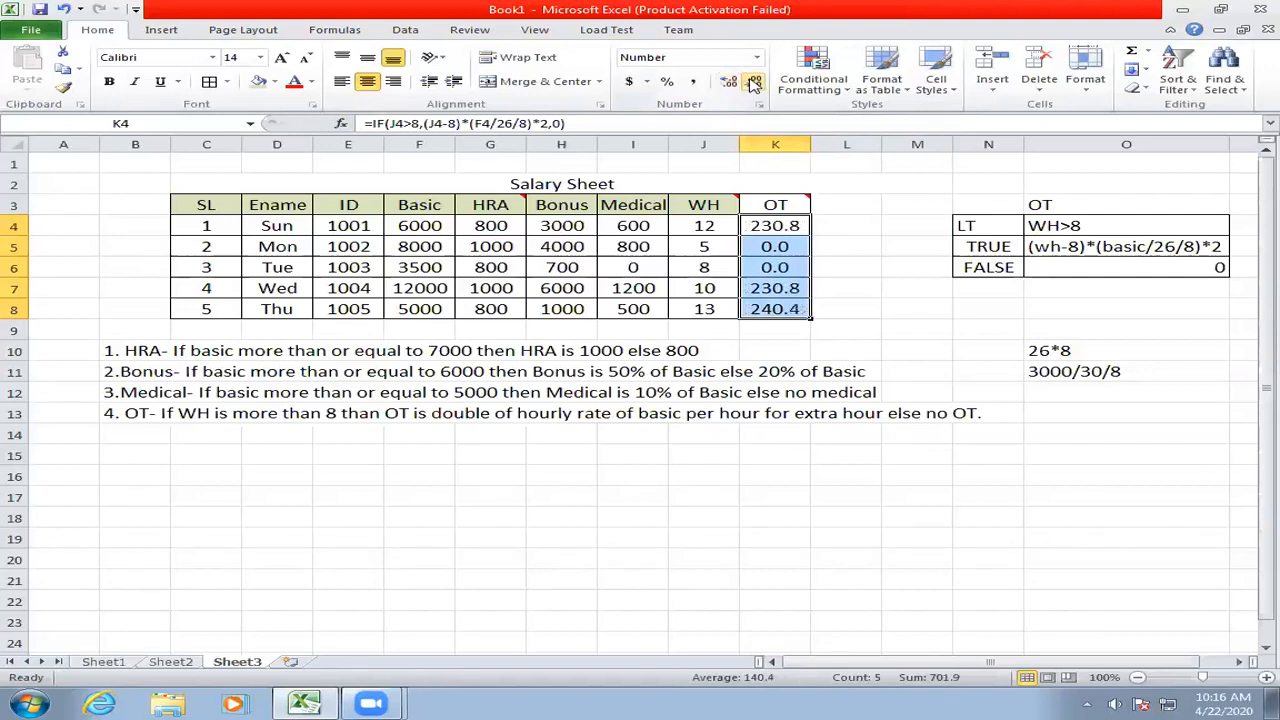
left_click(748, 83)
left_click(726, 83)
left_click(726, 83)
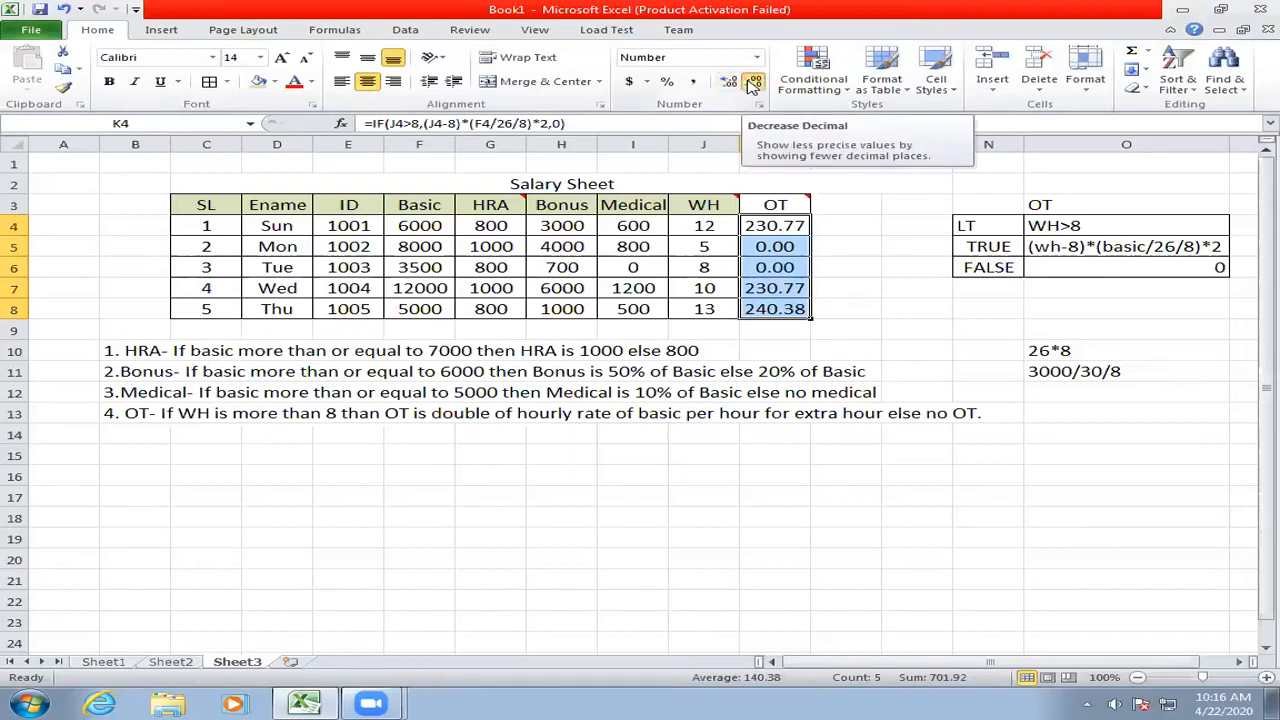
left_click(752, 84)
left_click(752, 84)
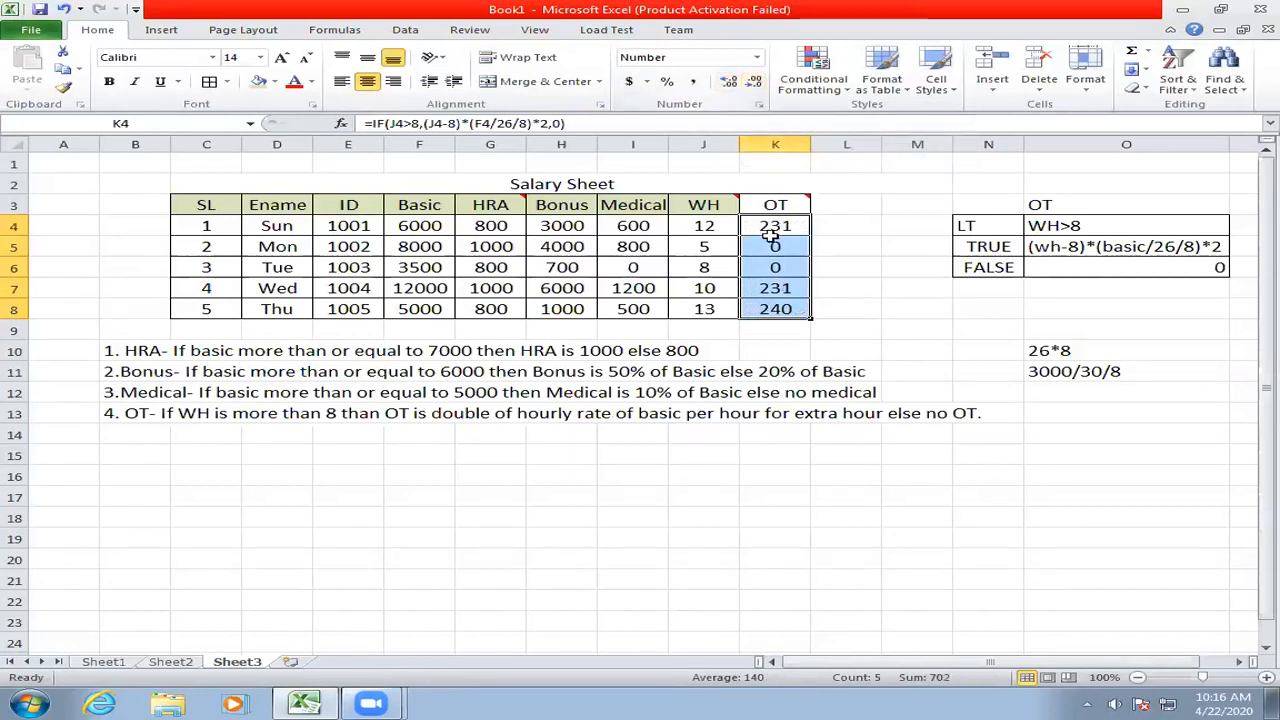
left_click(774, 287)
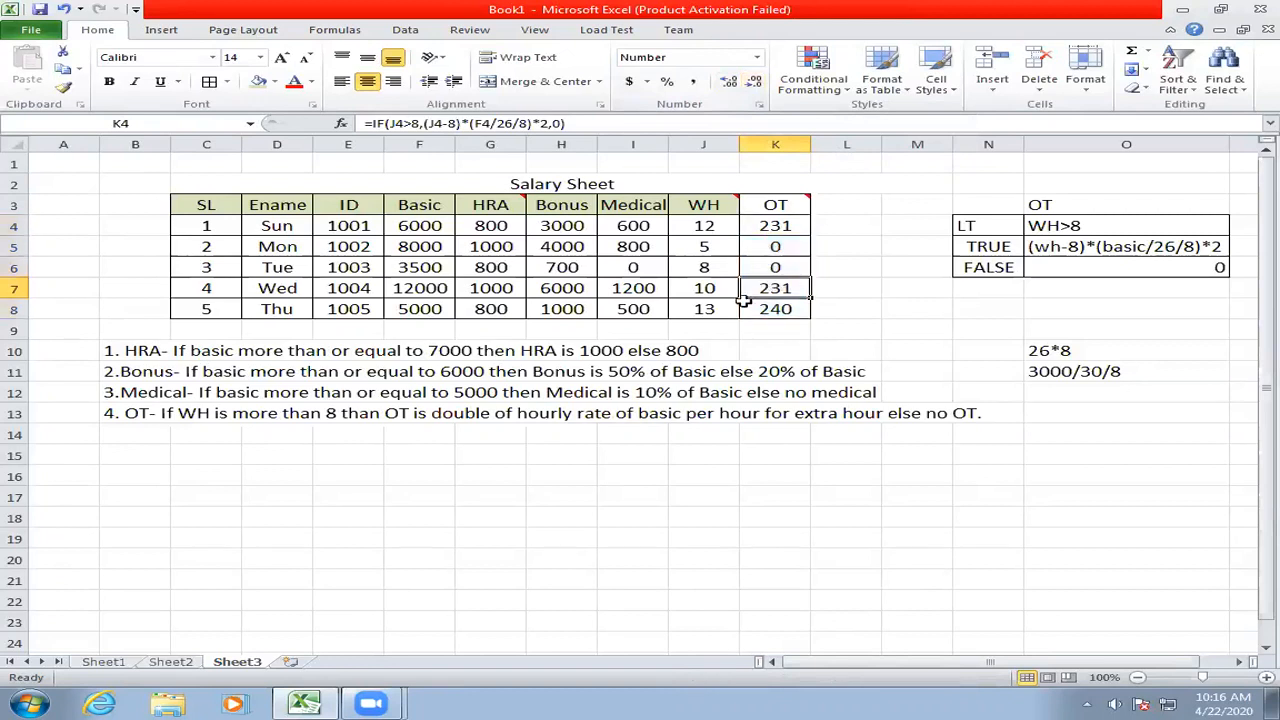
left_click(775, 203)
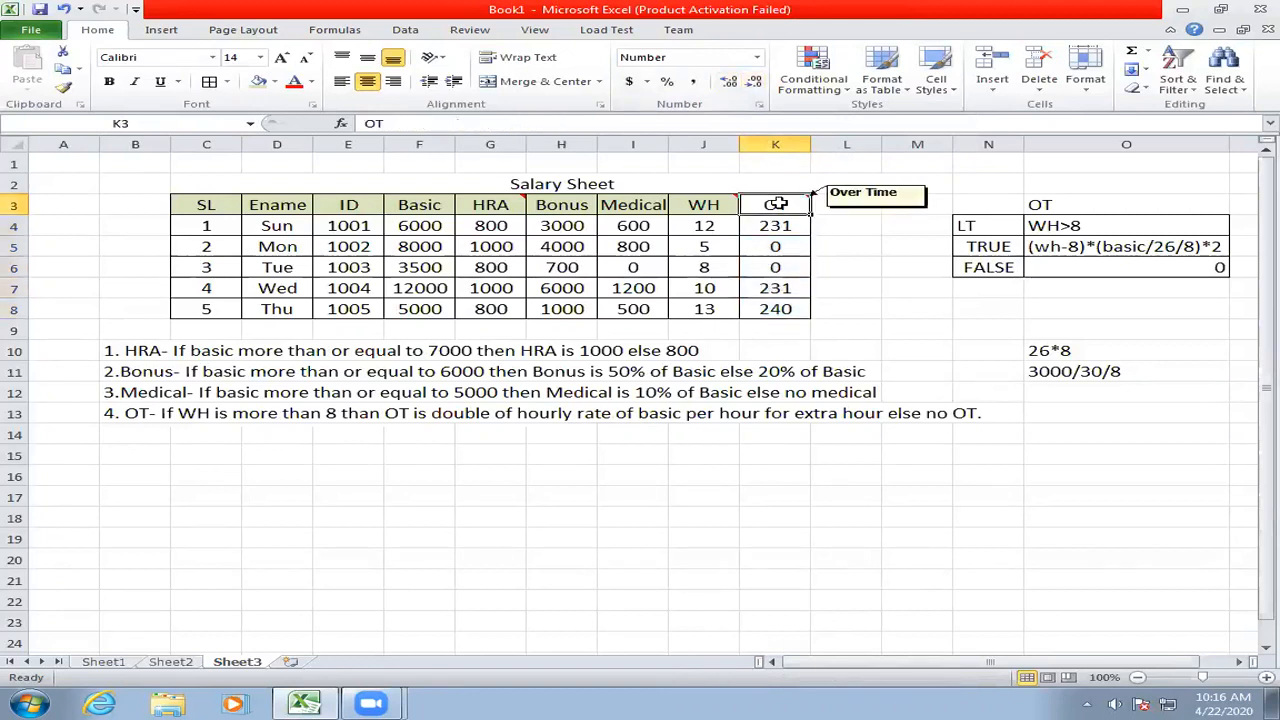
- Add the column heading PF in L3, beside the OT heading of the salary sheet
left_click(852, 209)
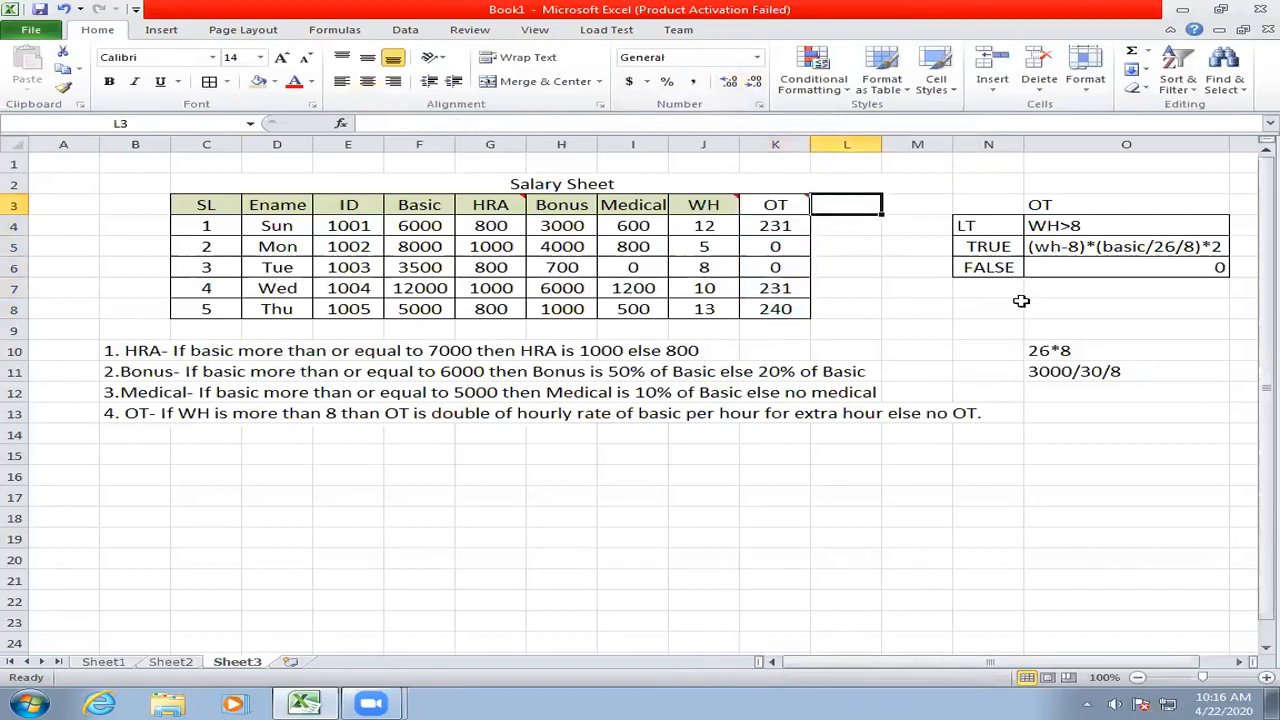
type("PF")
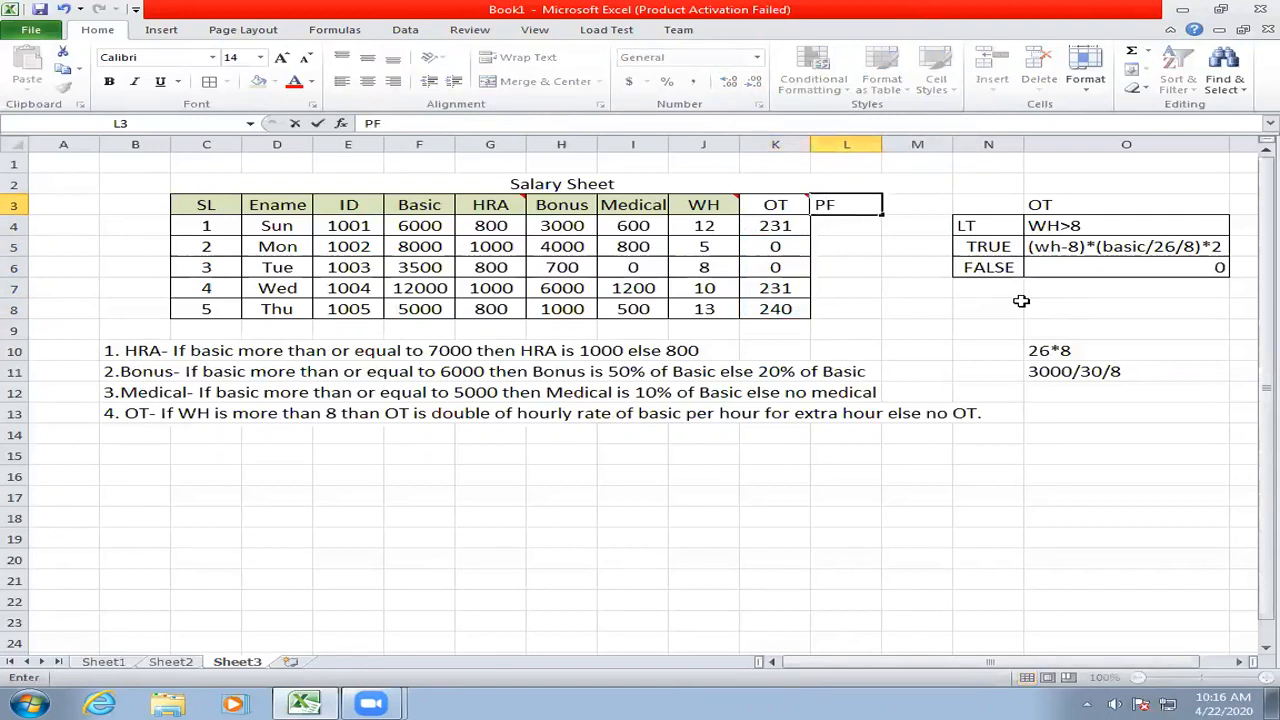
key("BackSpace")
type("F")
- Insert a blank column at column M, between the salary sheet and the OT logic notes
left_click(918, 146)
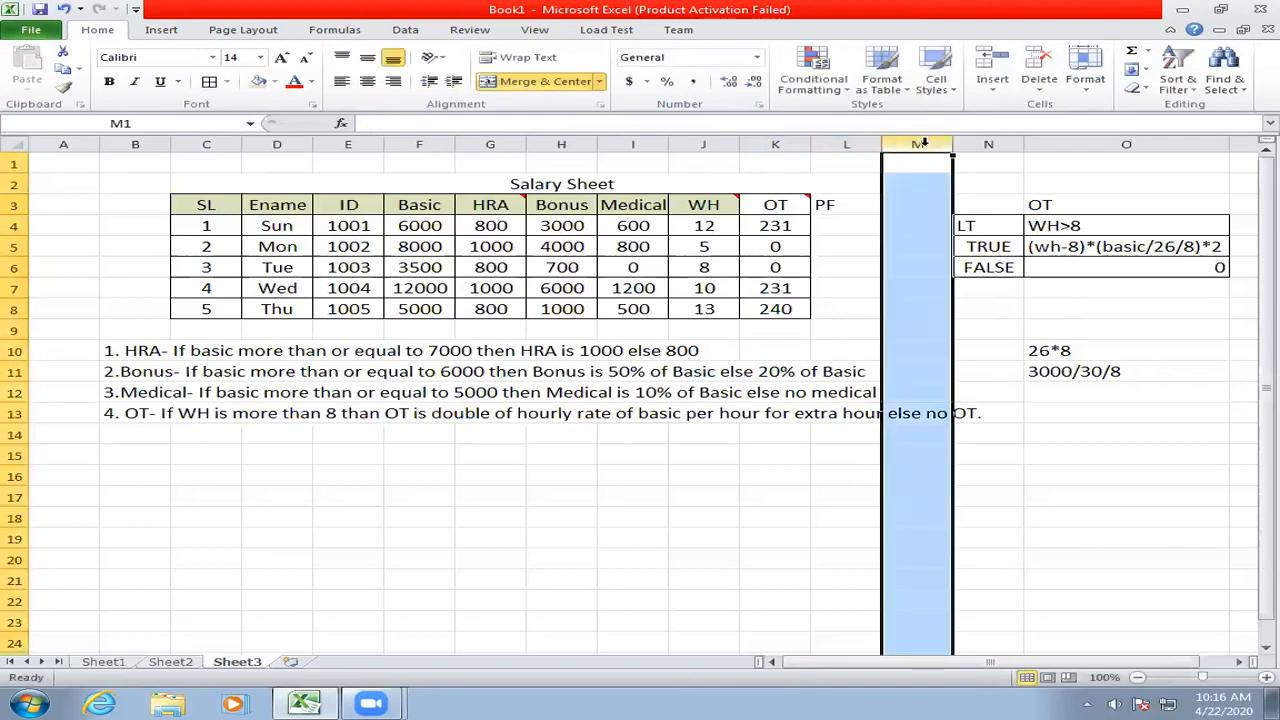
right_click(923, 150)
left_click(978, 256)
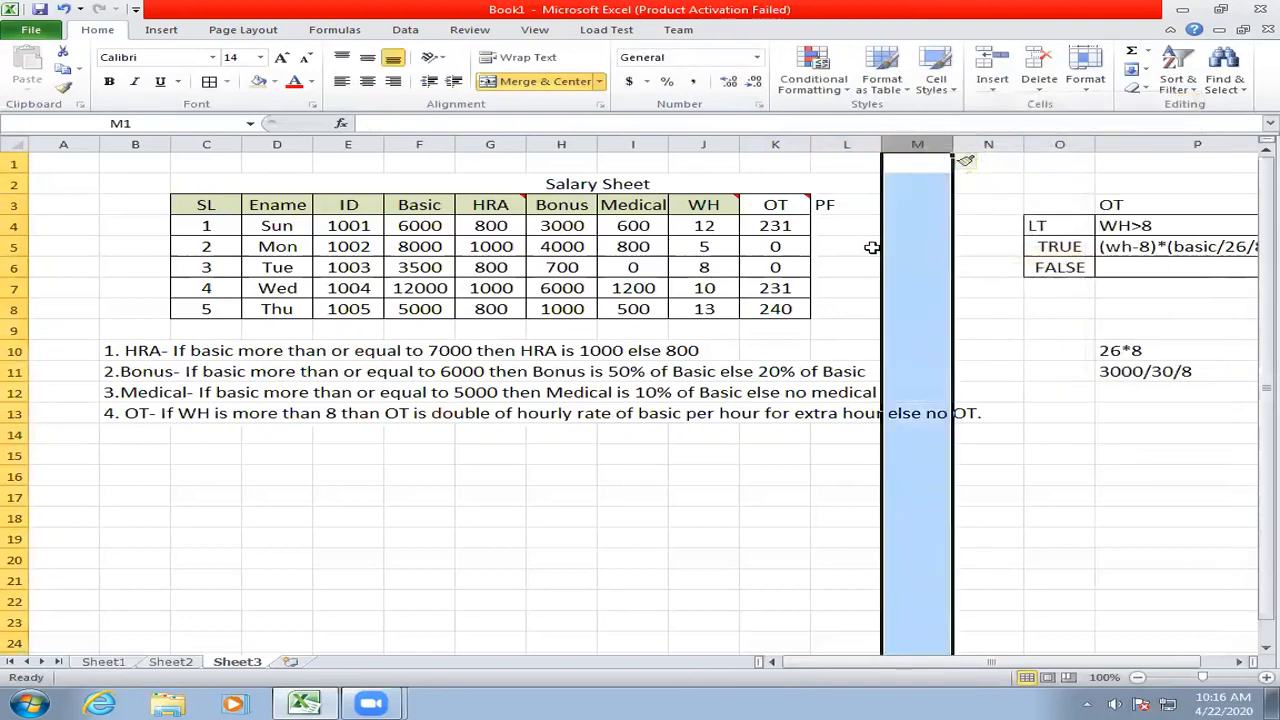
- Attach a comment reading only "Provident Fund" to the PF heading in L3 and shrink its box to fit the text
left_click(846, 224)
right_click(850, 218)
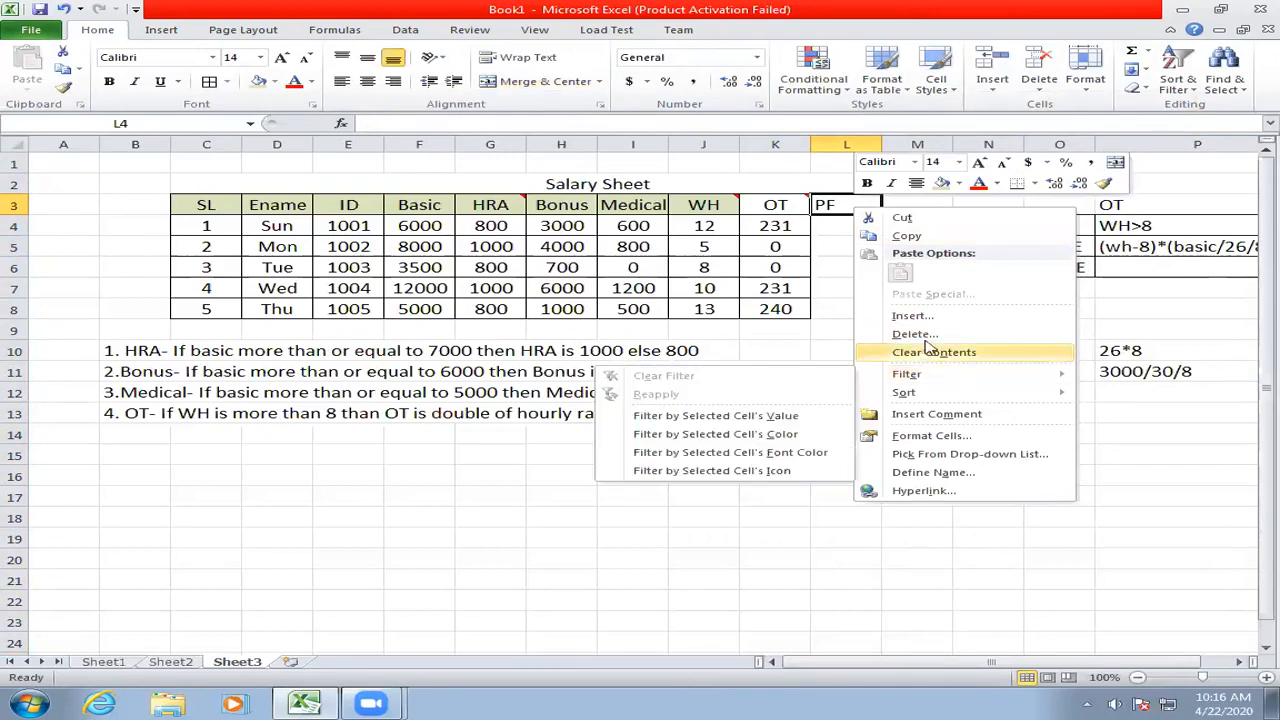
left_click(937, 413)
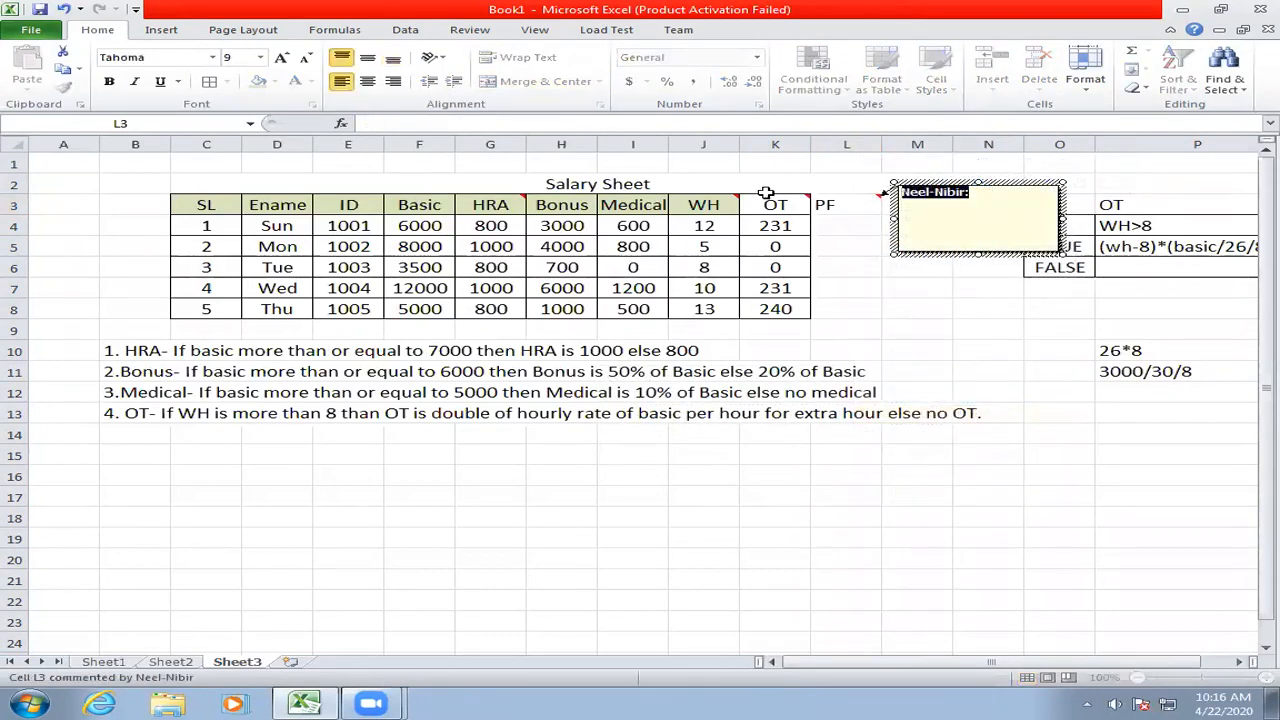
key("BackSpace")
type("Provi")
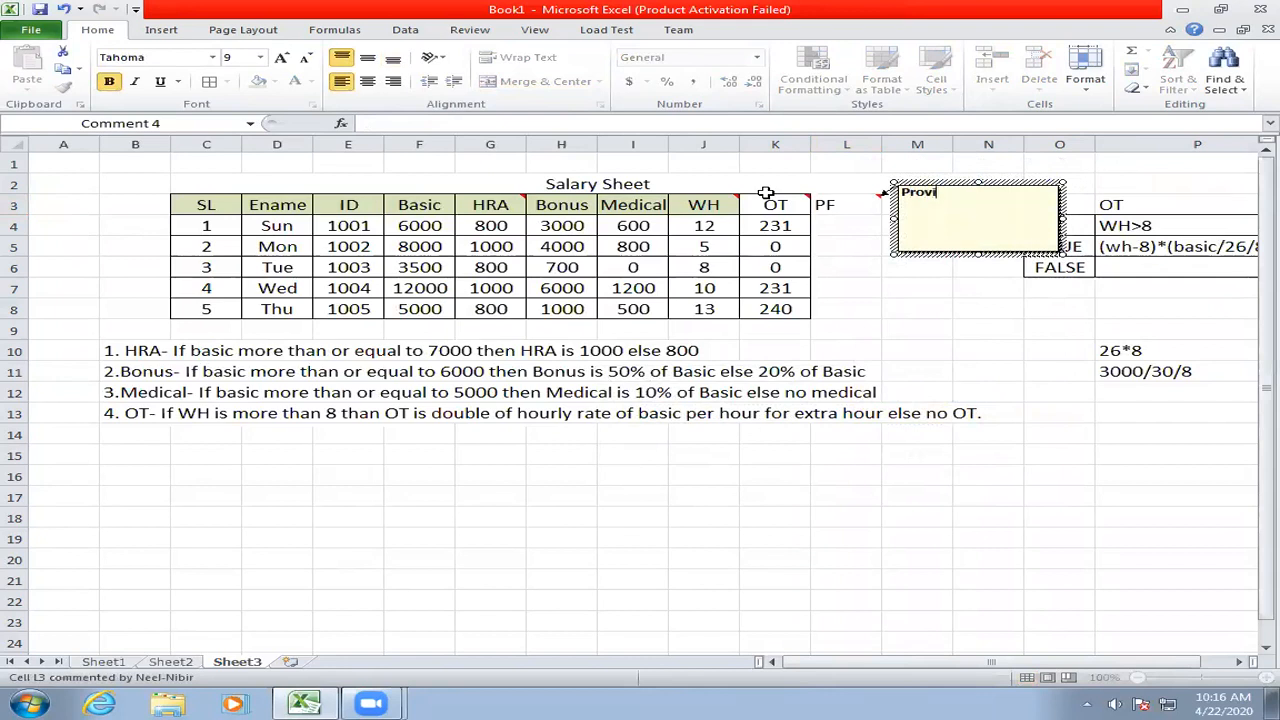
type("dent Fund")
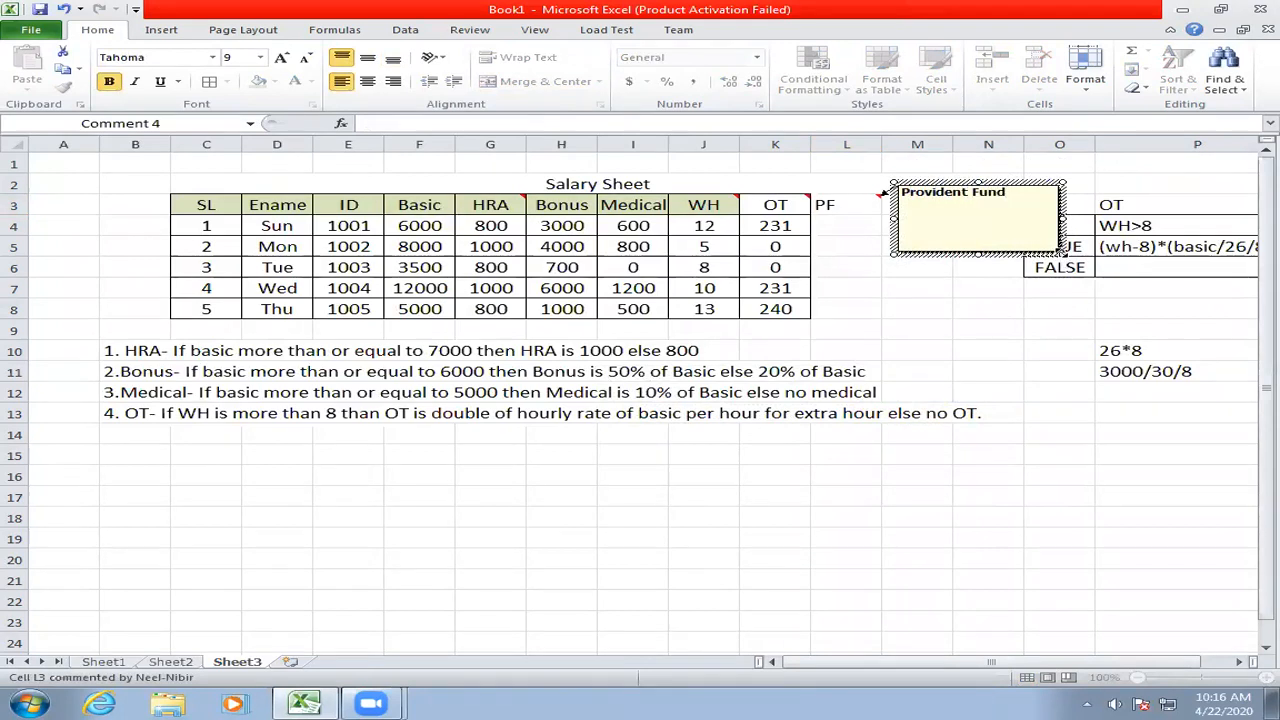
left_click_drag(1062, 252, 1028, 208)
left_click(845, 212)
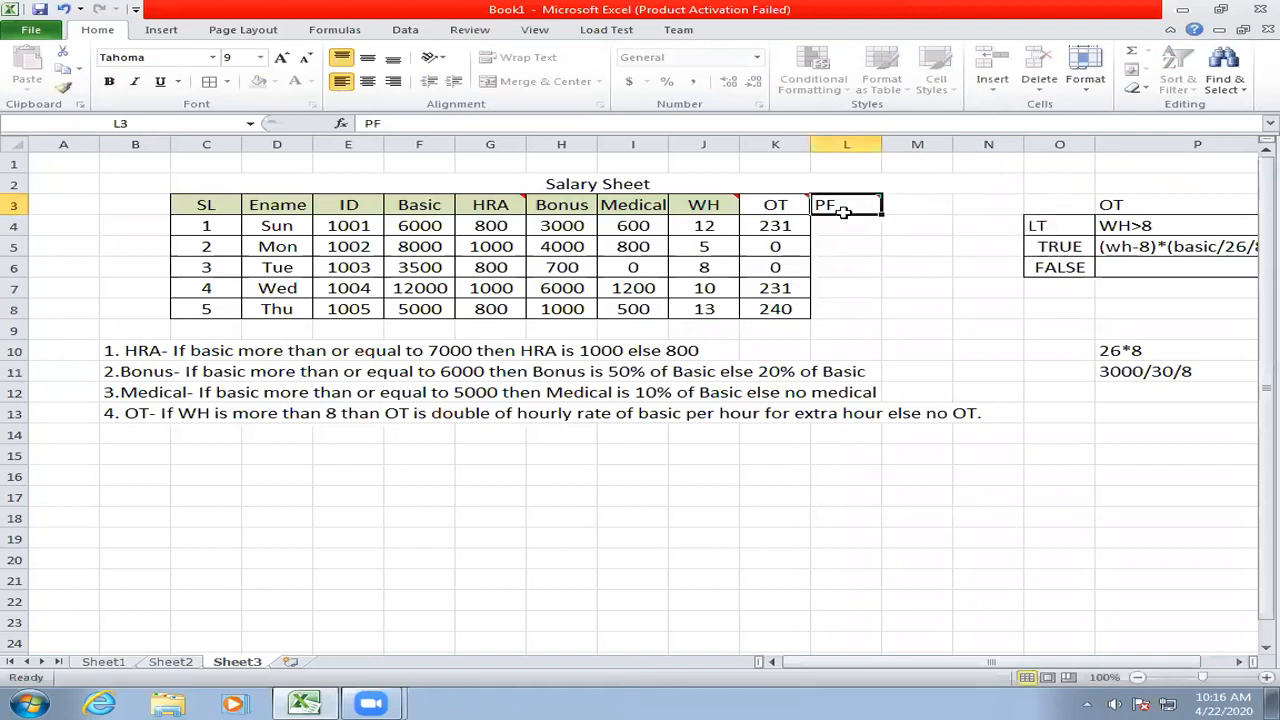
left_click(845, 228)
- Begin the fifth rule in B14 with "5. PF- IF basic is more than or equal to 6000"
left_click(120, 430)
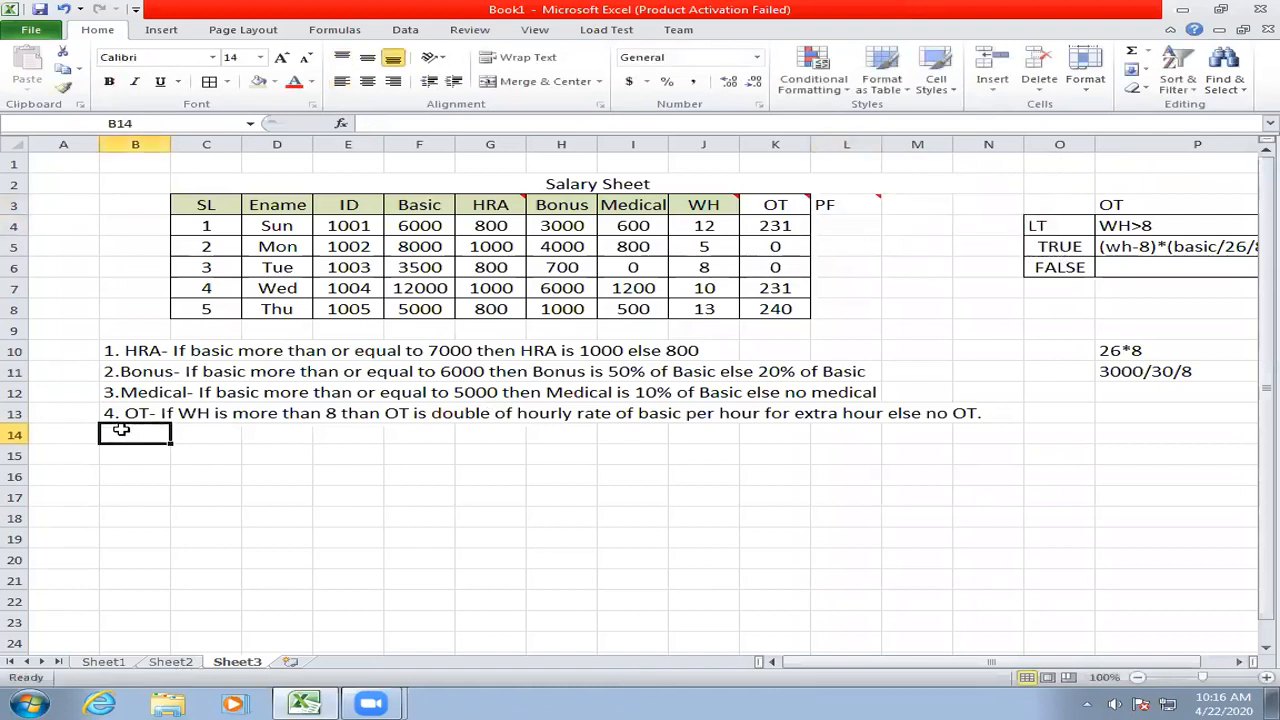
type("5")
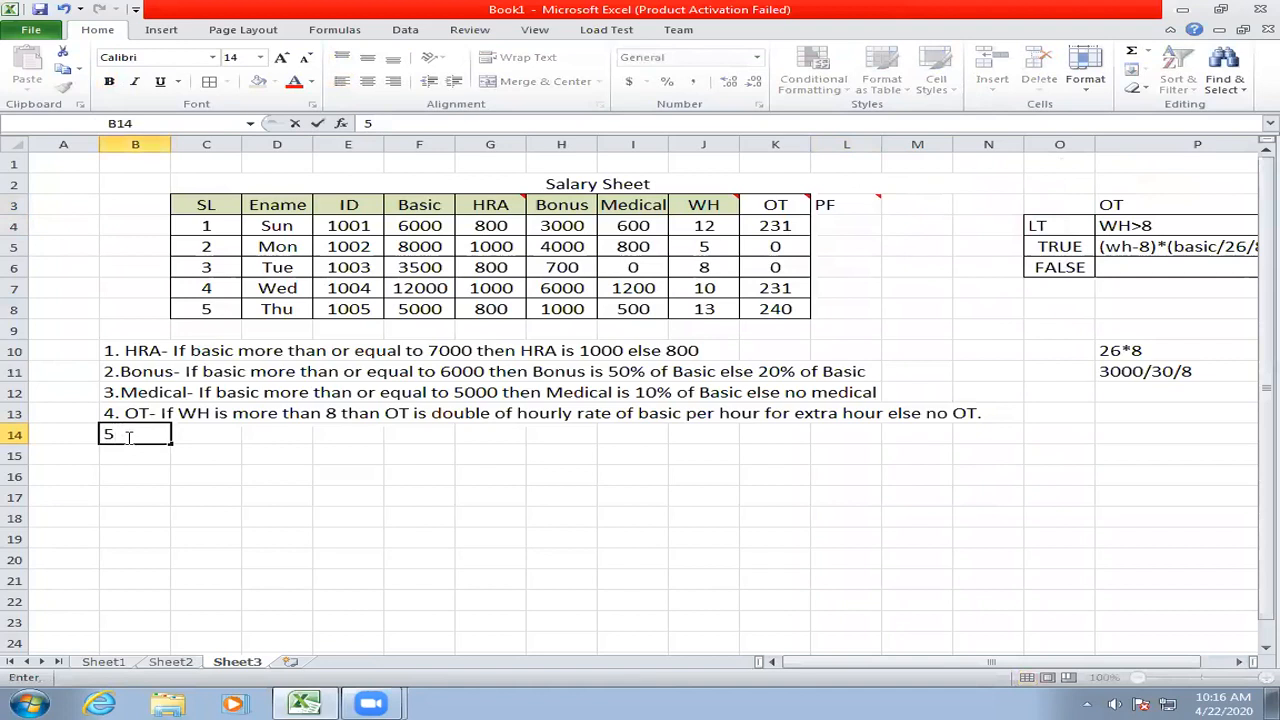
type(". IF")
key("BackSpace")
key("BackSpace")
type("PF- IF basic ")
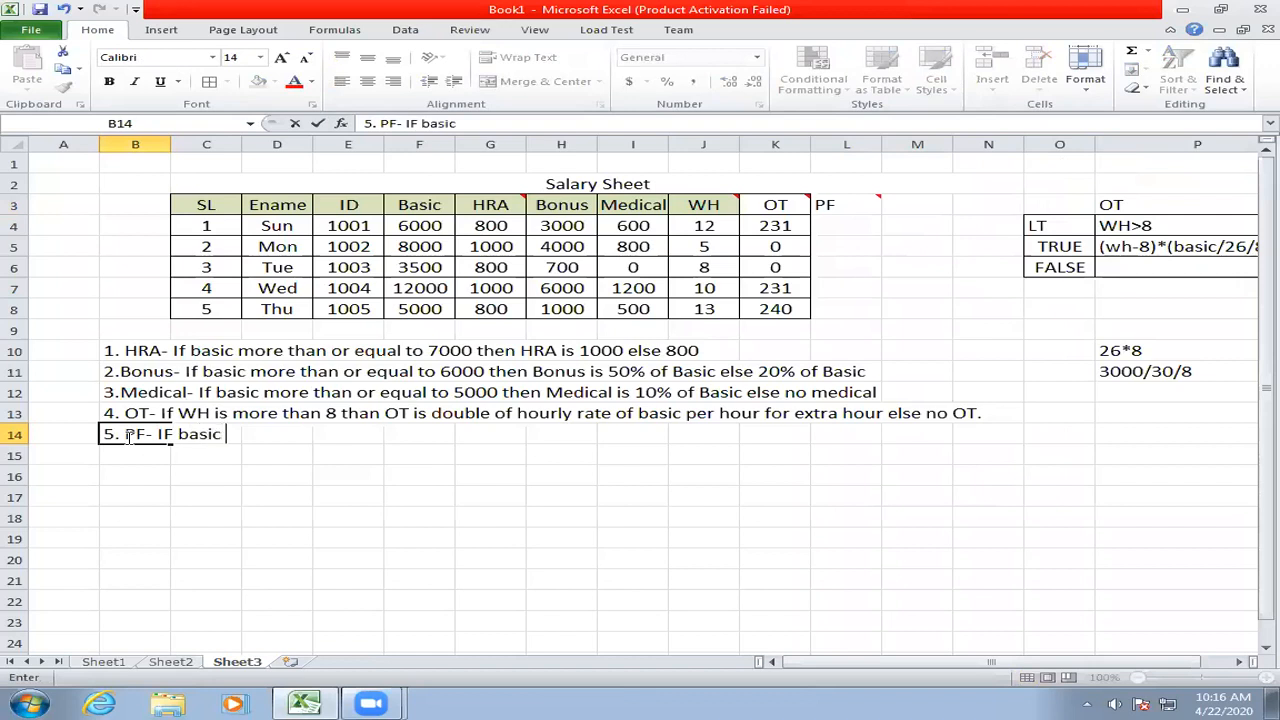
type("is more thna")
key("BackSpace")
key("BackSpace")
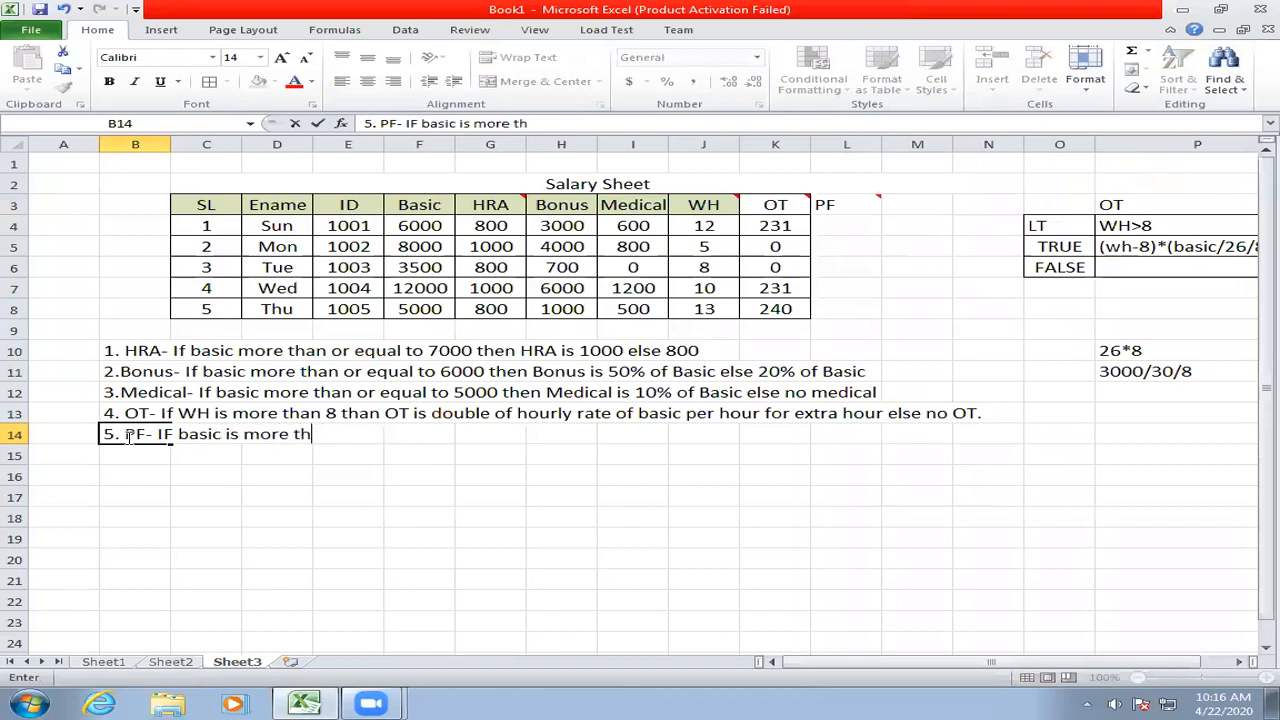
type("an or equal")
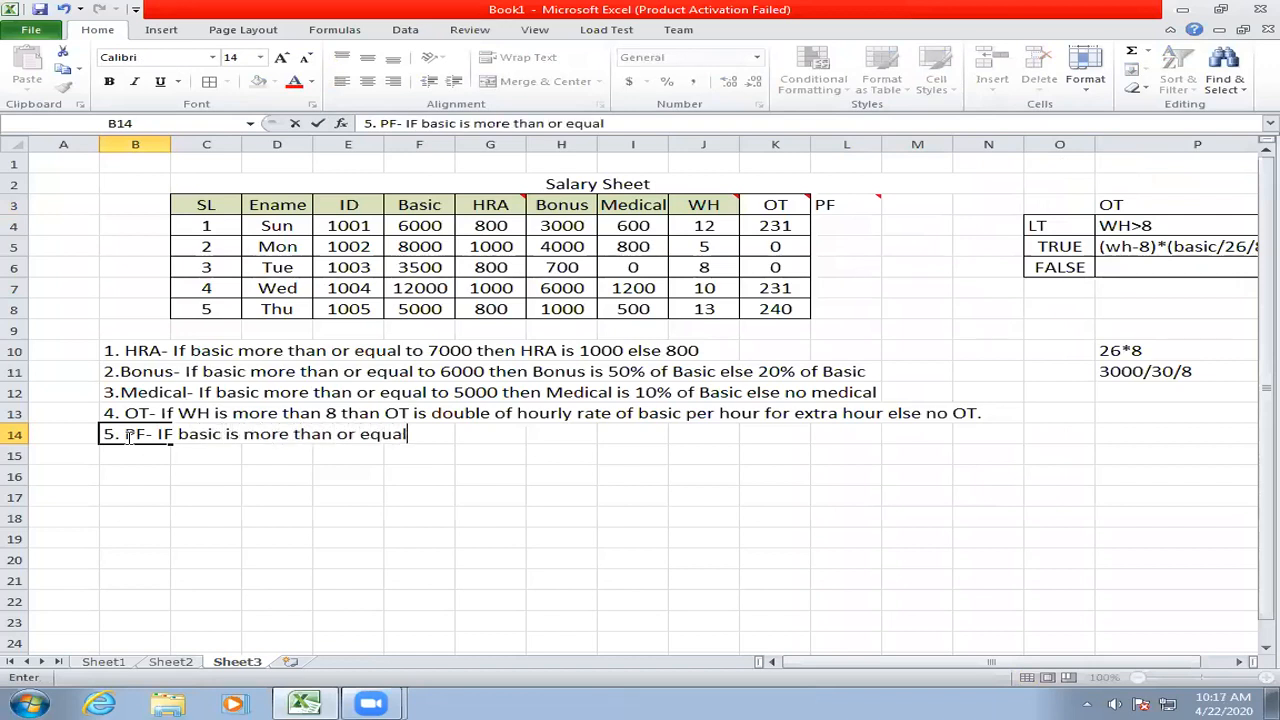
type(" to 6000")
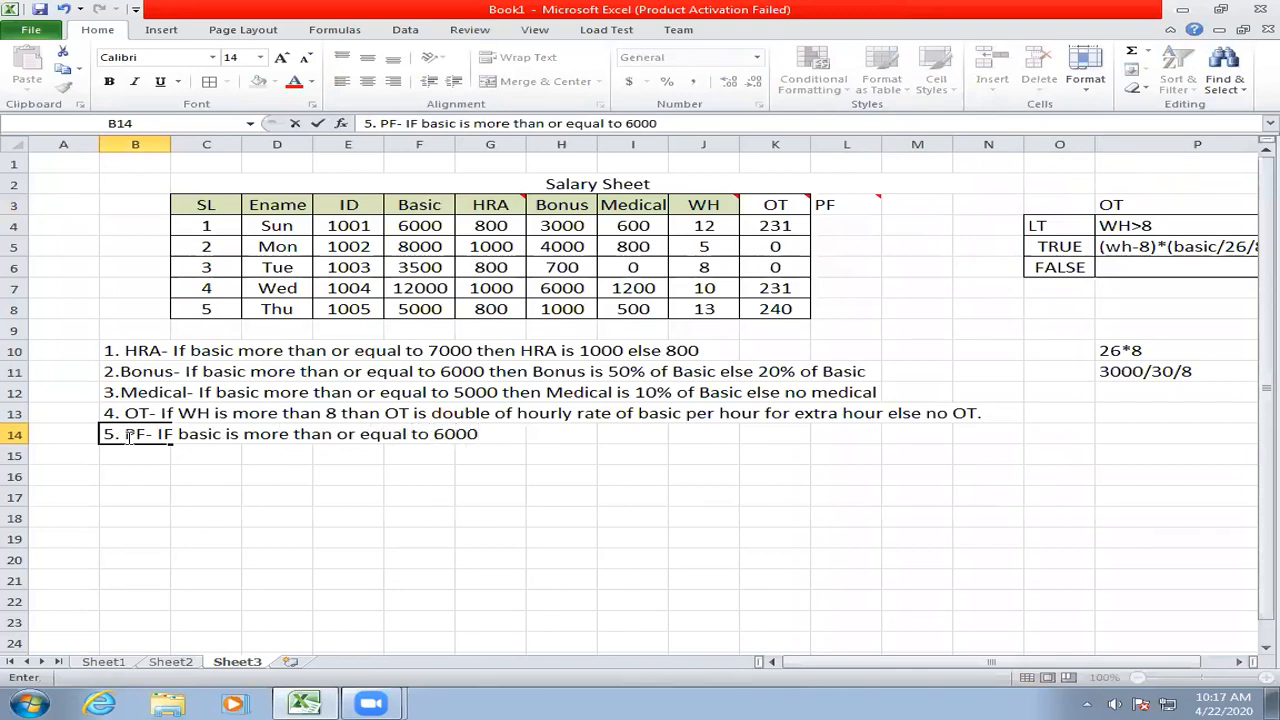
- Continue the PF rule in B14 with "then PF 4% of basic will be added from salary"
type(" then PF ")
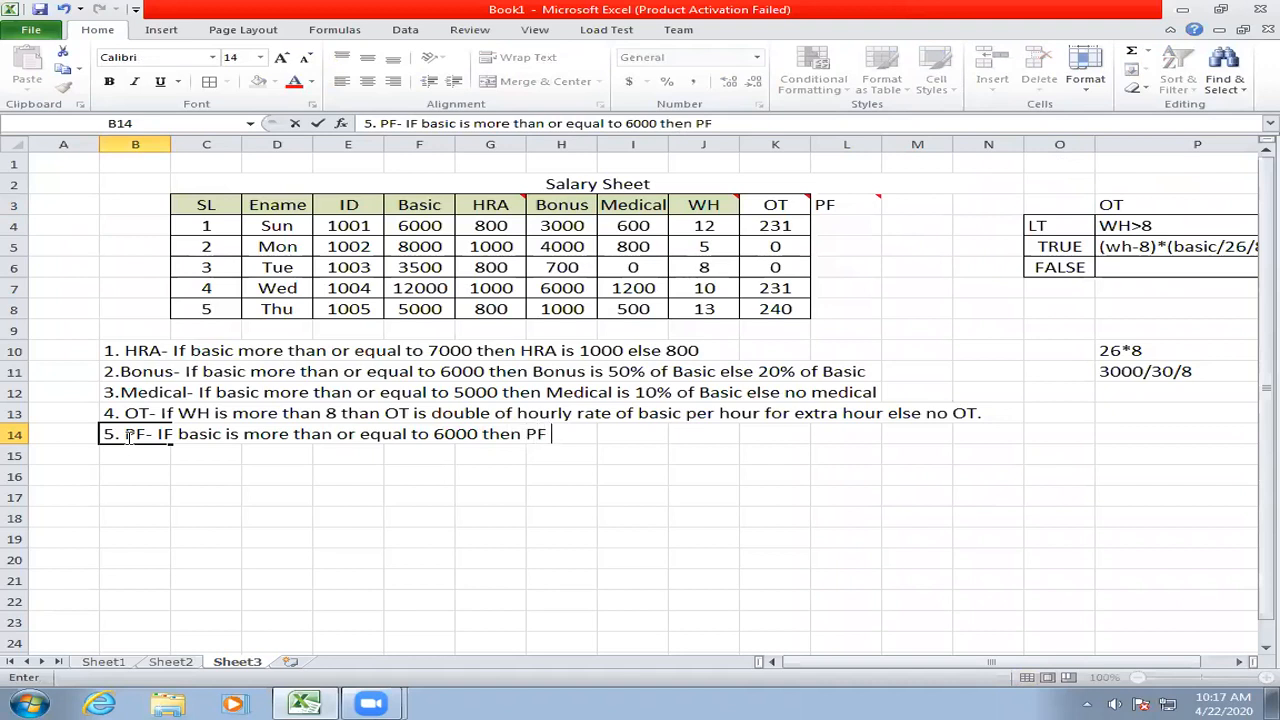
type("4% of basic ")
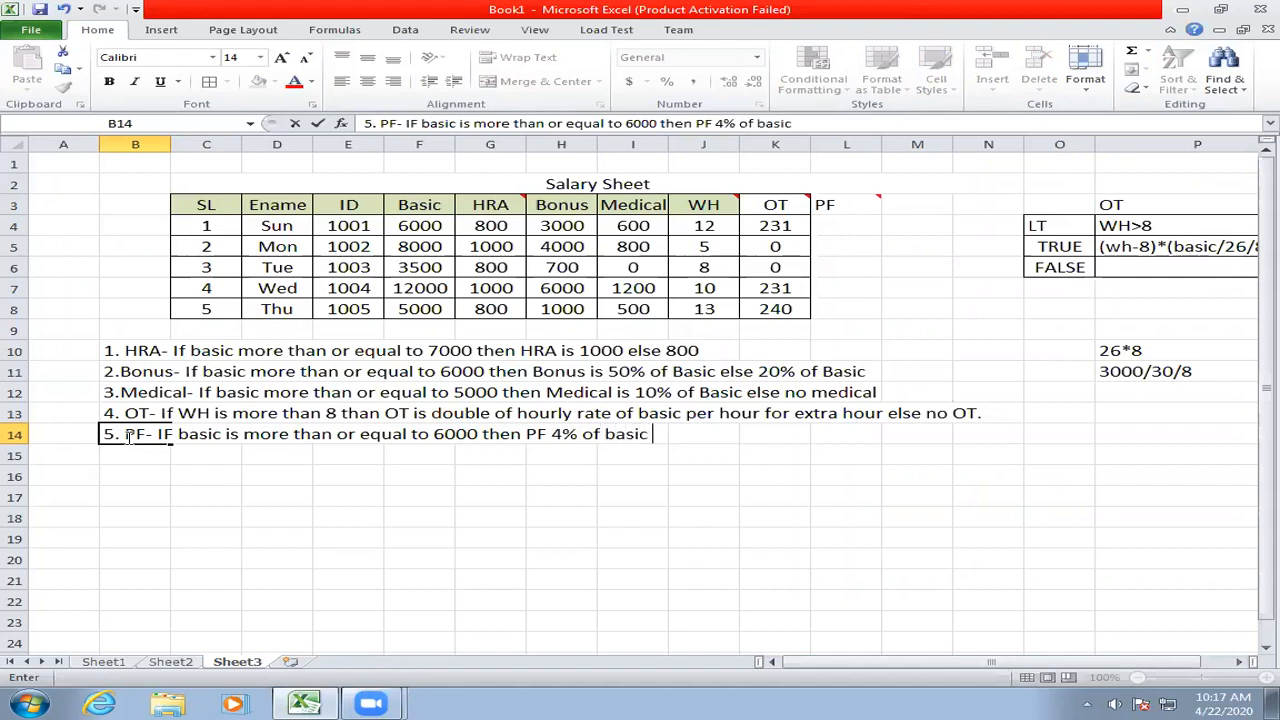
type("will pro")
key("BackSpace")
key("BackSpace")
type("be add")
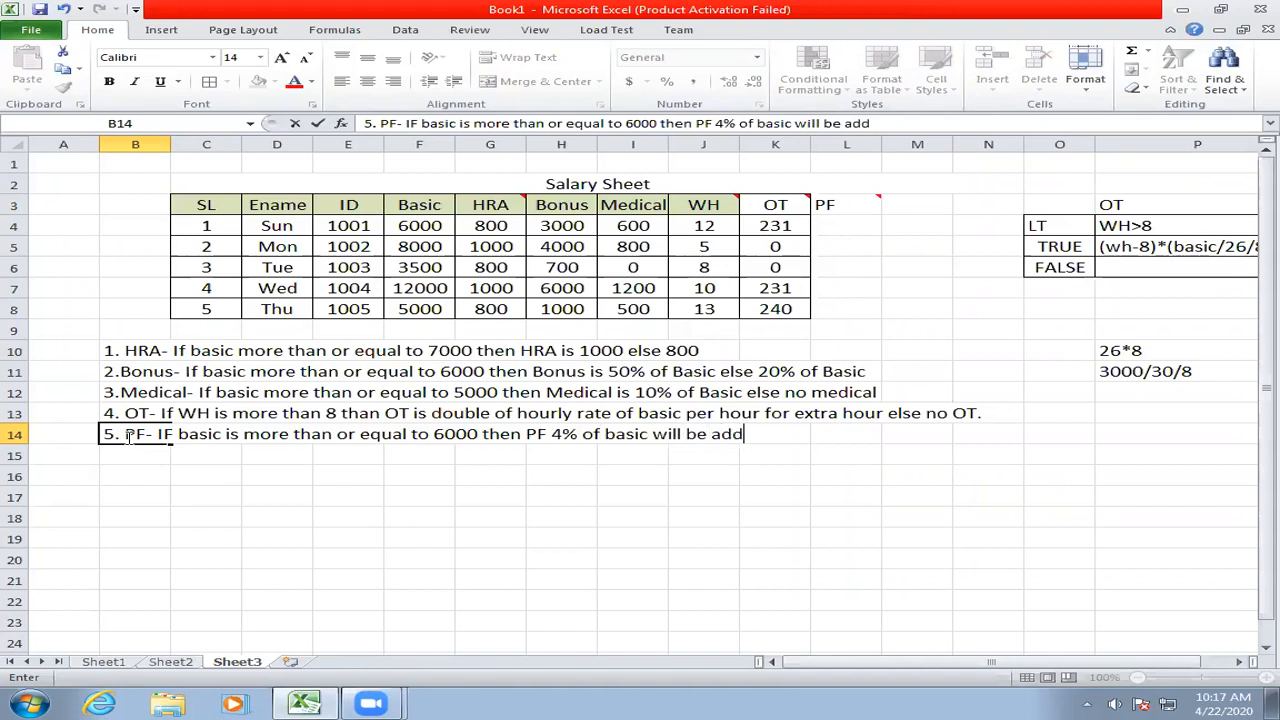
type("ed from s")
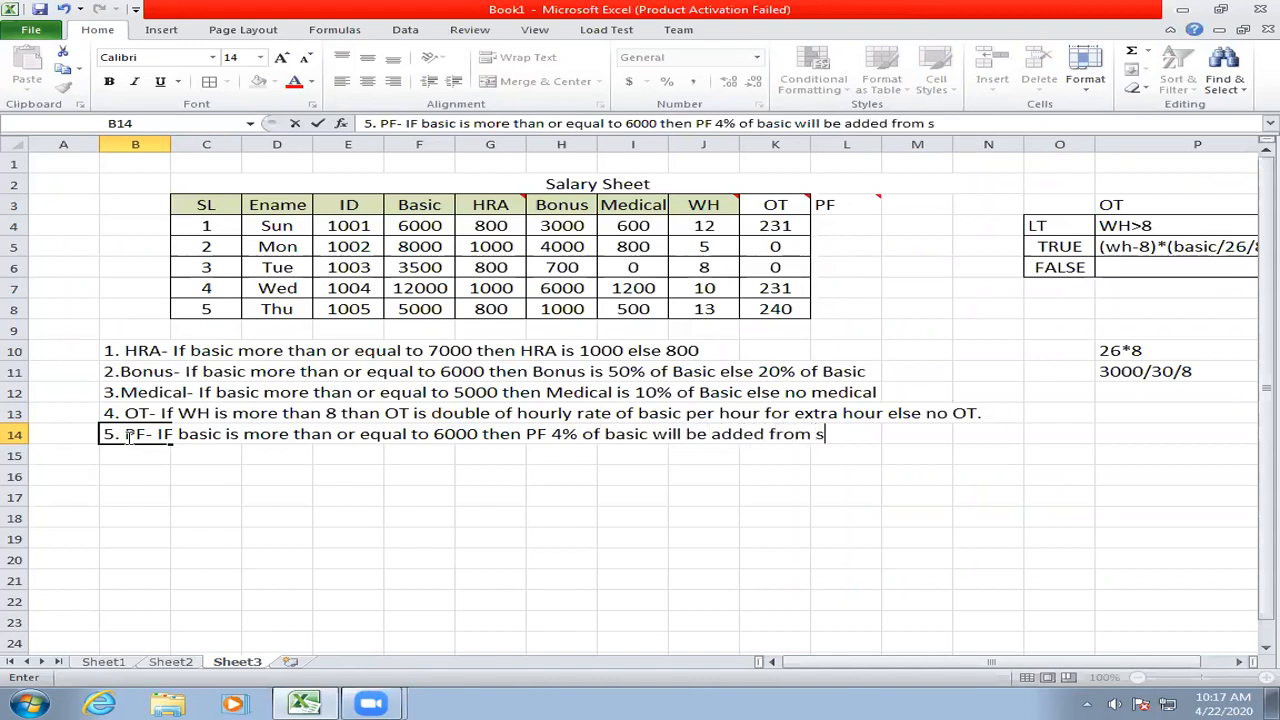
type("alary your s")
key("BackSpace")
key("BackSpace")
key("BackSpace")
key("BackSpace")
key("BackSpace")
key("BackSpace")
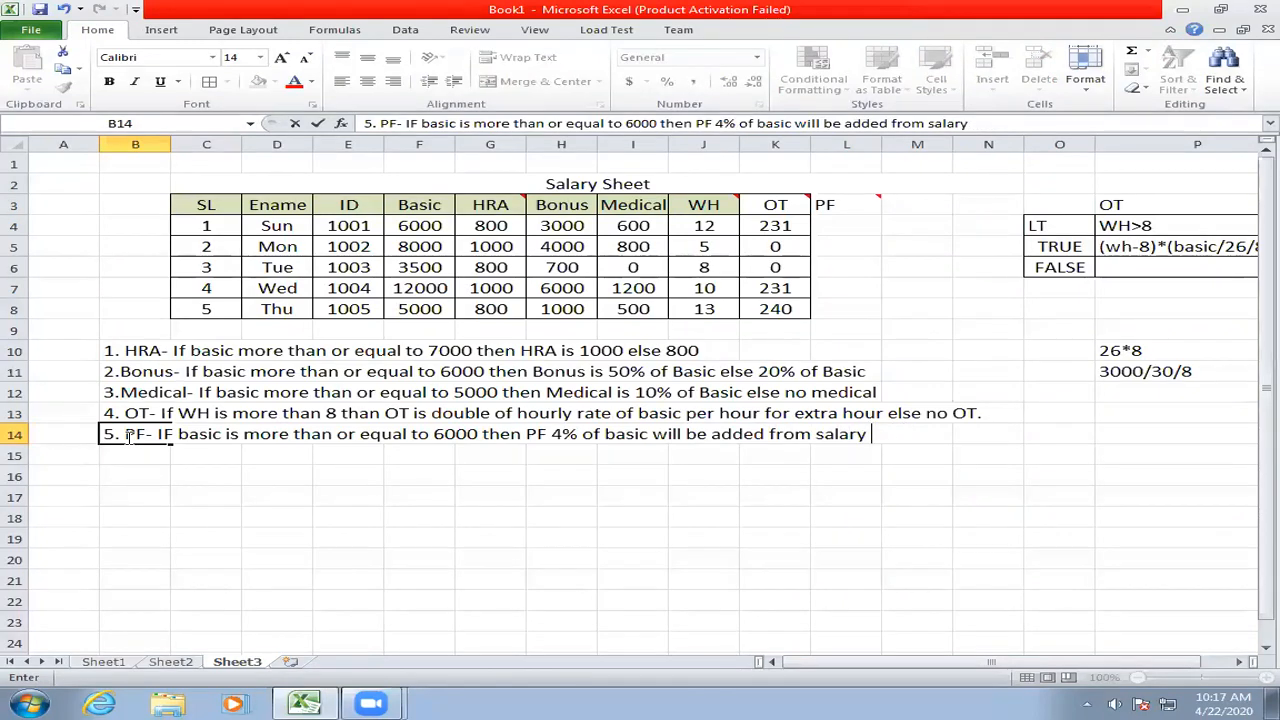
- Complete B14 with "and 6% of basic" and enter "will provide by company else no PF." in B15
type("and 6% of ")
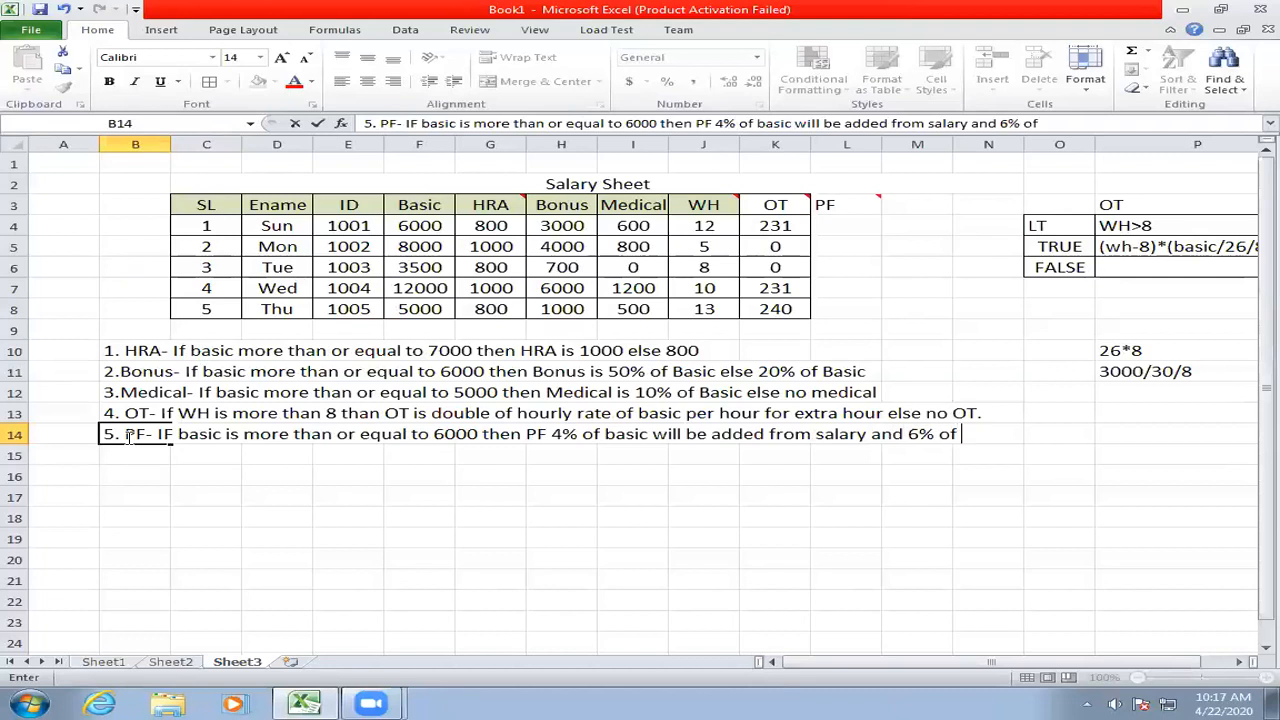
type("basic")
key("Return")
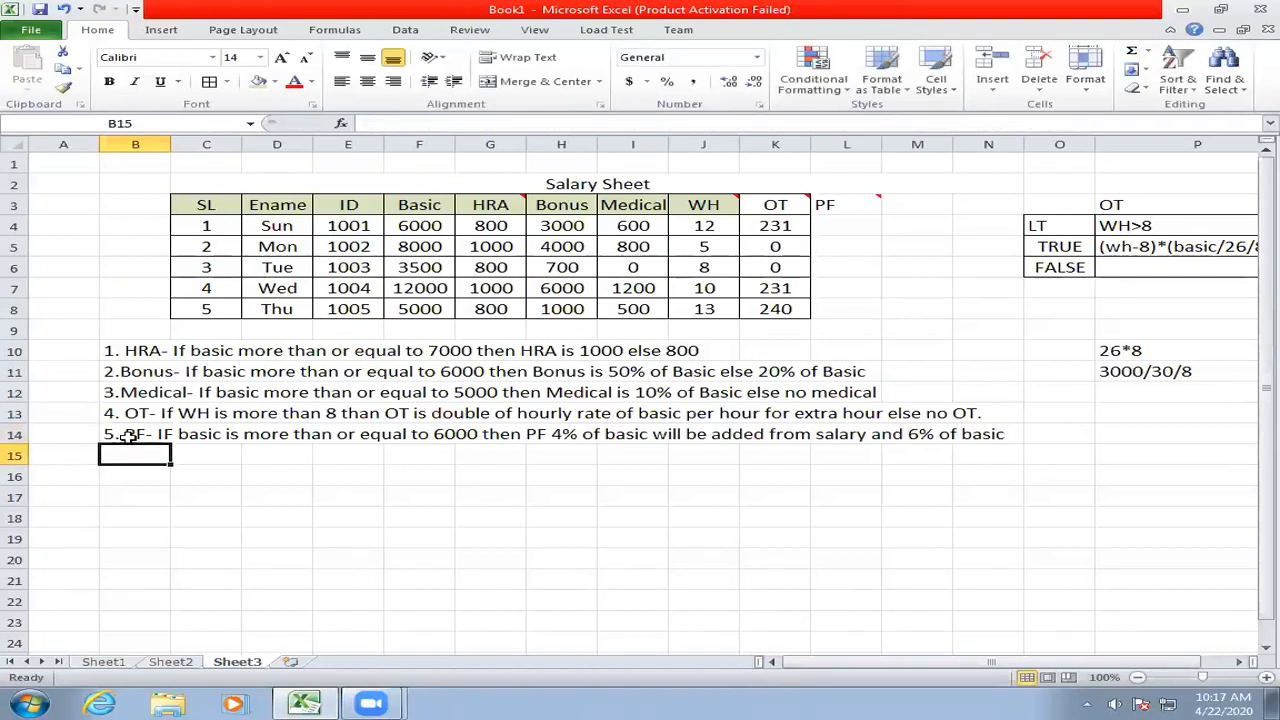
type("will provi")
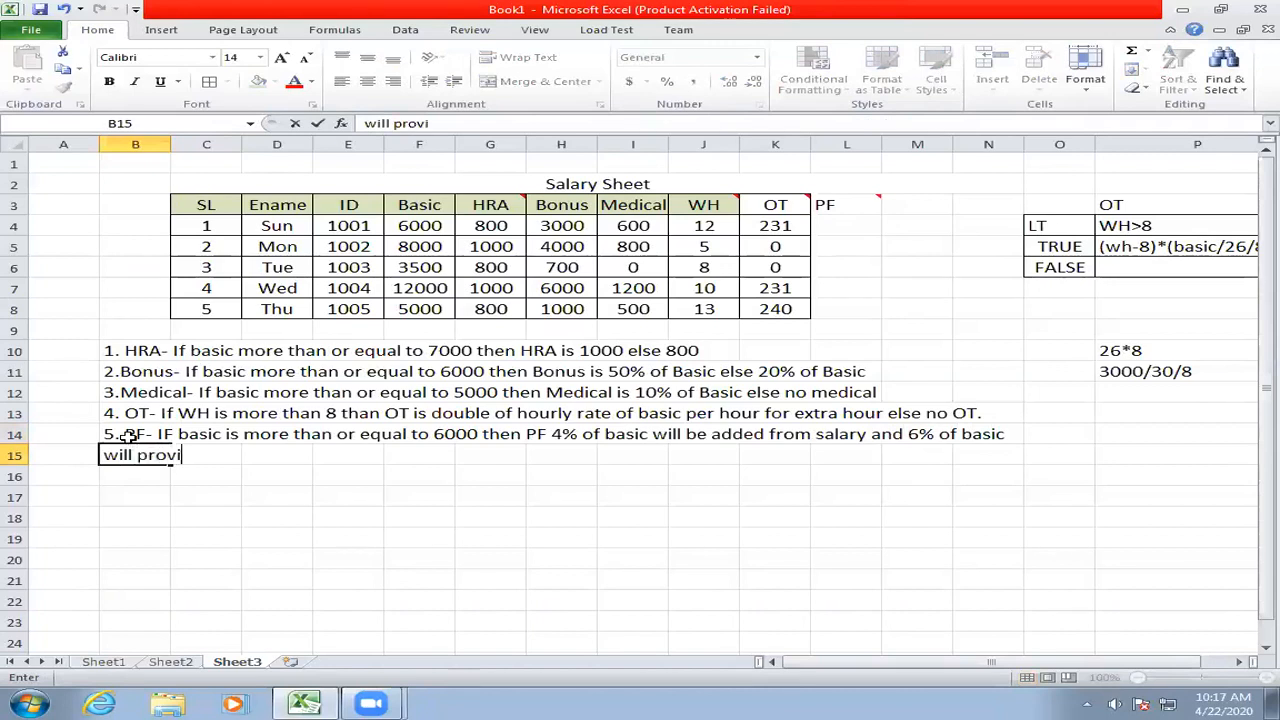
type("de by com")
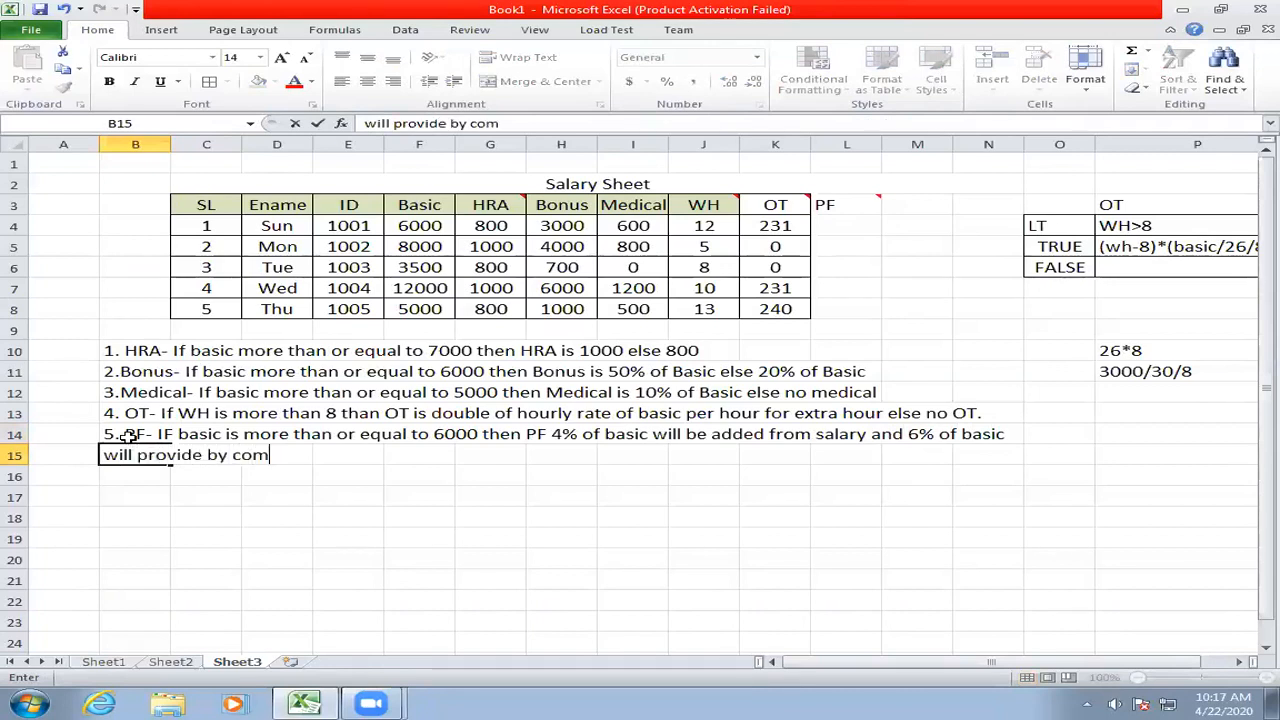
type("pany els")
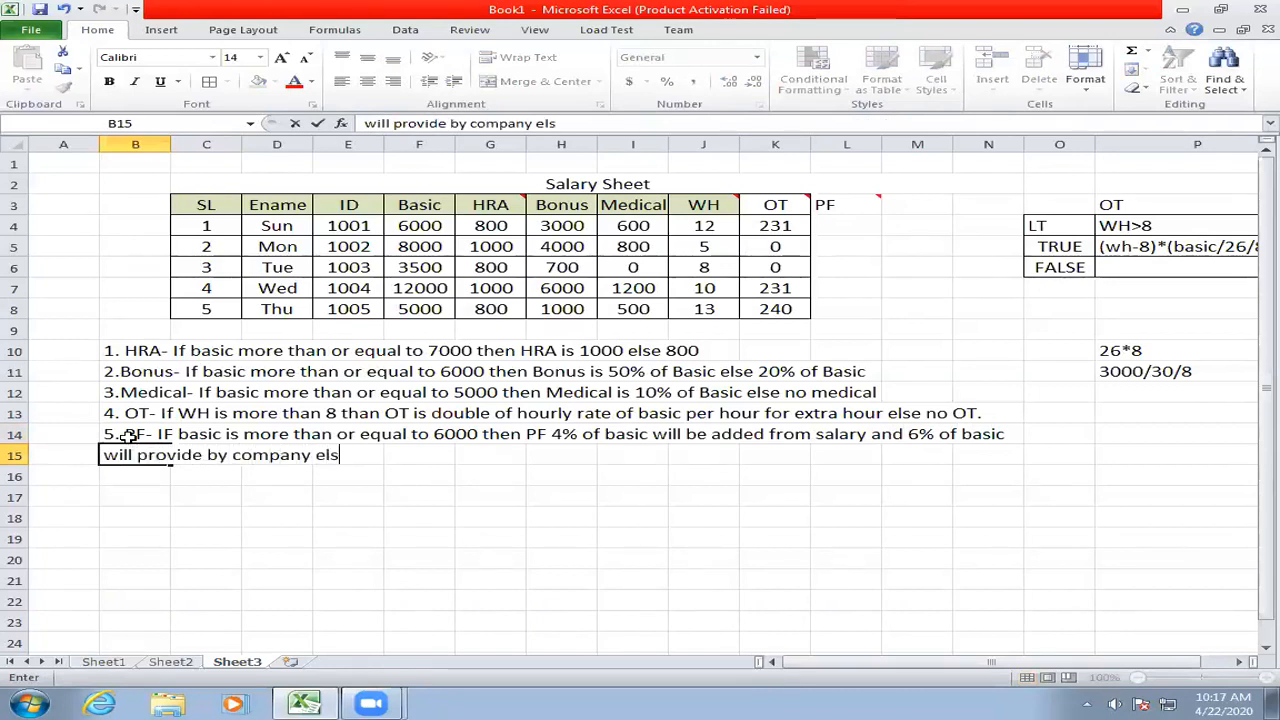
type("e no PF.")
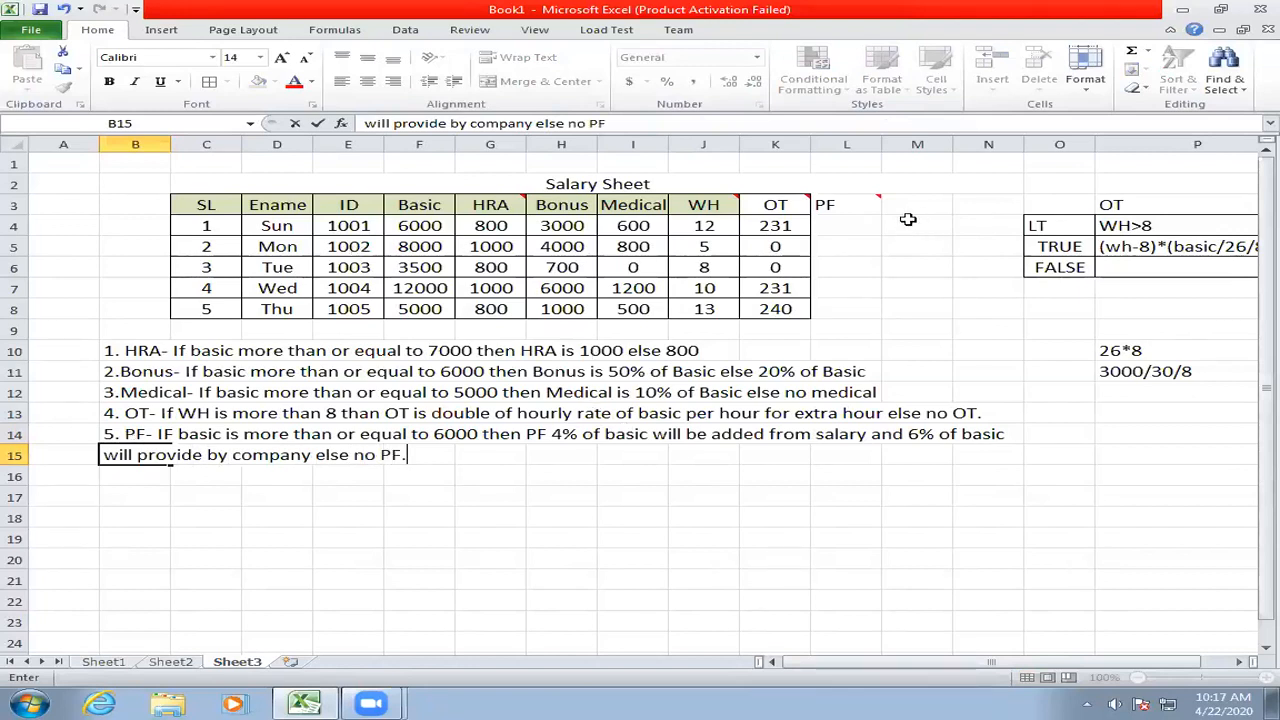
left_click(832, 229)
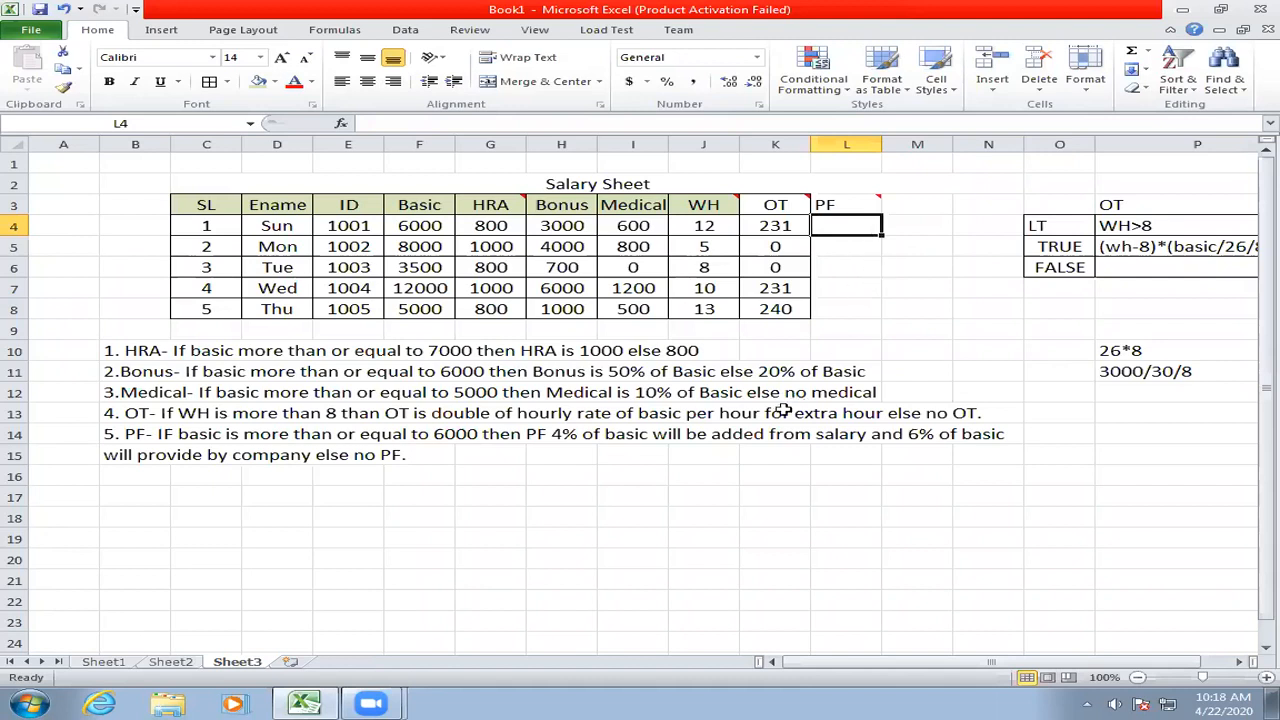
- Note the PF parts basic*4% in O14 and basic*6% in O15, and autofit column O to its contents
left_click(290, 440)
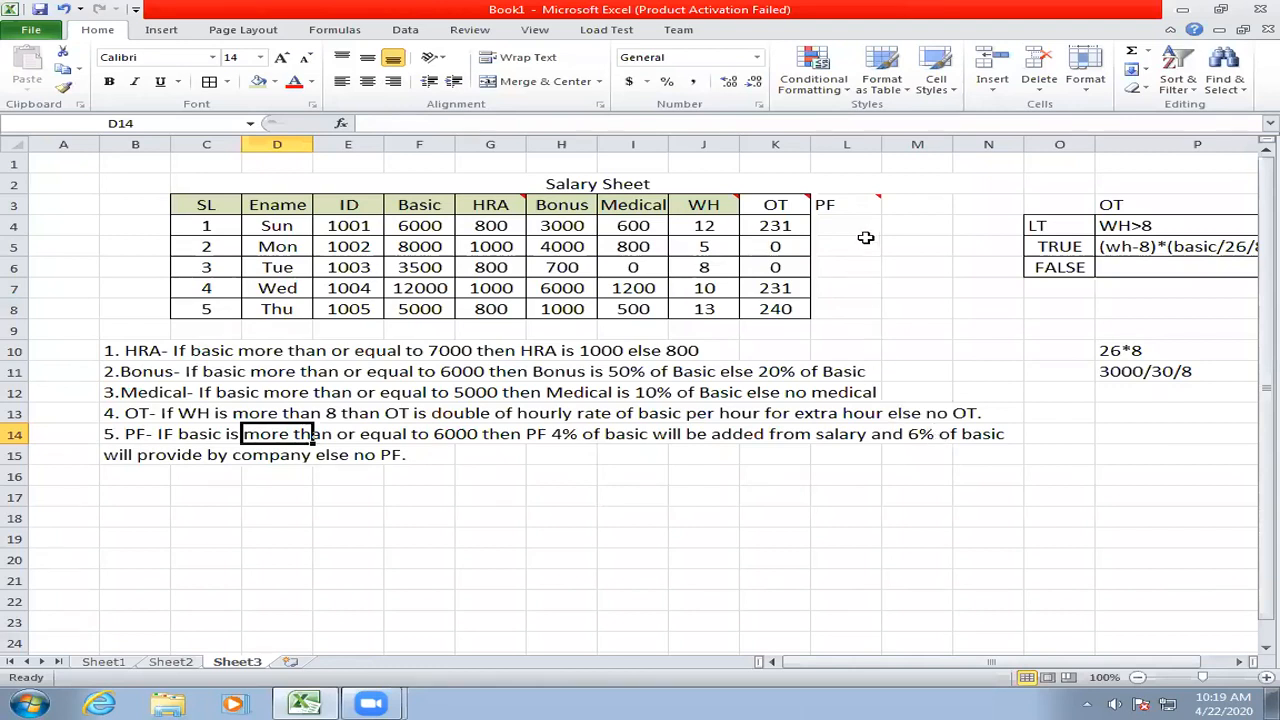
left_click(1090, 437)
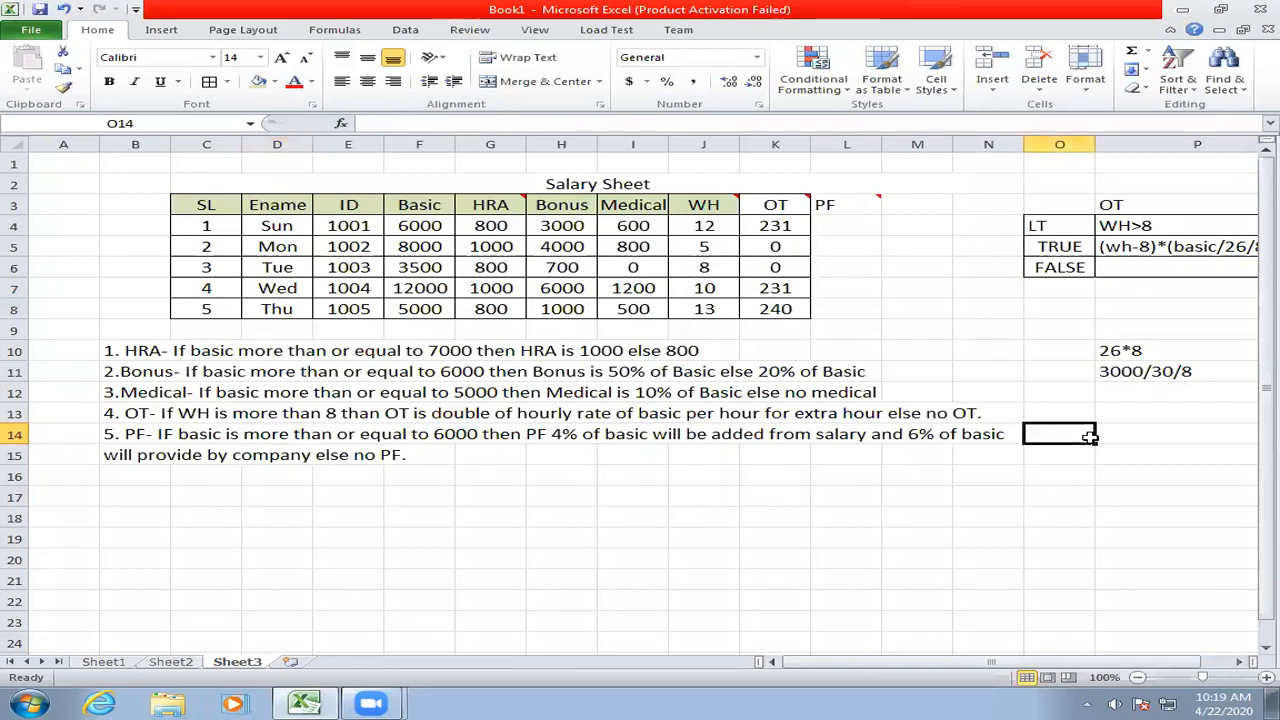
type("basic")
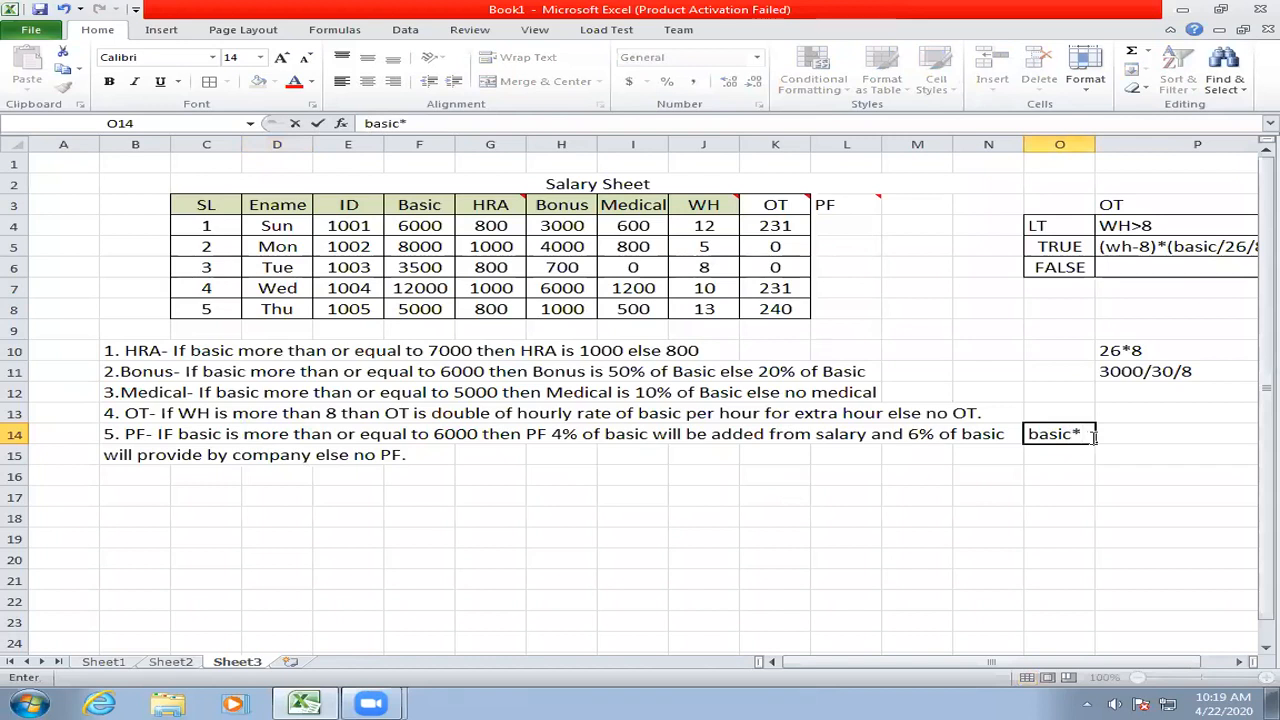
type("*4%")
key("Return")
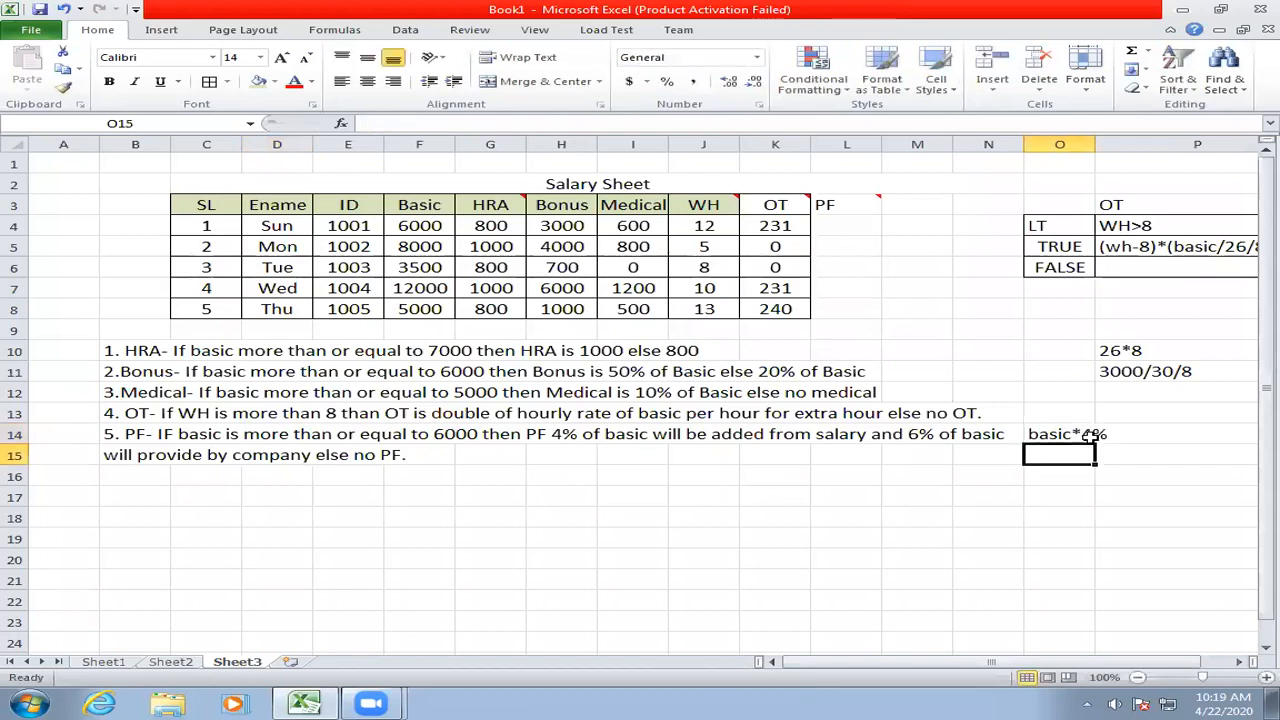
type("basic")
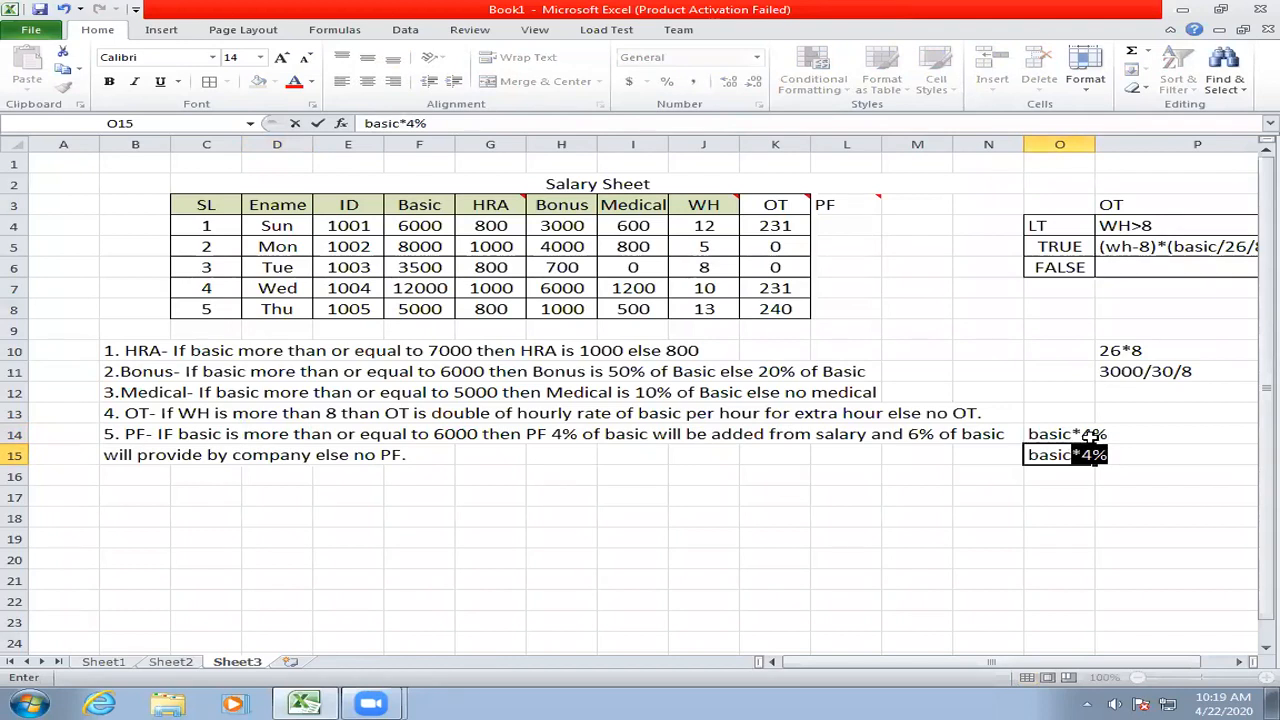
type("*6")
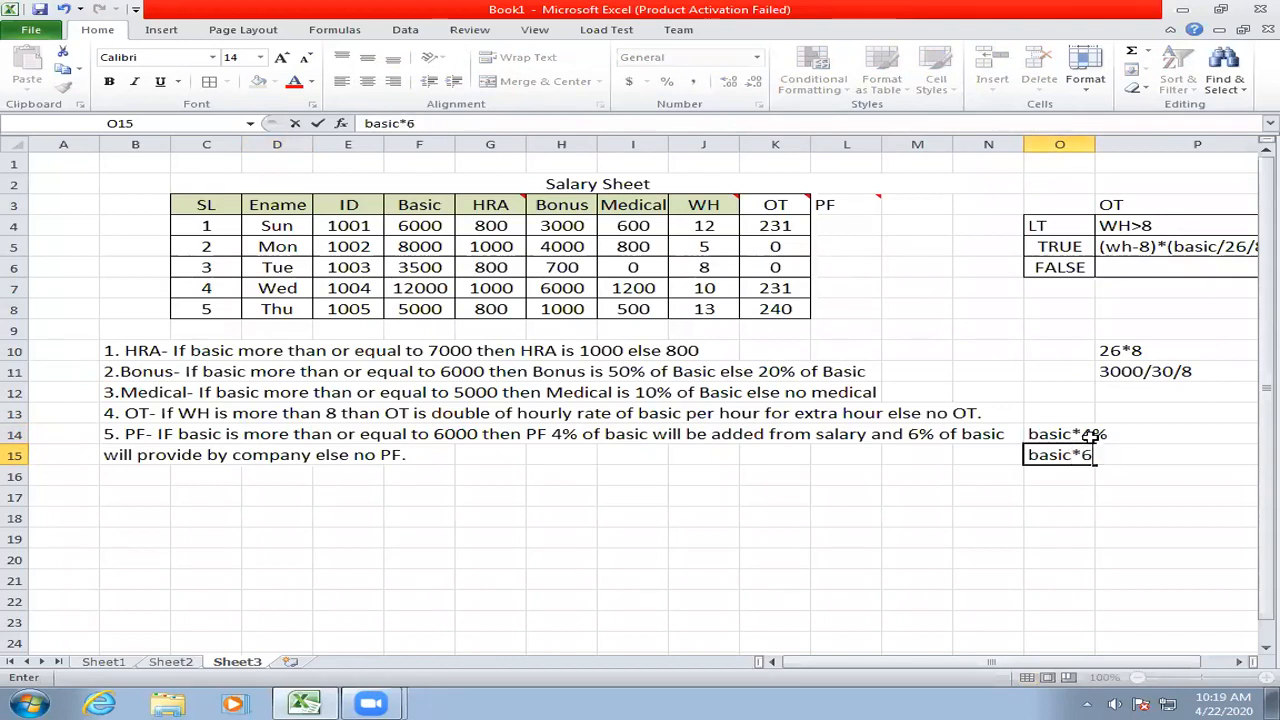
type("%")
left_click(1150, 433)
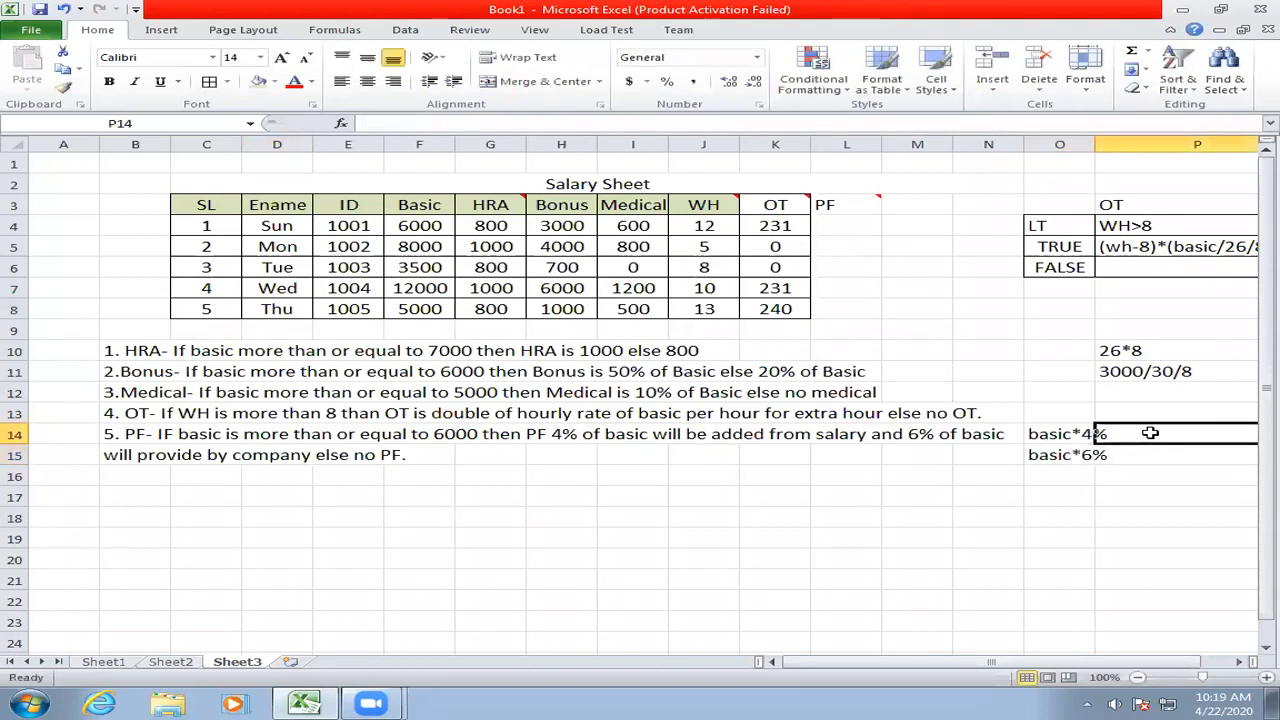
double_click(1095, 143)
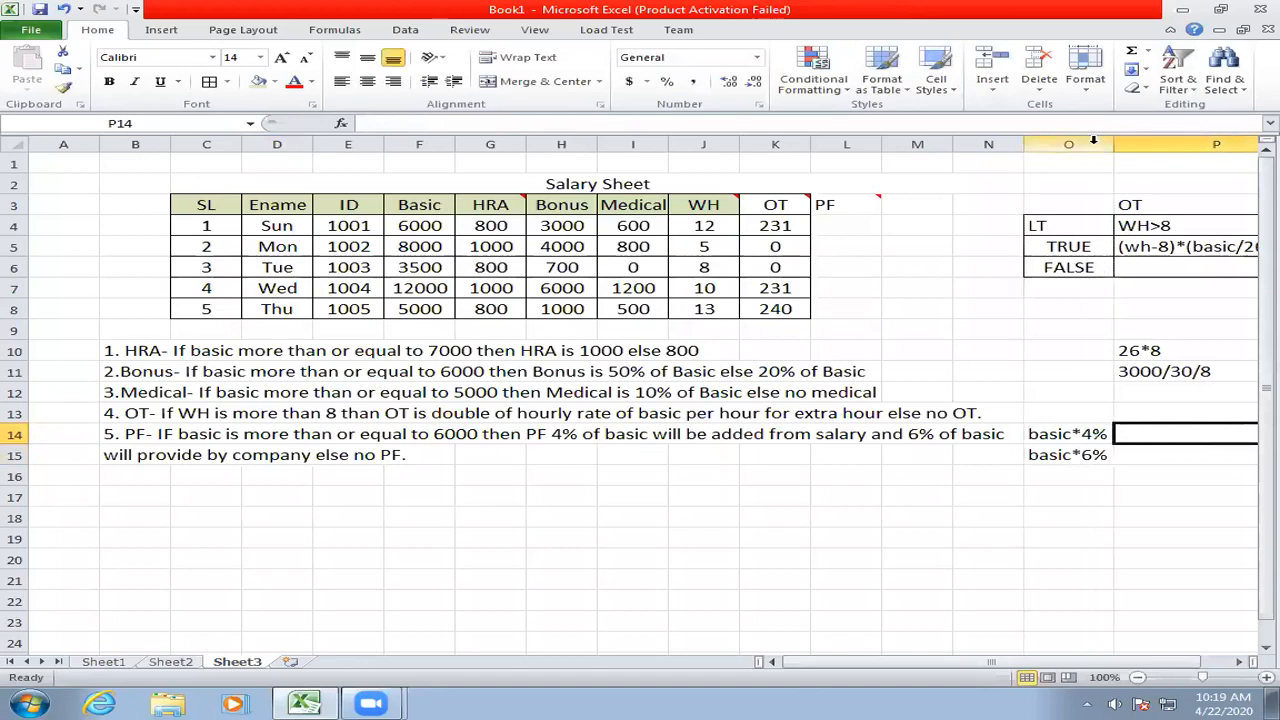
- Change the helper table's heading in P3 to PF and its logical test in P4 to basic>=6000
left_click(1239, 661)
left_click(1090, 225)
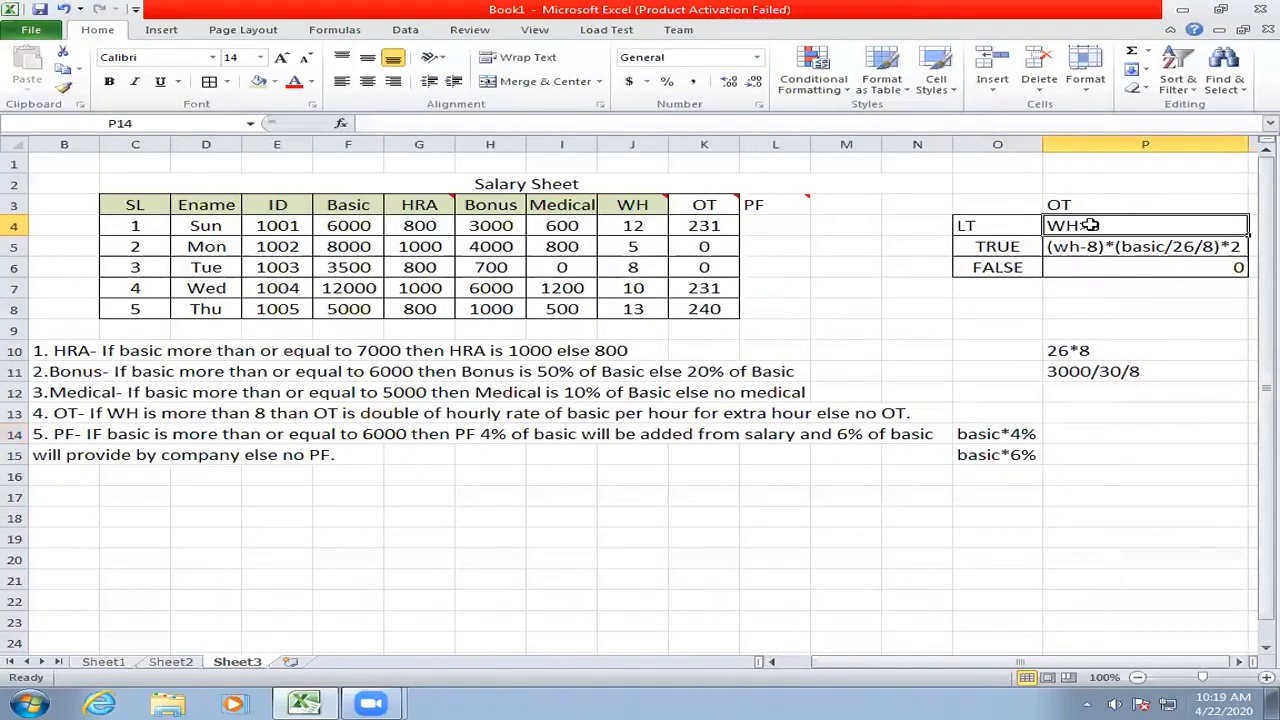
left_click(1095, 204)
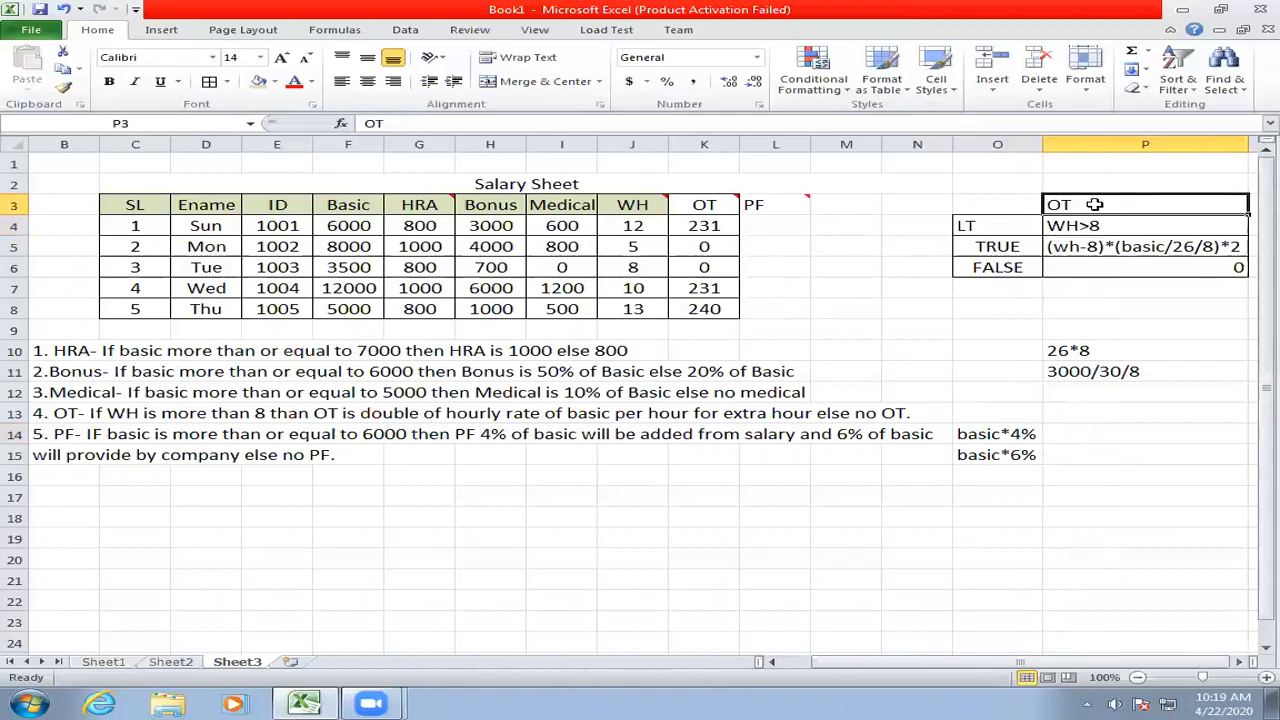
type("PF")
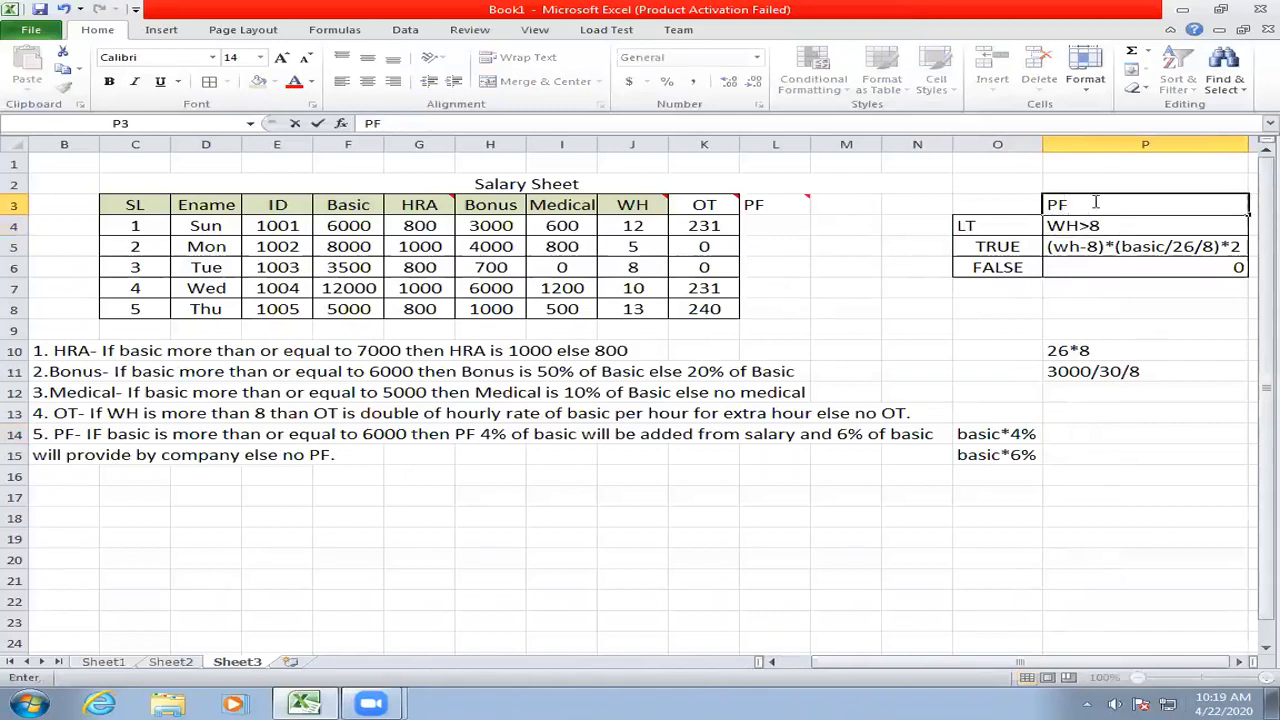
left_click(1088, 225)
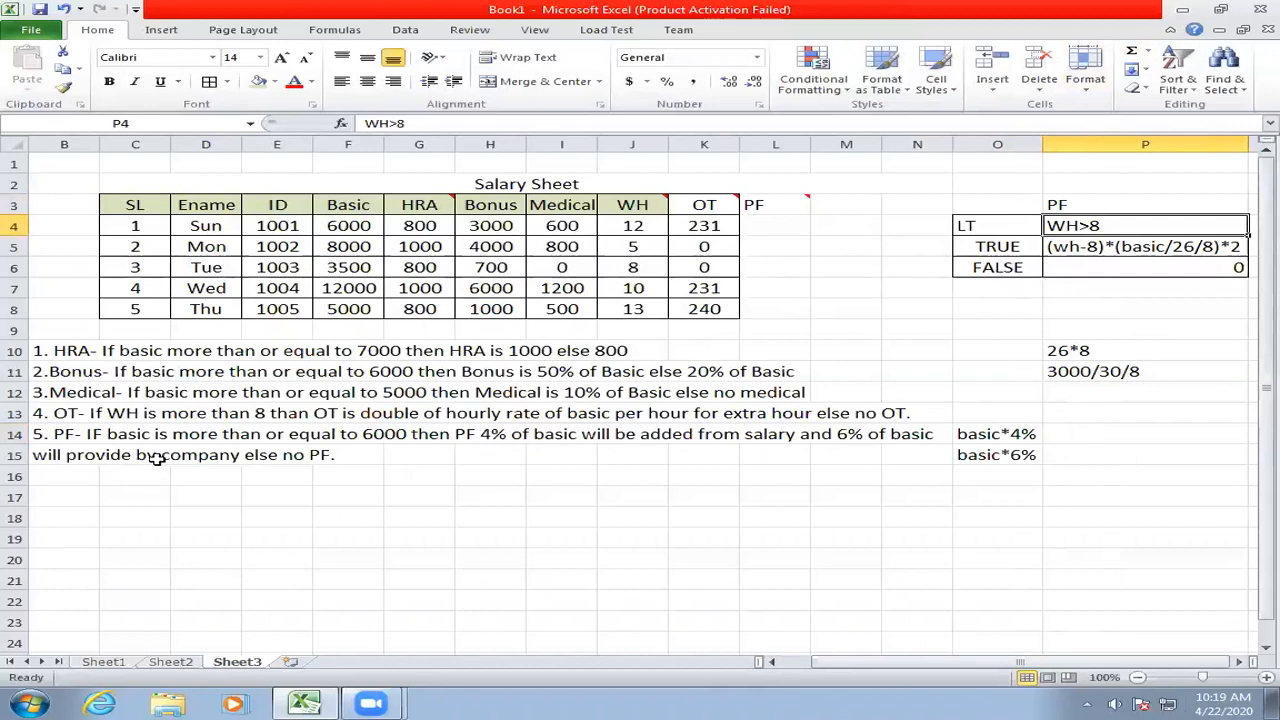
type("basi")
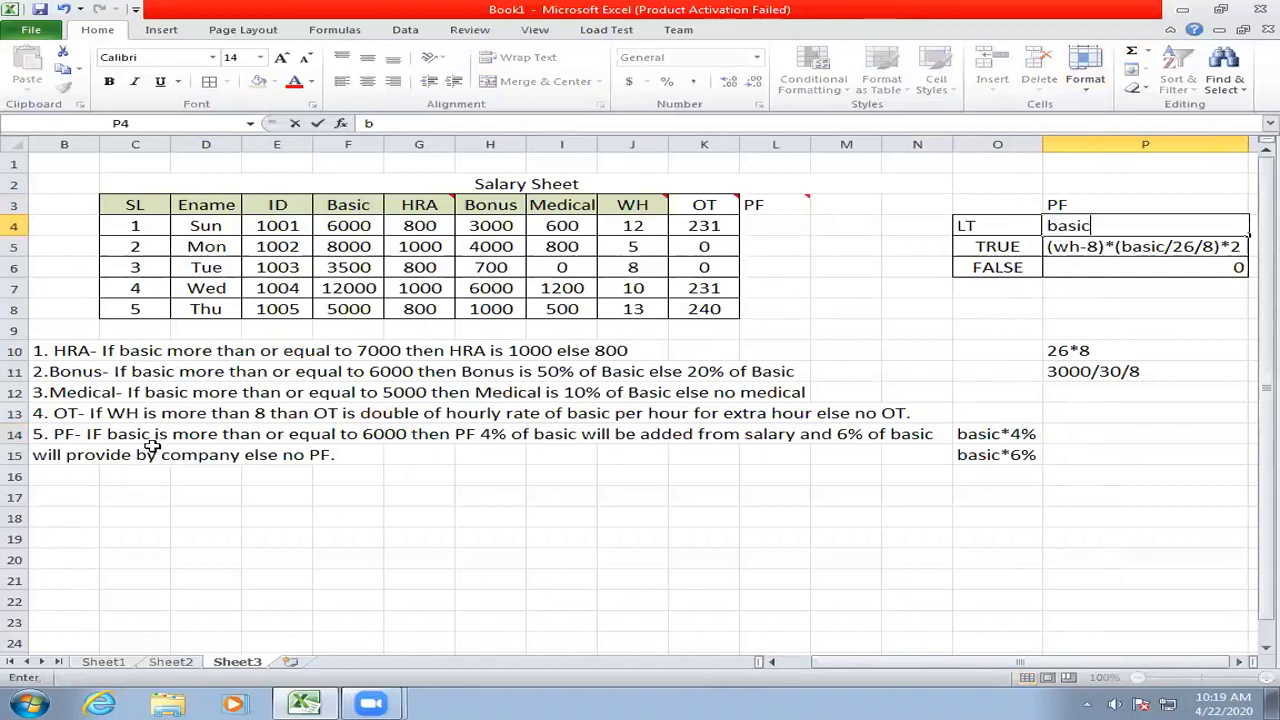
type("c>=6000")
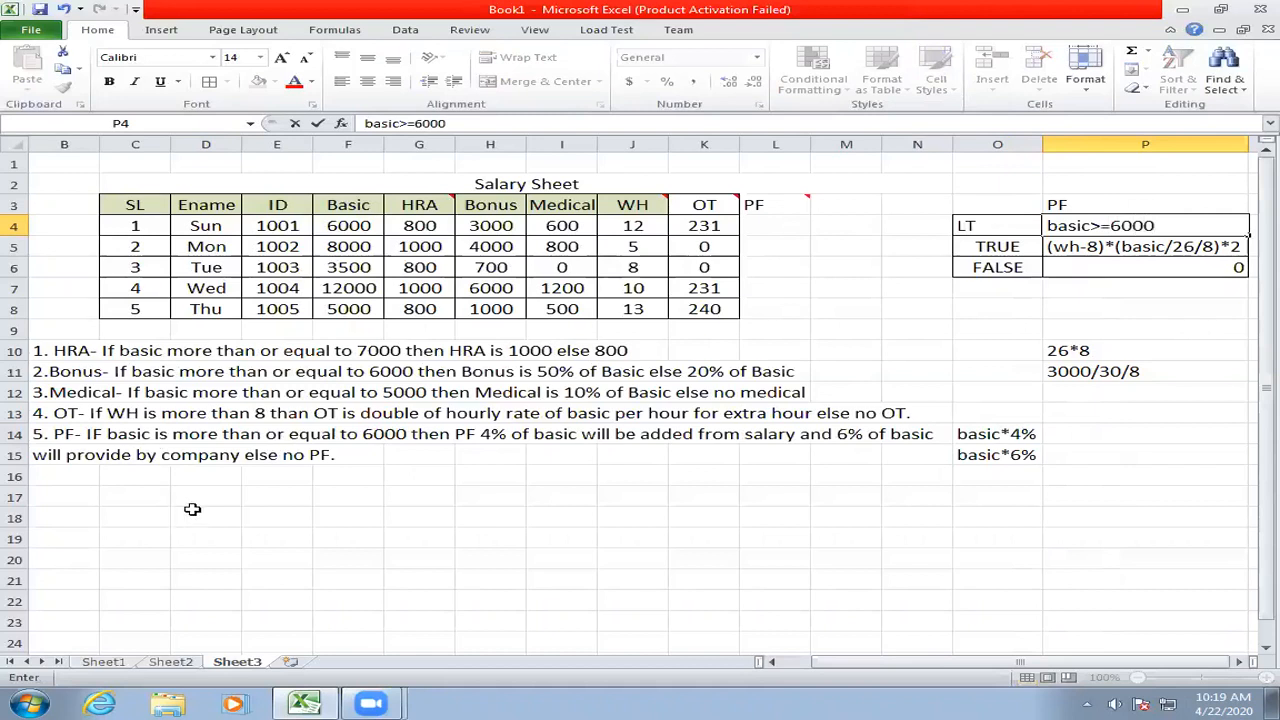
- Replace the TRUE entry in P5 of the helper table with (basic*4%)+(basic*6%)
left_click(1068, 247)
key("Escape")
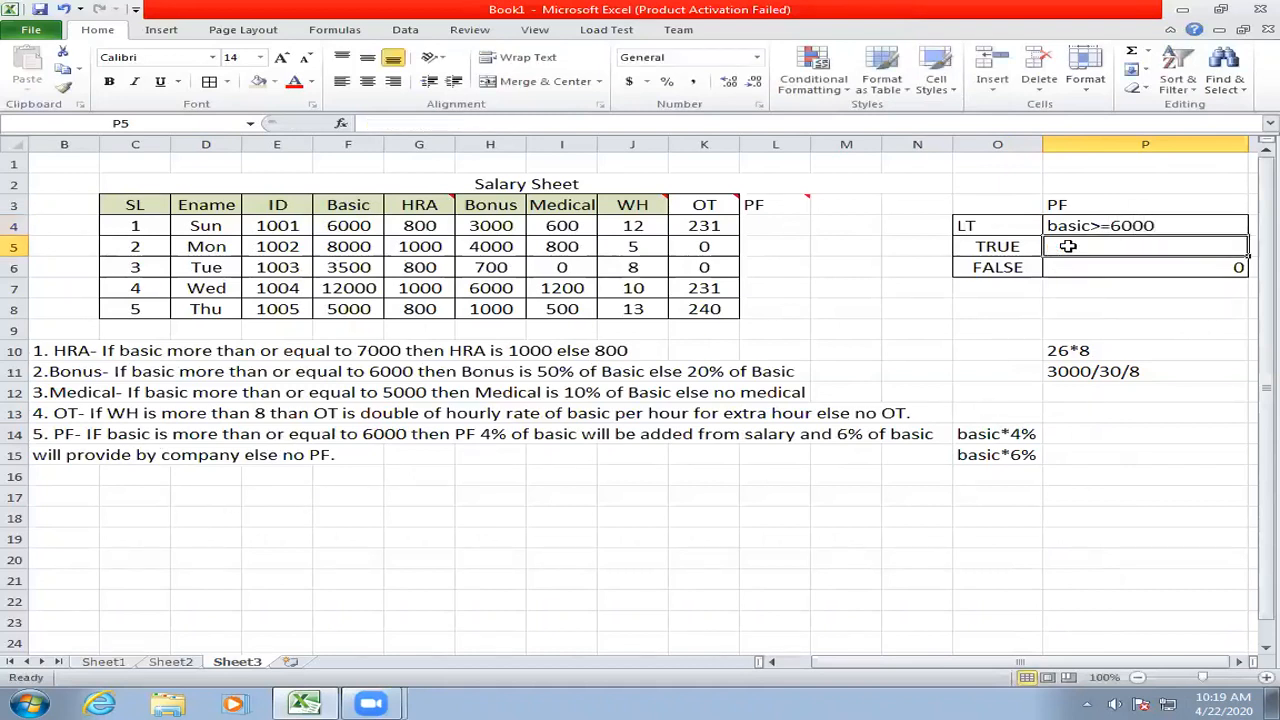
type("basic")
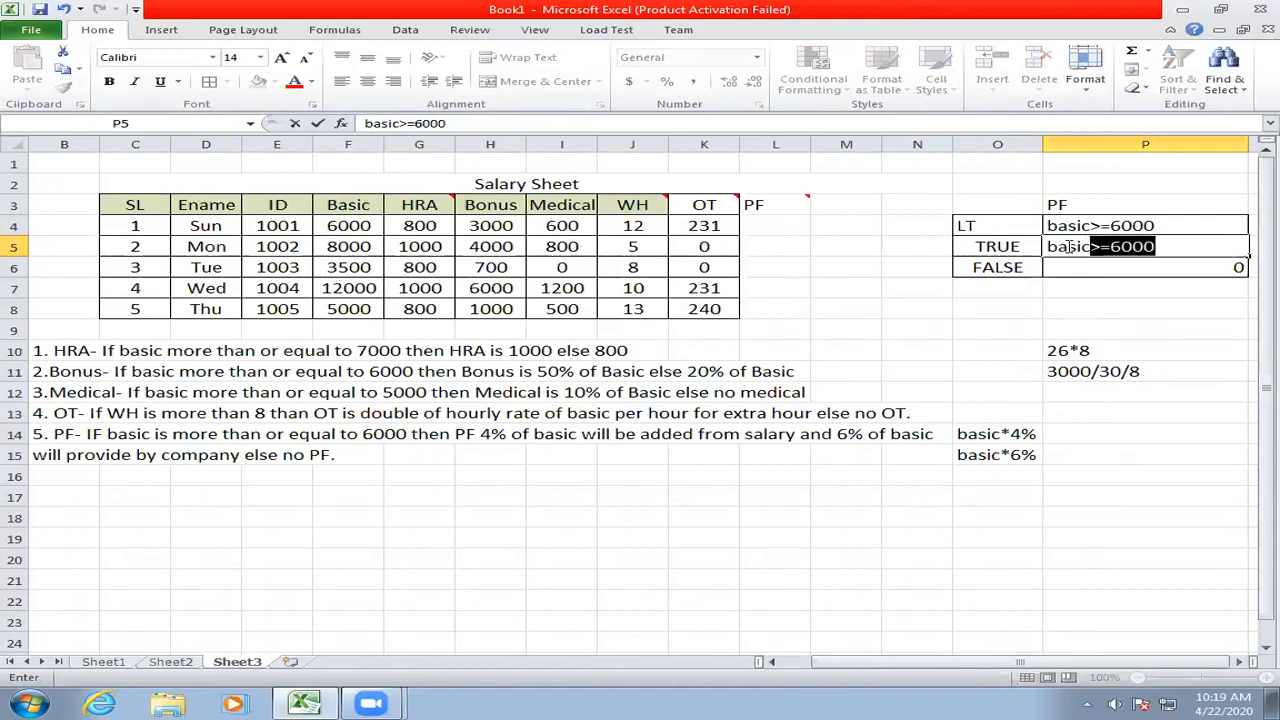
type("*")
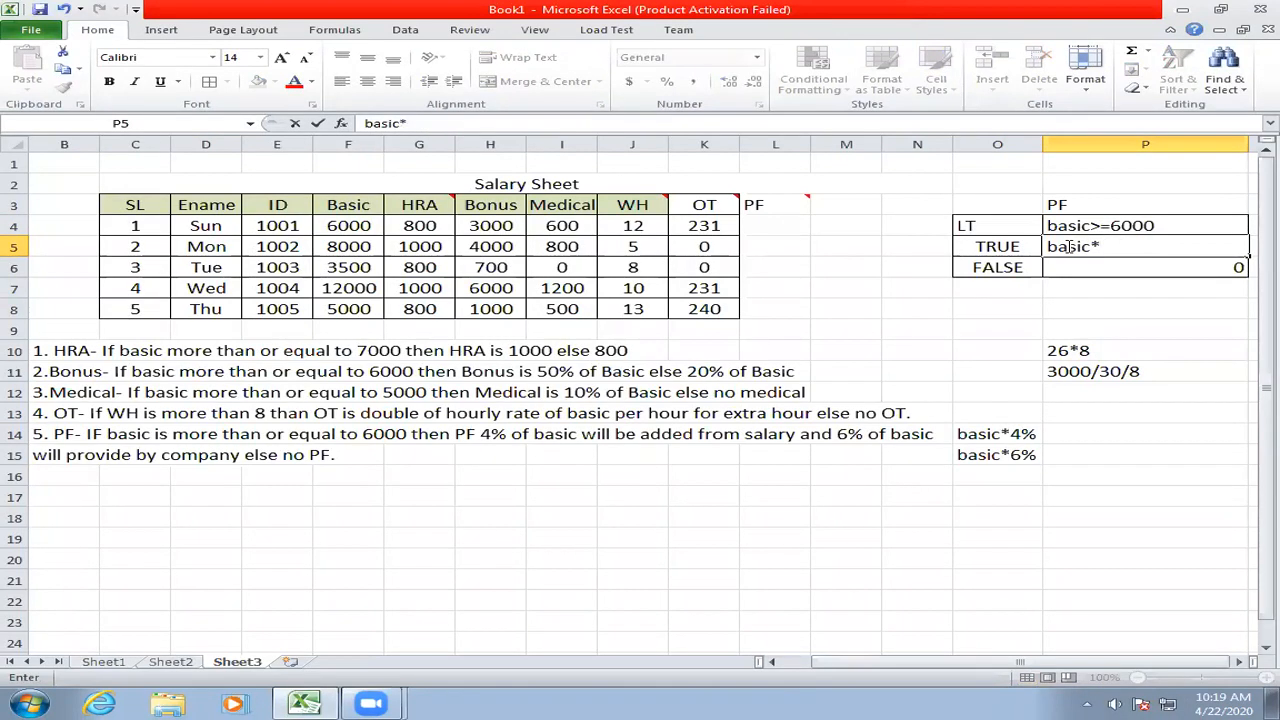
type("4%")
left_click(1051, 247)
type("(basic*4%)")
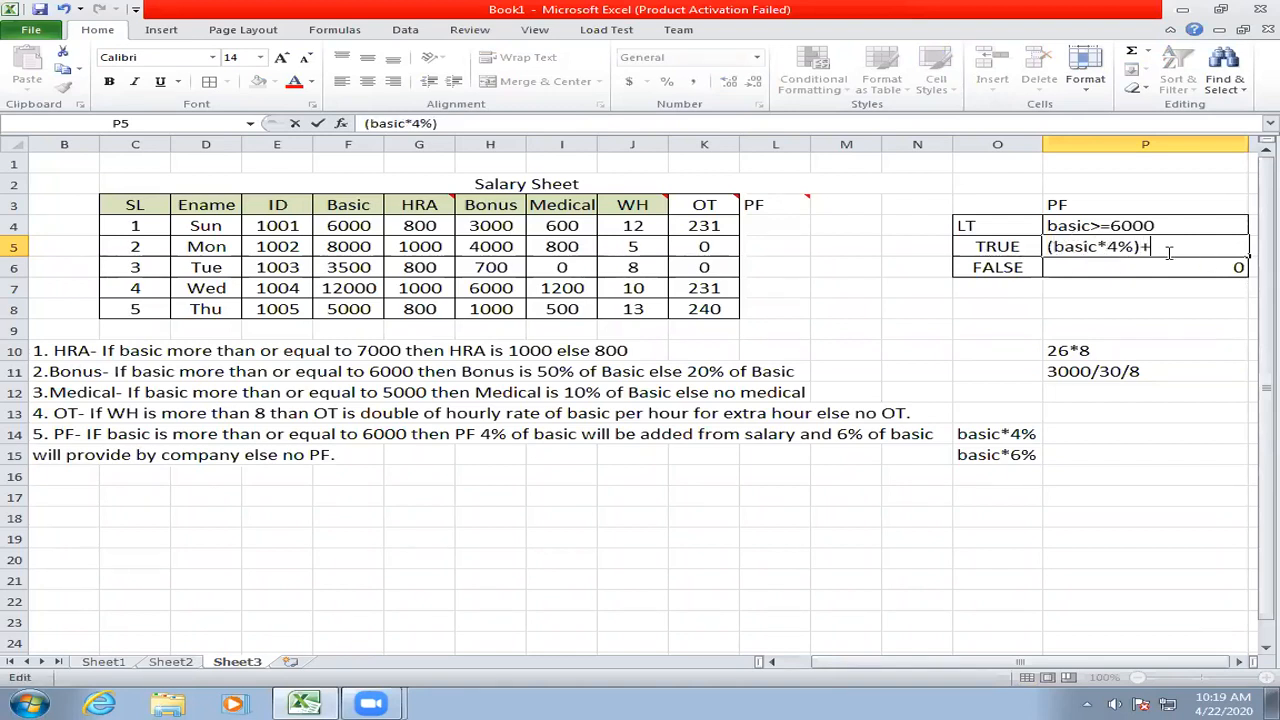
type("+(basic*6%)")
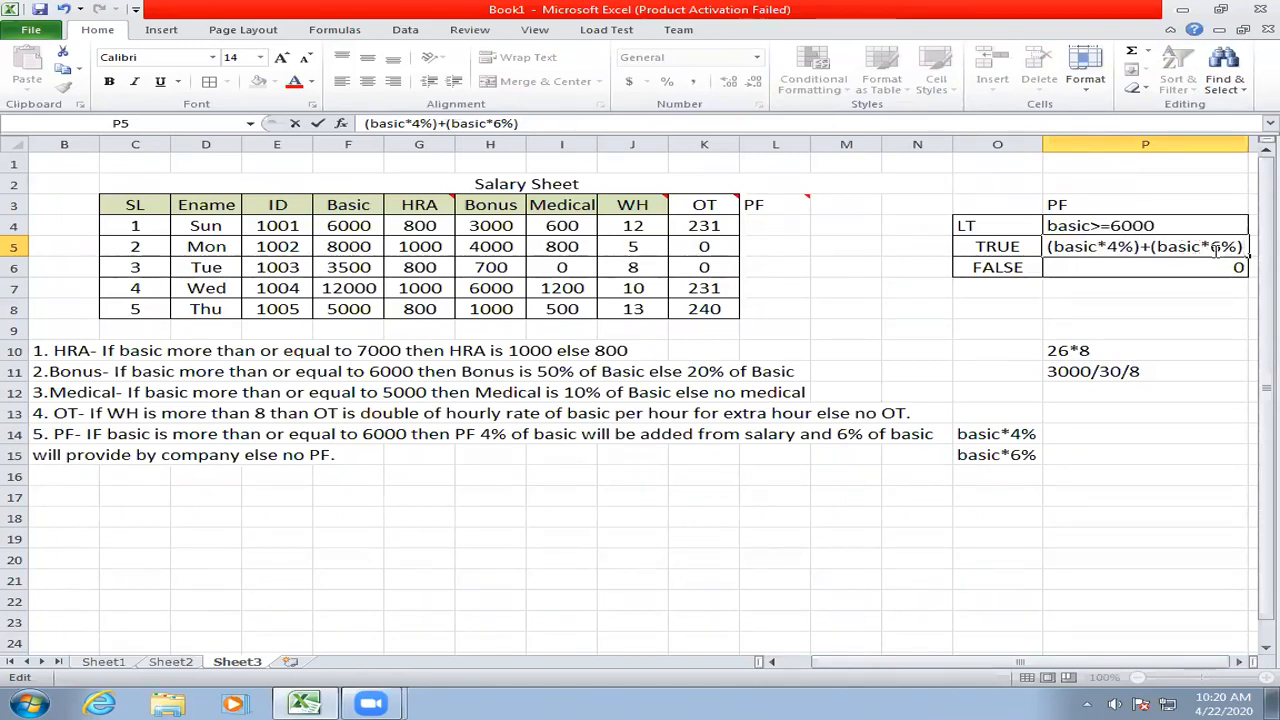
left_click(1166, 267)
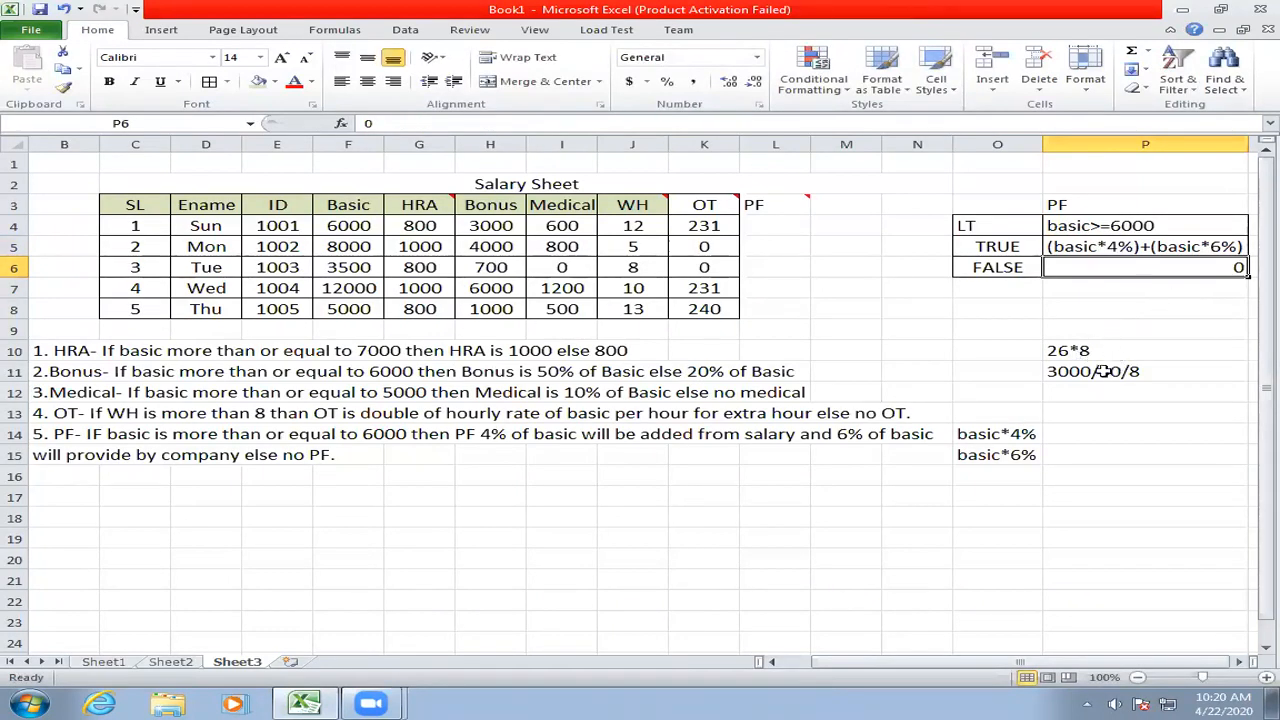
- Note the combined PF rate as basic*10% in P14, beside the basic*4% note
left_click(1091, 429)
type("basi")
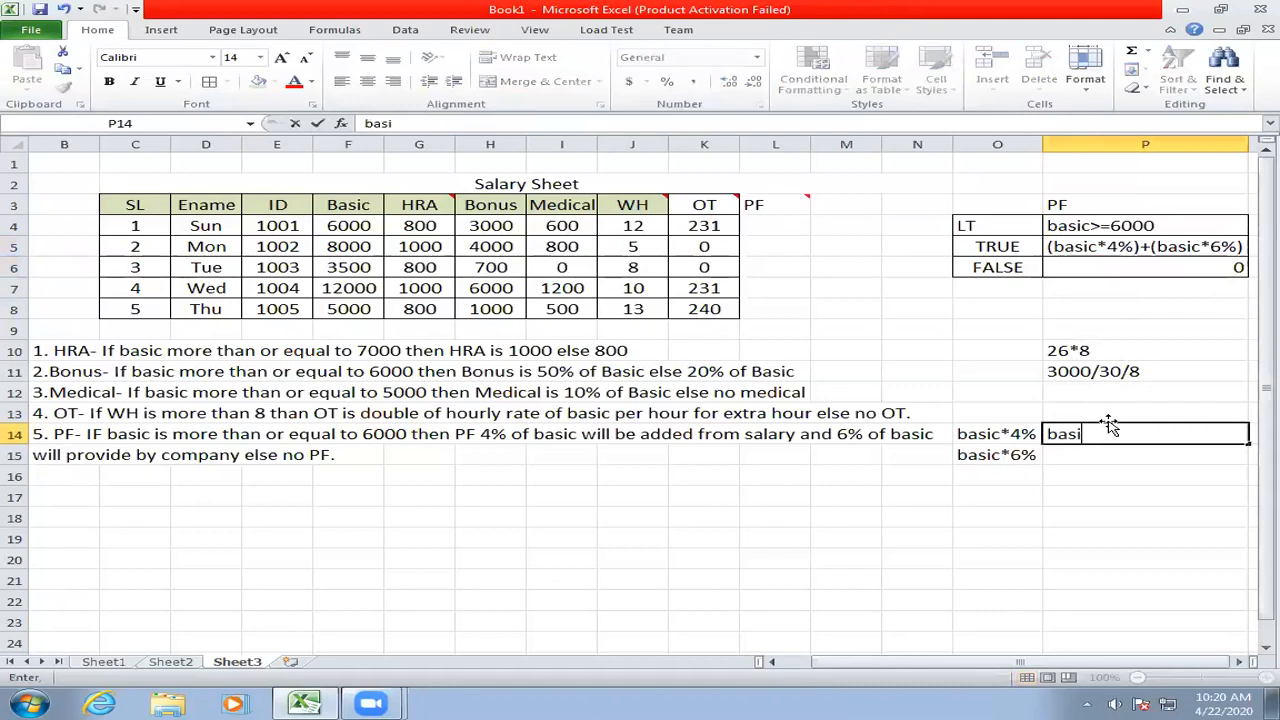
type("c*10%")
left_click_drag(820, 665, 800, 672)
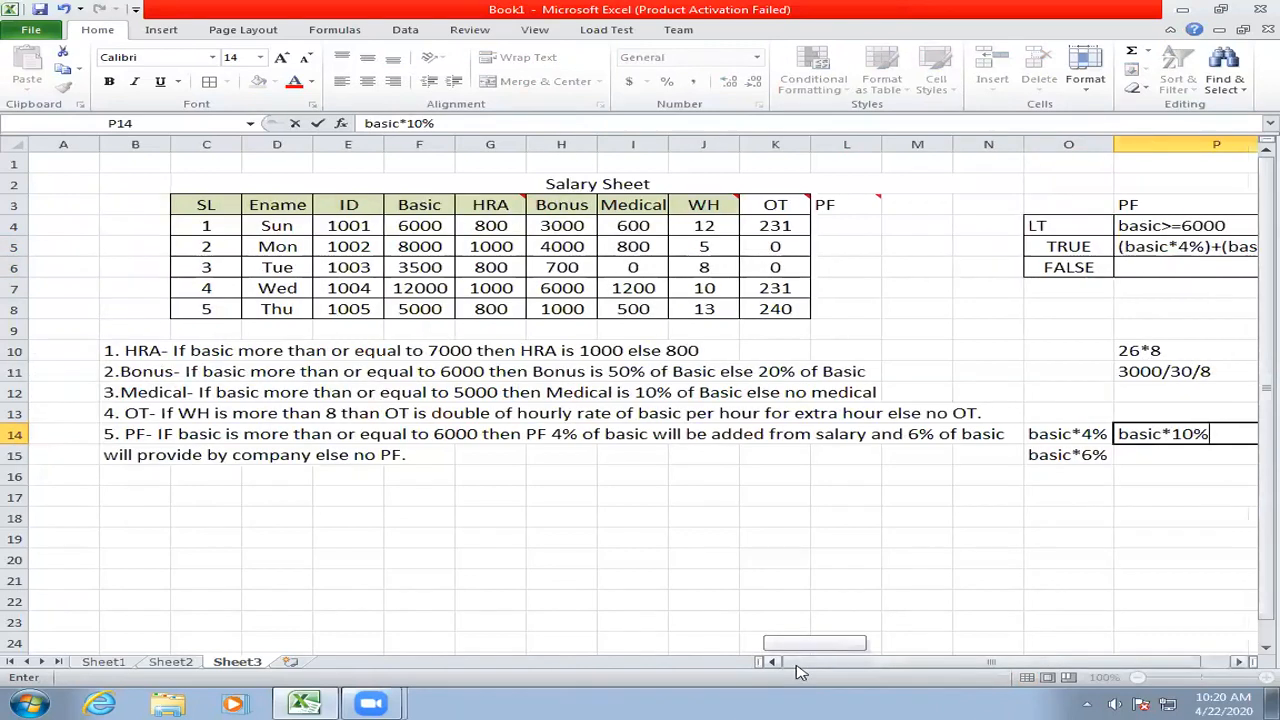
left_click(1239, 661)
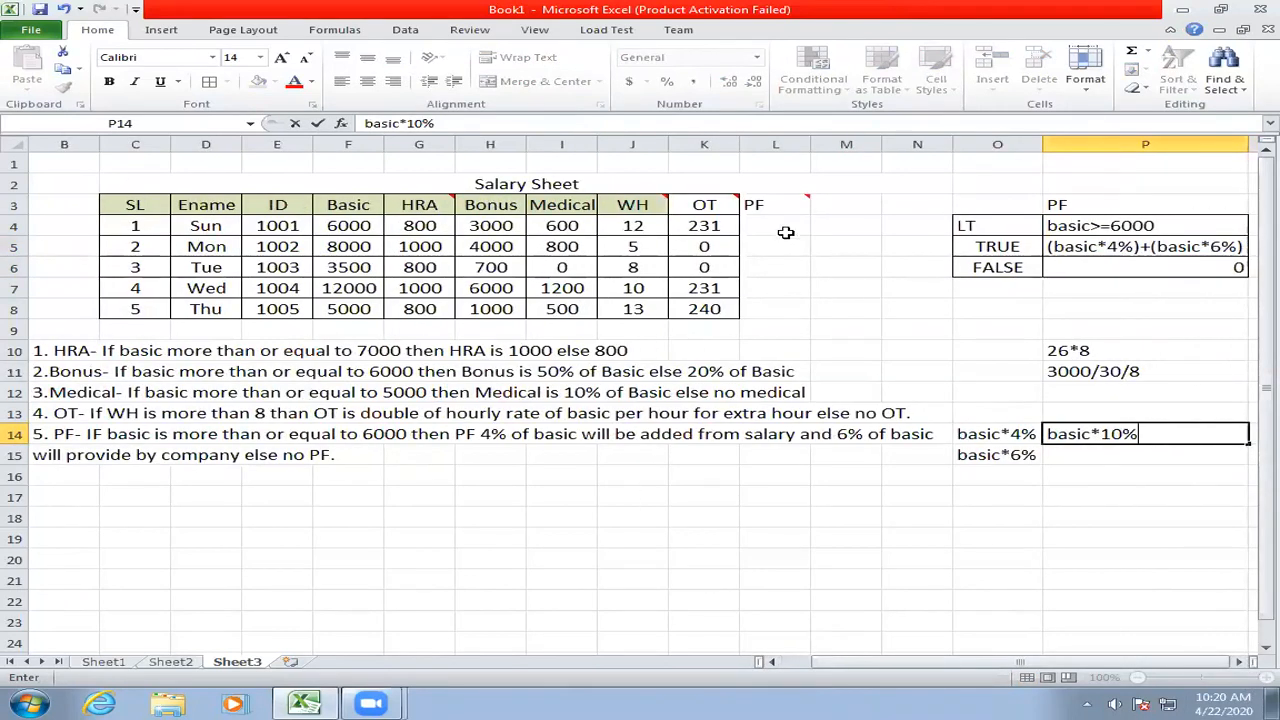
- Insert an IF function in L4 for Sun's PF with the logical test F4>=6000
left_click(786, 230)
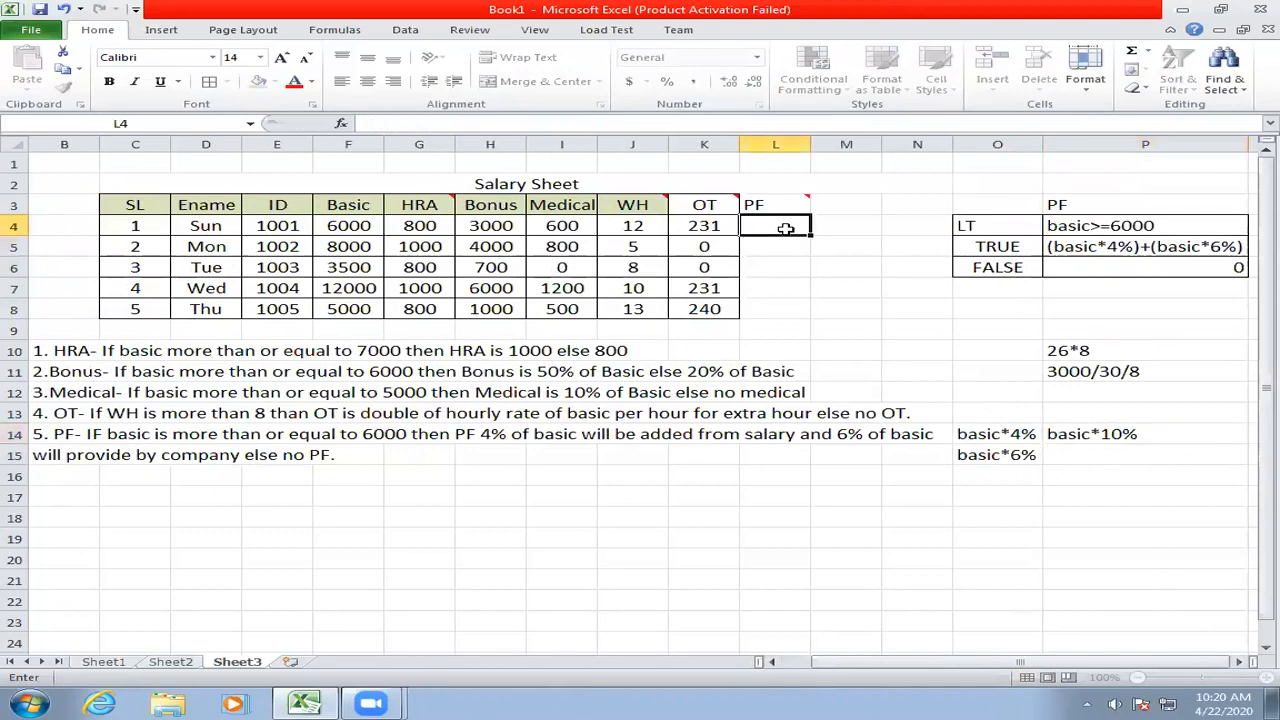
left_click(341, 123)
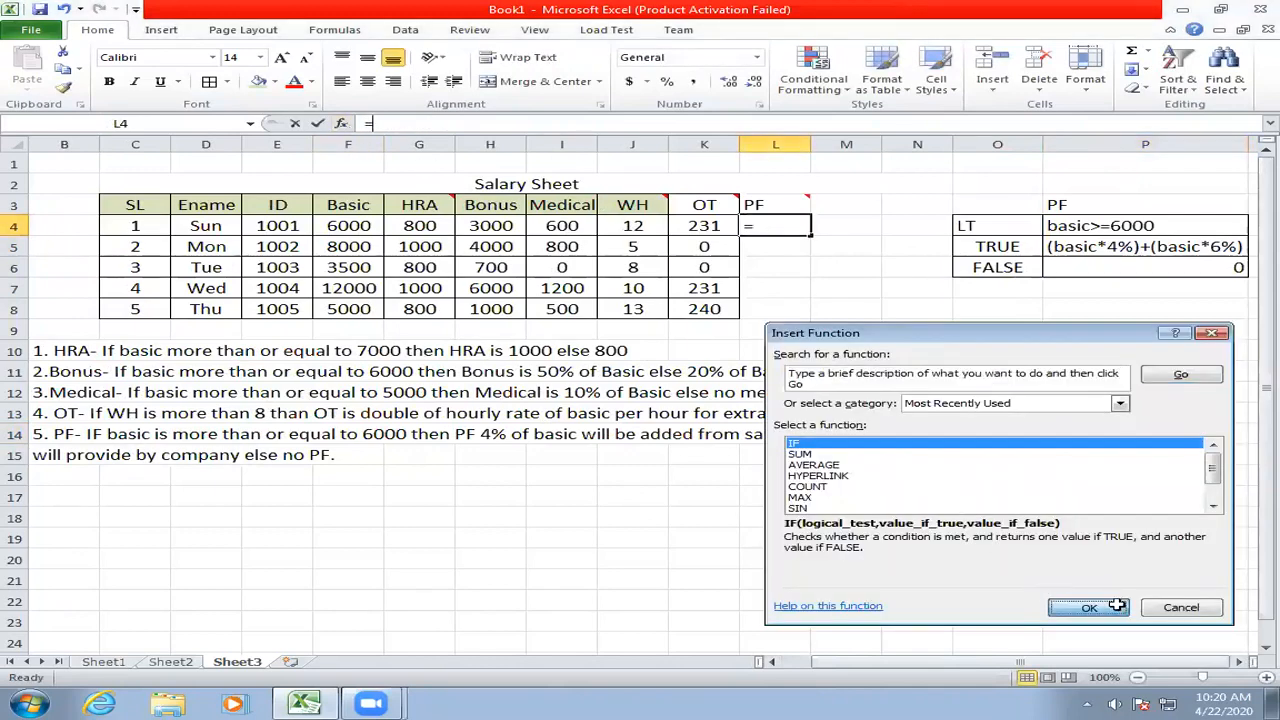
left_click(1100, 608)
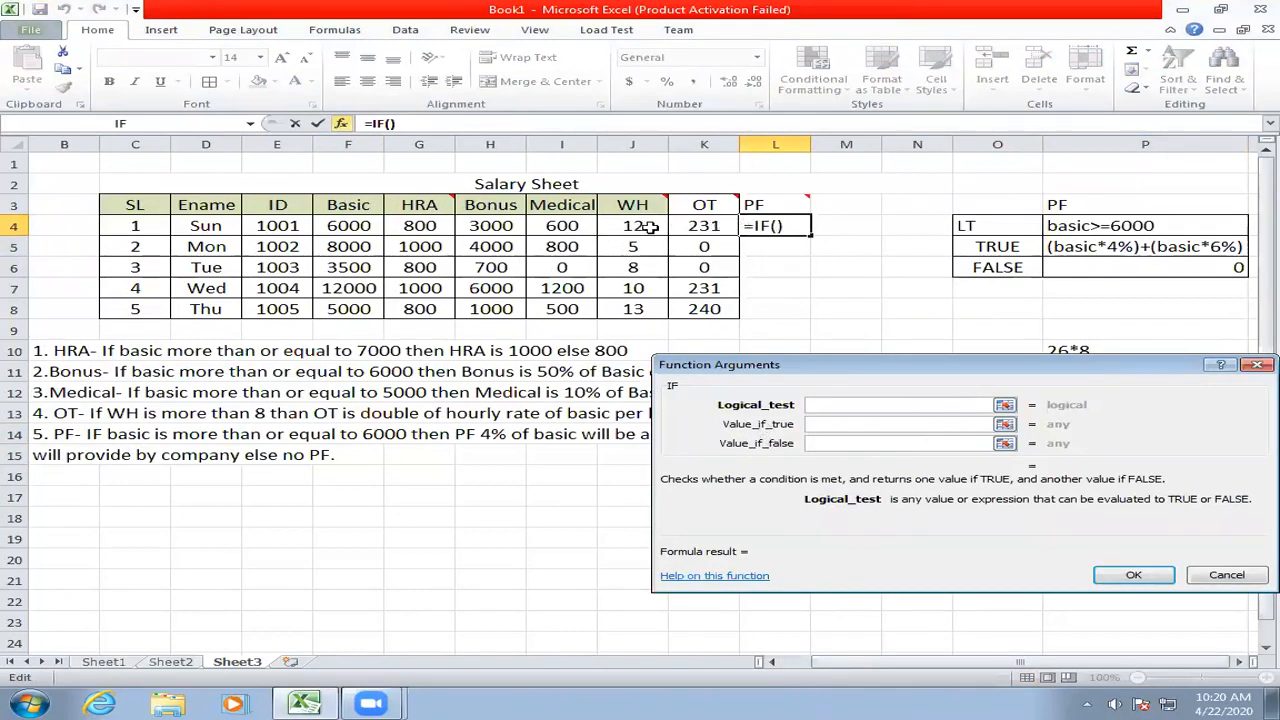
left_click(366, 223)
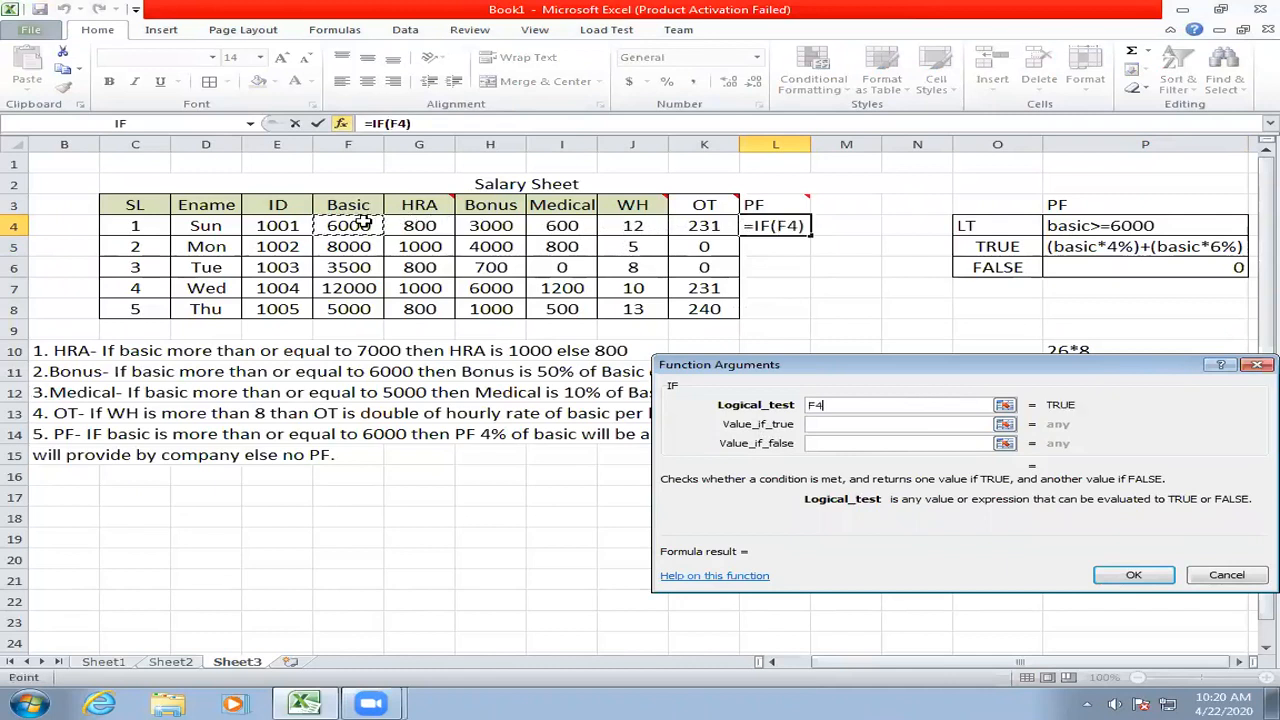
type(">")
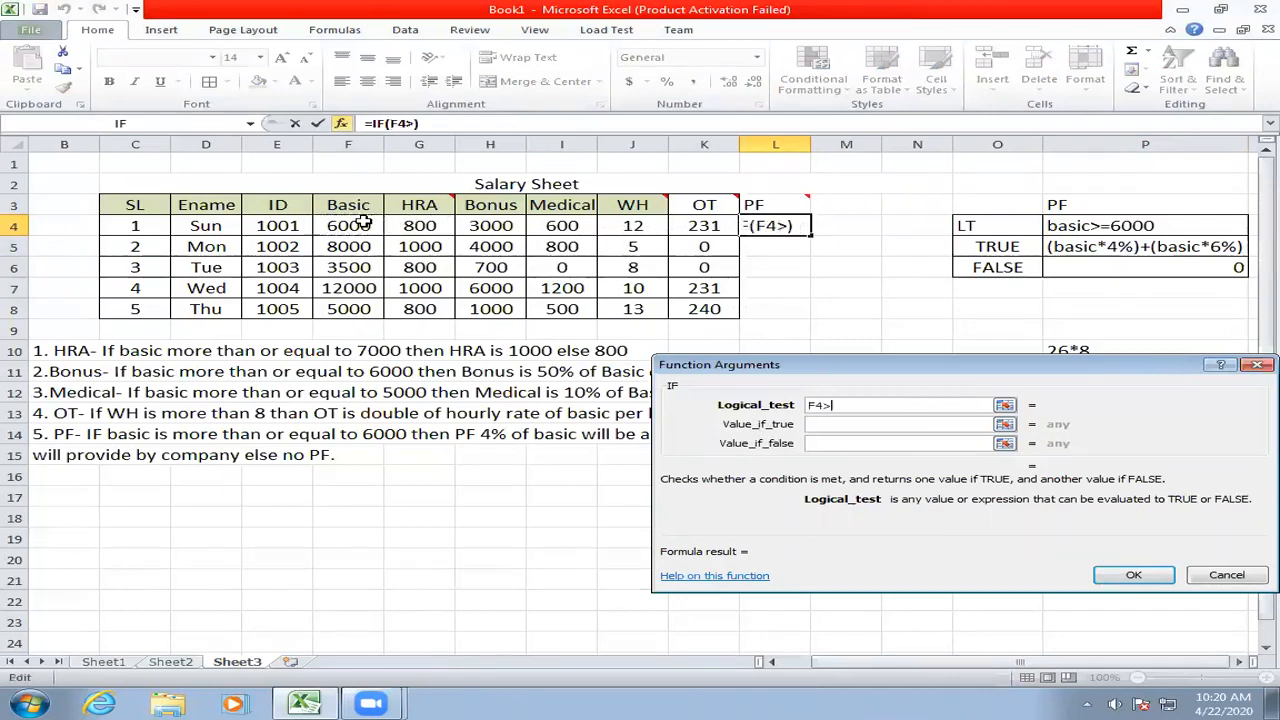
type("=")
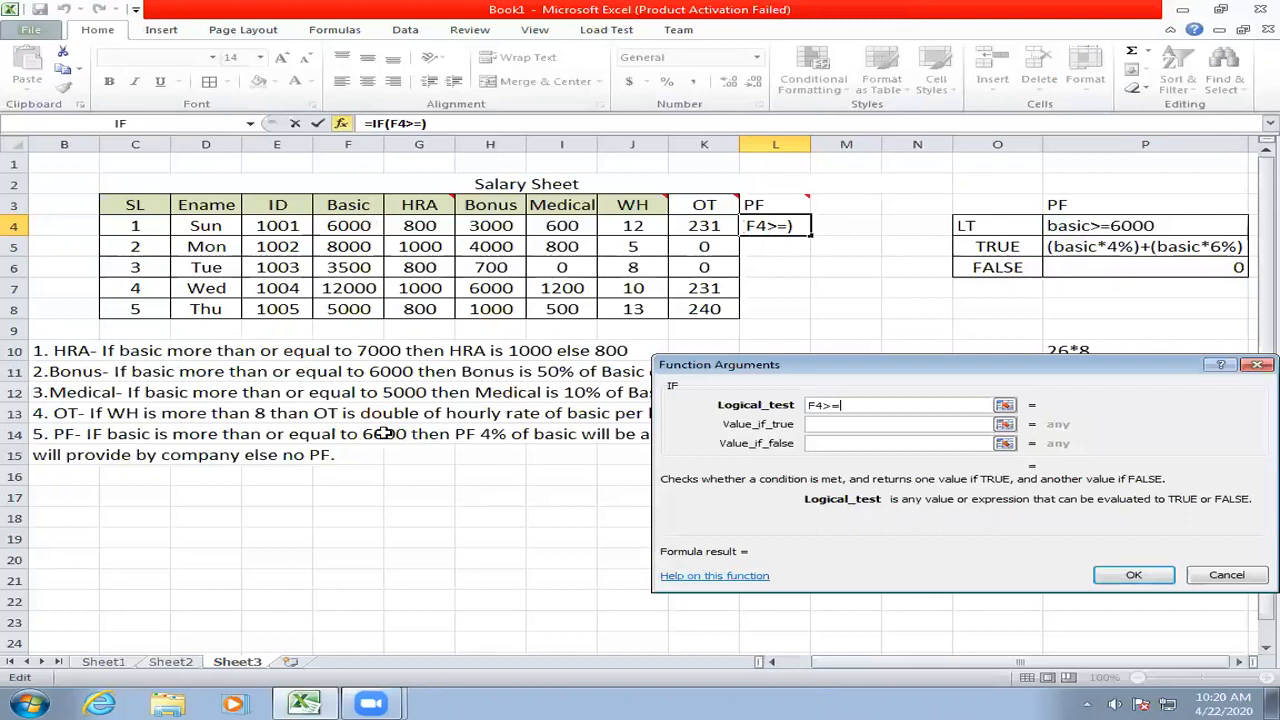
type("6000")
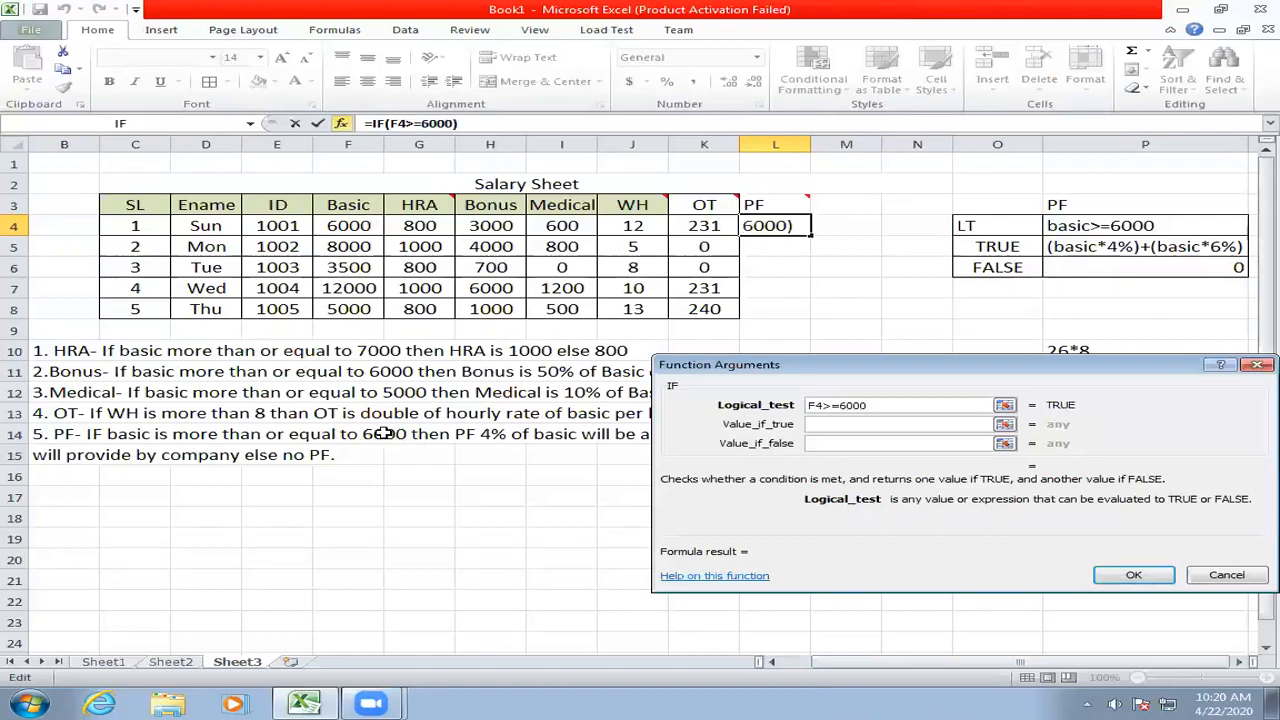
- Enter (F4*4%) as the first part of the IF function's value if true
left_click(846, 425)
type("()")
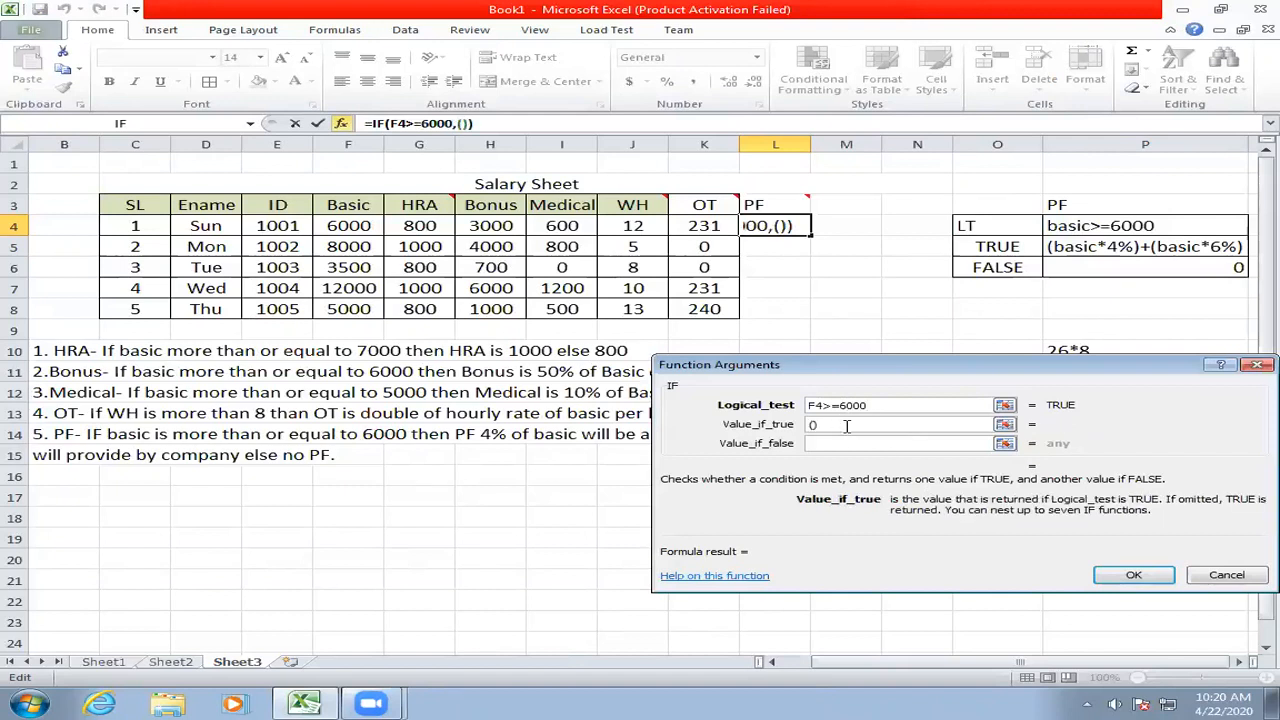
key("BackSpace")
left_click(336, 226)
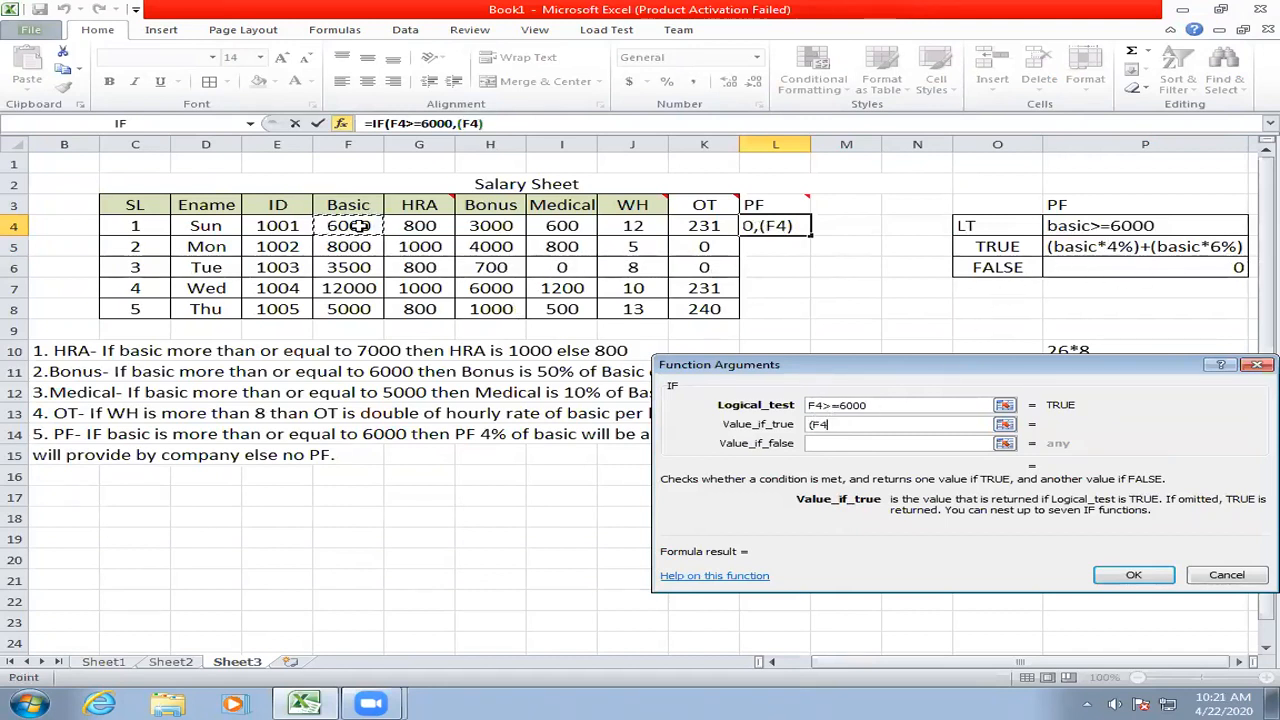
left_click(848, 425)
type("*4%)")
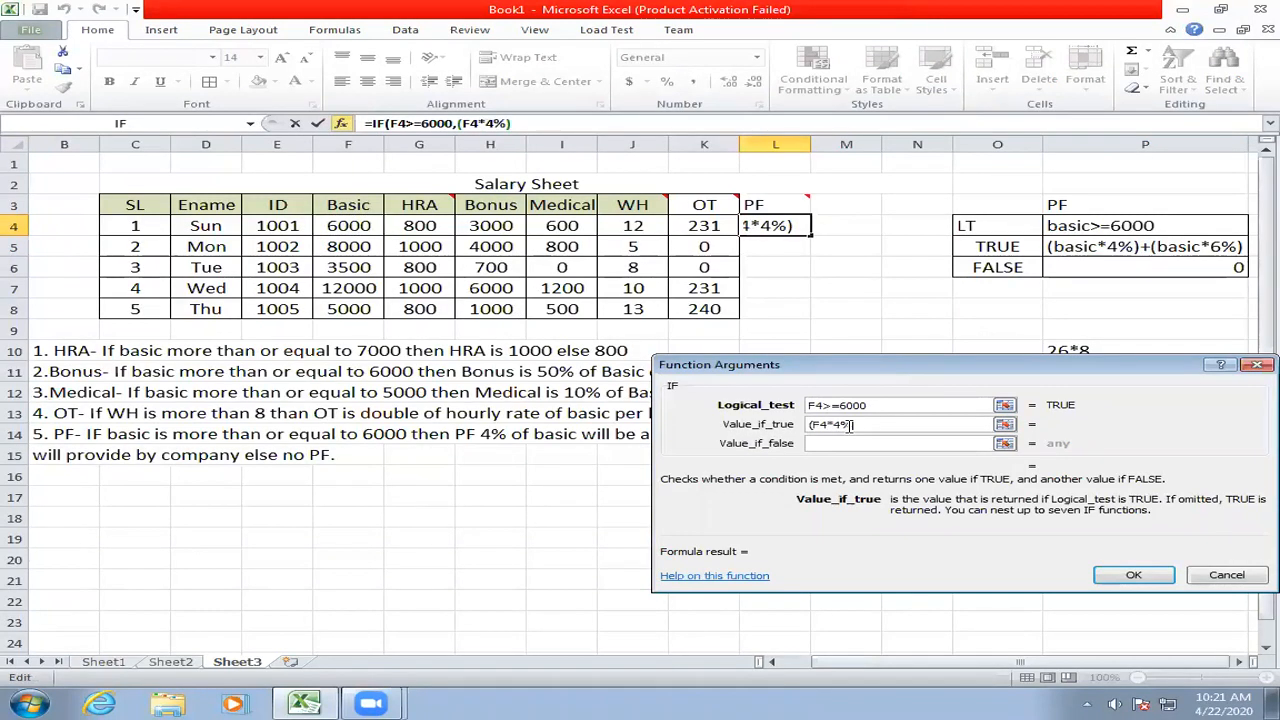
type(")")
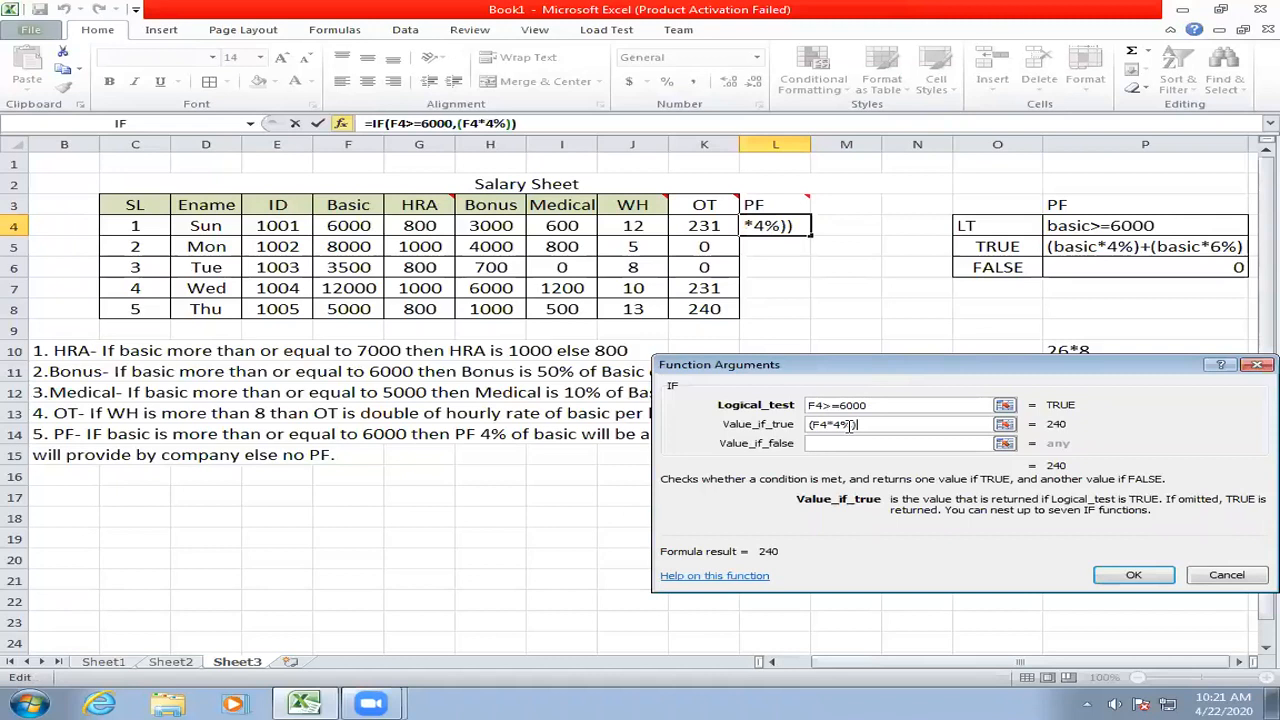
key("BackSpace")
- Add +(F4*6%) to the IF function's value if true
type("+")
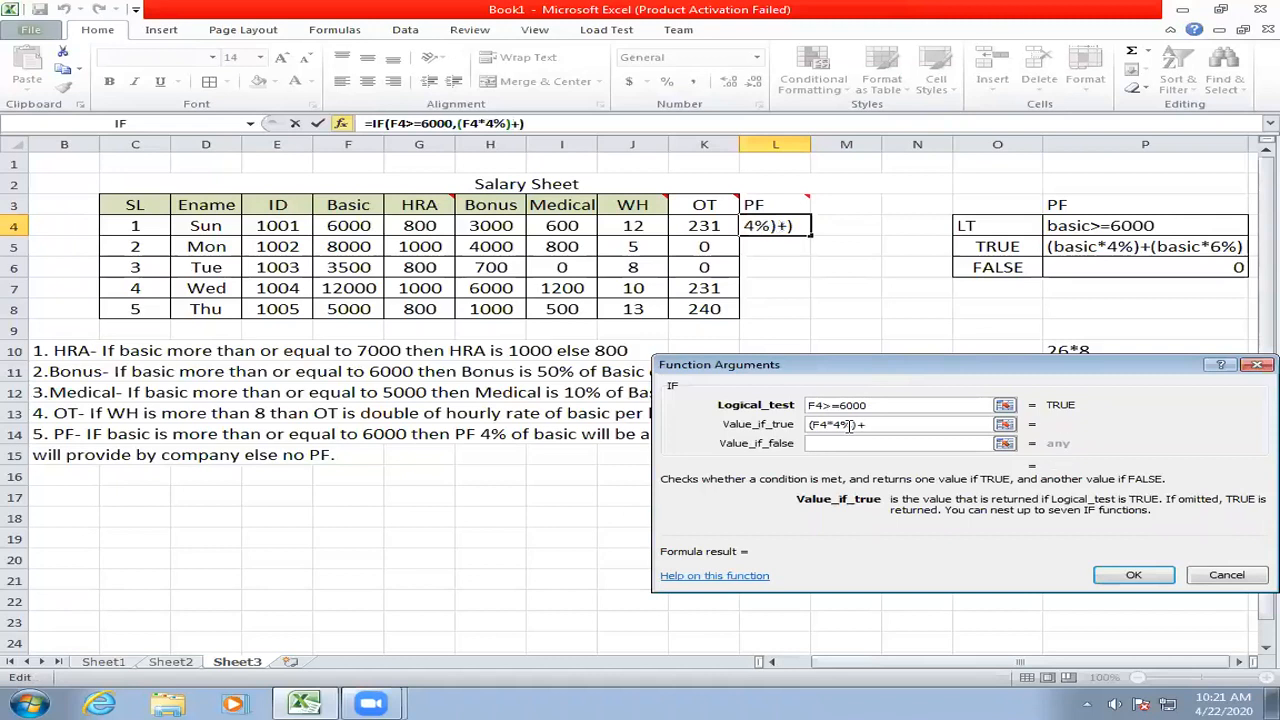
type("(")
left_click(362, 228)
type("*")
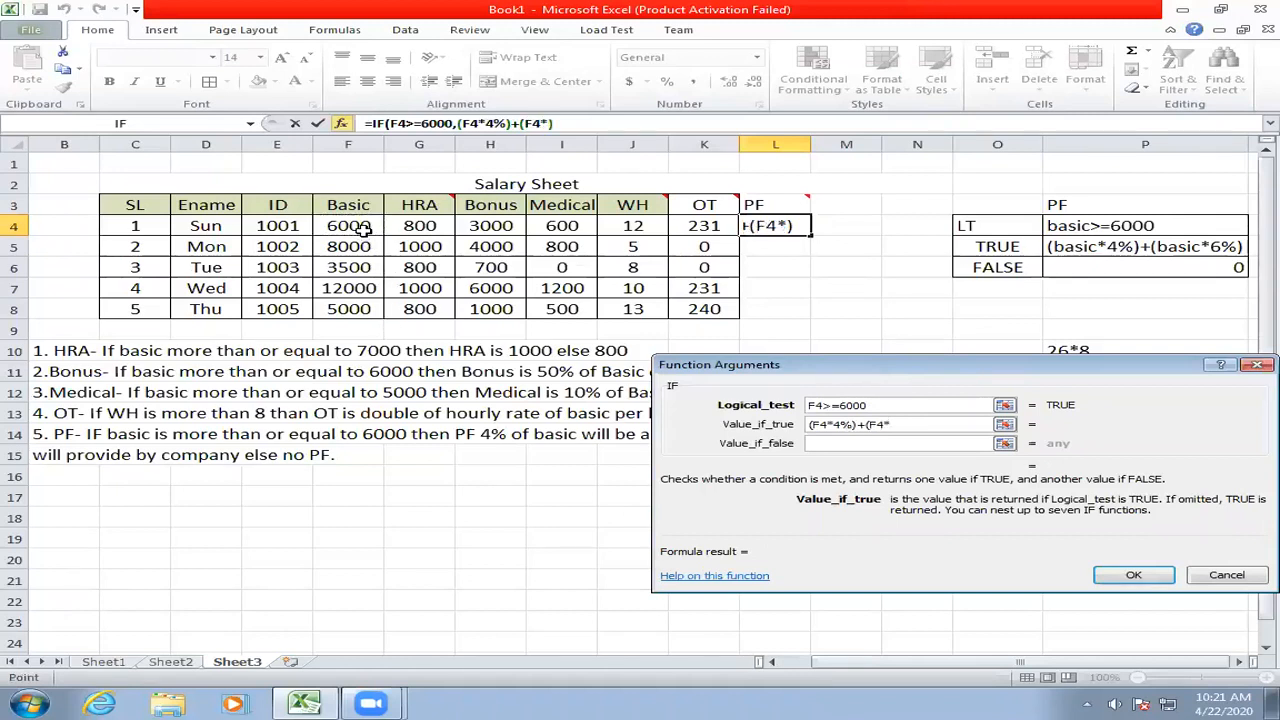
type("6%)")
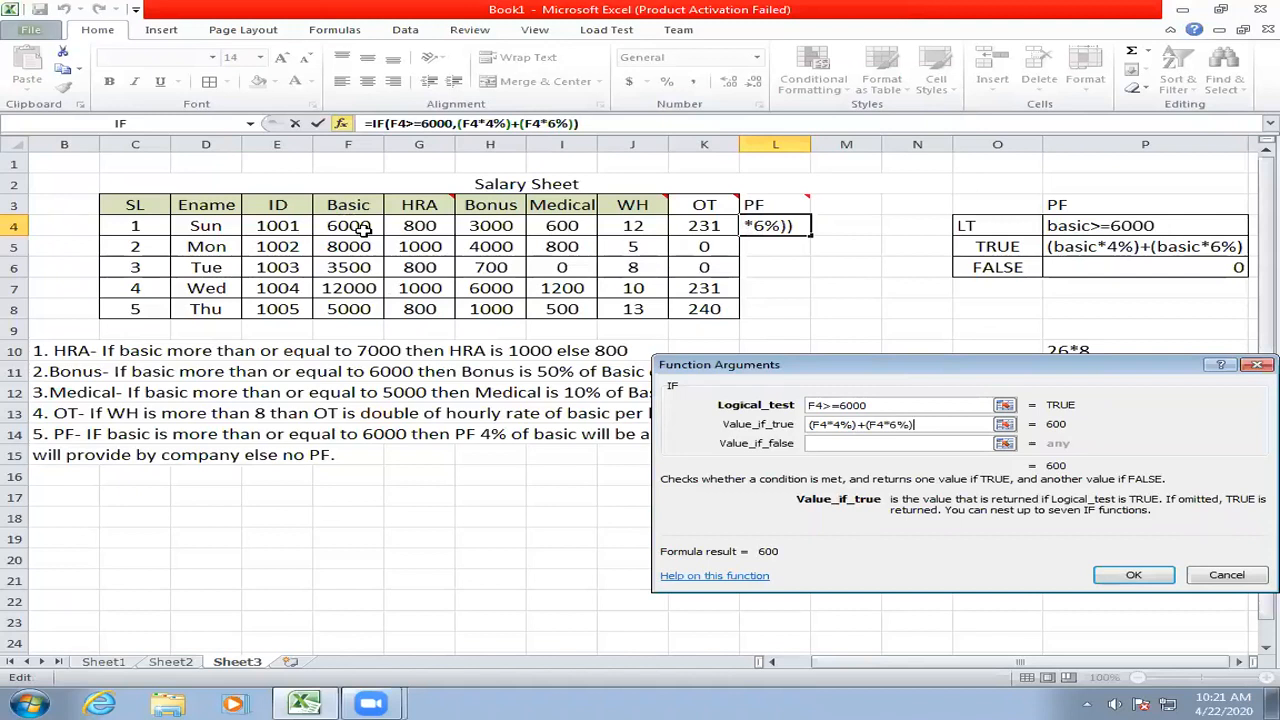
- Set the IF function's value if false to 0 and confirm the PF formula in L4
left_click(815, 445)
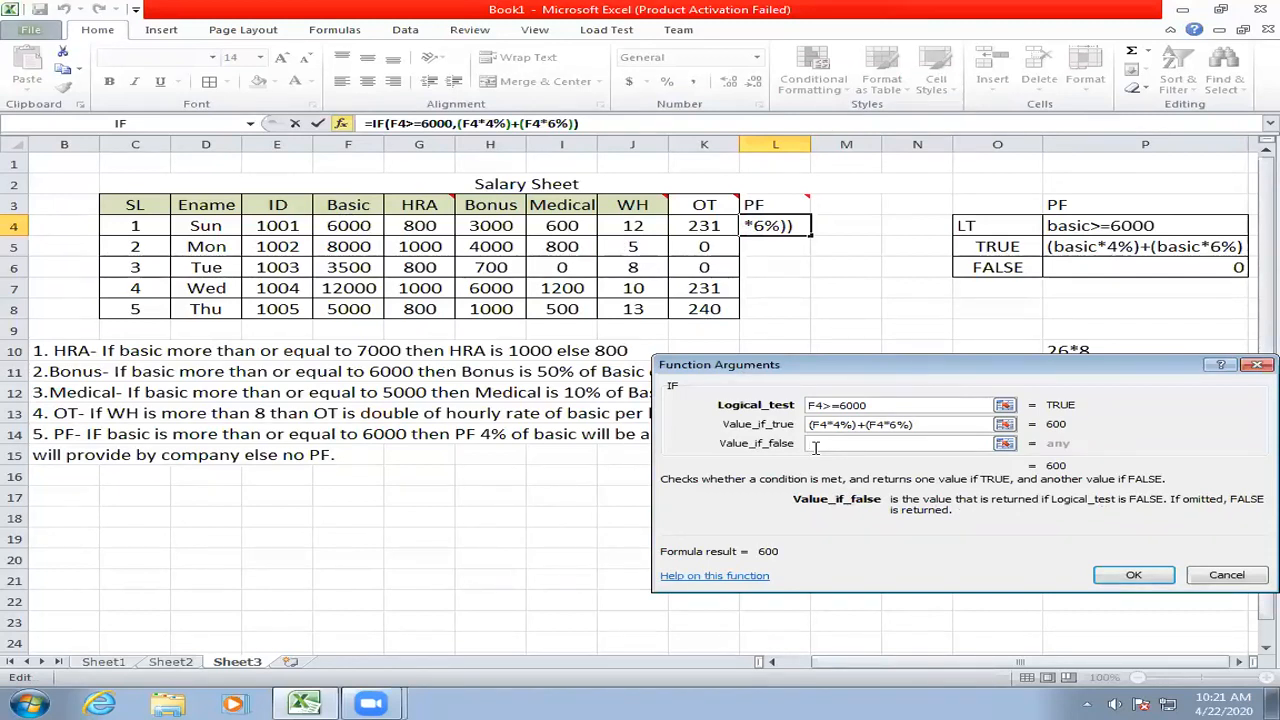
type("0")
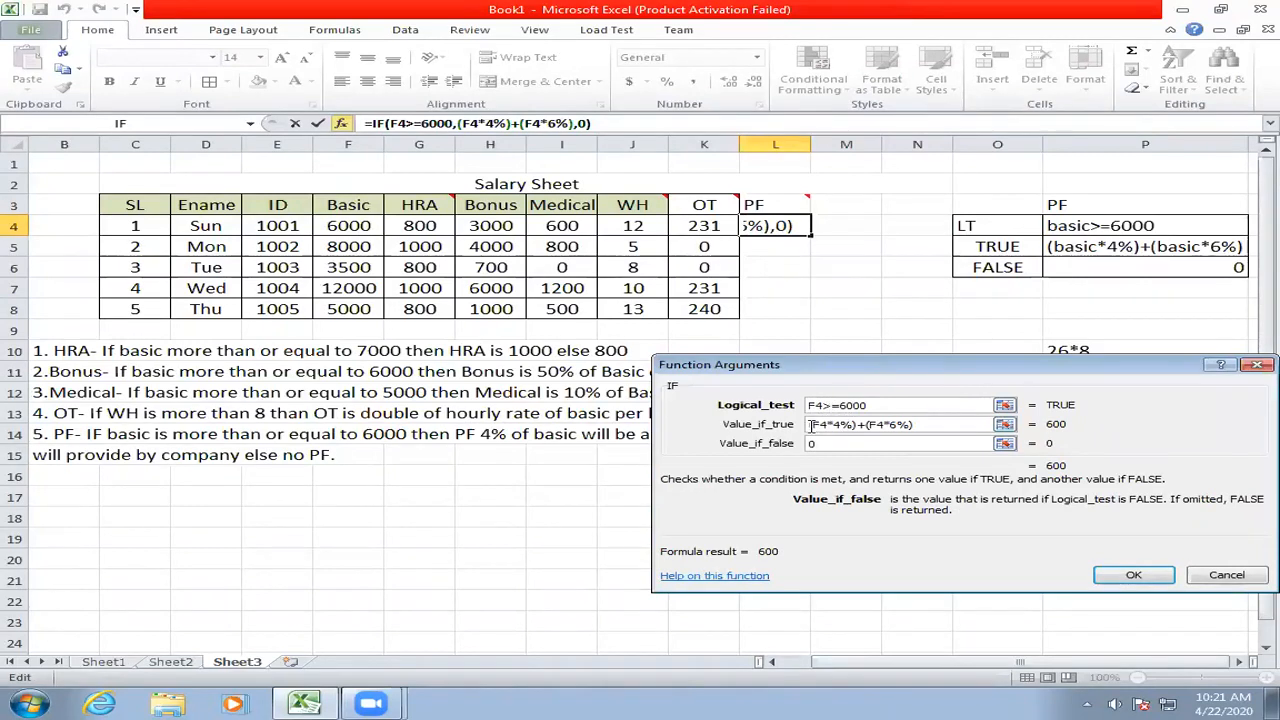
left_click_drag(811, 424, 925, 425)
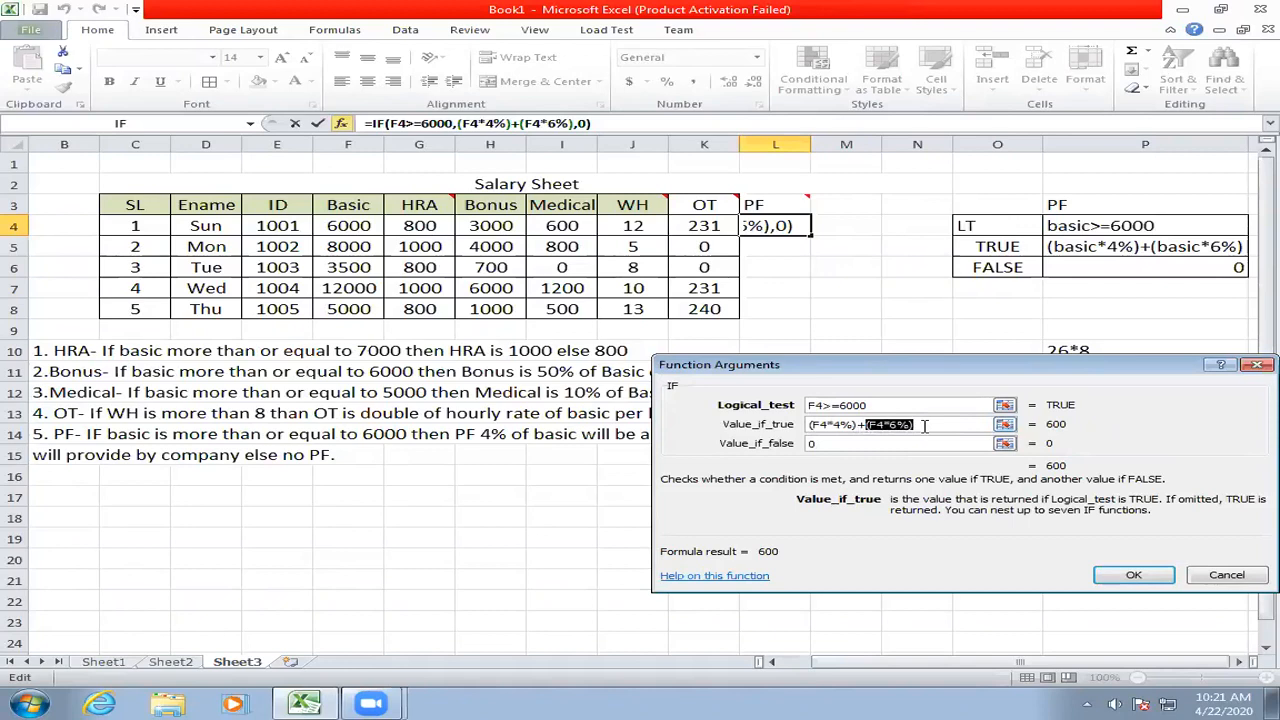
left_click(1110, 573)
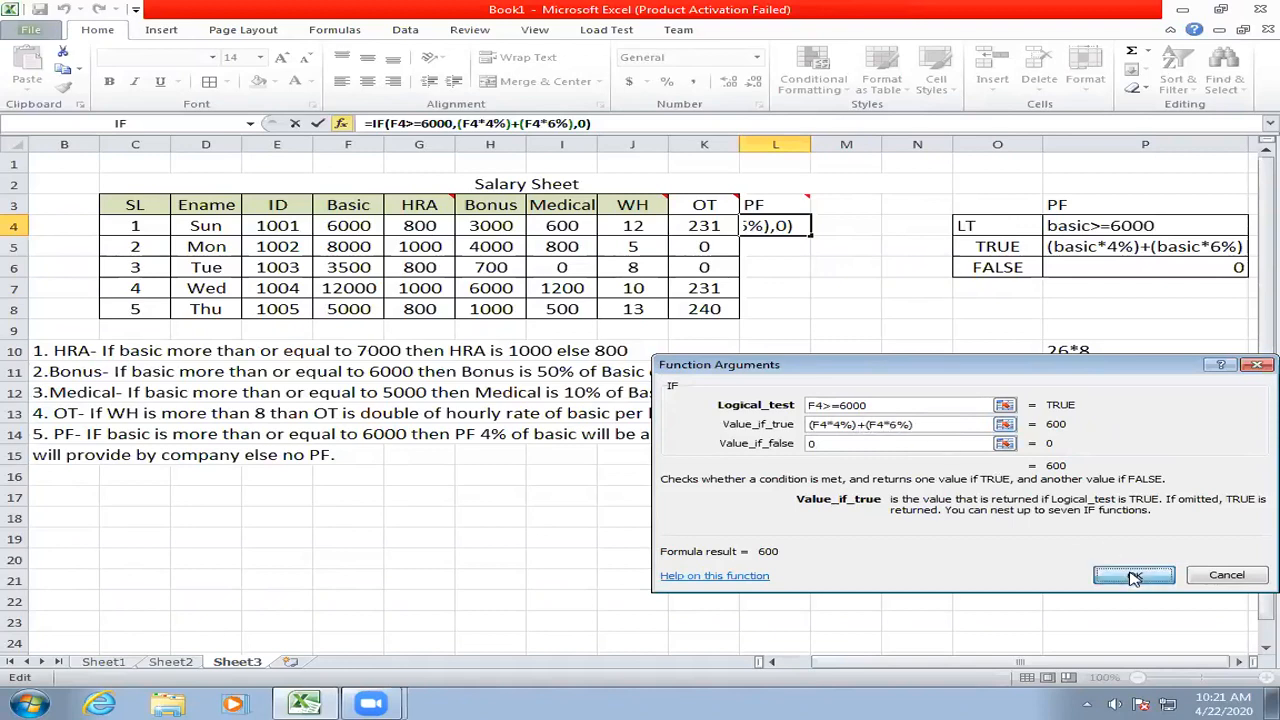
left_click(903, 443)
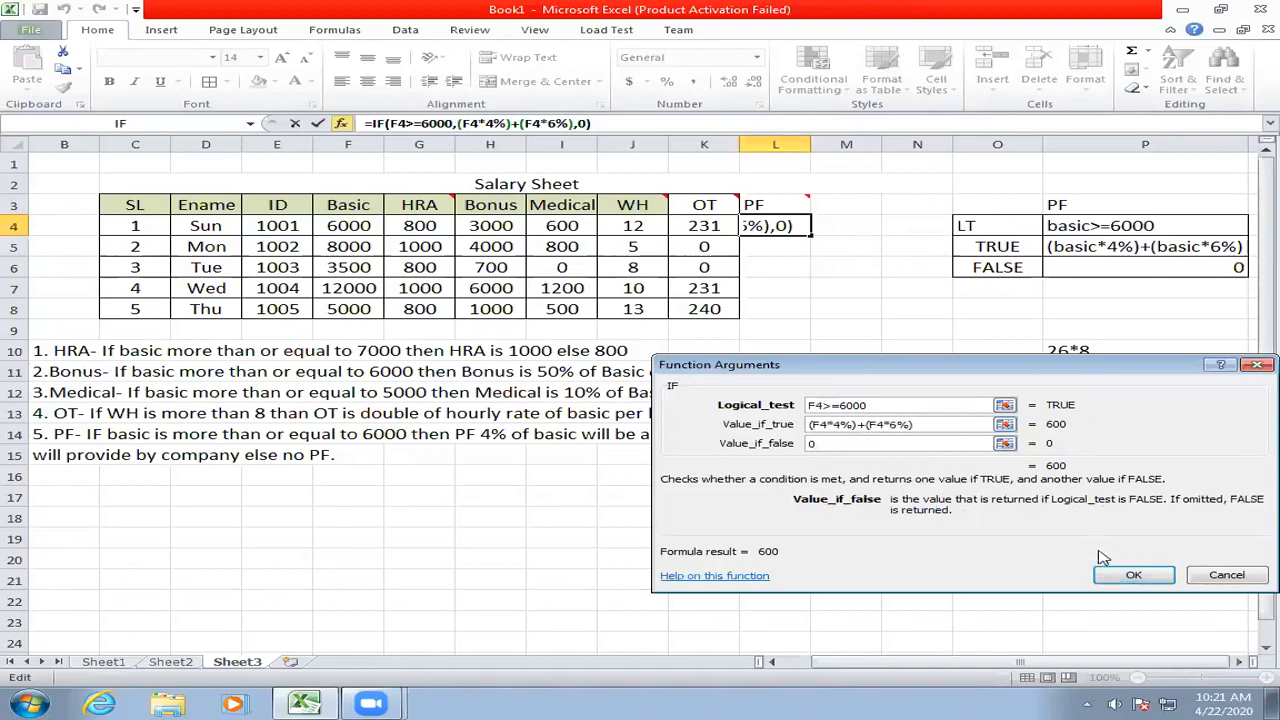
left_click(1113, 577)
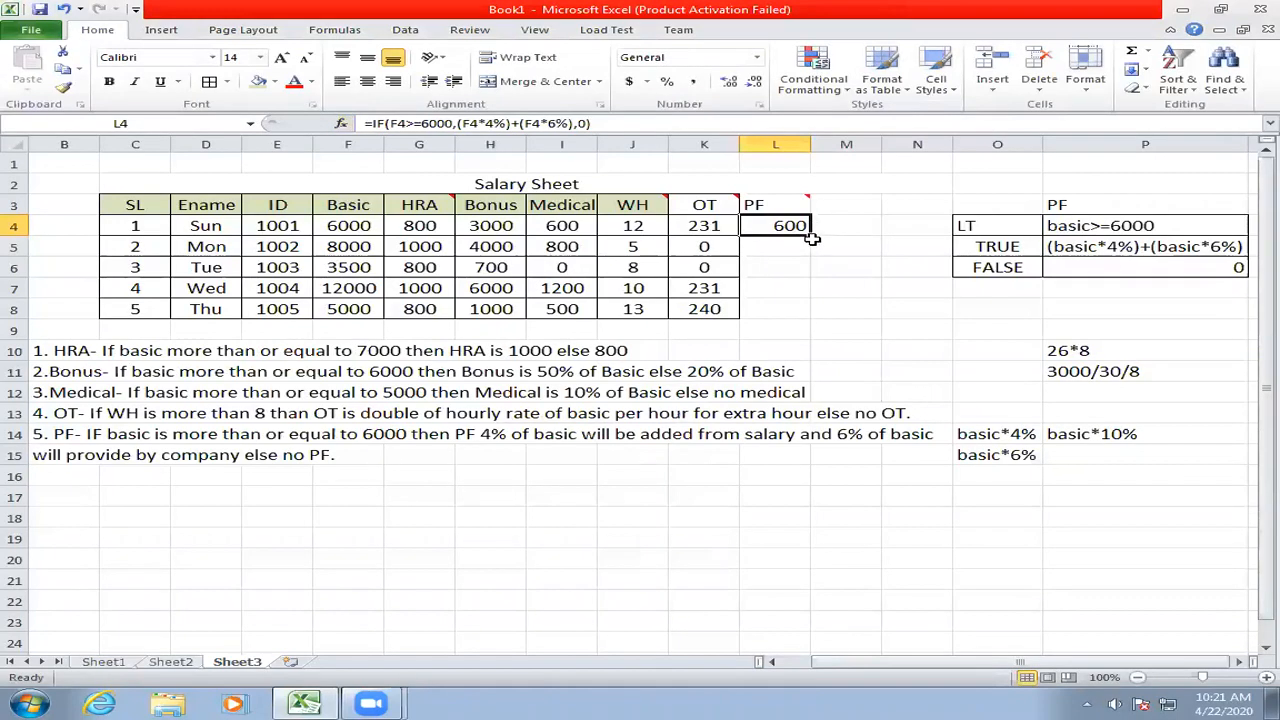
- Fill the PF formula from L4 down to L8 and check the results for Tue and Thu against their Basic
left_click_drag(813, 234, 817, 316)
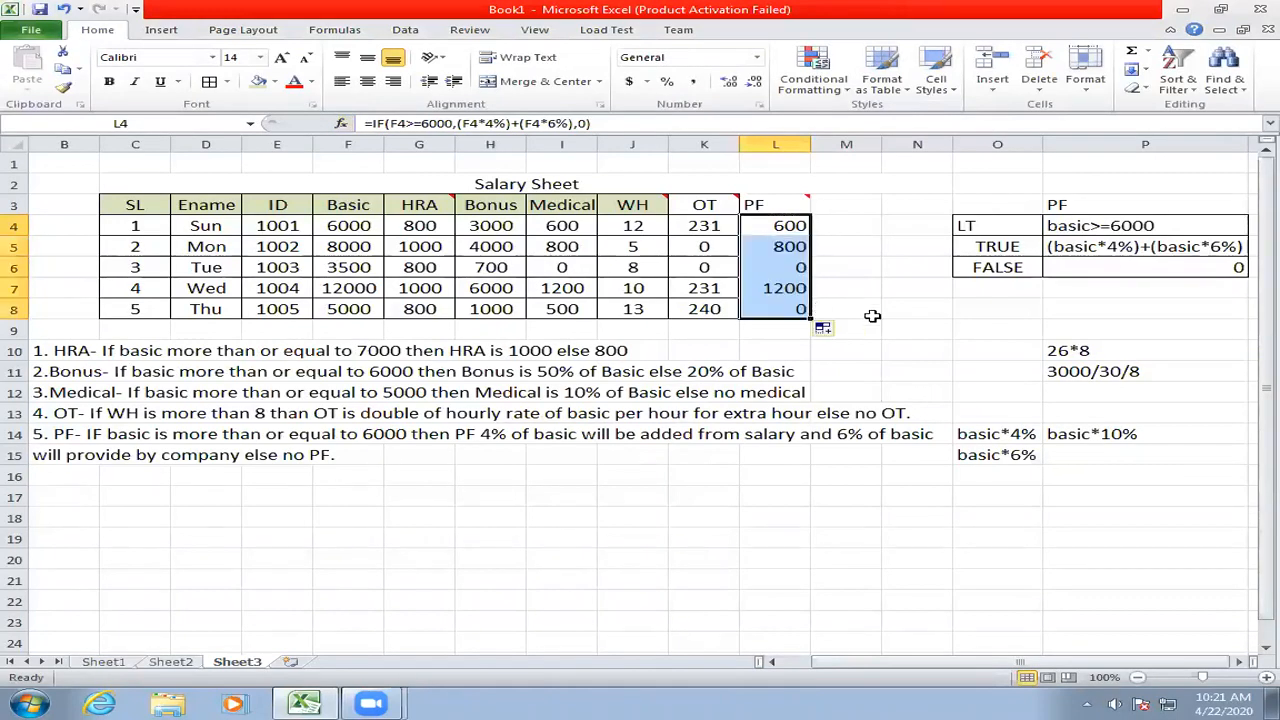
left_click(786, 268)
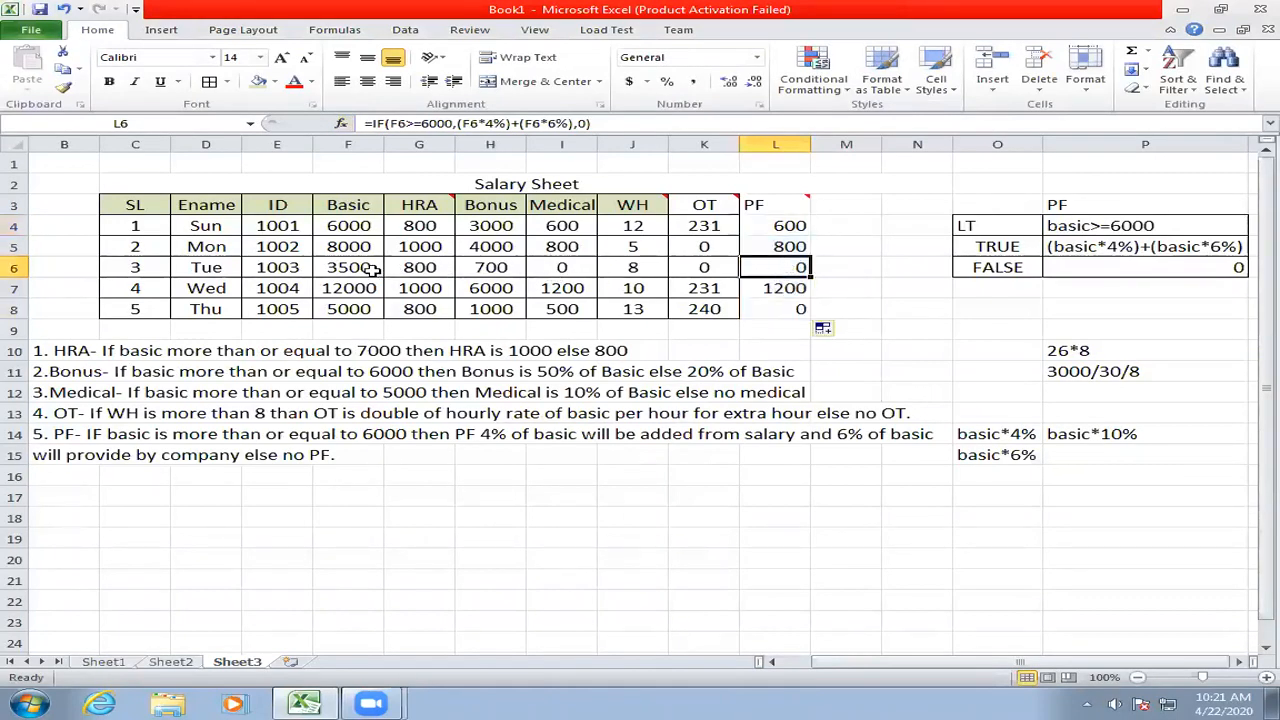
left_click(763, 308)
left_click(340, 309)
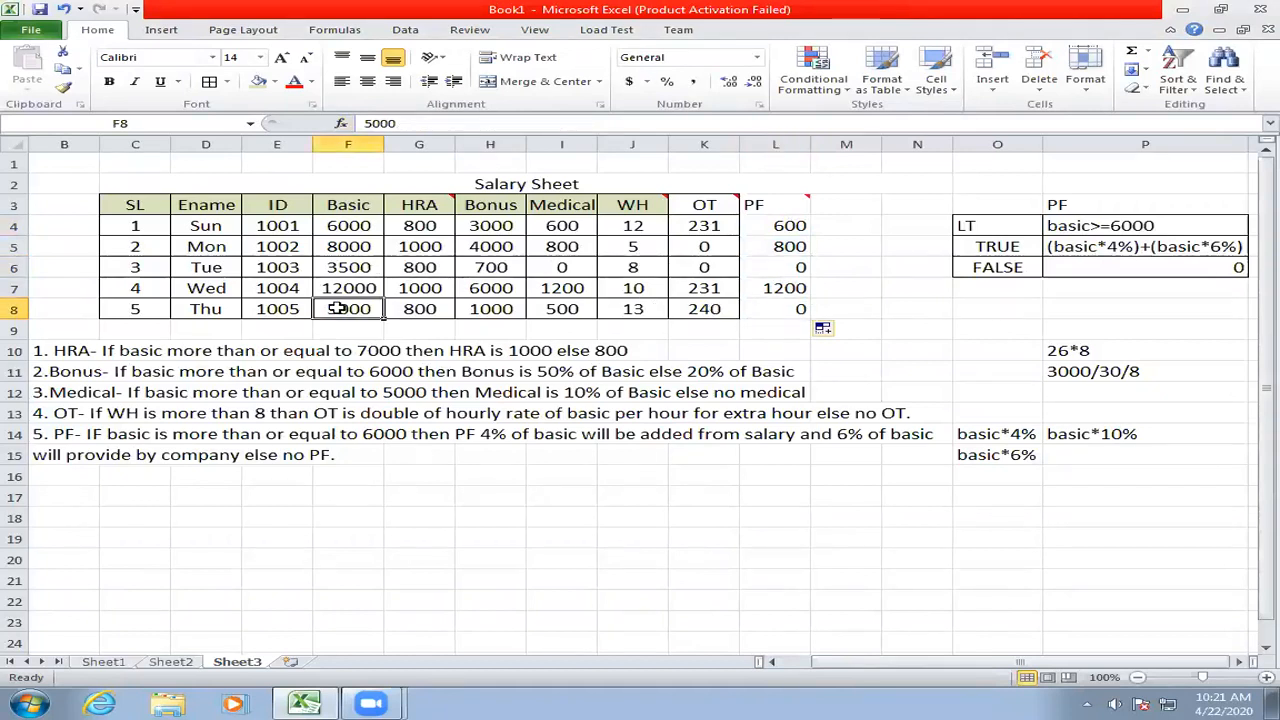
- Copy the format of bonus cell H6 onto the PF column range L3:L8 with Format Painter
left_click(482, 272)
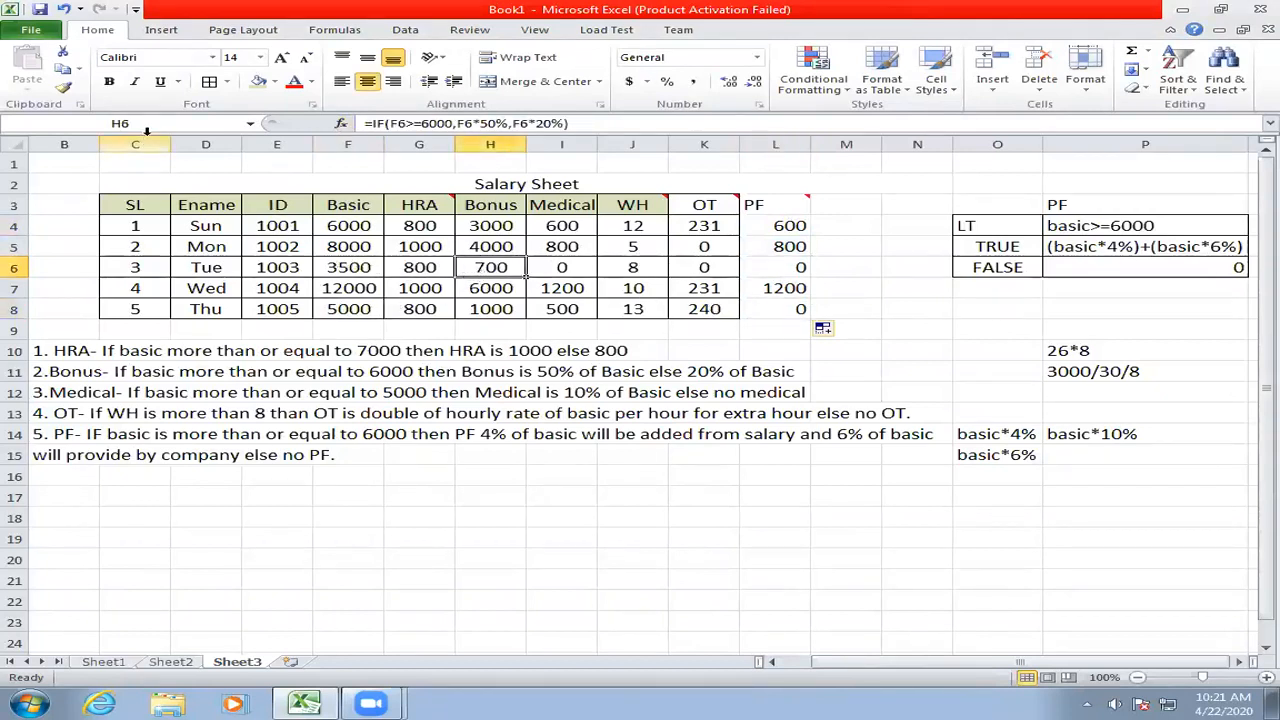
left_click(62, 88)
left_click_drag(775, 205, 775, 300)
- Copy the WH header's format onto the OT and PF headers in K3:L3 with Format Painter
left_click(628, 205)
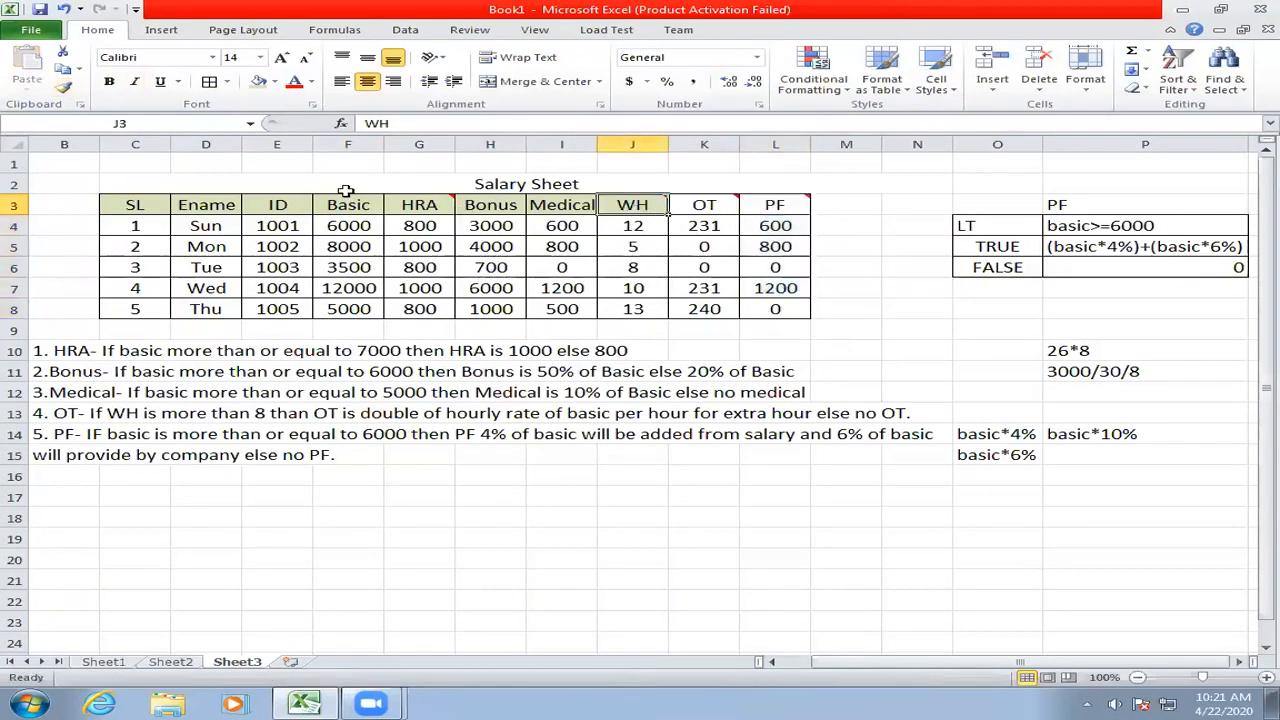
left_click(62, 88)
left_click_drag(694, 200, 780, 207)
- Enter the header Net Pay in M3 and the note 6. Net Pay in B16
left_click(848, 210)
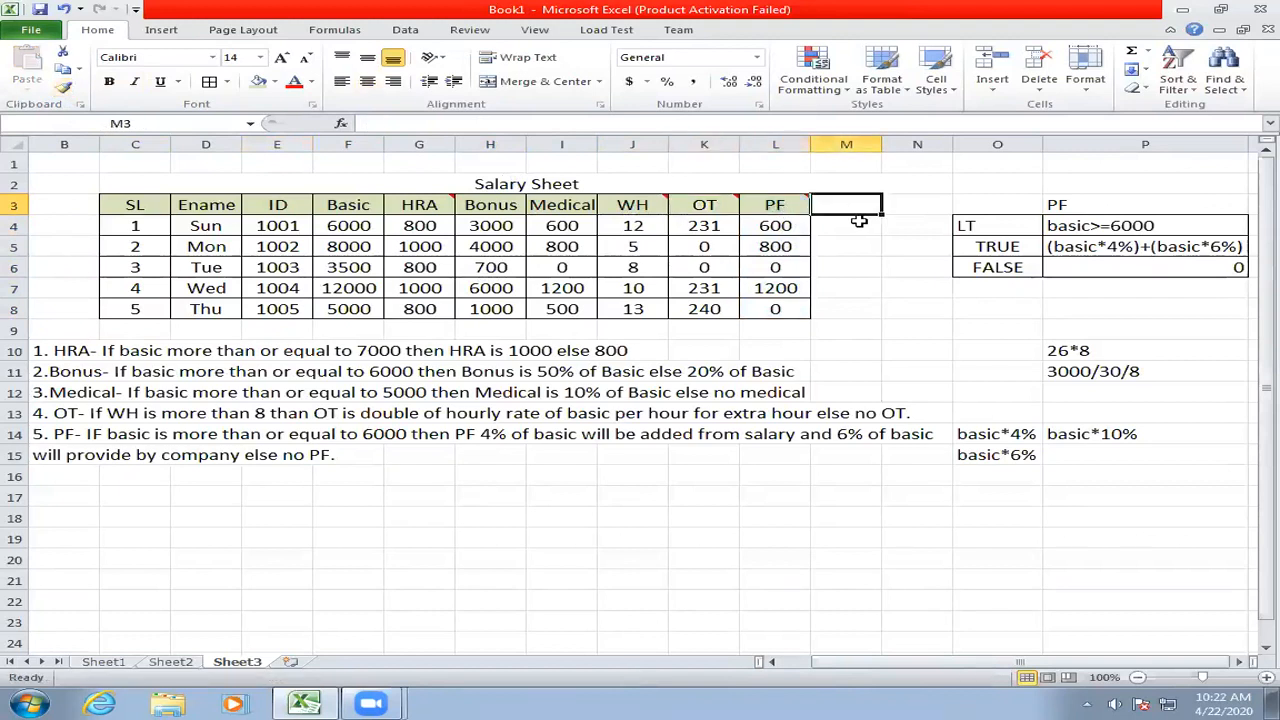
type("Net Pay")
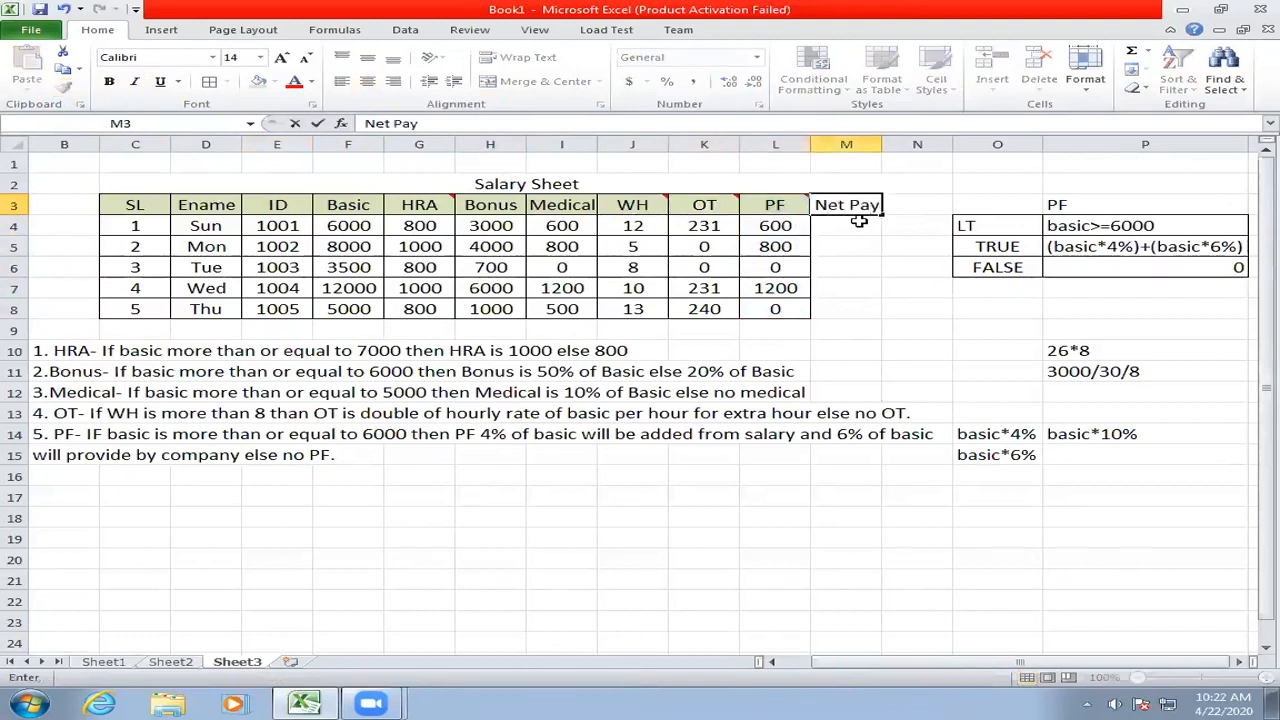
key("Return")
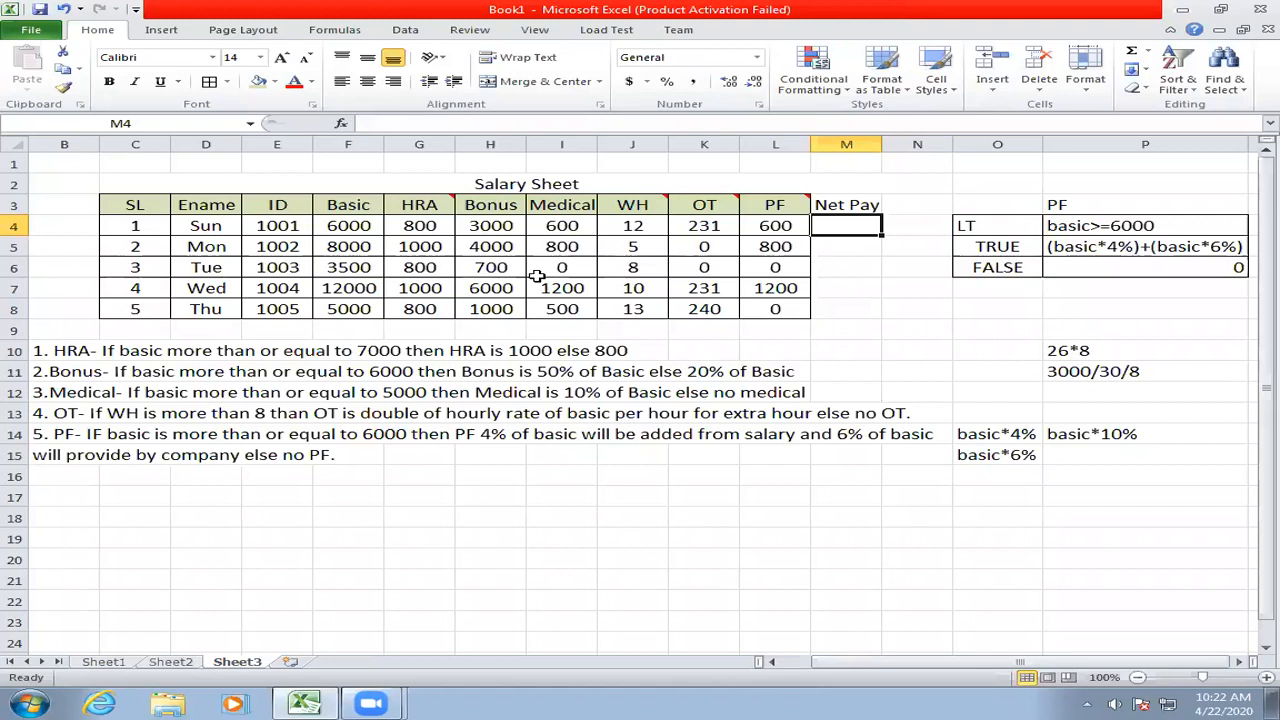
left_click(67, 477)
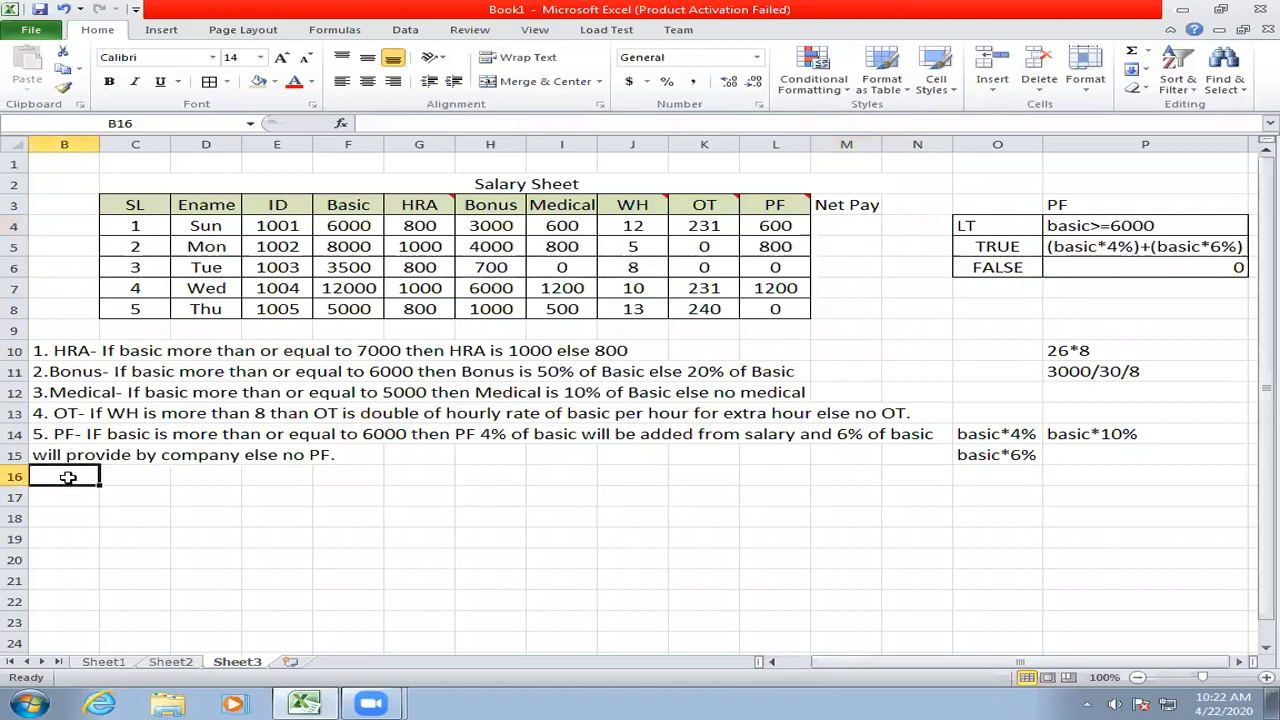
type("6. Net Pay")
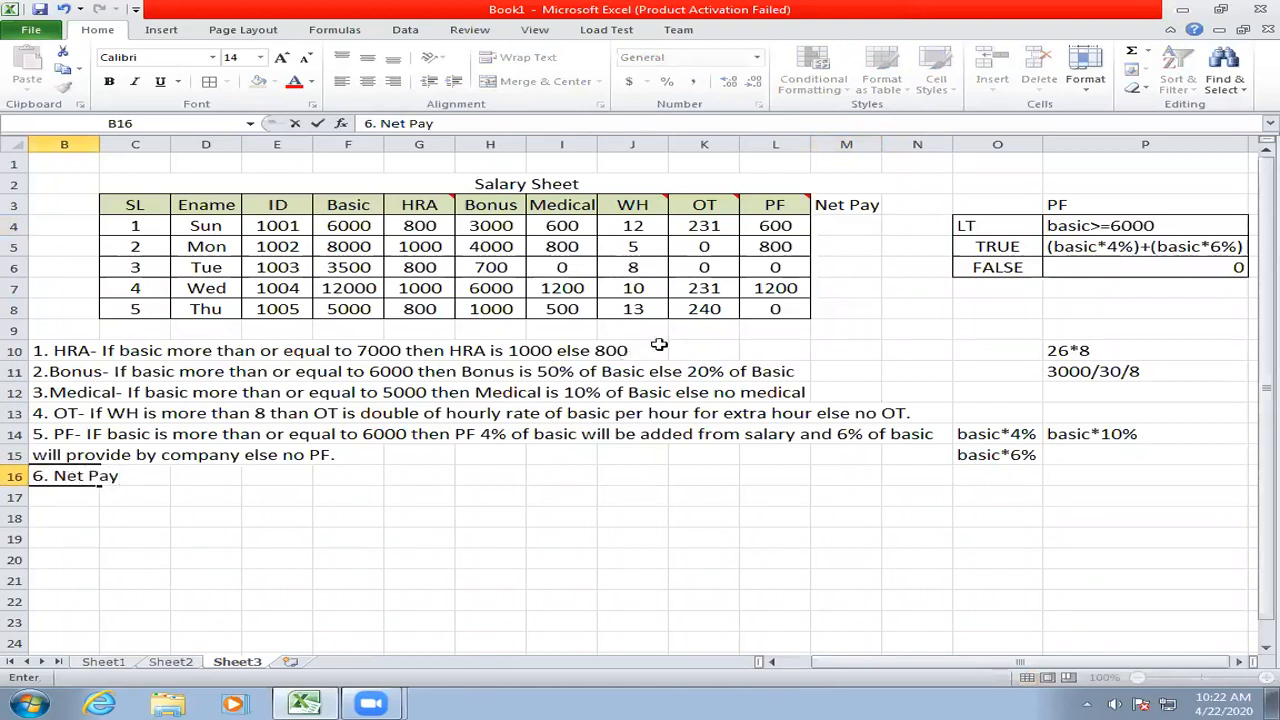
- Start Sun's Net Pay formula in M4 as =F4+G4+H4+I4+K4, adding Basic, HRA, Bonus, Medical and OT
left_click(849, 234)
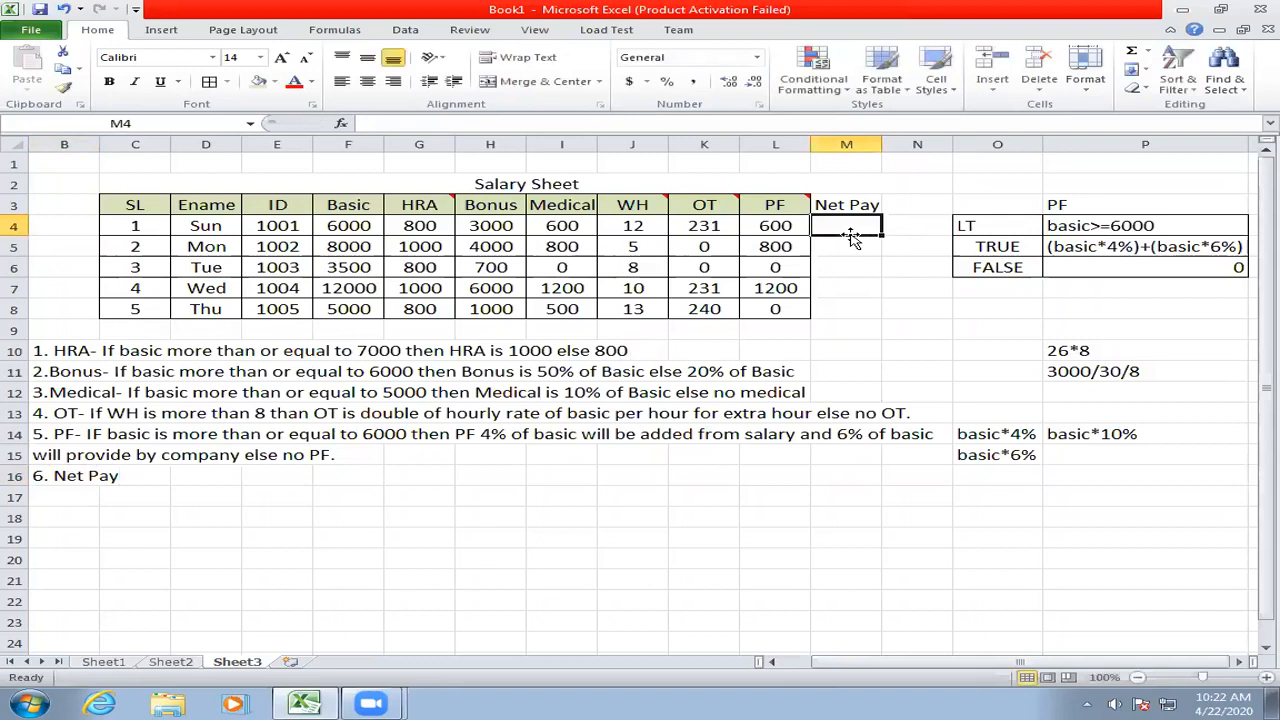
type("=")
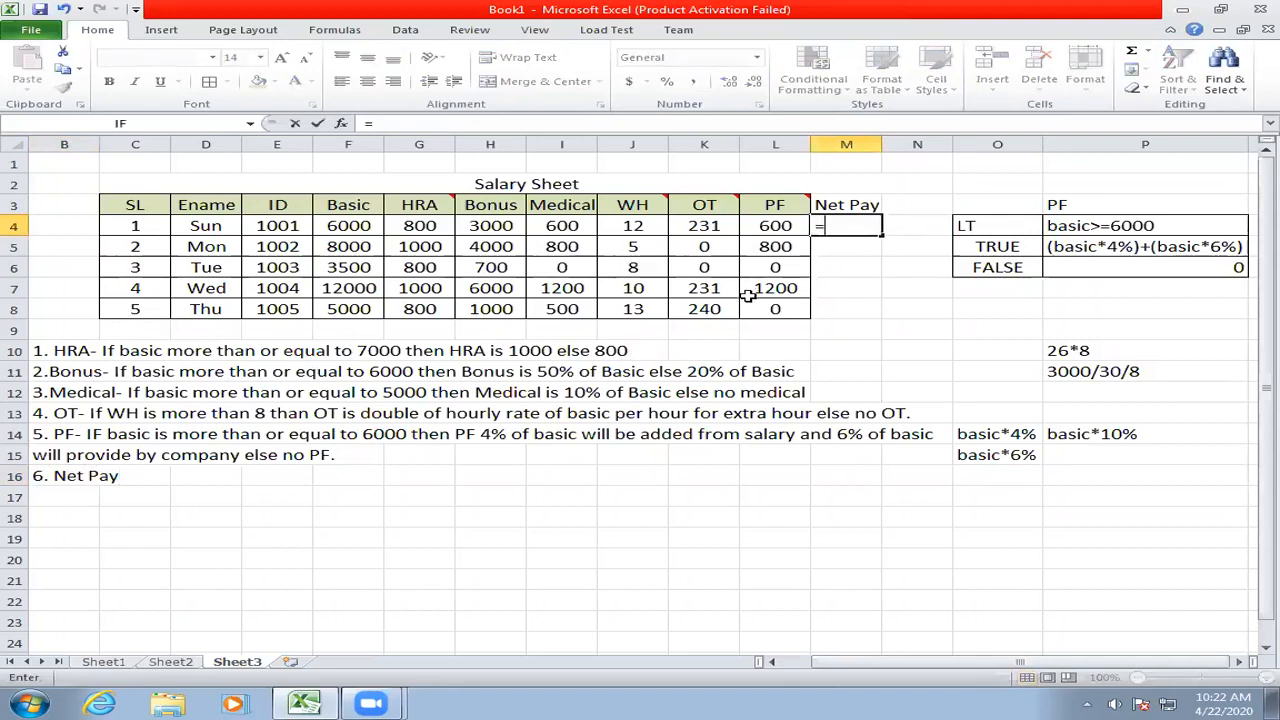
left_click(355, 226)
type("+")
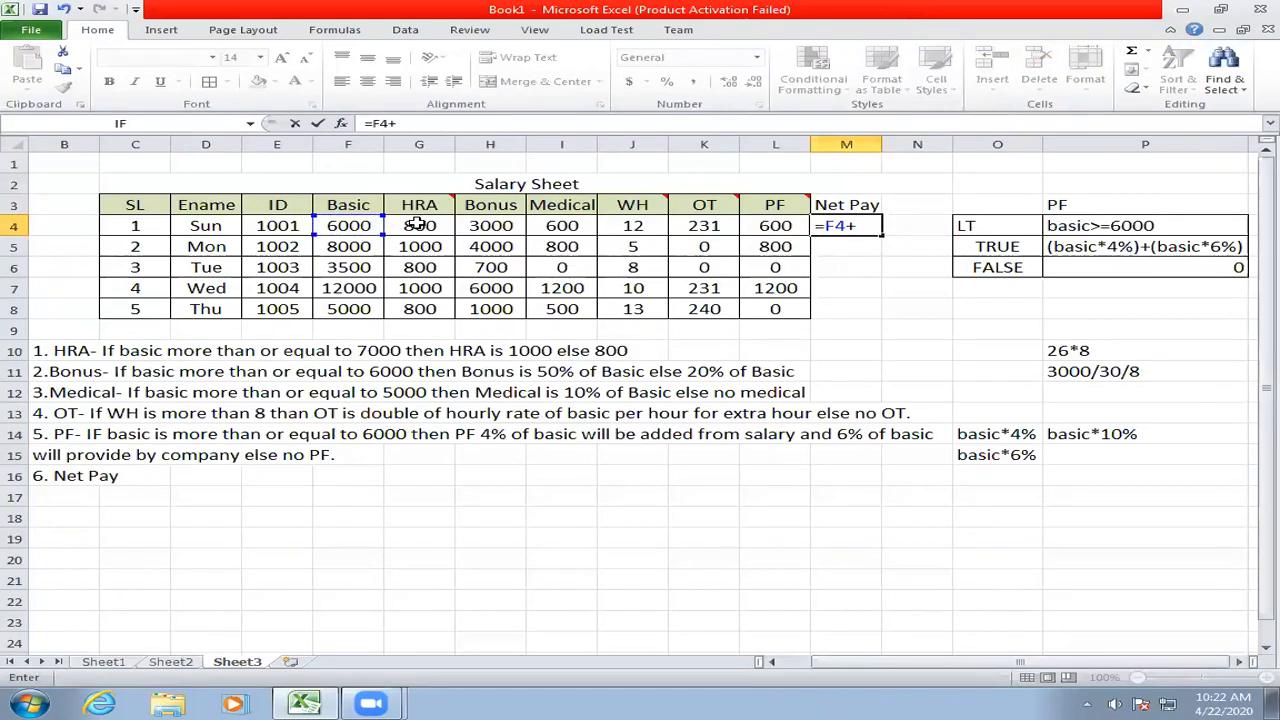
left_click(418, 225)
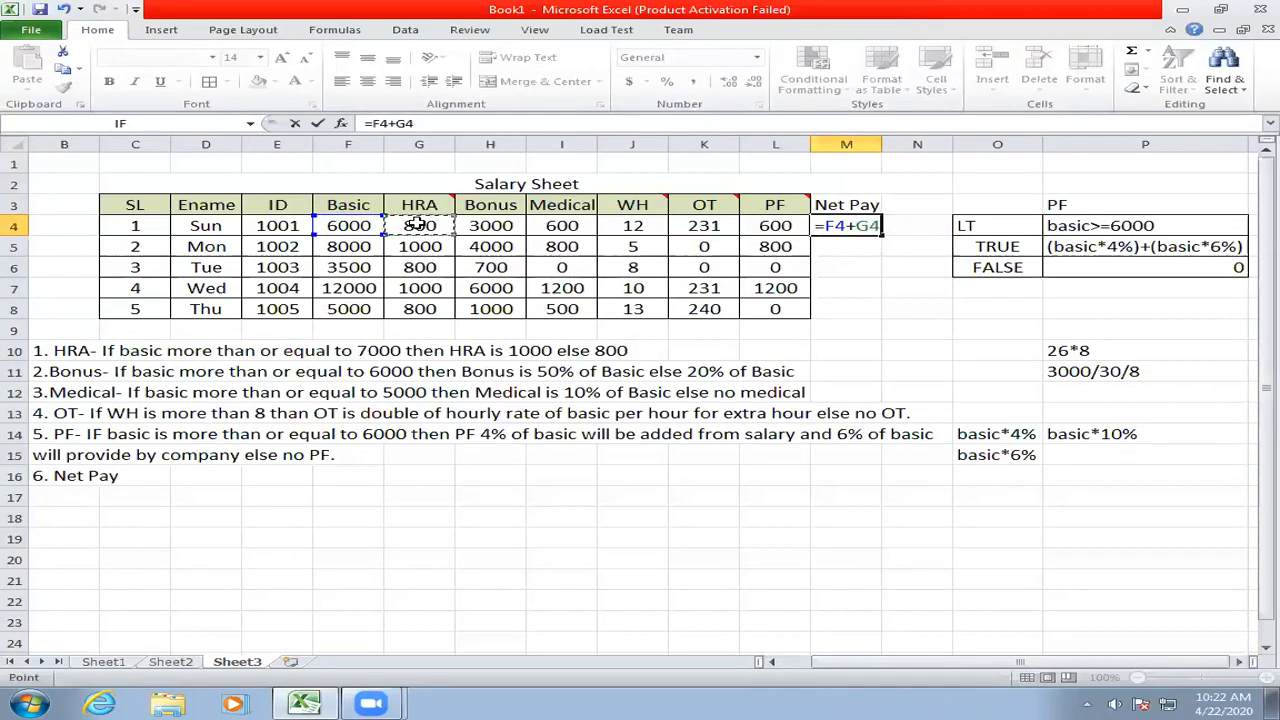
type("+")
left_click(512, 226)
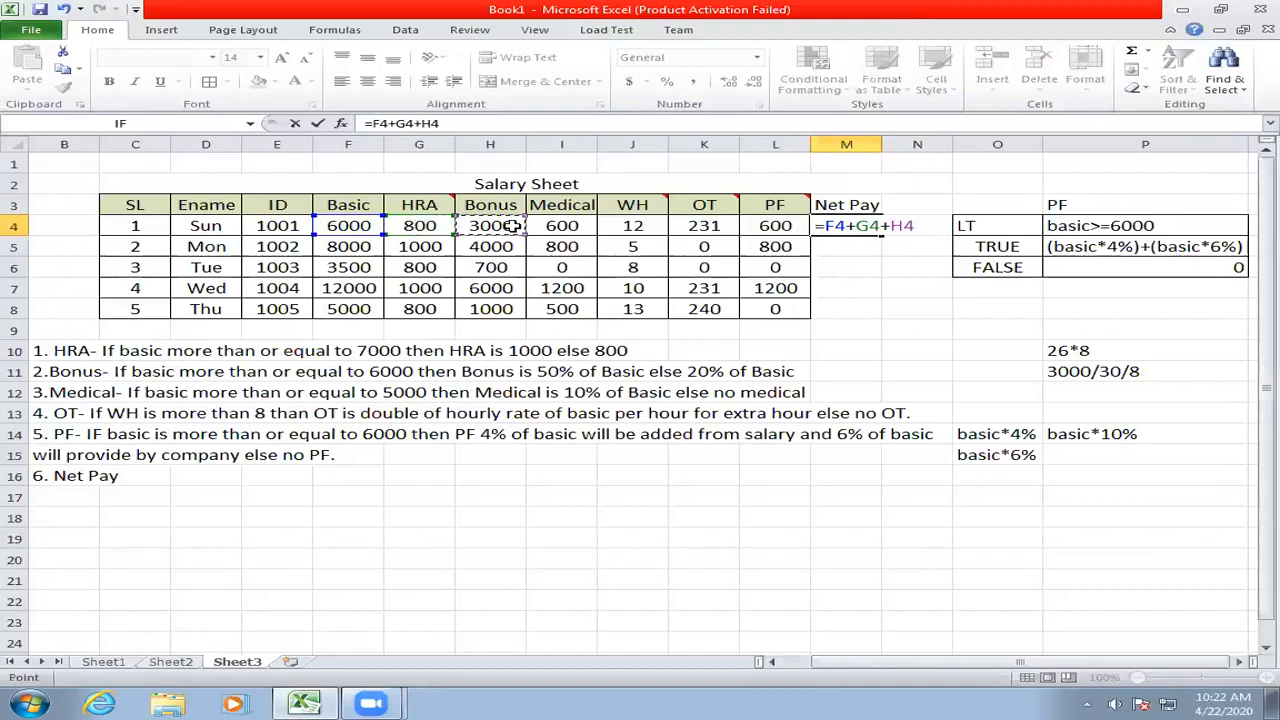
type("+")
left_click(566, 226)
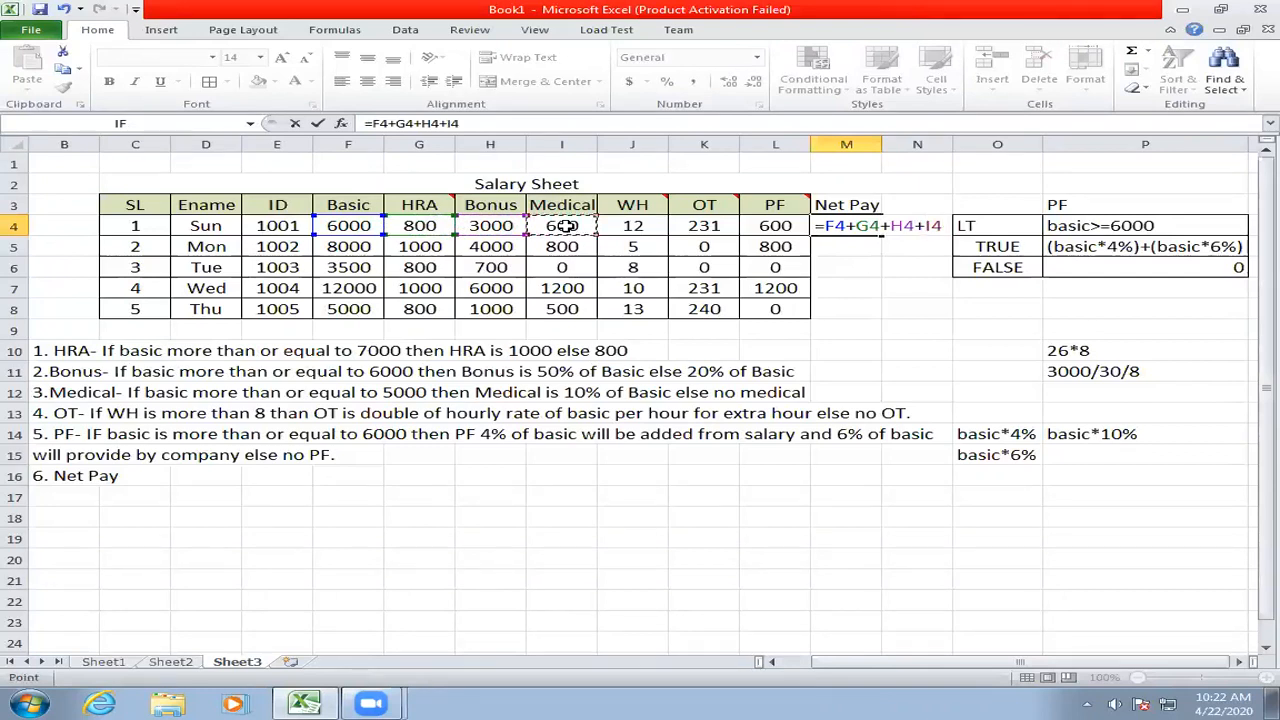
type("+")
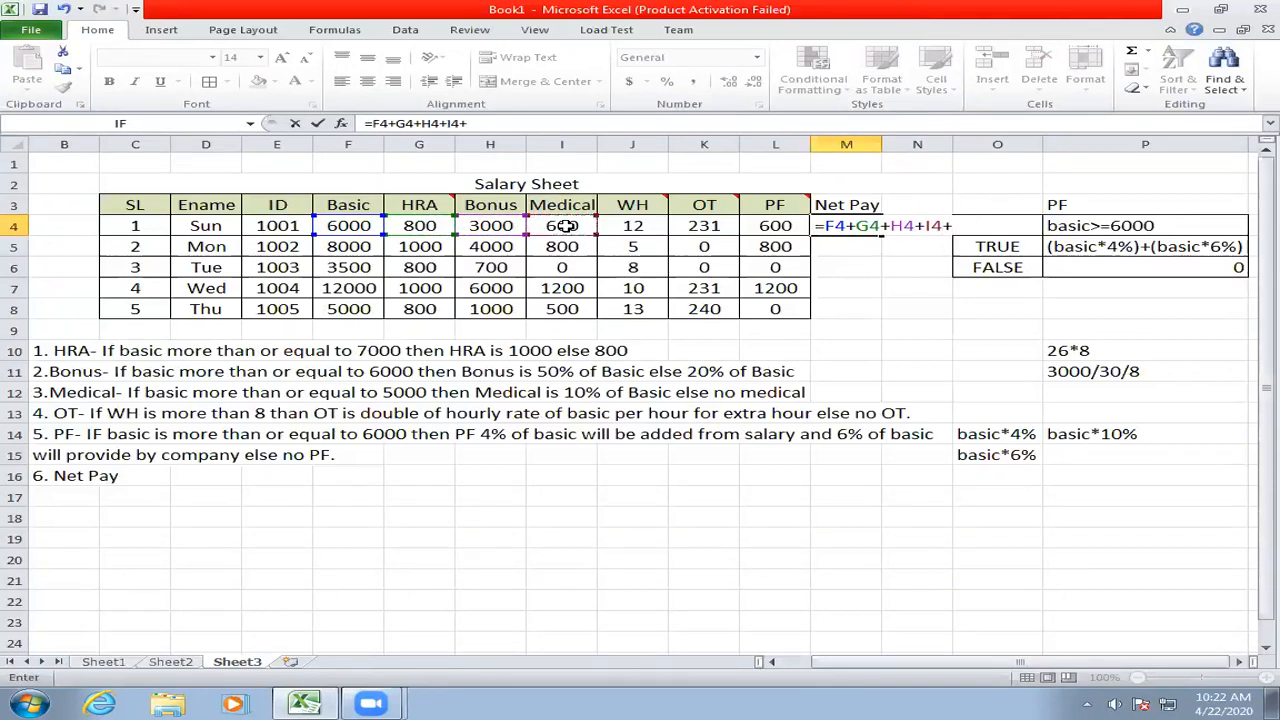
left_click(703, 225)
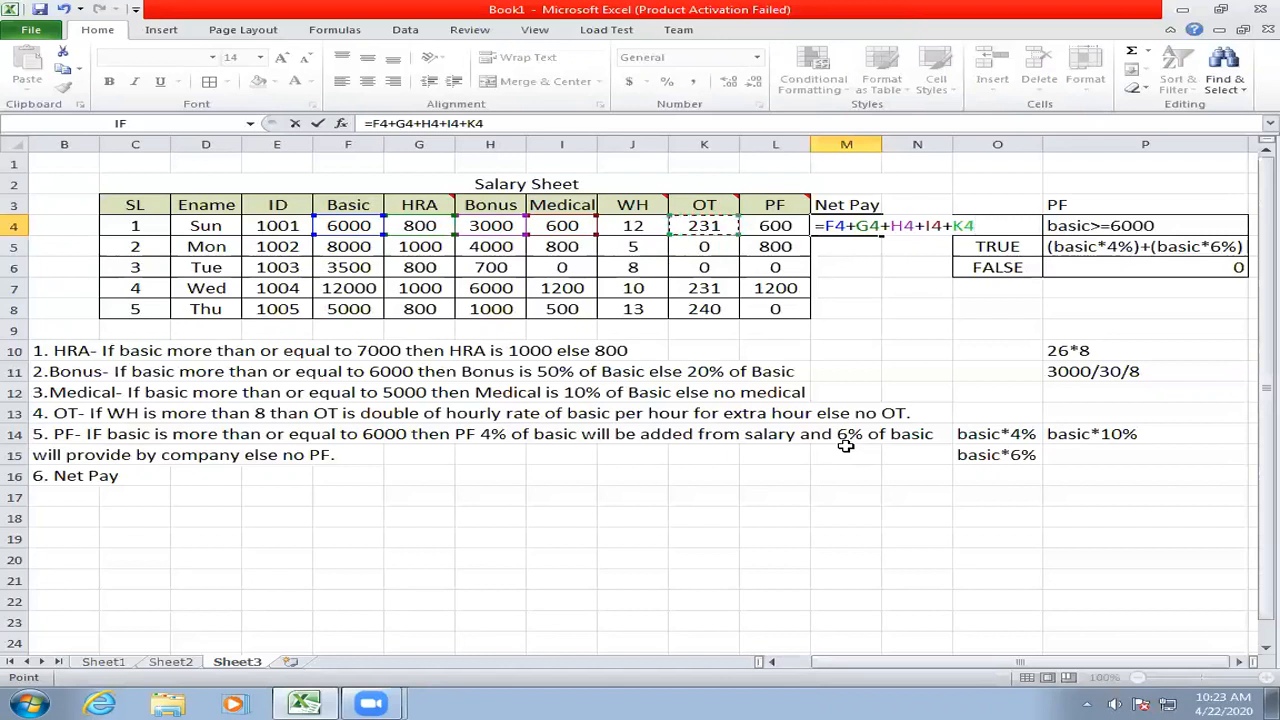
- Append -(F4*4%) to the Net Pay formula in M4 to subtract 4% of Basic
type("-(")
left_click(372, 226)
type("*")
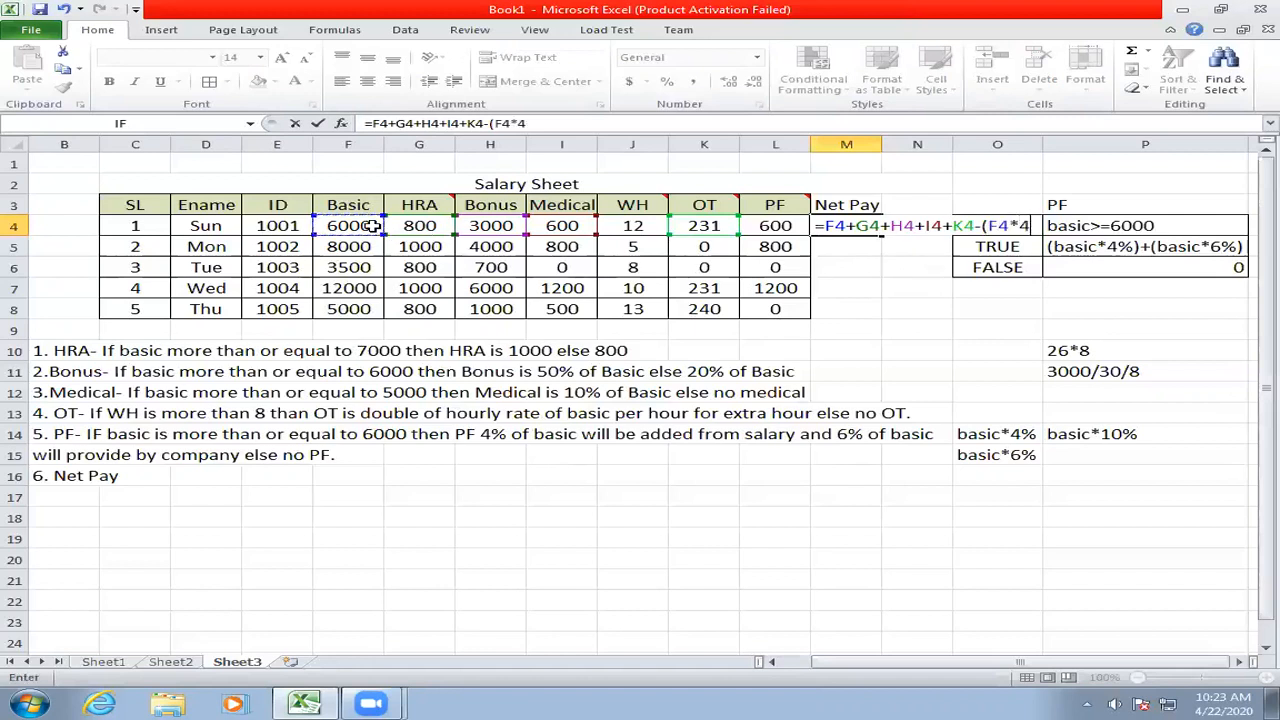
type("4%")
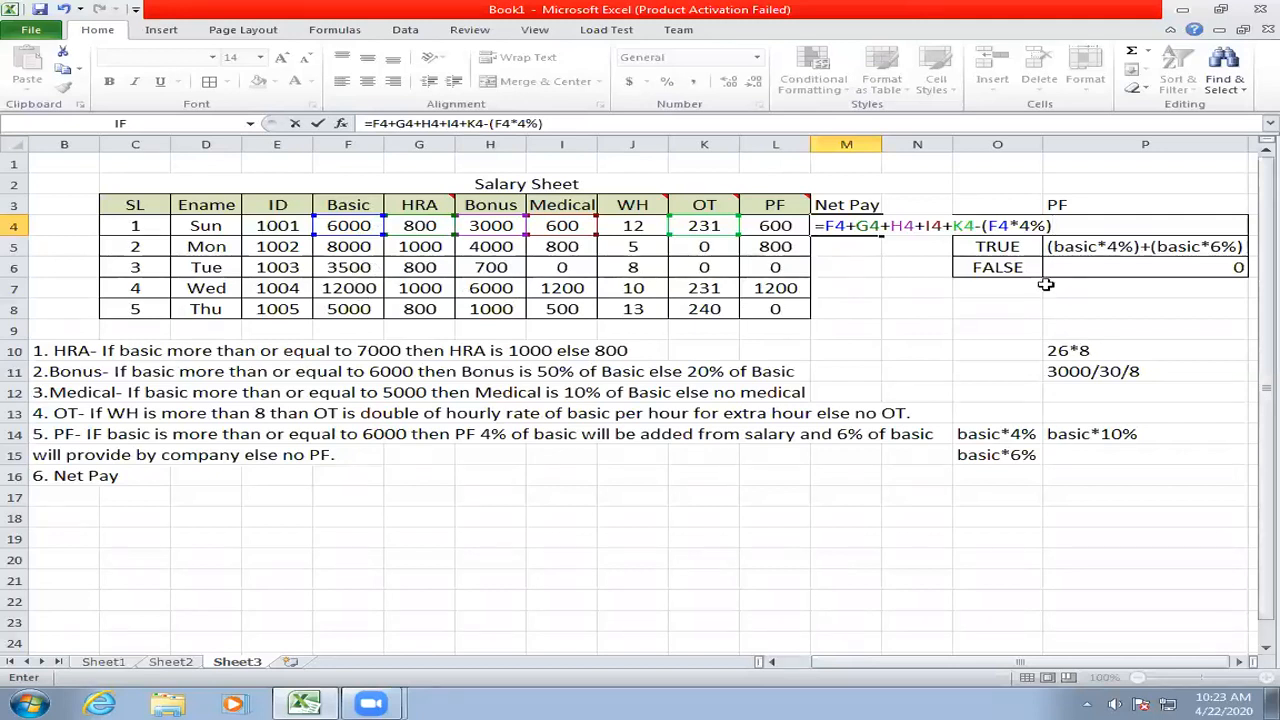
left_click_drag(989, 226, 1038, 224)
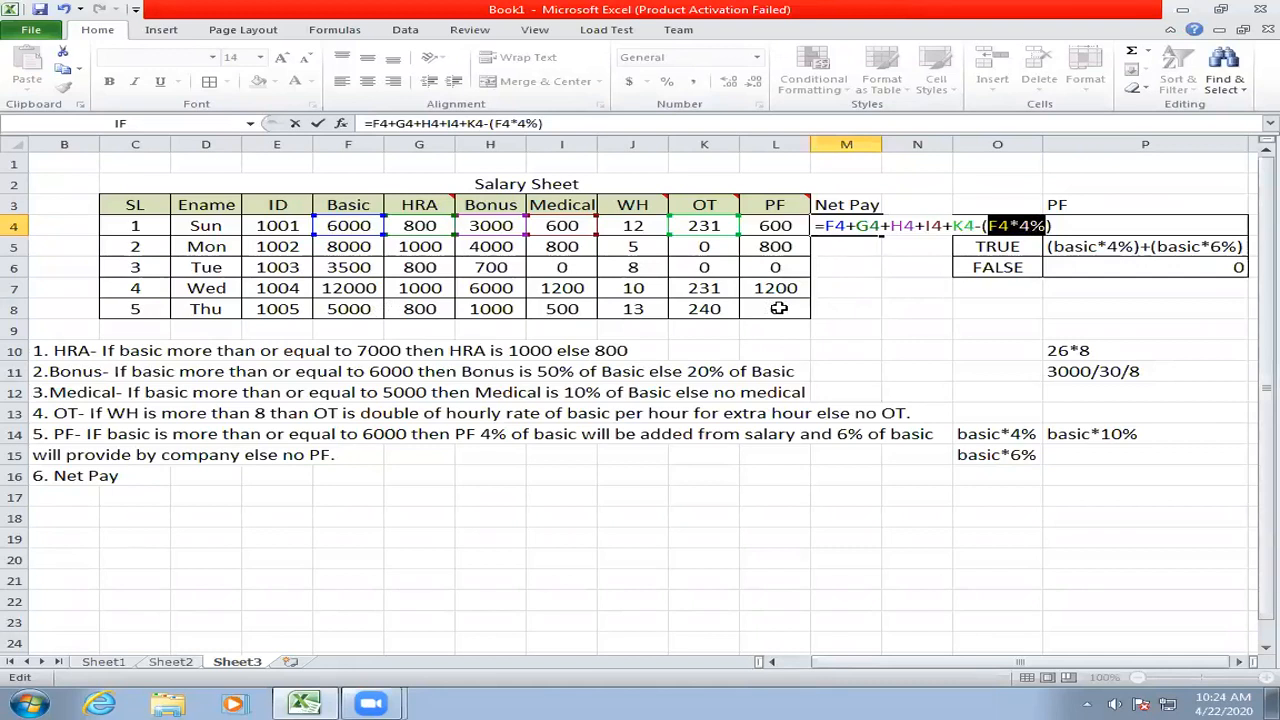
left_click(1023, 222)
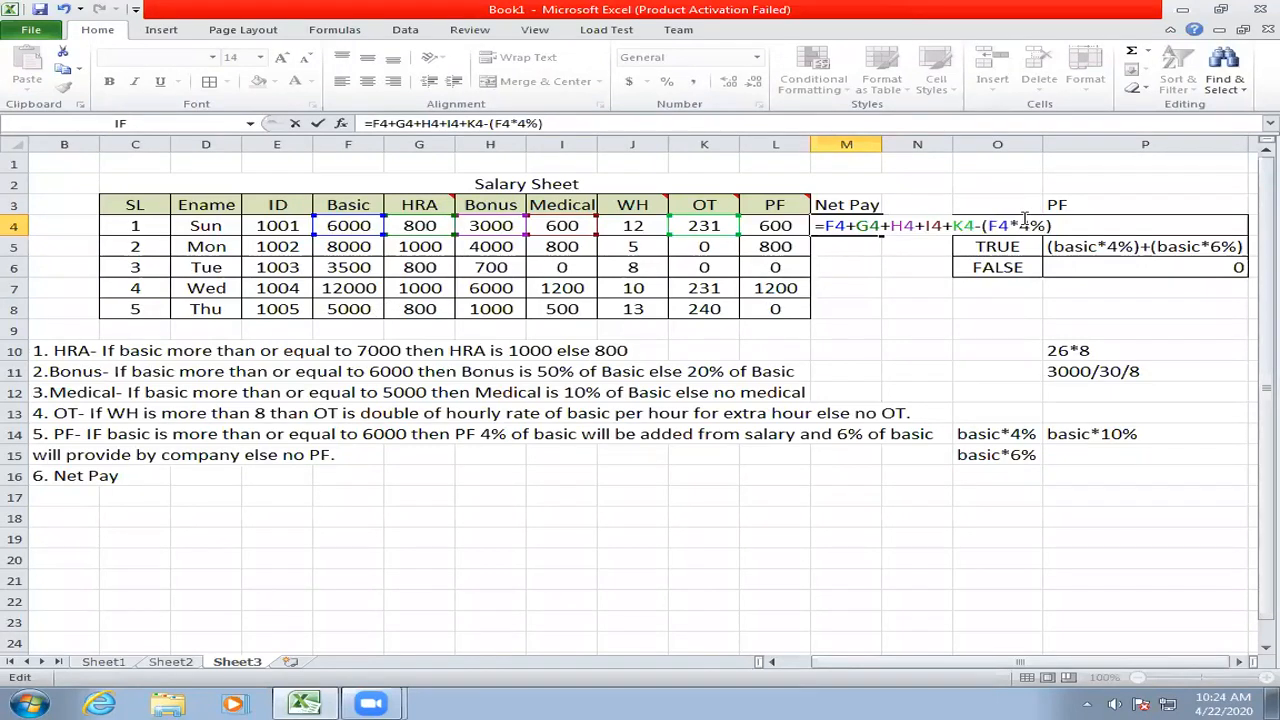
- Replace F4*4% inside the brackets with L4*40% to deduct 40% of PF, and confirm the Net Pay formula
key("BackSpace")
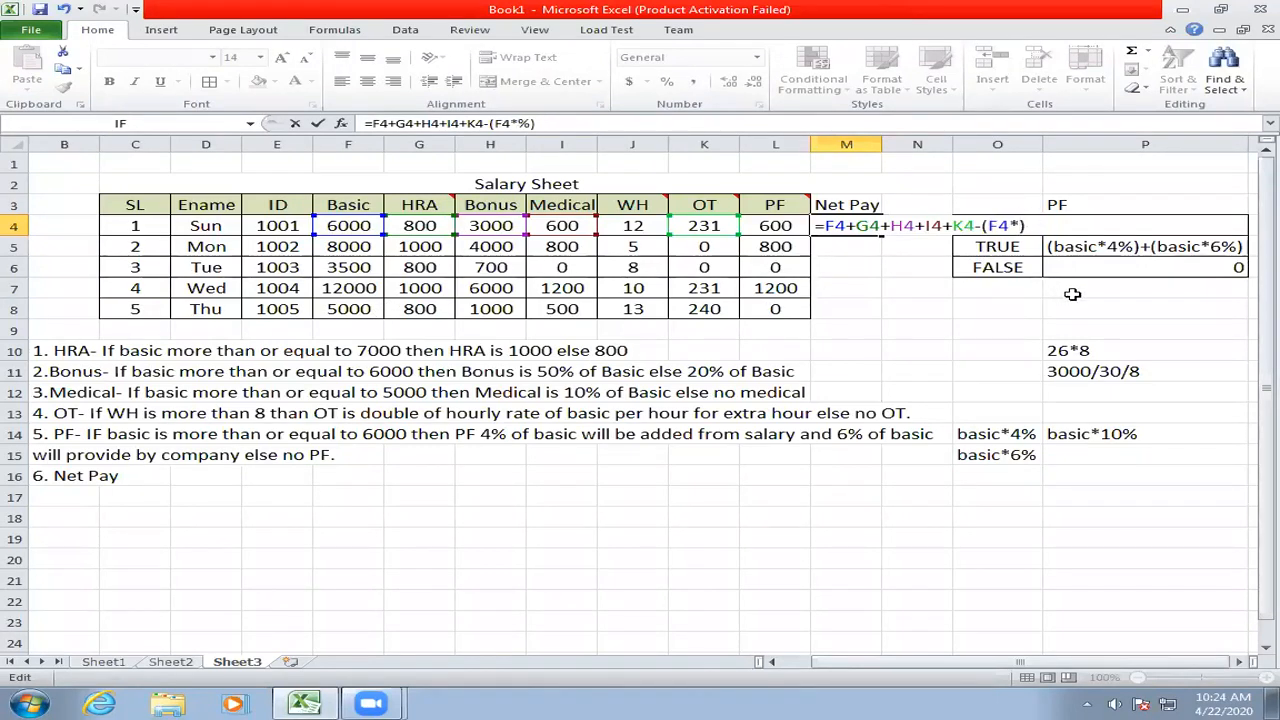
key("Delete")
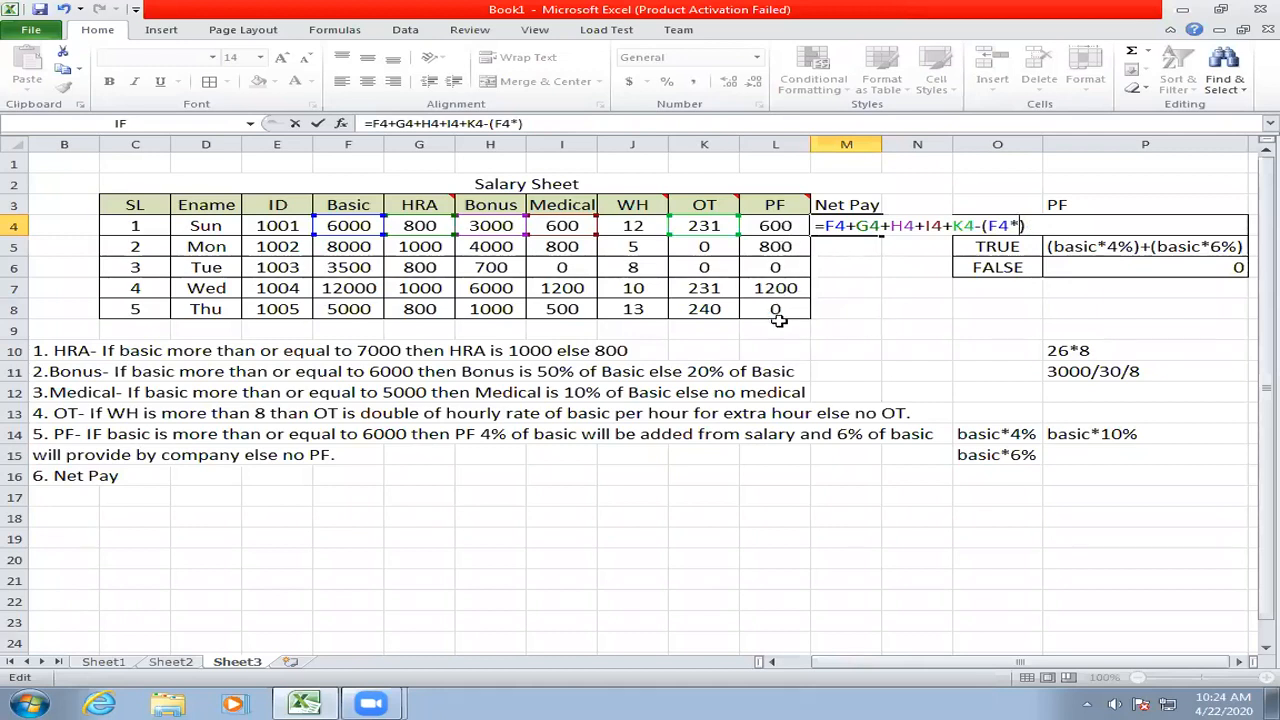
key("BackSpace")
key("BackSpace")
key("BackSpace")
left_click(793, 224)
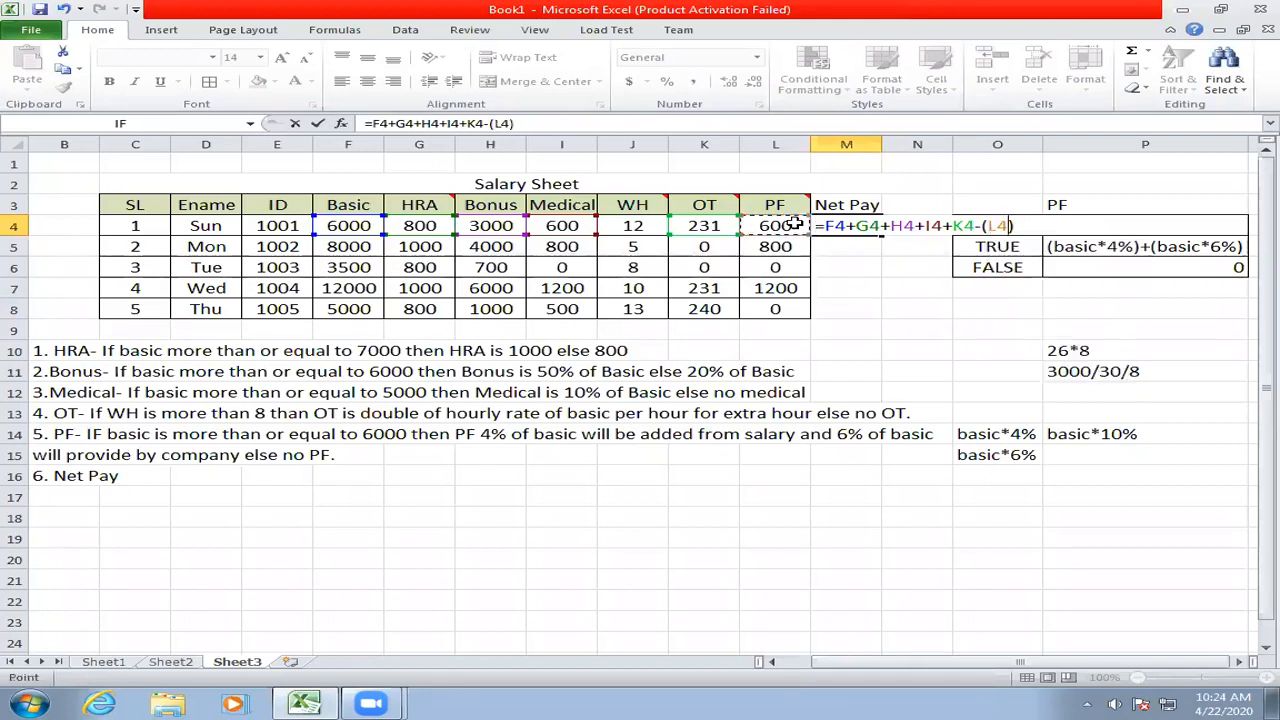
type("*")
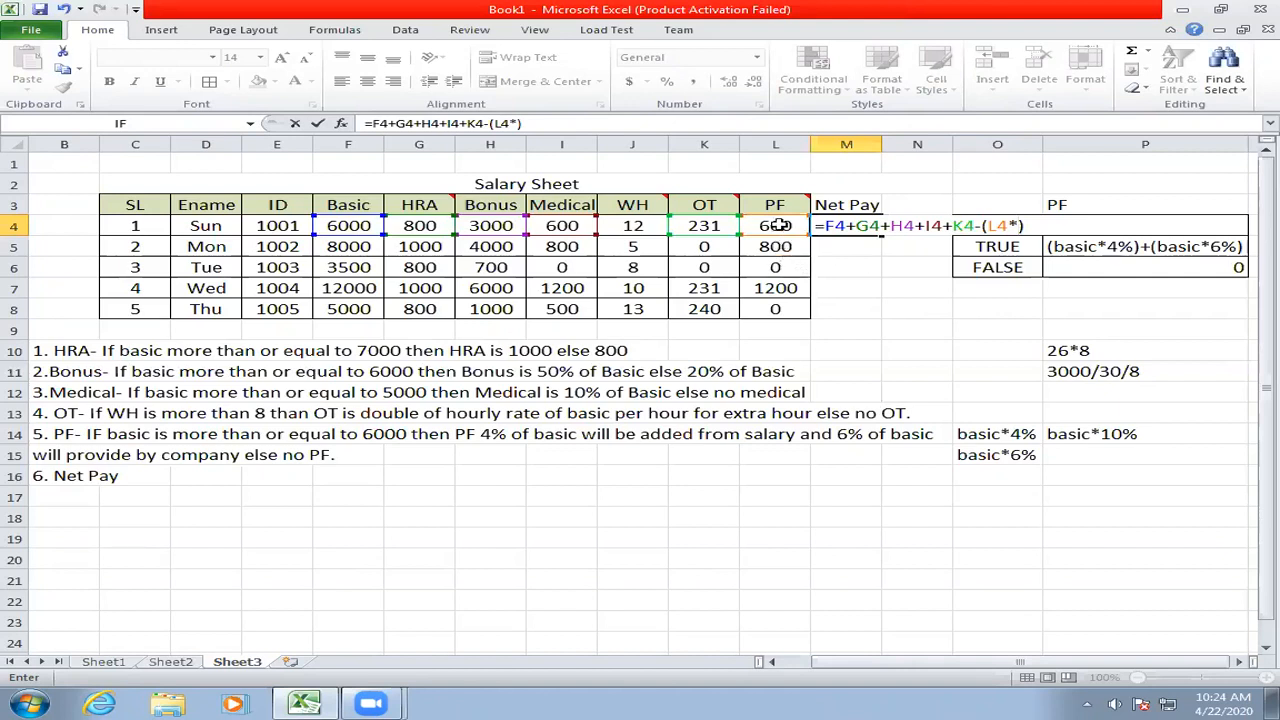
type("40%")
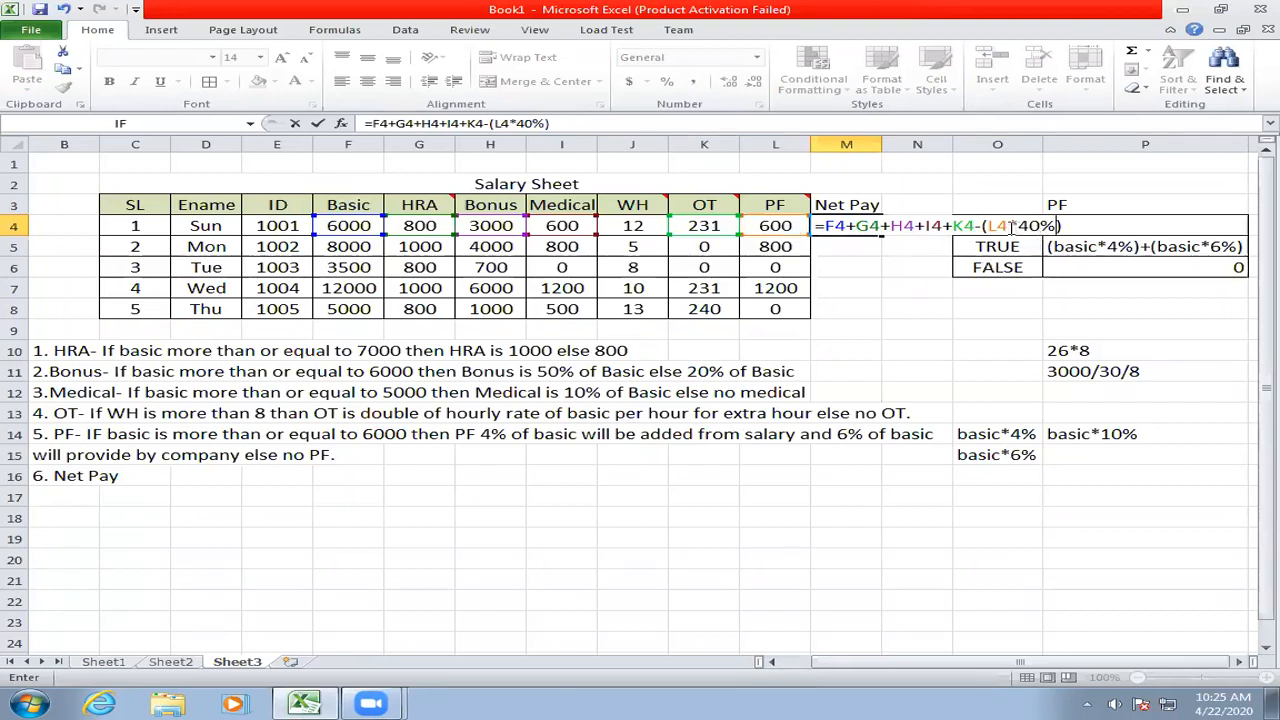
key("Return")
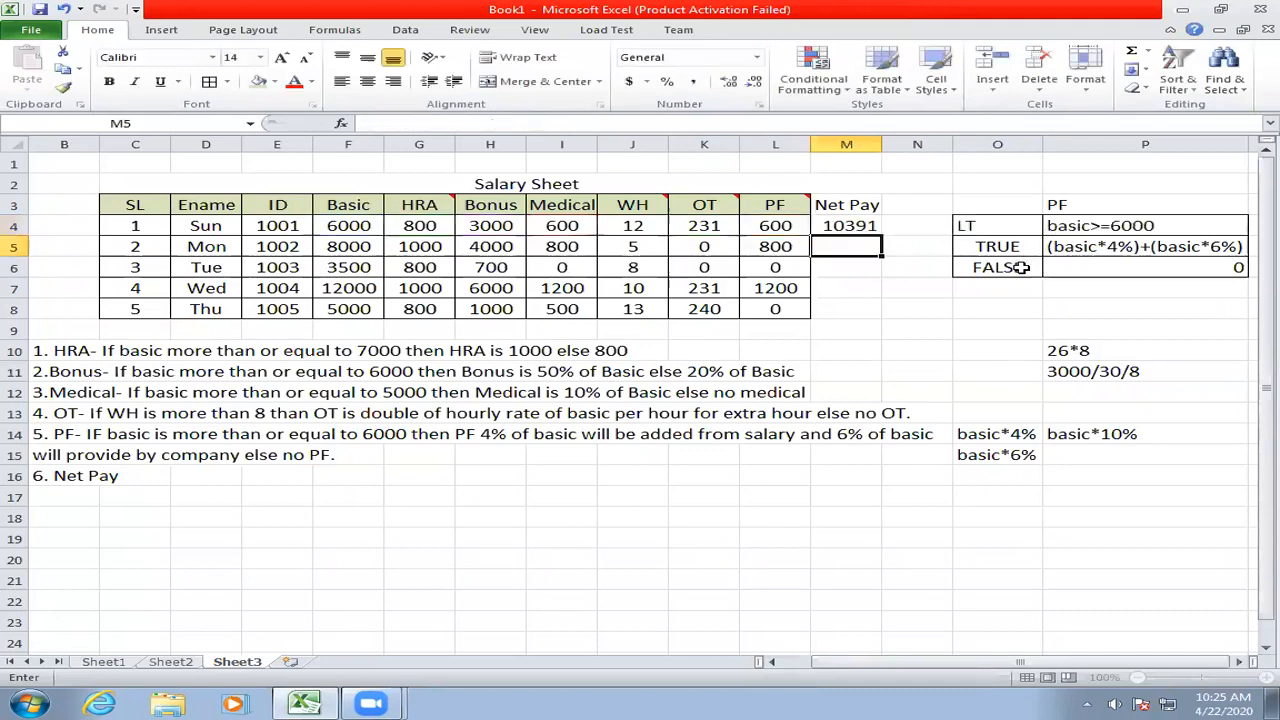
- Fill the Net Pay formula from M4 down to M8 and copy the format of medical cell I5 onto M3:M8
left_click(857, 225)
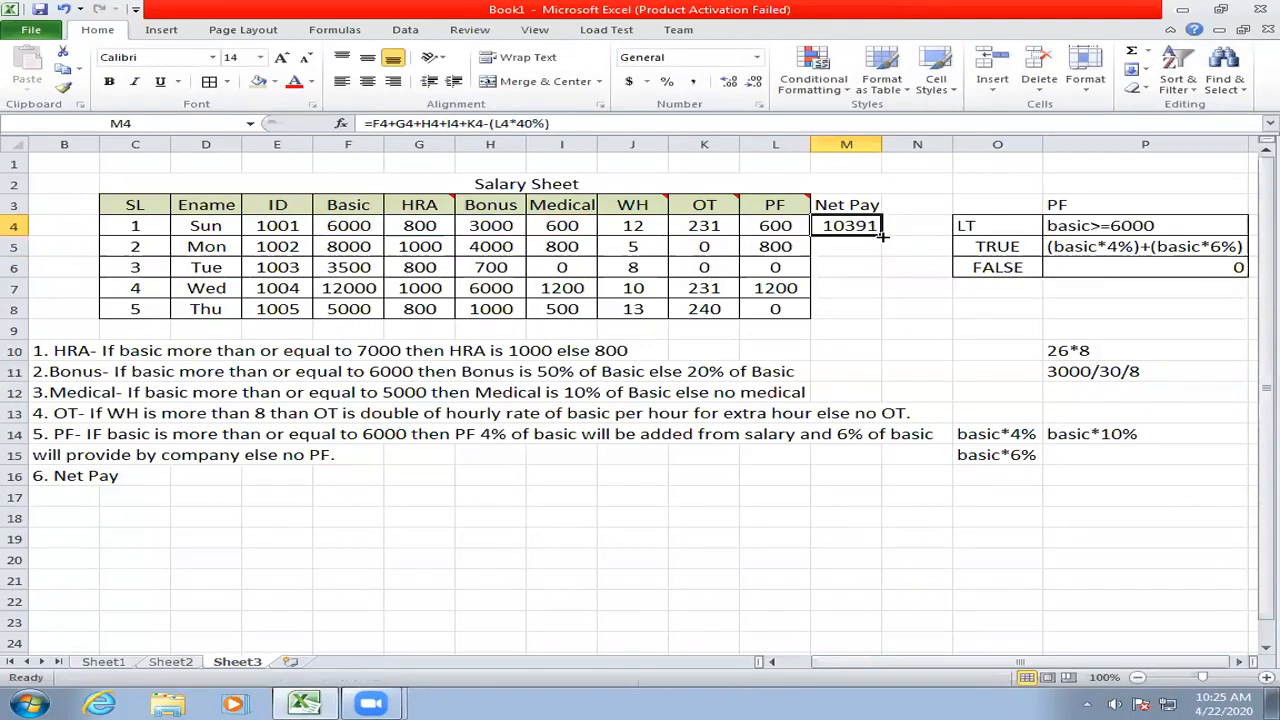
double_click(881, 233)
left_click(562, 253)
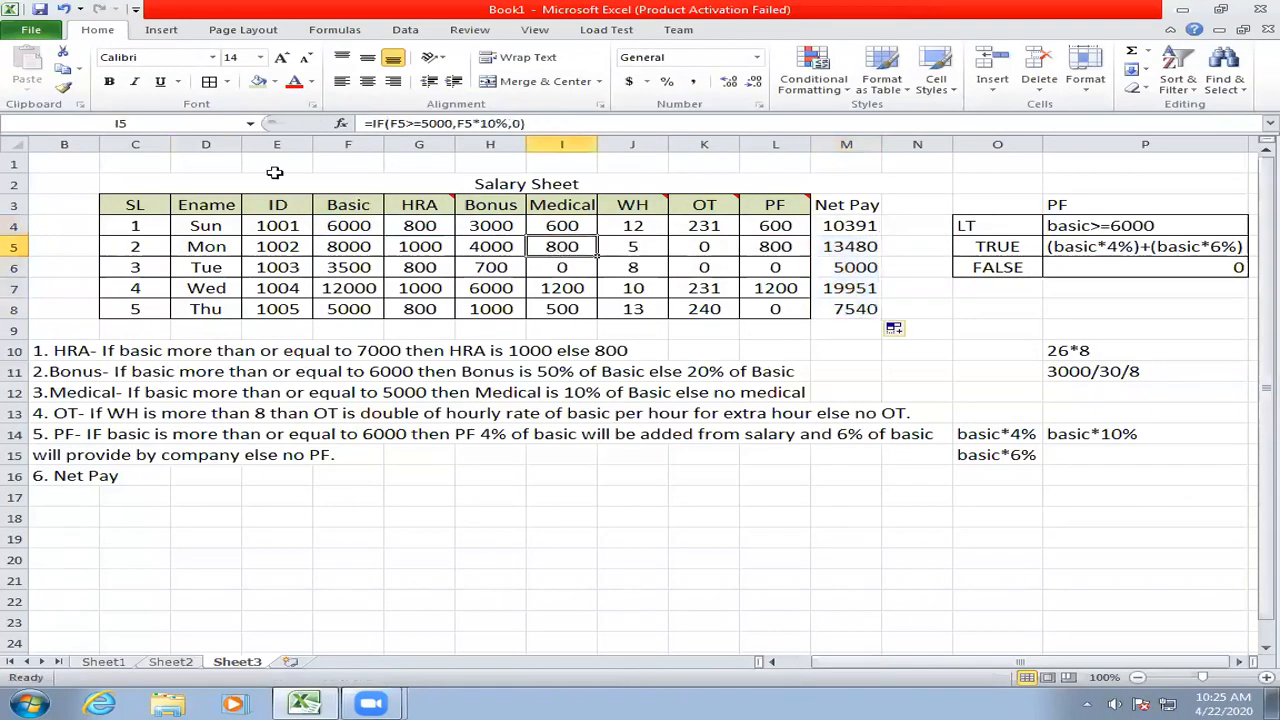
left_click(63, 87)
mouse_move(846, 205)
left_mouse_down()
mouse_move(860, 263)
mouse_move(850, 310)
left_mouse_up()
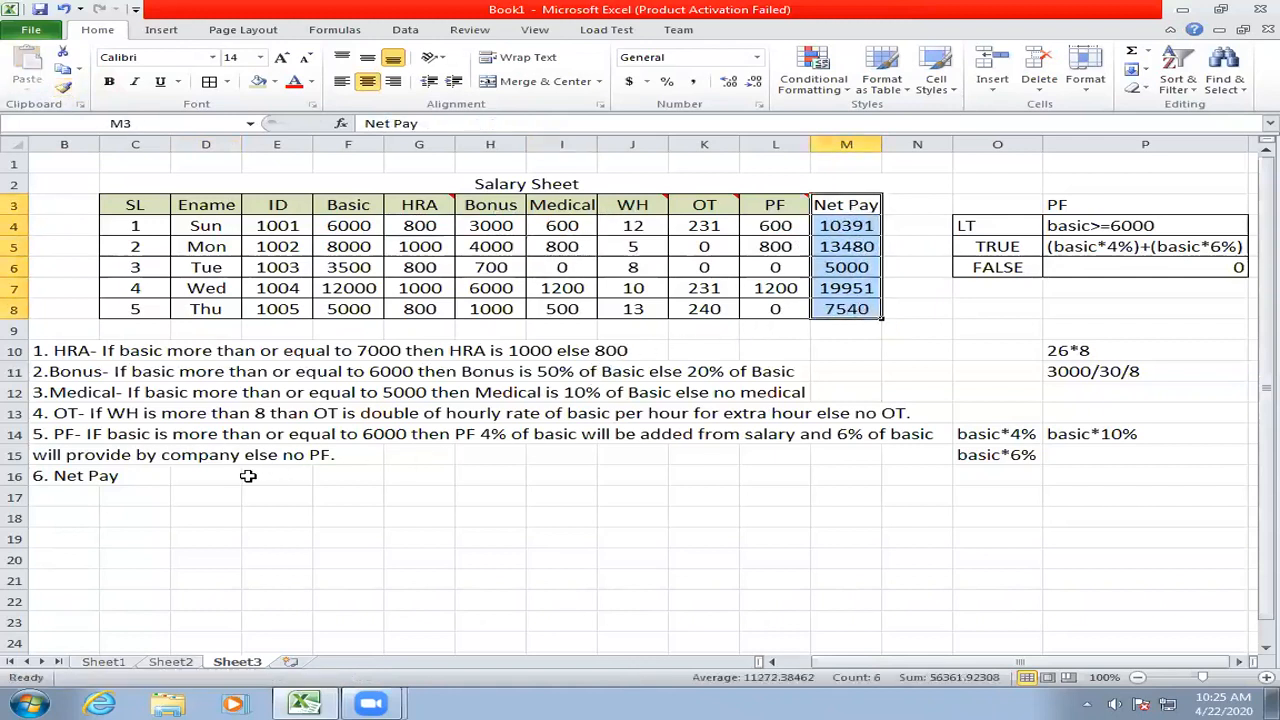
- Copy the PF header's format onto the Net Pay header in M3 with Format Painter
left_click(752, 210)
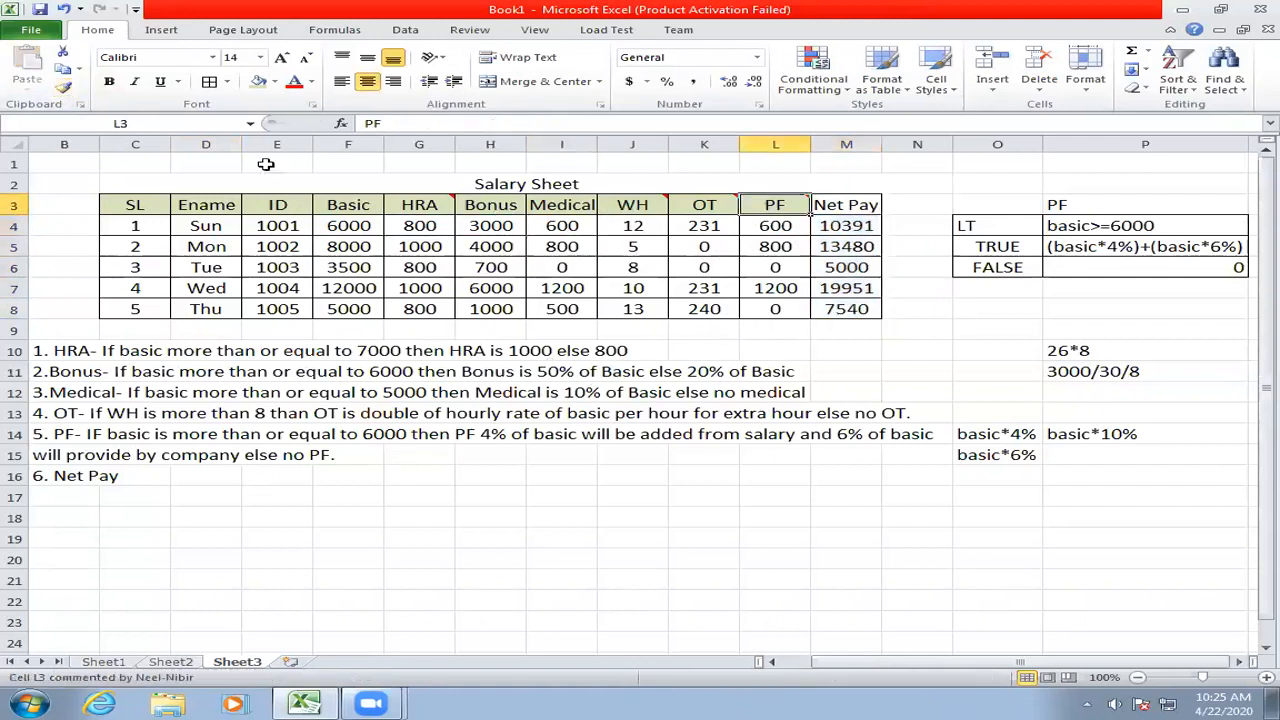
left_click(62, 88)
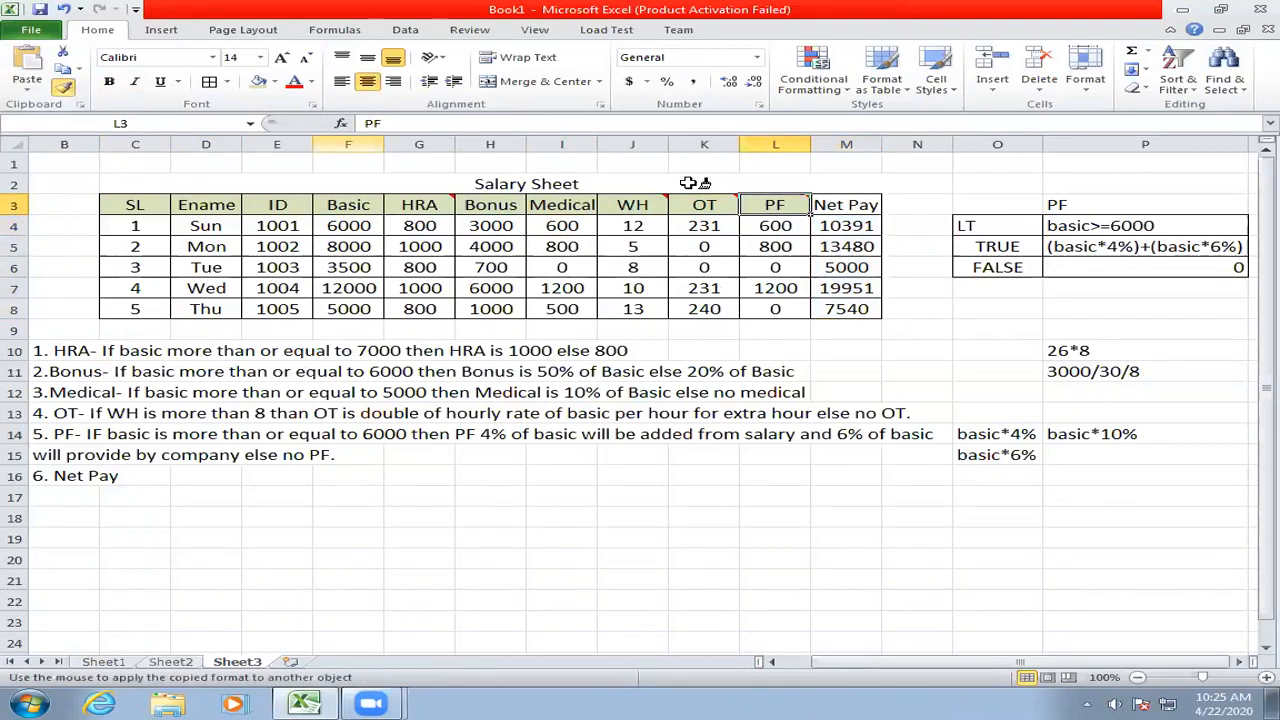
left_click(830, 204)
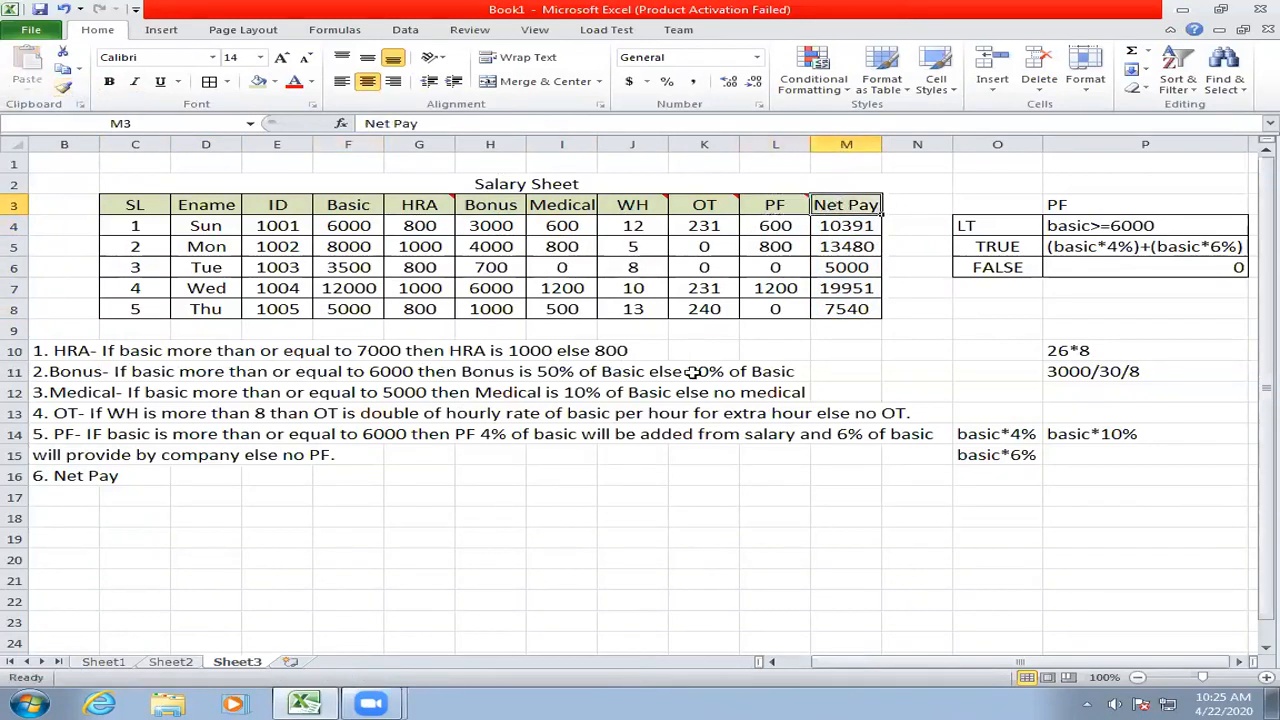
- Complete the Net Pay rule in B16 to read "6. Net Pay = Basic+HRA+Bonus+Medical+OT-(PF*40%)"
left_click(40, 479)
key("F2")
type("=")
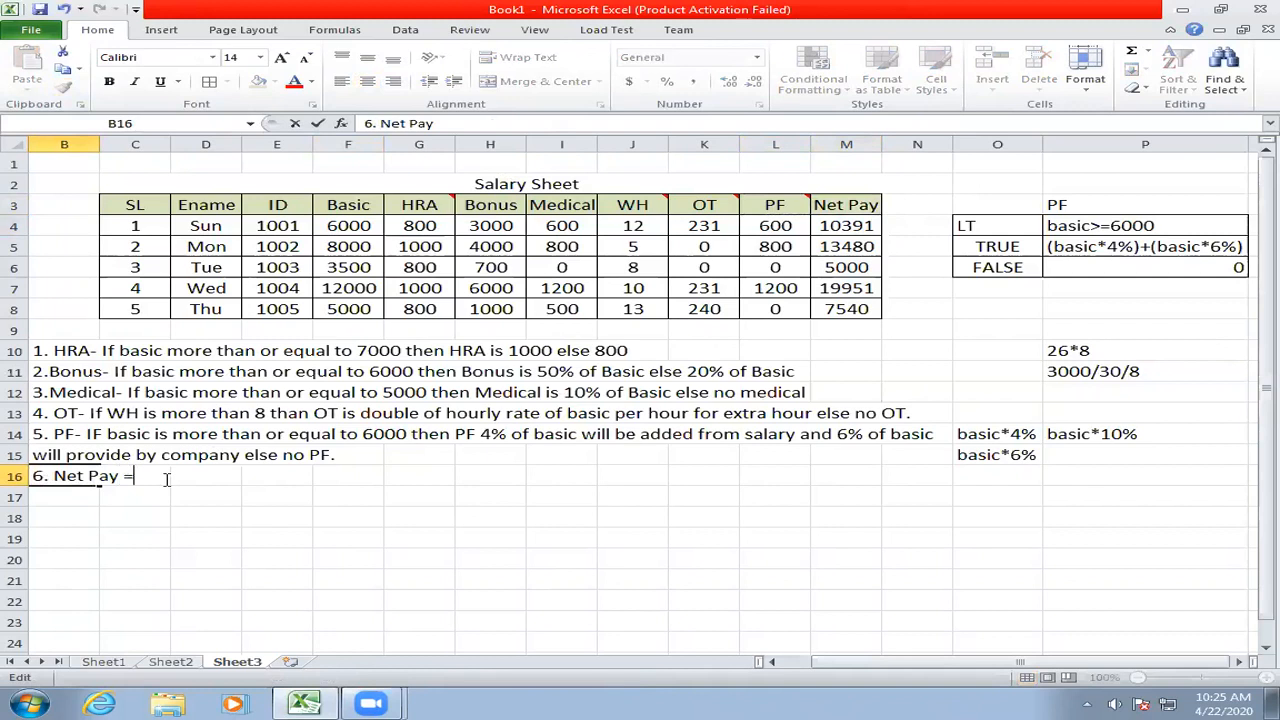
type(" Basic")
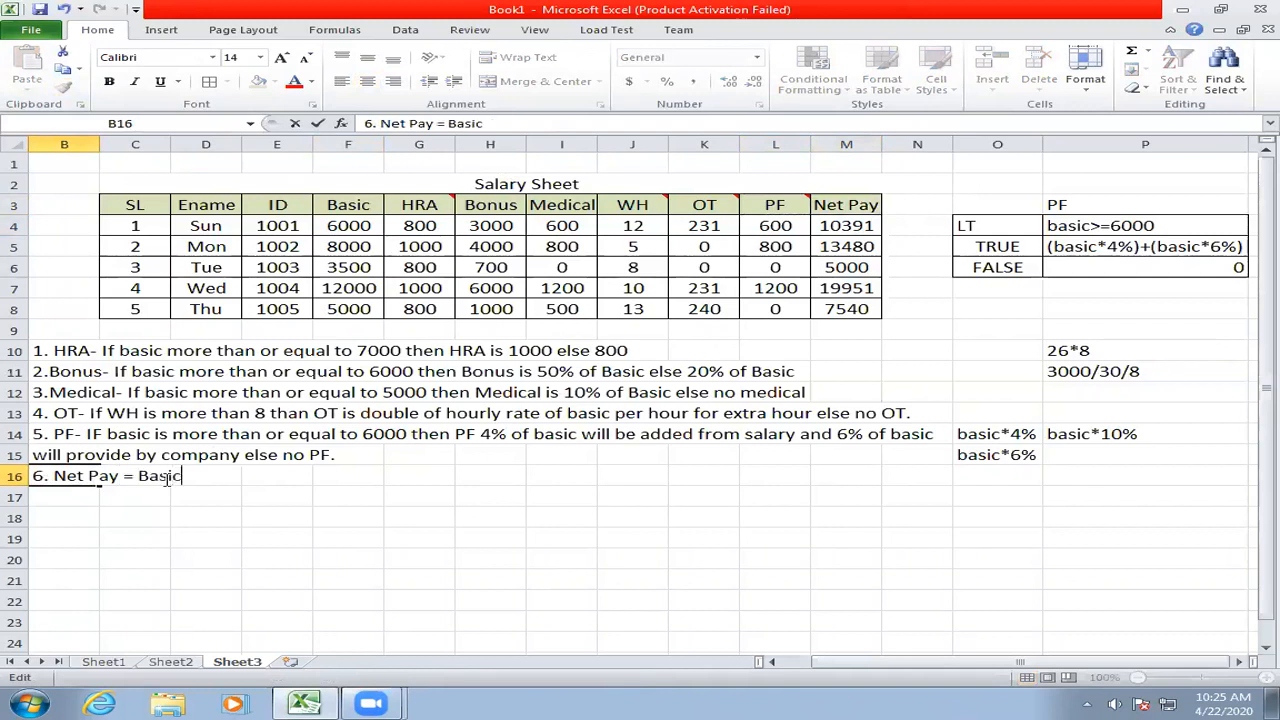
type("+HRA+")
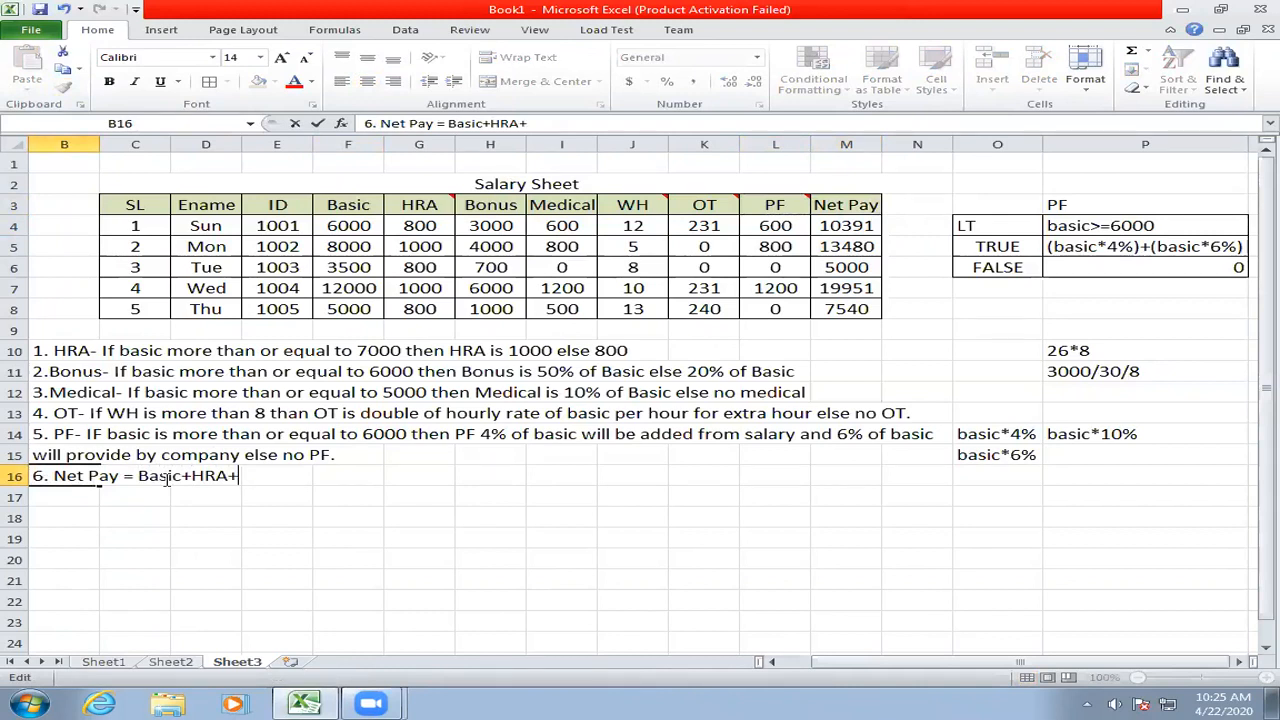
type("Bonus")
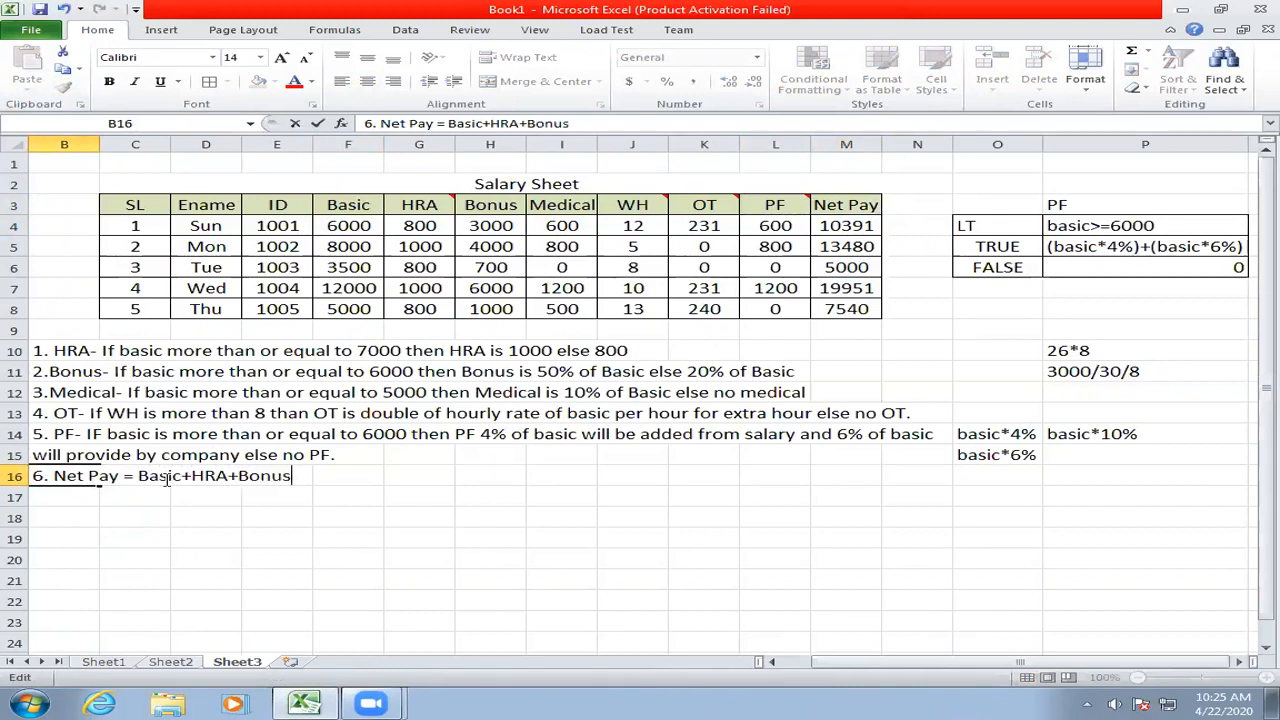
type("+")
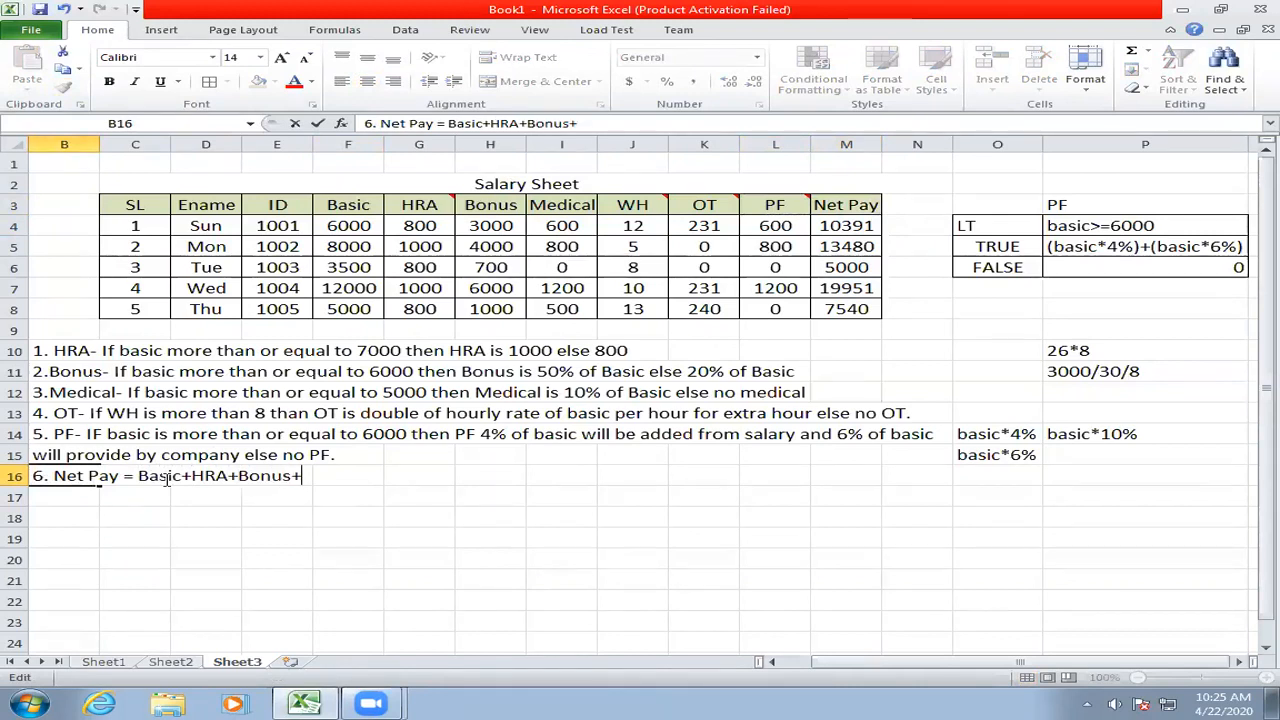
type("MEdical")
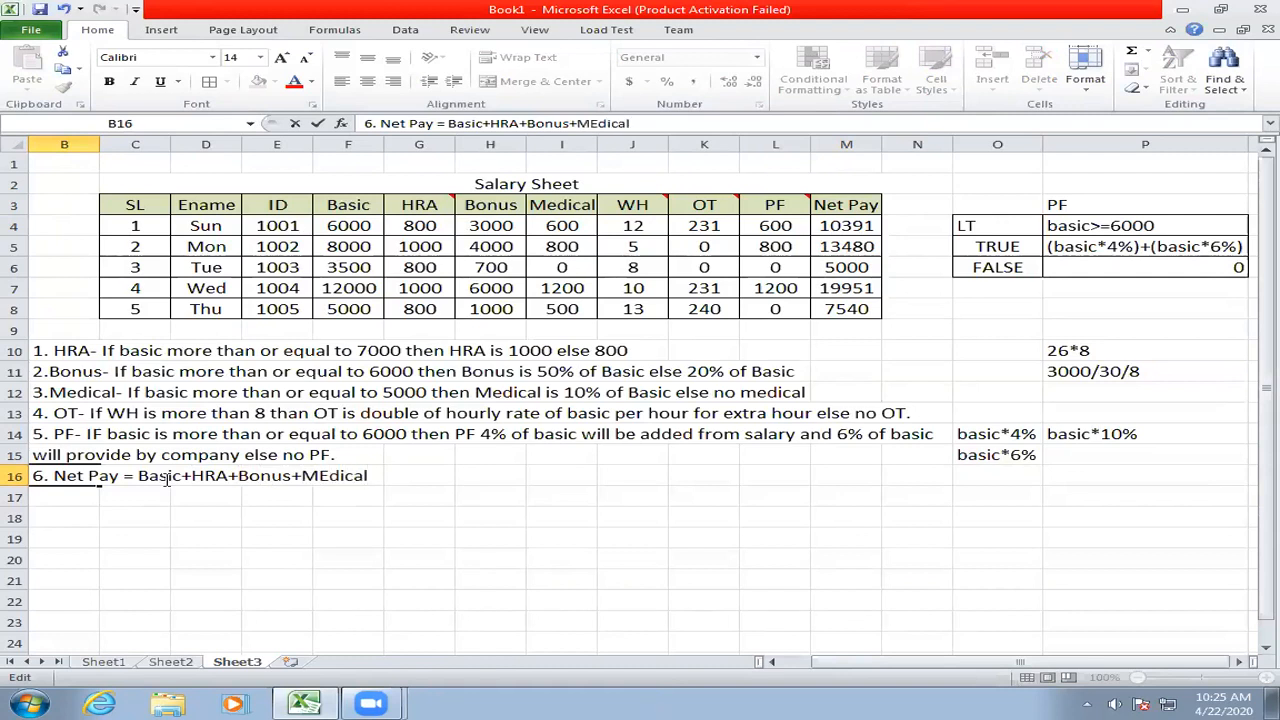
type("+OT")
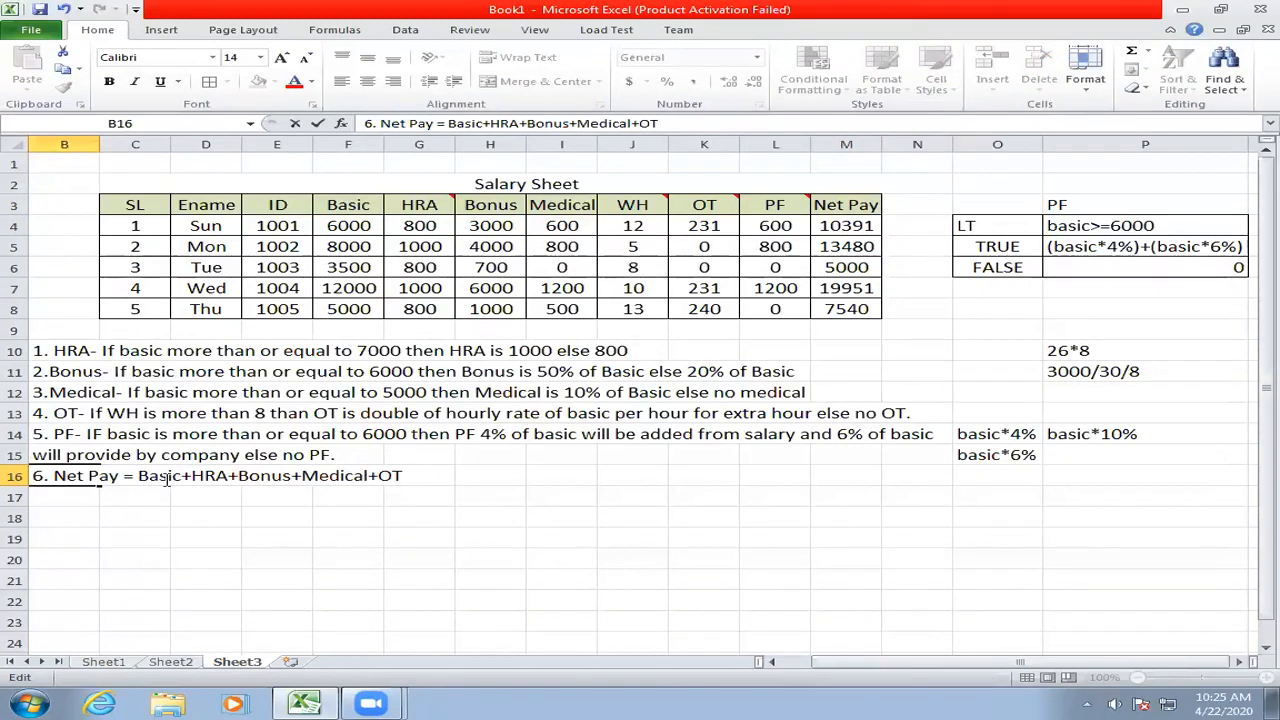
type("-(PF*40%)")
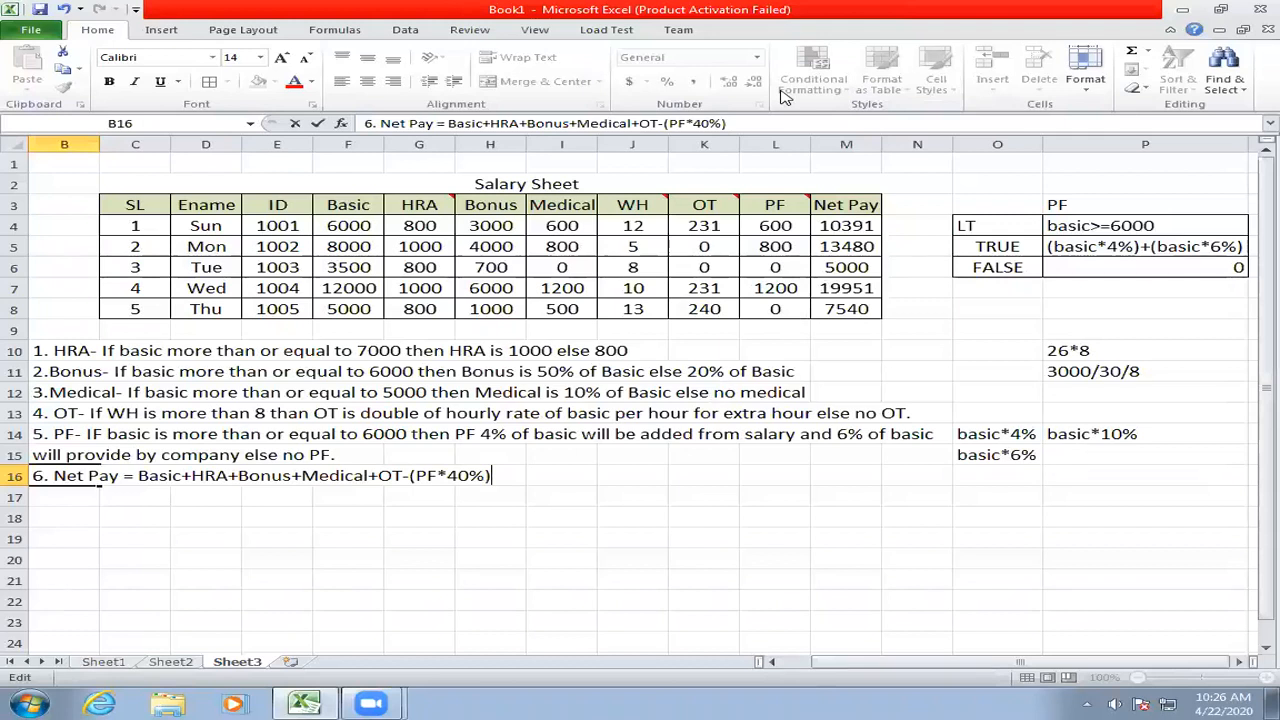
left_click(565, 497)
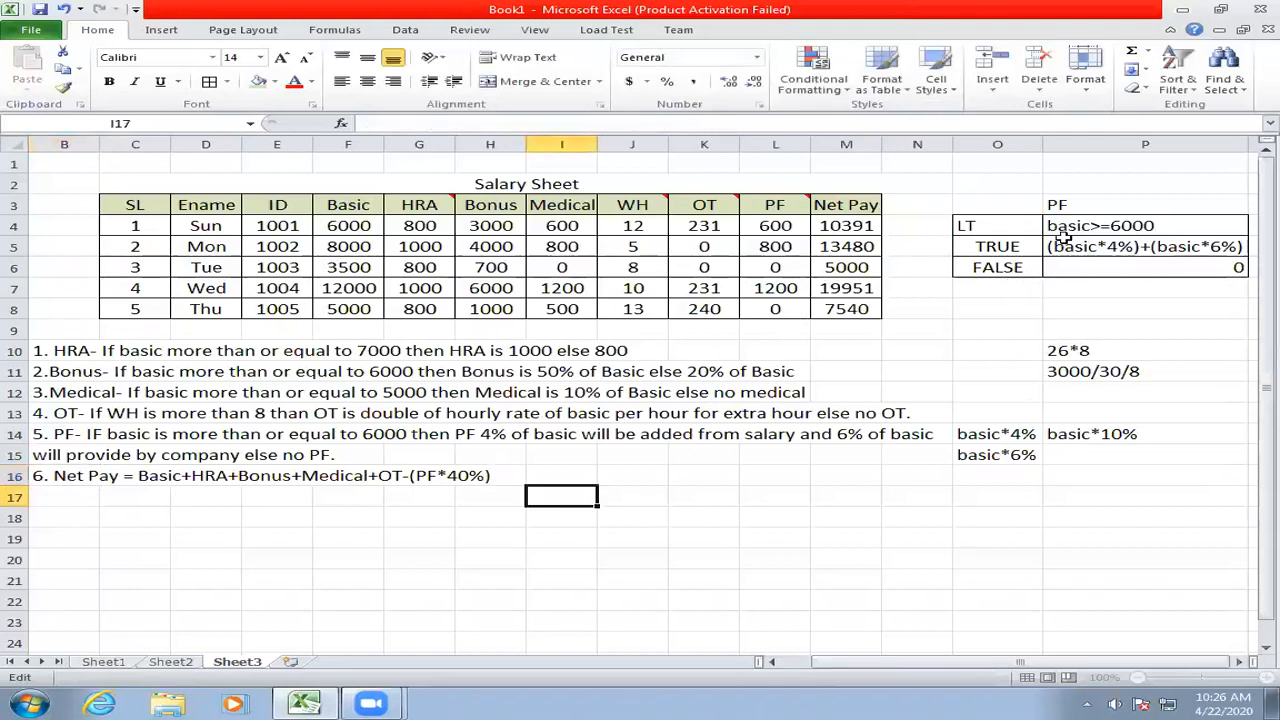
- Clear the scratch calculations from cells O9:P17 below the PF logic table
left_click_drag(997, 334, 1183, 501)
key("Delete")
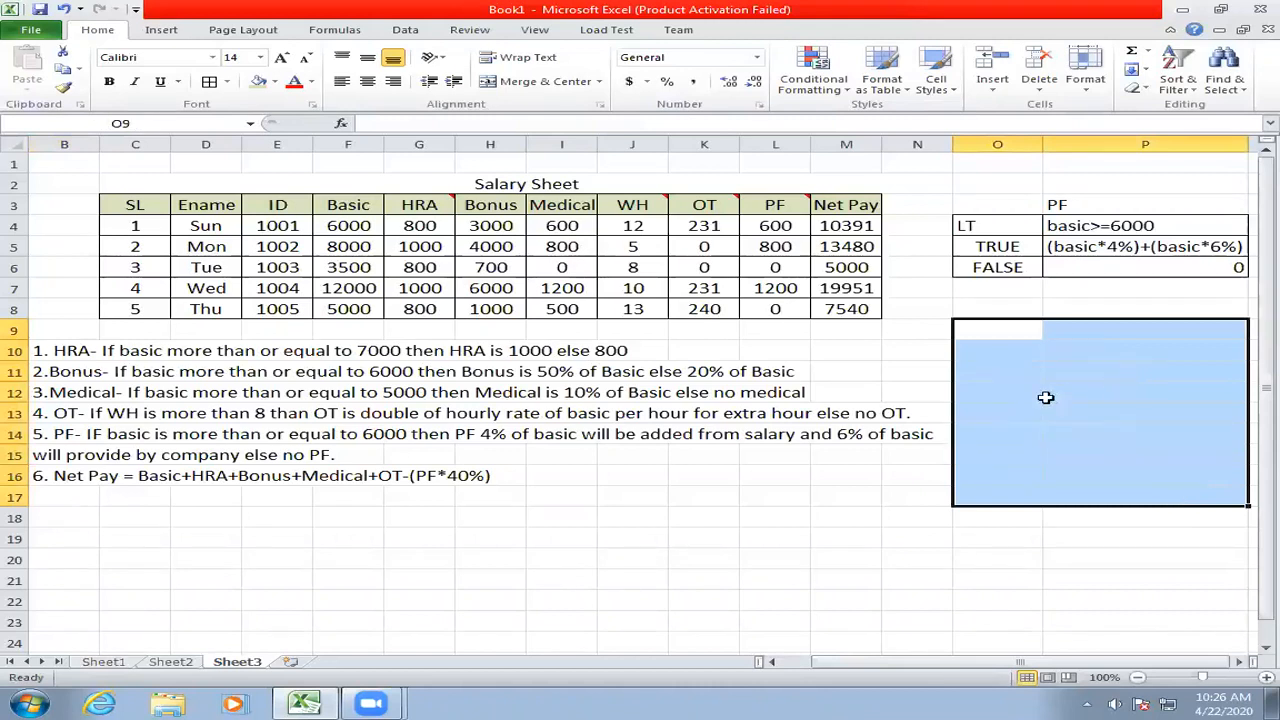
left_click(1005, 351)
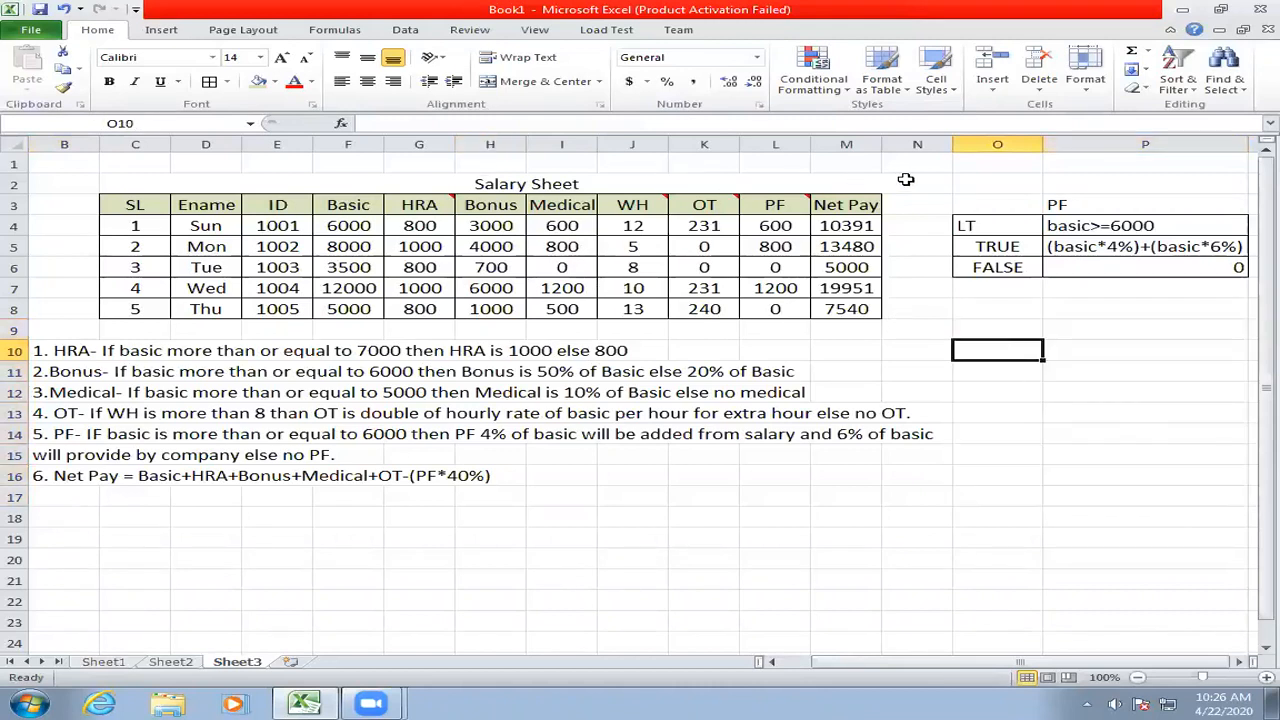
left_click(1046, 391)
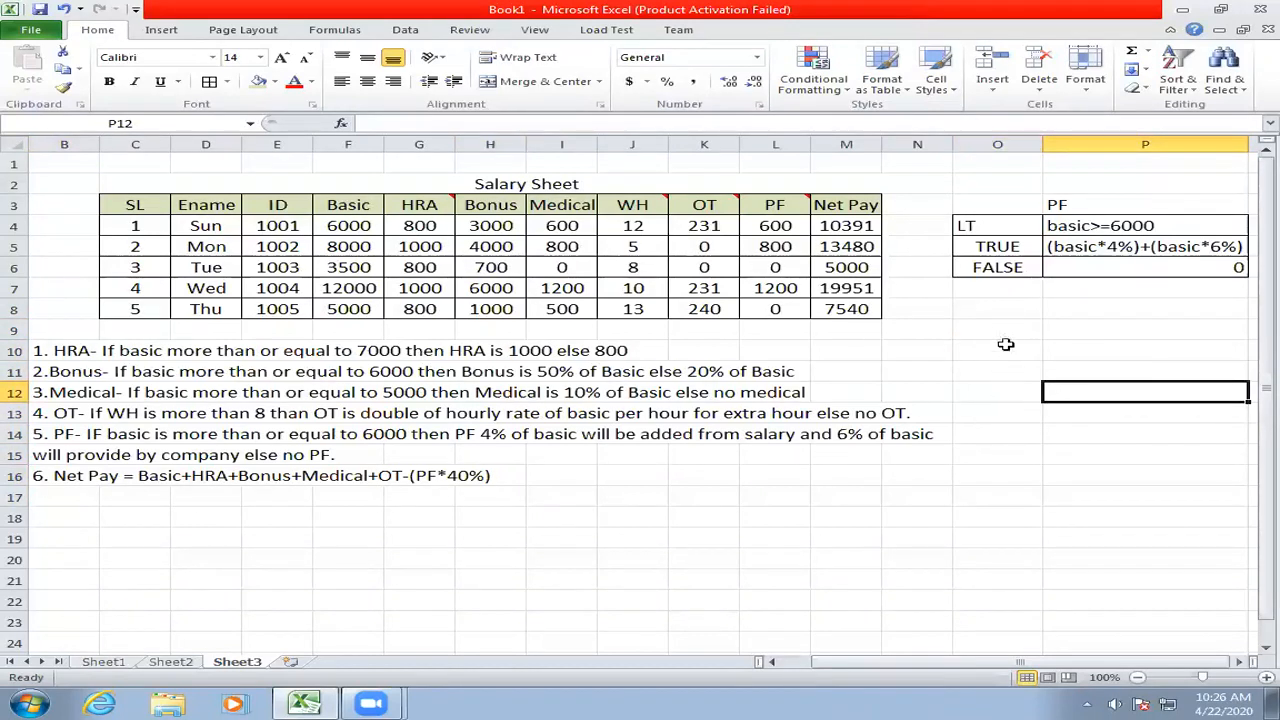
left_click(1005, 313)
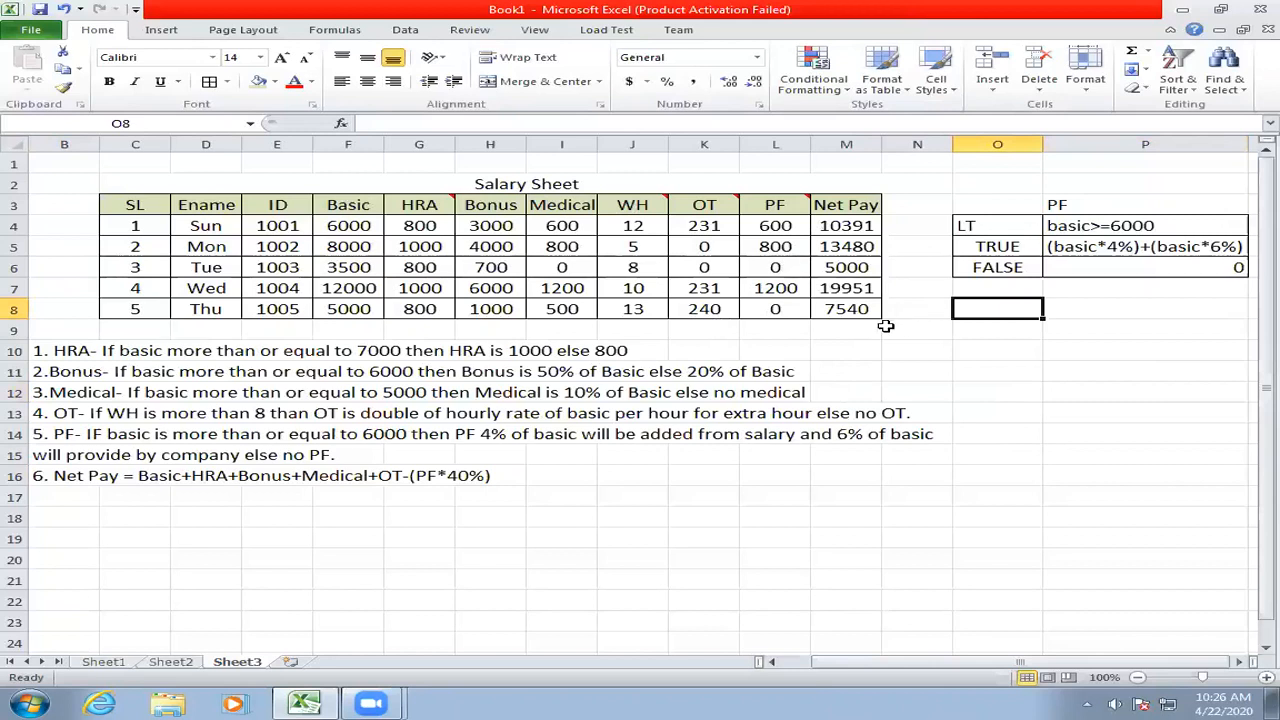
left_click(983, 362)
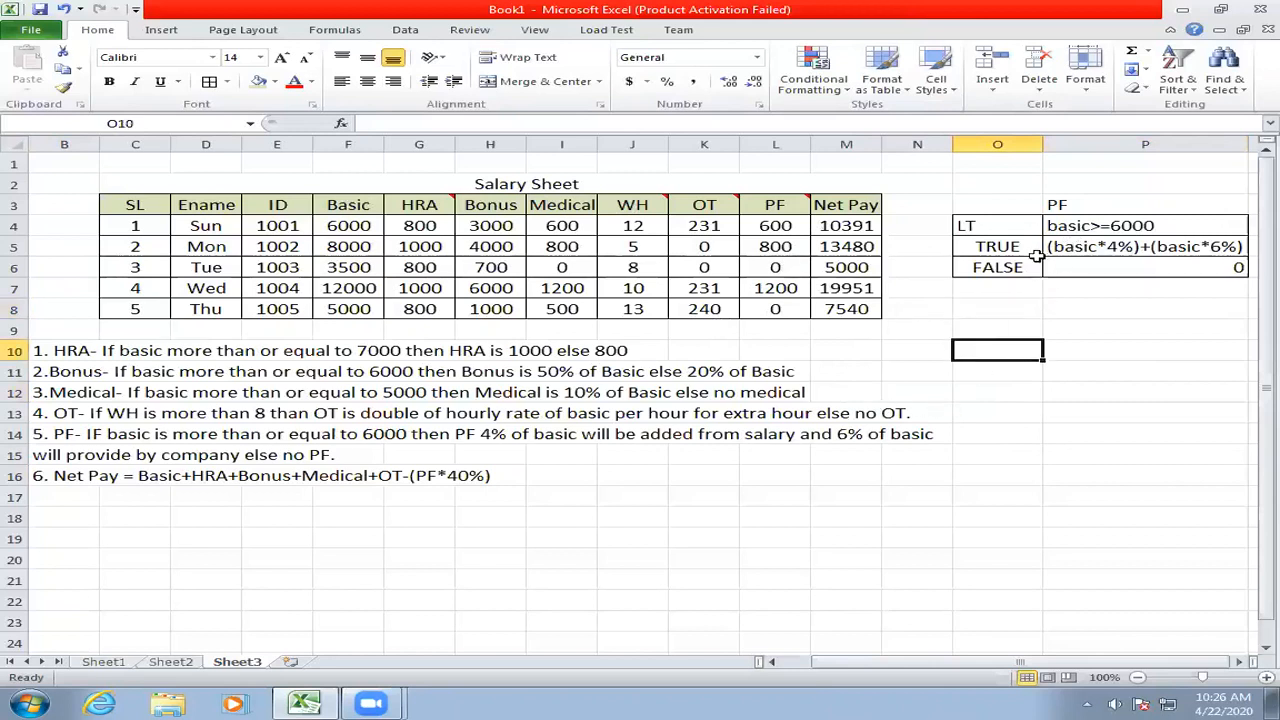